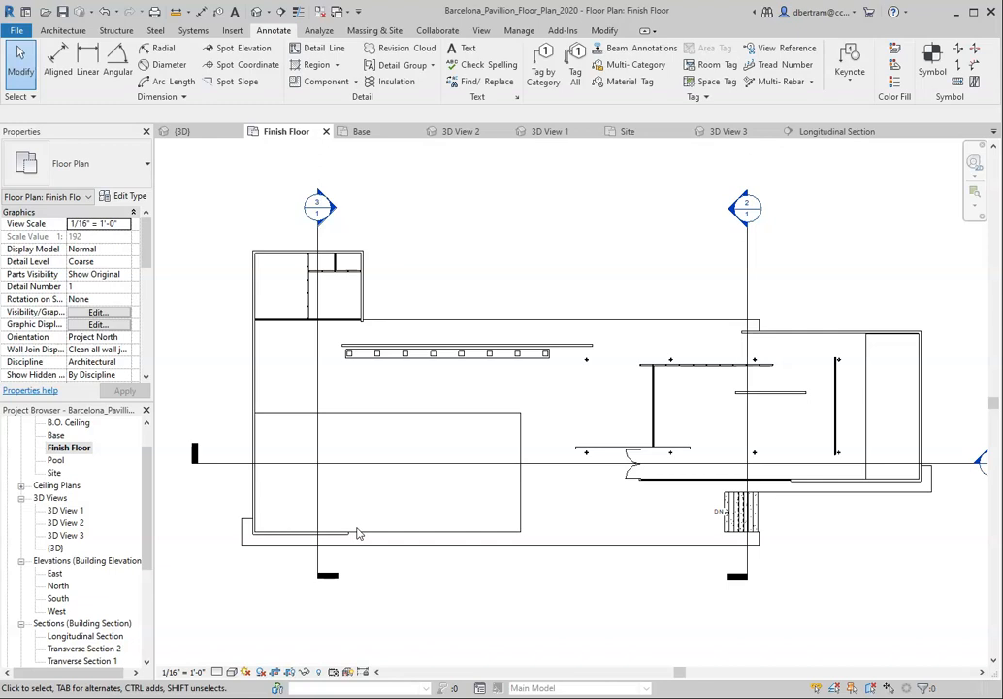
- Break the line of section 3 on the floor plan and shorten its upper segment to end just inside the small room block
{"action": "left_click", "coordinate": [364, 447]}
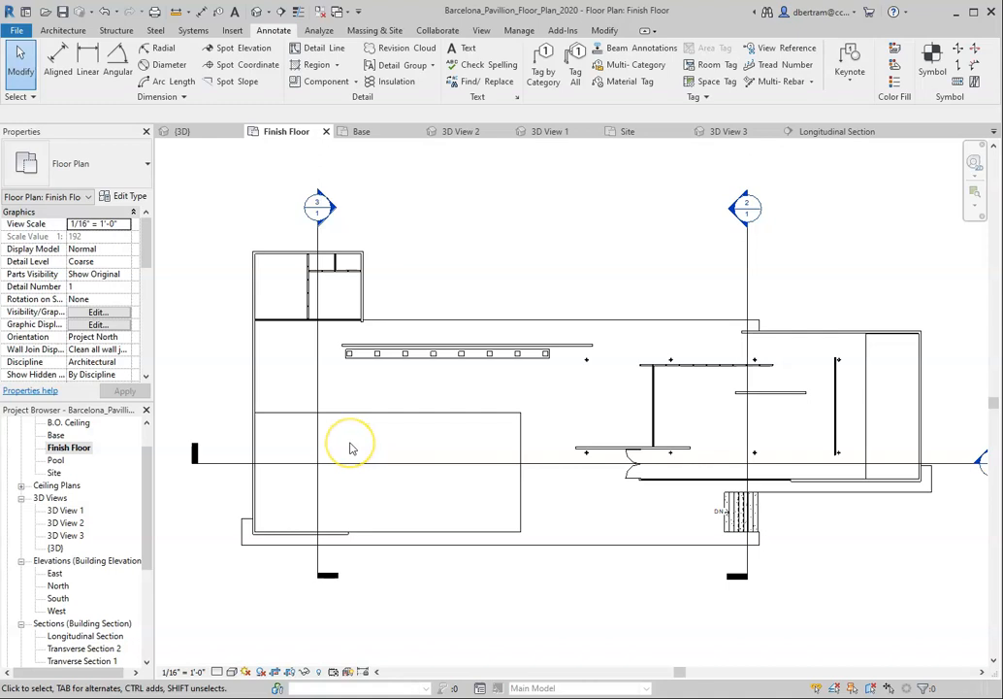
{"action": "scroll", "coordinate": [335, 441], "scroll_direction": "down", "scroll_amount": 1}
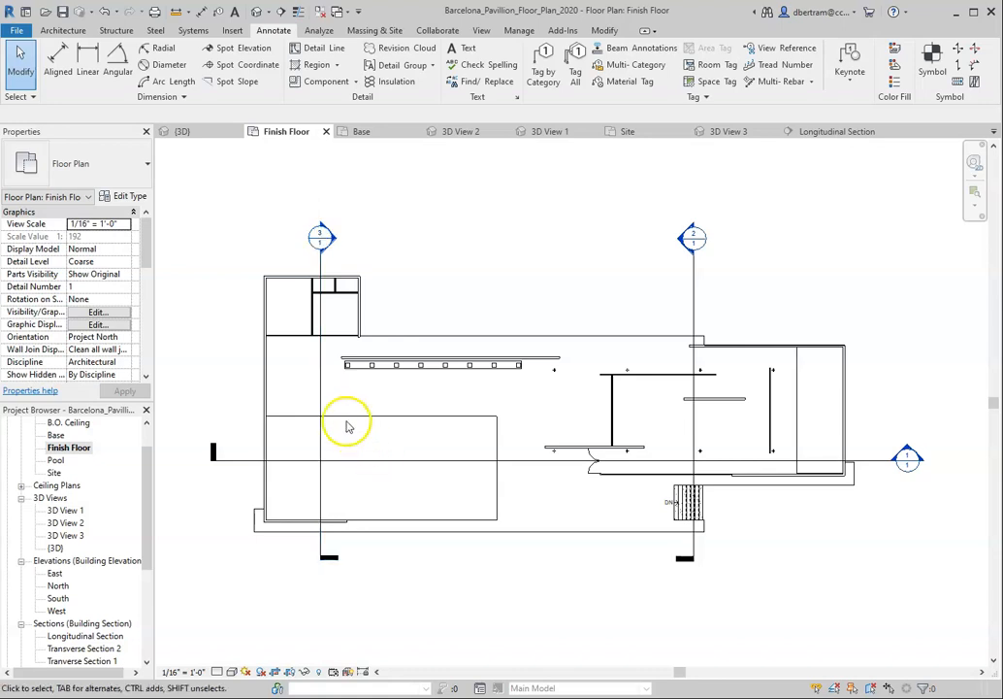
{"action": "scroll", "coordinate": [339, 415], "scroll_direction": "up", "scroll_amount": 2}
{"action": "left_click", "coordinate": [313, 386]}
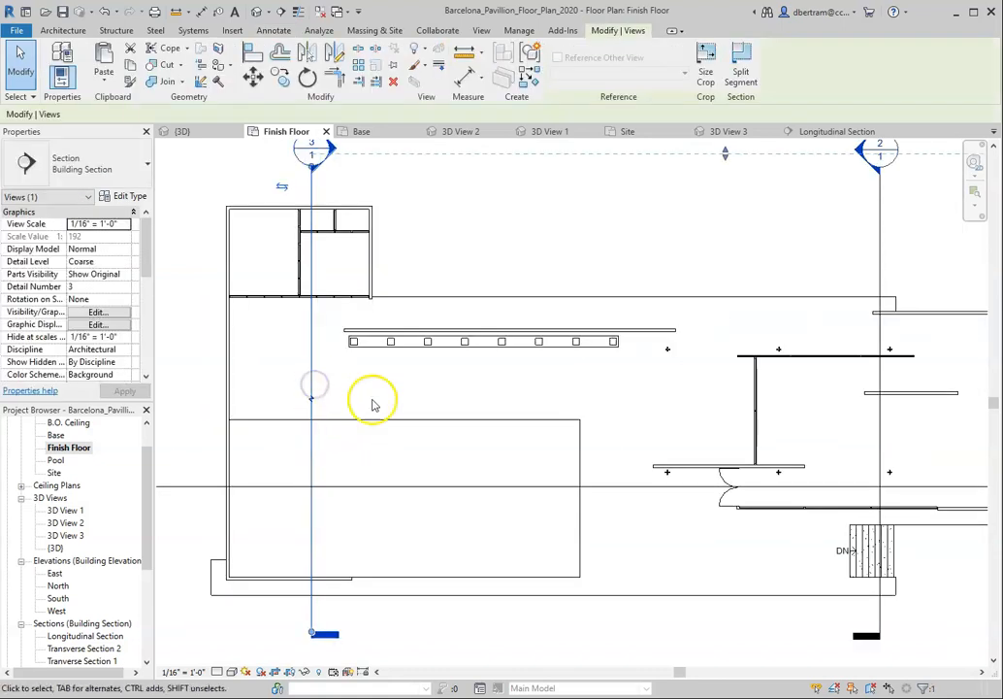
{"action": "scroll", "coordinate": [347, 436], "scroll_direction": "down", "scroll_amount": 1}
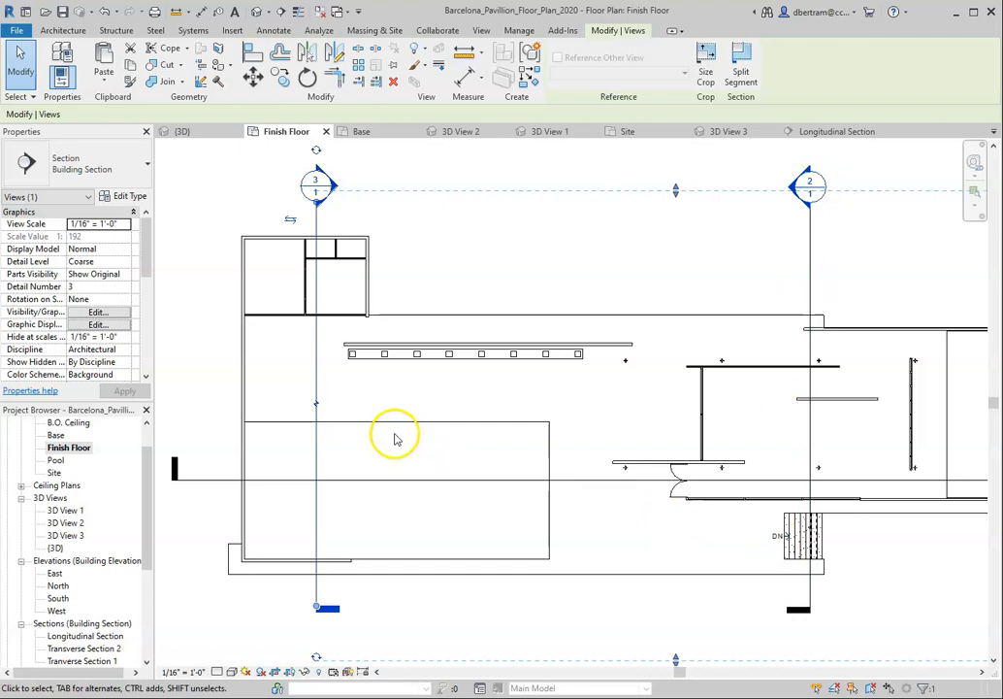
{"action": "scroll", "coordinate": [320, 413], "scroll_direction": "up", "scroll_amount": 2}
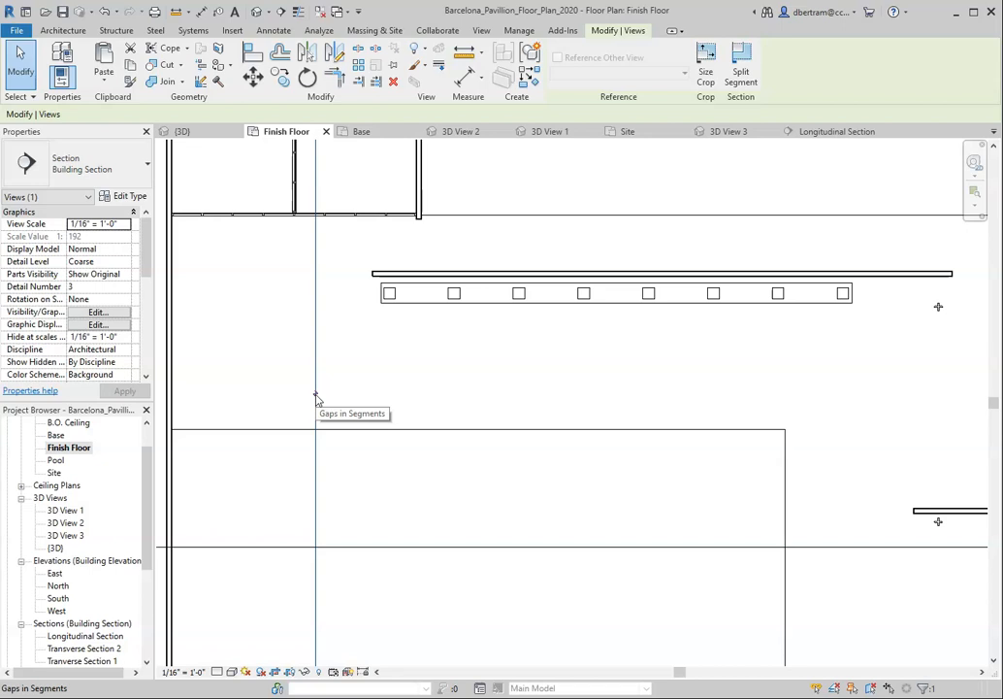
{"action": "scroll", "coordinate": [320, 400], "scroll_direction": "down", "scroll_amount": 4}
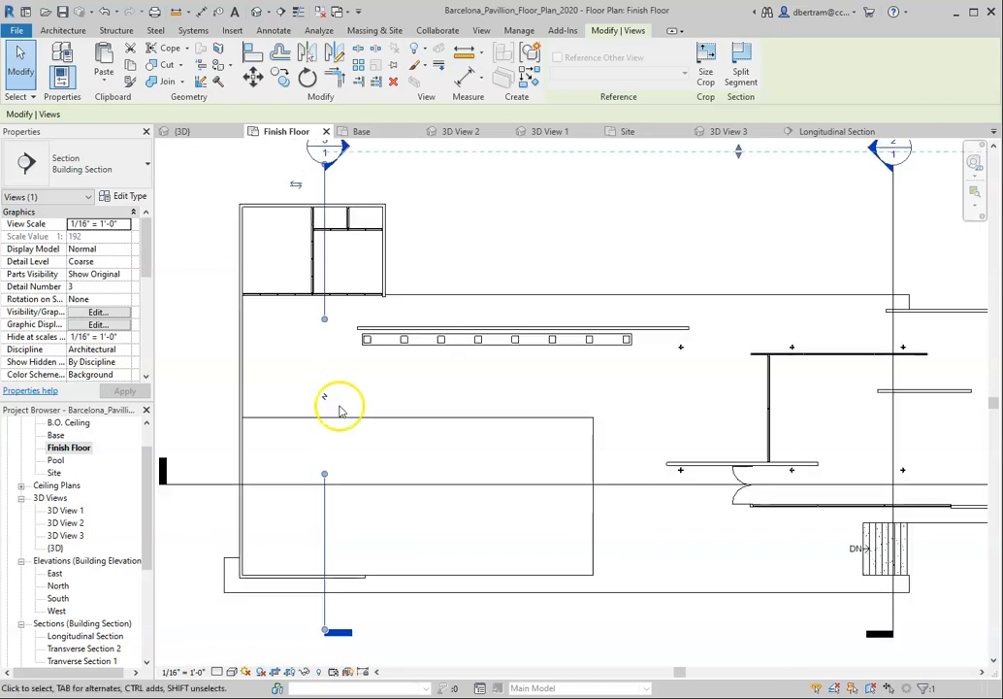
{"action": "scroll", "coordinate": [388, 286], "scroll_direction": "up", "scroll_amount": 2}
{"action": "mouse_move", "coordinate": [303, 377]}
{"action": "left_mouse_down"}
{"action": "mouse_move", "coordinate": [299, 351]}
{"action": "mouse_move", "coordinate": [320, 289]}
{"action": "left_mouse_up"}
{"action": "left_click", "coordinate": [351, 297]}
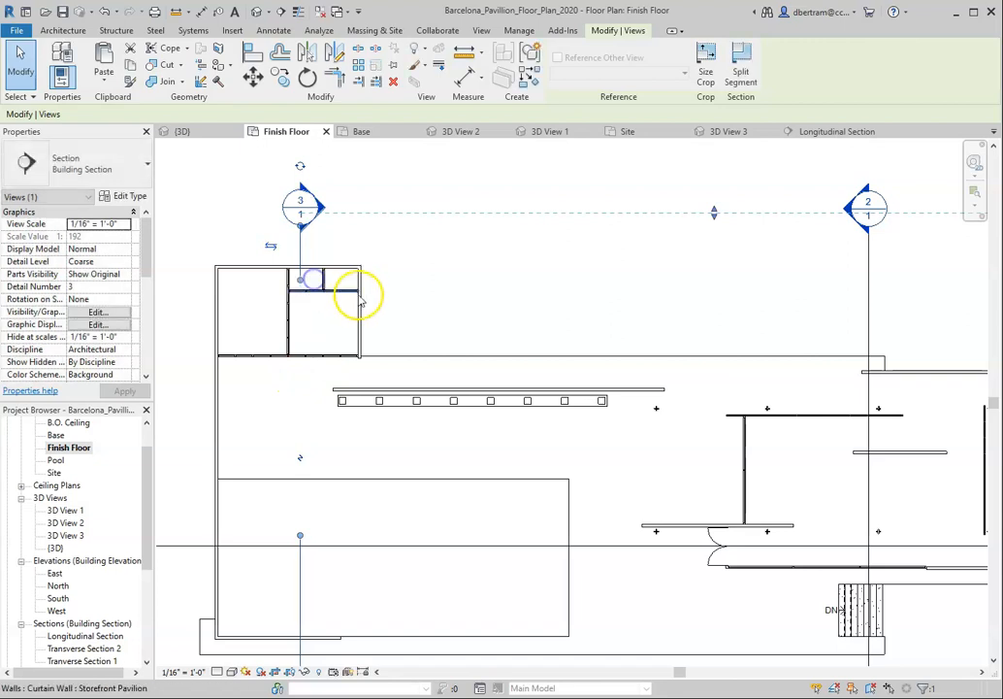
- Shorten the lower segment of section 3's line so it ends just inside the large pool's bottom edge
{"action": "scroll", "coordinate": [447, 286], "scroll_direction": "down", "scroll_amount": 2}
{"action": "scroll", "coordinate": [329, 507], "scroll_direction": "up", "scroll_amount": 4}
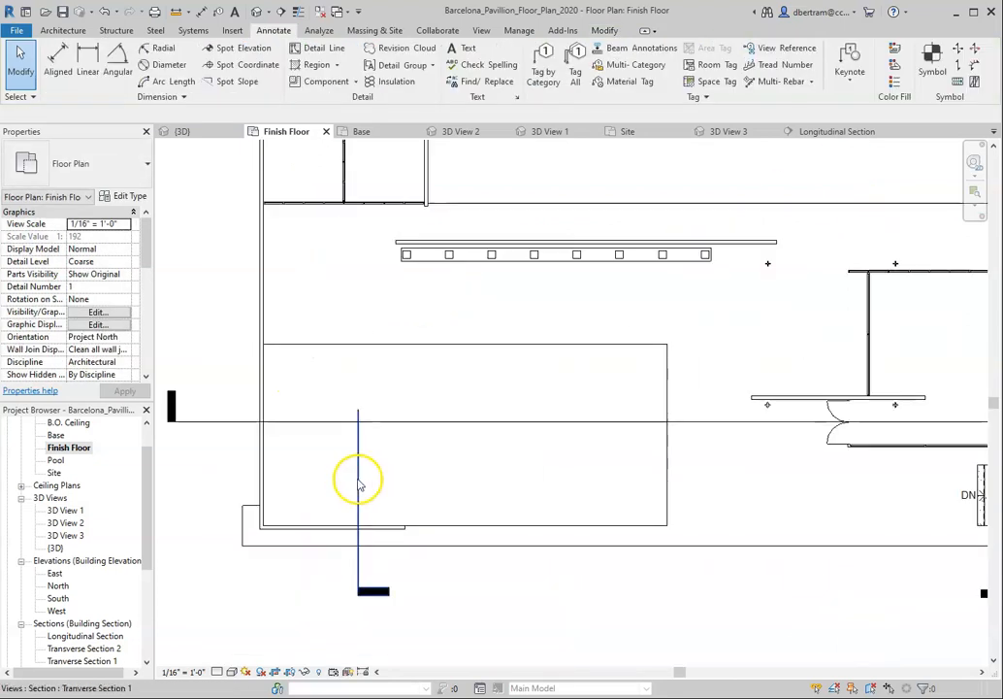
{"action": "left_click", "coordinate": [357, 477]}
{"action": "left_click_drag", "start_coordinate": [359, 420], "coordinate": [359, 516]}
{"action": "left_click", "coordinate": [400, 484]}
{"action": "scroll", "coordinate": [261, 483], "scroll_direction": "down", "scroll_amount": 2}
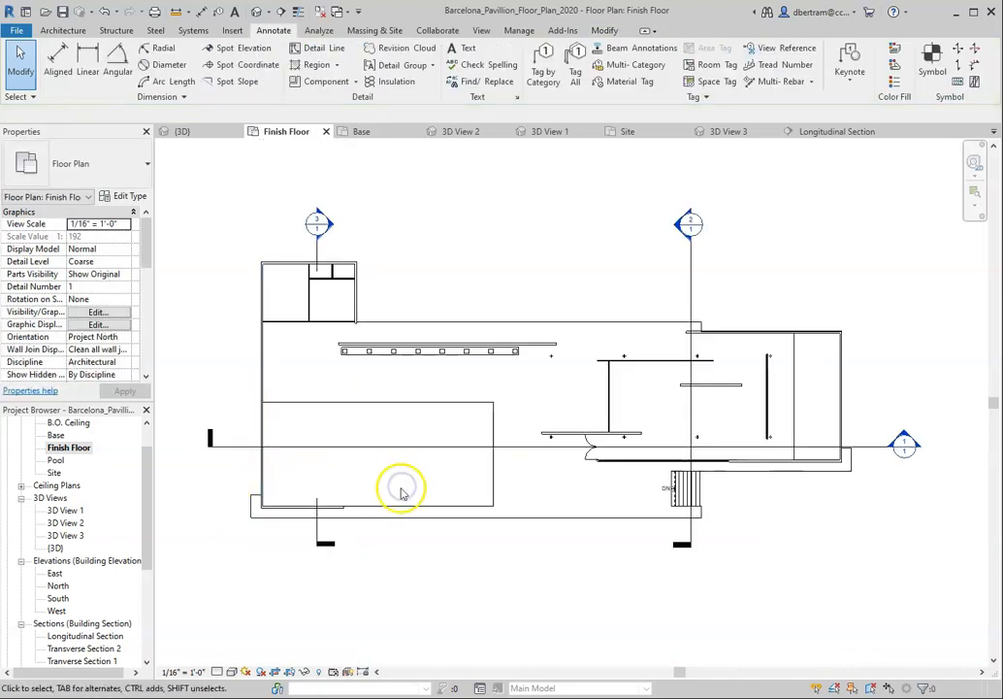
- Break the longitudinal section line and shorten both segments so they end just inside the building's west and east edges
{"action": "left_click", "coordinate": [515, 449]}
{"action": "left_click", "coordinate": [552, 448]}
{"action": "left_click_drag", "start_coordinate": [438, 447], "coordinate": [280, 446]}
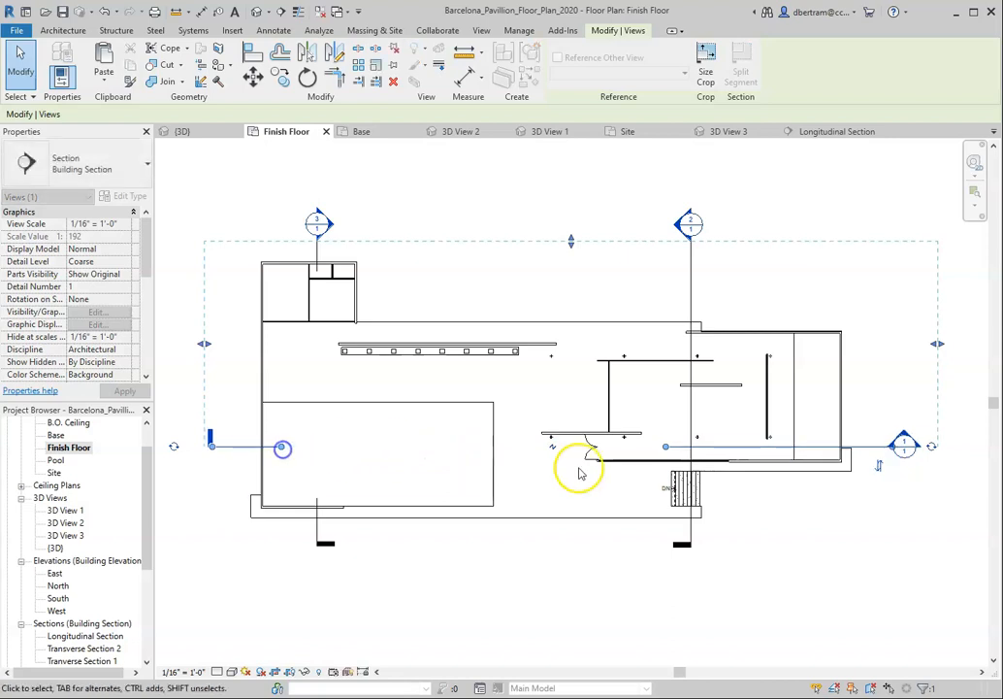
{"action": "left_click_drag", "start_coordinate": [666, 447], "coordinate": [831, 458]}
- Break section 2's line, shortening the upper segment to just below its head and the lower segment to end at the stairs
{"action": "left_click", "coordinate": [691, 417]}
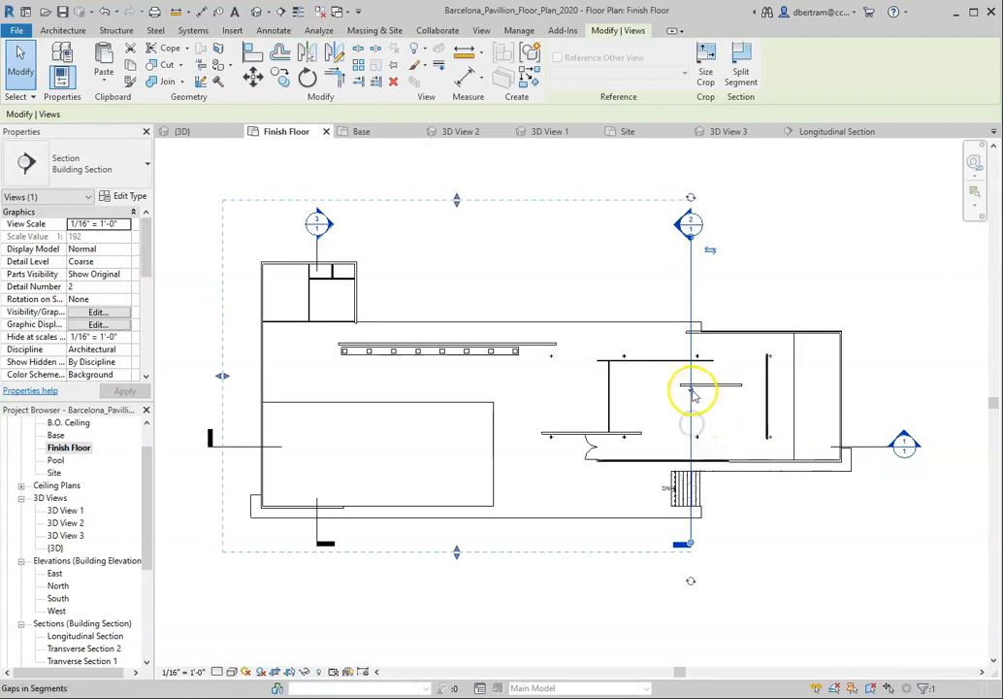
{"action": "left_click_drag", "start_coordinate": [691, 390], "coordinate": [696, 341]}
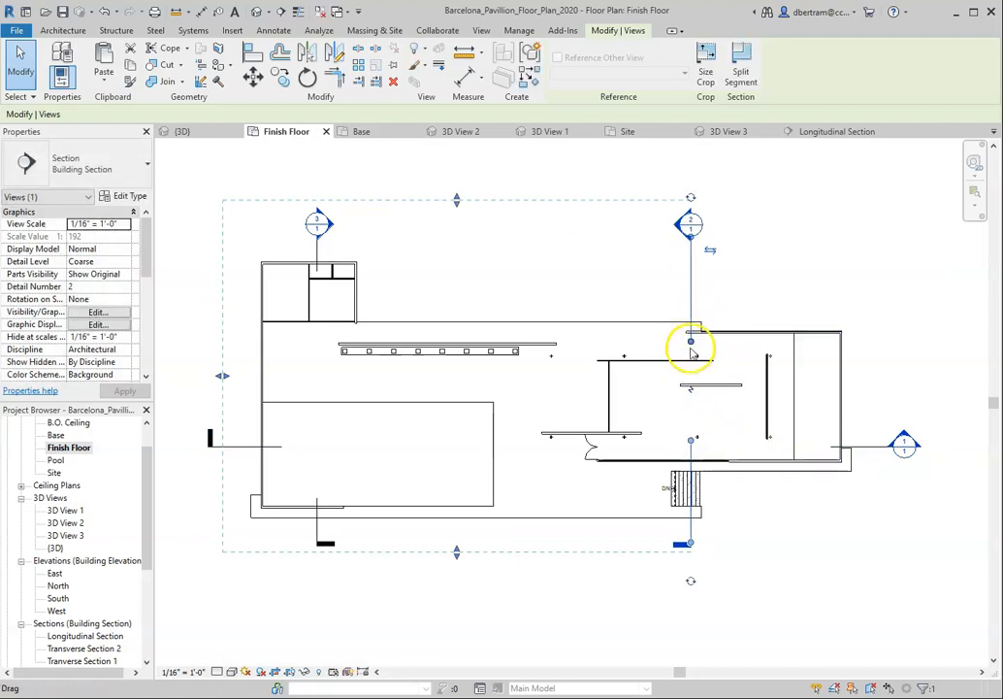
{"action": "left_click_drag", "start_coordinate": [692, 347], "coordinate": [703, 262]}
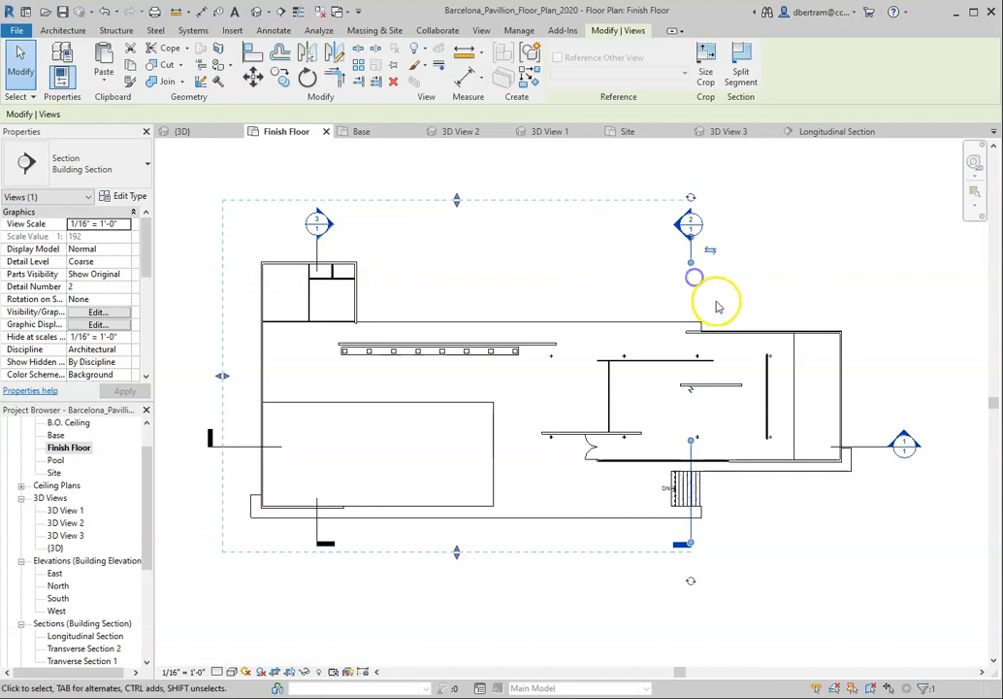
{"action": "mouse_move", "coordinate": [692, 449]}
{"action": "left_mouse_down"}
{"action": "mouse_move", "coordinate": [695, 437]}
{"action": "mouse_move", "coordinate": [694, 475]}
{"action": "left_mouse_up"}
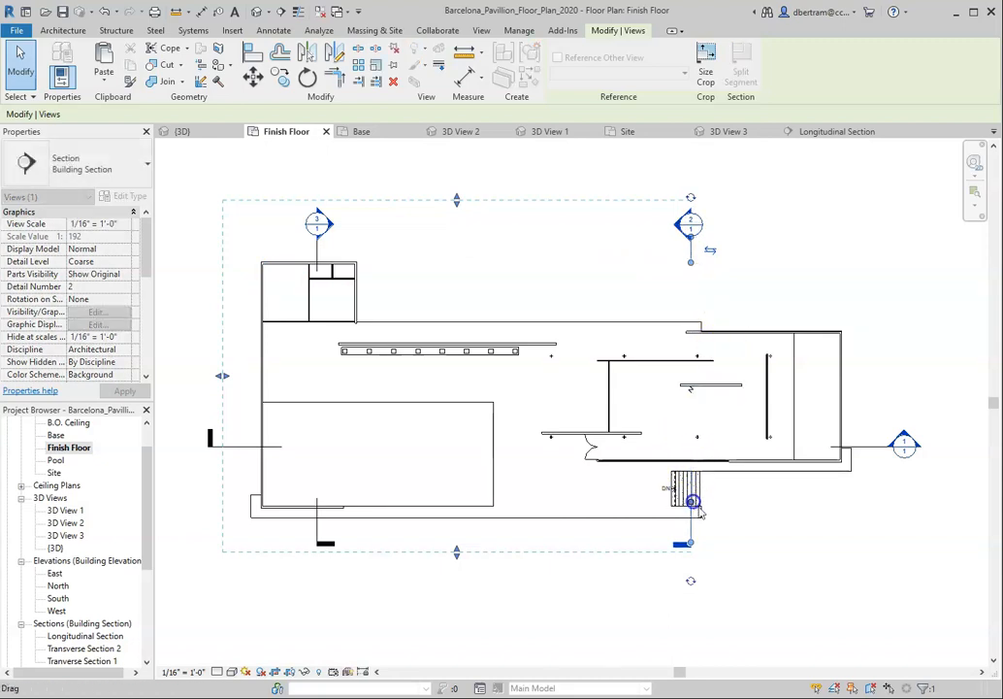
{"action": "left_click", "coordinate": [787, 573]}
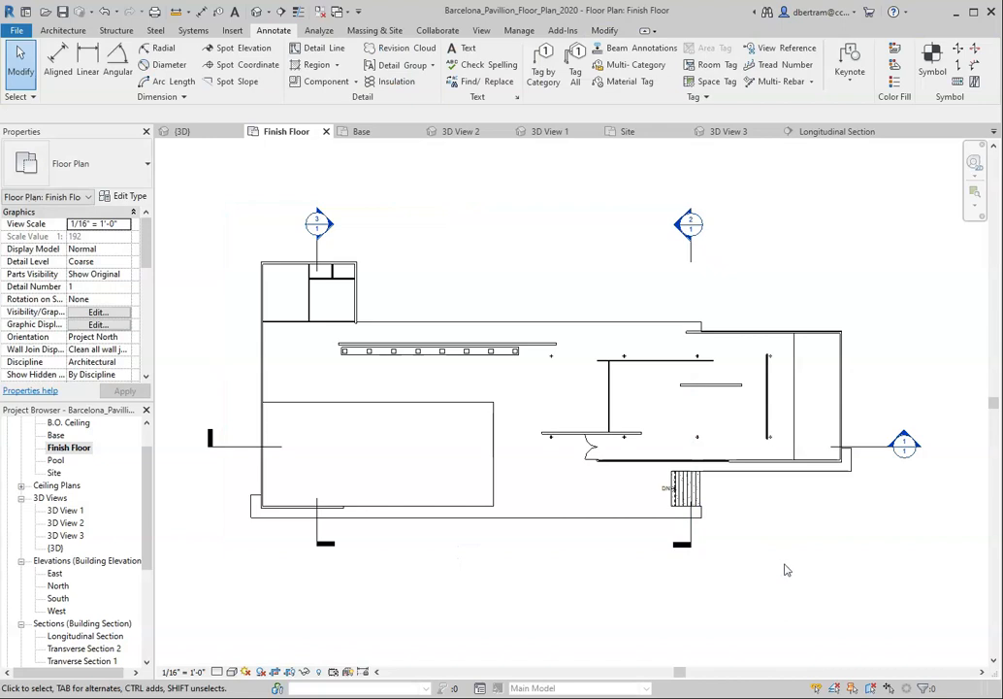
- Extend the upper segment of section 2's line down so it ends just inside the building's upper wall
{"action": "left_click", "coordinate": [692, 265]}
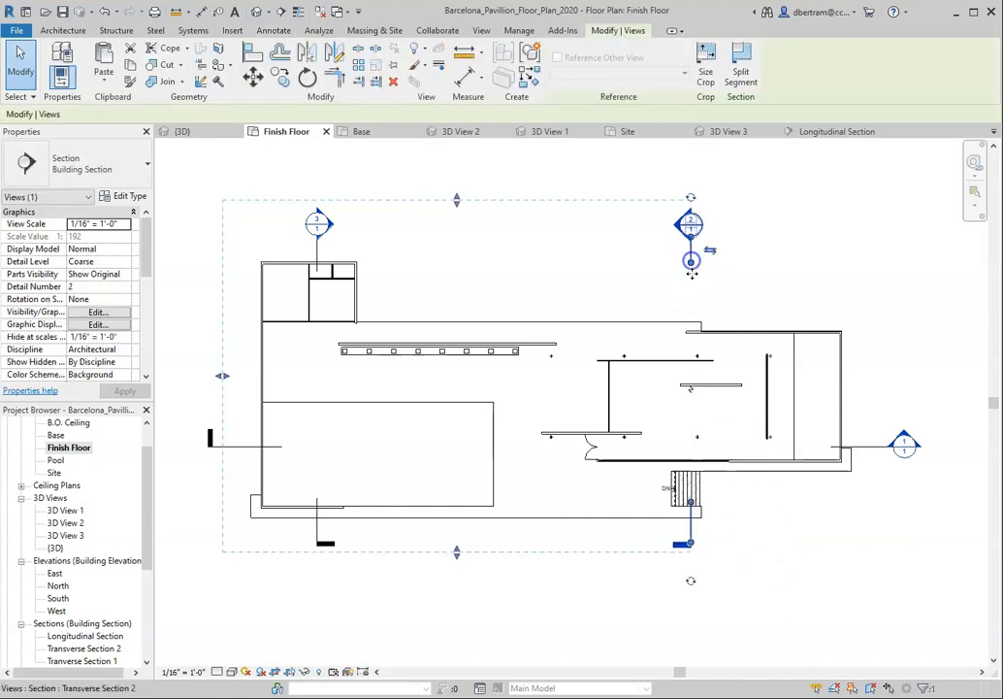
{"action": "left_click_drag", "start_coordinate": [693, 265], "coordinate": [691, 339]}
{"action": "left_click", "coordinate": [769, 290]}
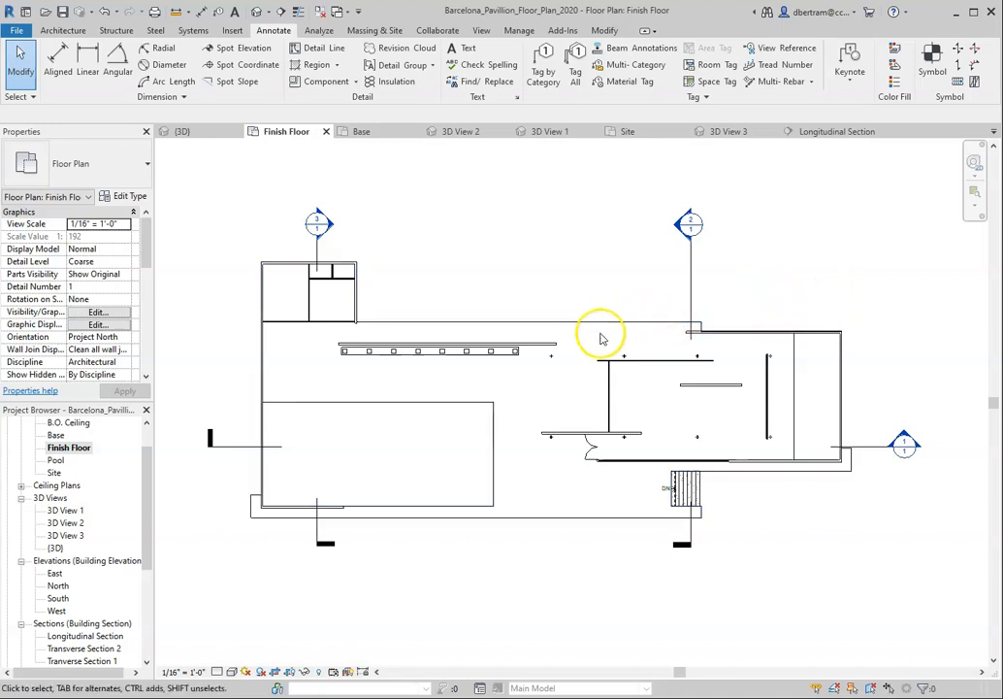
{"action": "scroll", "coordinate": [490, 358], "scroll_direction": "up", "scroll_amount": 1}
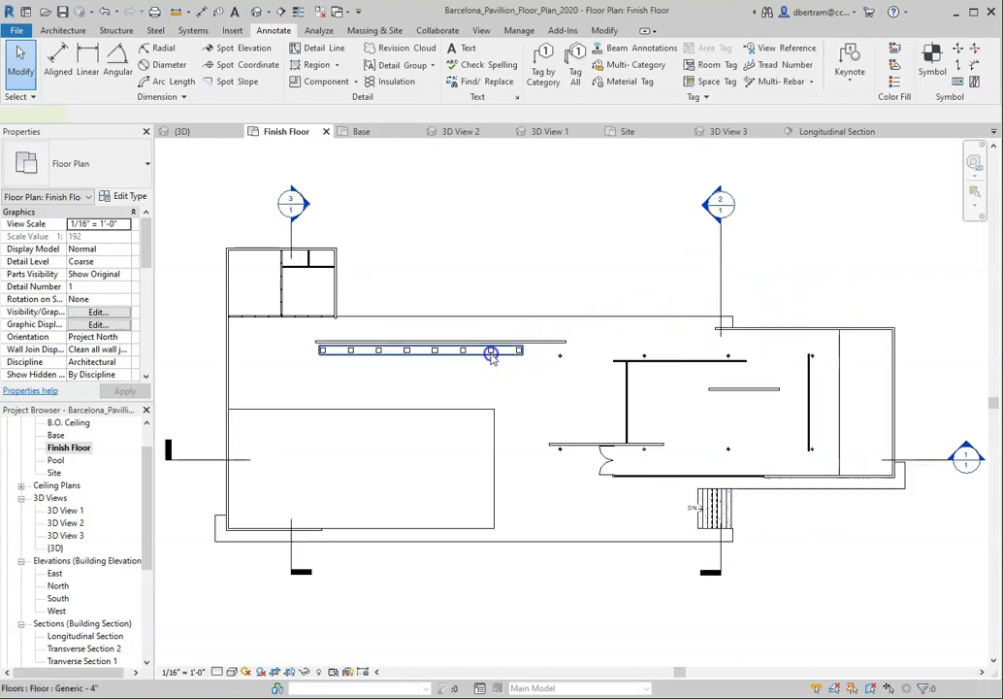
{"action": "left_click", "coordinate": [492, 365]}
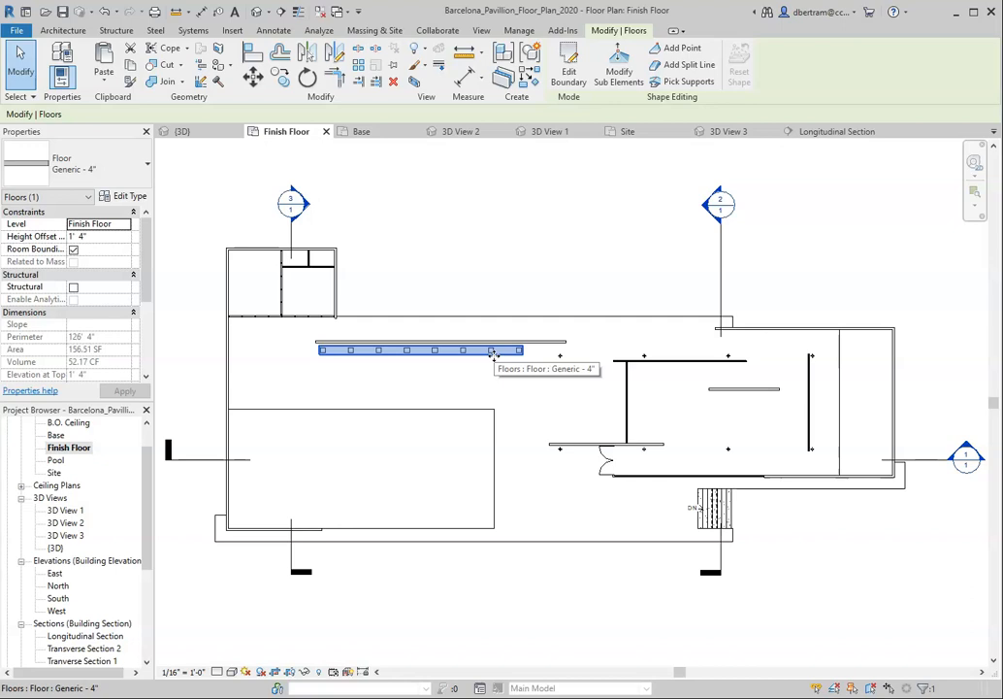
{"action": "left_click", "coordinate": [217, 672]}
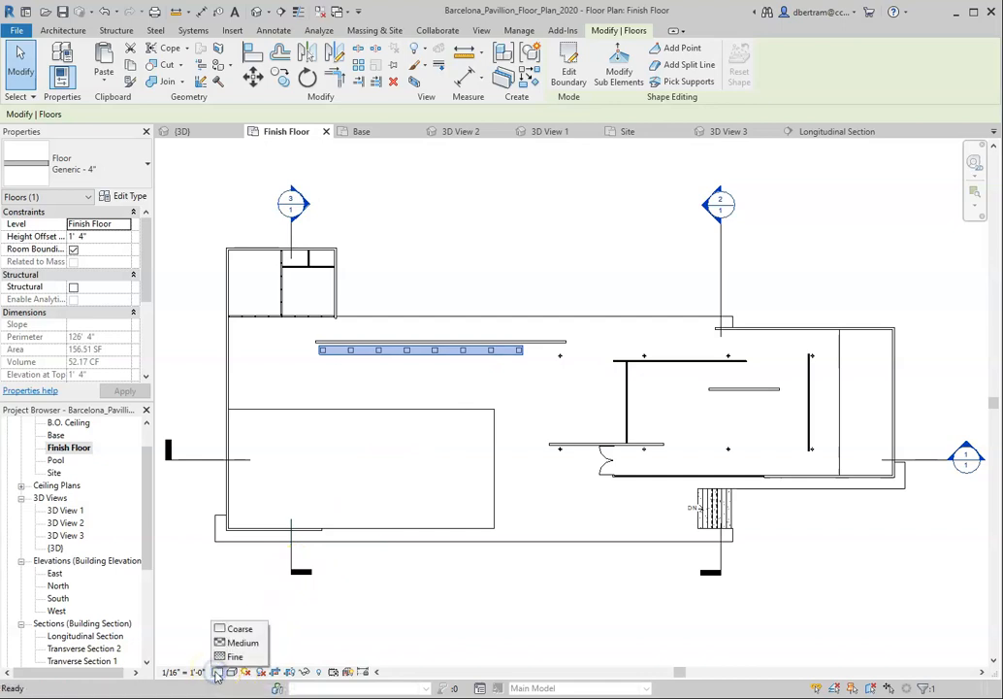
{"action": "left_click", "coordinate": [233, 673]}
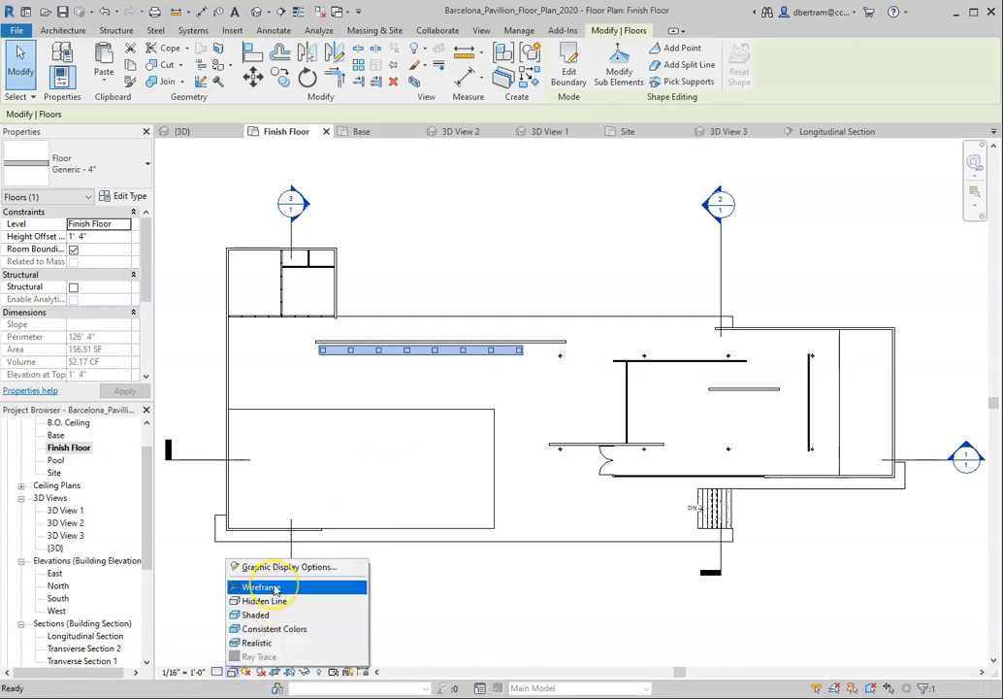
{"action": "left_click", "coordinate": [466, 594]}
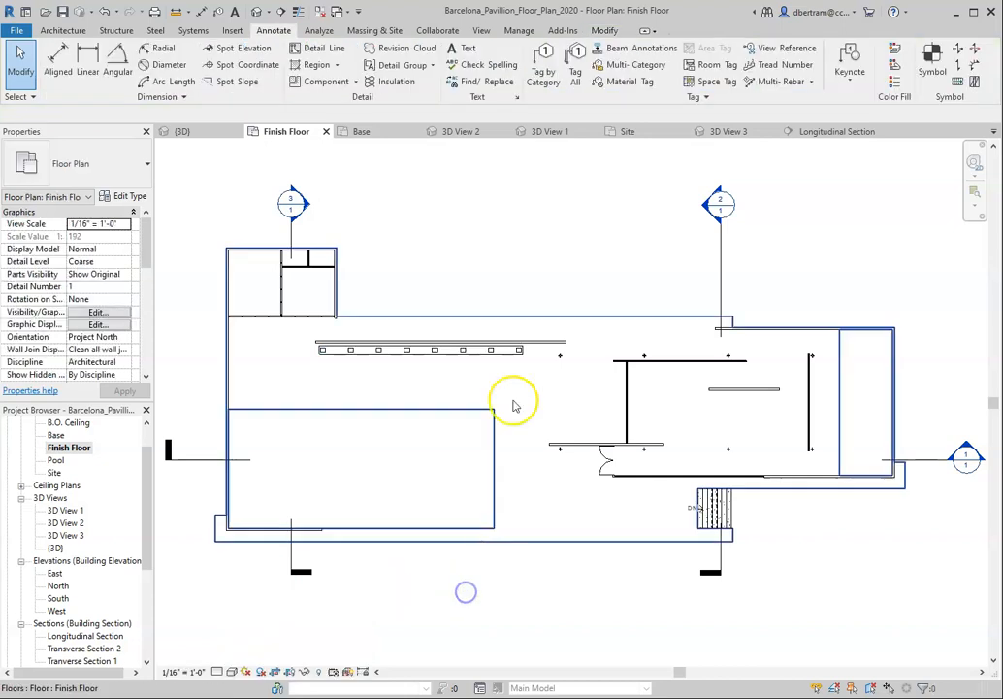
- Override the Floors category graphics in the Finish Floor plan, setting surface transparency to 0 so the bench hides its supports
{"action": "scroll", "coordinate": [531, 345], "scroll_direction": "up", "scroll_amount": 2}
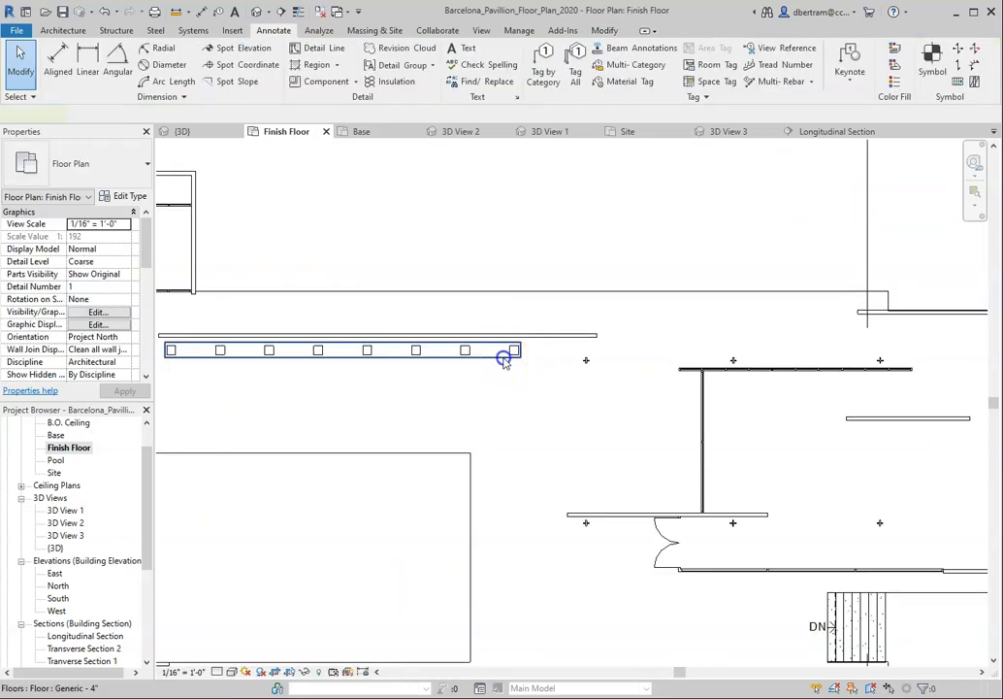
{"action": "left_click", "coordinate": [505, 357]}
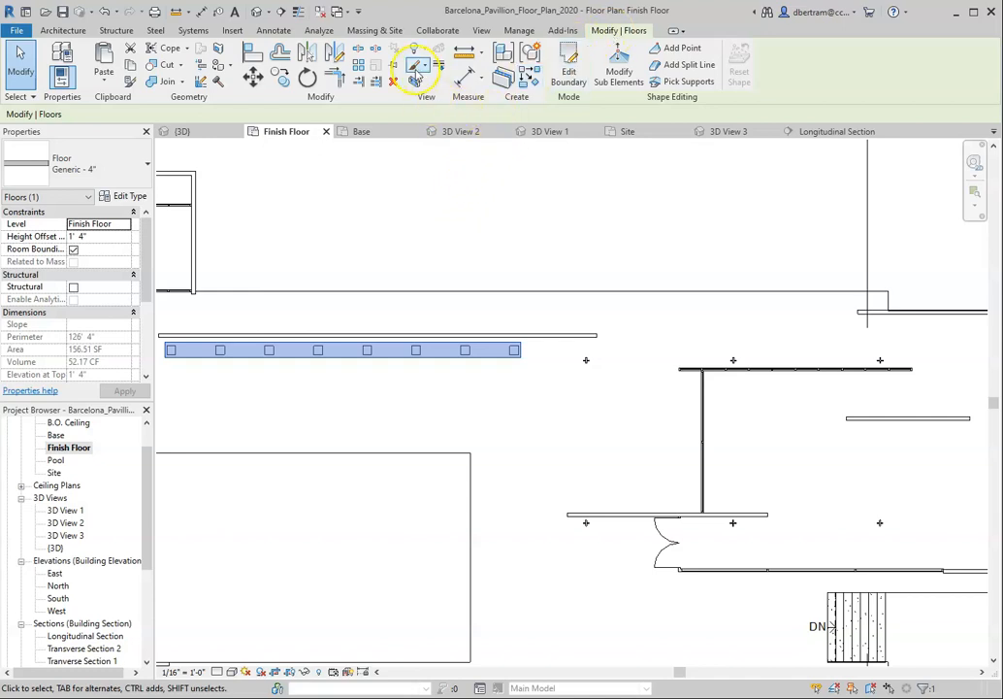
{"action": "left_click", "coordinate": [424, 70]}
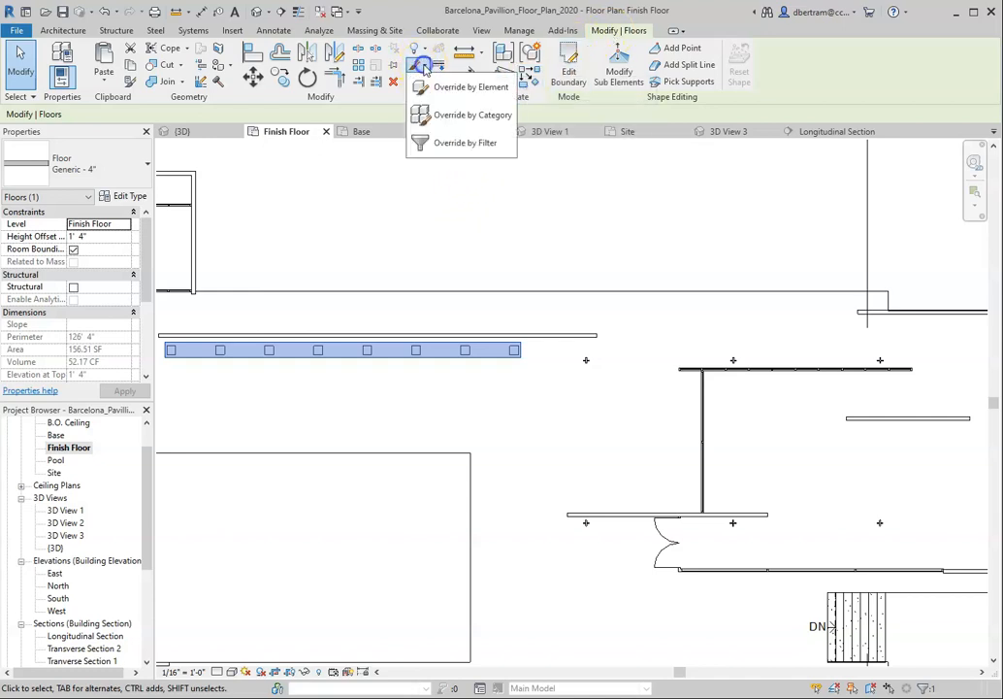
{"action": "left_click", "coordinate": [459, 115]}
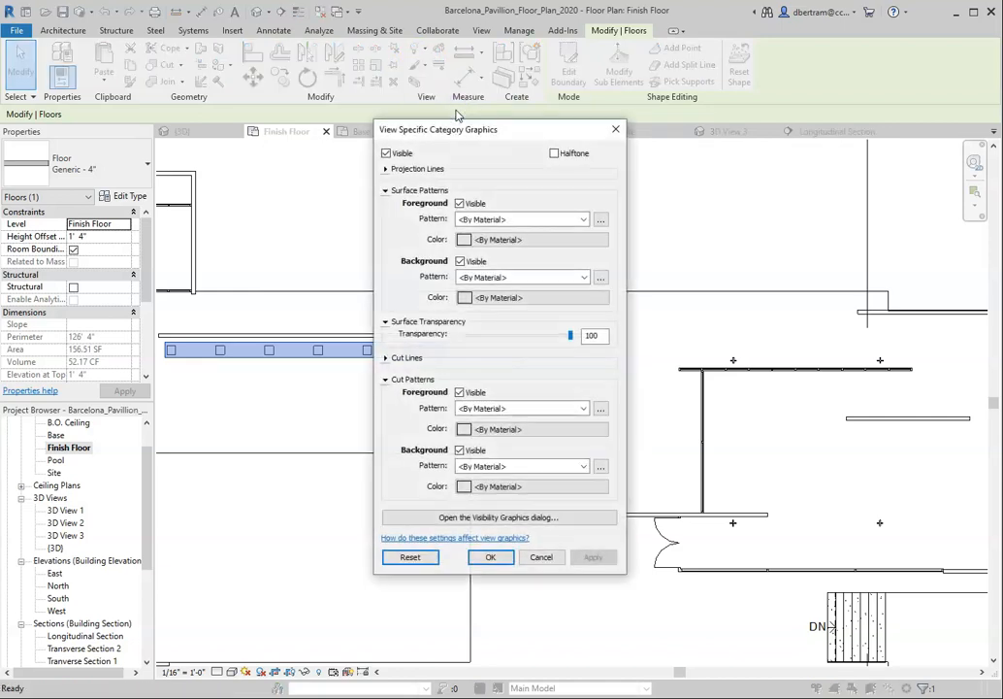
{"action": "left_click", "coordinate": [507, 518]}
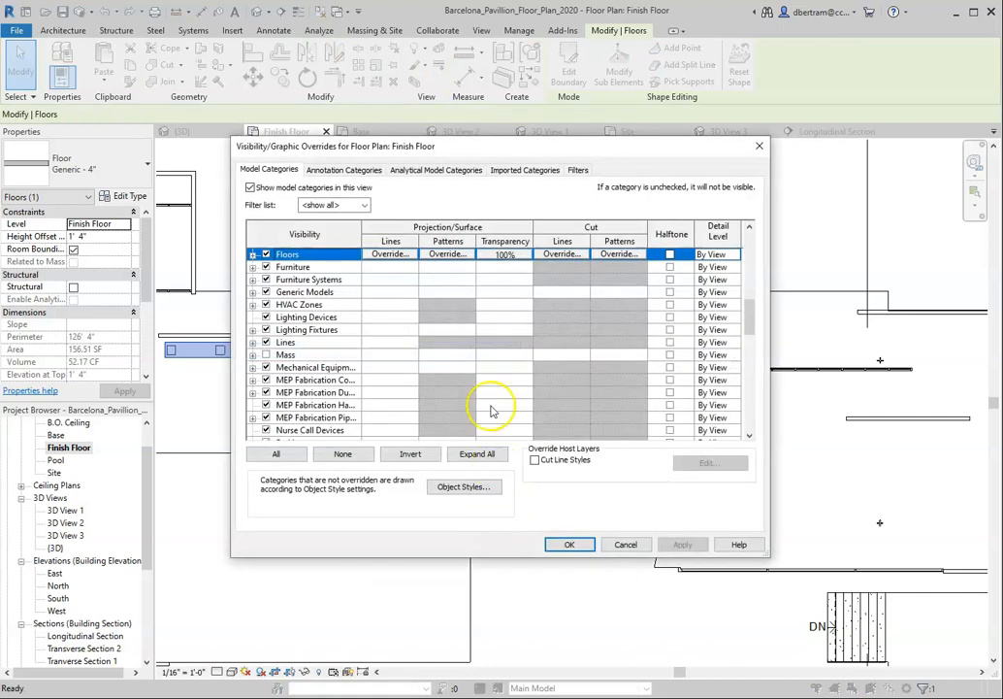
{"action": "scroll", "coordinate": [456, 338], "scroll_direction": "up", "scroll_amount": 2}
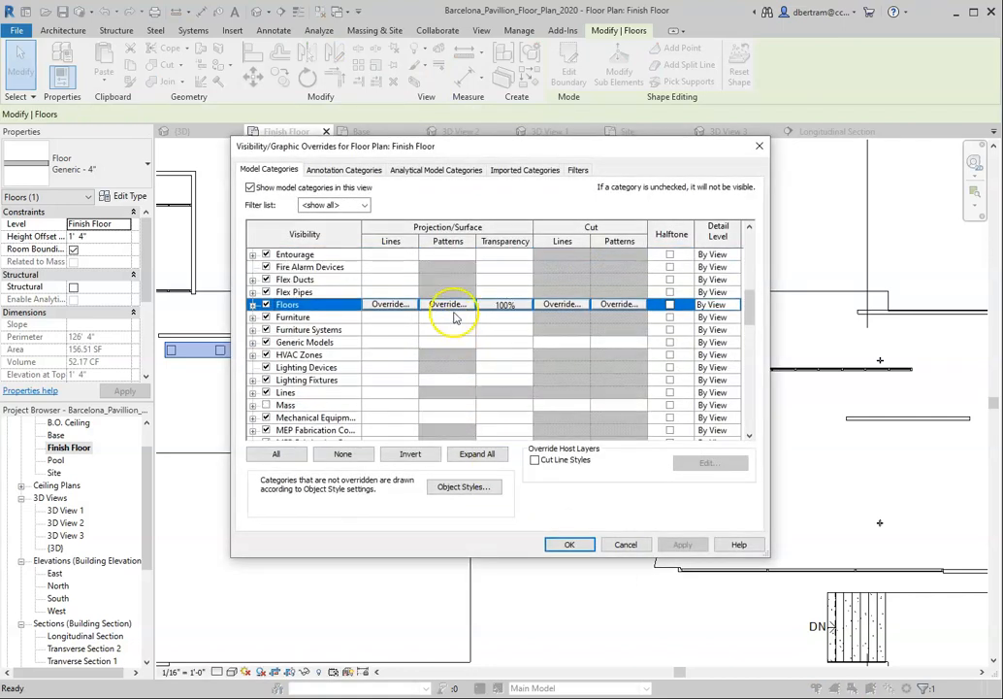
{"action": "left_click", "coordinate": [507, 305]}
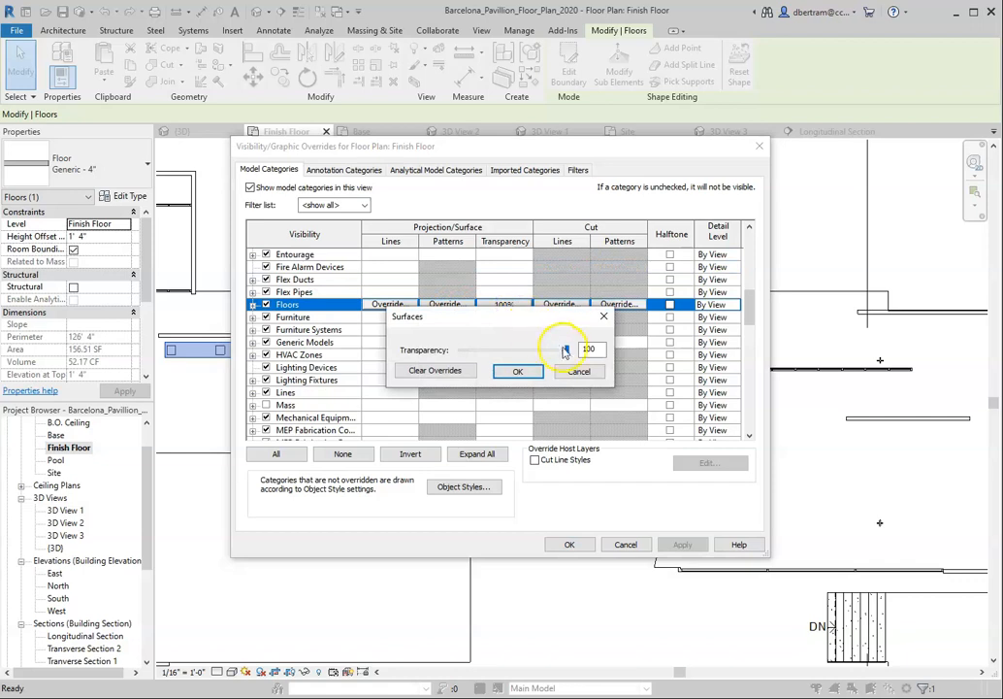
{"action": "left_click_drag", "start_coordinate": [569, 353], "coordinate": [460, 352]}
{"action": "left_click", "coordinate": [519, 371]}
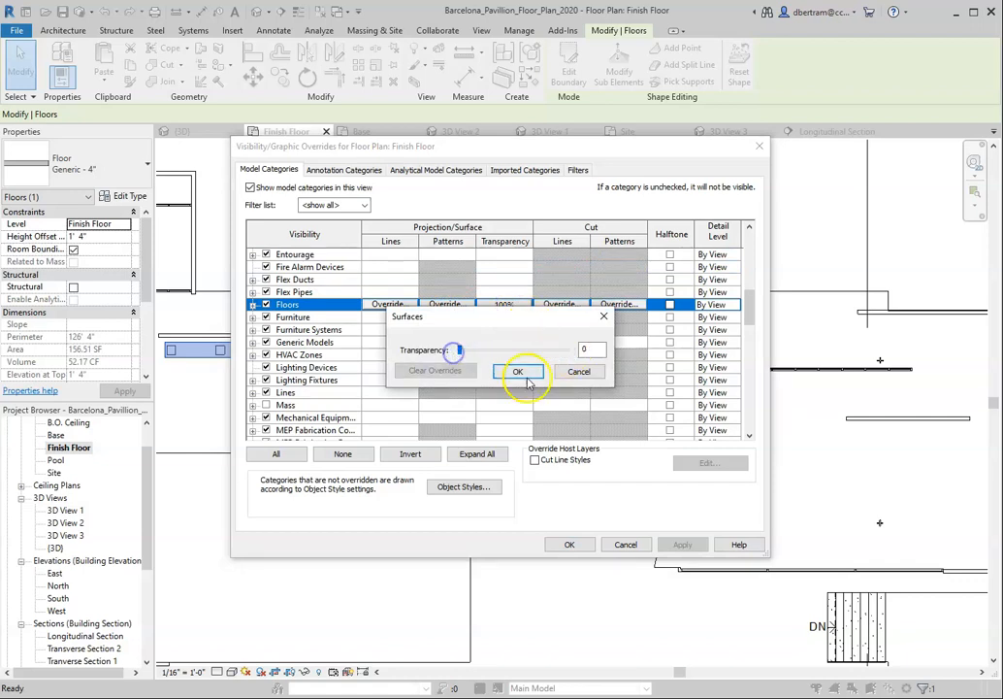
{"action": "left_click", "coordinate": [572, 542]}
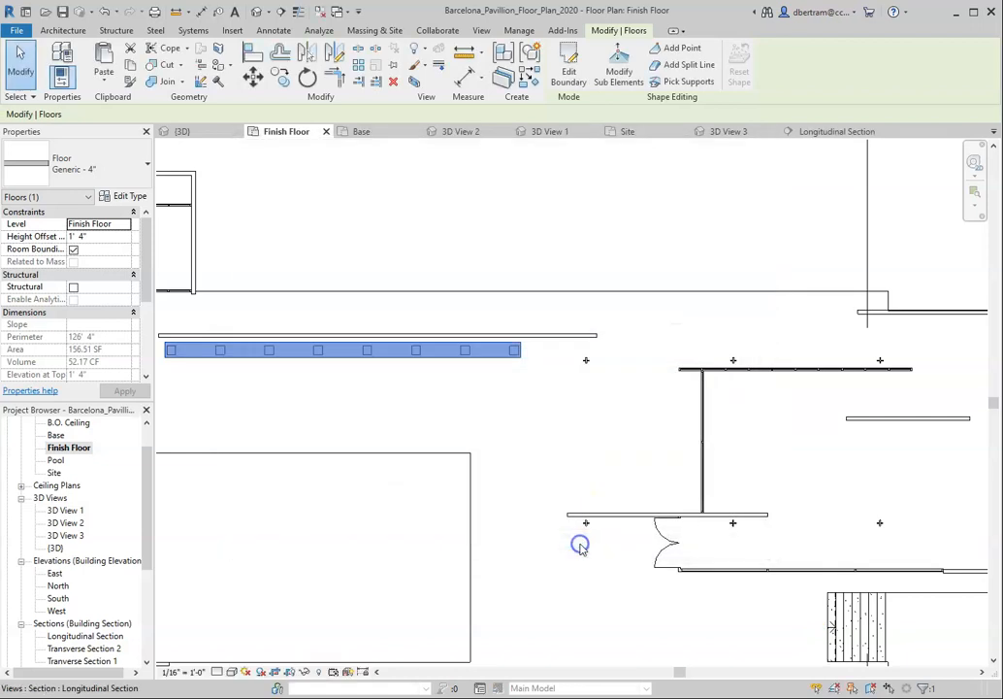
{"action": "left_click", "coordinate": [541, 476]}
{"action": "scroll", "coordinate": [572, 286], "scroll_direction": "down", "scroll_amount": 3}
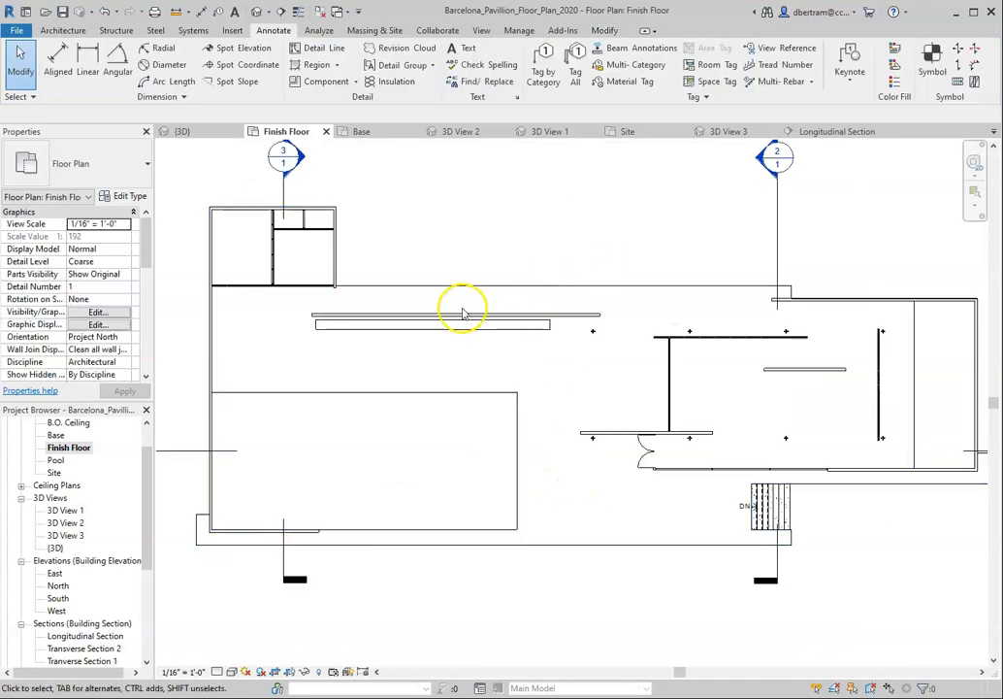
{"action": "scroll", "coordinate": [723, 325], "scroll_direction": "up", "scroll_amount": 1}
{"action": "scroll", "coordinate": [509, 352], "scroll_direction": "down", "scroll_amount": 1}
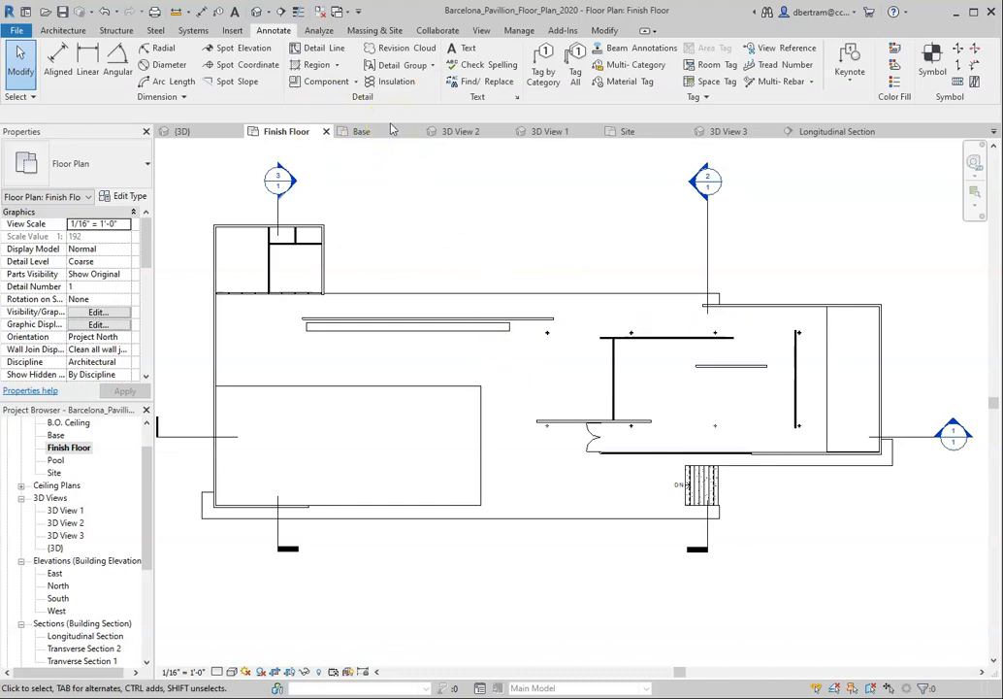
{"action": "scroll", "coordinate": [521, 189], "scroll_direction": "down", "scroll_amount": 2}
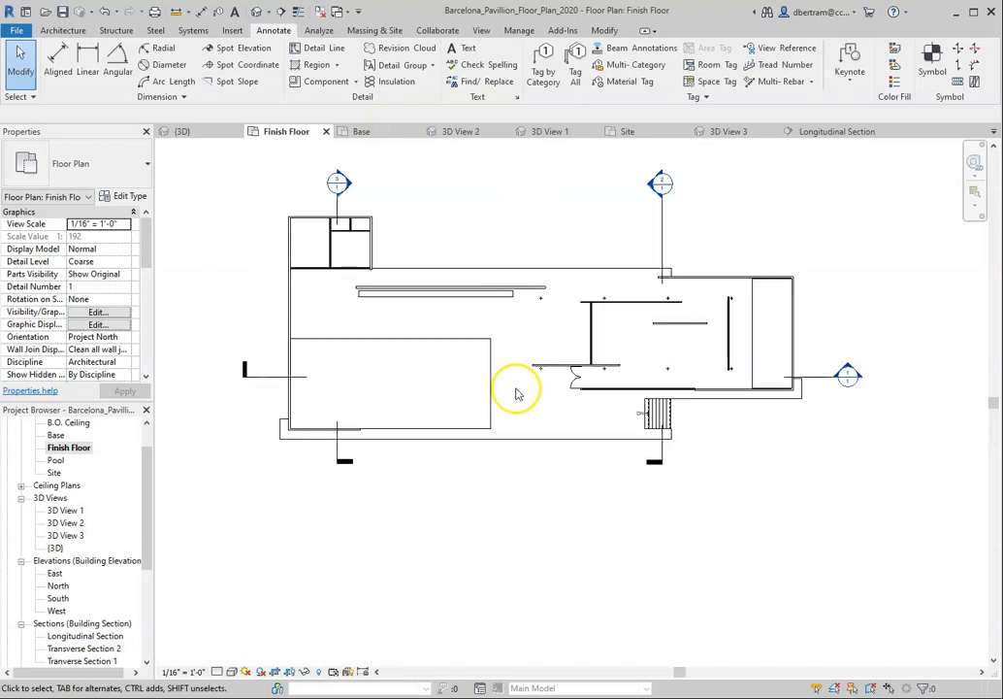
{"action": "scroll", "coordinate": [488, 226], "scroll_direction": "up", "scroll_amount": 1}
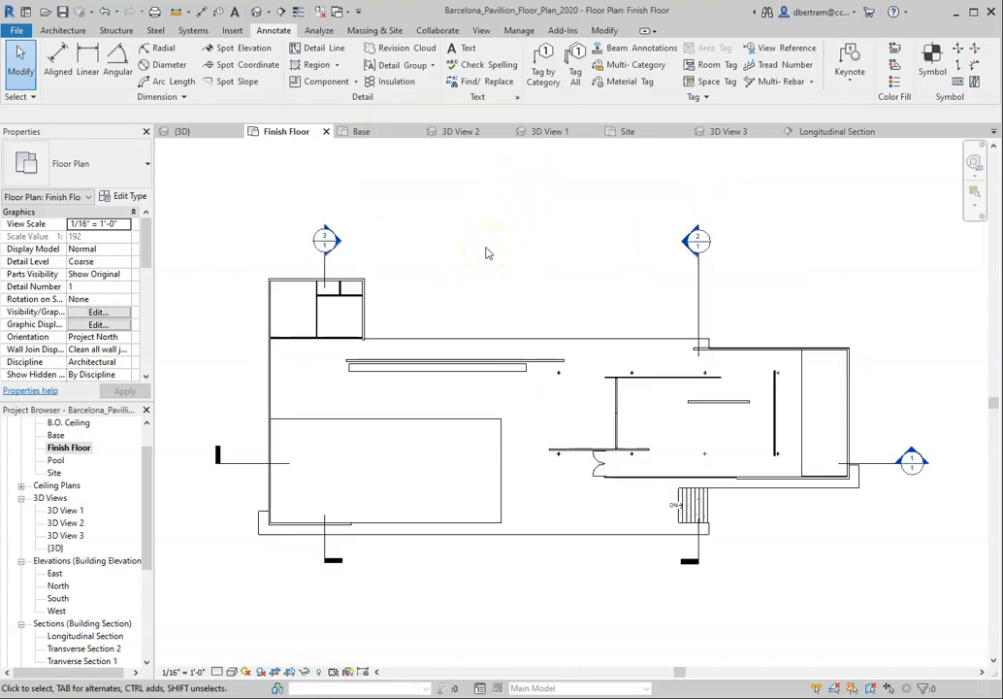
- Open the perspective view 3D View 3 and save the project
{"action": "scroll", "coordinate": [570, 342], "scroll_direction": "down", "scroll_amount": 1}
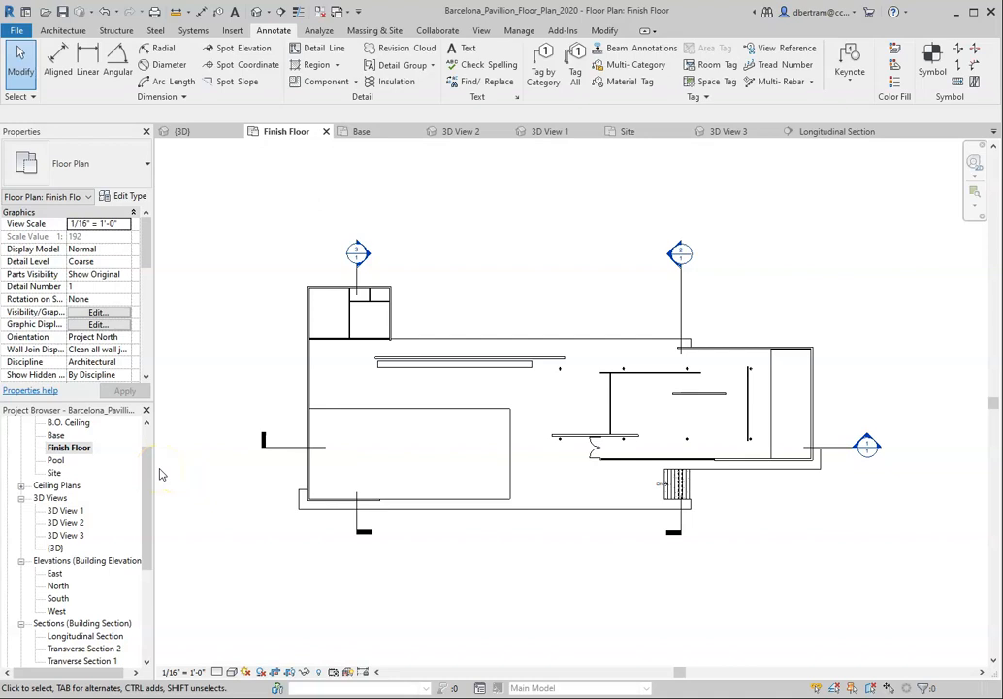
{"action": "double_click", "coordinate": [68, 536]}
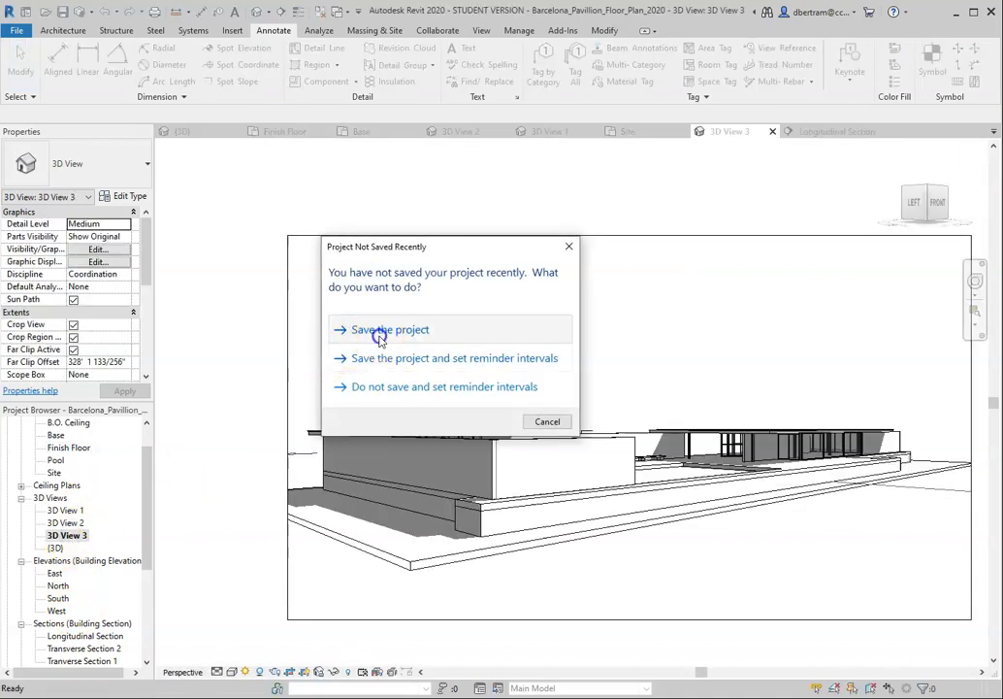
{"action": "left_click", "coordinate": [380, 330]}
{"action": "scroll", "coordinate": [317, 368], "scroll_direction": "down", "scroll_amount": 1}
{"action": "scroll", "coordinate": [617, 464], "scroll_direction": "up", "scroll_amount": 2}
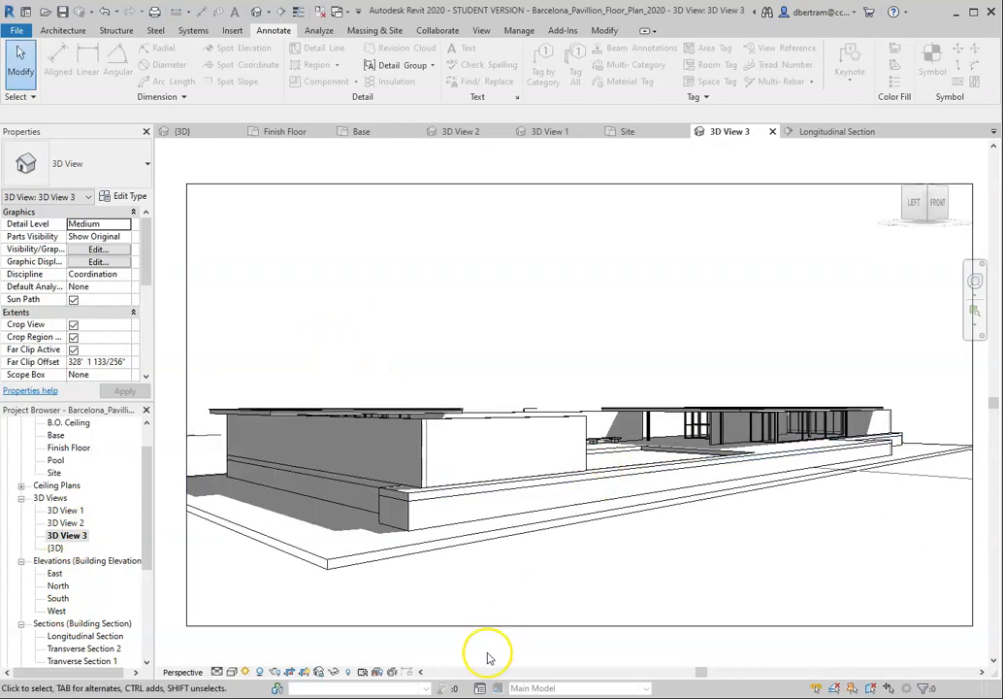
- Turn the shadows in 3D View 3 off and back on
{"action": "left_click", "coordinate": [260, 671]}
{"action": "left_click", "coordinate": [260, 672]}
{"action": "left_click", "coordinate": [260, 671]}
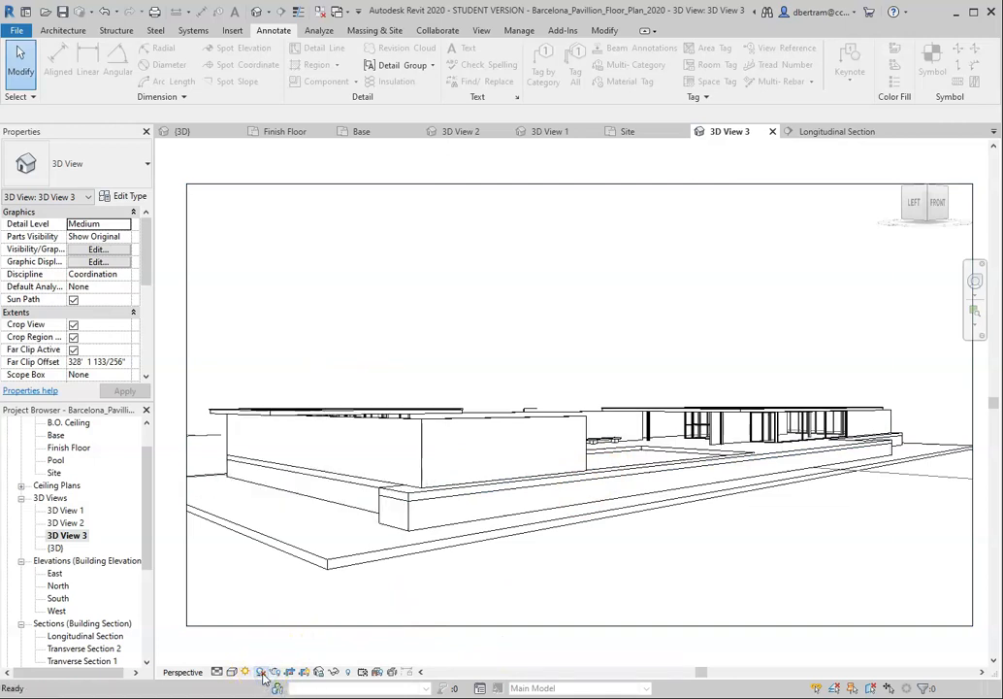
{"action": "left_click", "coordinate": [260, 671]}
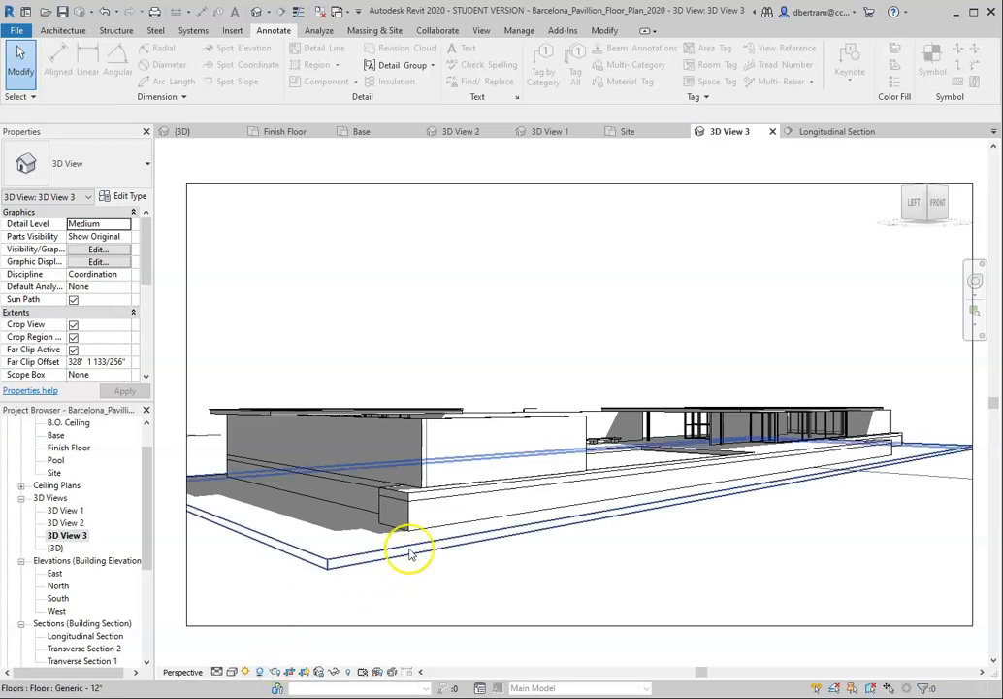
{"action": "scroll", "coordinate": [398, 555], "scroll_direction": "down", "scroll_amount": 3}
{"action": "scroll", "coordinate": [436, 419], "scroll_direction": "up", "scroll_amount": 2}
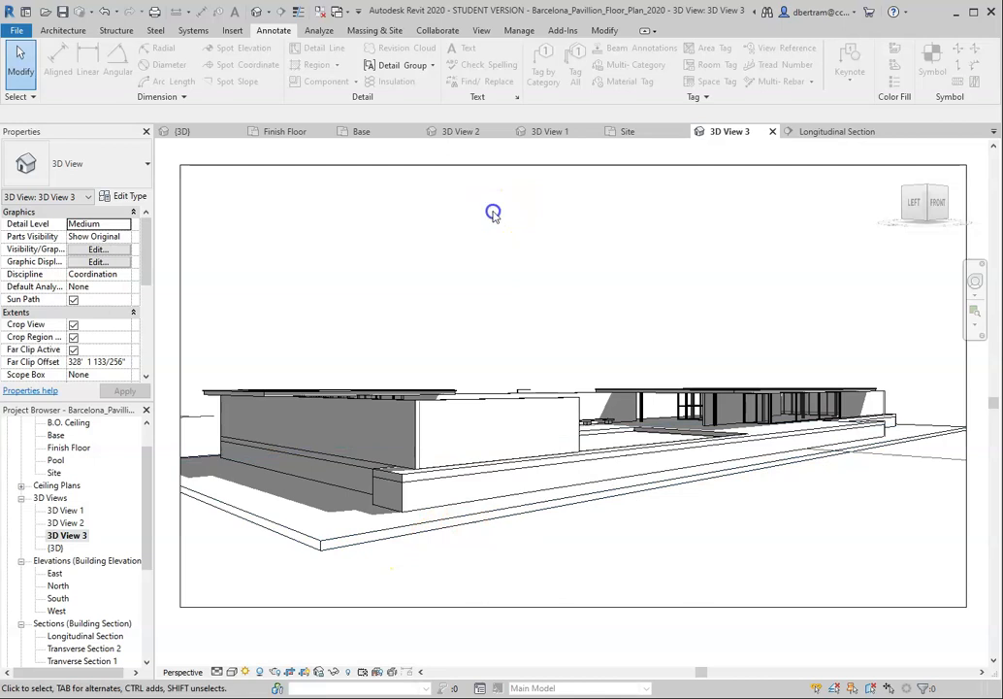
- Preview the shadows at 6:23 PM through the render's sun settings, and set the sun time to 1:23 PM
{"action": "left_click", "coordinate": [271, 12]}
{"action": "left_click", "coordinate": [271, 15]}
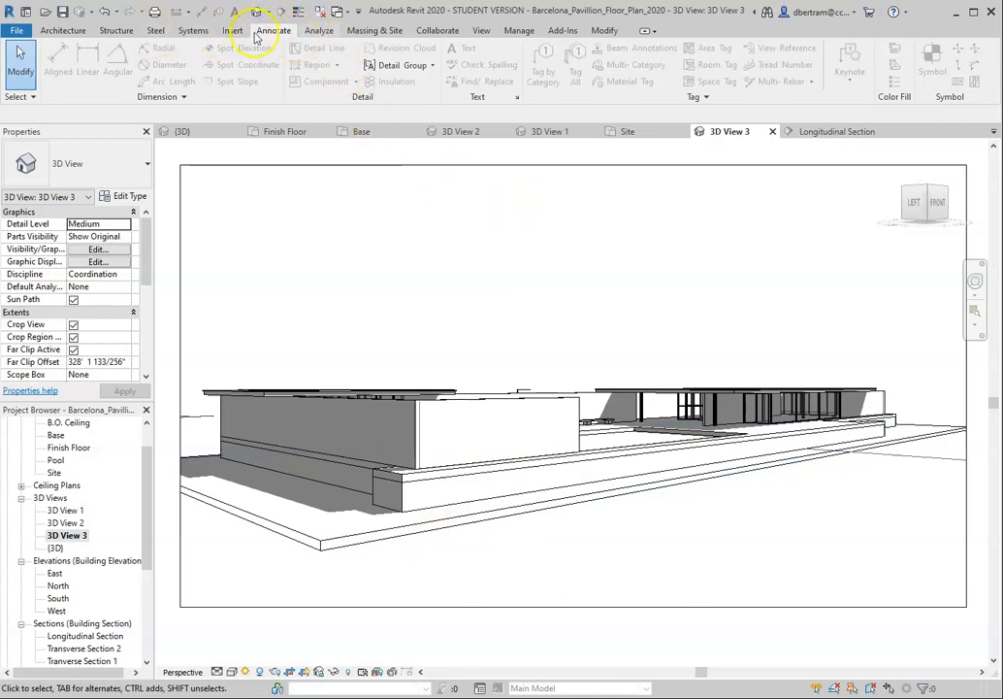
{"action": "left_click", "coordinate": [482, 30]}
{"action": "left_click", "coordinate": [322, 50]}
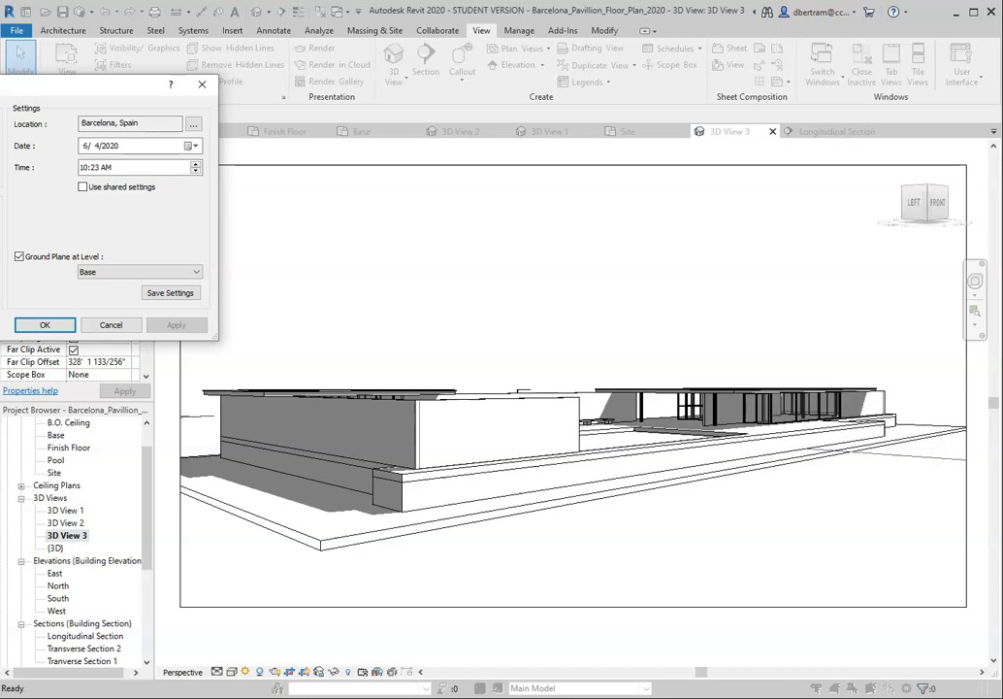
{"action": "left_click", "coordinate": [196, 164]}
{"action": "left_click", "coordinate": [196, 164]}
{"action": "left_click", "coordinate": [197, 164]}
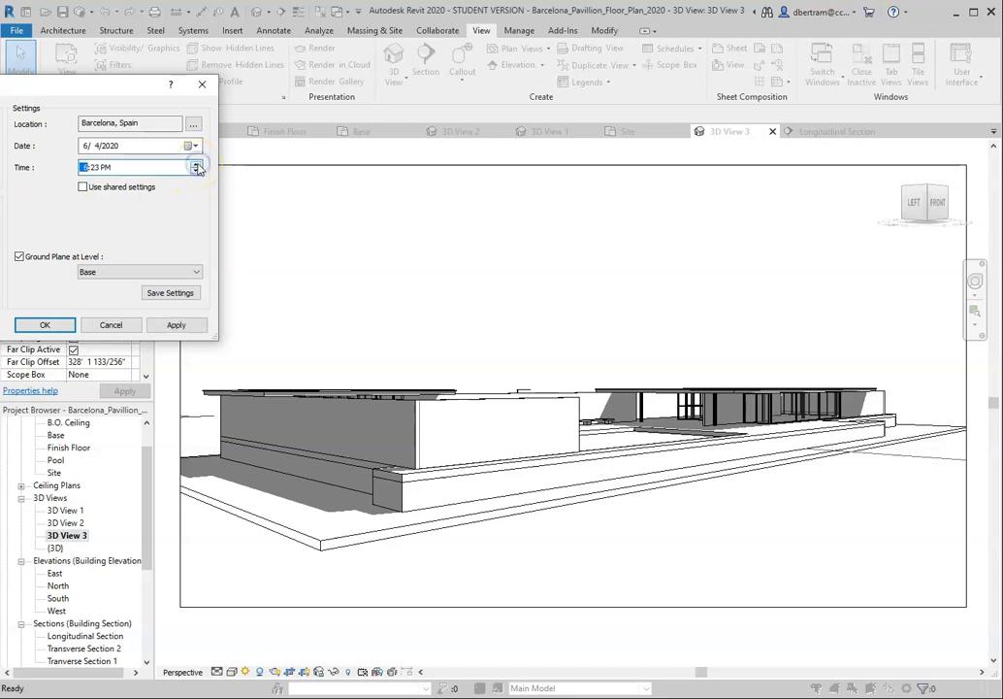
{"action": "left_click", "coordinate": [168, 329]}
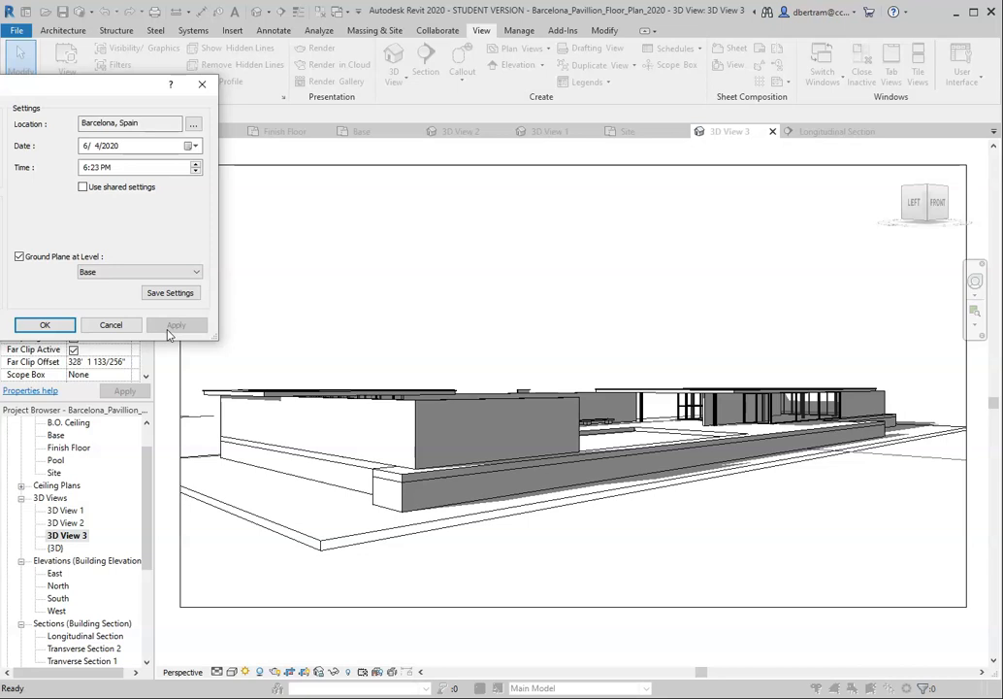
{"action": "left_click", "coordinate": [197, 169]}
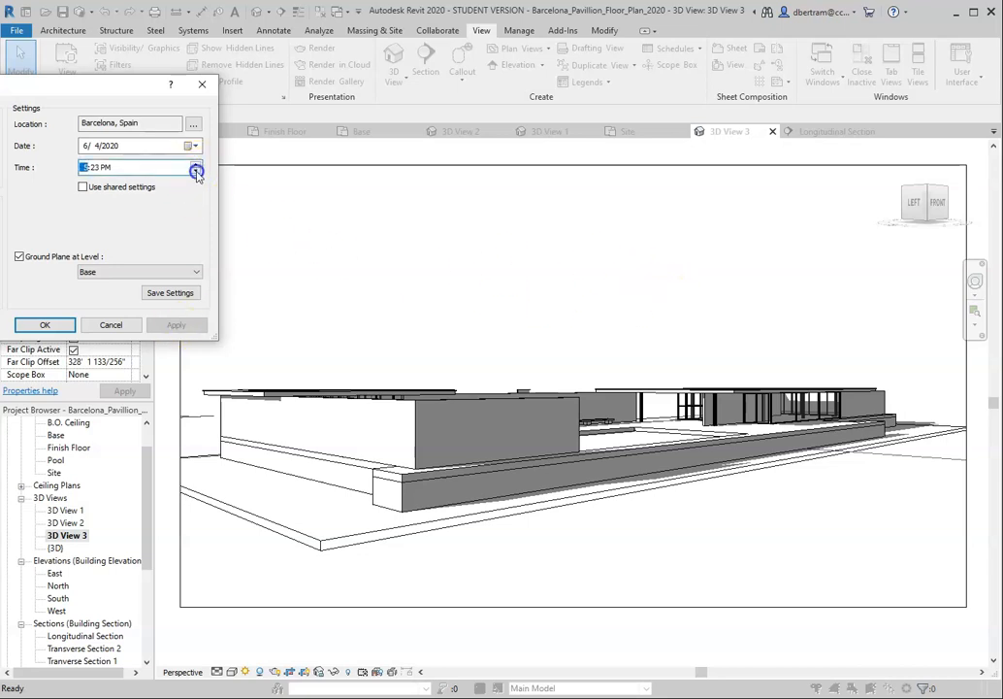
{"action": "left_click", "coordinate": [45, 325]}
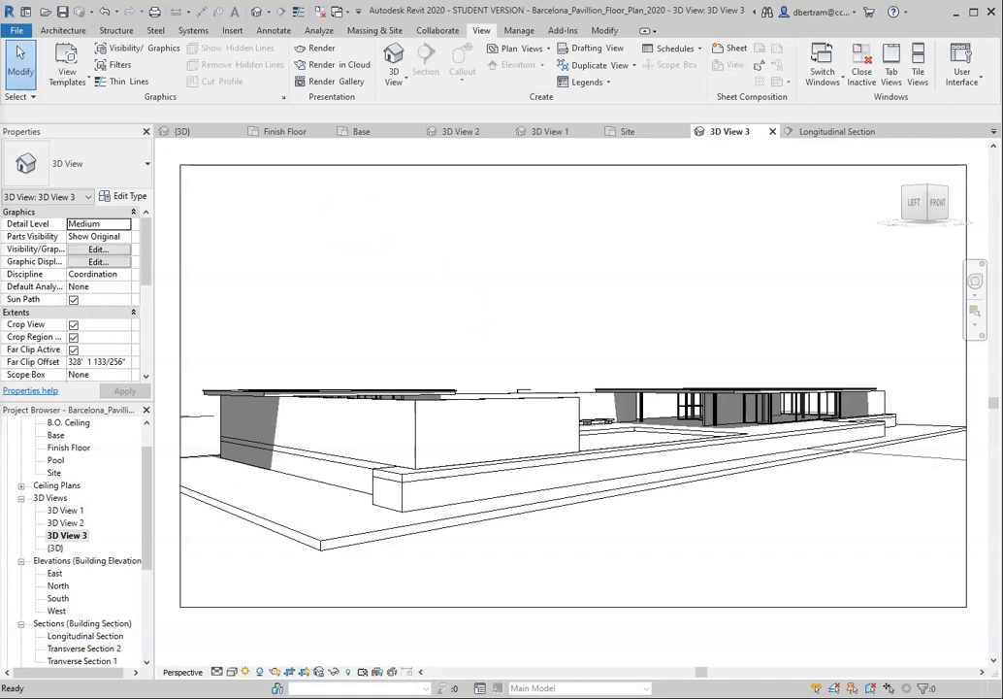
- Reopen the render settings for 3D View 3 and choose the Exterior: Sun only lighting scheme
{"action": "key", "text": "r"}
{"action": "key", "text": "r"}
{"action": "left_click_drag", "start_coordinate": [189, 105], "coordinate": [126, 53]}
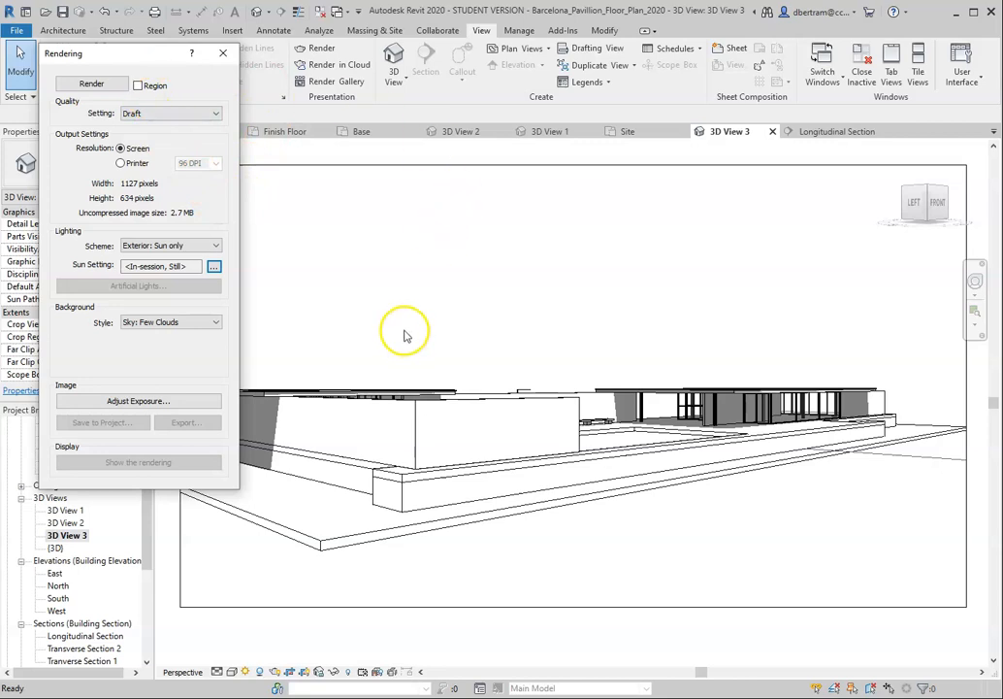
{"action": "left_click", "coordinate": [178, 247]}
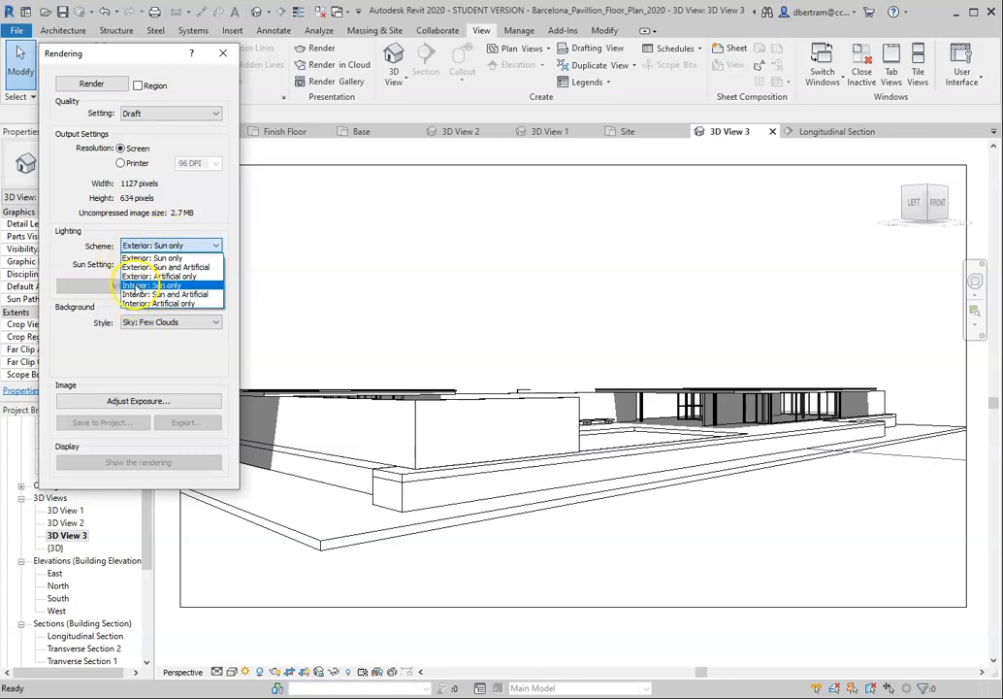
{"action": "left_click", "coordinate": [212, 256]}
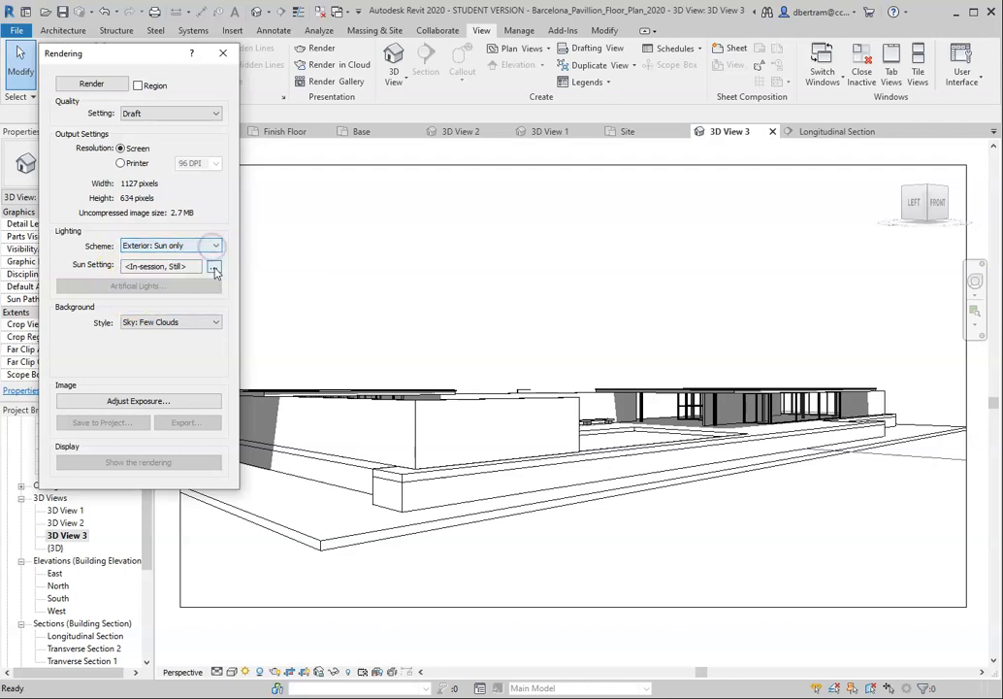
- Set the render's still sun study to 6:23 PM, apply it, and close the sun and render settings
{"action": "left_click", "coordinate": [215, 267]}
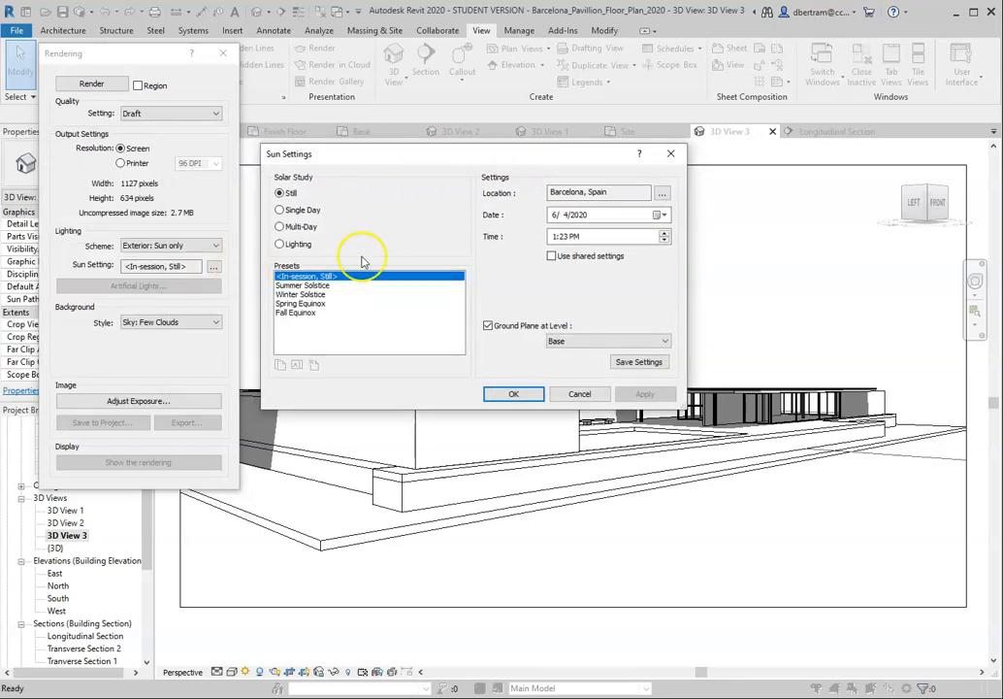
{"action": "left_click", "coordinate": [664, 233]}
{"action": "left_click", "coordinate": [664, 233]}
{"action": "left_click", "coordinate": [645, 393]}
{"action": "left_click_drag", "start_coordinate": [587, 160], "coordinate": [633, 41]}
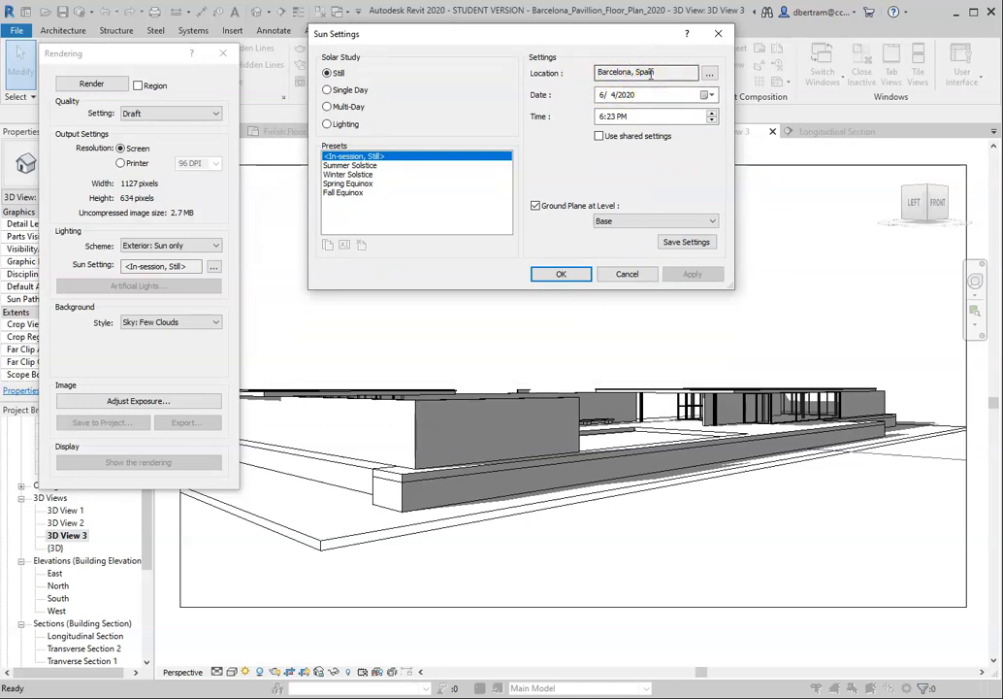
{"action": "left_click", "coordinate": [627, 273]}
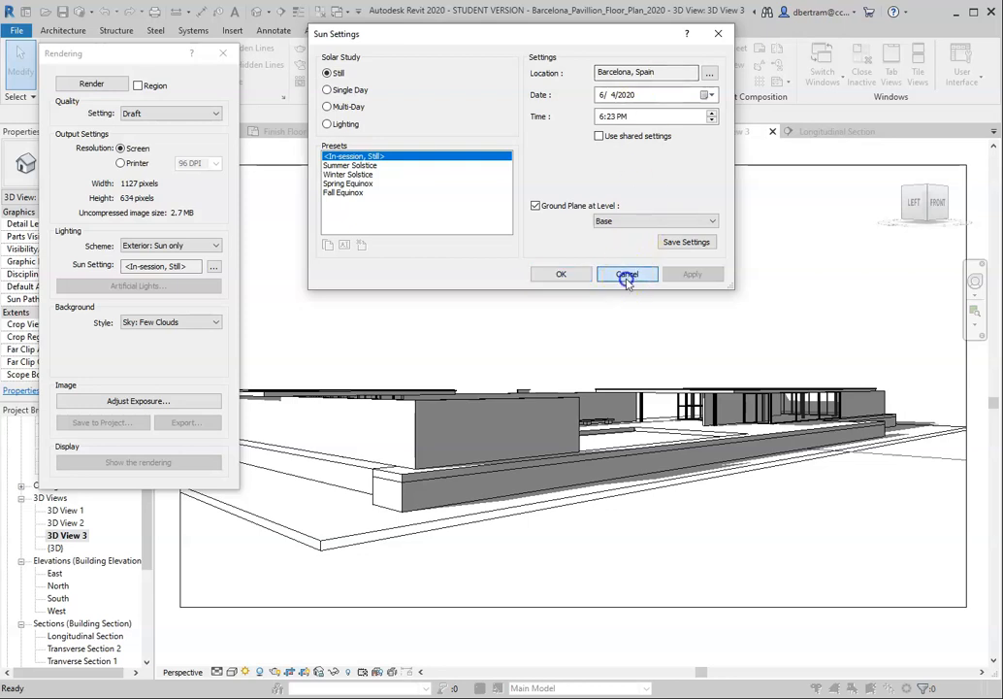
{"action": "left_click", "coordinate": [223, 56]}
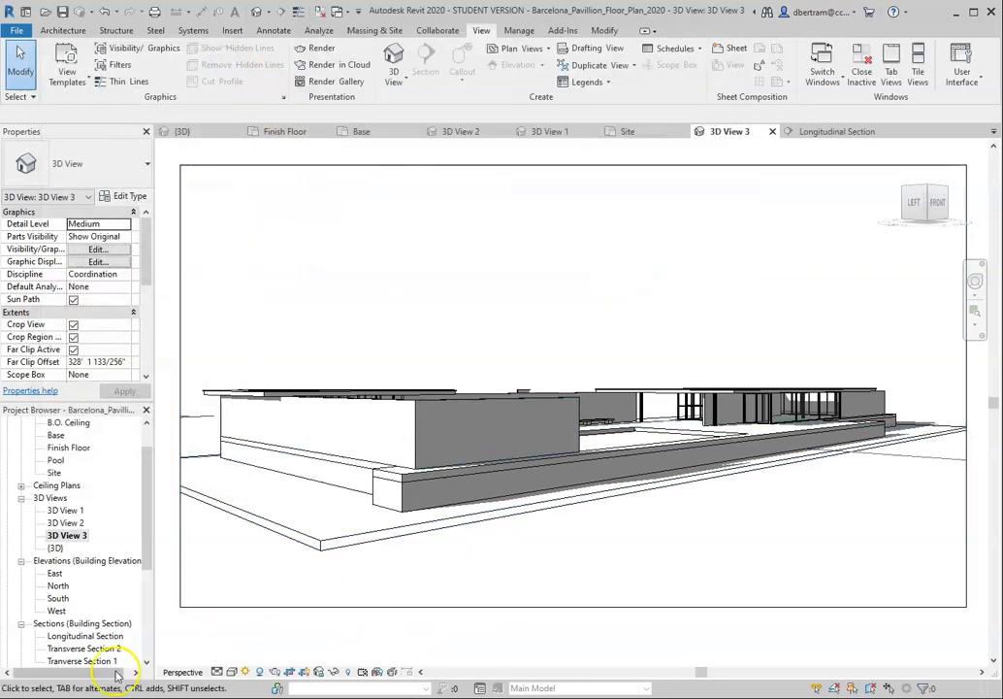
- Switch to the Revit_Review_Materials_2 document in Word and read the note on Sun & Geographic Location
{"action": "left_click", "coordinate": [436, 698]}
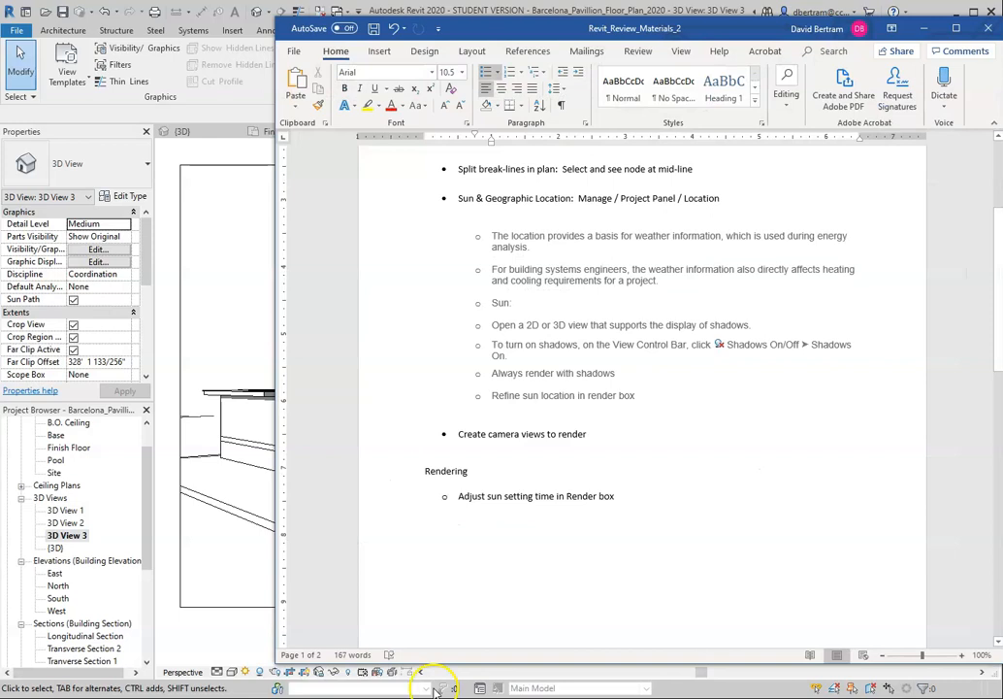
{"action": "scroll", "coordinate": [553, 270], "scroll_direction": "up", "scroll_amount": 3}
{"action": "scroll", "coordinate": [538, 292], "scroll_direction": "down", "scroll_amount": 1}
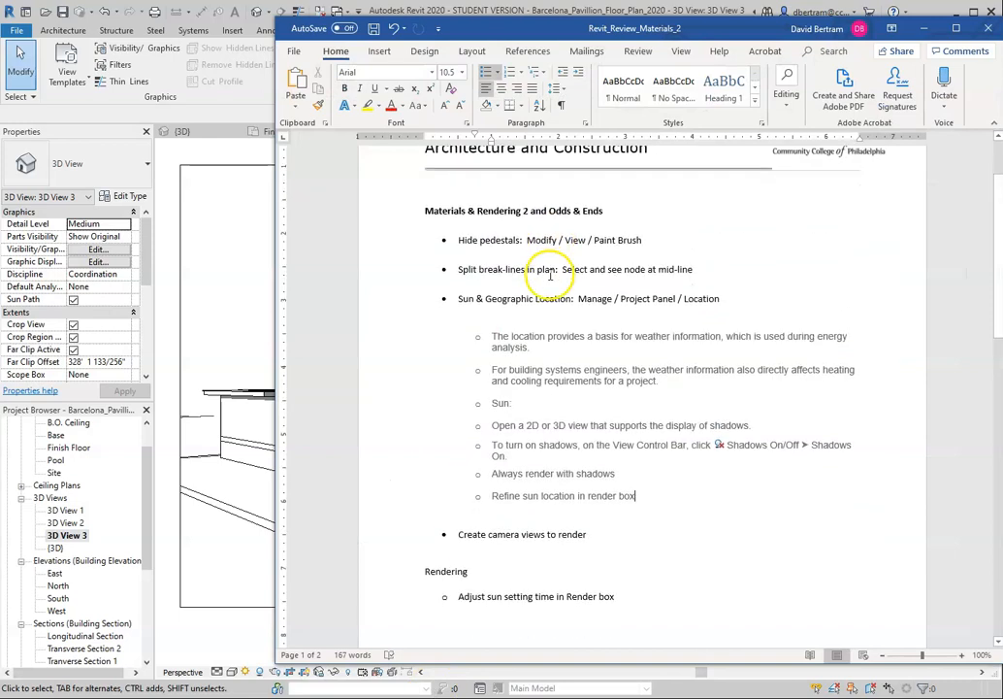
{"action": "left_click_drag", "start_coordinate": [460, 300], "coordinate": [614, 300]}
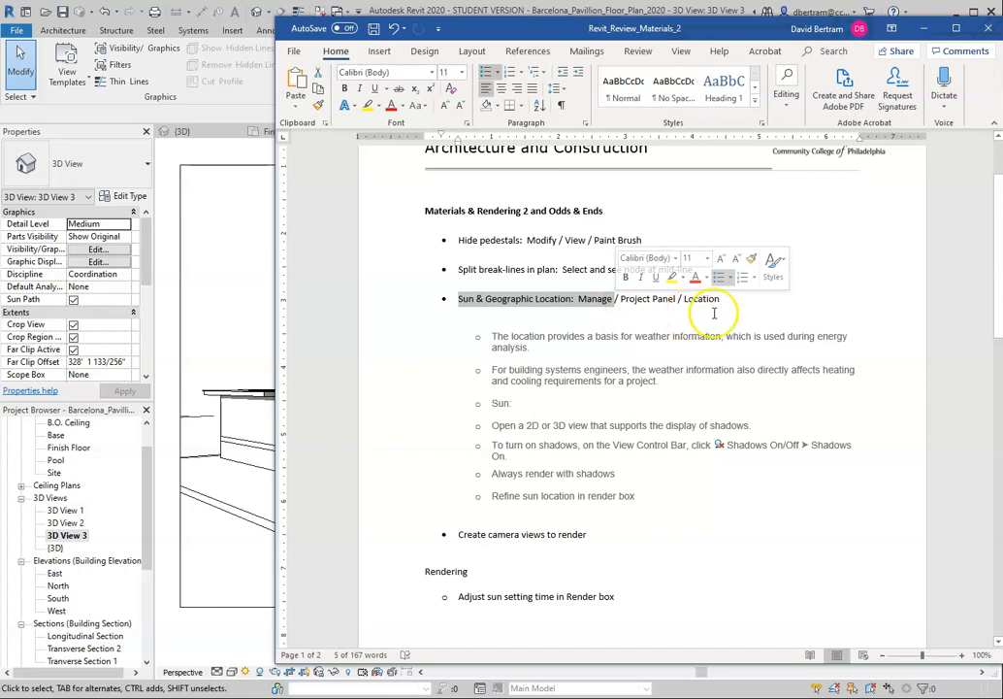
- Switch back to Revit and define the project location by Default City List with the city Barcelona, Spain
{"action": "left_click", "coordinate": [243, 305]}
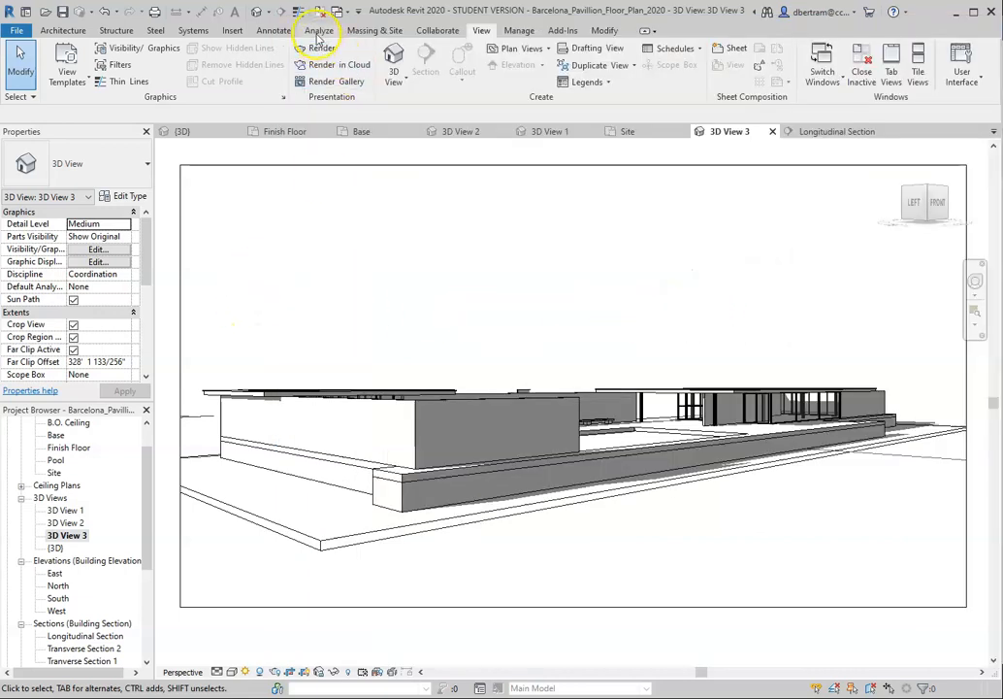
{"action": "left_click", "coordinate": [519, 33]}
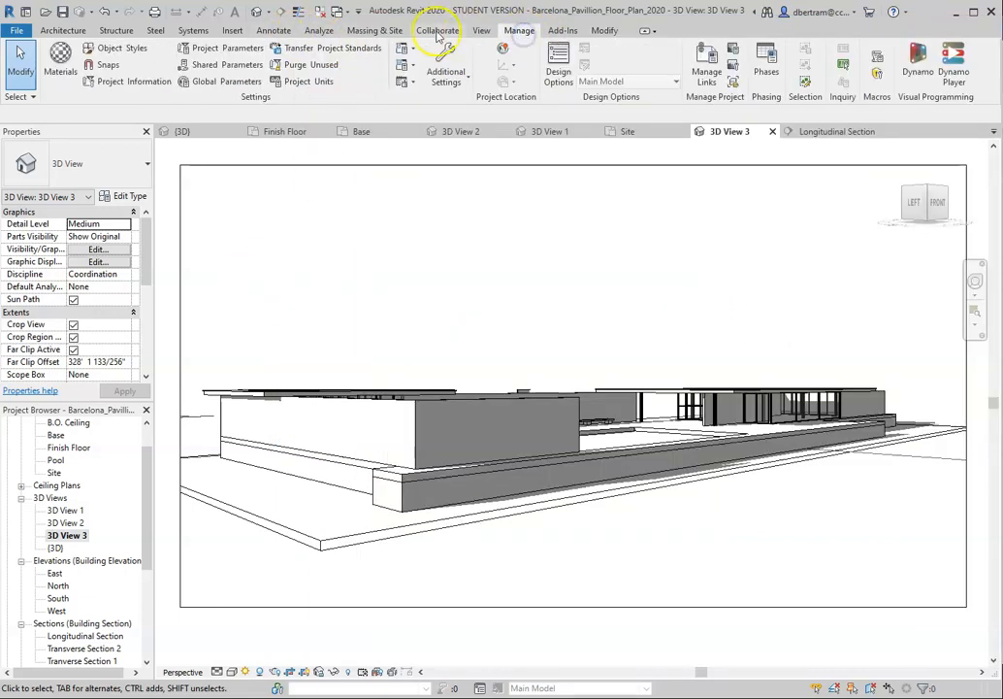
{"action": "left_click", "coordinate": [504, 51]}
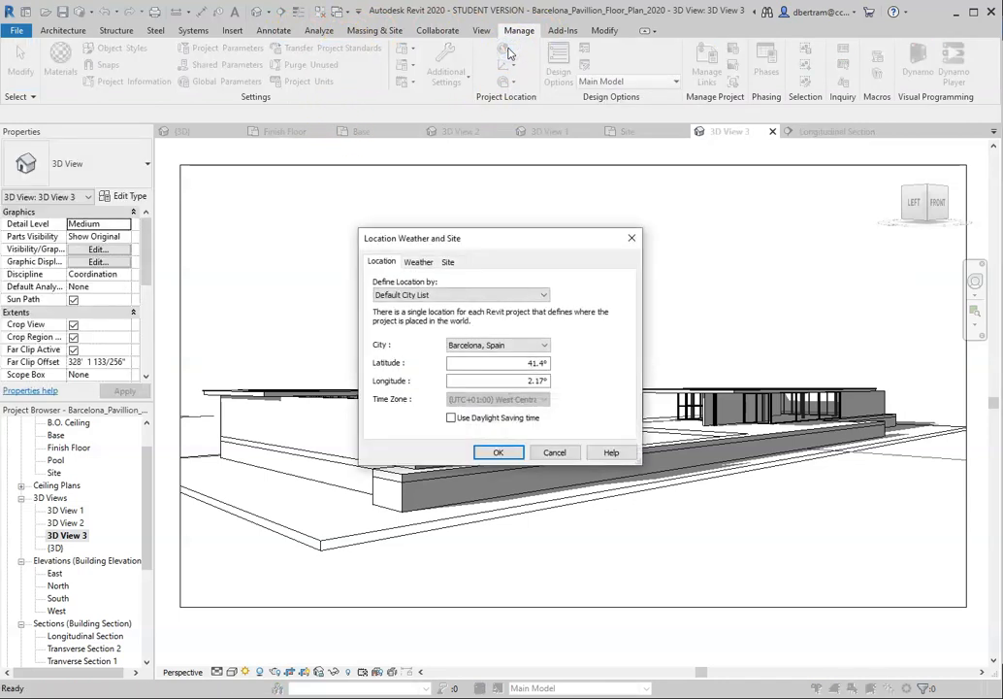
{"action": "left_click", "coordinate": [456, 295]}
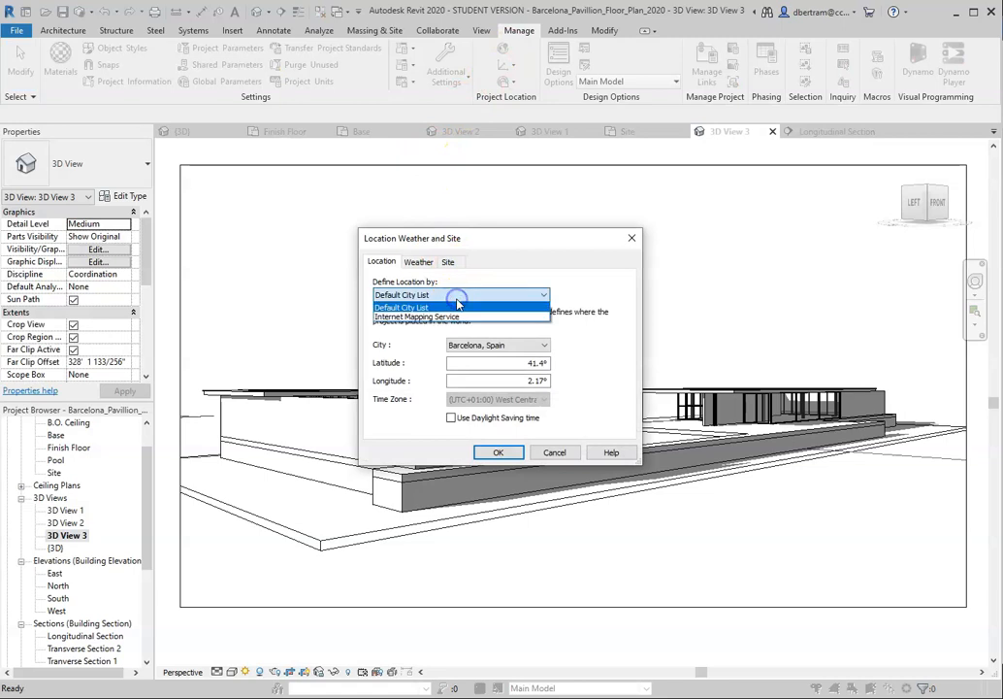
{"action": "left_click", "coordinate": [448, 318]}
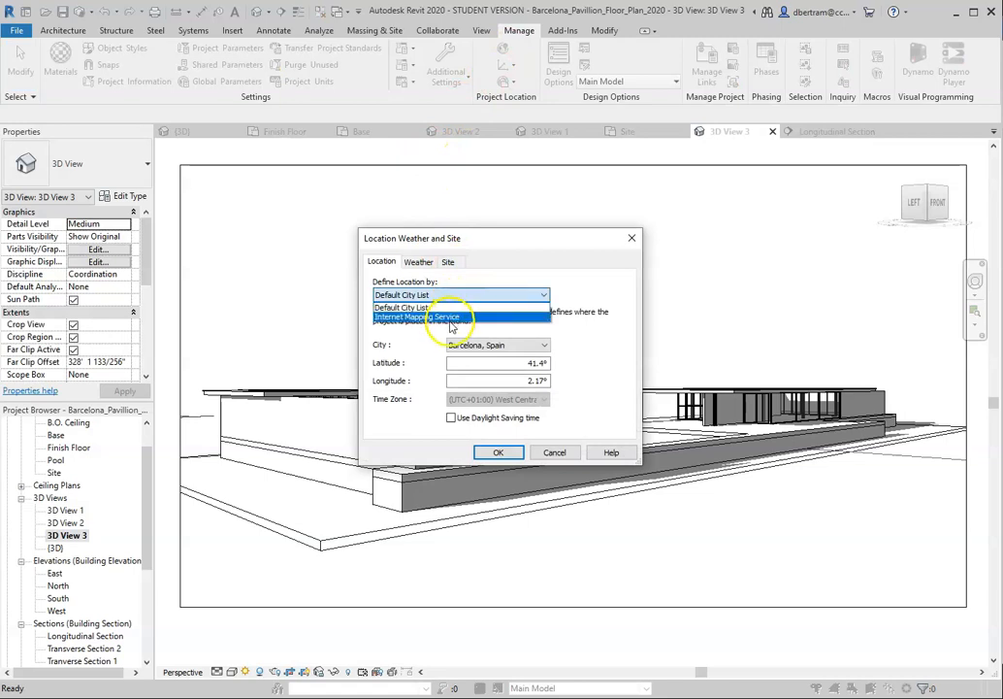
{"action": "left_click", "coordinate": [456, 307]}
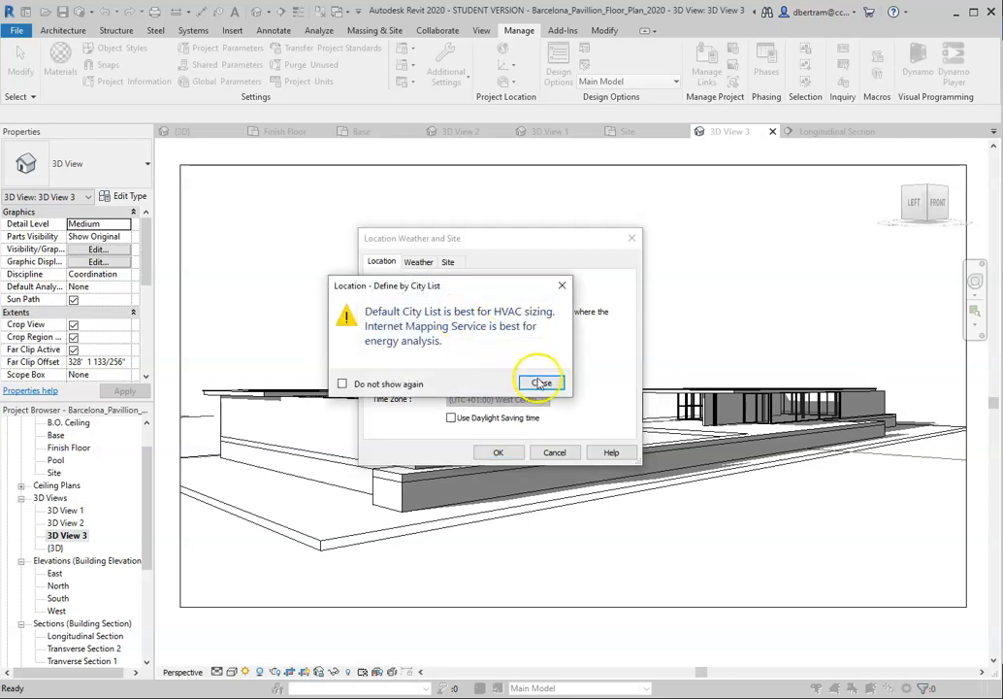
{"action": "left_click", "coordinate": [541, 382]}
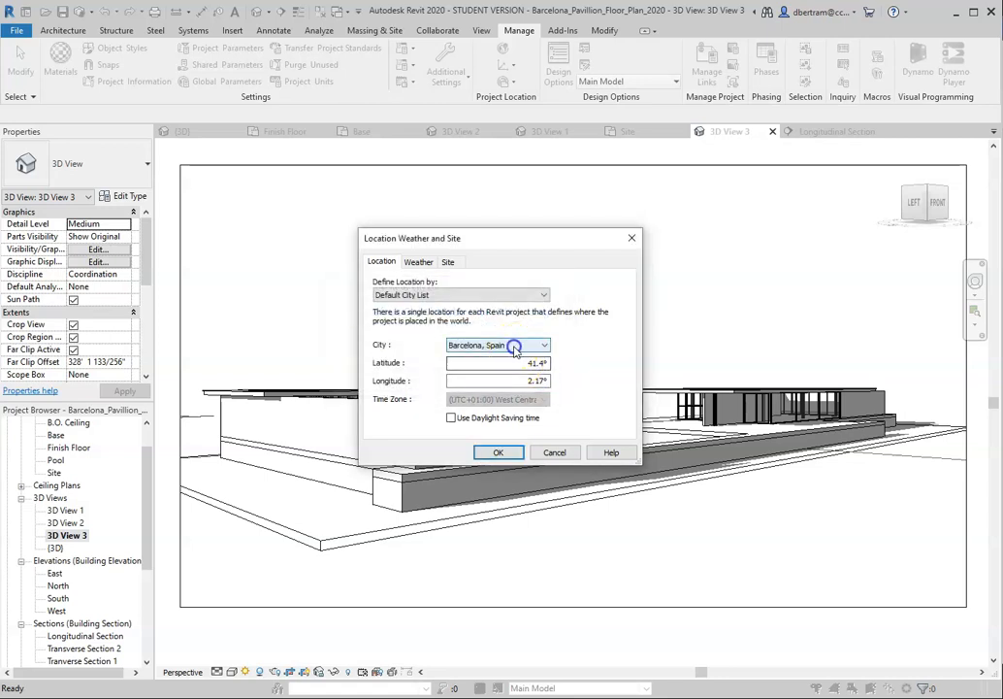
{"action": "left_click", "coordinate": [513, 346]}
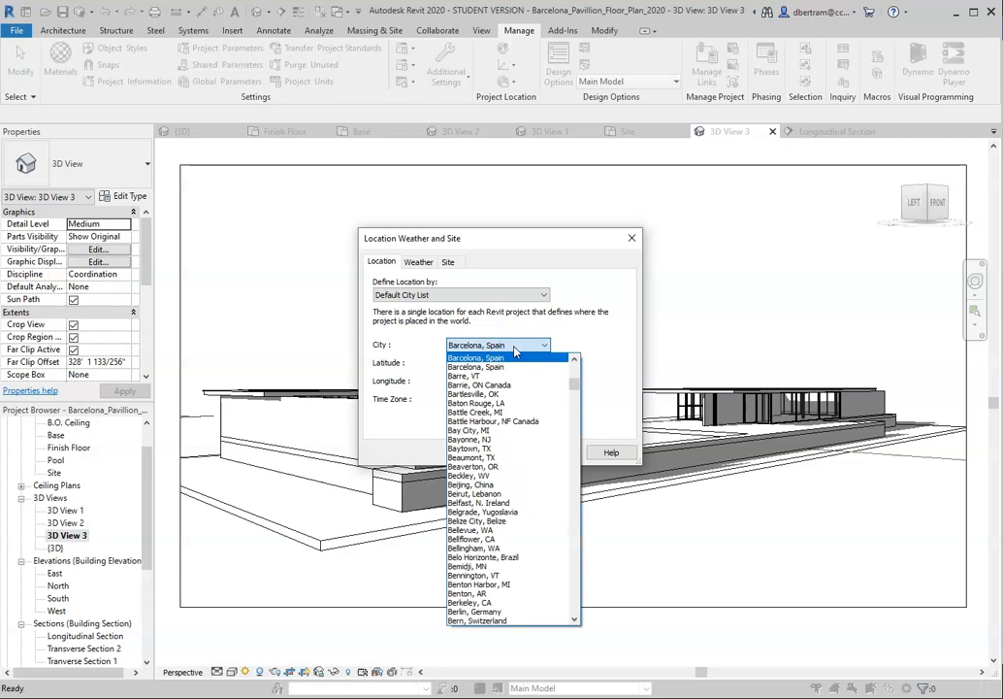
{"action": "left_click", "coordinate": [514, 351]}
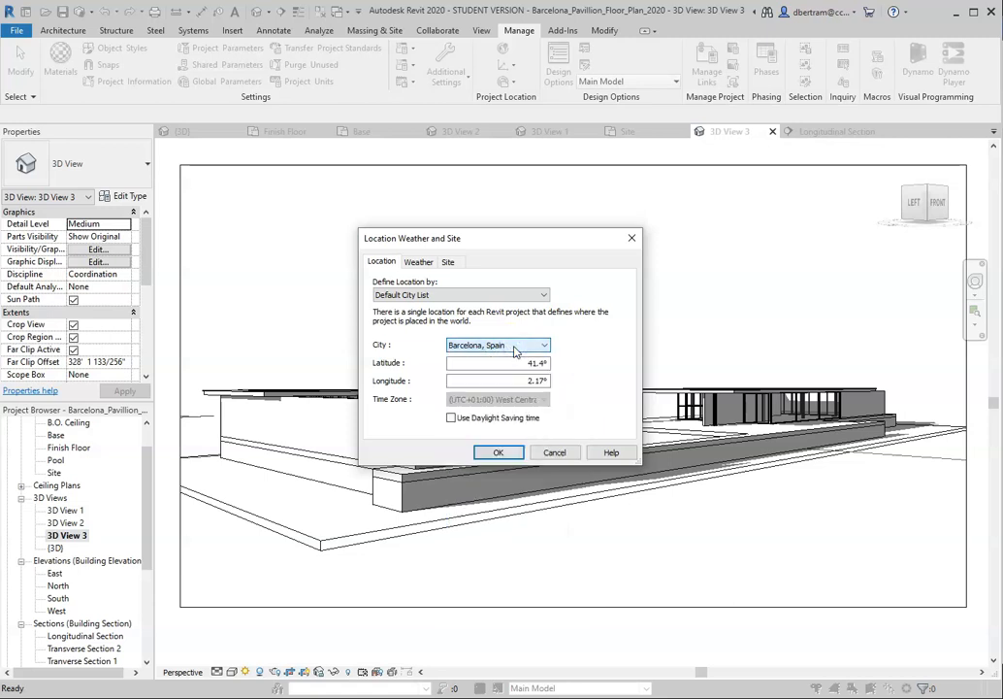
{"action": "left_click", "coordinate": [493, 453]}
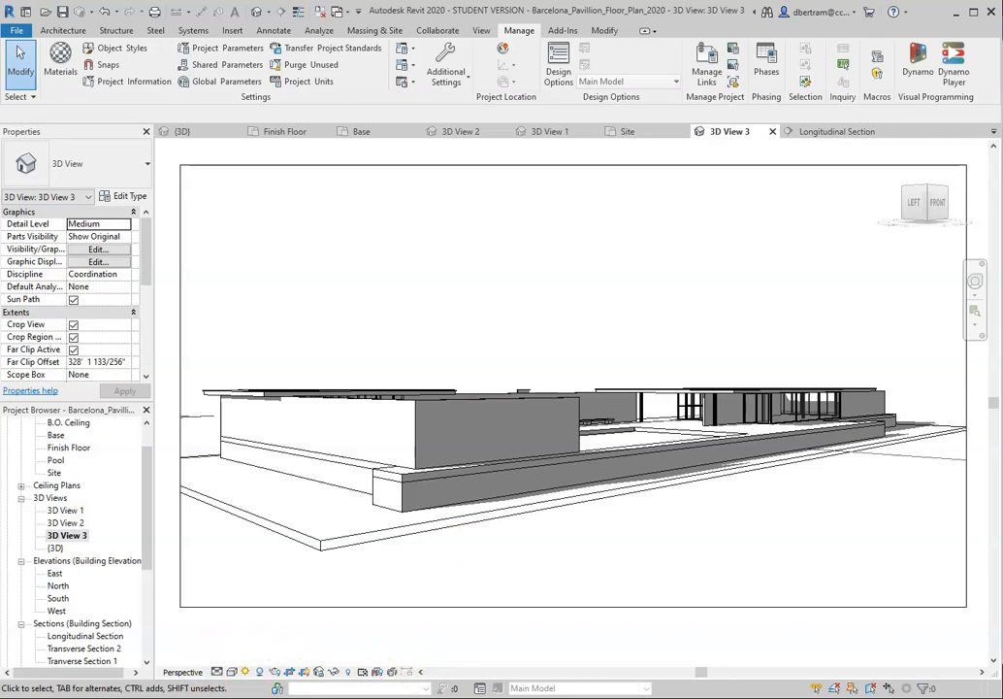
- Switch to the Word review notes and read the point on how location relates to weather information
{"action": "key", "text": "alt+Tab"}
{"action": "left_click", "coordinate": [525, 323]}
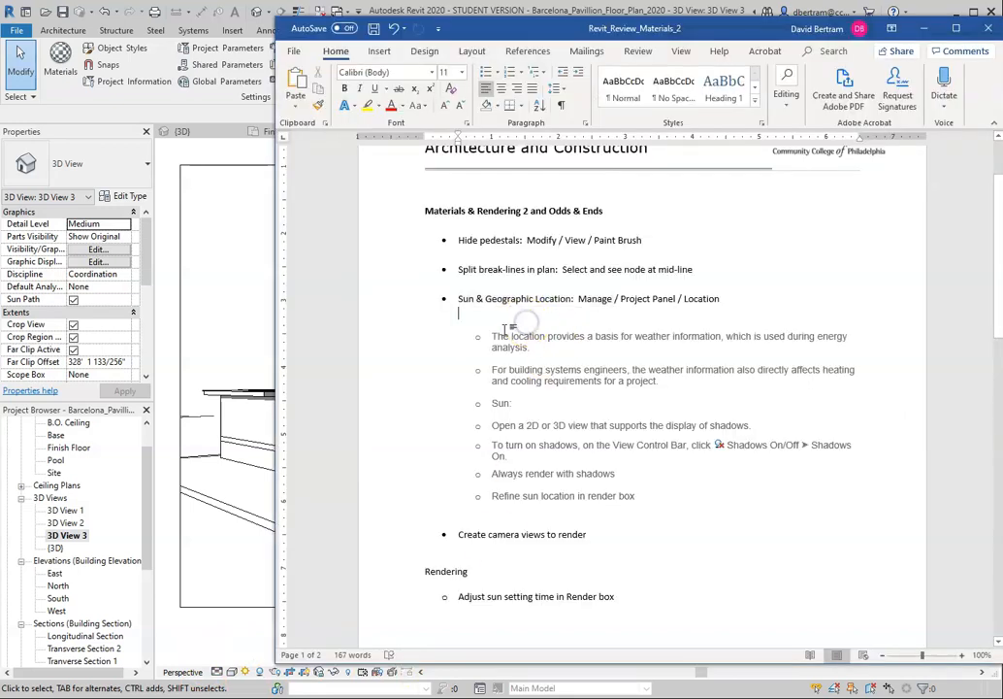
{"action": "left_click_drag", "start_coordinate": [492, 336], "coordinate": [827, 346]}
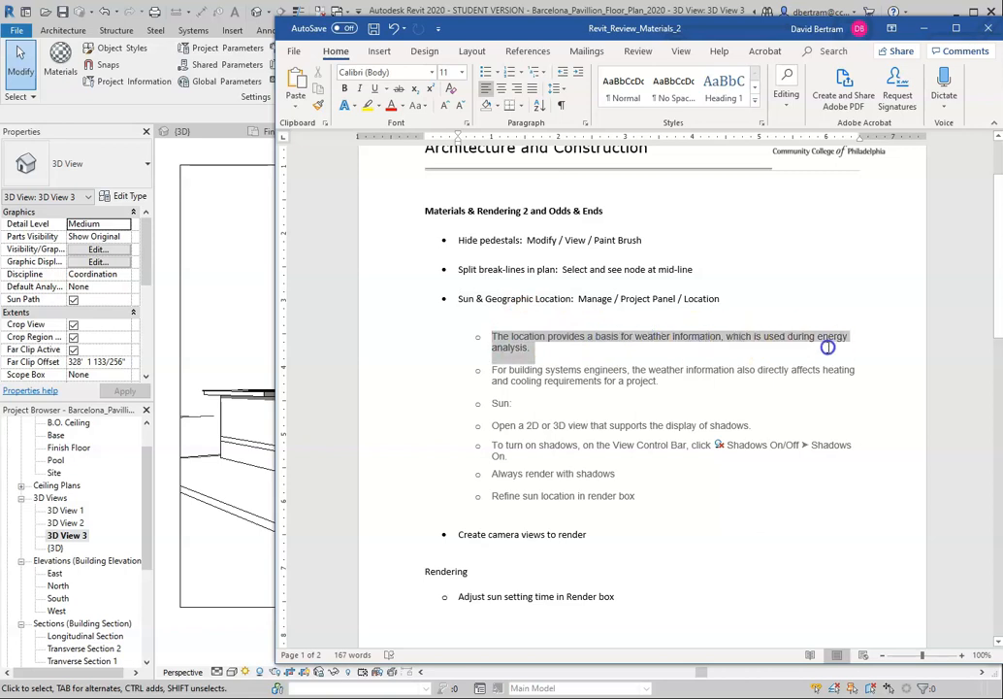
{"action": "left_click", "coordinate": [572, 351]}
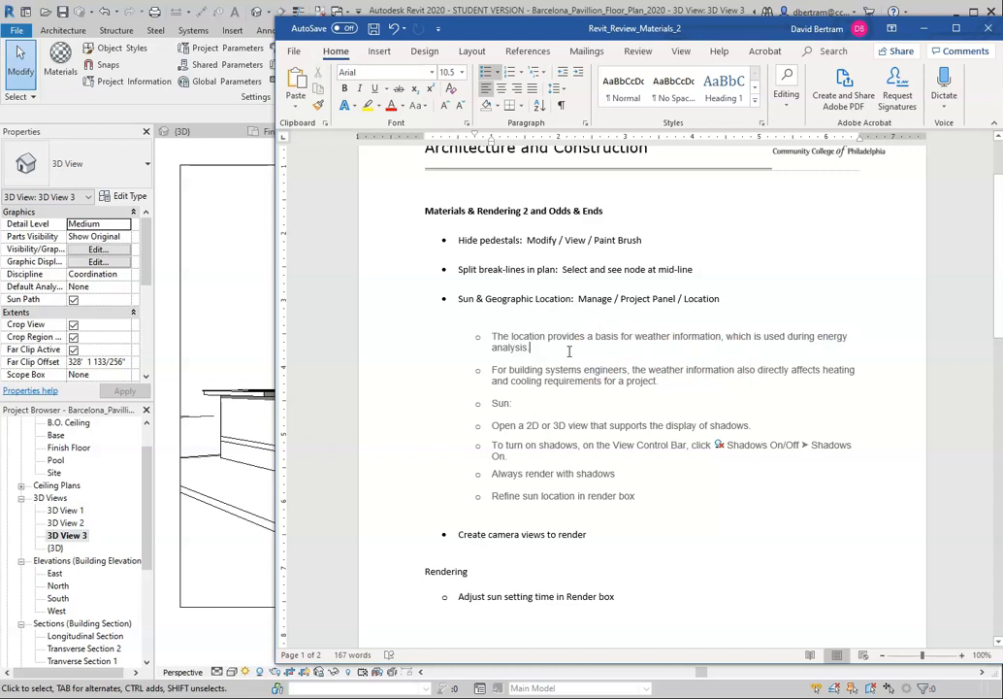
- Read the note on weather information affecting heating and cooling requirements for building systems engineers, and return to Revit
{"action": "left_click_drag", "start_coordinate": [509, 371], "coordinate": [658, 380]}
{"action": "left_click", "coordinate": [678, 399]}
{"action": "left_click", "coordinate": [664, 391]}
{"action": "left_click", "coordinate": [929, 30]}
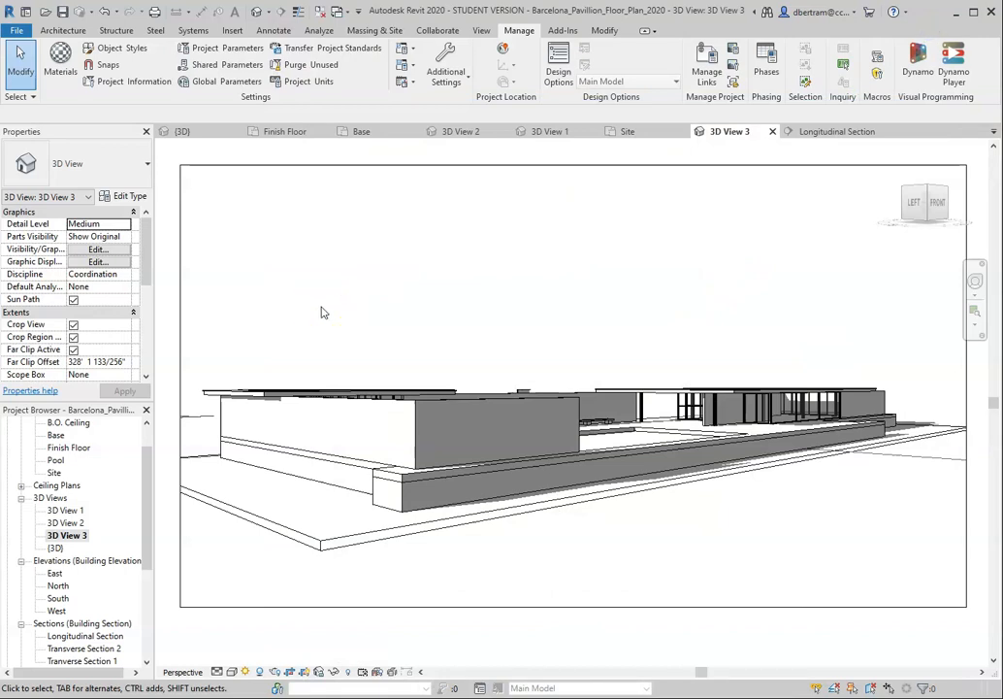
- Open the default {3D} view of the pavilion and set its visual style to Hidden Line
{"action": "scroll", "coordinate": [443, 332], "scroll_direction": "down", "scroll_amount": 1}
{"action": "scroll", "coordinate": [464, 354], "scroll_direction": "up", "scroll_amount": 1}
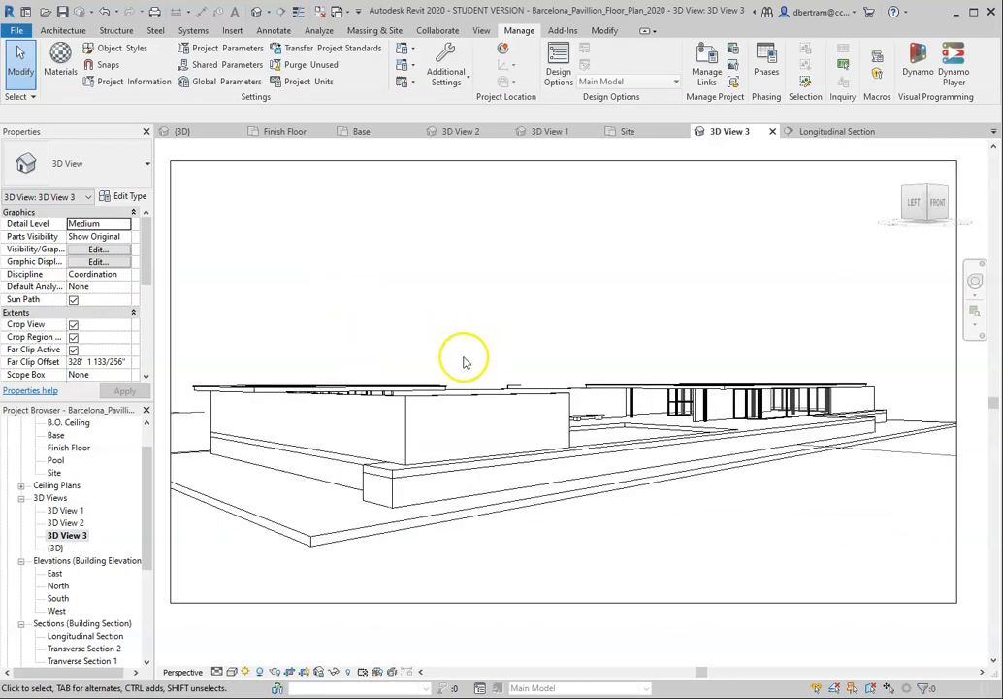
{"action": "double_click", "coordinate": [55, 547]}
{"action": "scroll", "coordinate": [524, 399], "scroll_direction": "down", "scroll_amount": 5}
{"action": "middle_click_drag", "start_coordinate": [453, 422], "coordinate": [477, 454], "text": "shift"}
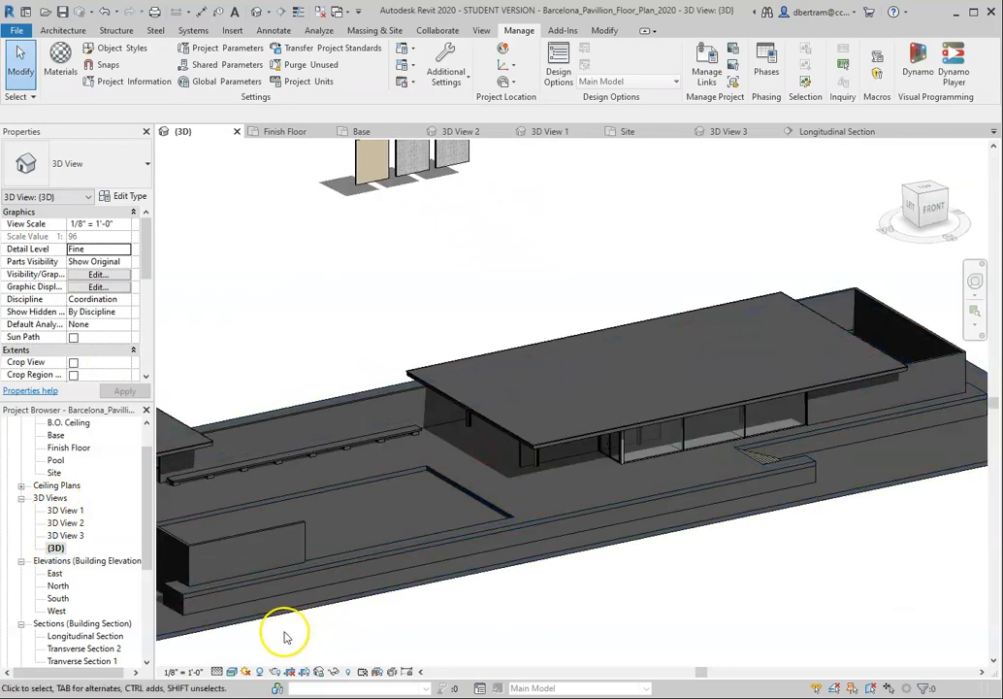
{"action": "left_click", "coordinate": [231, 671]}
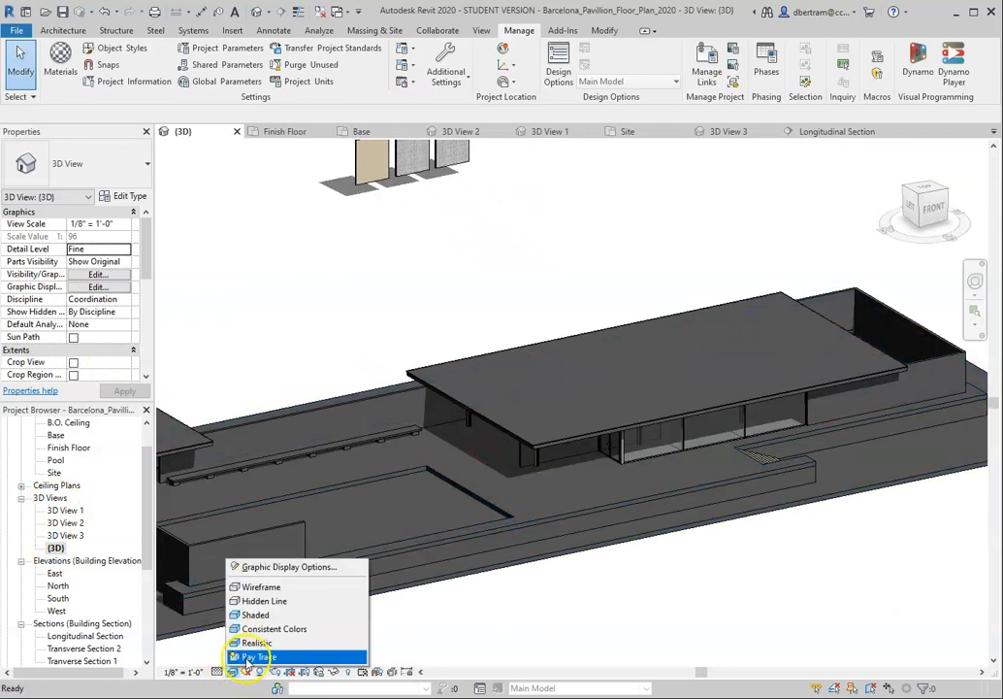
{"action": "left_click", "coordinate": [263, 600]}
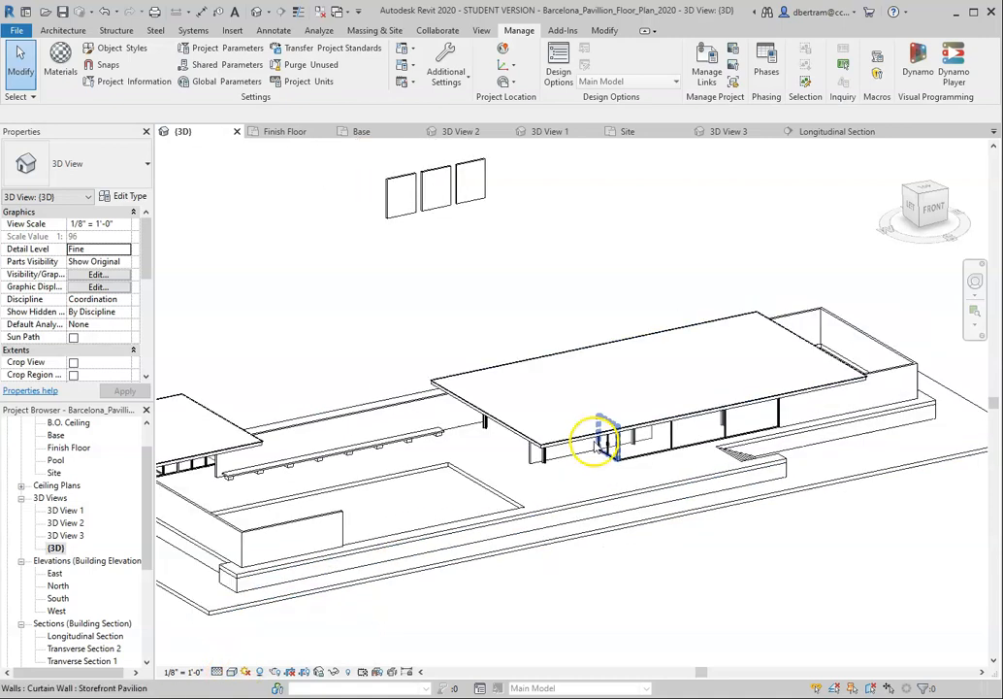
{"action": "middle_click_drag", "start_coordinate": [597, 446], "coordinate": [612, 430]}
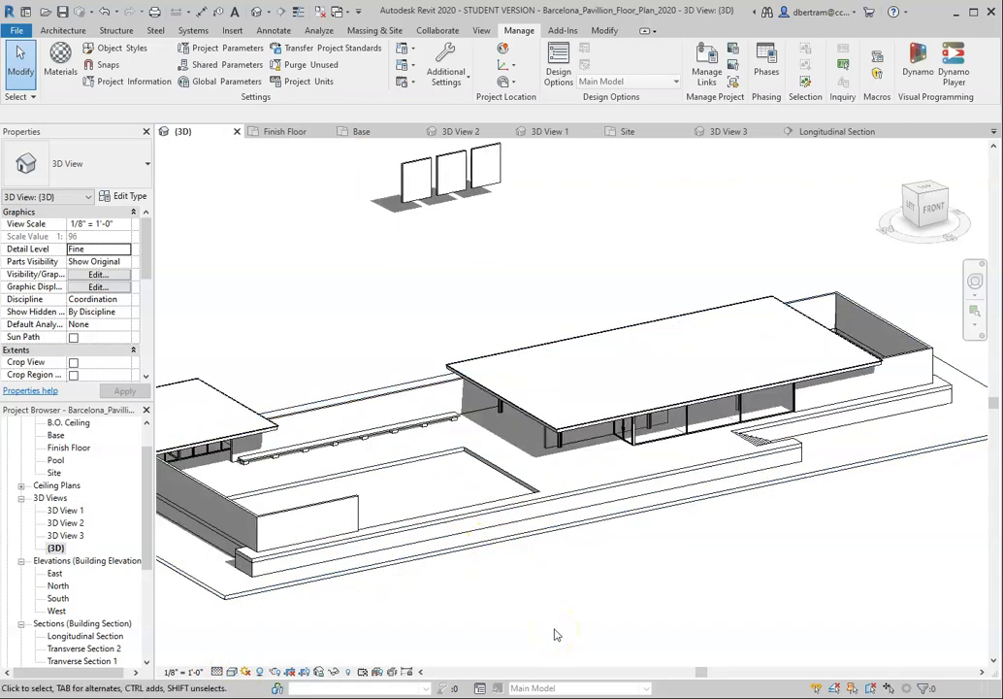
- Examine the column beneath the front corner of the pavilion's main roof at close range
{"action": "scroll", "coordinate": [573, 465], "scroll_direction": "up", "scroll_amount": 5}
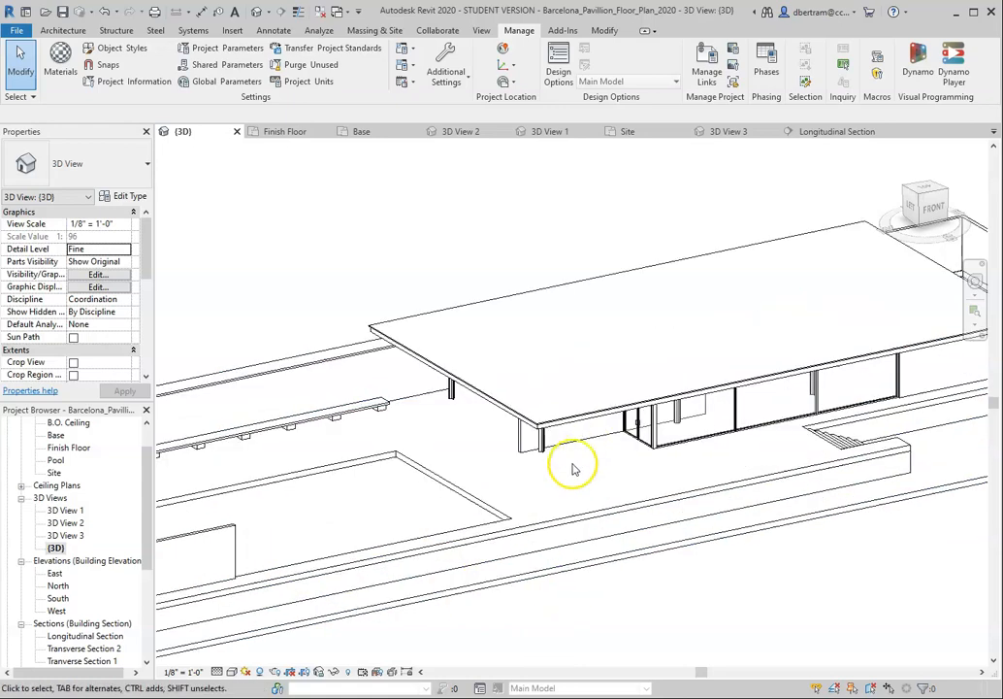
{"action": "left_click", "coordinate": [524, 427]}
{"action": "mouse_move", "coordinate": [527, 433]}
{"action": "middle_mouse_down", "text": "shift"}
{"action": "mouse_move", "coordinate": [540, 414]}
{"action": "mouse_move", "coordinate": [527, 432]}
{"action": "middle_mouse_up", "text": "shift"}
{"action": "key", "text": "Escape"}
{"action": "scroll", "coordinate": [527, 433], "scroll_direction": "down", "scroll_amount": 3}
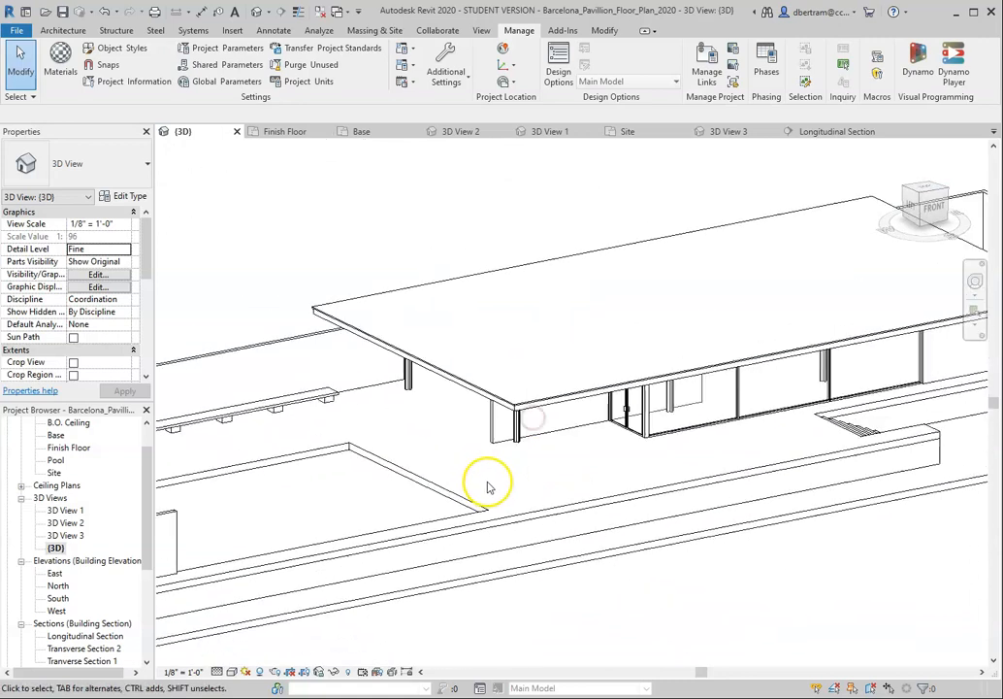
{"action": "middle_click_drag", "start_coordinate": [488, 488], "coordinate": [504, 474], "text": "shift"}
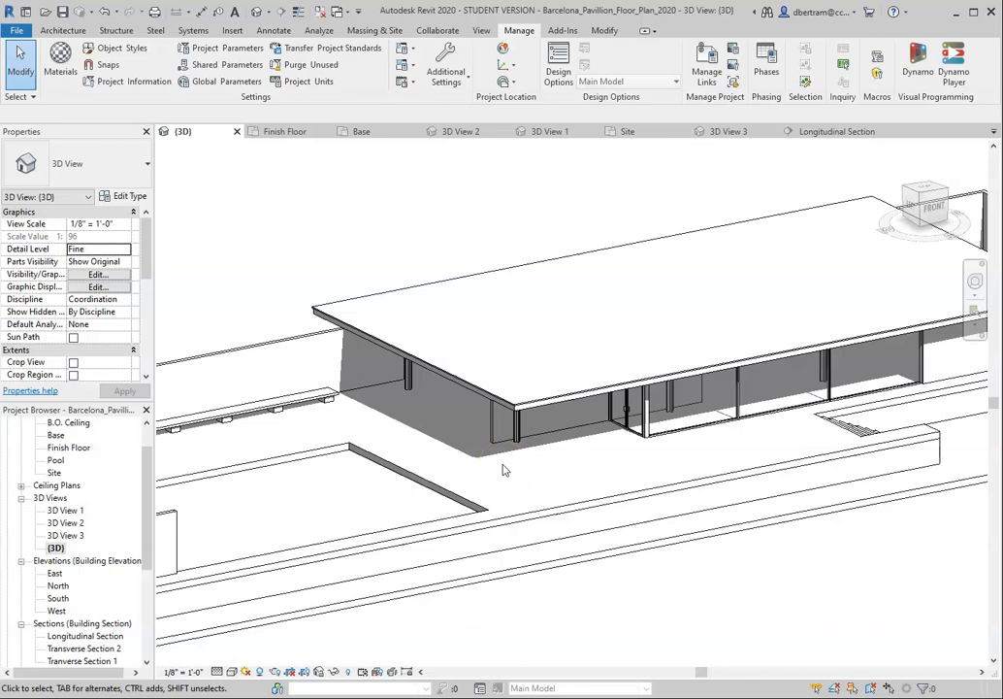
{"action": "scroll", "coordinate": [532, 464], "scroll_direction": "up", "scroll_amount": 3}
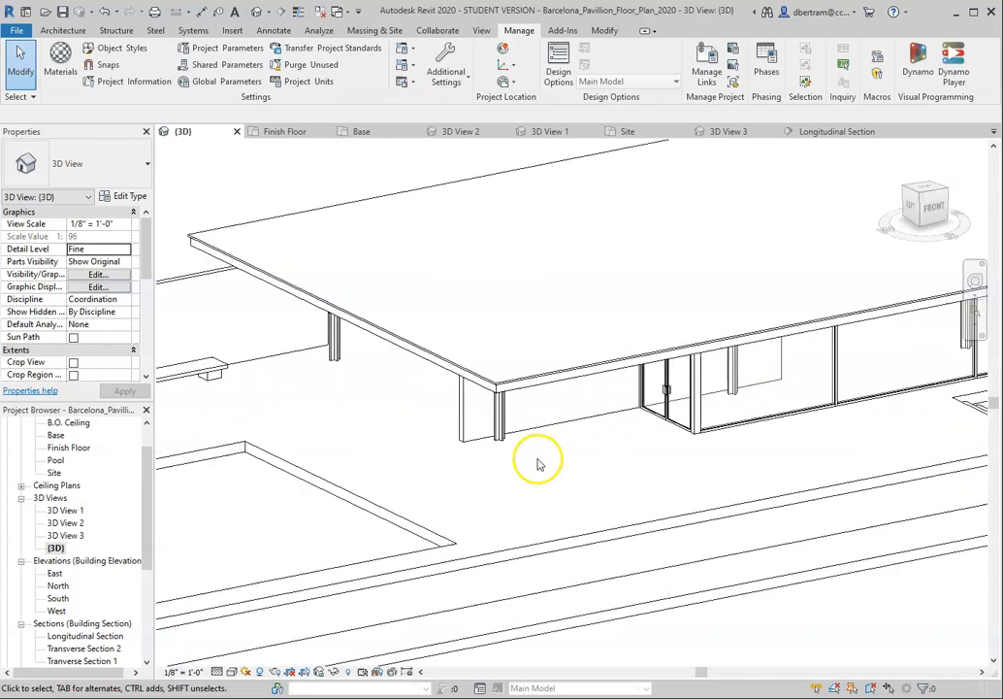
{"action": "middle_click_drag", "start_coordinate": [537, 464], "coordinate": [545, 446], "text": "shift"}
{"action": "scroll", "coordinate": [537, 425], "scroll_direction": "up", "scroll_amount": 10}
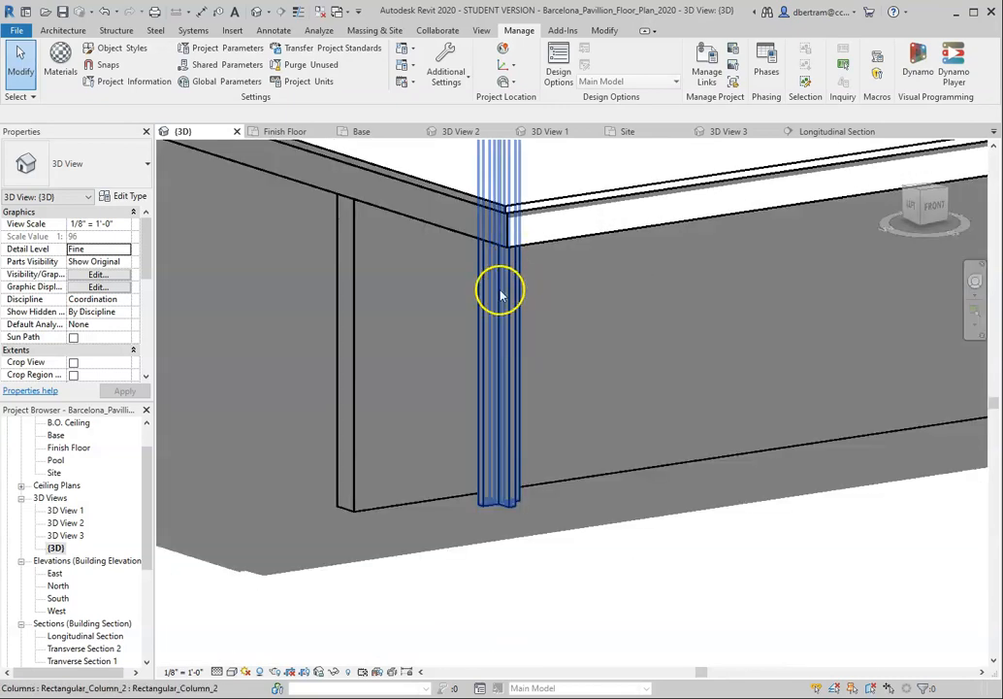
{"action": "left_click", "coordinate": [500, 291]}
{"action": "scroll", "coordinate": [442, 398], "scroll_direction": "down", "scroll_amount": 3}
{"action": "middle_click_drag", "start_coordinate": [443, 397], "coordinate": [835, 380], "text": "shift"}
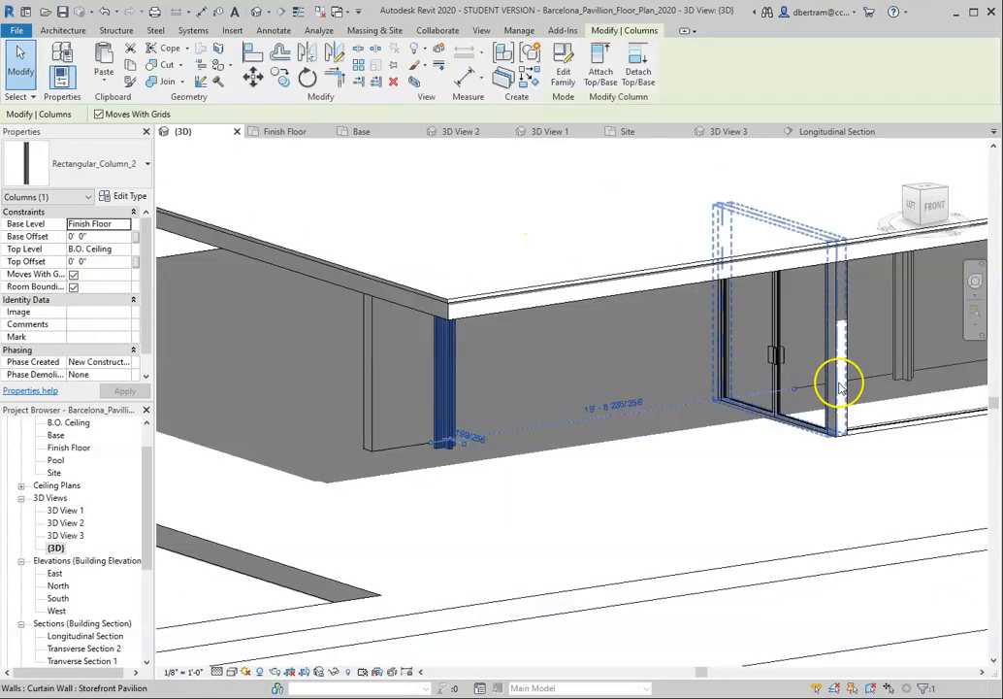
- Inspect the storefront curtain wall at the entrance doors and the nearby corner column
{"action": "left_click", "coordinate": [805, 447]}
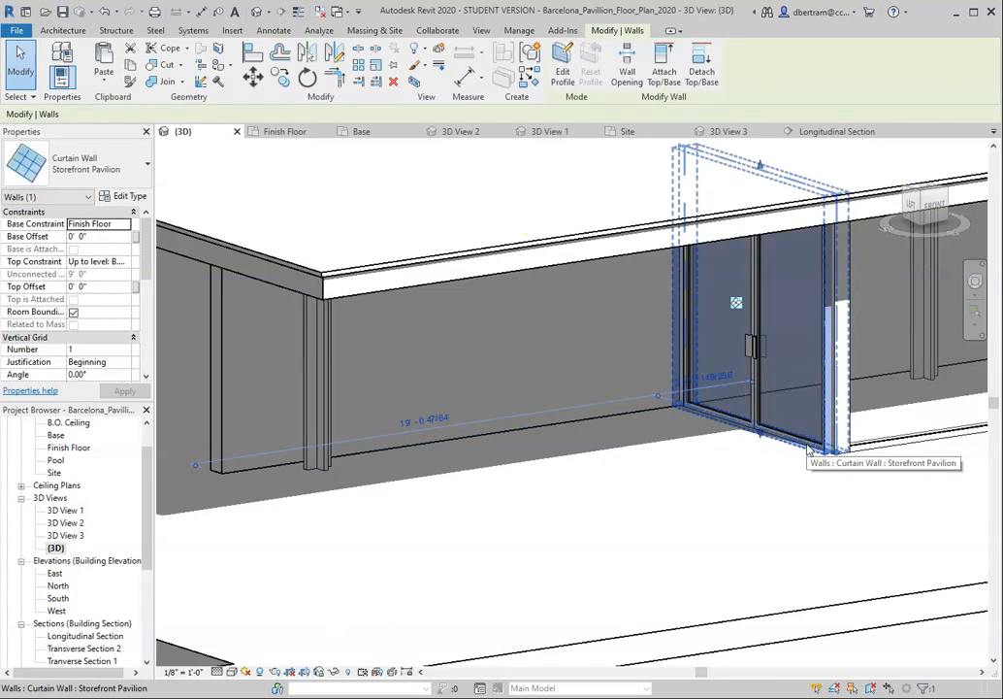
{"action": "left_click", "coordinate": [762, 480]}
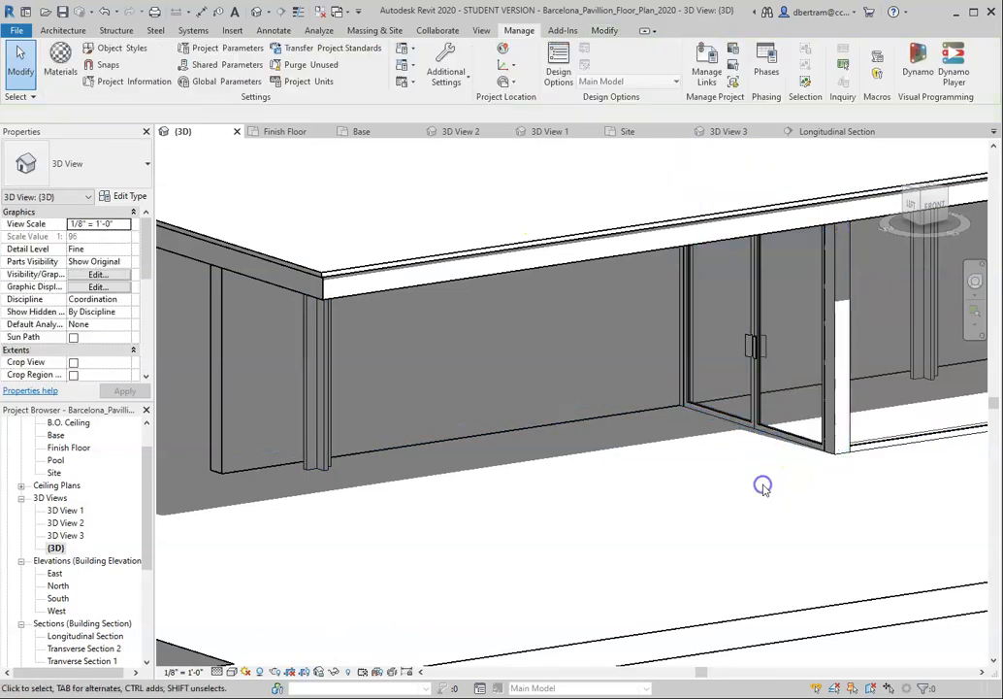
{"action": "left_click", "coordinate": [318, 429]}
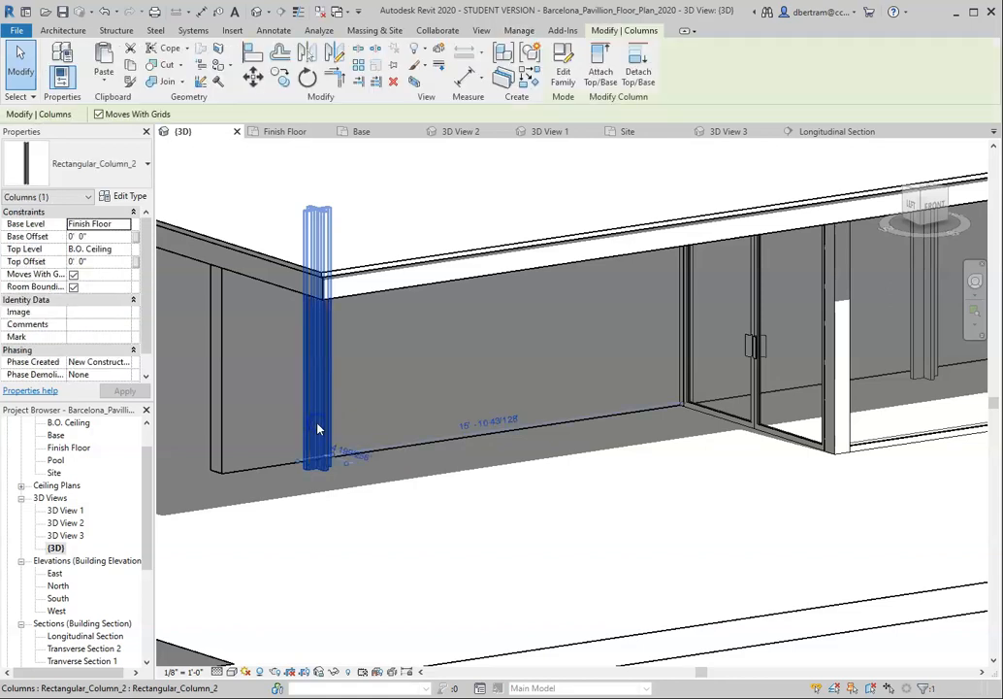
{"action": "left_click", "coordinate": [449, 532]}
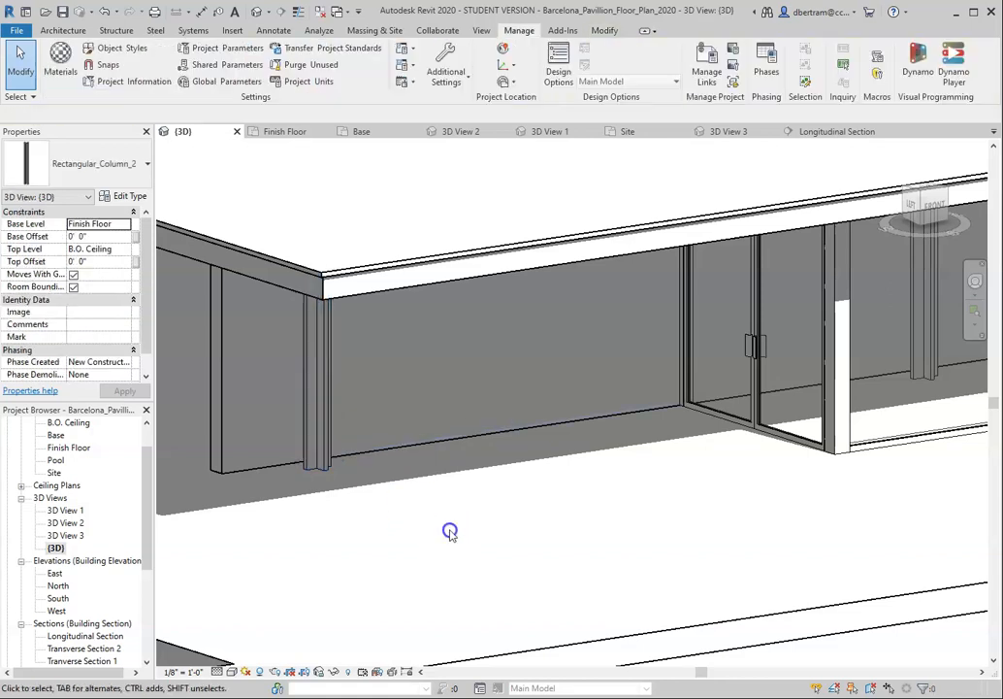
- Check the material in the type structure of the Generic - 10" roof slab, leaving the type unchanged
{"action": "left_click", "coordinate": [405, 288]}
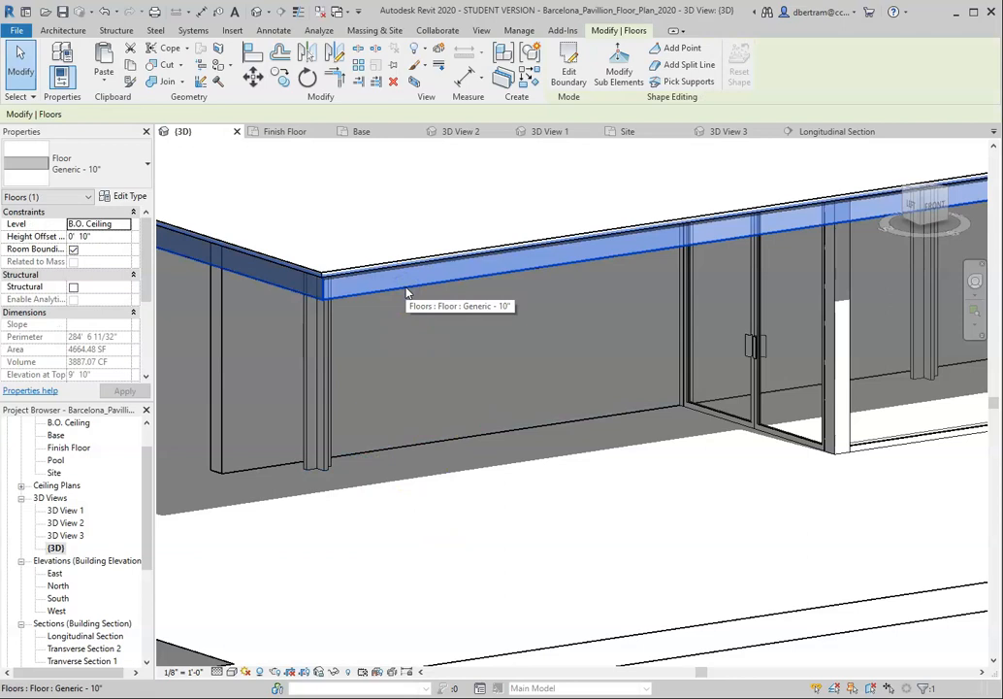
{"action": "left_click", "coordinate": [126, 196]}
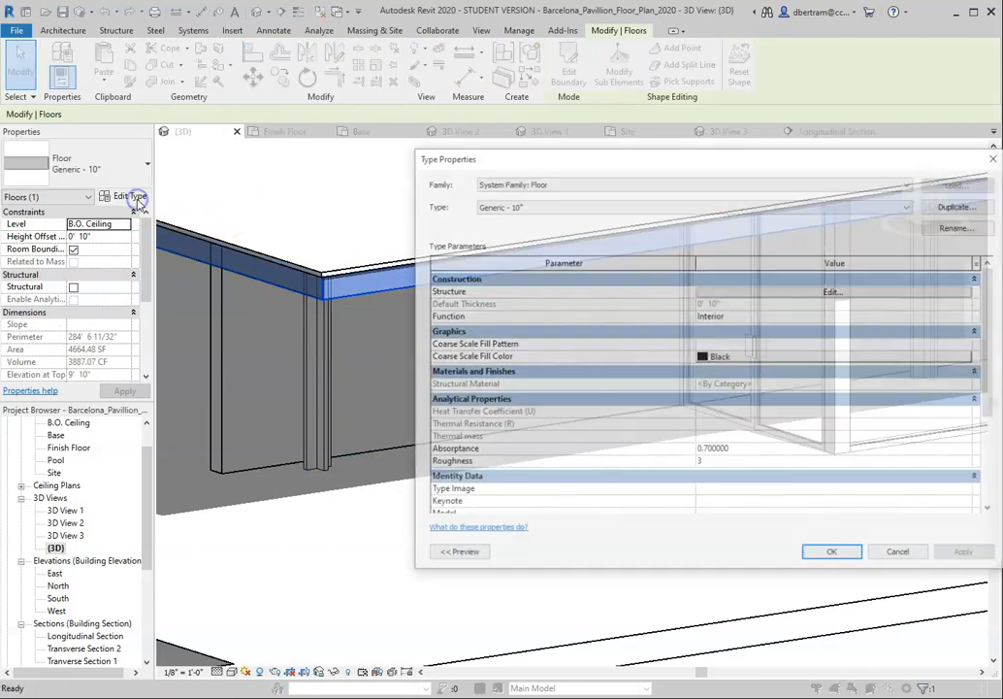
{"action": "left_click", "coordinate": [797, 291]}
{"action": "left_click", "coordinate": [636, 289]}
{"action": "left_click", "coordinate": [667, 289]}
{"action": "scroll", "coordinate": [544, 455], "scroll_direction": "up", "scroll_amount": 1}
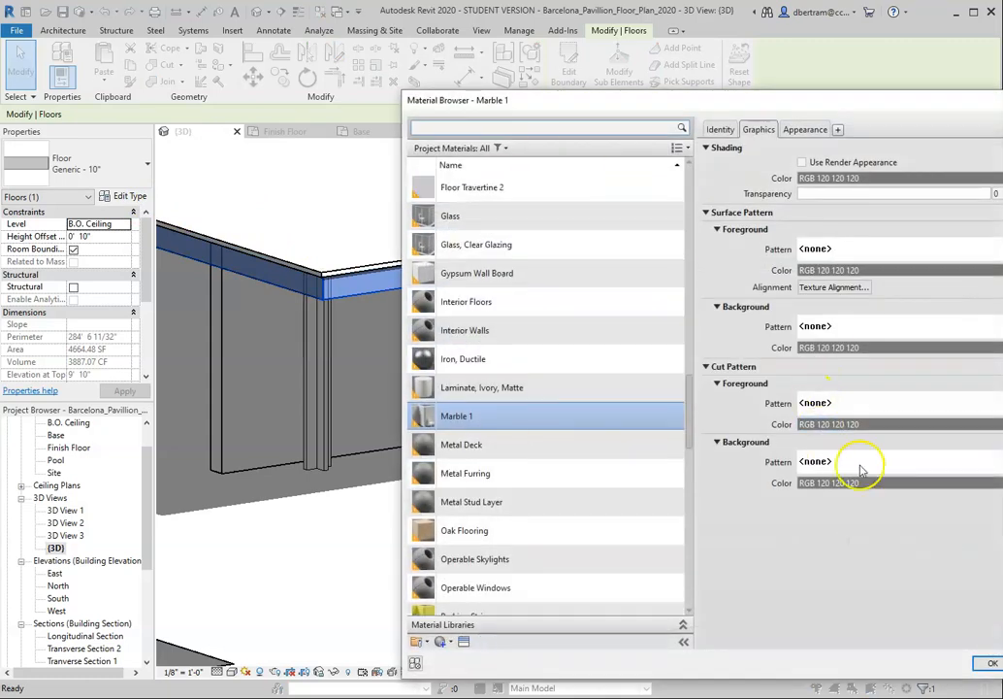
{"action": "left_click", "coordinate": [990, 663]}
{"action": "left_click", "coordinate": [831, 541]}
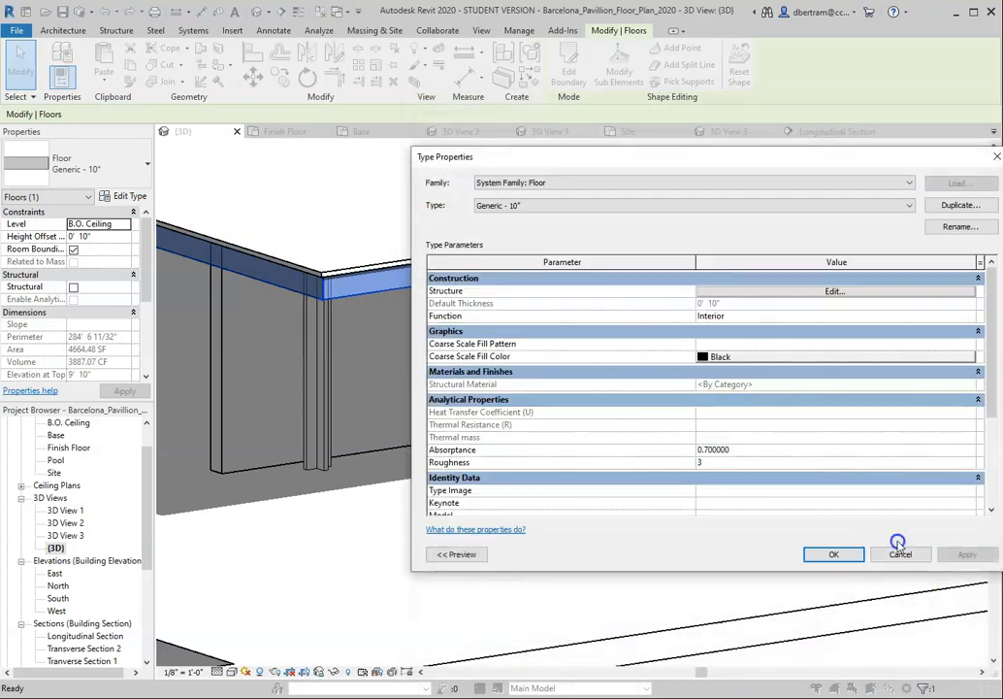
{"action": "left_click", "coordinate": [907, 552]}
{"action": "left_click", "coordinate": [636, 526]}
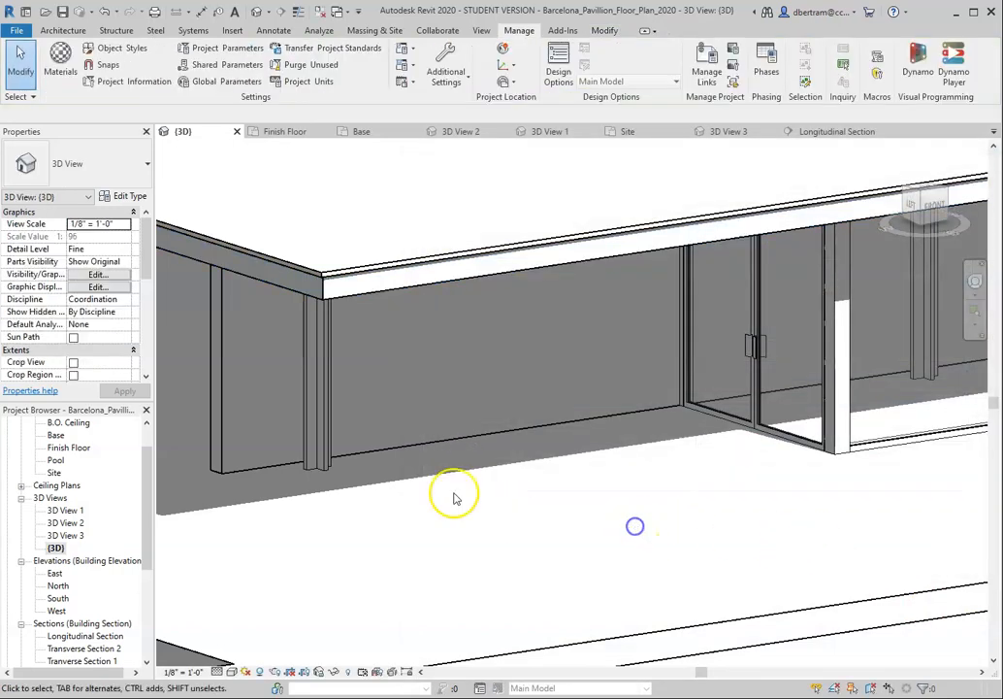
- Look through the corner column's type properties for a material setting and close them without changes
{"action": "left_click", "coordinate": [313, 406]}
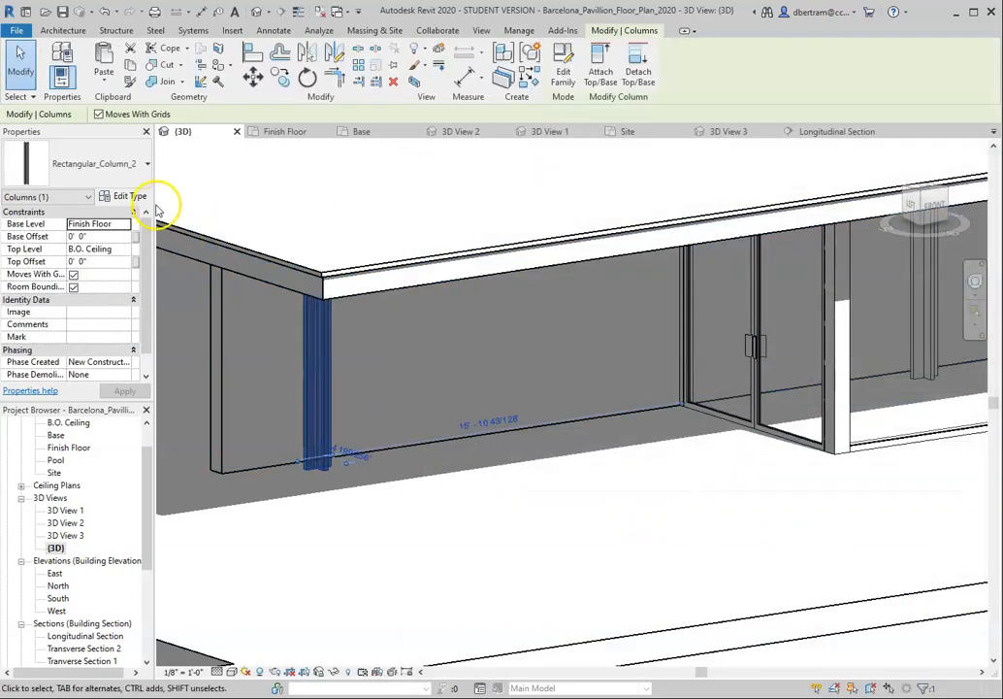
{"action": "left_click", "coordinate": [129, 196]}
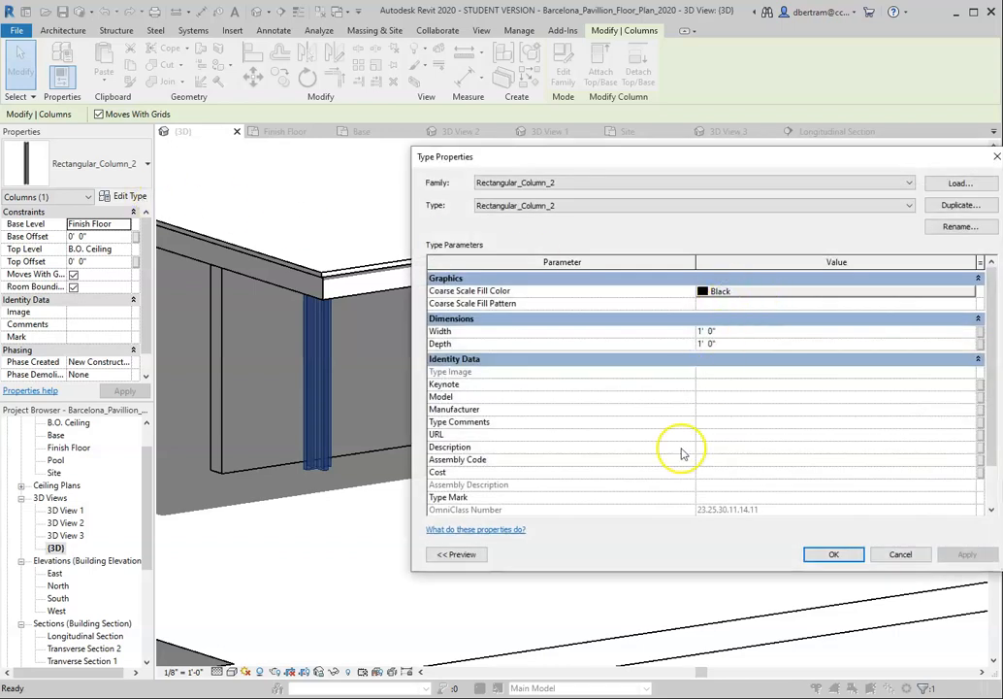
{"action": "scroll", "coordinate": [477, 358], "scroll_direction": "down", "scroll_amount": 1}
{"action": "scroll", "coordinate": [532, 405], "scroll_direction": "up", "scroll_amount": 1}
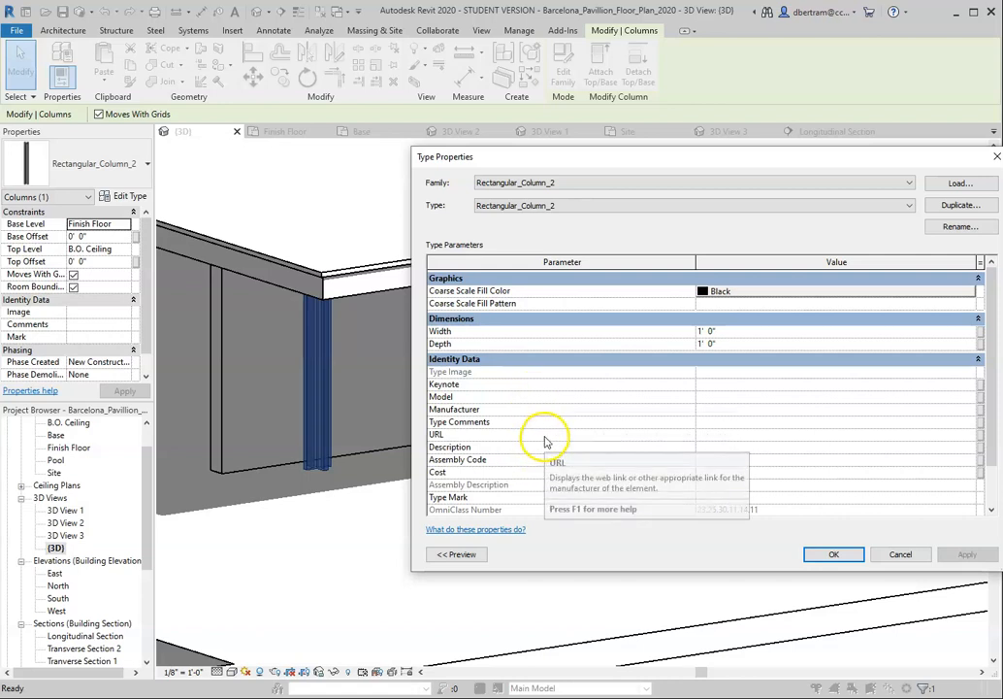
{"action": "scroll", "coordinate": [544, 441], "scroll_direction": "down", "scroll_amount": 1}
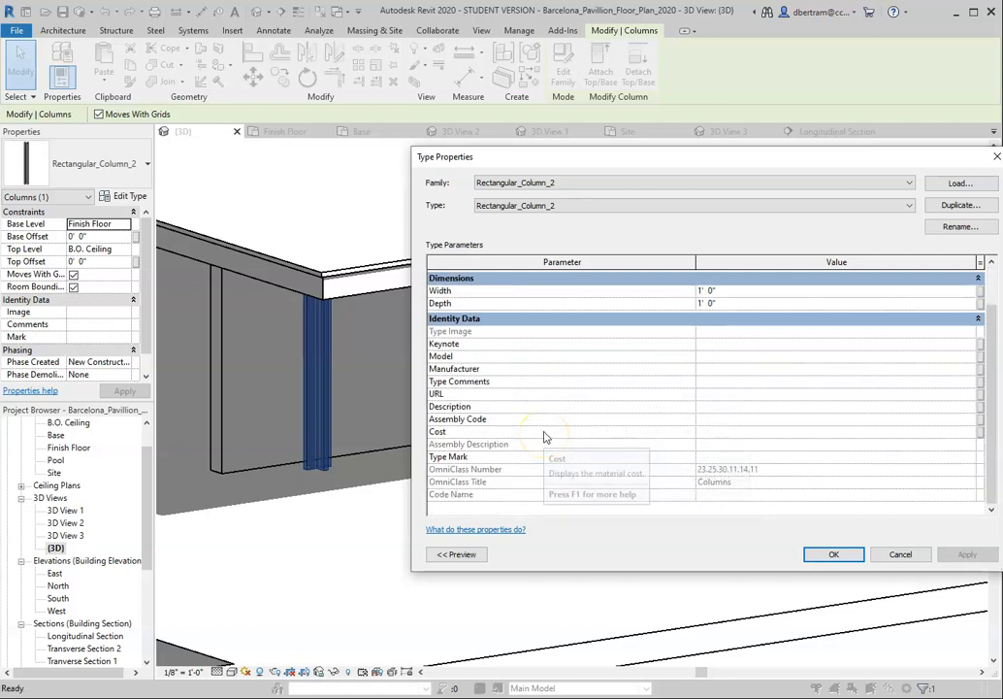
{"action": "scroll", "coordinate": [544, 437], "scroll_direction": "up", "scroll_amount": 1}
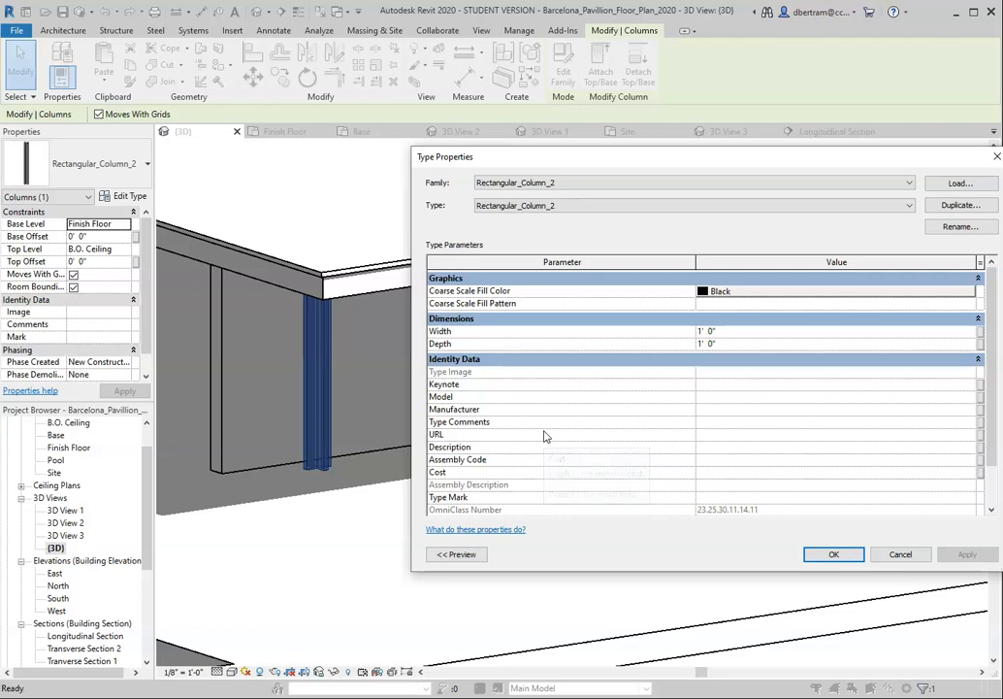
{"action": "left_click", "coordinate": [904, 554]}
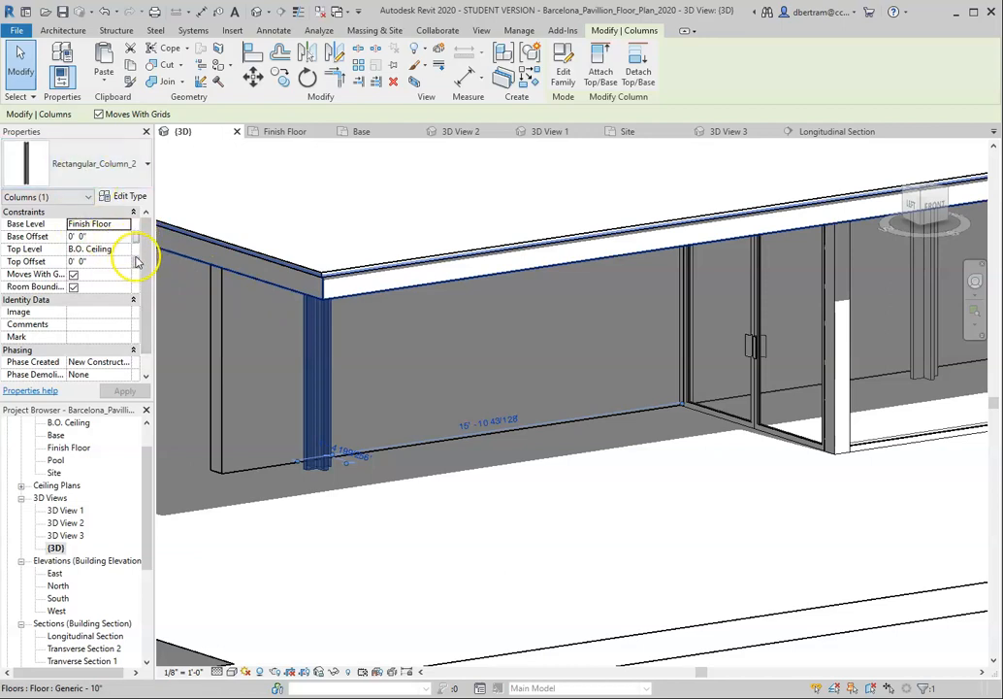
- Check the corner column's instance properties for a material setting, and deselect the column
{"action": "mouse_move", "coordinate": [147, 246]}
{"action": "left_mouse_down"}
{"action": "mouse_move", "coordinate": [148, 266]}
{"action": "mouse_move", "coordinate": [152, 242]}
{"action": "left_mouse_up"}
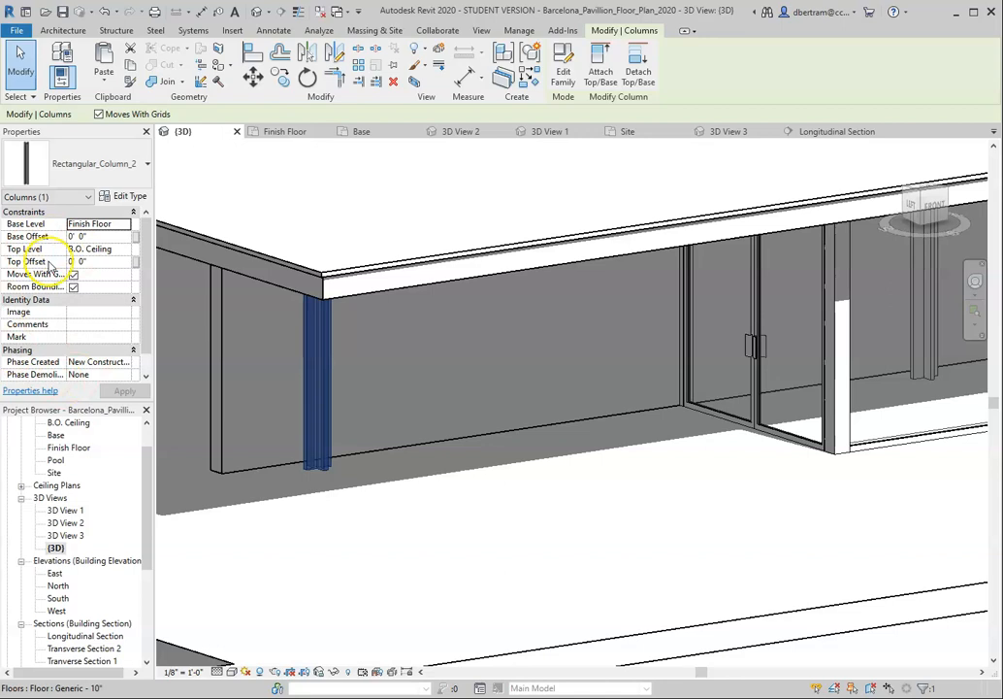
{"action": "left_click", "coordinate": [92, 261]}
{"action": "type", "text": "5"}
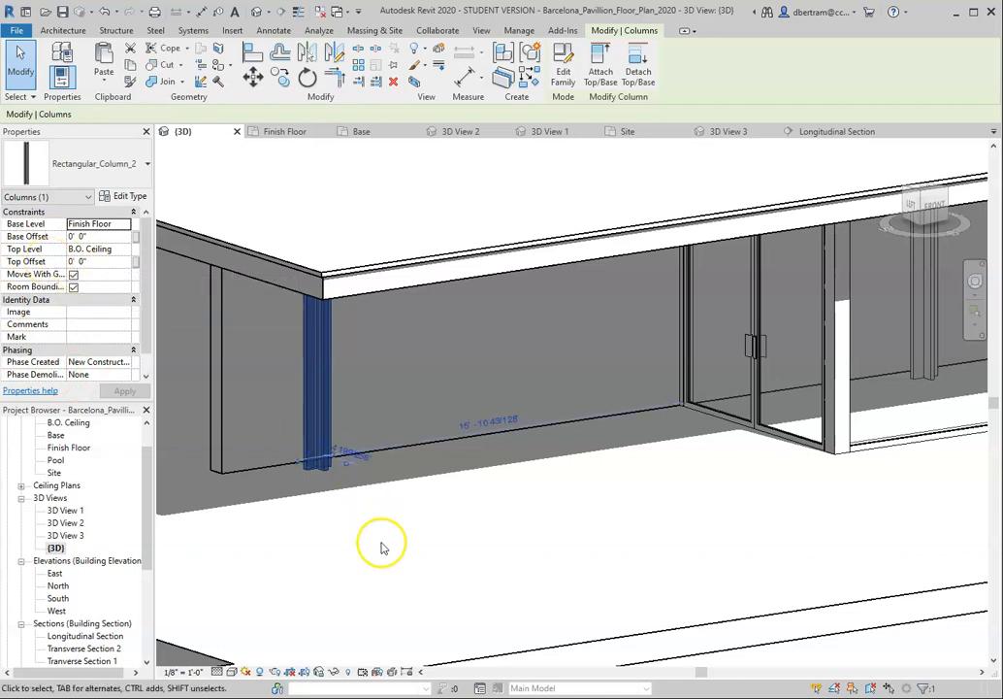
{"action": "left_click", "coordinate": [380, 542]}
- Open the corner column's Rectangular_Column_2 family for editing and select its column extrusion
{"action": "double_click", "coordinate": [314, 405]}
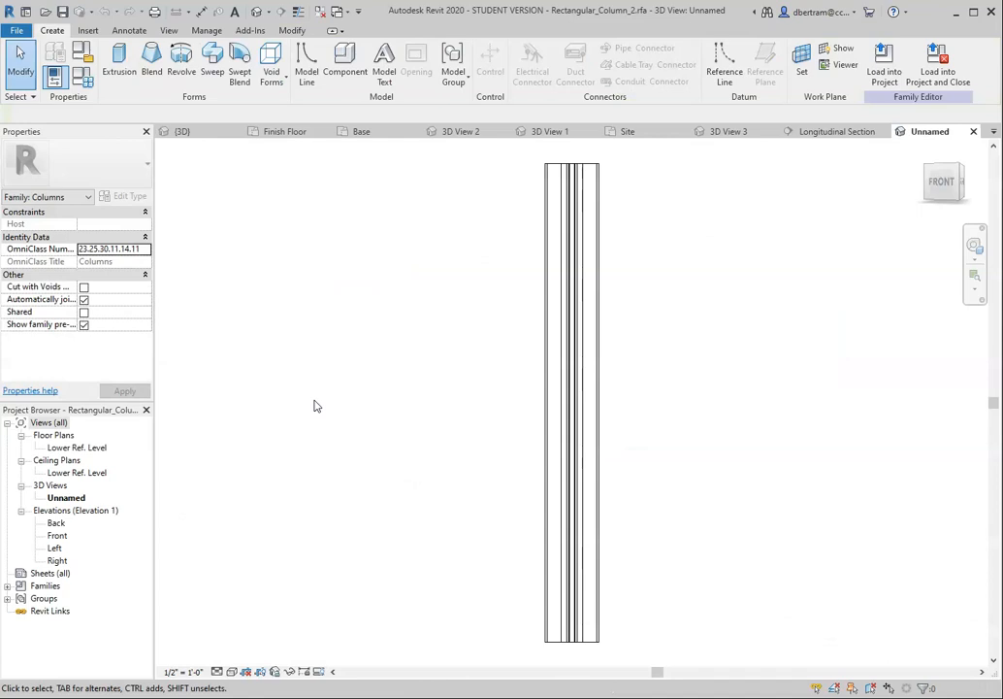
{"action": "scroll", "coordinate": [525, 404], "scroll_direction": "down", "scroll_amount": 2}
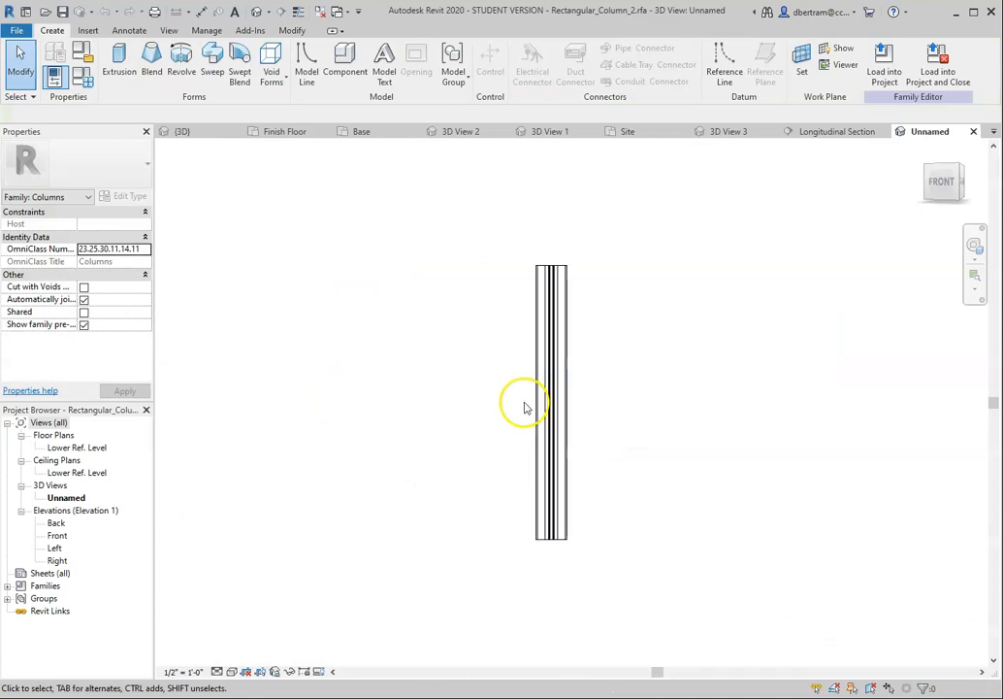
{"action": "scroll", "coordinate": [525, 405], "scroll_direction": "up", "scroll_amount": 1}
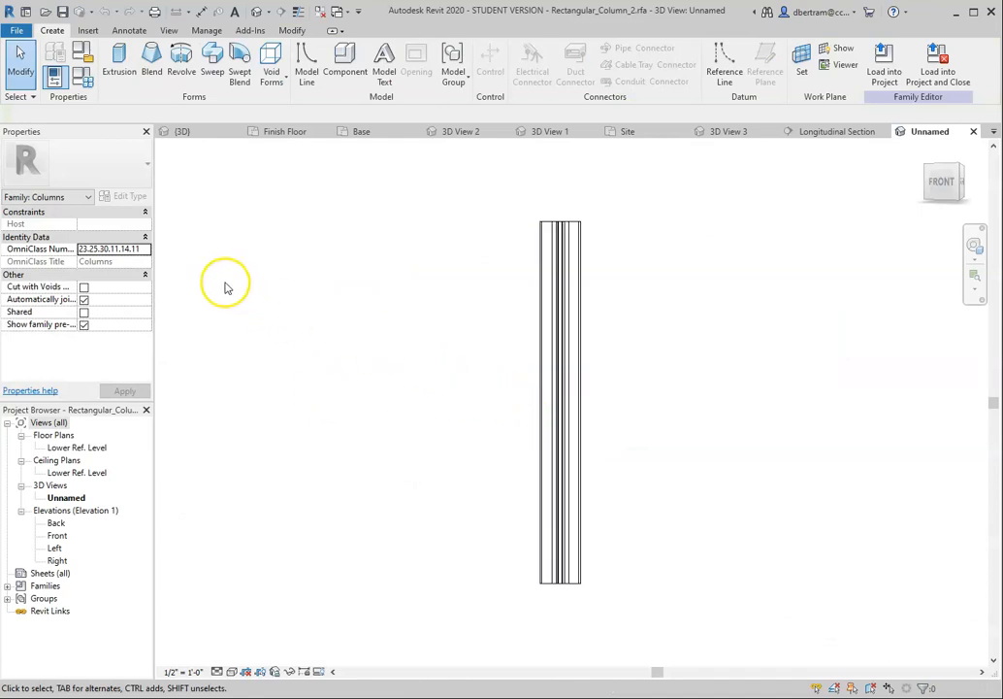
{"action": "left_click", "coordinate": [573, 301]}
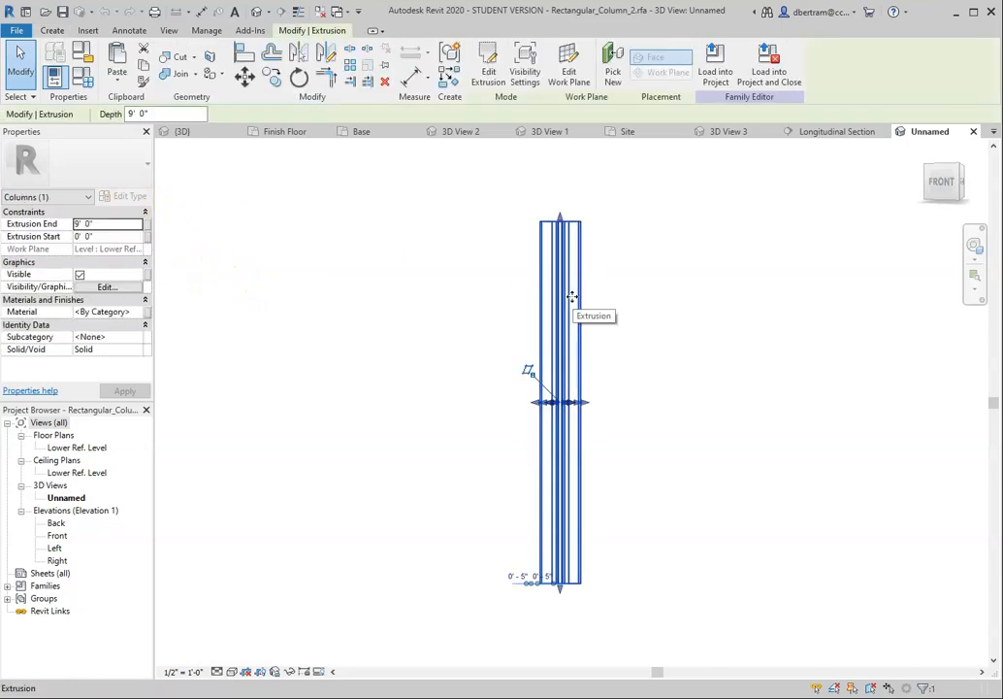
{"action": "left_click", "coordinate": [342, 336]}
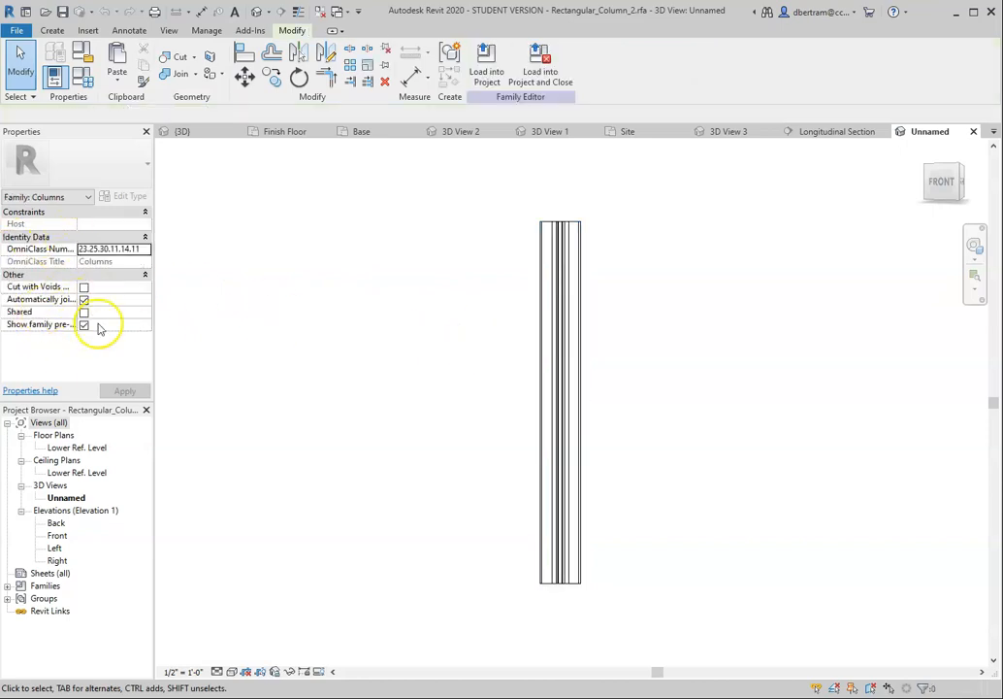
{"action": "left_click", "coordinate": [558, 380]}
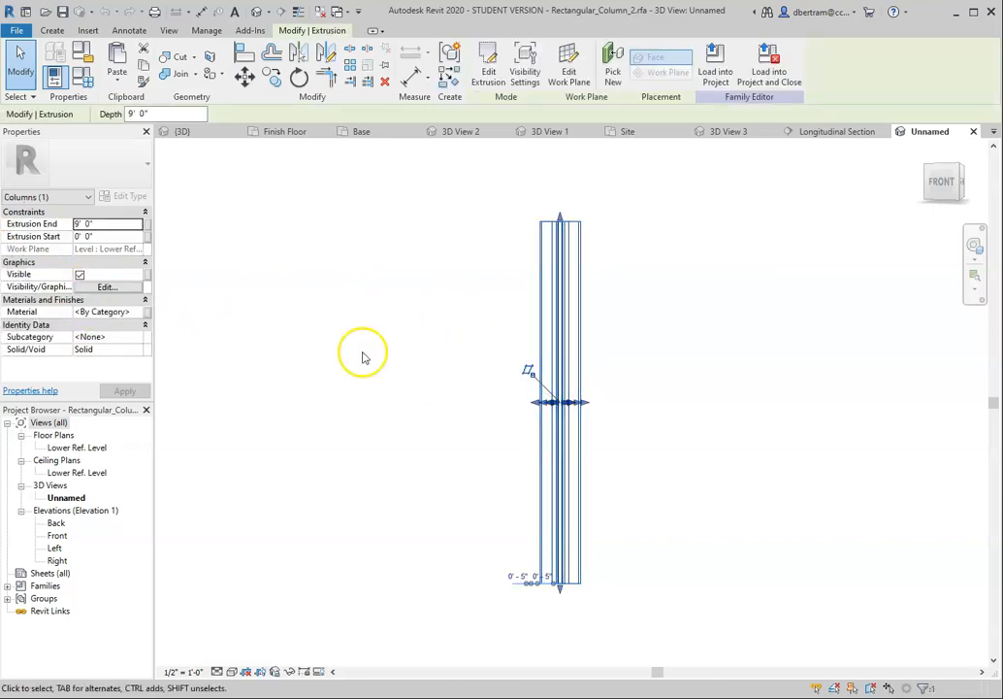
- Open the material choice for the column extrusion and create a new material named Chrome Columns
{"action": "left_click", "coordinate": [116, 311]}
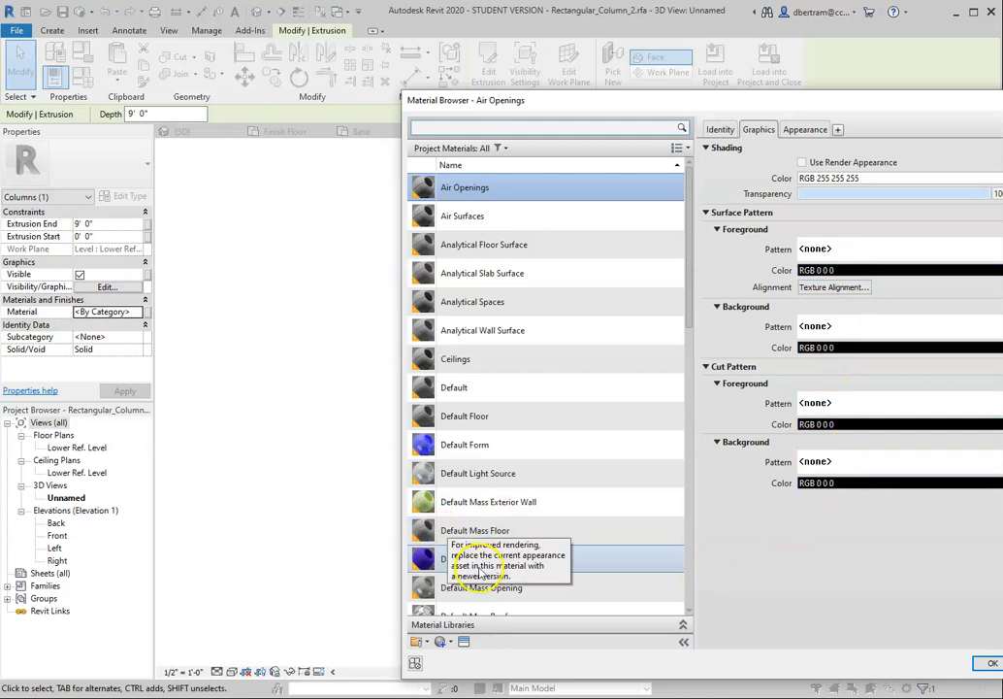
{"action": "scroll", "coordinate": [432, 572], "scroll_direction": "down", "scroll_amount": 1}
{"action": "left_click", "coordinate": [441, 643]}
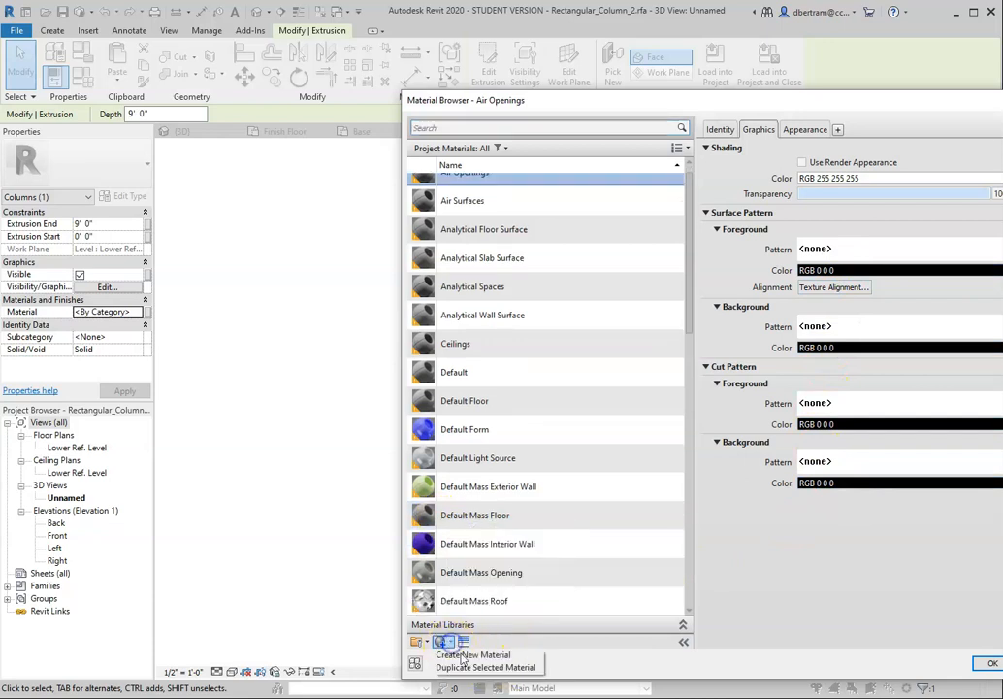
{"action": "left_click", "coordinate": [466, 591]}
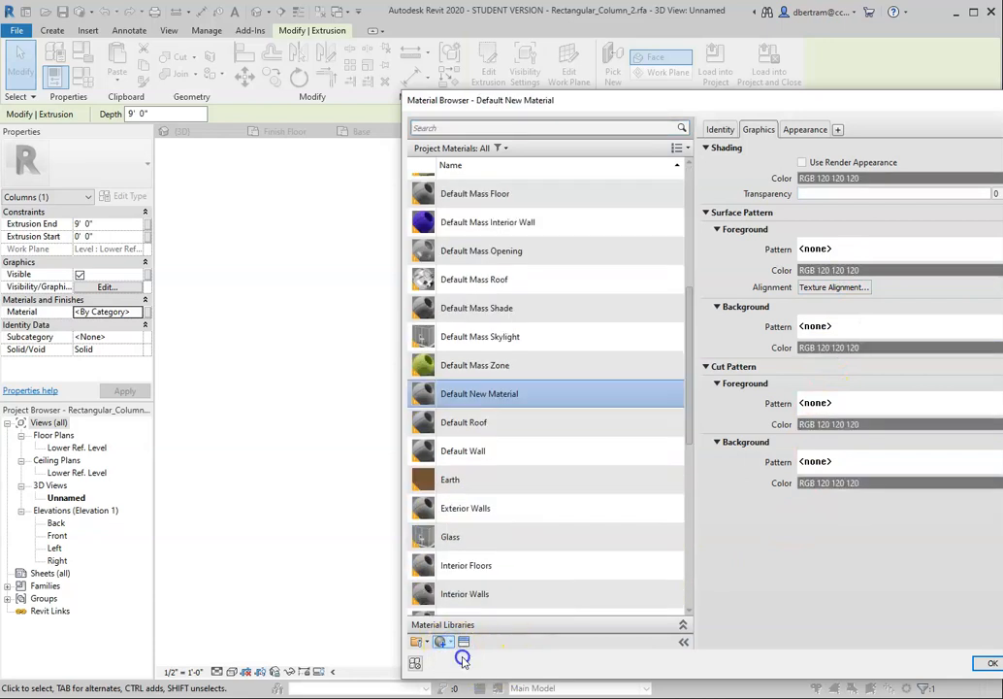
{"action": "right_click", "coordinate": [504, 402]}
{"action": "left_click", "coordinate": [538, 437]}
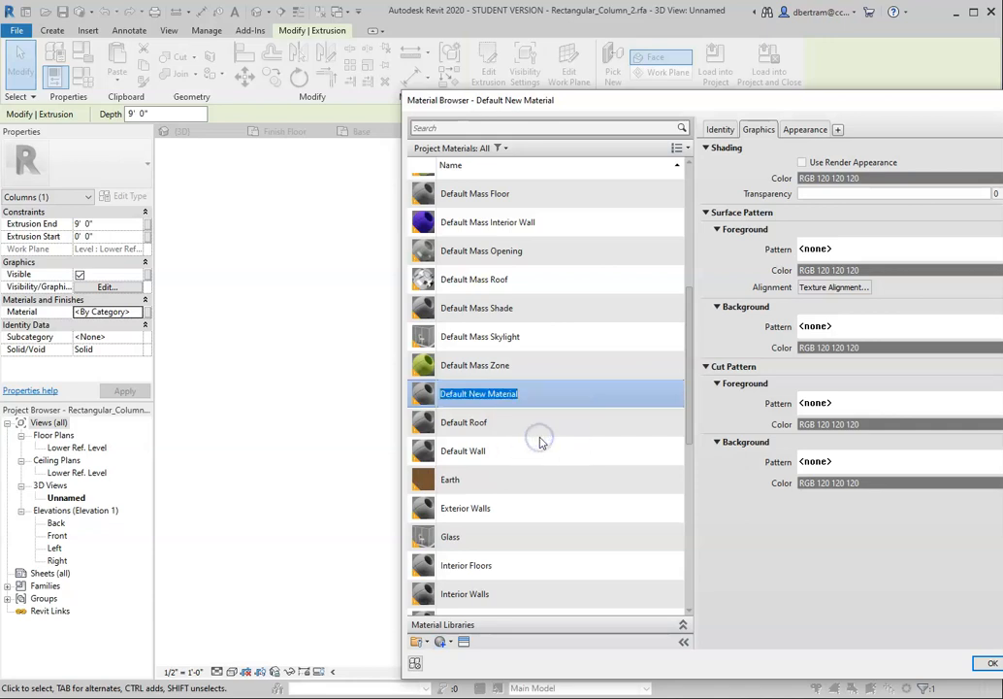
{"action": "type", "text": "C"}
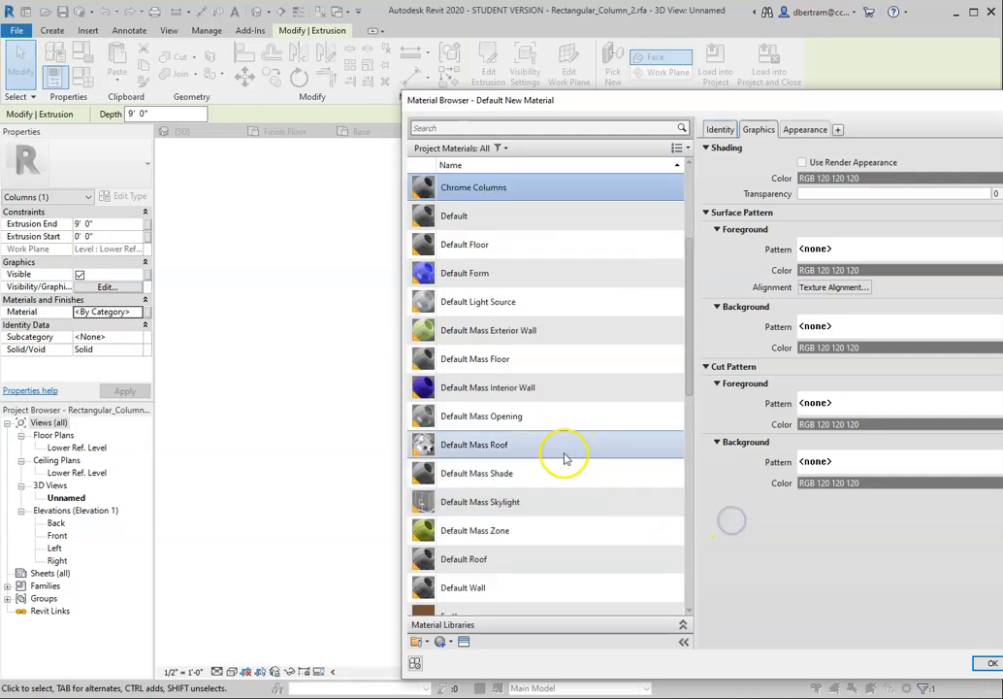
- Give Chrome Columns the Chrome appearance from the metals in Autodesk Physical Assets, assign the material to the extrusion, and deselect it
{"action": "left_click", "coordinate": [464, 643]}
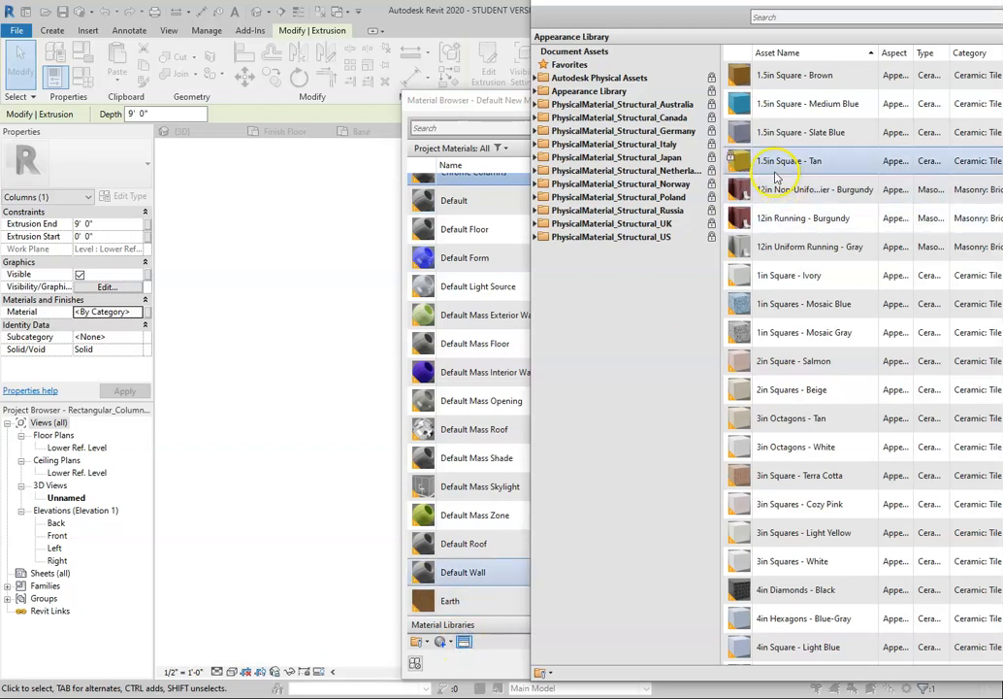
{"action": "left_click", "coordinate": [535, 77]}
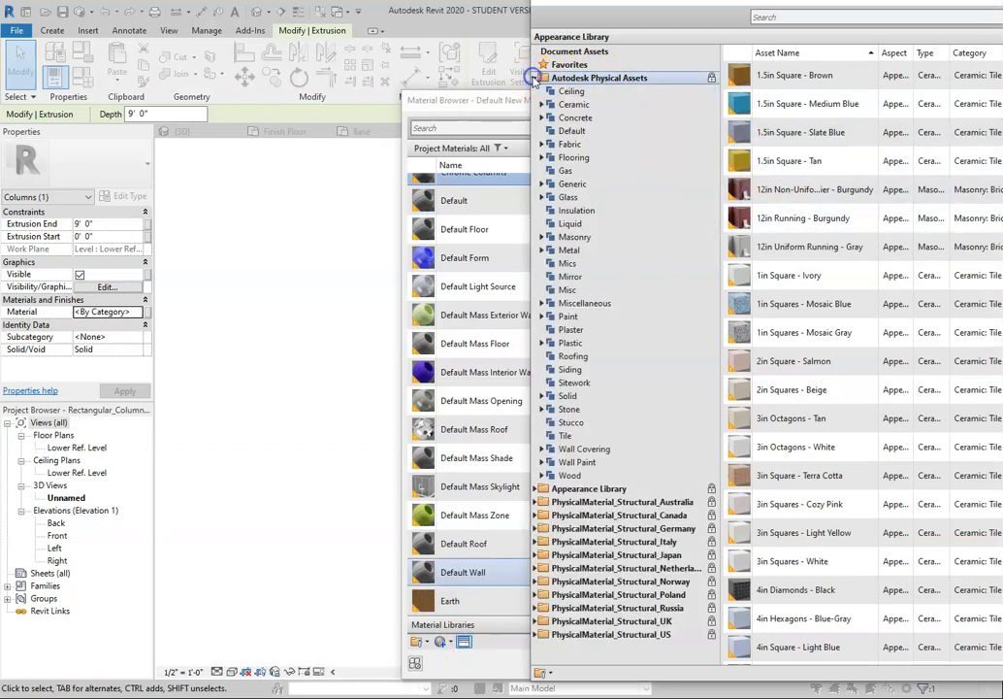
{"action": "left_click", "coordinate": [542, 250]}
{"action": "left_click", "coordinate": [579, 303]}
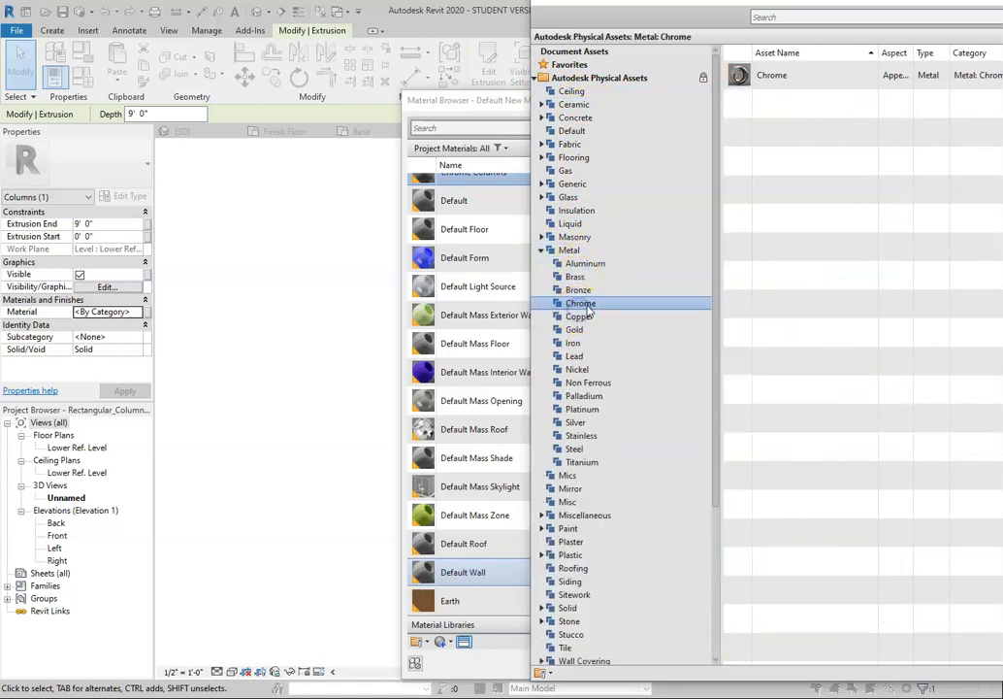
{"action": "left_click", "coordinate": [809, 78]}
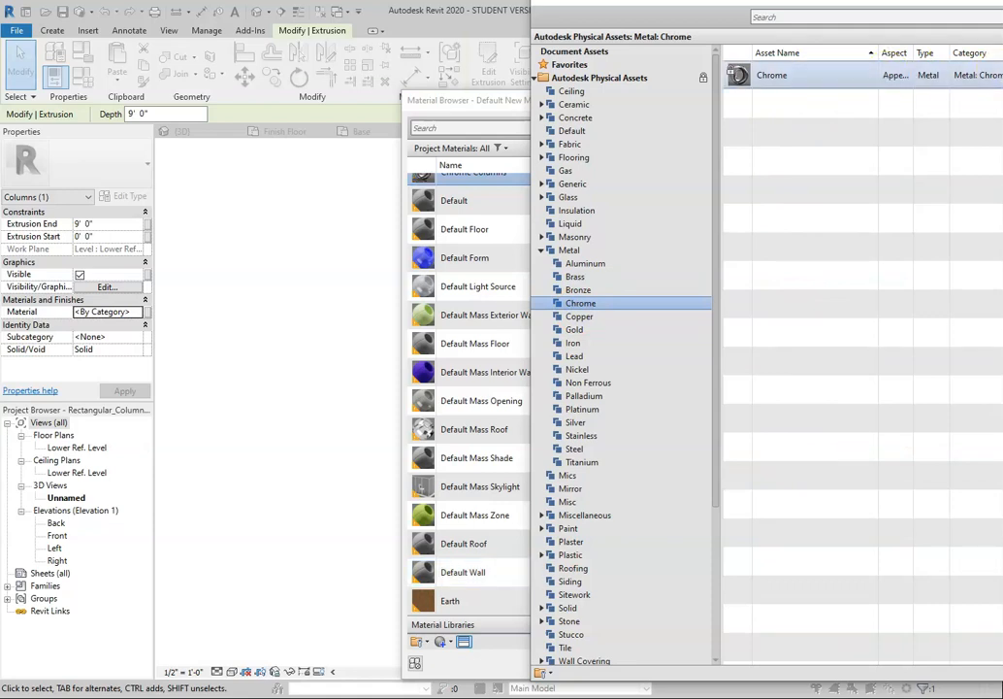
{"action": "left_click", "coordinate": [999, 5]}
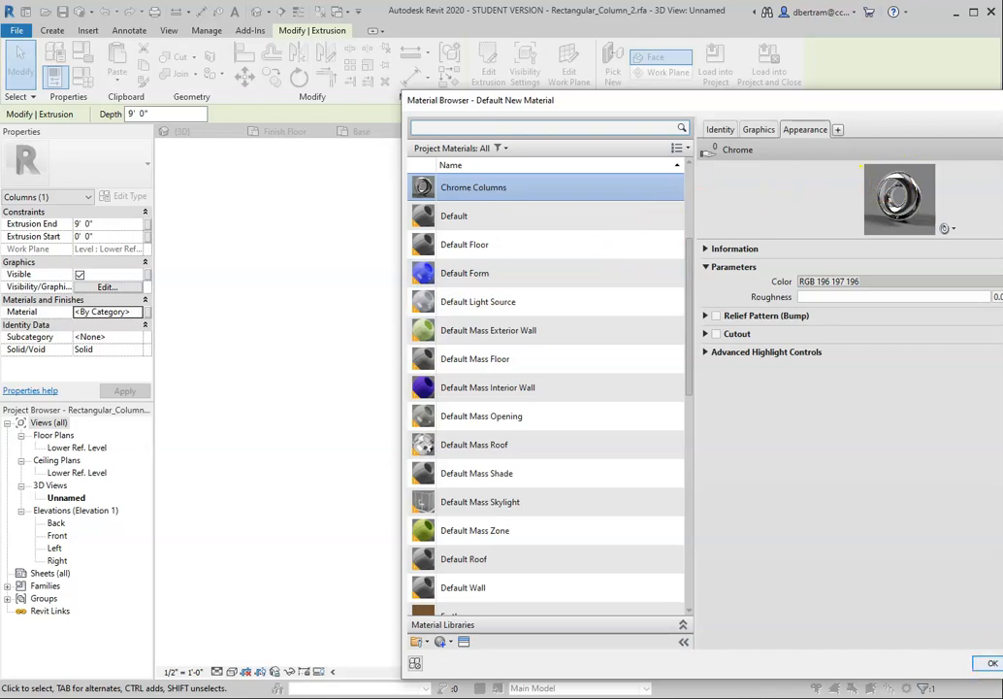
{"action": "left_click", "coordinate": [992, 662]}
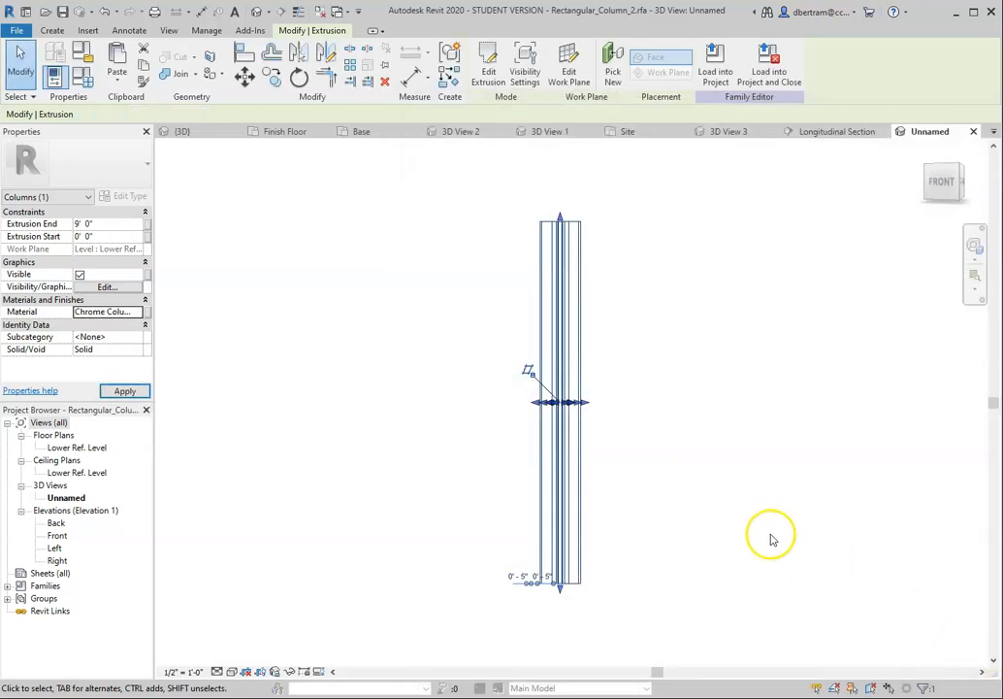
{"action": "left_click", "coordinate": [211, 325]}
- Load the edited column family into the pavilion project without saving it to a file, overwriting the existing version
{"action": "left_click", "coordinate": [61, 11]}
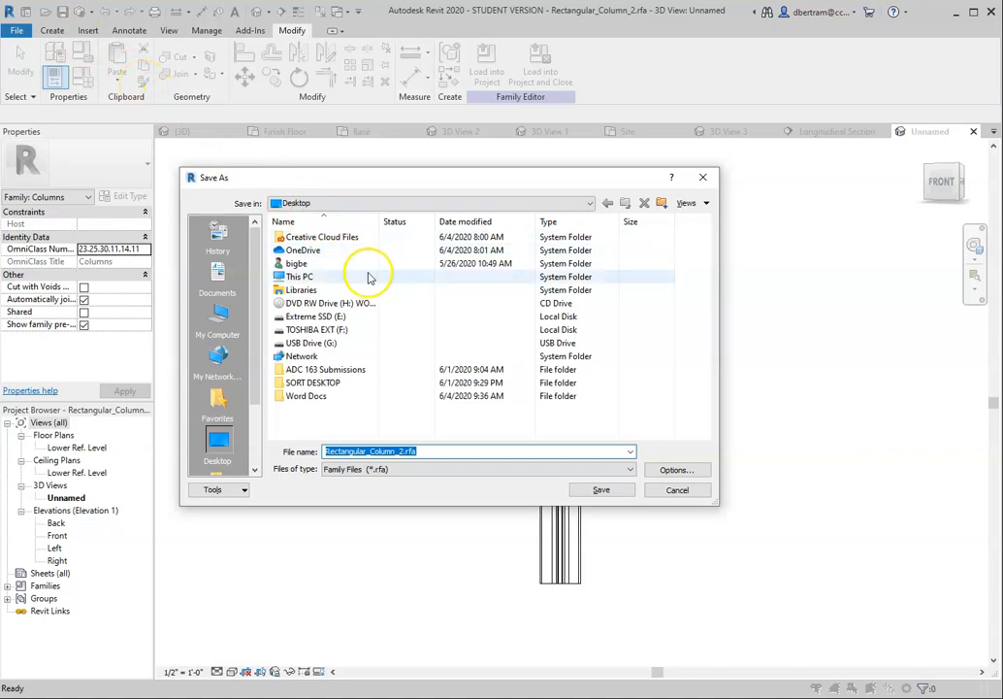
{"action": "left_click", "coordinate": [667, 495]}
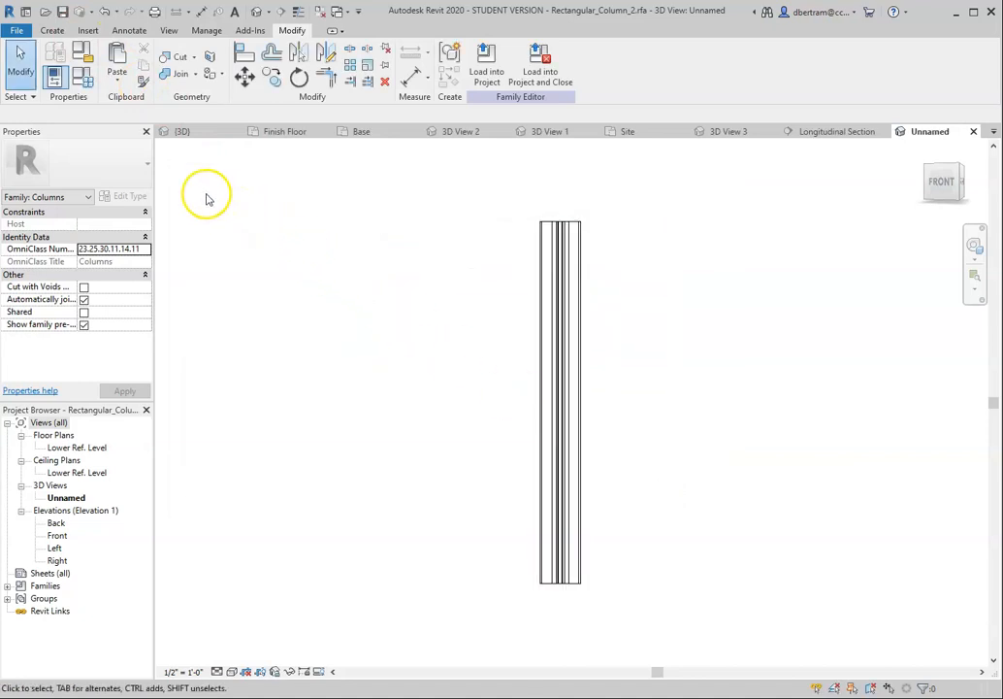
{"action": "left_click", "coordinate": [483, 76]}
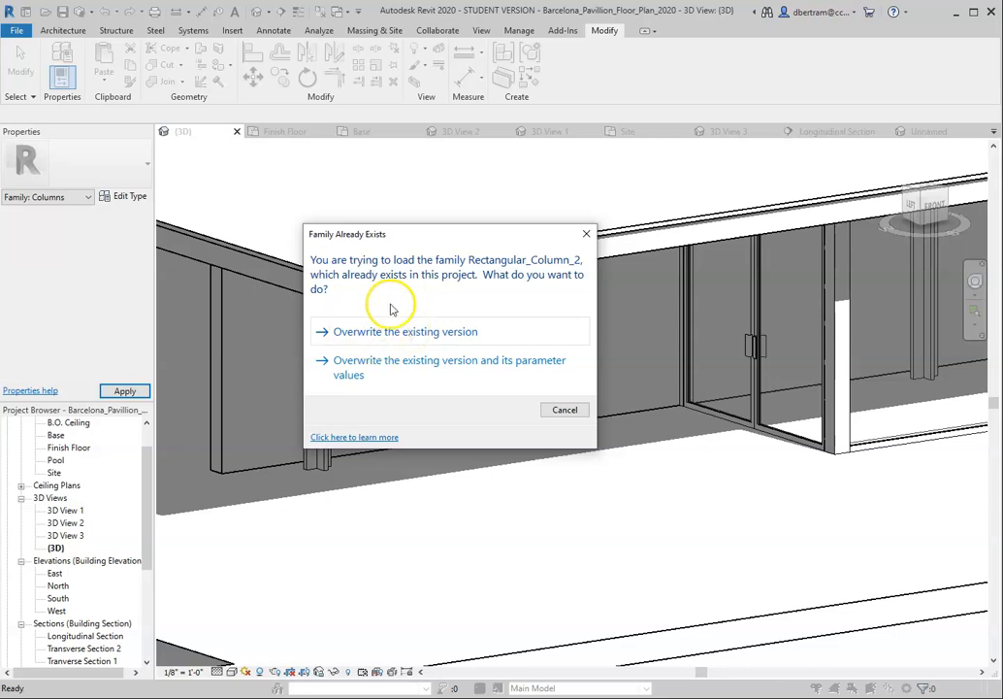
{"action": "left_click", "coordinate": [387, 332]}
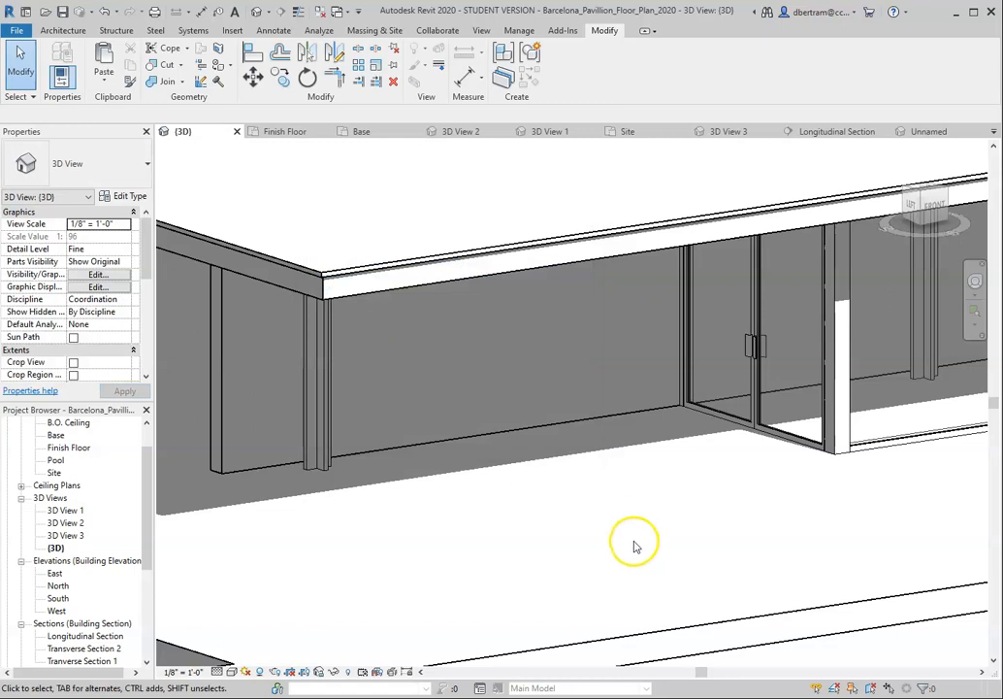
- Select the double storefront door at the entrance and check its instance properties for material settings
{"action": "mouse_move", "coordinate": [461, 544]}
{"action": "middle_mouse_down", "text": "shift"}
{"action": "mouse_move", "coordinate": [615, 456]}
{"action": "mouse_move", "coordinate": [212, 459]}
{"action": "mouse_move", "coordinate": [379, 500]}
{"action": "mouse_move", "coordinate": [362, 415]}
{"action": "middle_mouse_up", "text": "shift"}
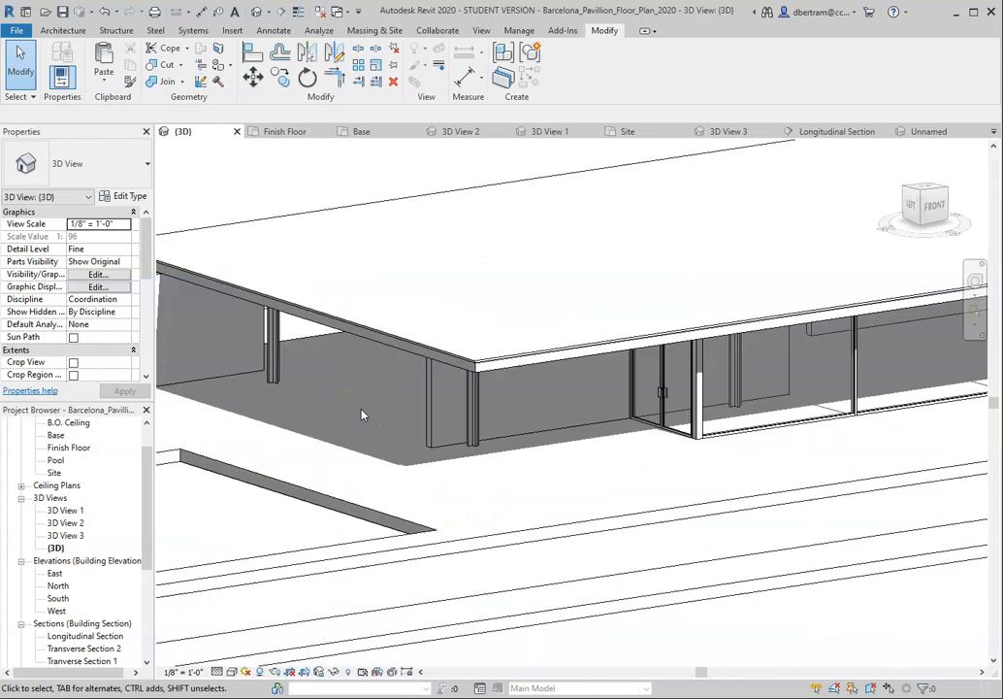
{"action": "scroll", "coordinate": [772, 412], "scroll_direction": "up", "scroll_amount": 6}
{"action": "left_click", "coordinate": [651, 453]}
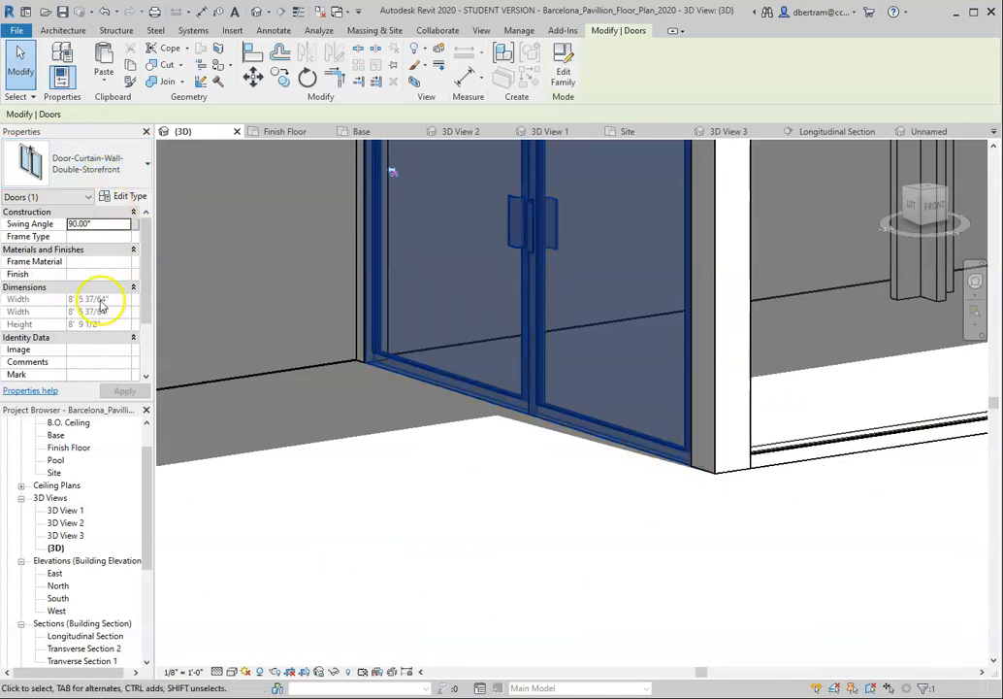
{"action": "scroll", "coordinate": [85, 284], "scroll_direction": "down", "scroll_amount": 3}
{"action": "scroll", "coordinate": [85, 284], "scroll_direction": "down", "scroll_amount": 1}
{"action": "scroll", "coordinate": [85, 284], "scroll_direction": "up", "scroll_amount": 3}
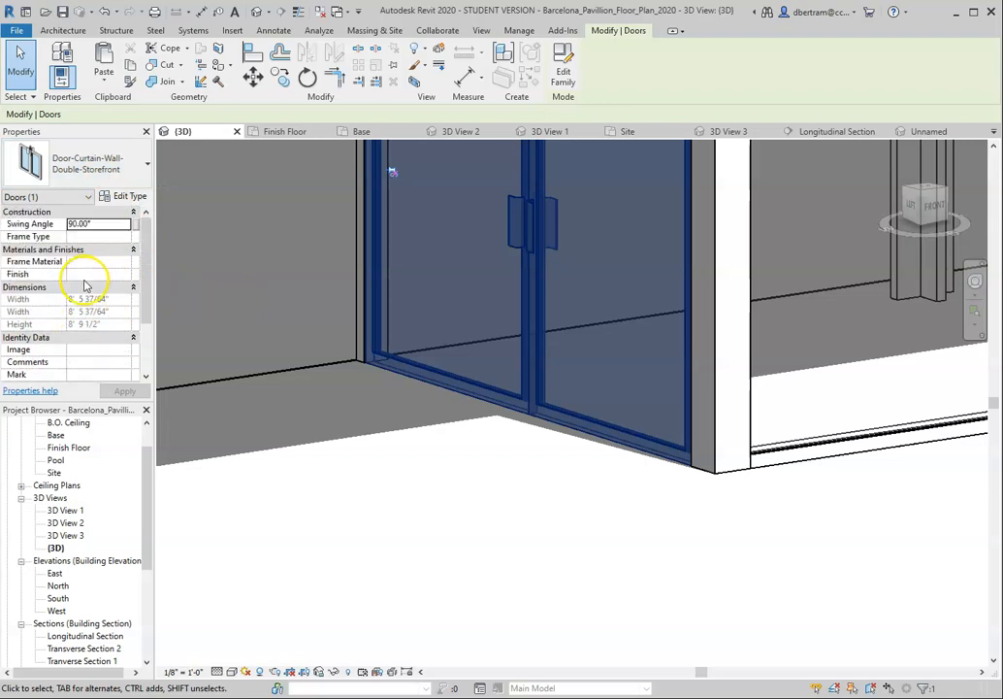
- Check the frame material in the double storefront door's type properties, close them without changes, and deselect the door
{"action": "left_click", "coordinate": [131, 197]}
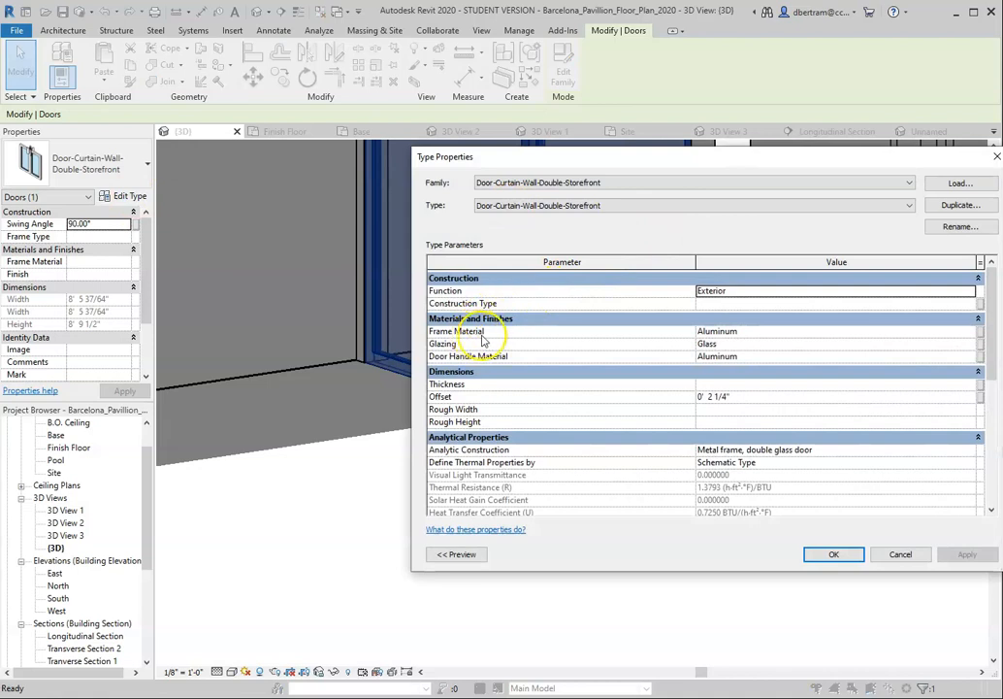
{"action": "left_click", "coordinate": [723, 331]}
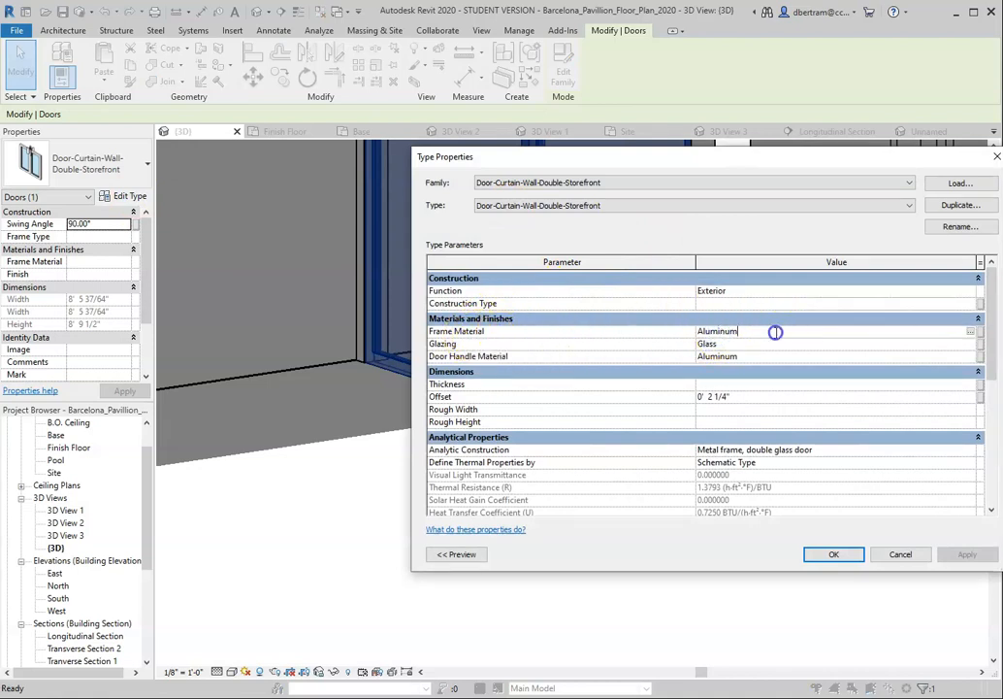
{"action": "left_click", "coordinate": [970, 333]}
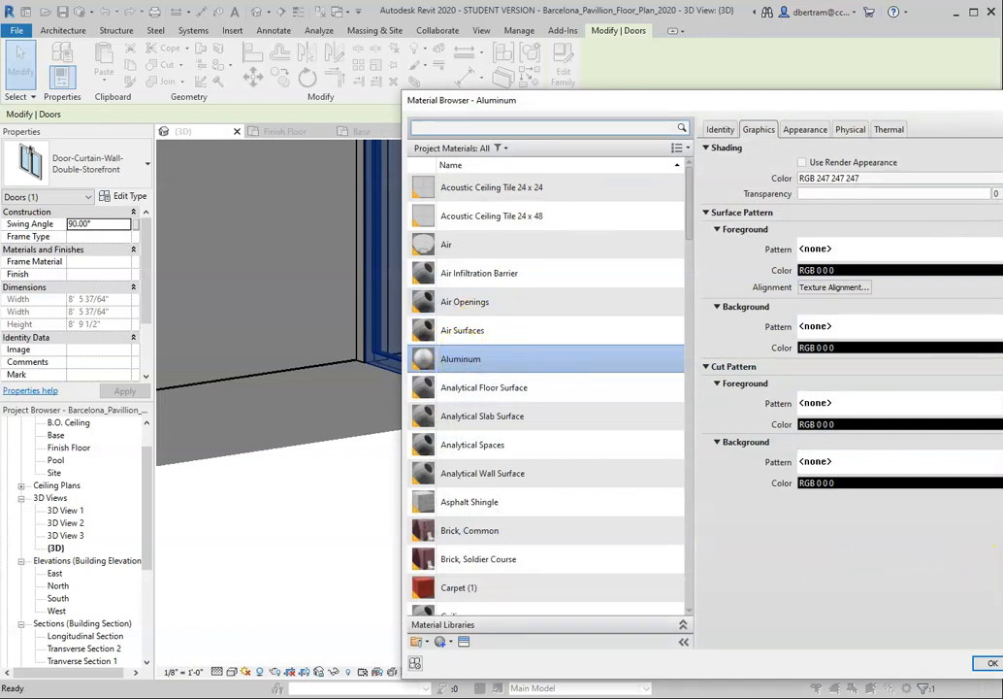
{"action": "left_click", "coordinate": [989, 662]}
{"action": "left_click", "coordinate": [902, 554]}
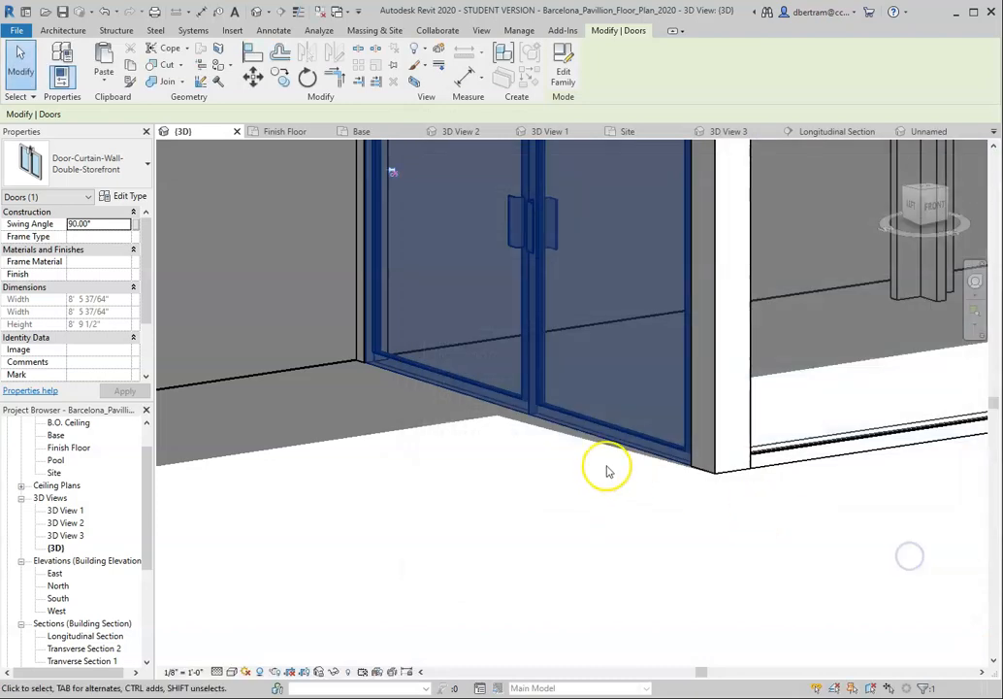
{"action": "scroll", "coordinate": [587, 472], "scroll_direction": "down", "scroll_amount": 3}
{"action": "left_click", "coordinate": [575, 506]}
- Select the Storefront Pavilion curtain wall that holds the entrance doors to view its properties
{"action": "scroll", "coordinate": [575, 508], "scroll_direction": "down", "scroll_amount": 2}
{"action": "middle_click_drag", "start_coordinate": [575, 509], "coordinate": [392, 468], "text": "shift"}
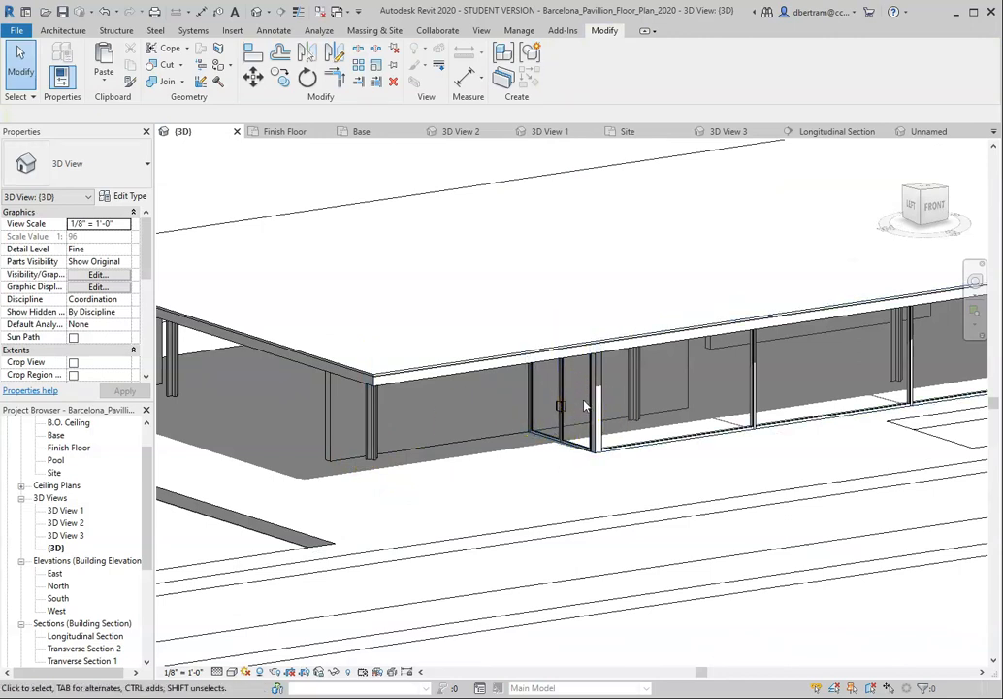
{"action": "scroll", "coordinate": [582, 436], "scroll_direction": "up", "scroll_amount": 5}
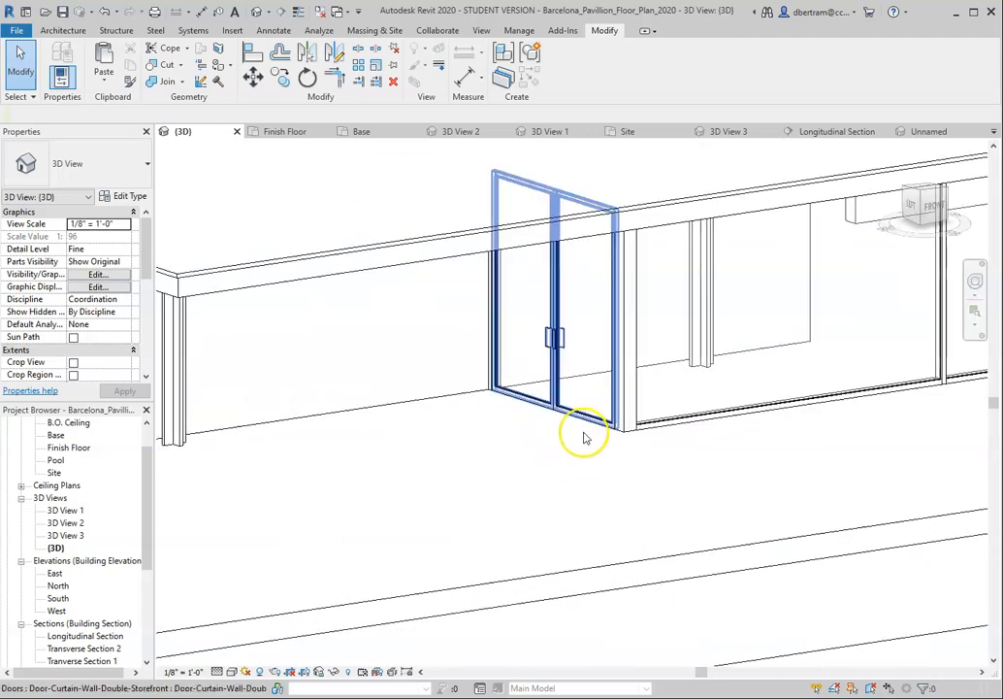
{"action": "left_click", "coordinate": [594, 416]}
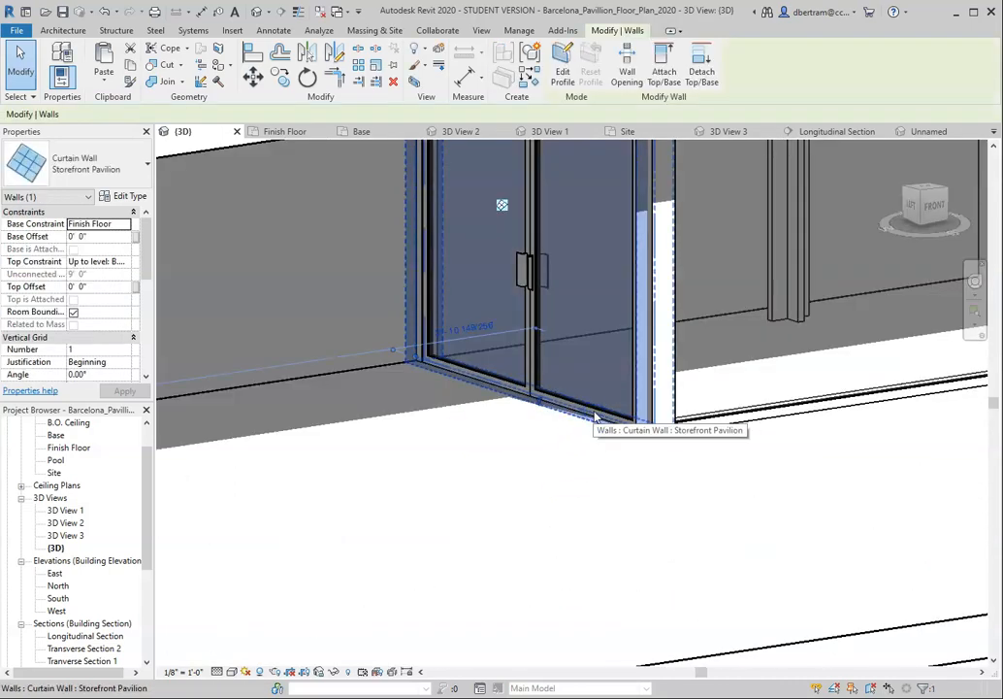
- Display the three freestanding test walls beyond the pavilion in the Realistic visual style, and deselect the curtain wall
{"action": "scroll", "coordinate": [596, 417], "scroll_direction": "down", "scroll_amount": 3}
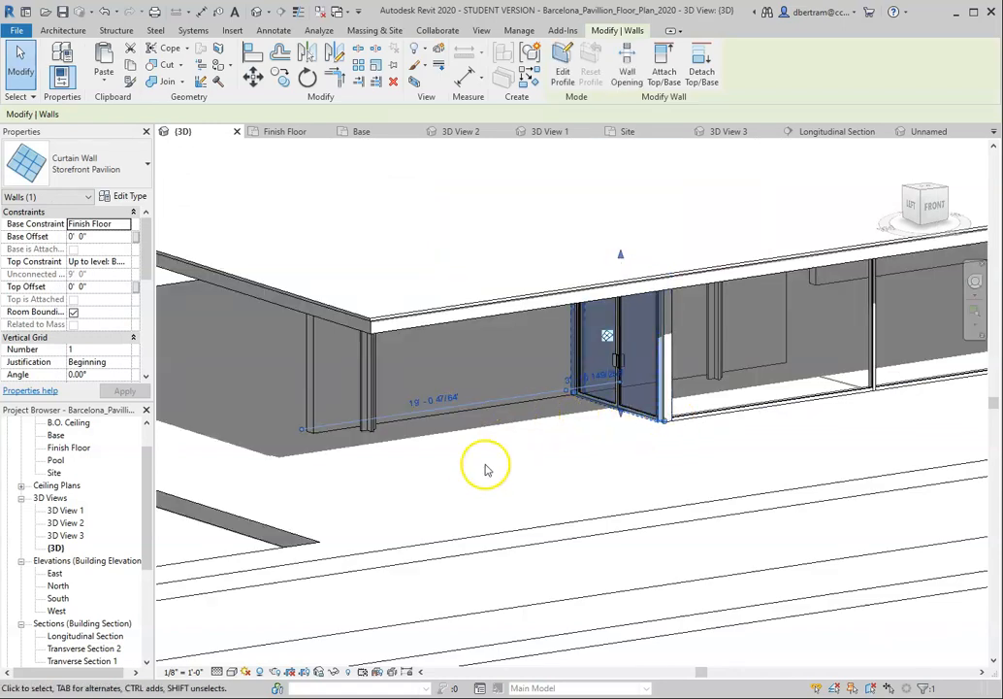
{"action": "scroll", "coordinate": [502, 434], "scroll_direction": "down", "scroll_amount": 4}
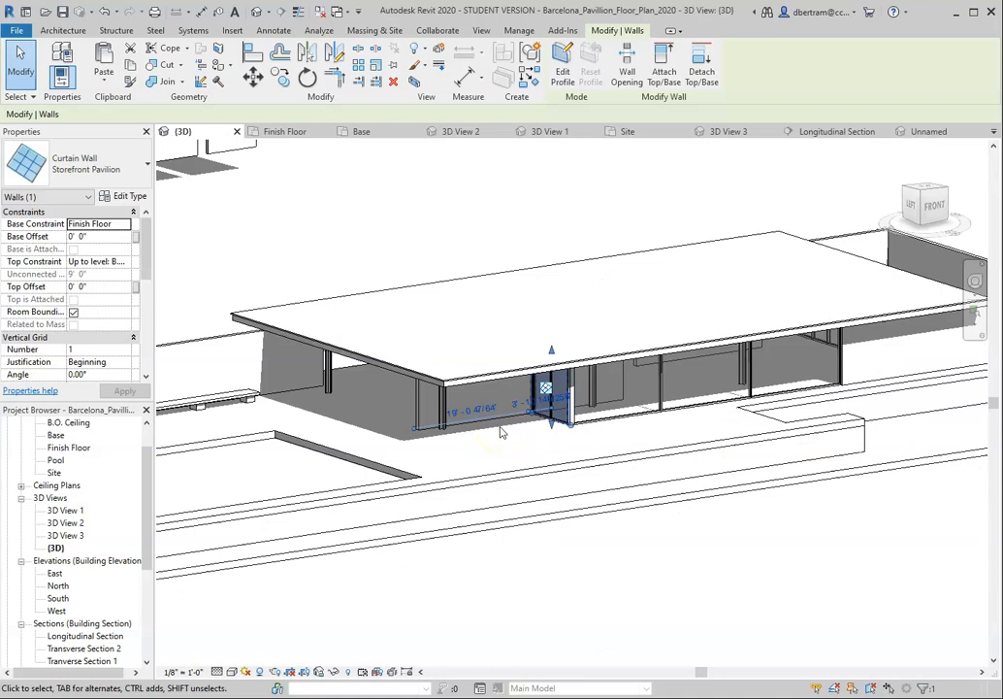
{"action": "scroll", "coordinate": [509, 433], "scroll_direction": "down", "scroll_amount": 3}
{"action": "scroll", "coordinate": [385, 351], "scroll_direction": "up", "scroll_amount": 5}
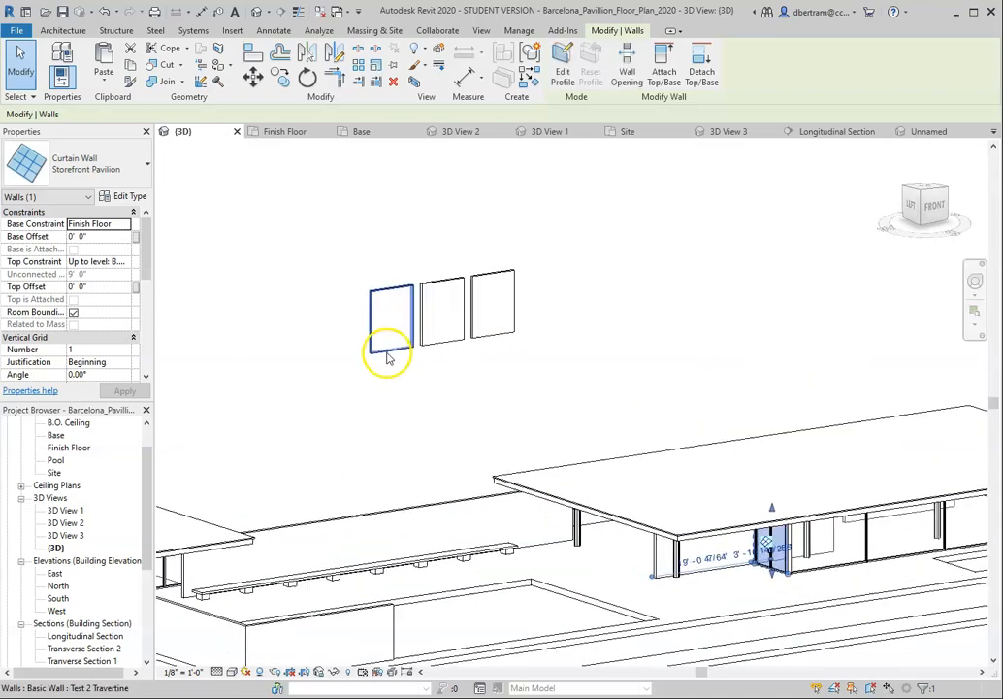
{"action": "scroll", "coordinate": [434, 299], "scroll_direction": "up", "scroll_amount": 5}
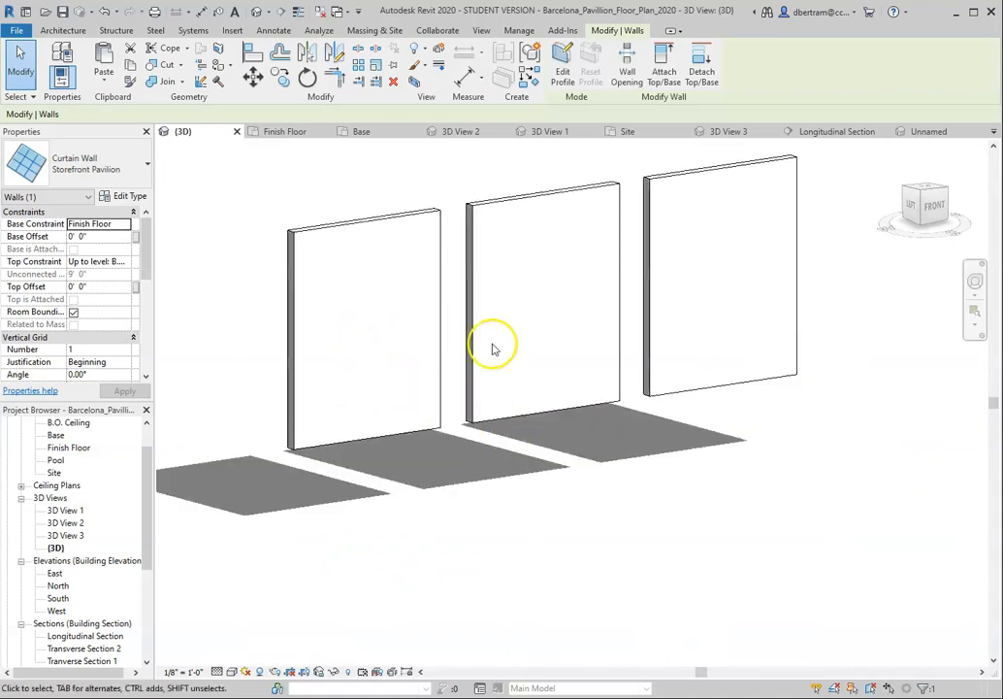
{"action": "scroll", "coordinate": [493, 348], "scroll_direction": "down", "scroll_amount": 1}
{"action": "left_click", "coordinate": [232, 673]}
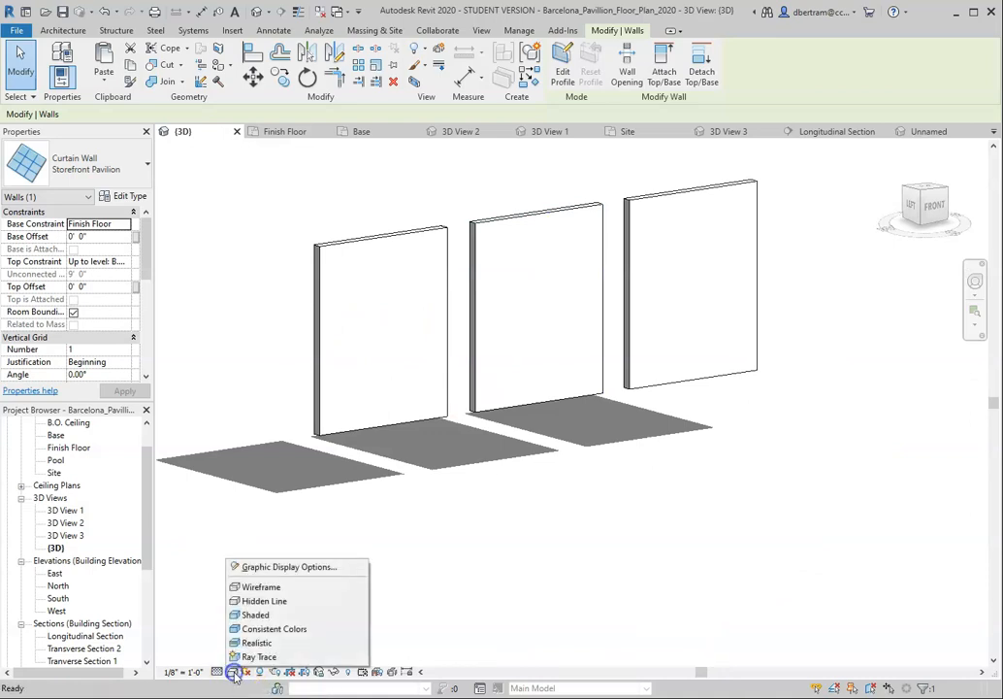
{"action": "left_click", "coordinate": [273, 644]}
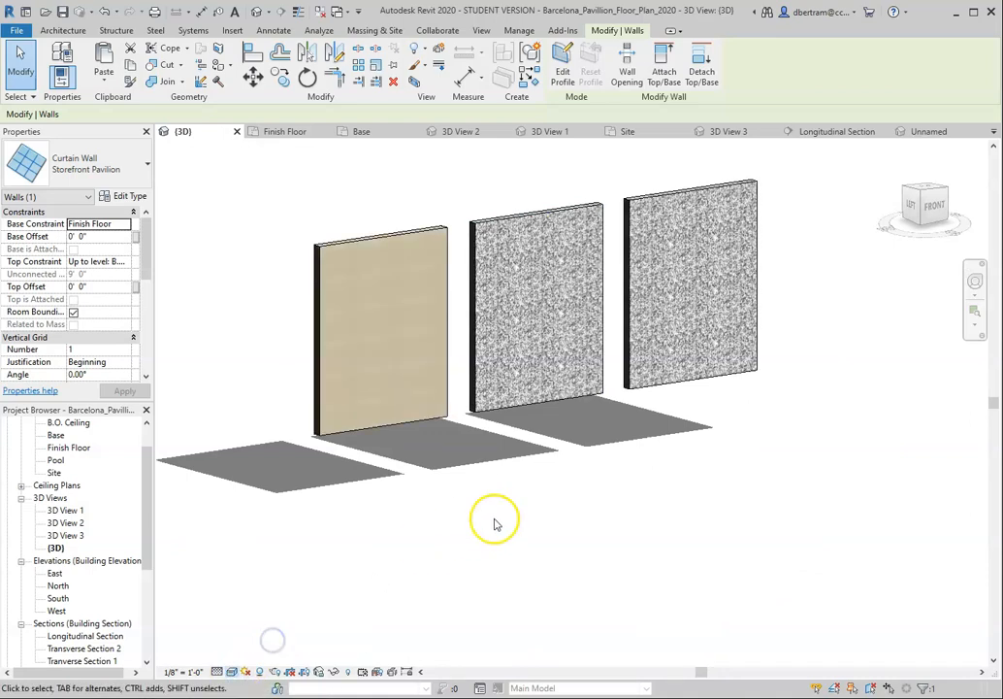
{"action": "scroll", "coordinate": [466, 350], "scroll_direction": "up", "scroll_amount": 3}
{"action": "scroll", "coordinate": [490, 442], "scroll_direction": "down", "scroll_amount": 3}
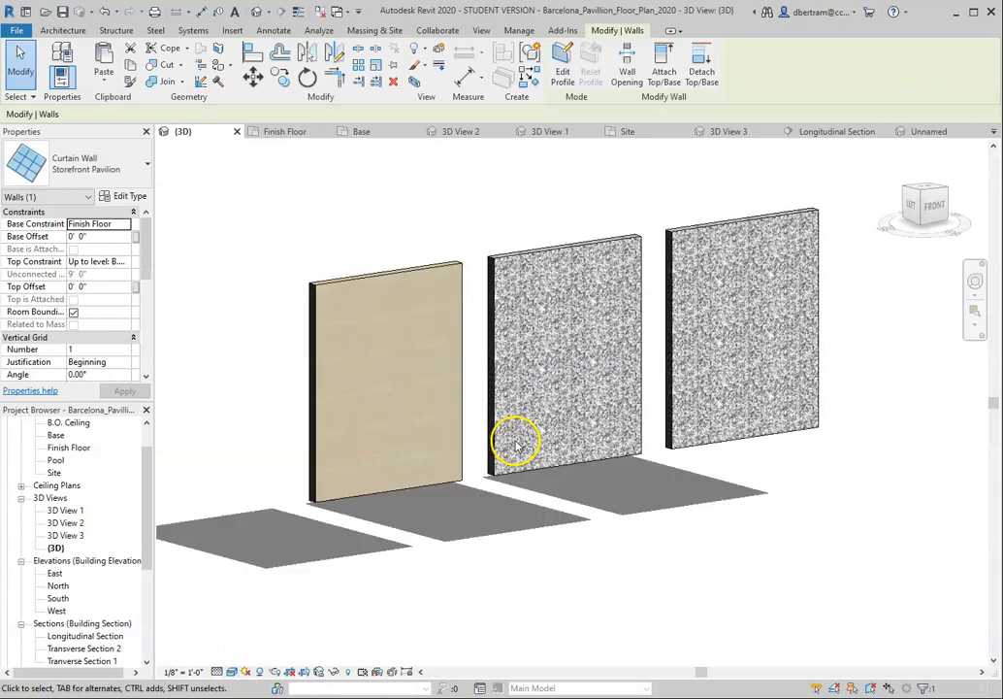
{"action": "left_click", "coordinate": [325, 554]}
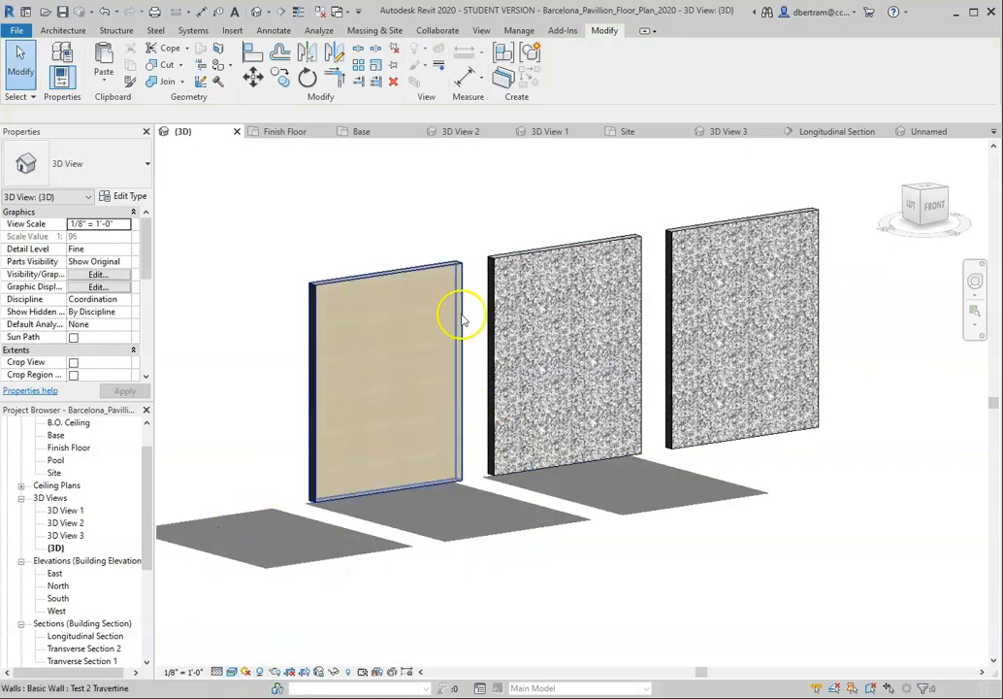
- Examine the travertine texture on the Test 2 Travertine wall up close and compare it with the neighbouring test walls
{"action": "scroll", "coordinate": [461, 332], "scroll_direction": "up", "scroll_amount": 3}
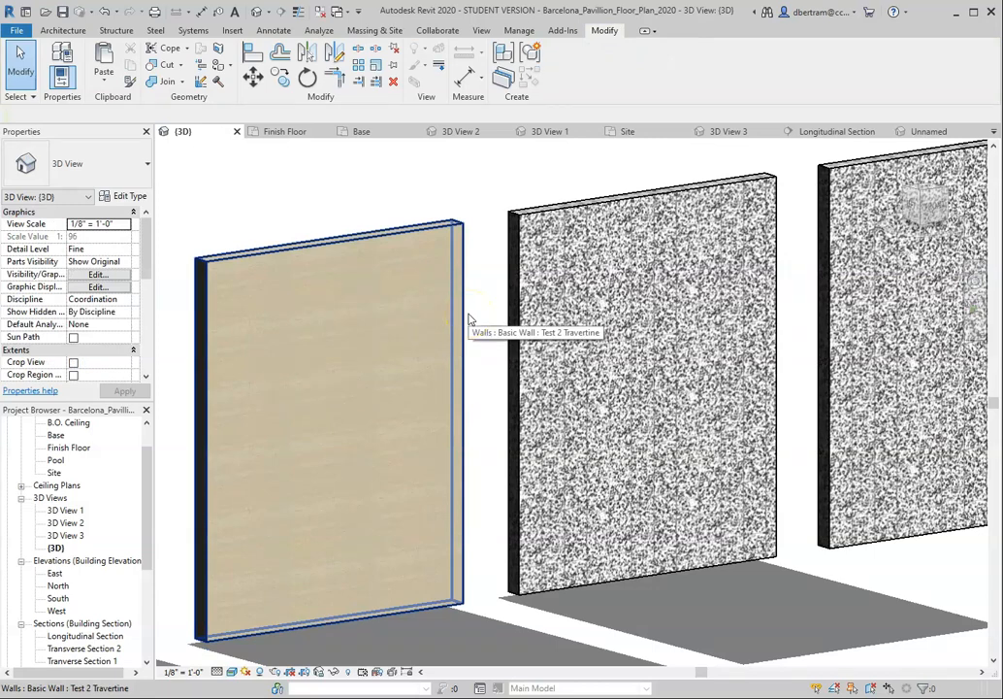
{"action": "scroll", "coordinate": [292, 404], "scroll_direction": "up", "scroll_amount": 7}
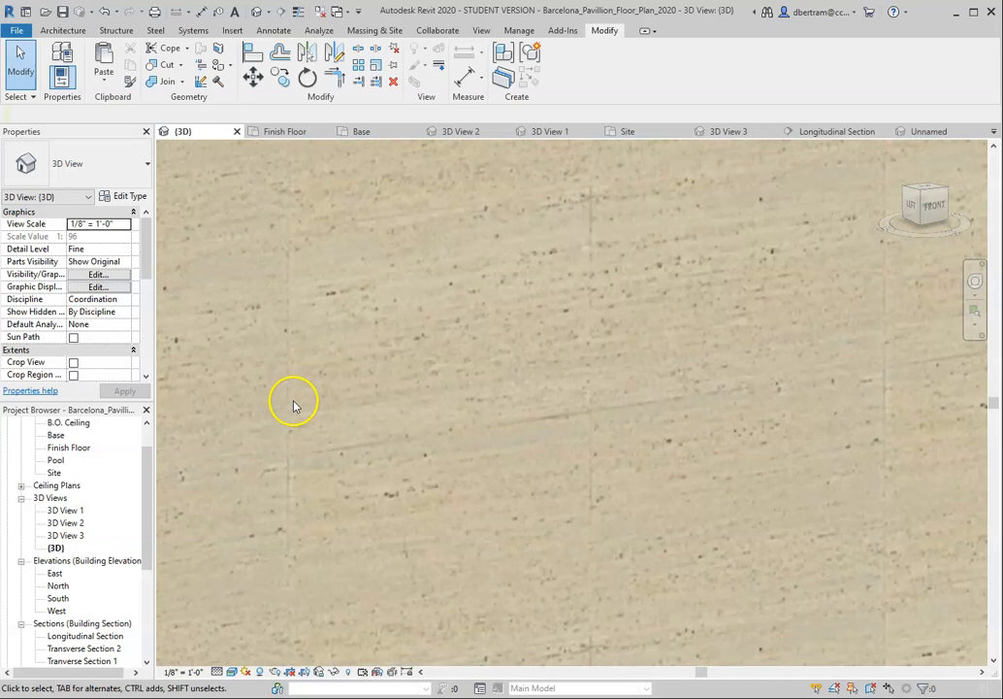
{"action": "scroll", "coordinate": [431, 358], "scroll_direction": "down", "scroll_amount": 2}
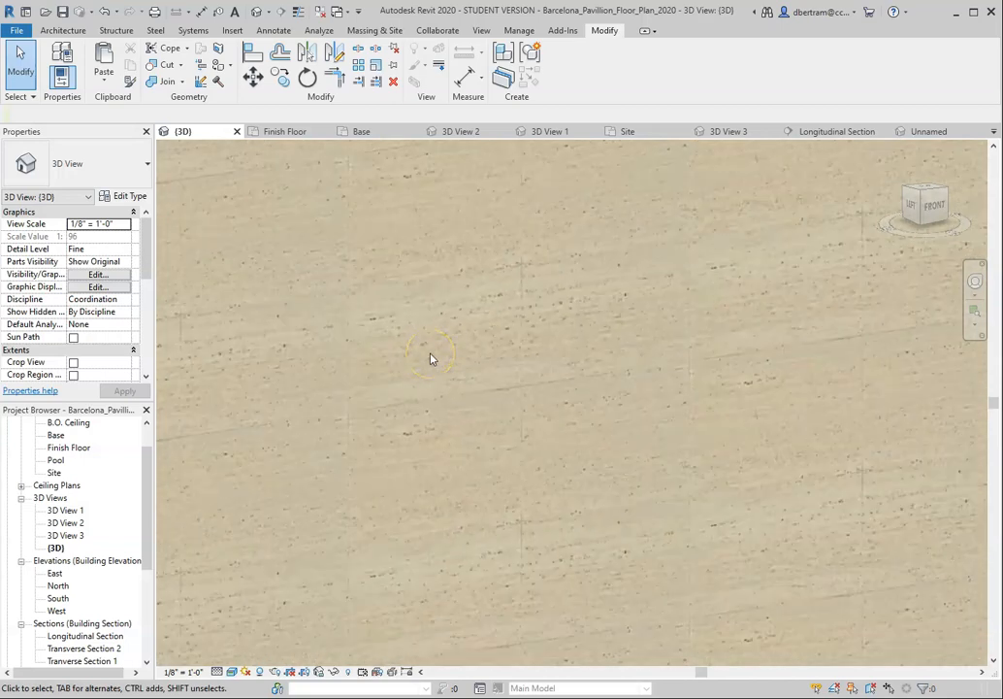
{"action": "scroll", "coordinate": [430, 358], "scroll_direction": "down", "scroll_amount": 5}
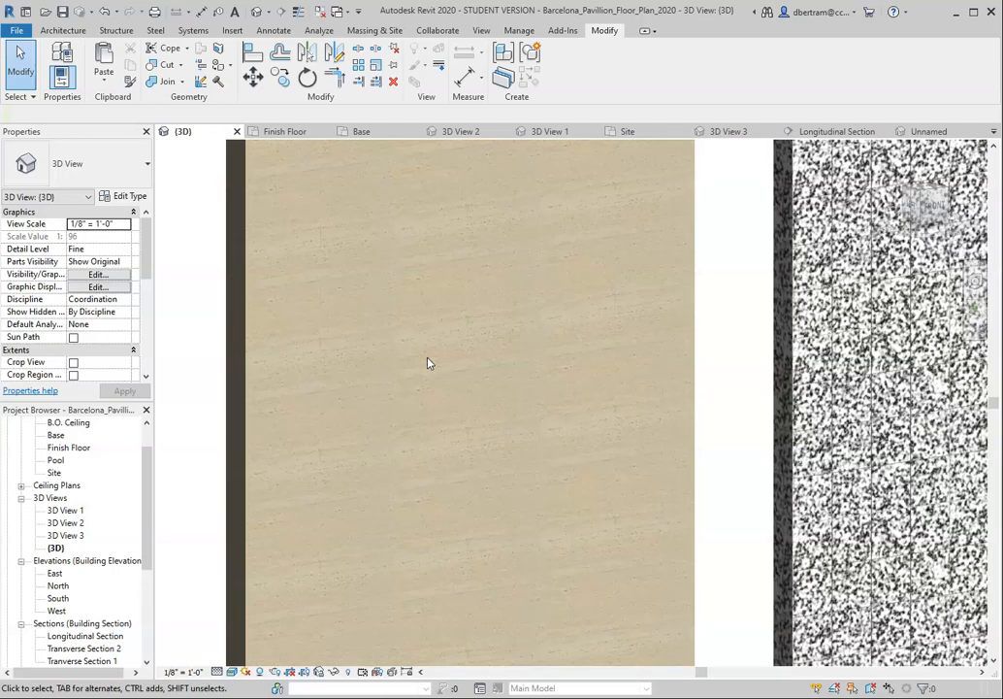
{"action": "scroll", "coordinate": [399, 380], "scroll_direction": "down", "scroll_amount": 4}
{"action": "scroll", "coordinate": [622, 385], "scroll_direction": "up", "scroll_amount": 4}
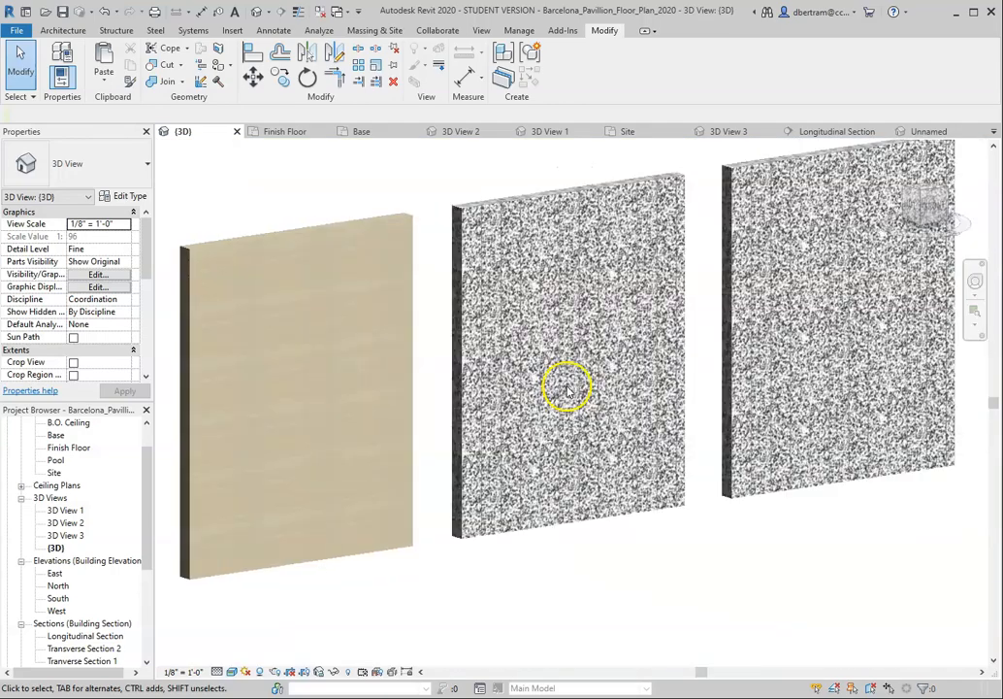
- View the test walls from the front and inspect the travertine texture for repeating seams
{"action": "middle_click_drag", "start_coordinate": [567, 382], "coordinate": [556, 398], "text": "shift"}
{"action": "scroll", "coordinate": [447, 434], "scroll_direction": "down", "scroll_amount": 5}
{"action": "middle_click_drag", "start_coordinate": [576, 444], "coordinate": [491, 444], "text": "shift"}
{"action": "scroll", "coordinate": [667, 446], "scroll_direction": "down", "scroll_amount": 2}
{"action": "scroll", "coordinate": [667, 446], "scroll_direction": "up", "scroll_amount": 8}
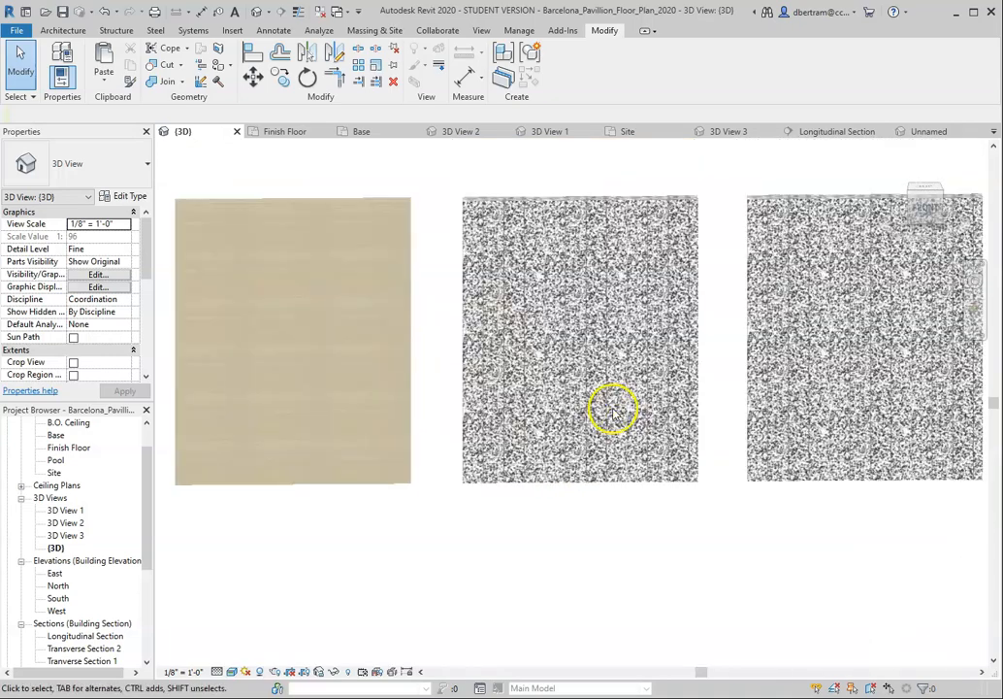
{"action": "scroll", "coordinate": [255, 359], "scroll_direction": "up", "scroll_amount": 5}
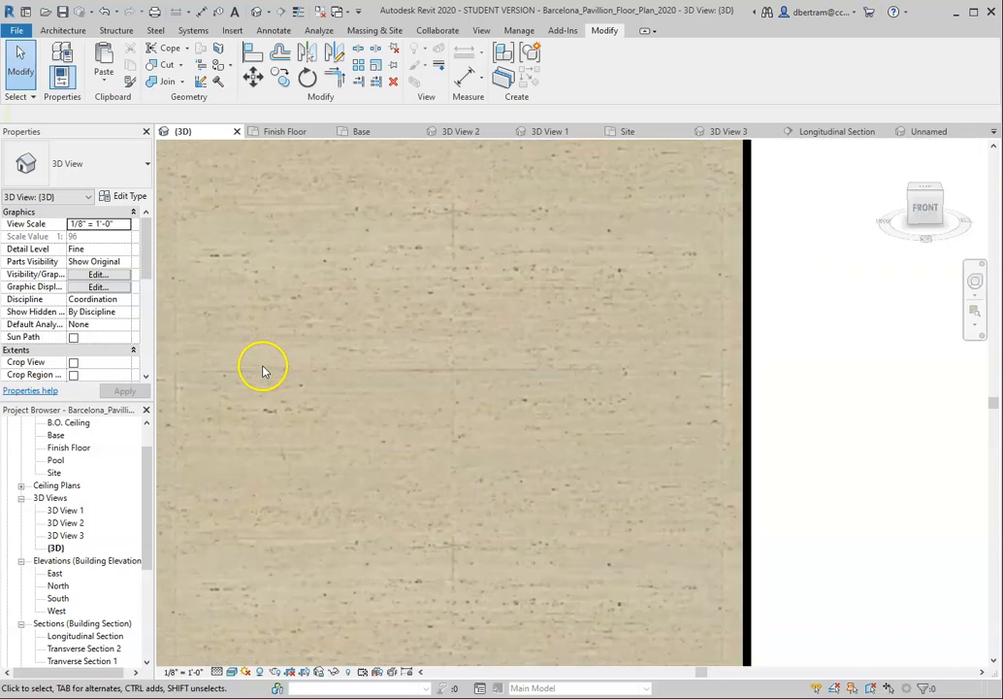
{"action": "scroll", "coordinate": [428, 359], "scroll_direction": "down", "scroll_amount": 1}
{"action": "scroll", "coordinate": [428, 359], "scroll_direction": "down", "scroll_amount": 1}
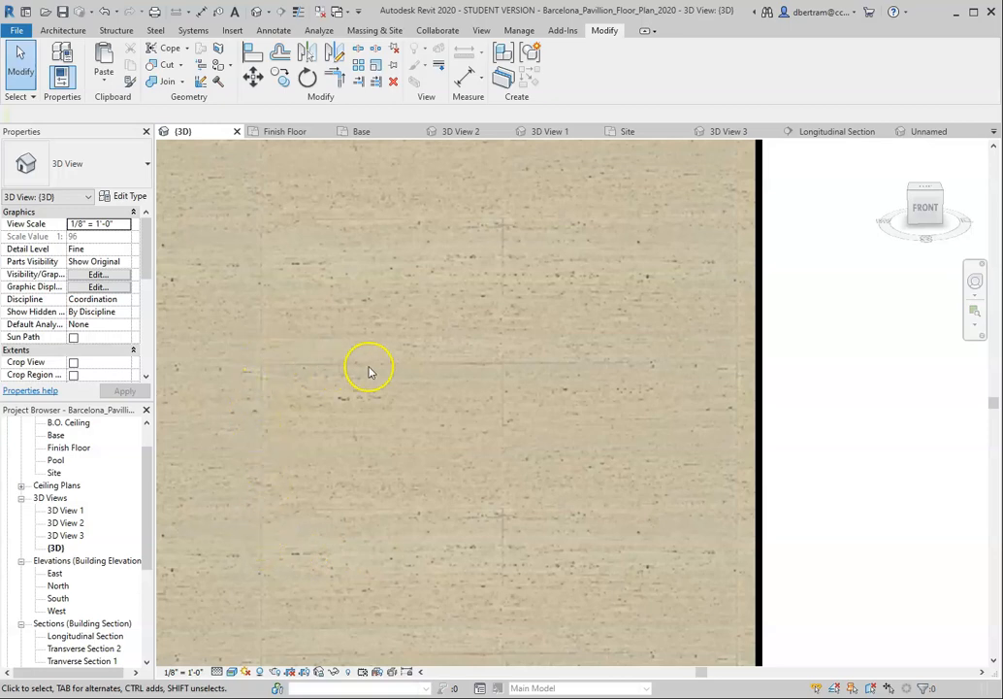
{"action": "scroll", "coordinate": [407, 379], "scroll_direction": "down", "scroll_amount": 4}
{"action": "scroll", "coordinate": [407, 387], "scroll_direction": "up", "scroll_amount": 4}
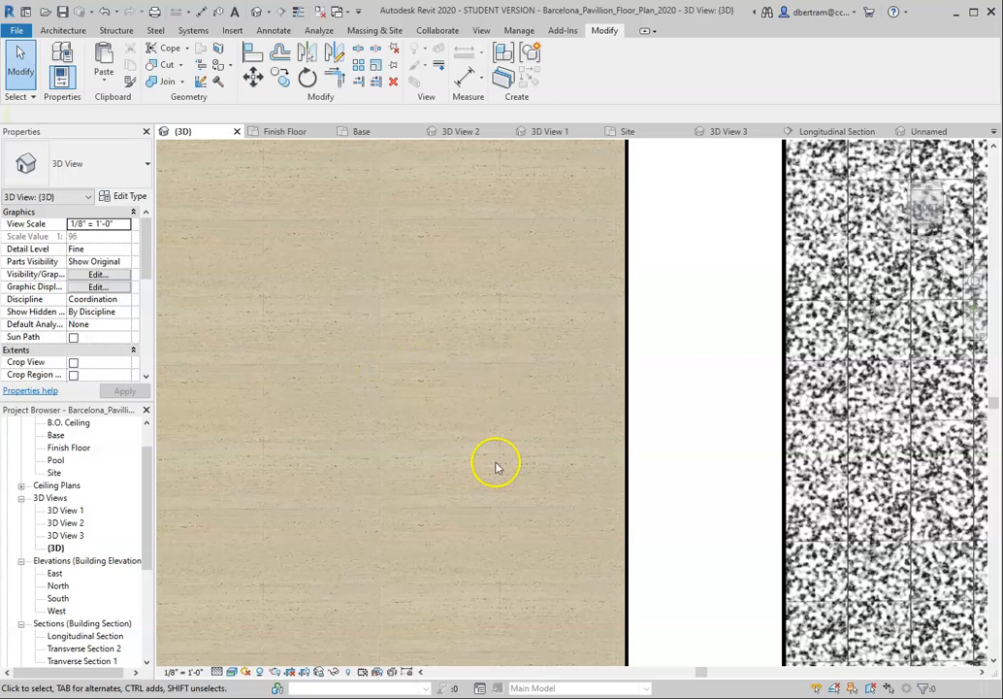
{"action": "scroll", "coordinate": [485, 422], "scroll_direction": "down", "scroll_amount": 3}
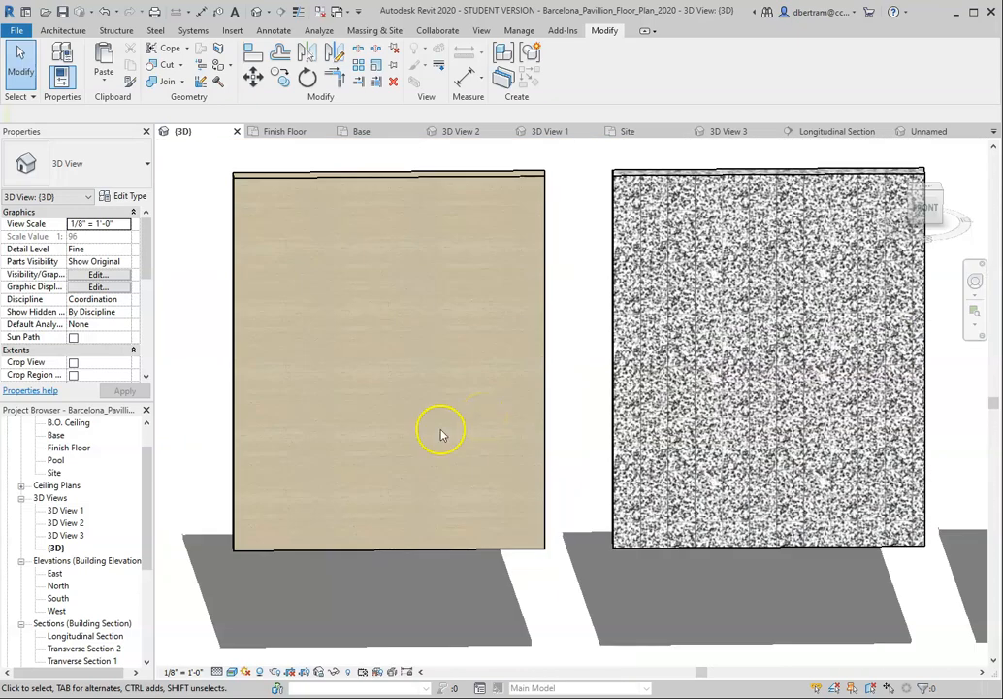
{"action": "scroll", "coordinate": [447, 431], "scroll_direction": "down", "scroll_amount": 4}
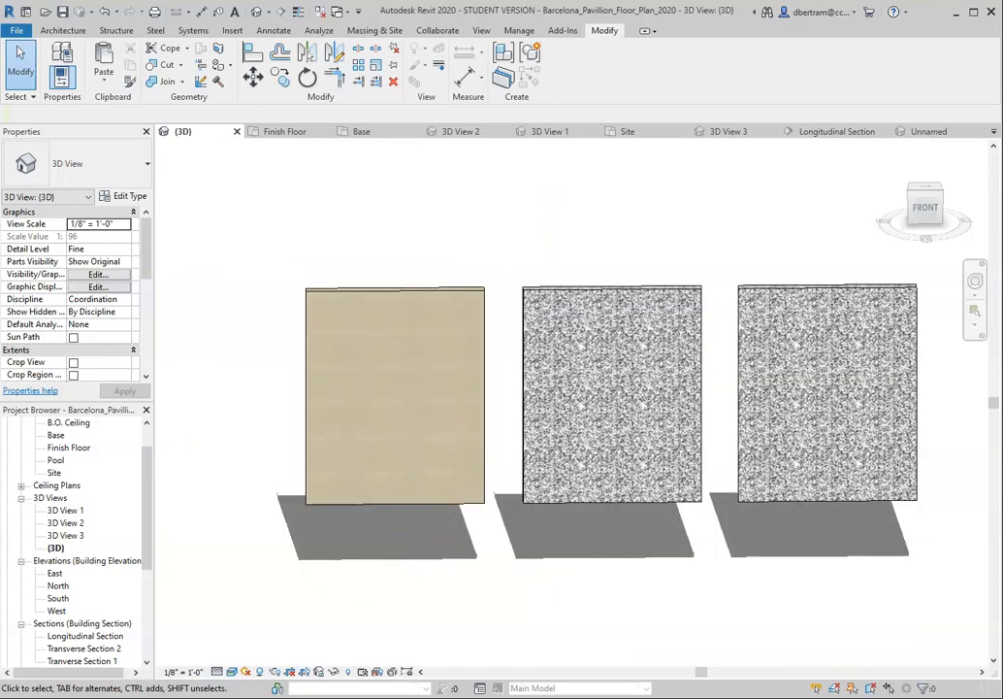
- Switch to File Explorer, open the photographer's subfolder within the barcelona pavilion Photos folder, and widen the window
{"action": "mouse_move", "coordinate": [318, 698]}
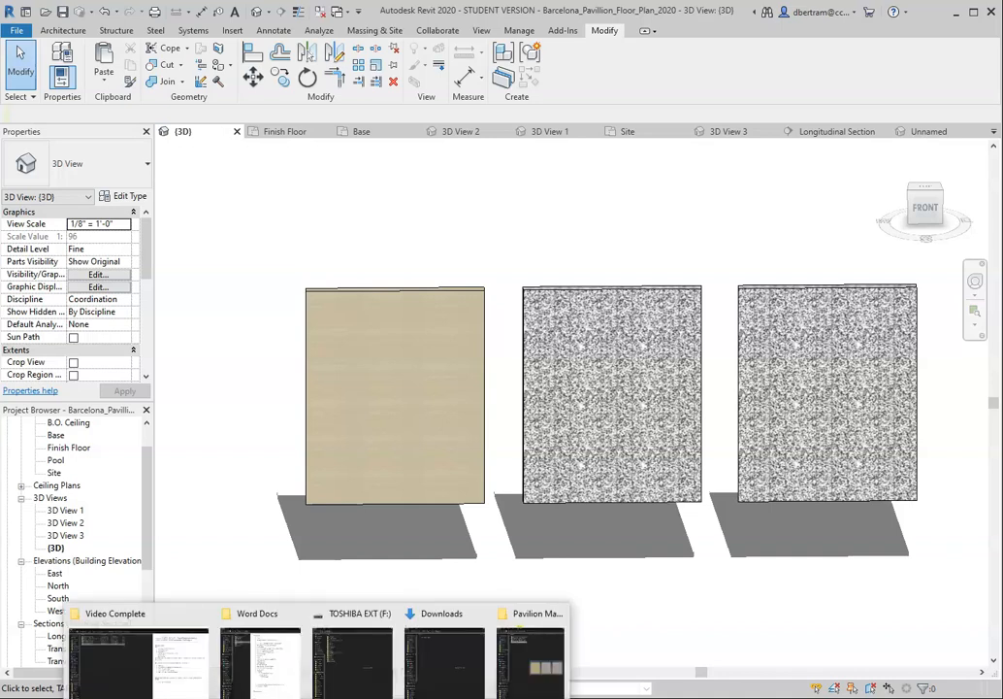
{"action": "left_click", "coordinate": [527, 663]}
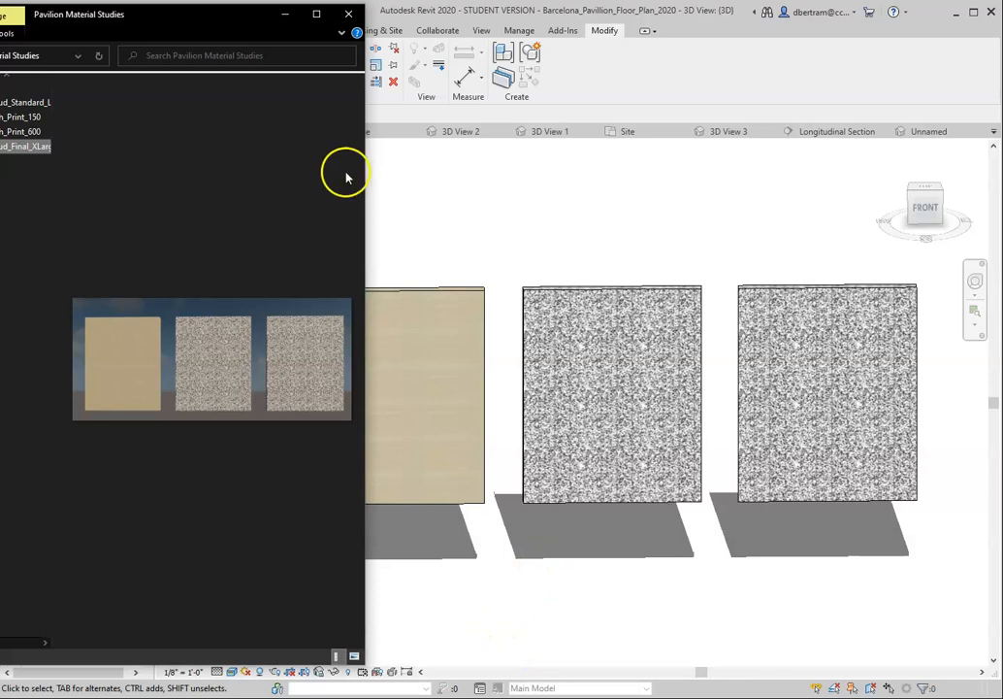
{"action": "left_click_drag", "start_coordinate": [215, 19], "coordinate": [589, 29]}
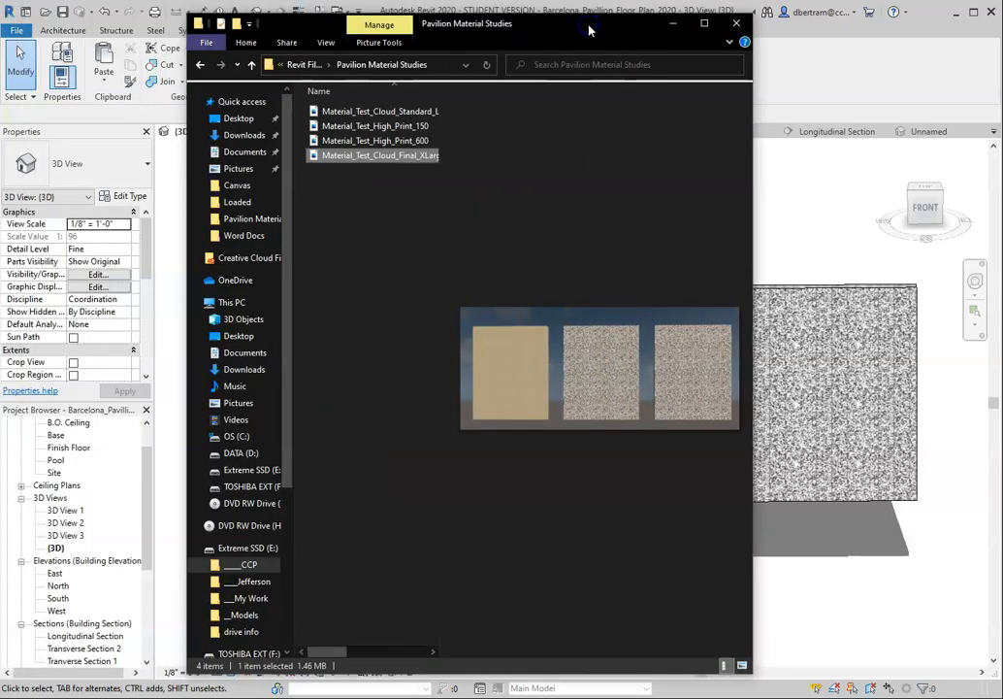
{"action": "left_click", "coordinate": [302, 64]}
{"action": "left_click", "coordinate": [303, 64]}
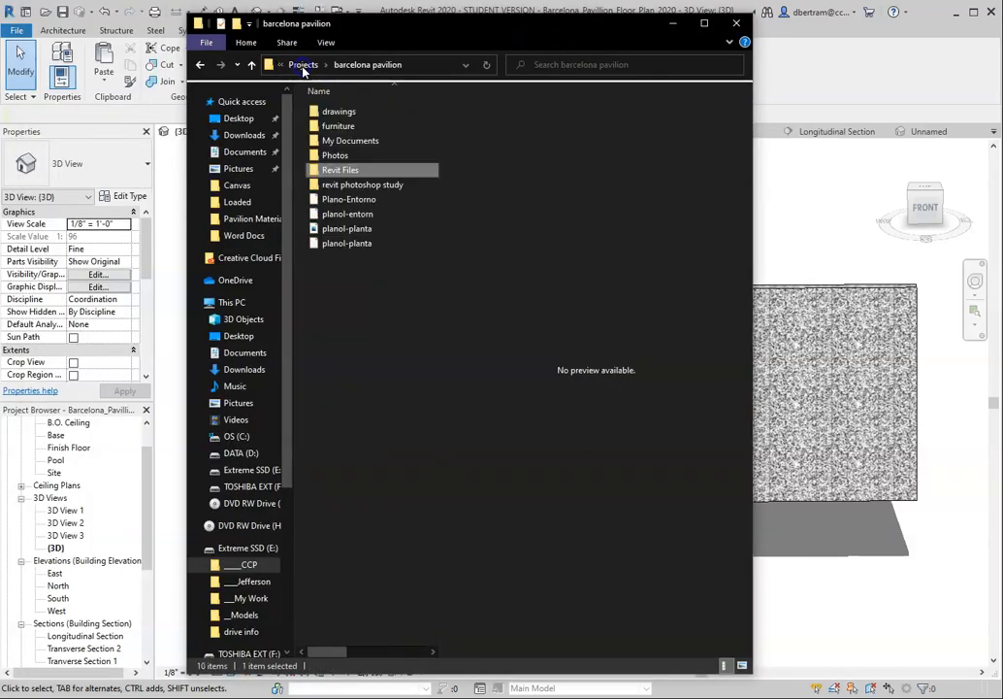
{"action": "double_click", "coordinate": [338, 155]}
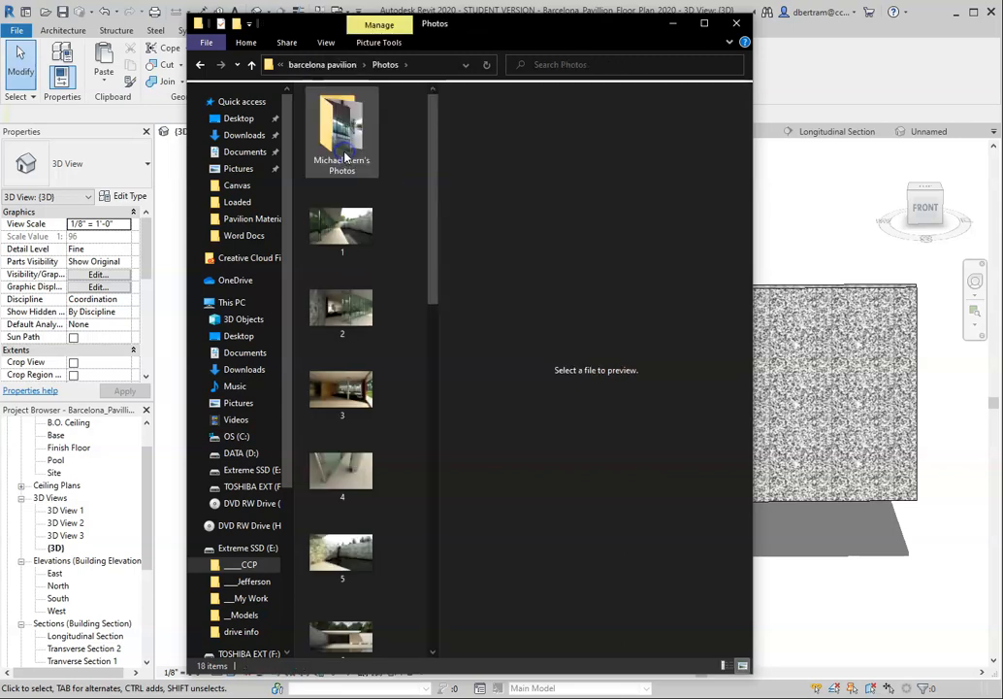
{"action": "double_click", "coordinate": [342, 153]}
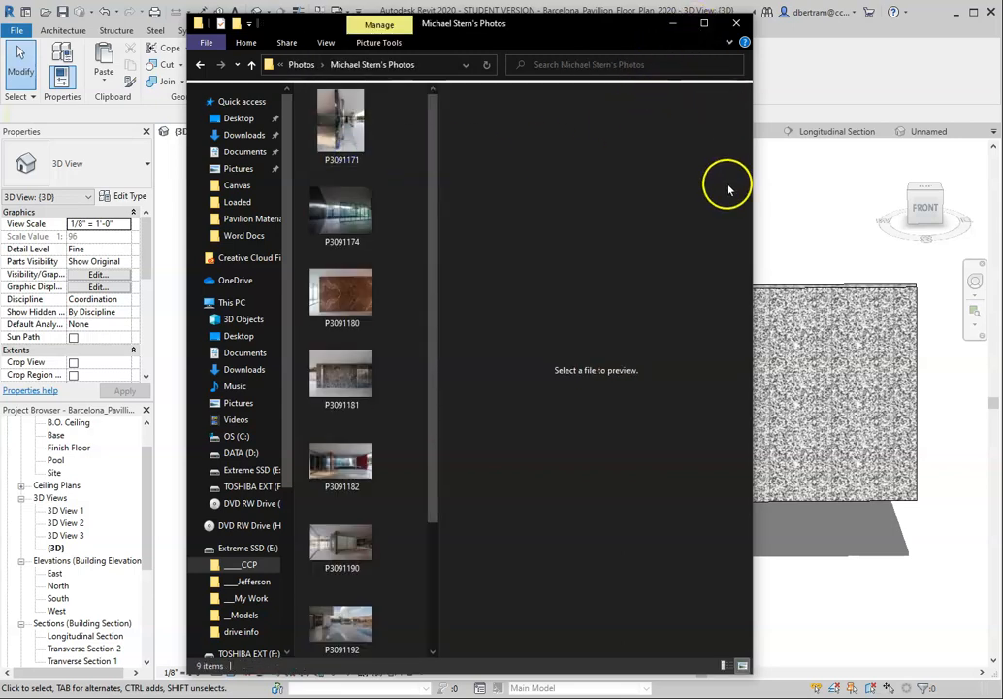
{"action": "left_click_drag", "start_coordinate": [755, 180], "coordinate": [942, 179]}
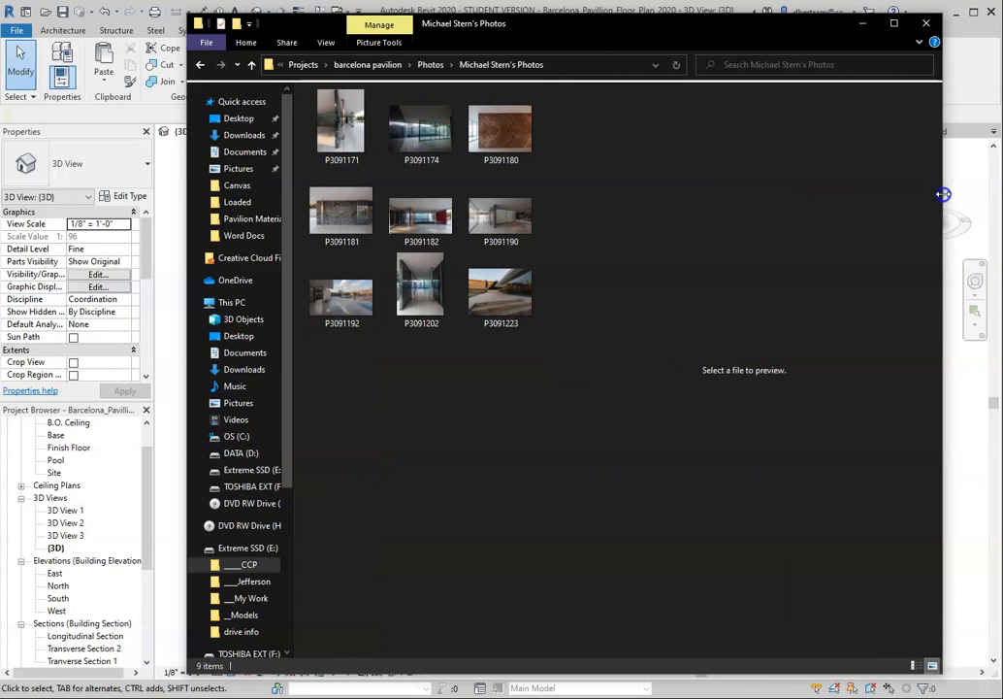
- Preview the pavilion reference photos, including P3091181, P3091171, P3091180, P3091202 and P3091223, to examine the stone walls, travertine paving and glass
{"action": "left_click", "coordinate": [352, 215]}
{"action": "left_click_drag", "start_coordinate": [189, 223], "coordinate": [2, 233]}
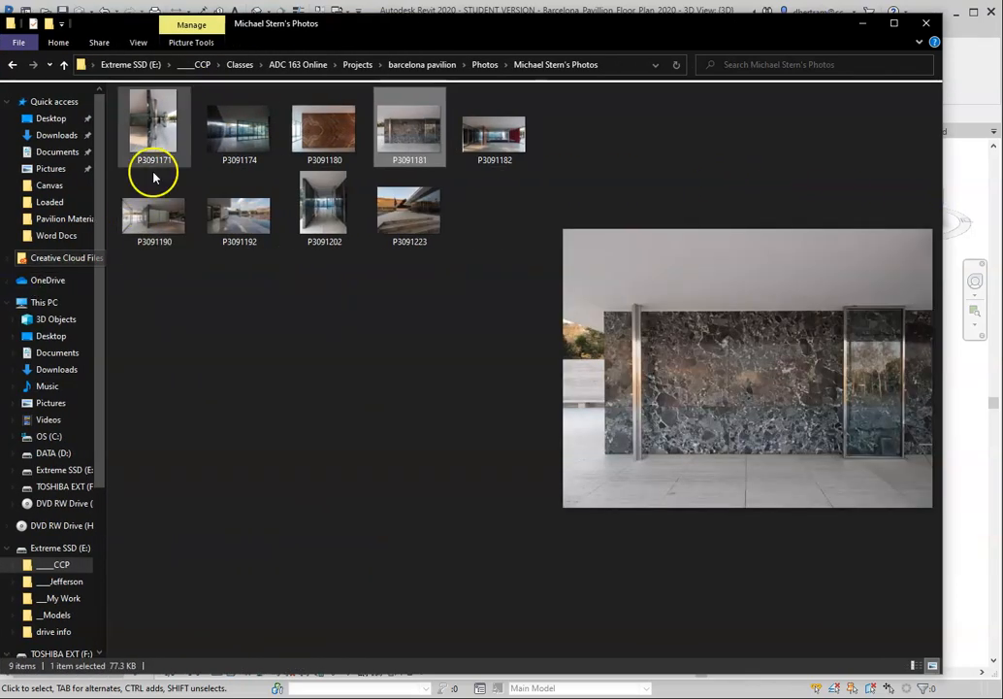
{"action": "left_click", "coordinate": [141, 140]}
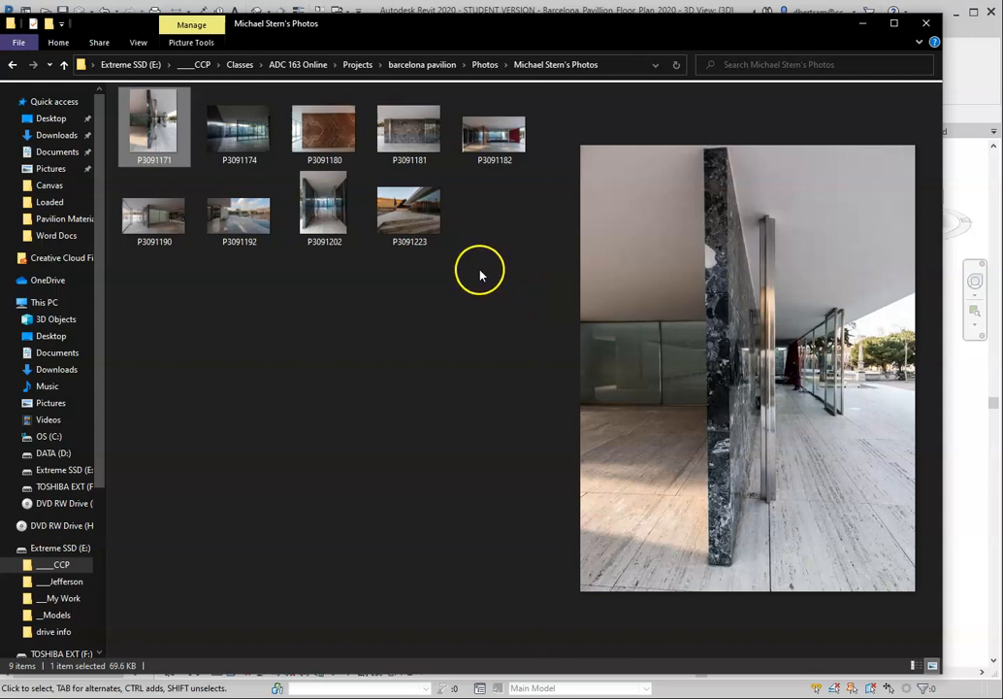
{"action": "left_click", "coordinate": [249, 132]}
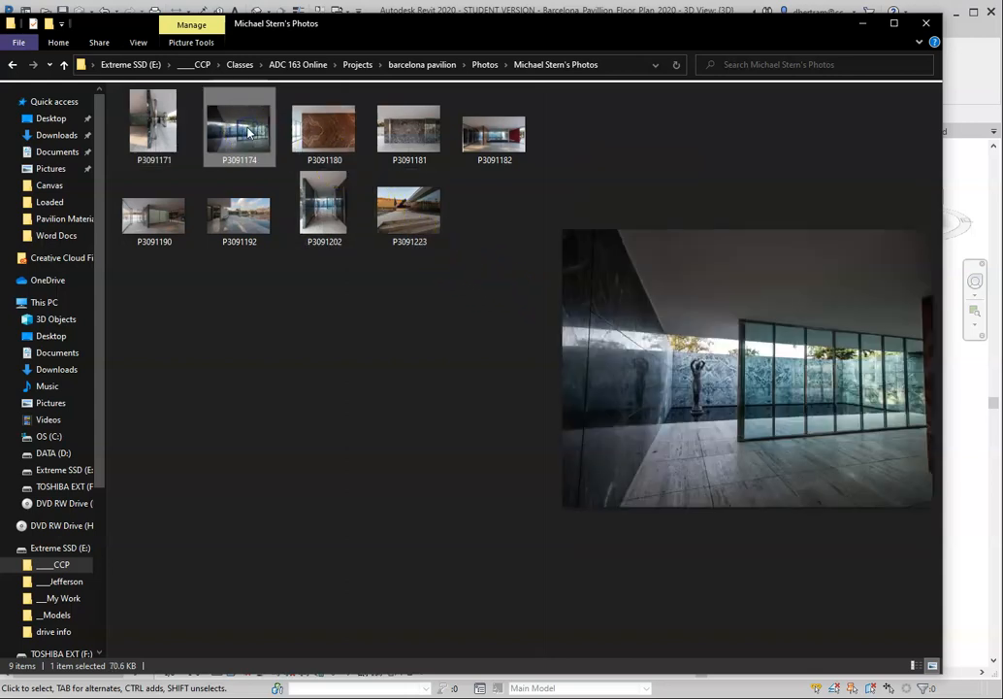
{"action": "left_click", "coordinate": [326, 131]}
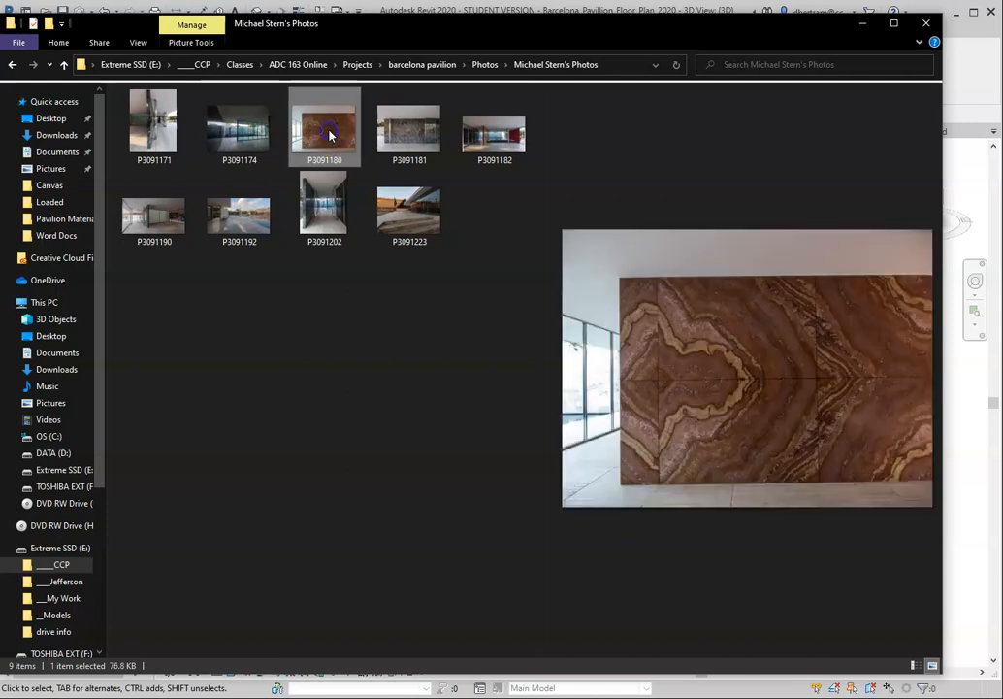
{"action": "left_click", "coordinate": [410, 206]}
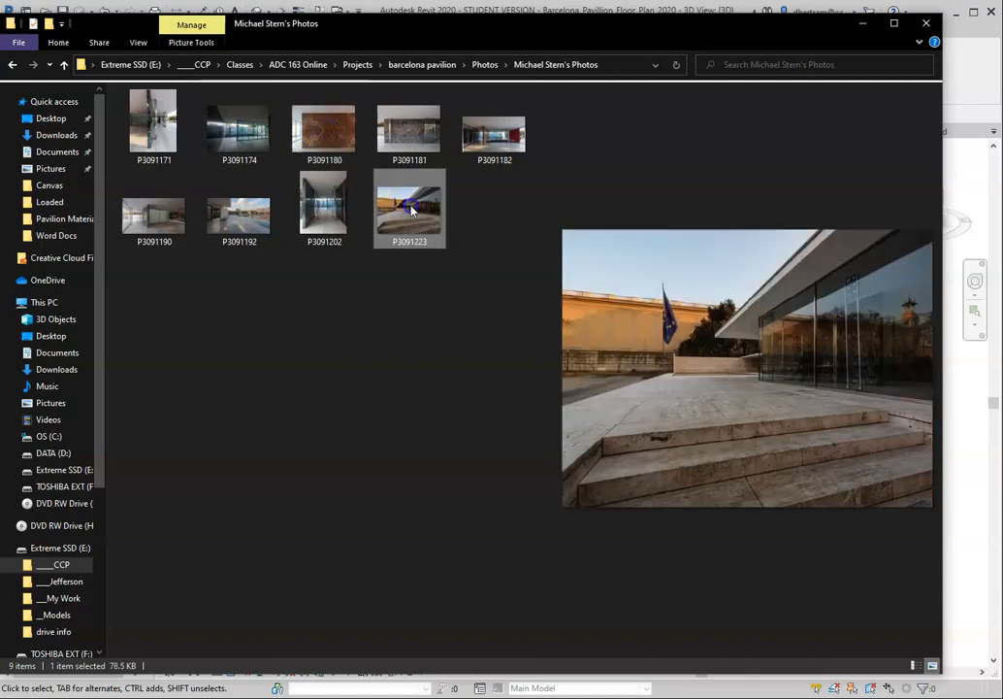
{"action": "left_click", "coordinate": [177, 229]}
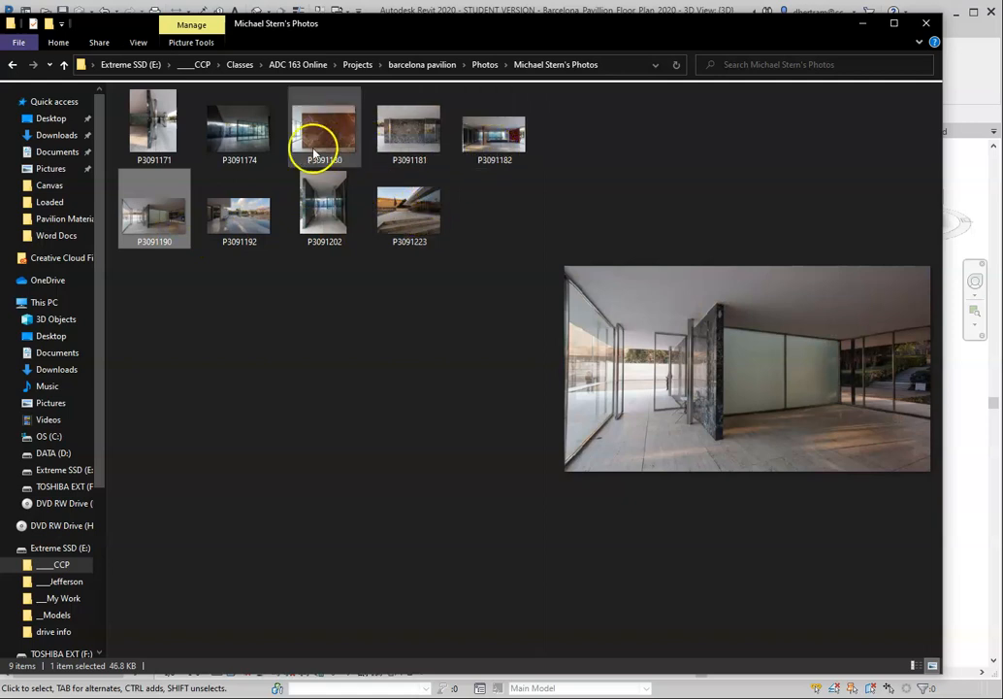
{"action": "left_click", "coordinate": [228, 126]}
{"action": "left_click", "coordinate": [151, 118]}
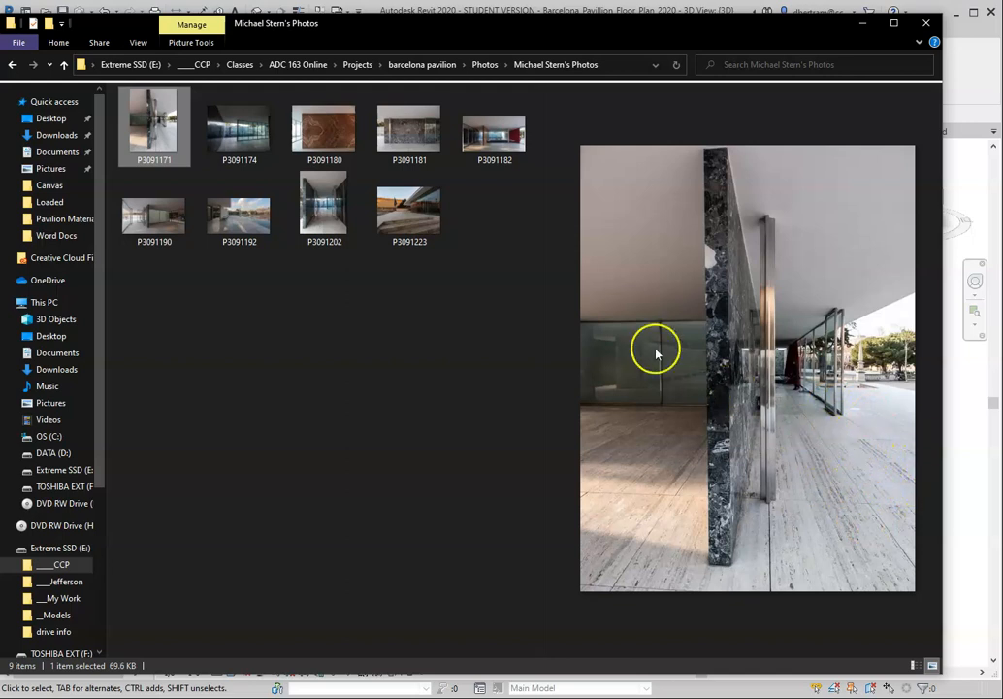
{"action": "left_click", "coordinate": [348, 231]}
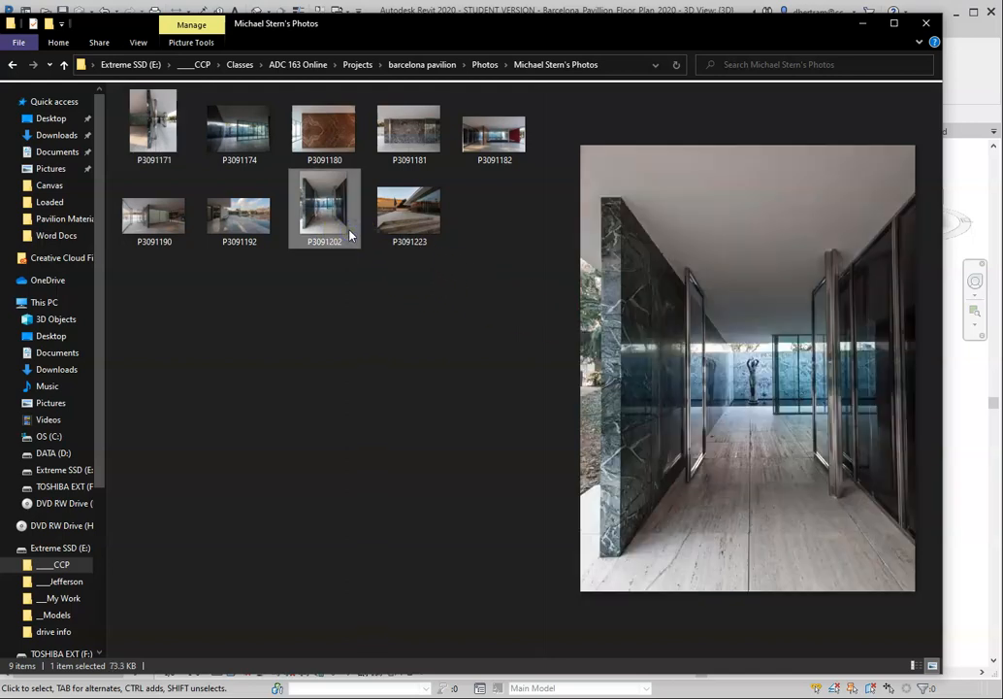
{"action": "left_click", "coordinate": [412, 223]}
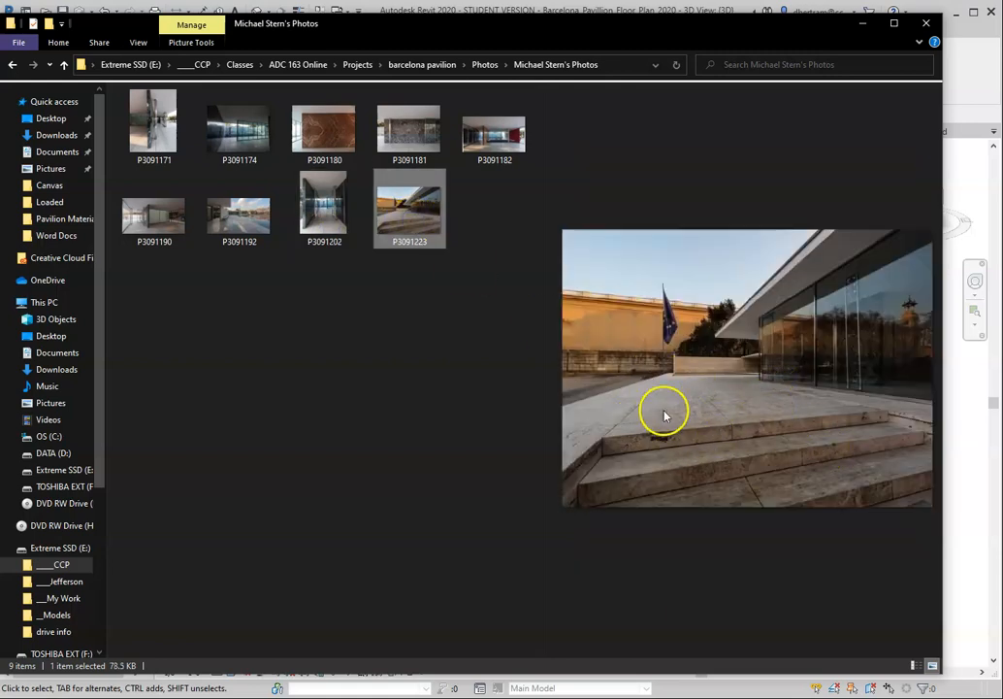
- Preview photos P3091202, P3091192 and P3091181, and enlarge P3091181 to examine the dark stone wall's veining and panel joints
{"action": "left_click", "coordinate": [347, 238]}
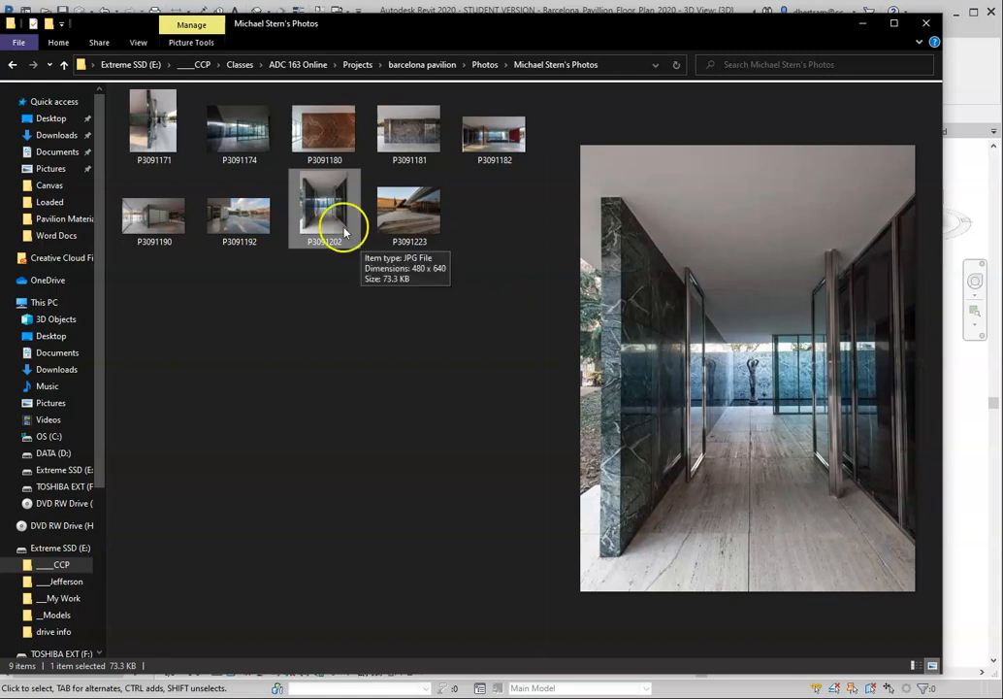
{"action": "left_click", "coordinate": [231, 223]}
{"action": "left_click", "coordinate": [409, 132]}
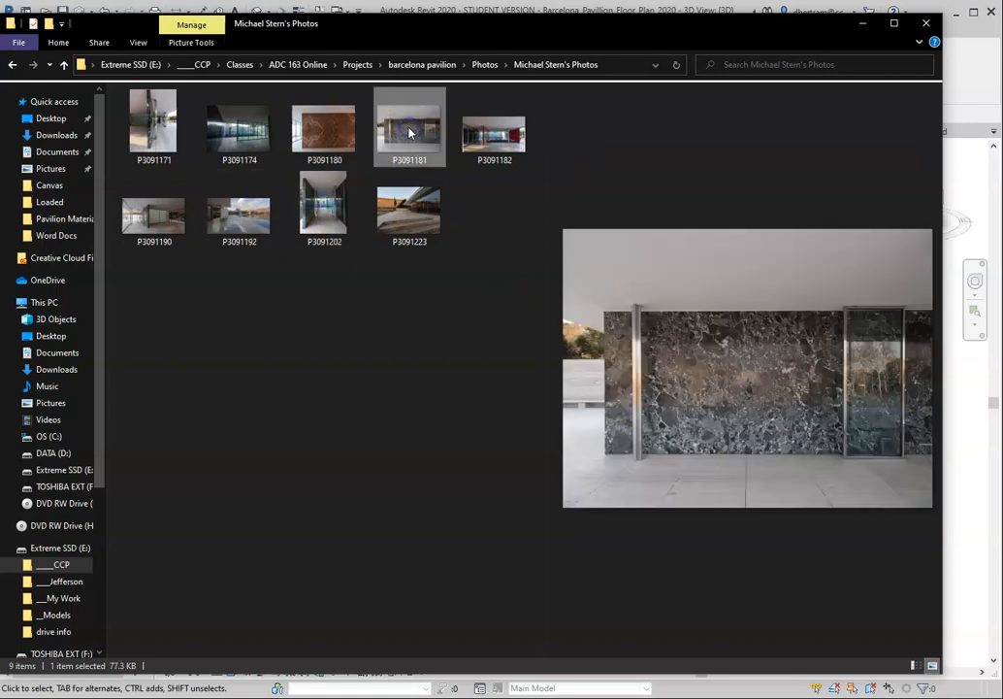
{"action": "left_click", "coordinate": [420, 146]}
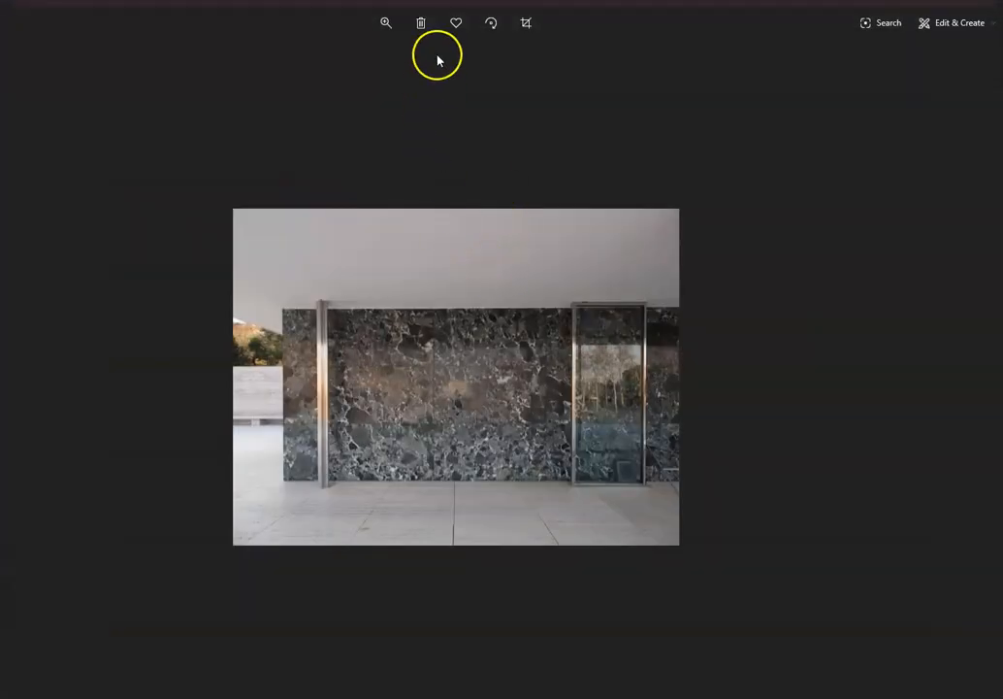
{"action": "left_click", "coordinate": [370, 29]}
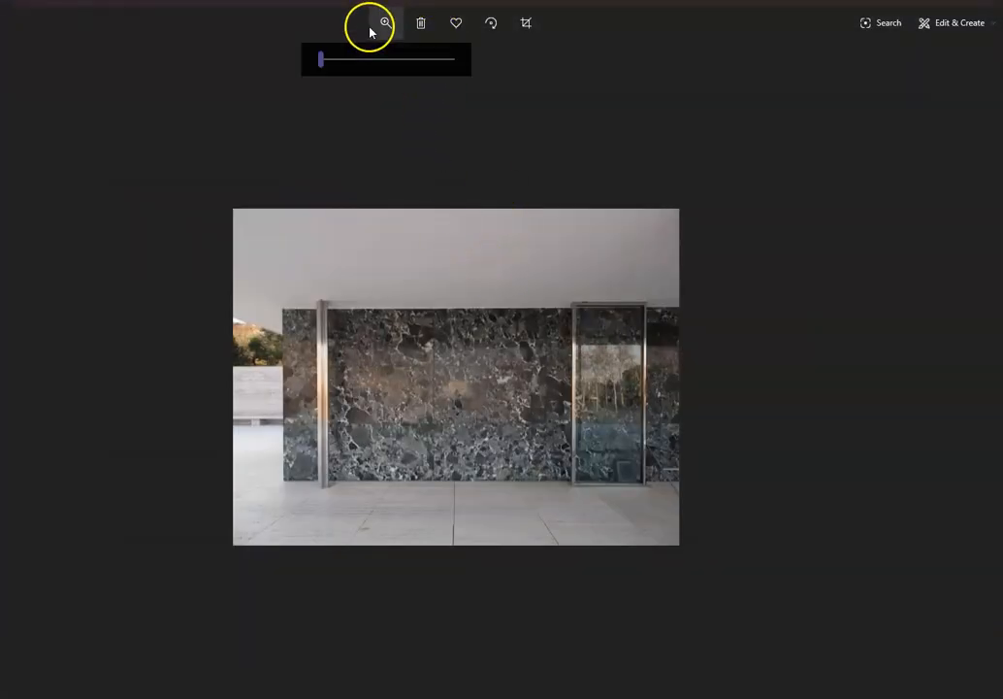
{"action": "left_click_drag", "start_coordinate": [324, 60], "coordinate": [393, 66]}
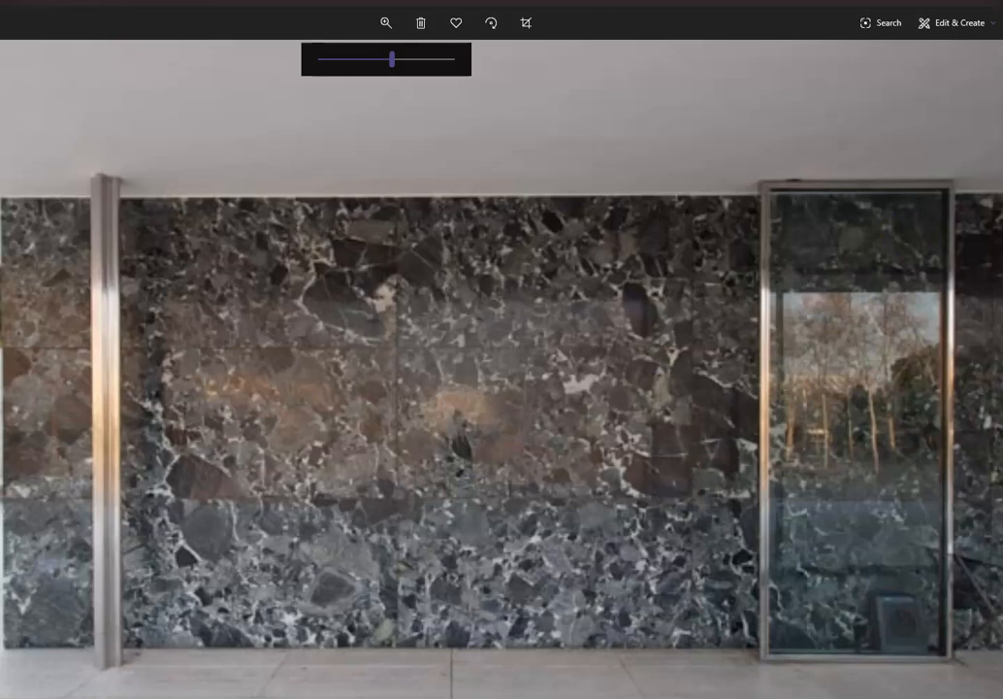
{"action": "left_click", "coordinate": [999, 3]}
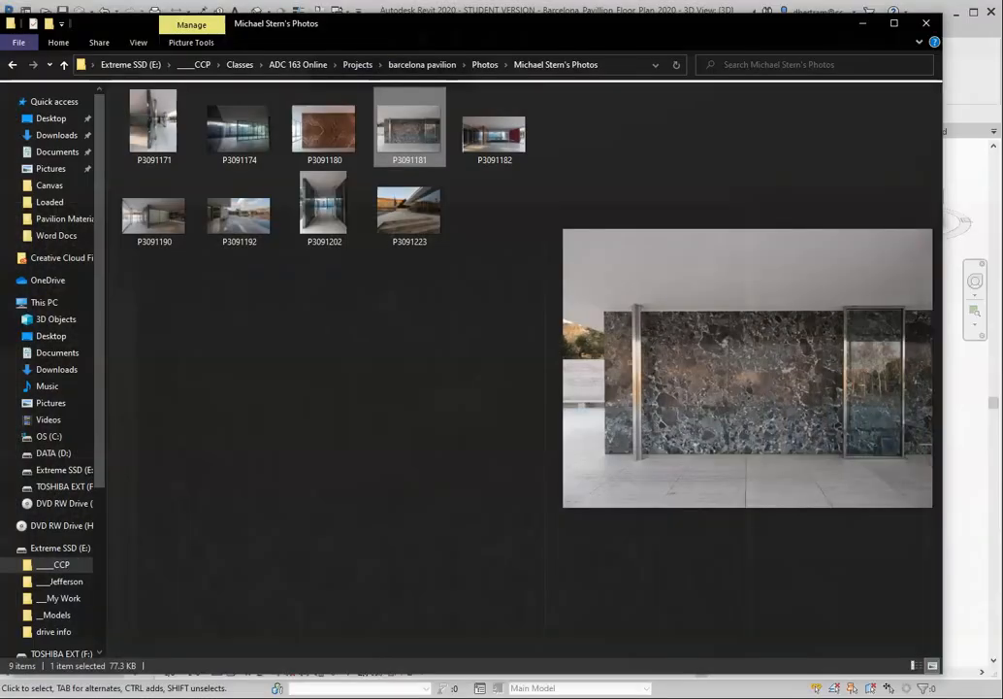
- Return to the Revit 3D view and check the wall type assigned to each of the four test walls
{"action": "left_click", "coordinate": [863, 24]}
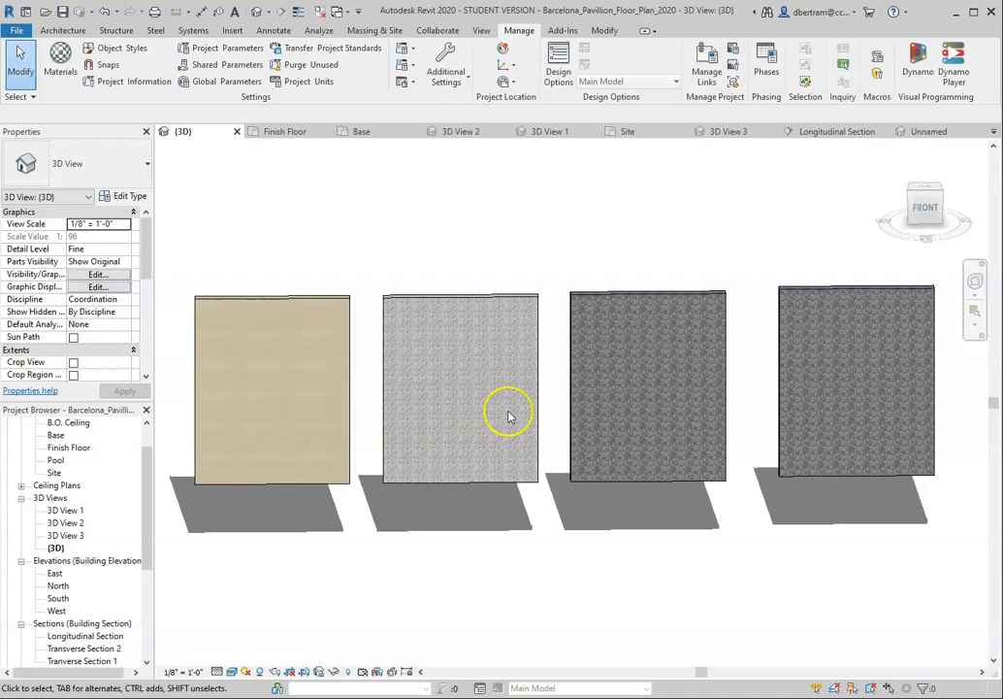
{"action": "scroll", "coordinate": [509, 414], "scroll_direction": "down", "scroll_amount": 3}
{"action": "scroll", "coordinate": [495, 407], "scroll_direction": "up", "scroll_amount": 3}
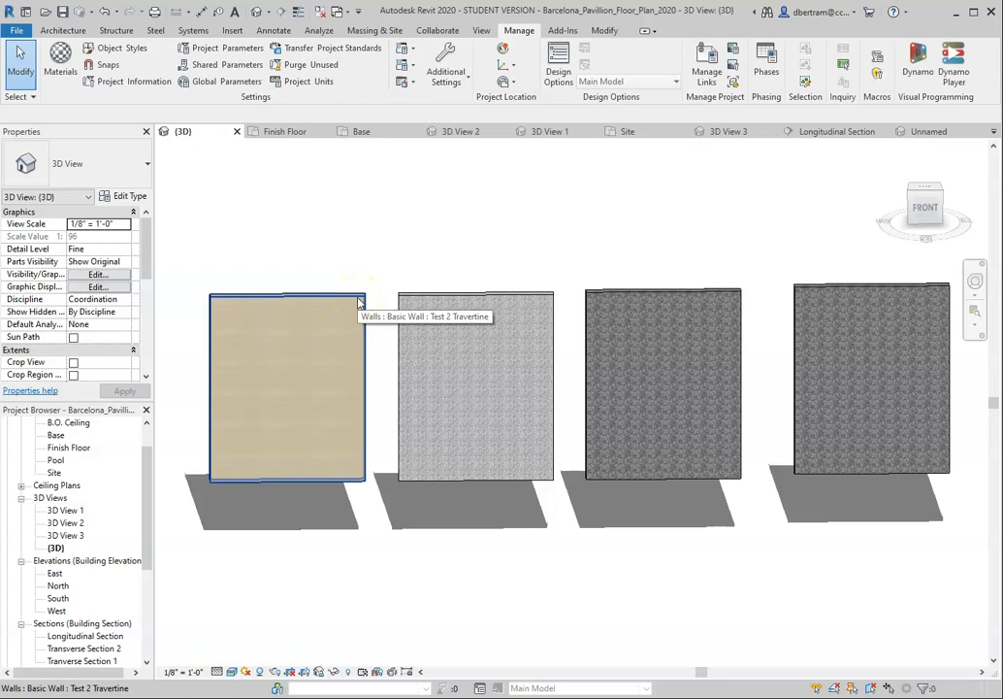
{"action": "left_click", "coordinate": [394, 263]}
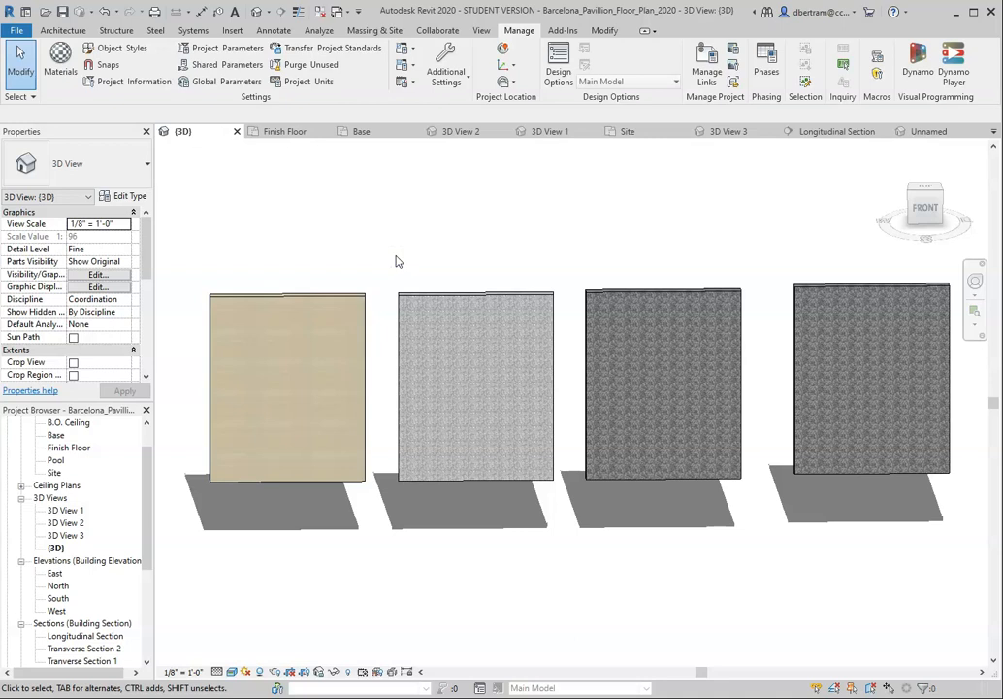
{"action": "left_click", "coordinate": [336, 295]}
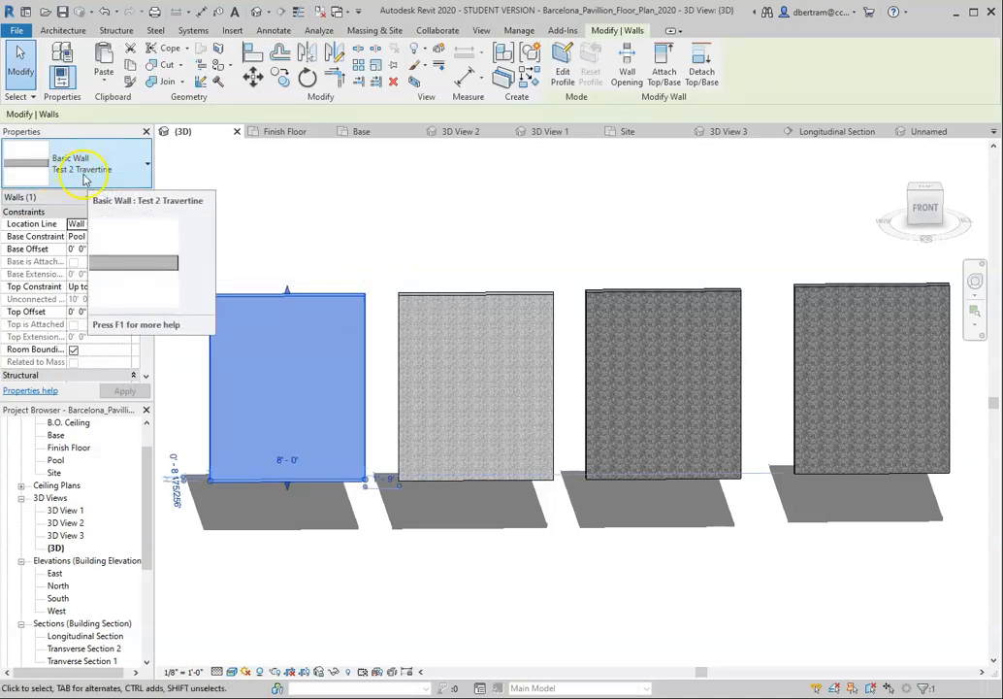
{"action": "left_click", "coordinate": [478, 269]}
{"action": "left_click", "coordinate": [473, 294]}
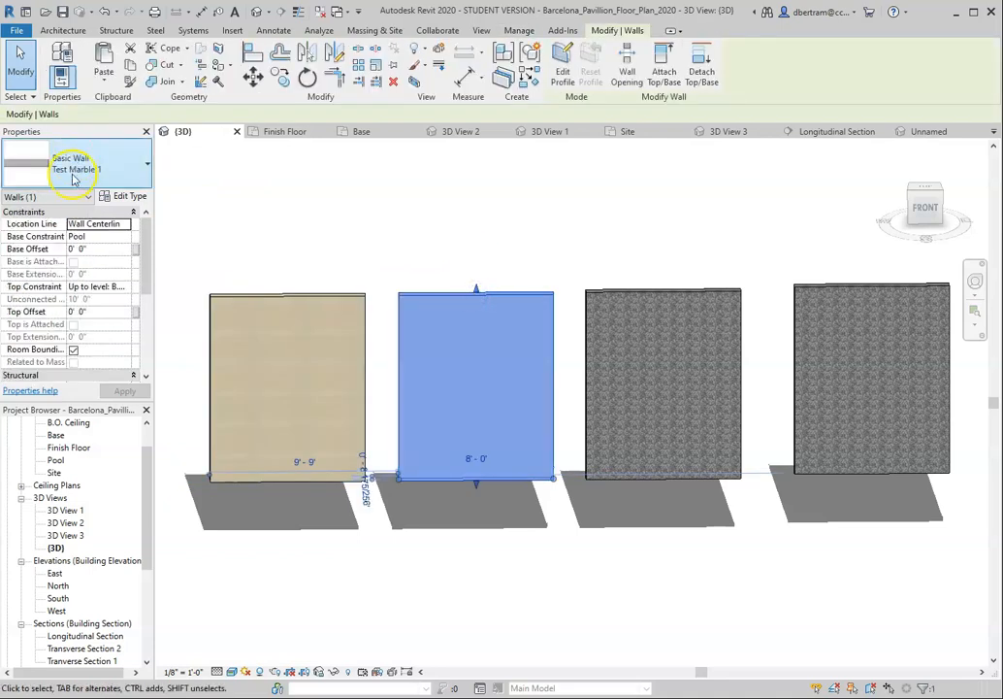
{"action": "left_click", "coordinate": [619, 301]}
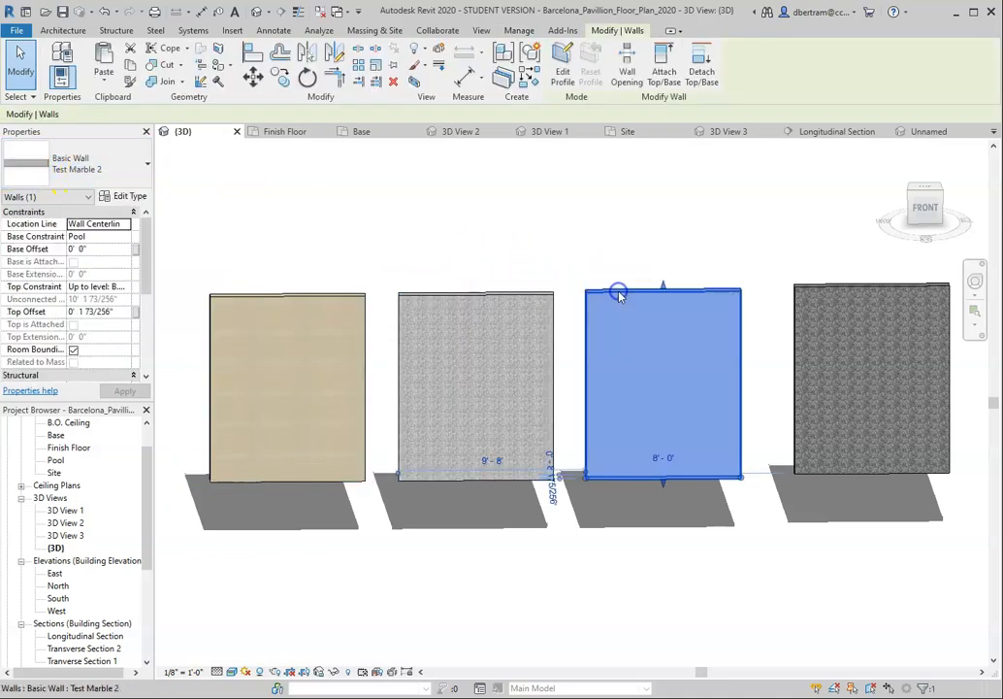
{"action": "left_click", "coordinate": [820, 293]}
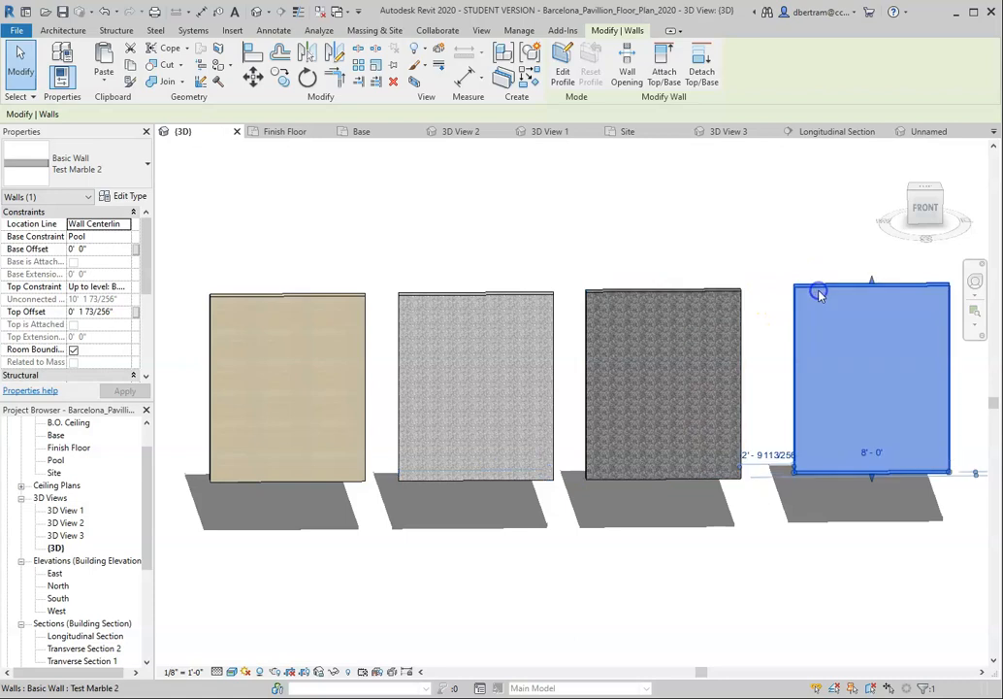
- Duplicate the Test Marble 2 wall type as Test Marble 3 for the fourth test wall
{"action": "middle_click_drag", "start_coordinate": [814, 289], "coordinate": [708, 355], "text": "shift"}
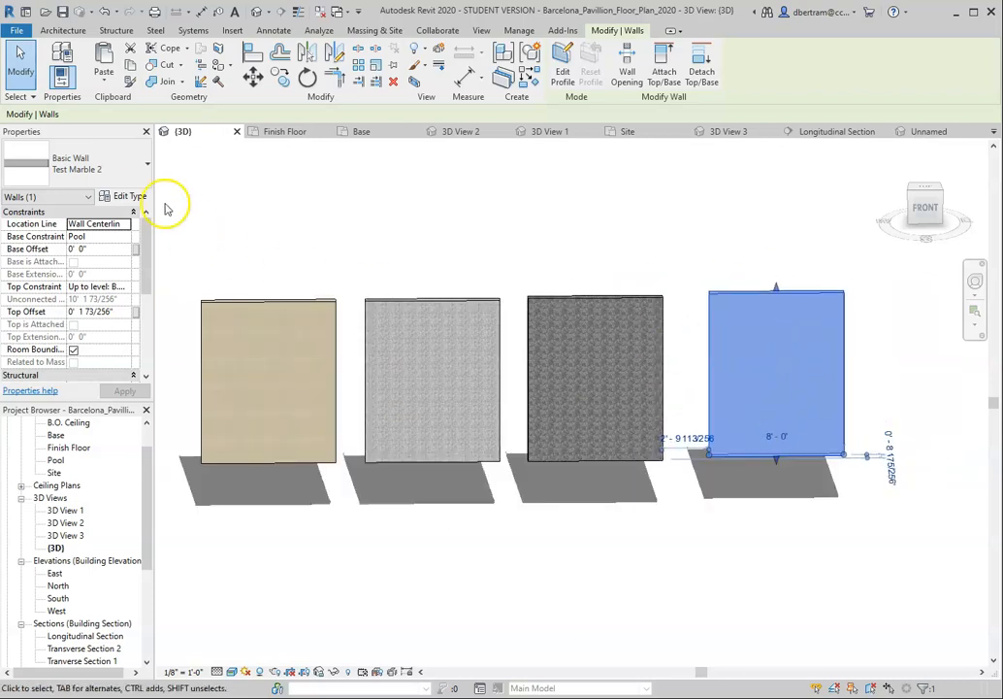
{"action": "left_click", "coordinate": [136, 196]}
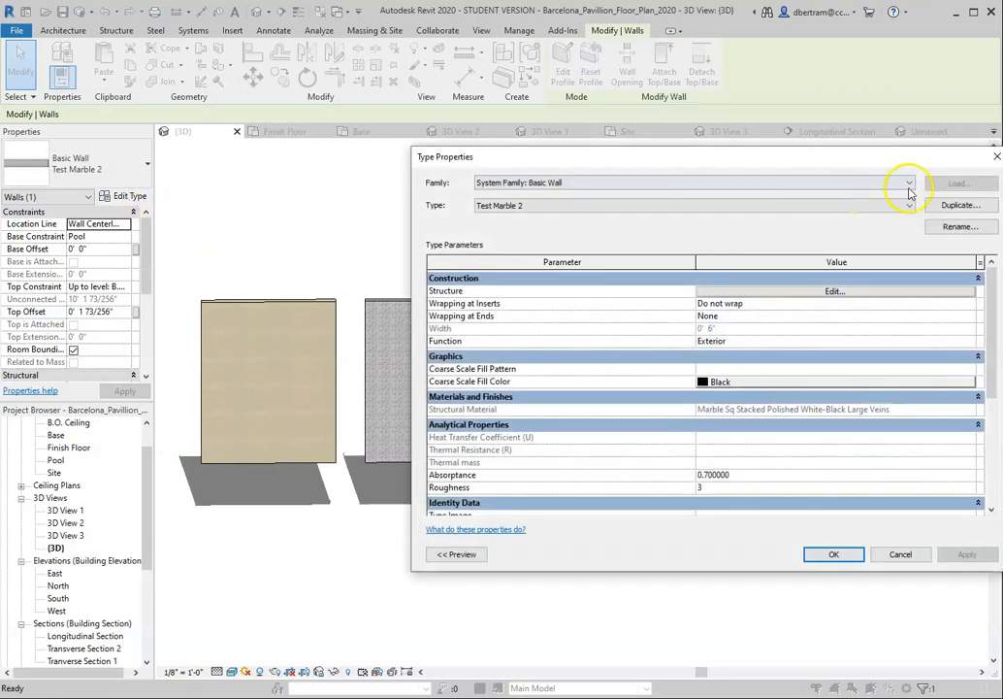
{"action": "left_click", "coordinate": [979, 205]}
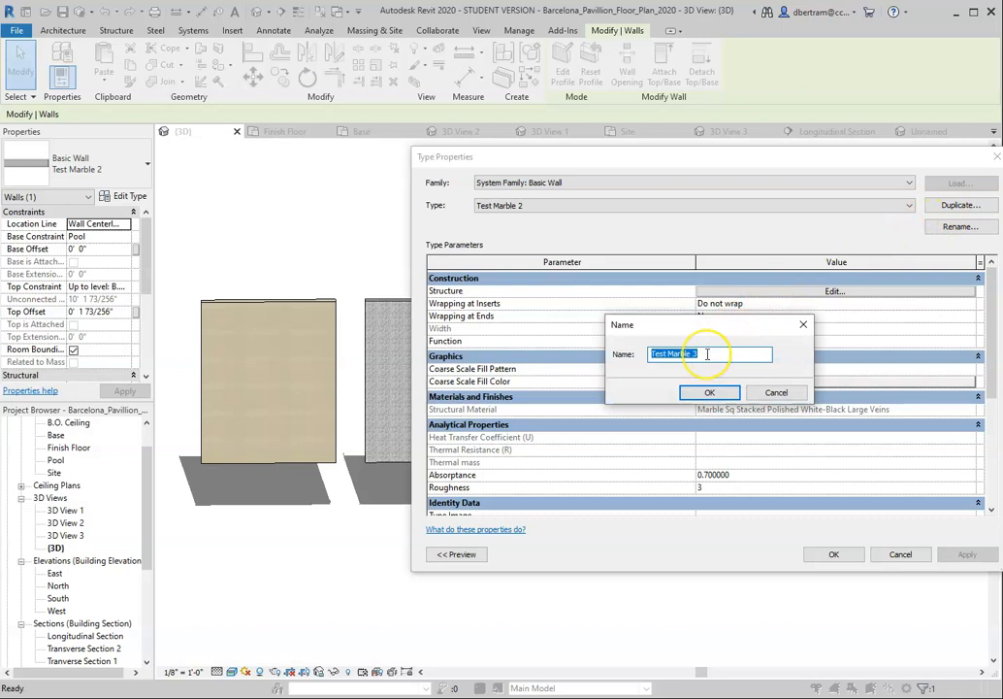
{"action": "left_click", "coordinate": [699, 397]}
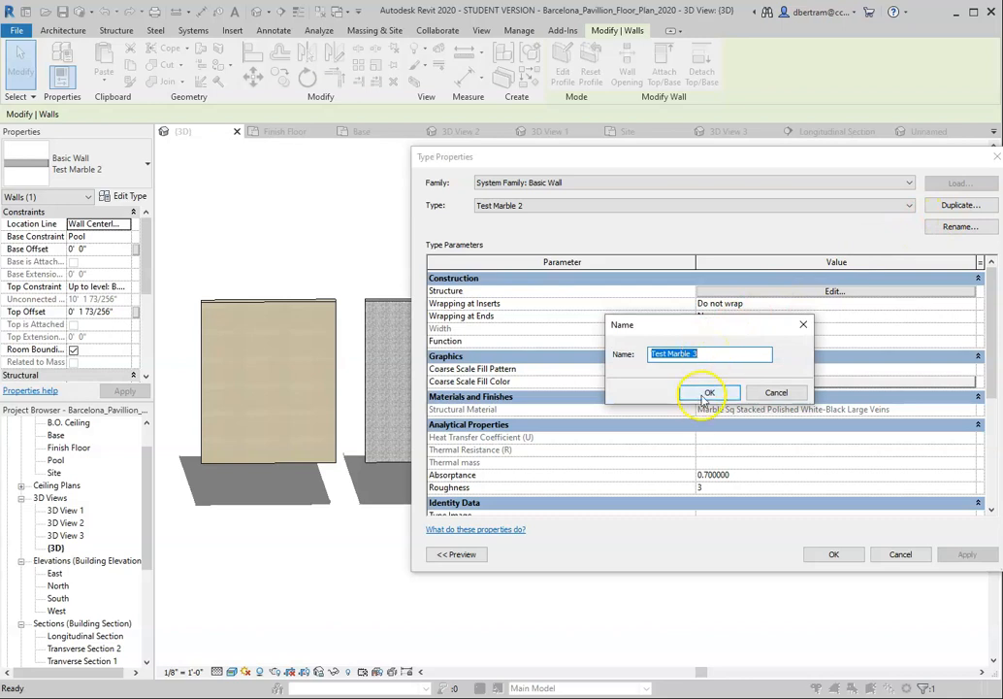
{"action": "left_click", "coordinate": [834, 555]}
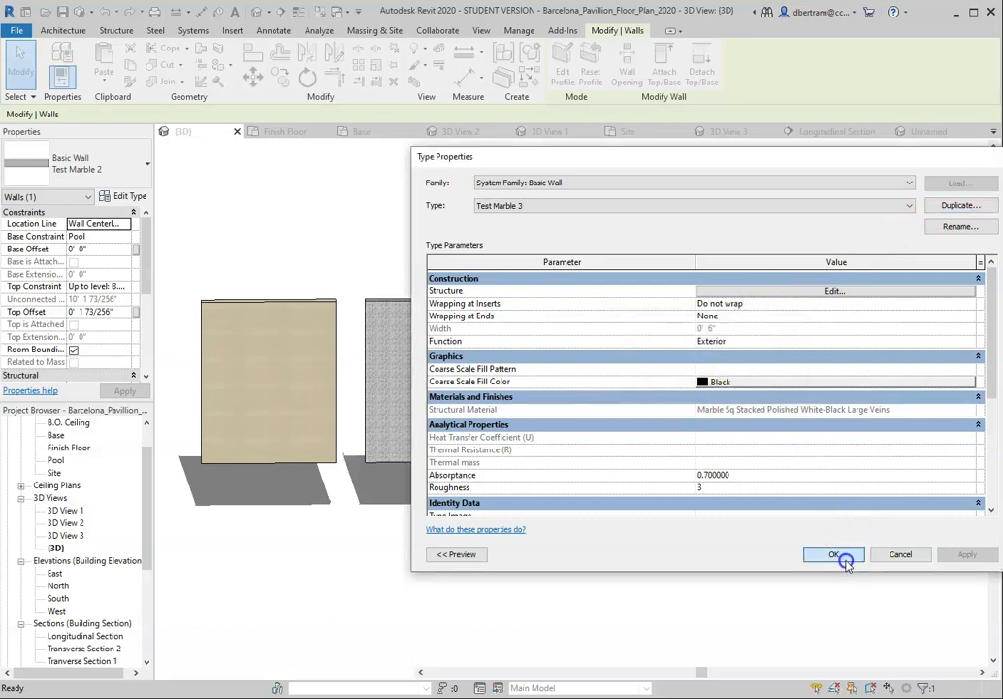
{"action": "left_click", "coordinate": [823, 561]}
- Compare the wall types of the third and fourth test walls, and clear the selection
{"action": "left_click", "coordinate": [823, 294]}
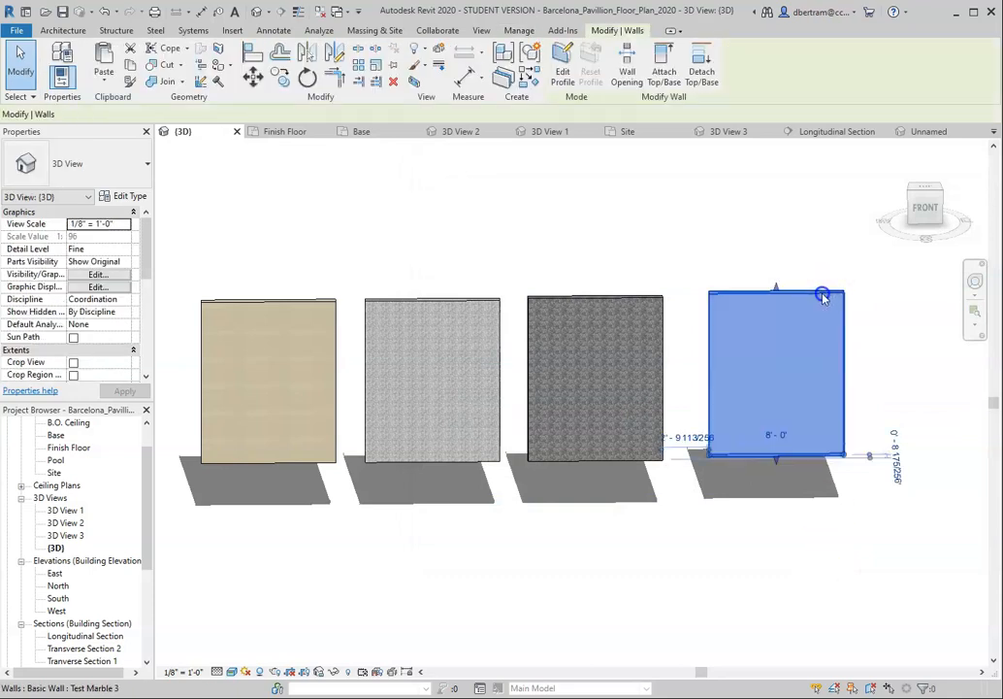
{"action": "left_click", "coordinate": [656, 298]}
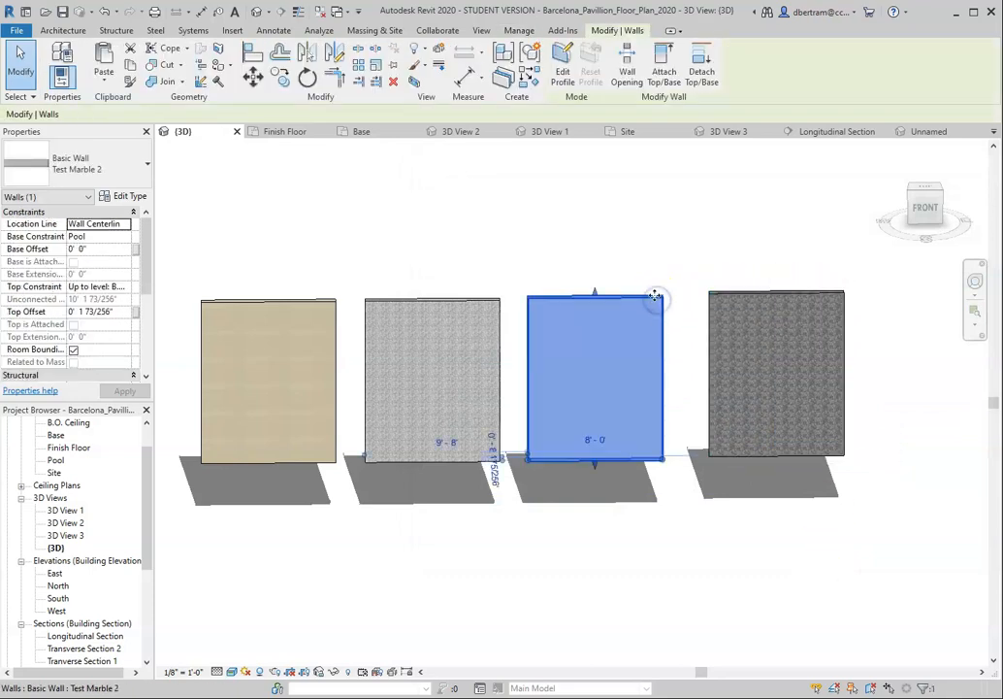
{"action": "left_click", "coordinate": [632, 242]}
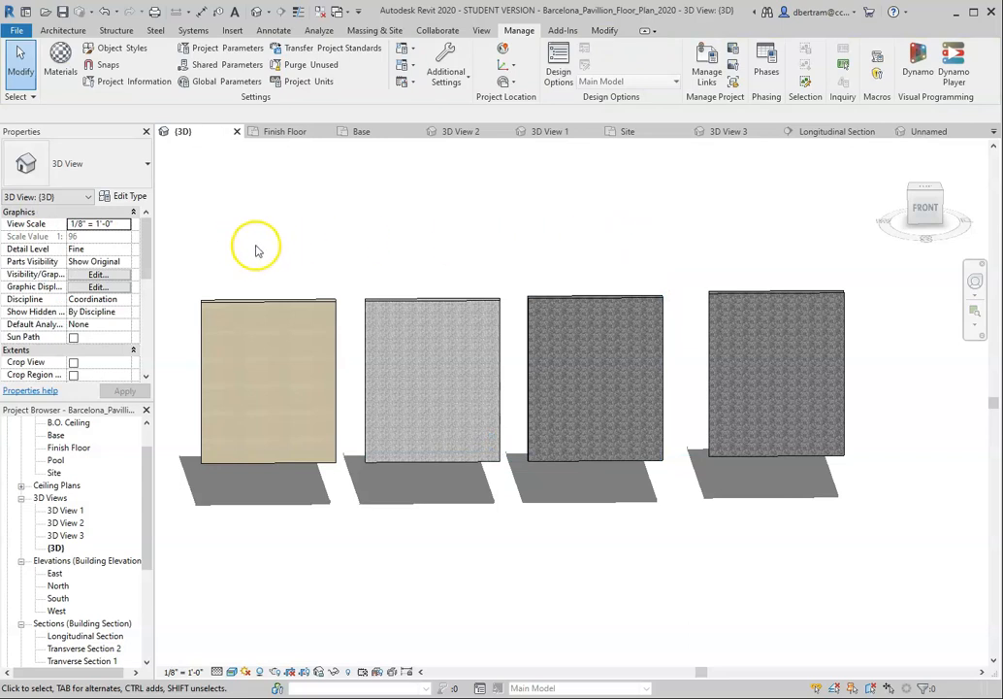
- Check the floor type used for the pavilion's large roof slab
{"action": "scroll", "coordinate": [436, 253], "scroll_direction": "down", "scroll_amount": 6}
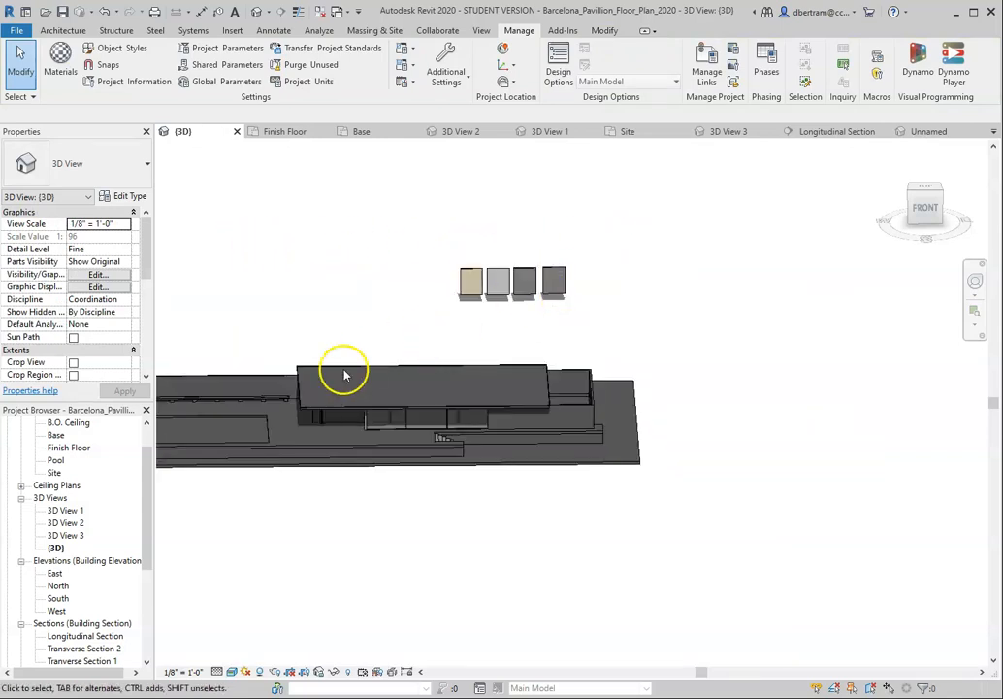
{"action": "scroll", "coordinate": [345, 374], "scroll_direction": "up", "scroll_amount": 5}
{"action": "scroll", "coordinate": [553, 336], "scroll_direction": "down", "scroll_amount": 2}
{"action": "scroll", "coordinate": [513, 425], "scroll_direction": "up", "scroll_amount": 4}
{"action": "scroll", "coordinate": [532, 420], "scroll_direction": "down", "scroll_amount": 3}
{"action": "scroll", "coordinate": [548, 412], "scroll_direction": "up", "scroll_amount": 3}
{"action": "scroll", "coordinate": [553, 409], "scroll_direction": "down", "scroll_amount": 3}
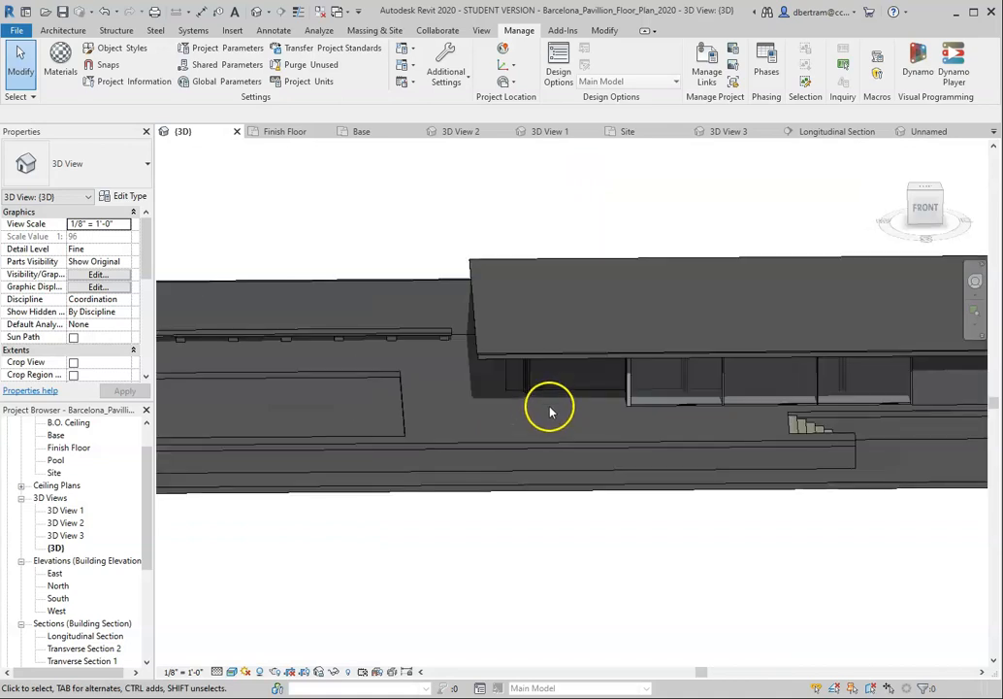
{"action": "left_click", "coordinate": [569, 355]}
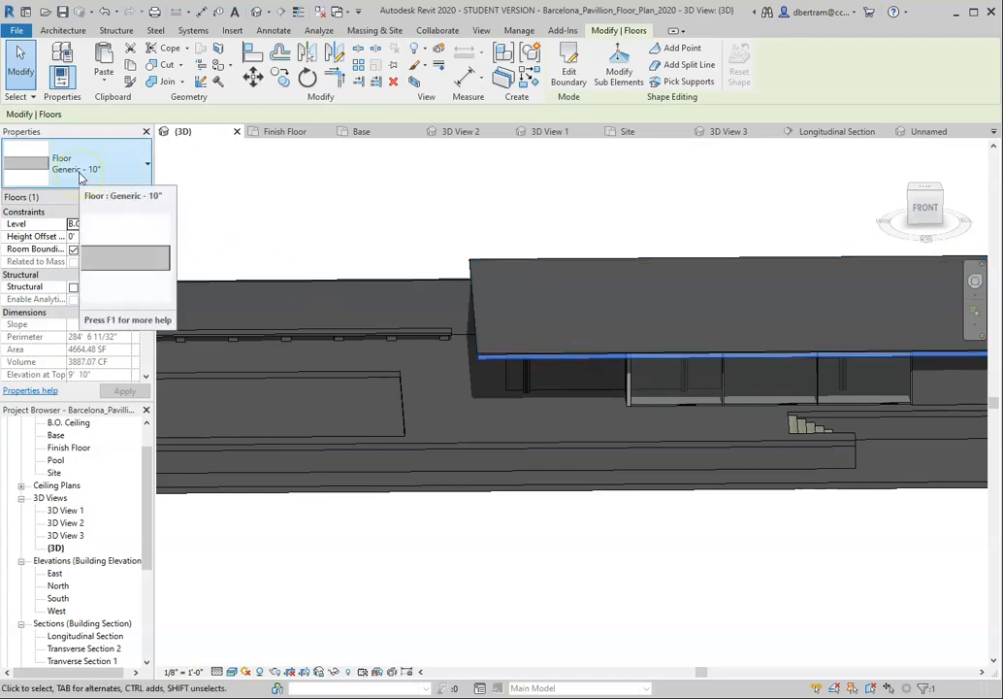
{"action": "middle_click_drag", "start_coordinate": [286, 197], "coordinate": [595, 260], "text": "shift"}
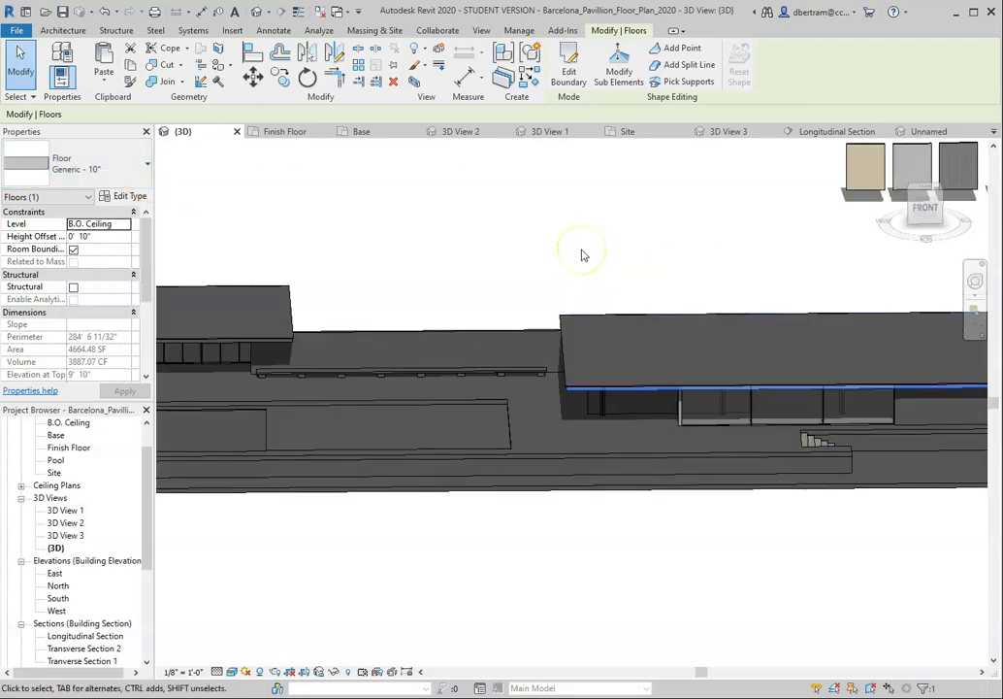
- Compare the floor types of the small building's roof slab and the large roof slab
{"action": "left_click", "coordinate": [452, 248]}
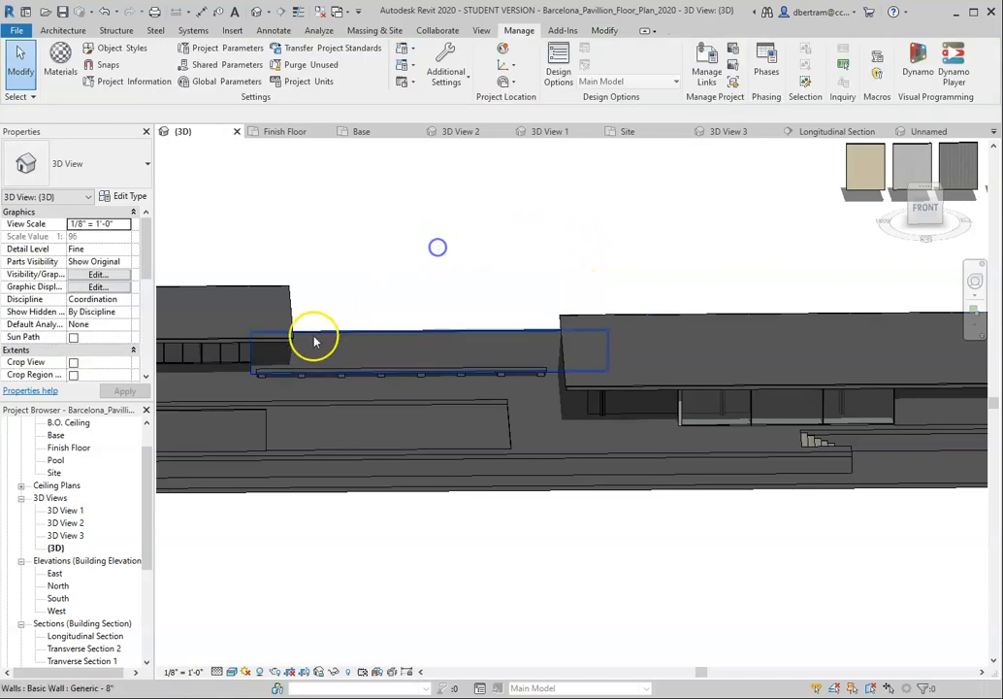
{"action": "left_click", "coordinate": [279, 345]}
{"action": "left_click", "coordinate": [285, 337]}
{"action": "left_click", "coordinate": [585, 392]}
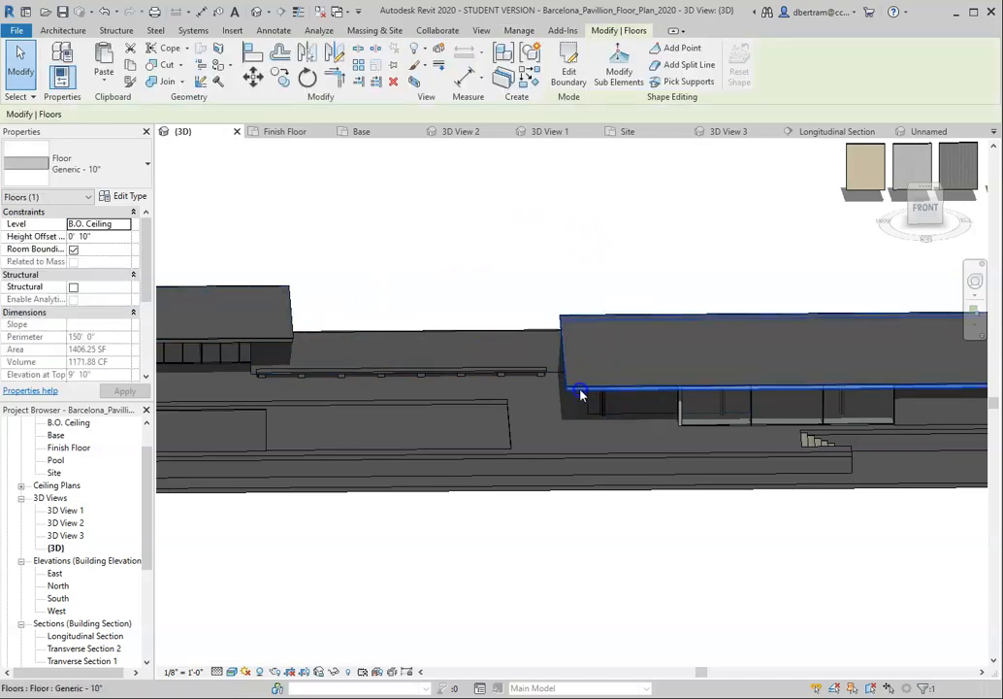
{"action": "left_click", "coordinate": [519, 279]}
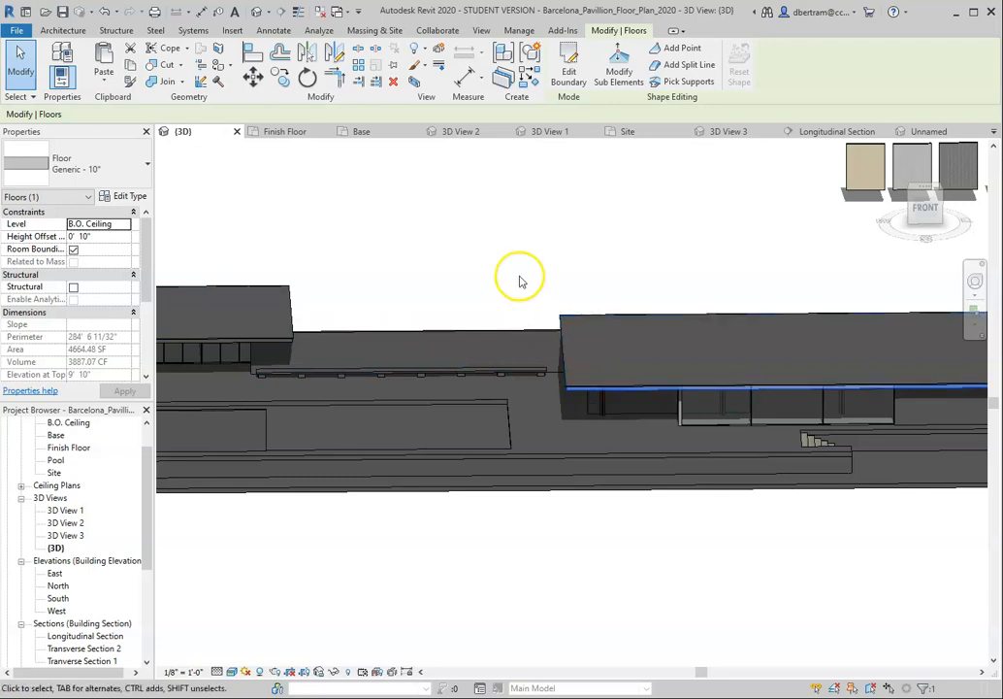
- Check the types of the main podium floor and of the wall in front of the large pool
{"action": "left_click", "coordinate": [506, 392]}
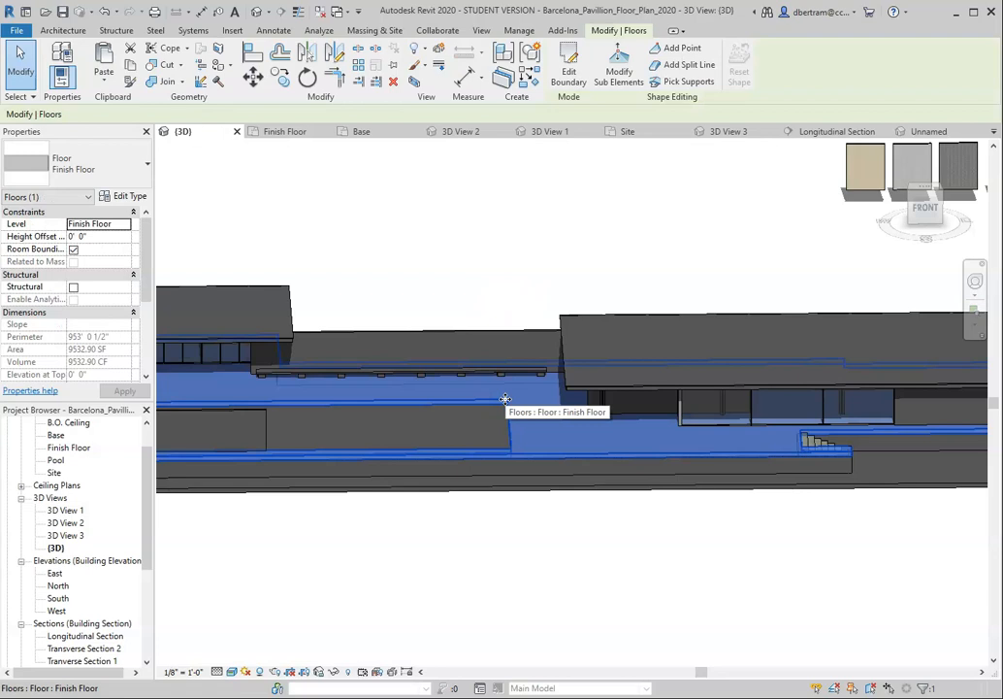
{"action": "left_click", "coordinate": [432, 280]}
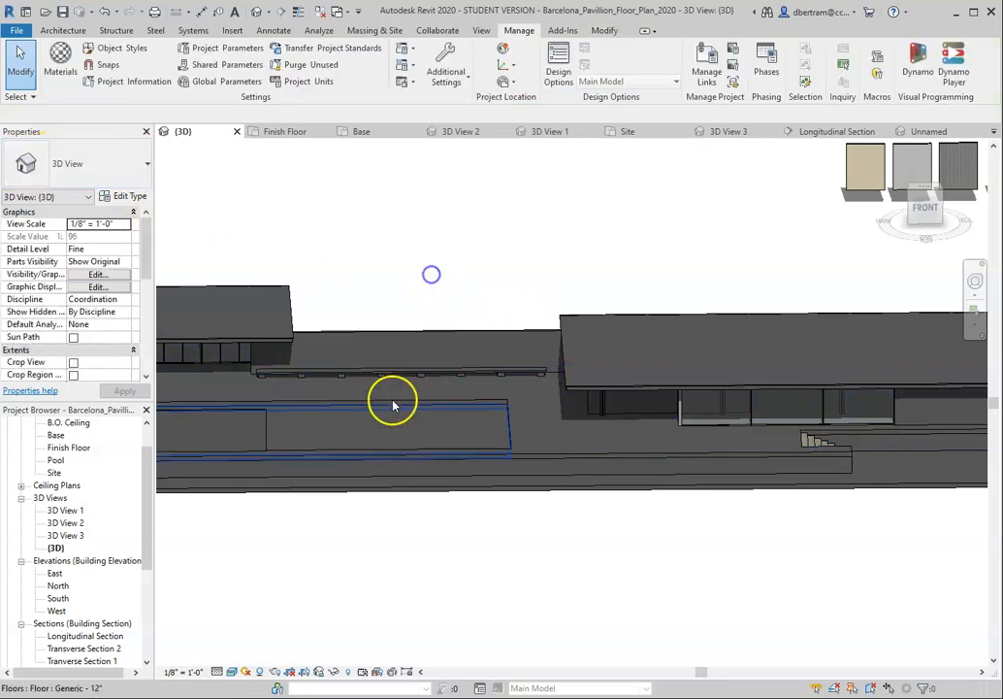
{"action": "left_click", "coordinate": [265, 427]}
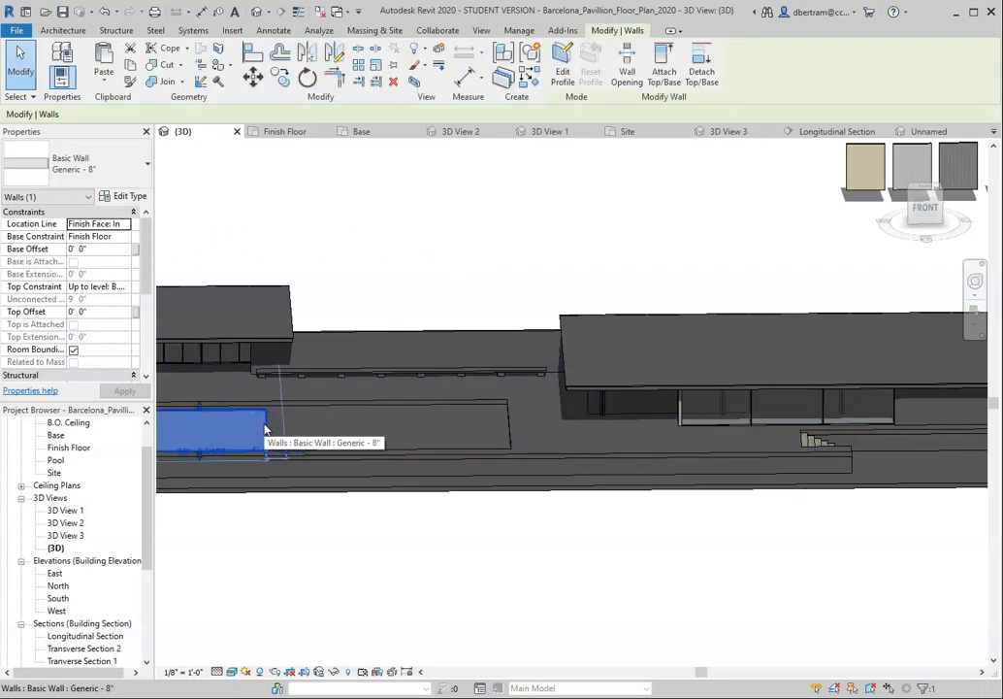
{"action": "left_click", "coordinate": [255, 425]}
{"action": "left_click", "coordinate": [360, 301]}
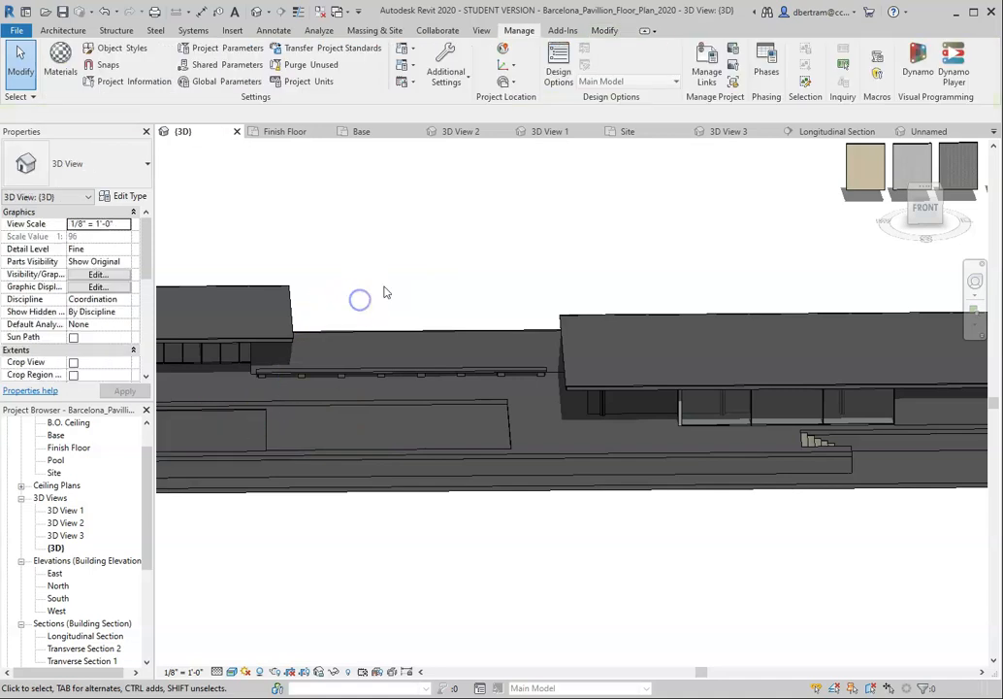
- Inspect the elements around the large pool up close and check the floor type of the long bench slab
{"action": "left_click", "coordinate": [435, 255]}
{"action": "scroll", "coordinate": [435, 255], "scroll_direction": "down", "scroll_amount": 1}
{"action": "middle_click_drag", "start_coordinate": [435, 259], "coordinate": [329, 428], "text": "shift"}
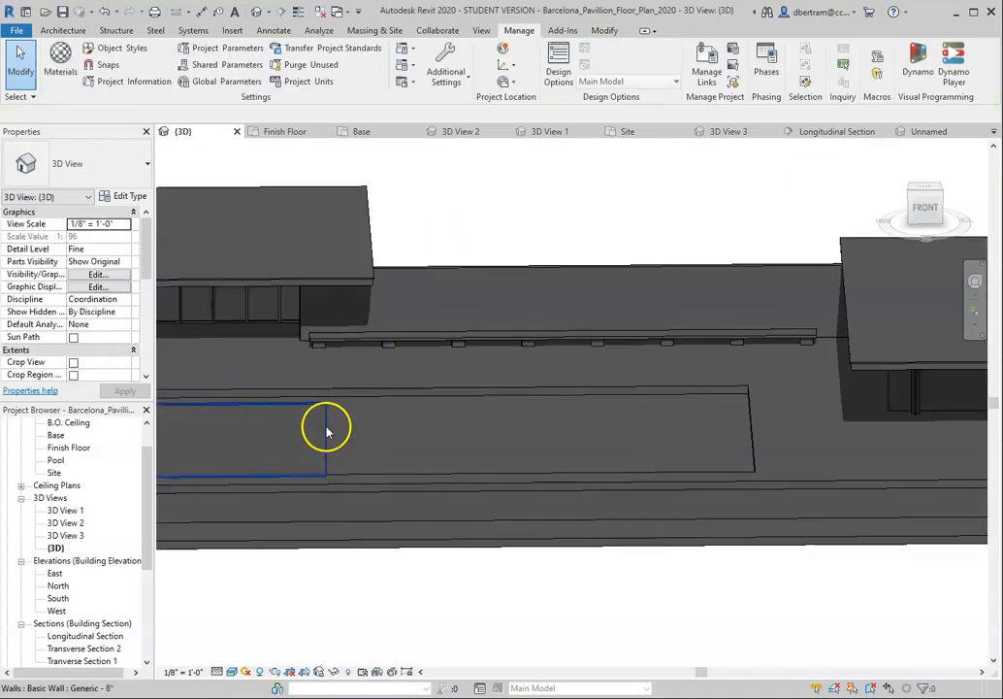
{"action": "left_click", "coordinate": [327, 430]}
{"action": "left_click", "coordinate": [387, 421]}
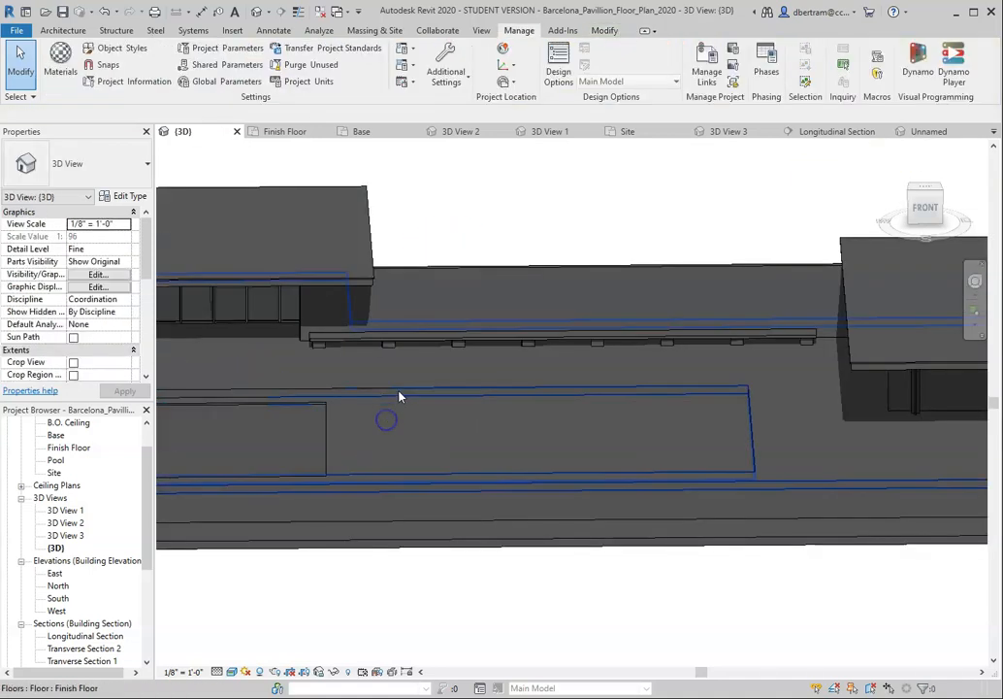
{"action": "left_click", "coordinate": [399, 392]}
{"action": "left_click", "coordinate": [402, 339]}
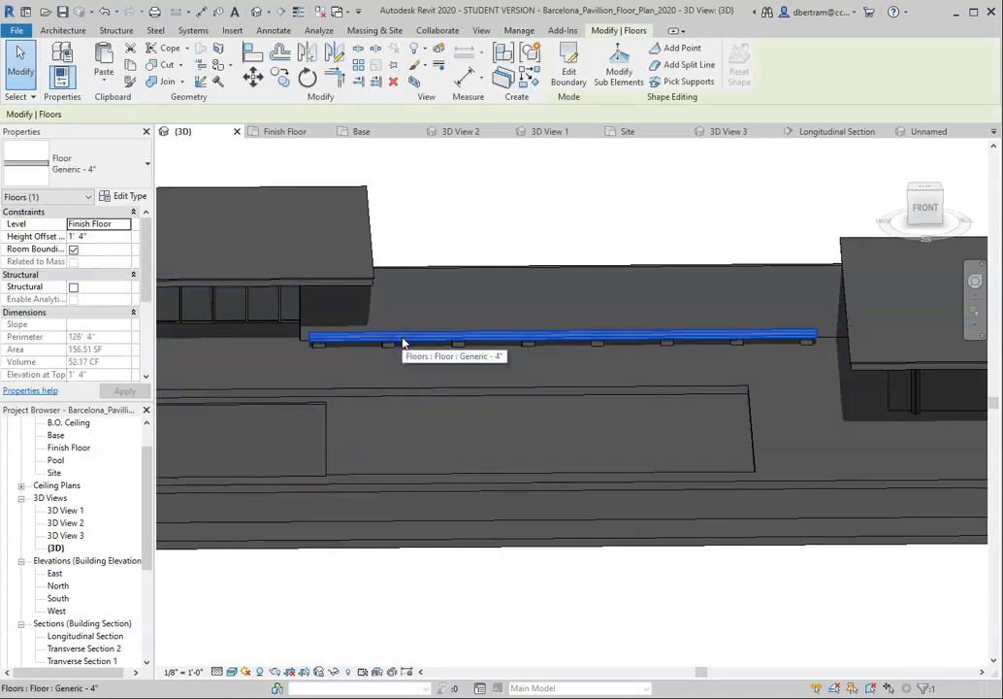
- Compare the floor types of the large base slab under the pavilion and the raised podium floor
{"action": "scroll", "coordinate": [385, 327], "scroll_direction": "down", "scroll_amount": 5}
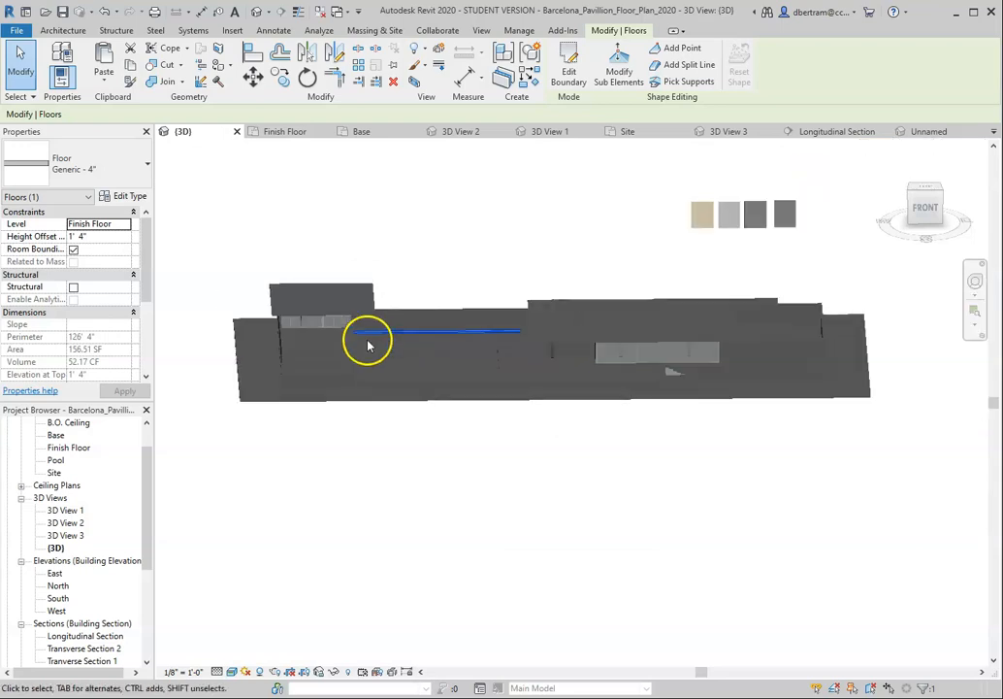
{"action": "scroll", "coordinate": [806, 362], "scroll_direction": "up", "scroll_amount": 3}
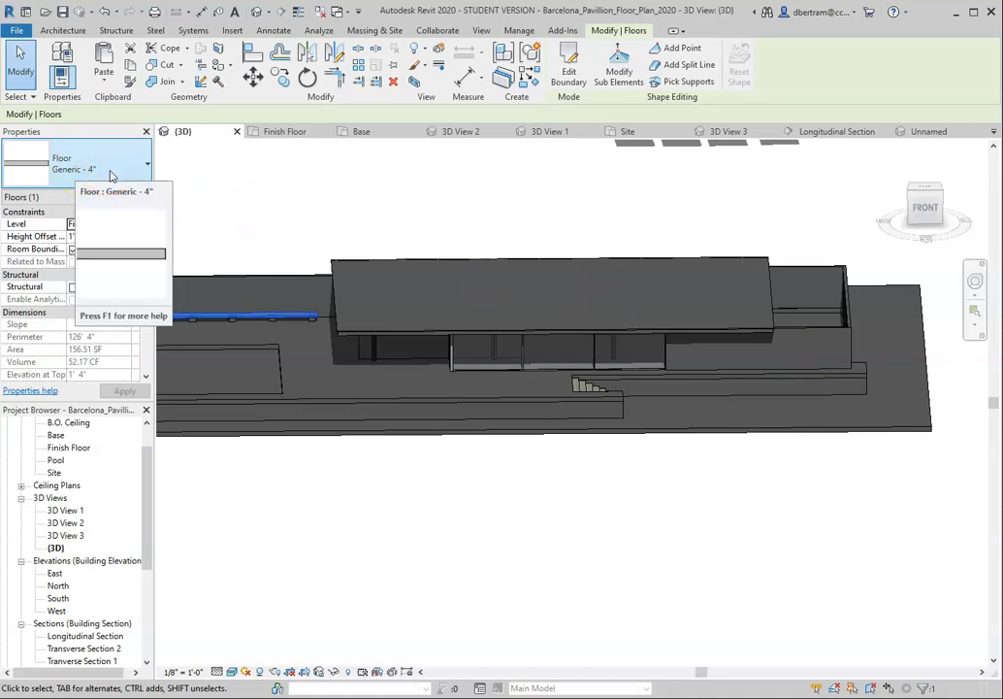
{"action": "left_click", "coordinate": [787, 432]}
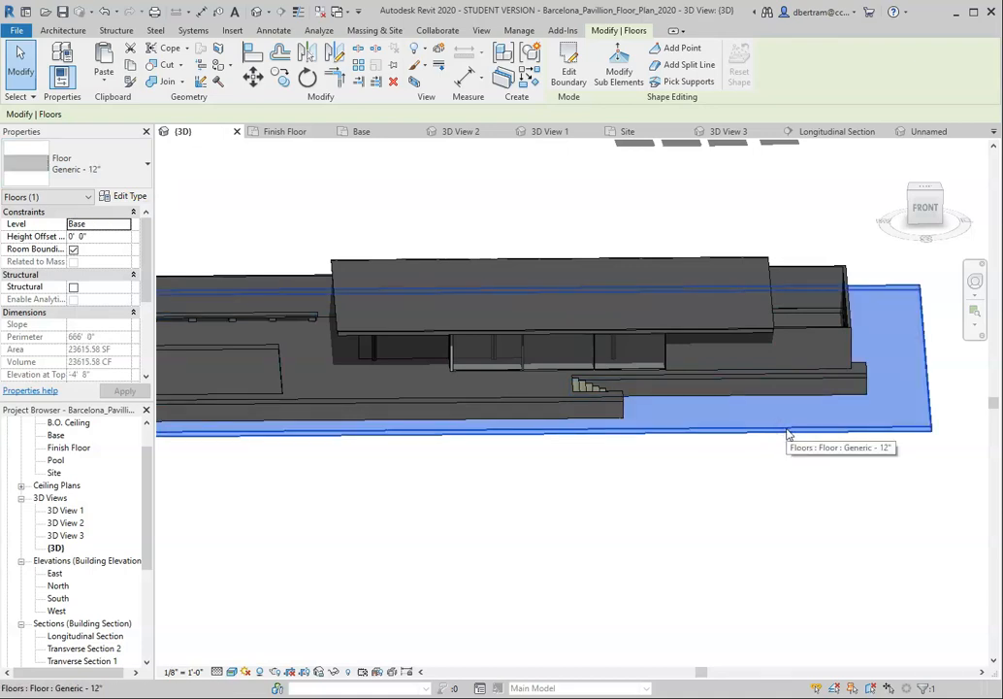
{"action": "left_click", "coordinate": [555, 401]}
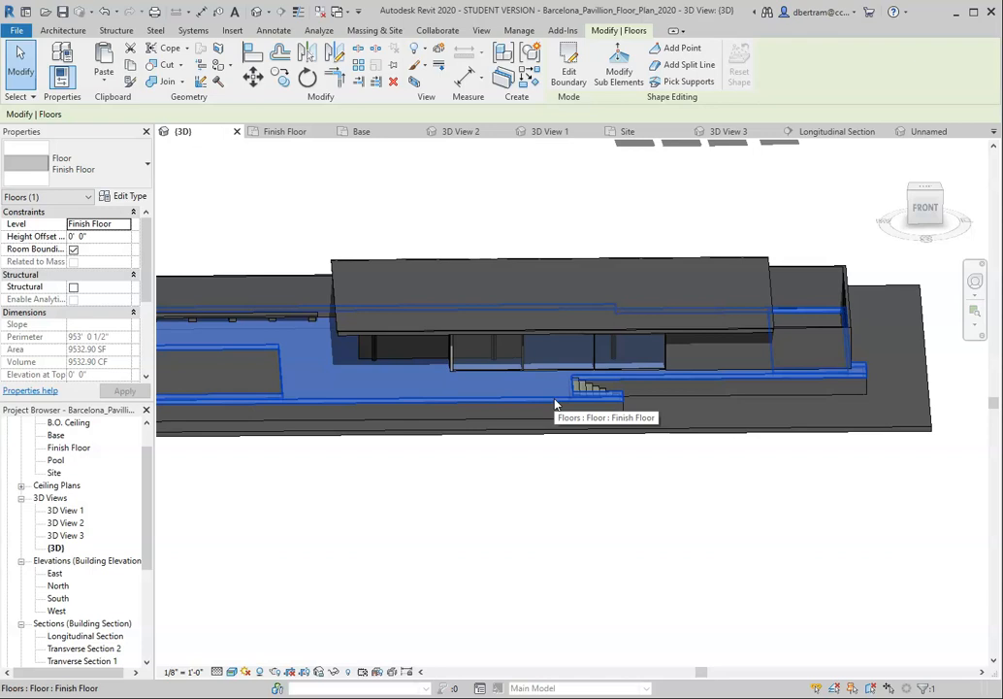
{"action": "left_click", "coordinate": [684, 435]}
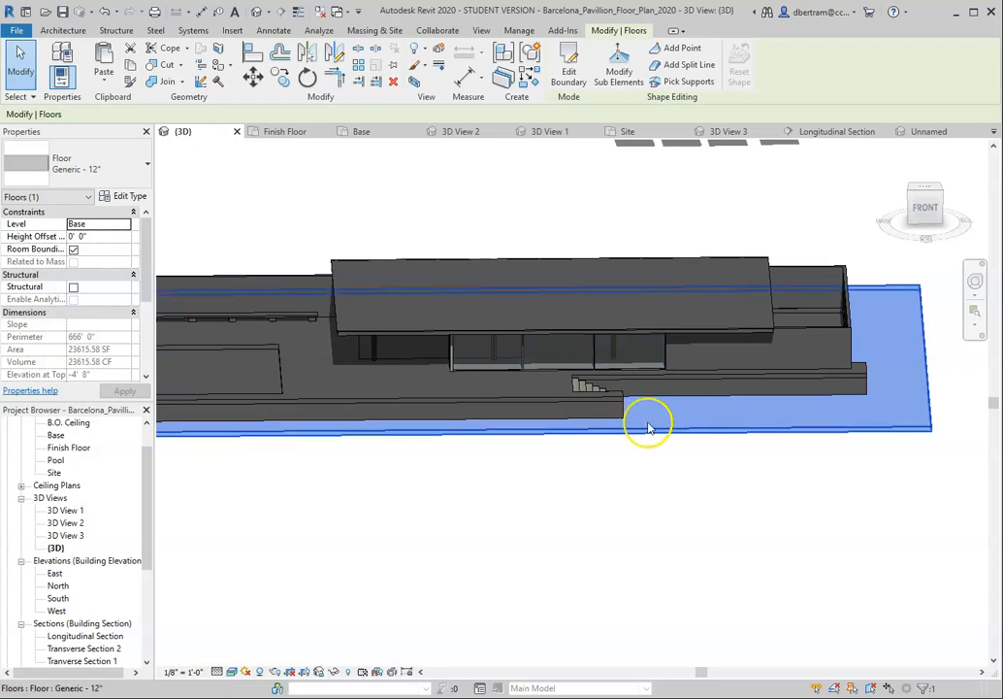
{"action": "left_click", "coordinate": [547, 398]}
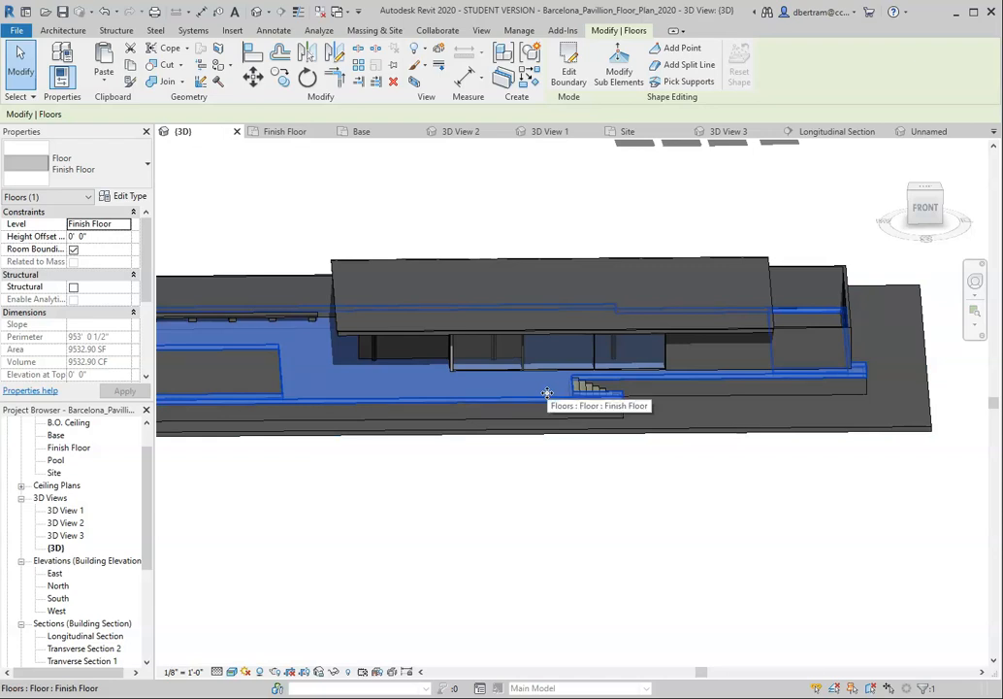
- Examine the beige stone surface of the first test wall panel up close
{"action": "scroll", "coordinate": [538, 446], "scroll_direction": "down", "scroll_amount": 3}
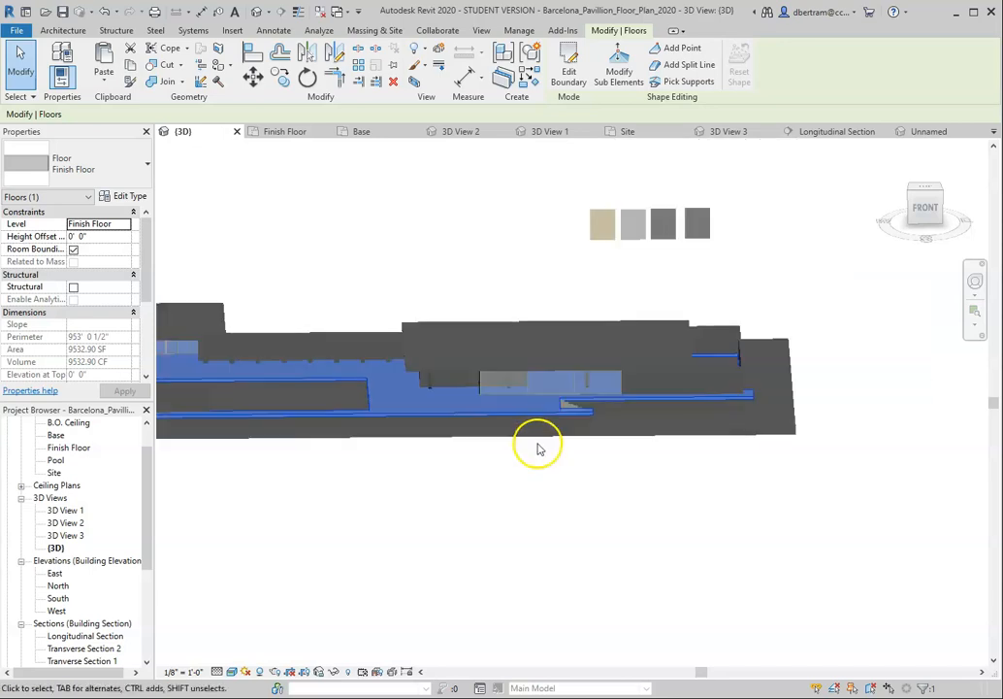
{"action": "scroll", "coordinate": [659, 271], "scroll_direction": "up", "scroll_amount": 5}
{"action": "scroll", "coordinate": [513, 268], "scroll_direction": "up", "scroll_amount": 4}
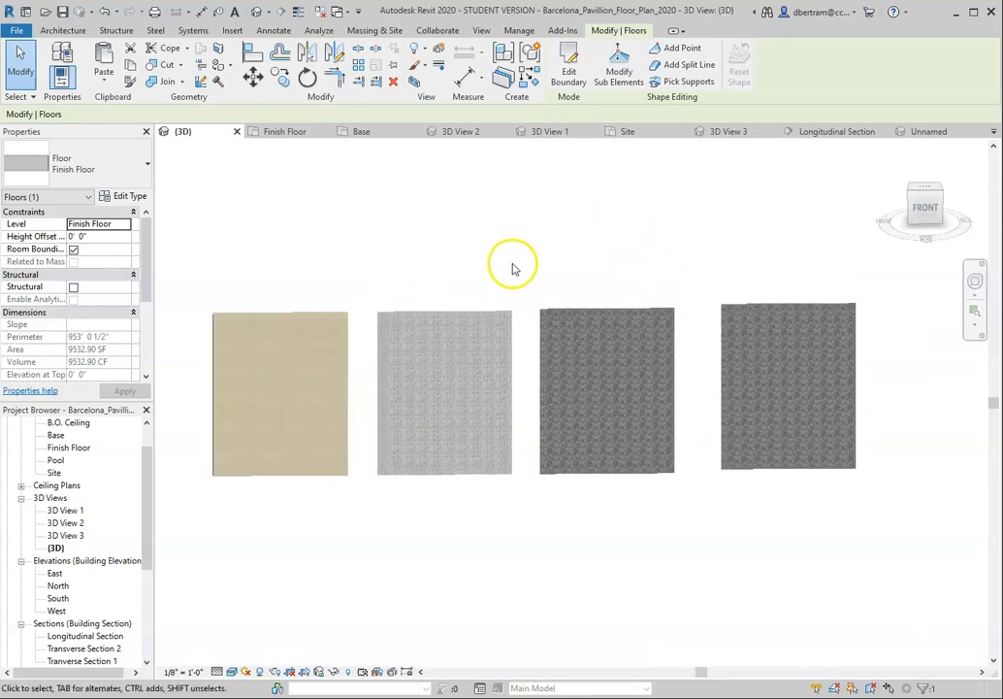
{"action": "scroll", "coordinate": [258, 378], "scroll_direction": "up", "scroll_amount": 5}
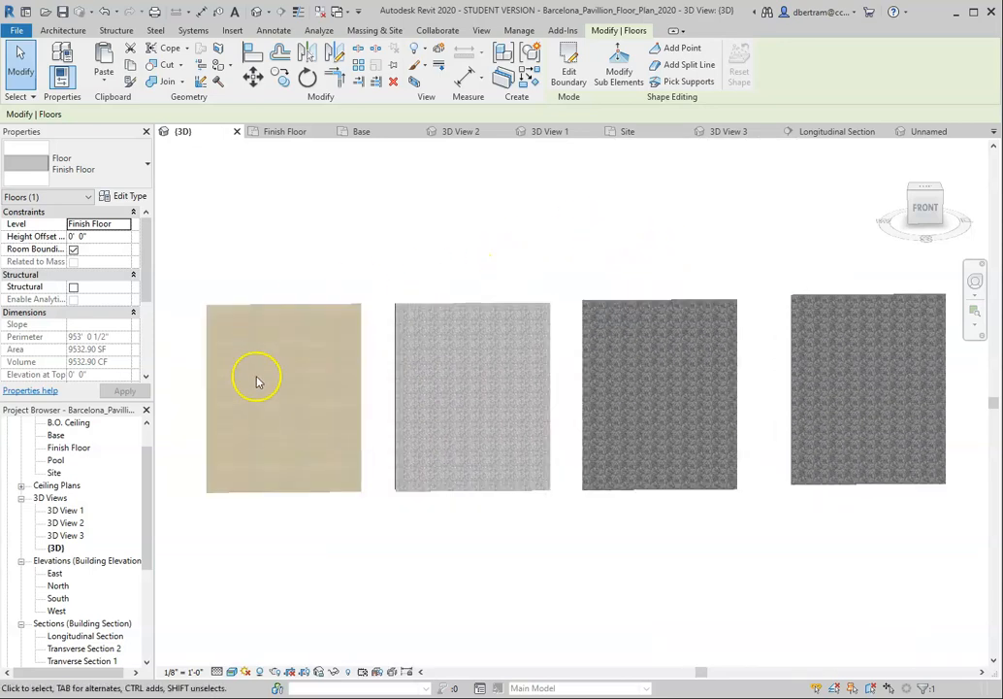
{"action": "scroll", "coordinate": [587, 392], "scroll_direction": "down", "scroll_amount": 1}
{"action": "scroll", "coordinate": [464, 395], "scroll_direction": "up", "scroll_amount": 4}
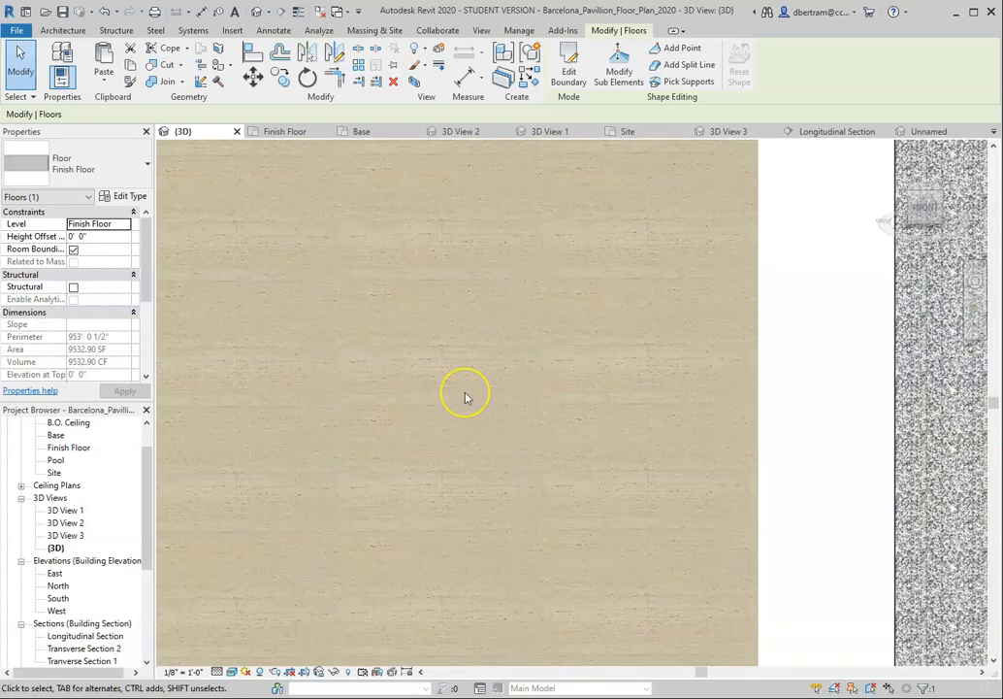
{"action": "scroll", "coordinate": [465, 398], "scroll_direction": "up", "scroll_amount": 2}
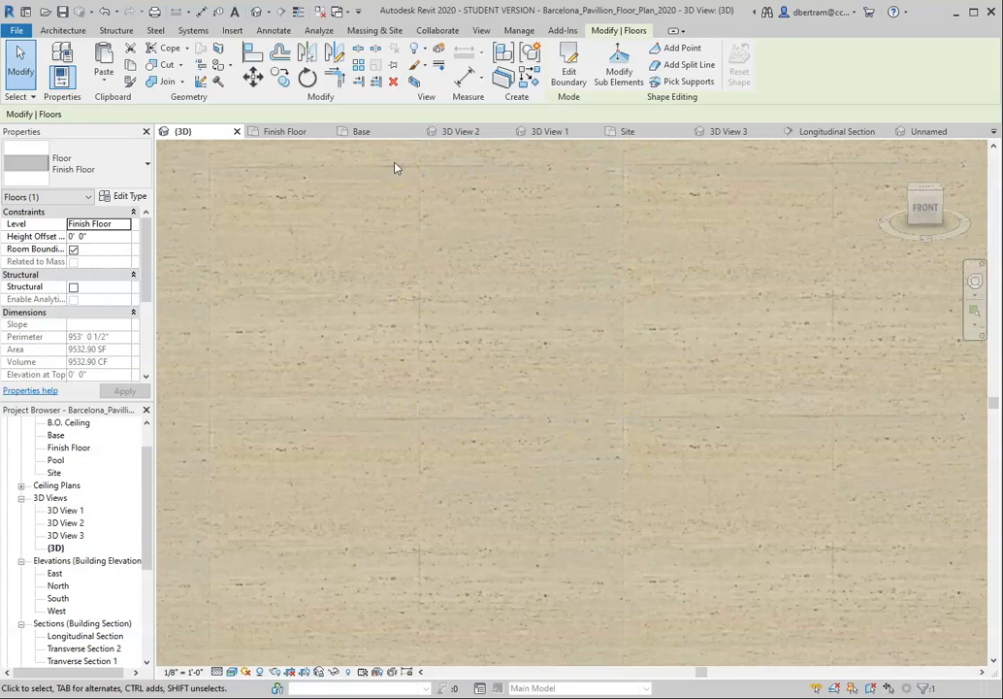
{"action": "scroll", "coordinate": [446, 358], "scroll_direction": "down", "scroll_amount": 5}
{"action": "scroll", "coordinate": [445, 364], "scroll_direction": "up", "scroll_amount": 2}
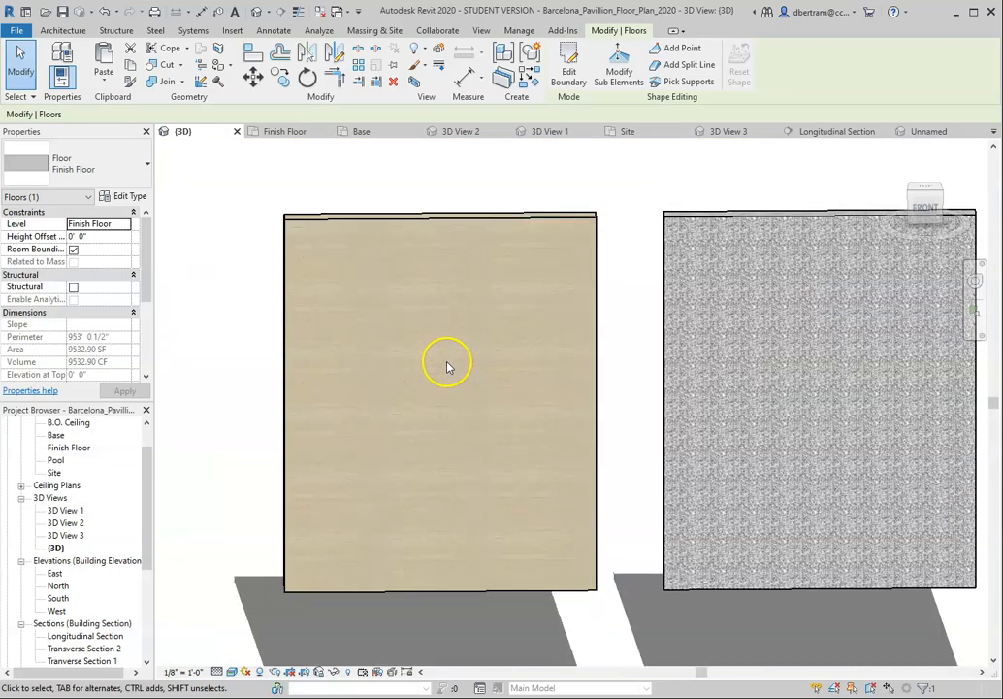
{"action": "scroll", "coordinate": [641, 450], "scroll_direction": "up", "scroll_amount": 1}
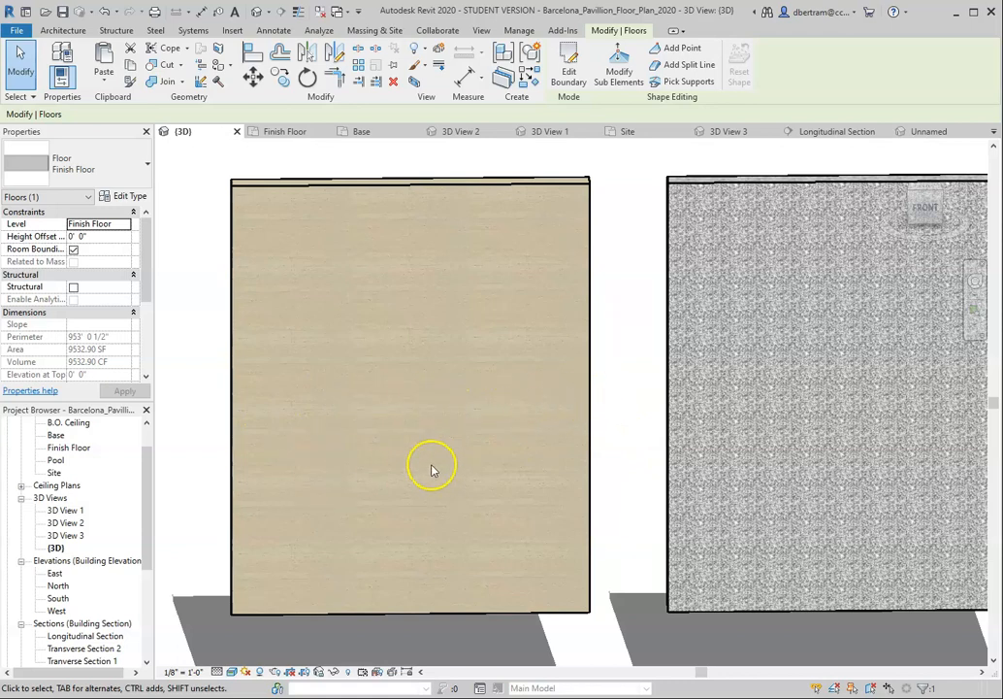
- Compare the surface patterns of the light grey and dark grey marble test walls
{"action": "middle_click_drag", "start_coordinate": [640, 409], "coordinate": [248, 414]}
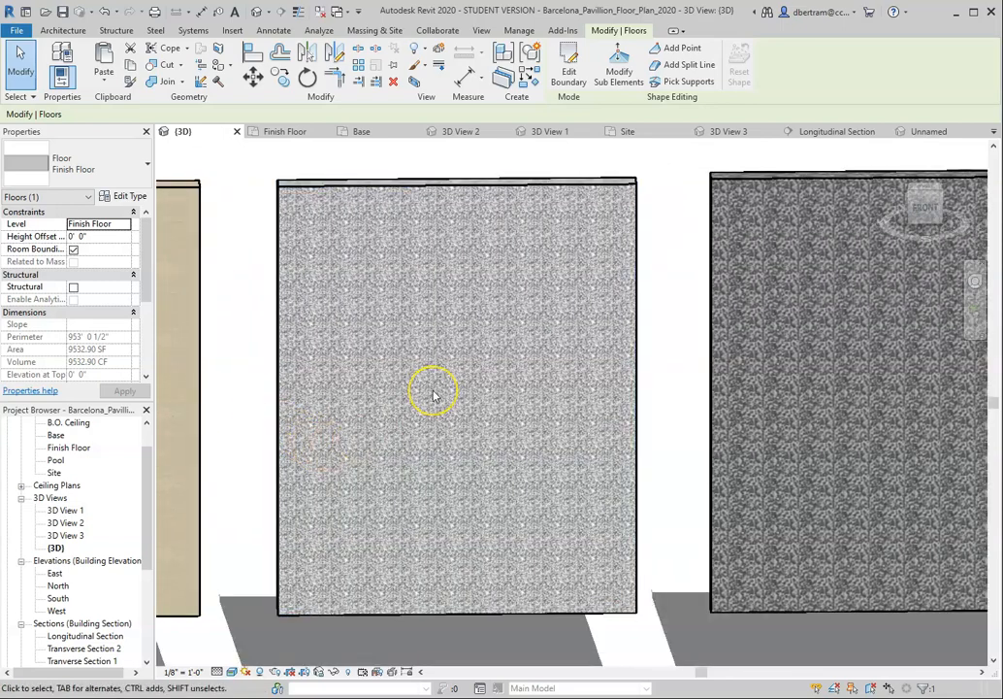
{"action": "middle_click_drag", "start_coordinate": [441, 387], "coordinate": [320, 376]}
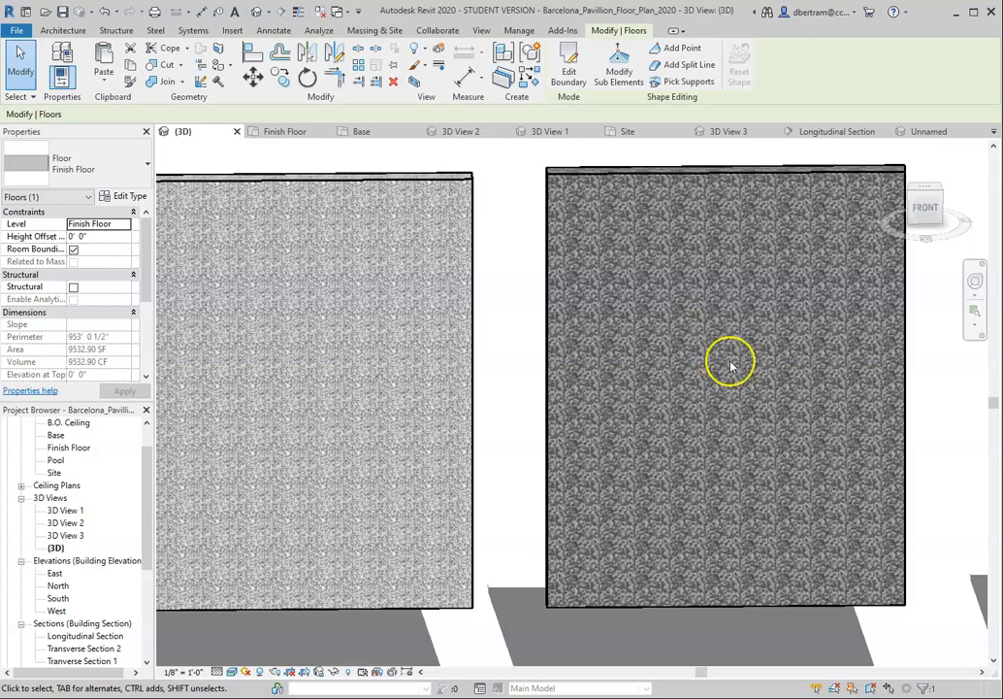
{"action": "scroll", "coordinate": [732, 358], "scroll_direction": "down", "scroll_amount": 2}
{"action": "scroll", "coordinate": [217, 275], "scroll_direction": "up", "scroll_amount": 1}
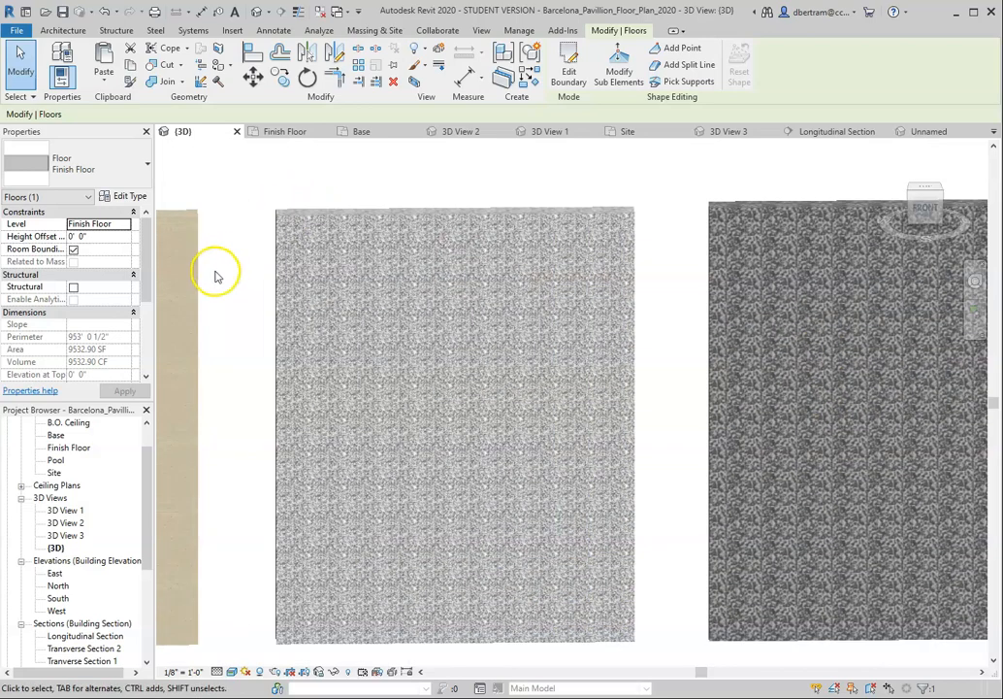
{"action": "scroll", "coordinate": [320, 257], "scroll_direction": "down", "scroll_amount": 3}
{"action": "scroll", "coordinate": [662, 268], "scroll_direction": "up", "scroll_amount": 2}
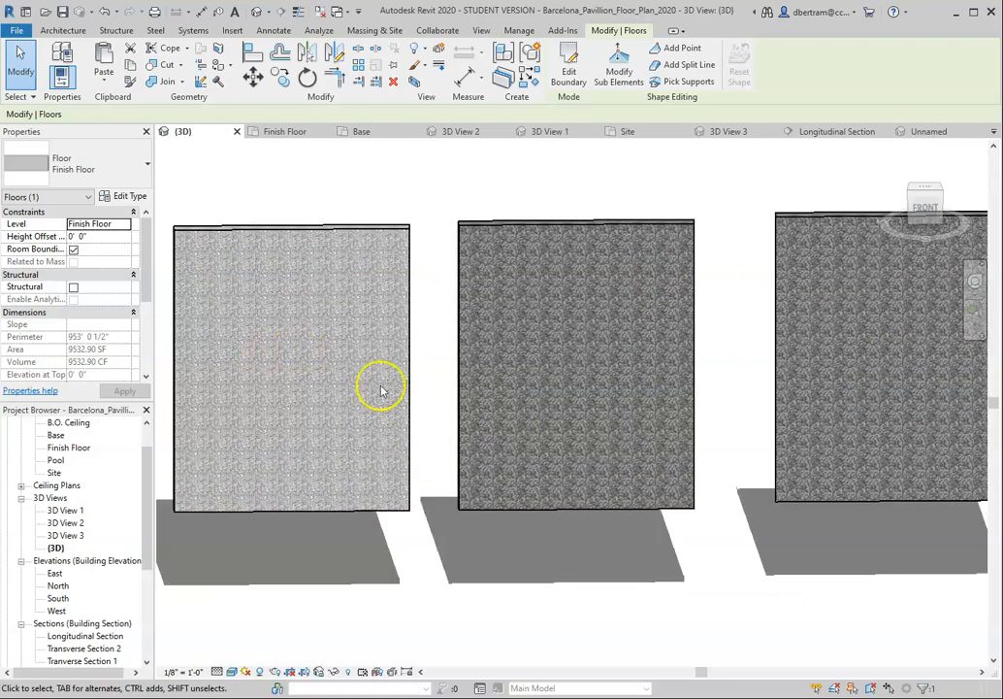
{"action": "scroll", "coordinate": [672, 407], "scroll_direction": "down", "scroll_amount": 1}
{"action": "scroll", "coordinate": [332, 338], "scroll_direction": "up", "scroll_amount": 1}
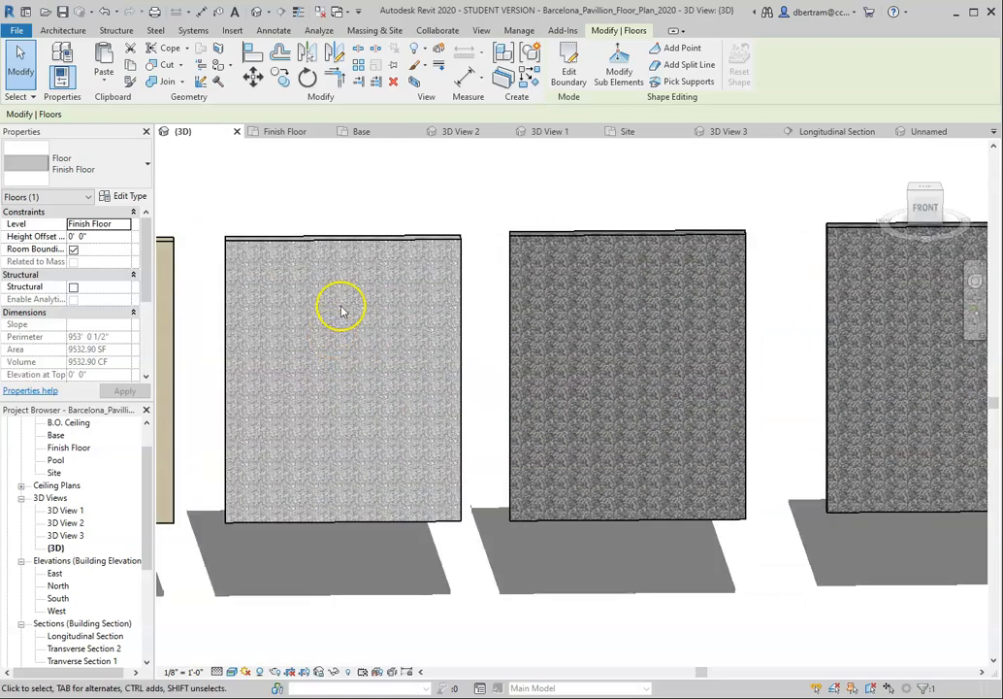
- Check the material assigned to the structure layer of the light grey wall's type, Test Marble 1, without changing it
{"action": "left_click", "coordinate": [342, 240]}
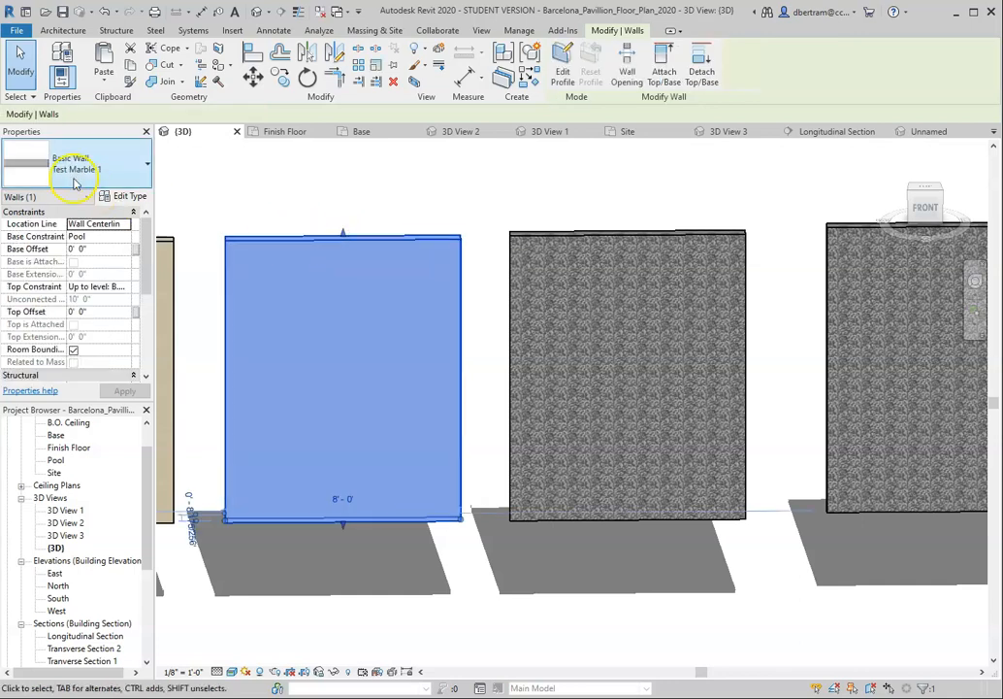
{"action": "left_click", "coordinate": [115, 199]}
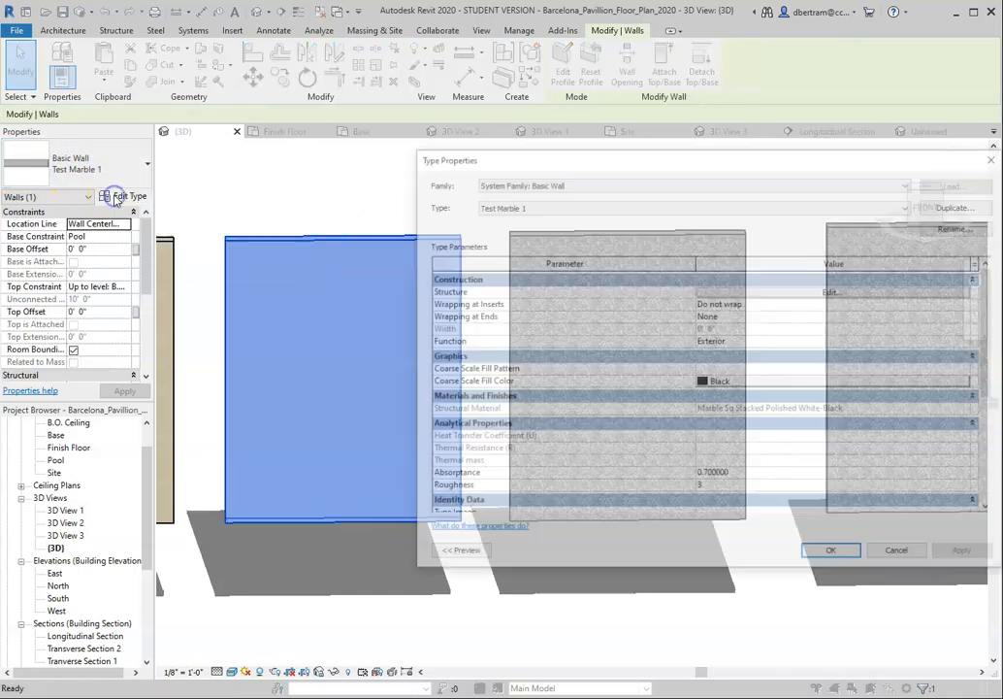
{"action": "left_click", "coordinate": [831, 291]}
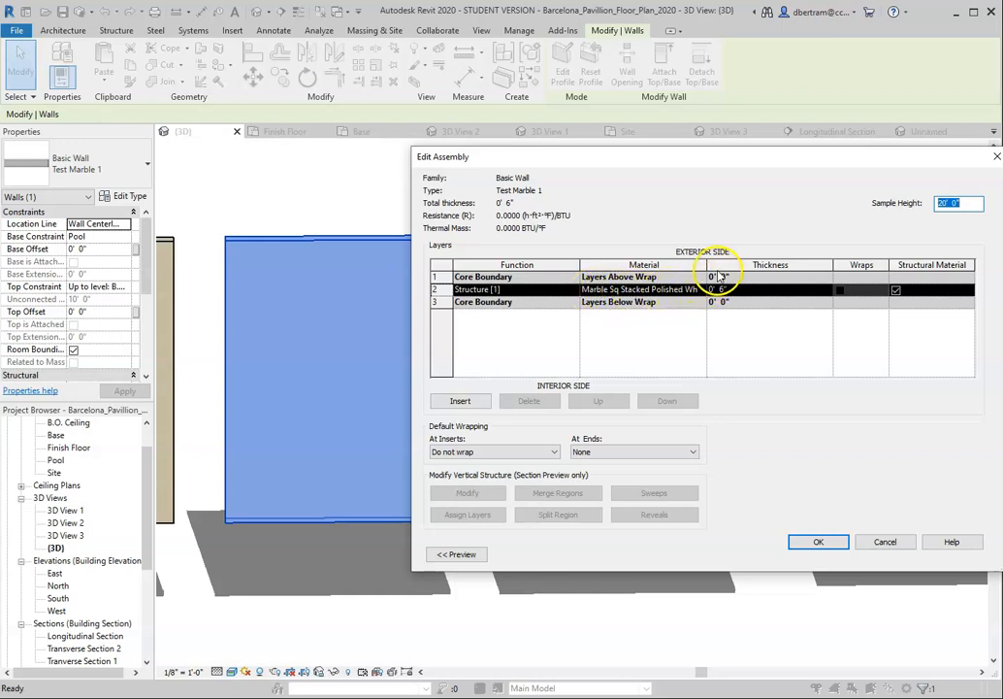
{"action": "left_click_drag", "start_coordinate": [406, 290], "coordinate": [94, 291]}
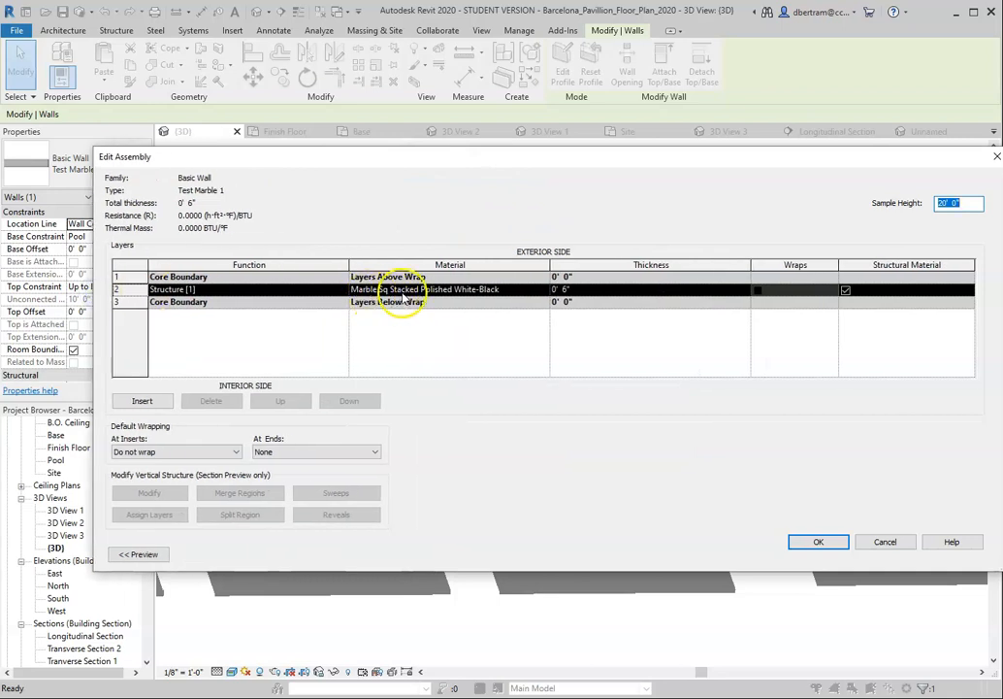
{"action": "left_click", "coordinate": [506, 291]}
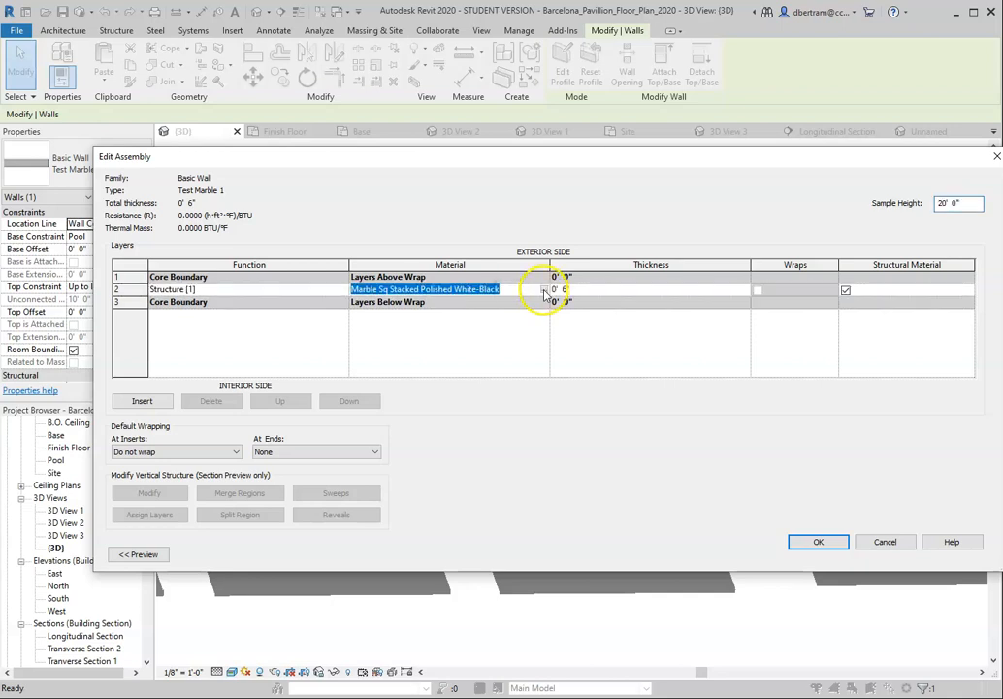
{"action": "left_click", "coordinate": [873, 543]}
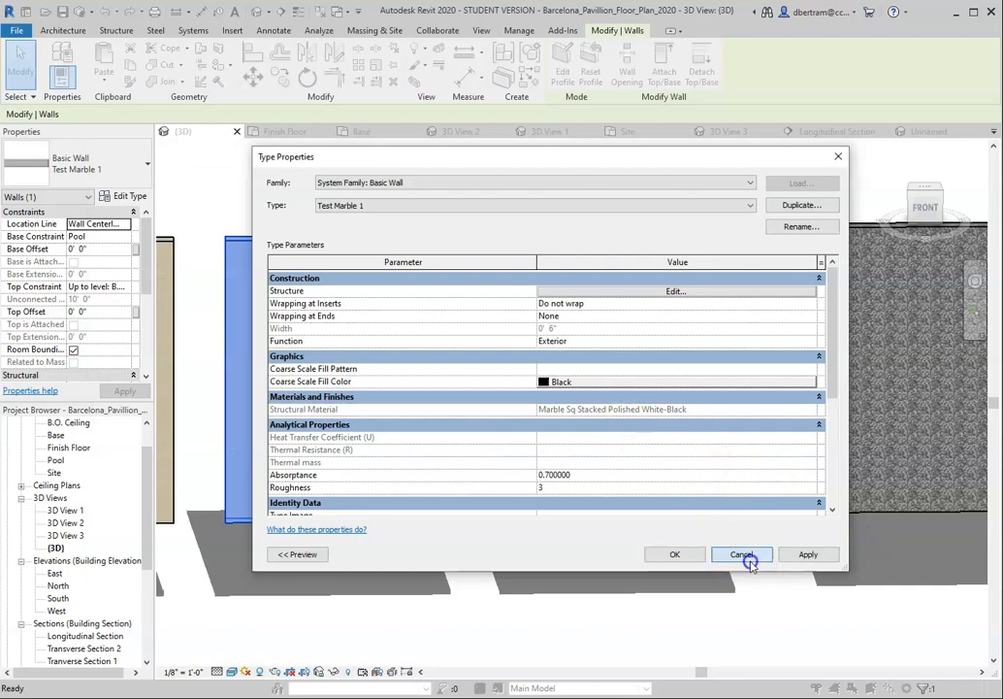
{"action": "left_click", "coordinate": [742, 554]}
{"action": "left_click", "coordinate": [461, 211]}
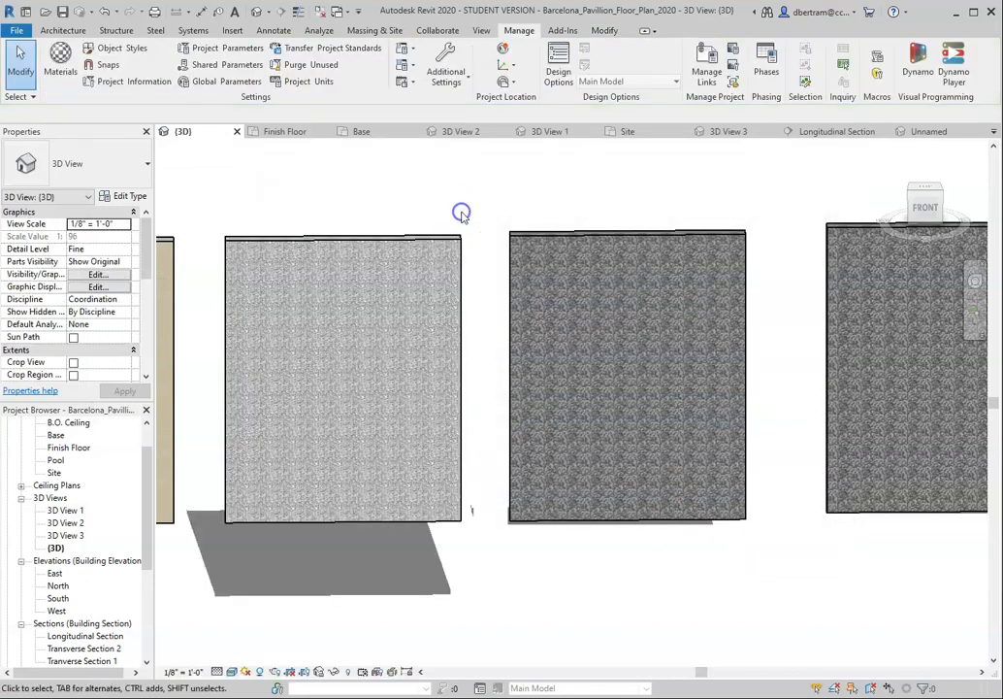
- Check the structure layer's material of the Test Marble 2 wall type in the Material Browser, leaving it unchanged
{"action": "left_click", "coordinate": [552, 237]}
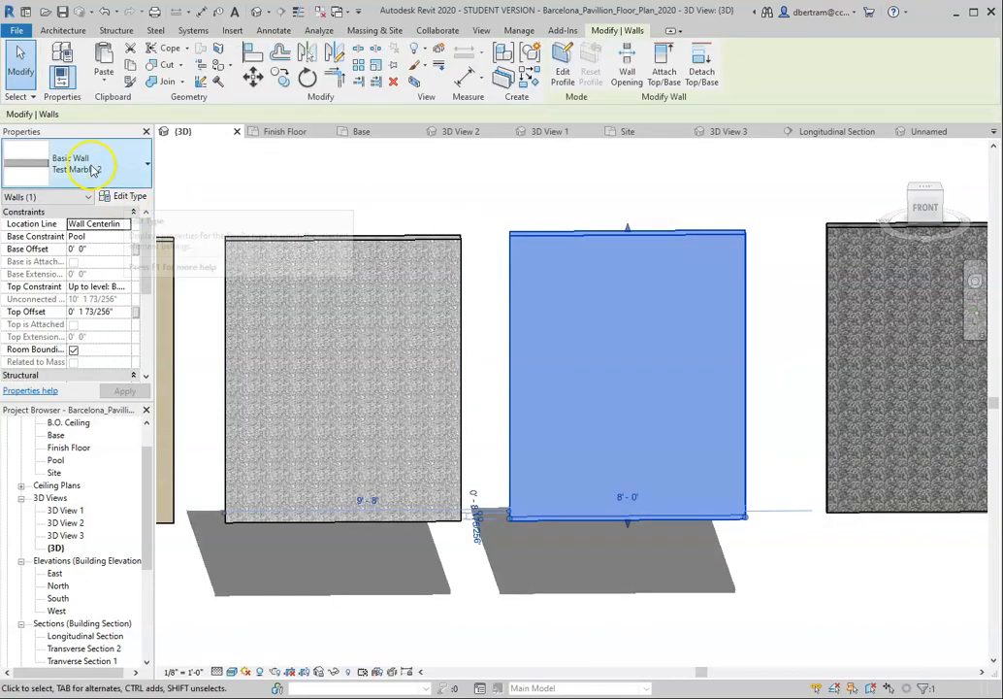
{"action": "left_click", "coordinate": [109, 196]}
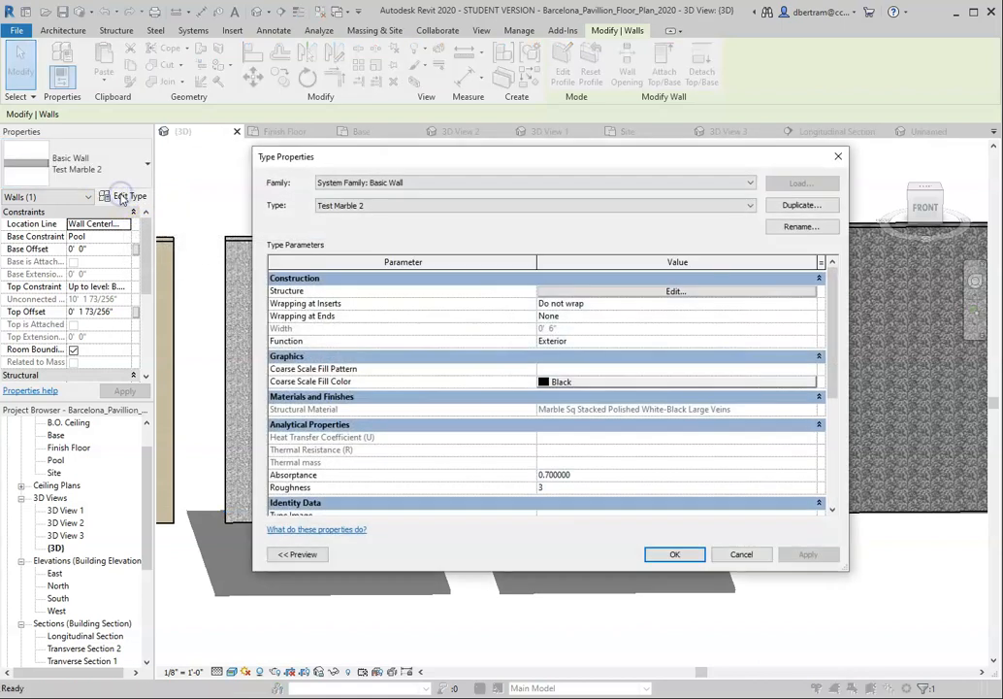
{"action": "left_click", "coordinate": [696, 289]}
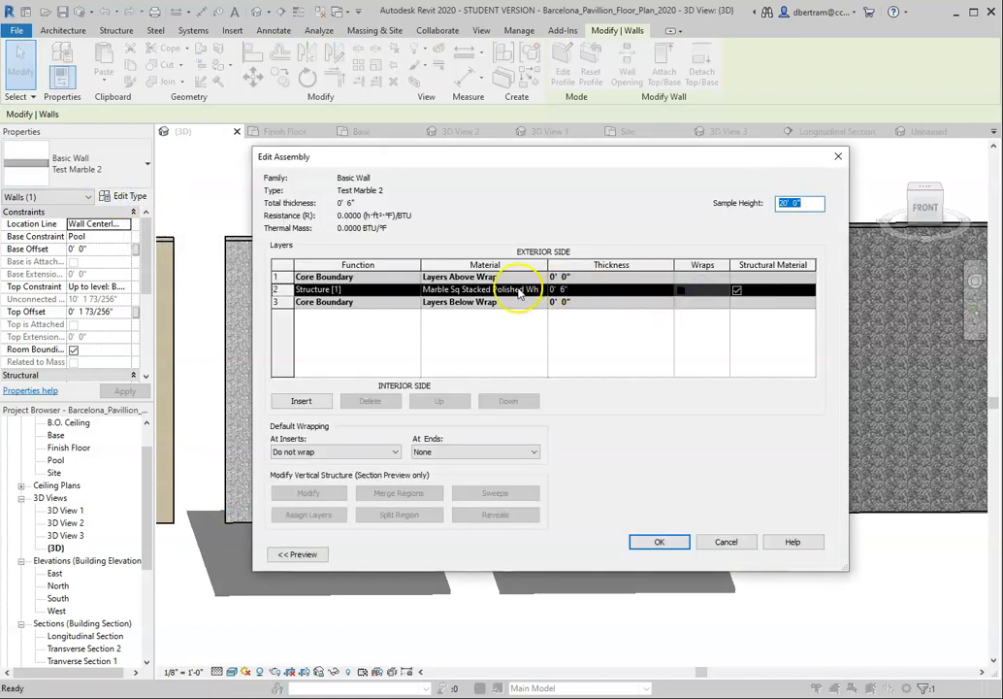
{"action": "left_click", "coordinate": [459, 289]}
{"action": "left_click", "coordinate": [543, 289]}
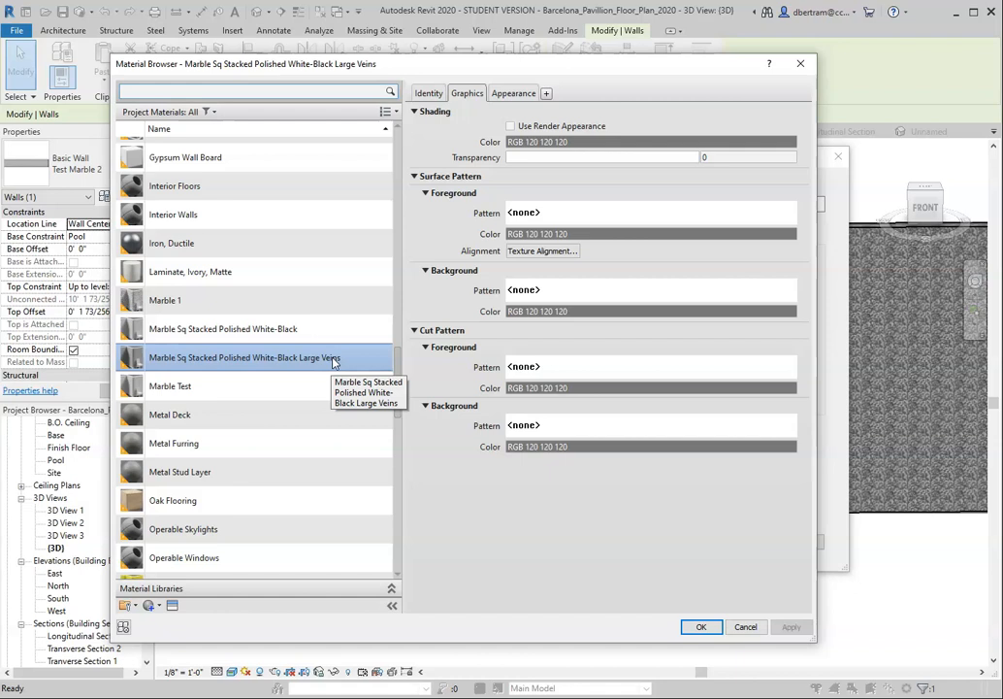
{"action": "left_click", "coordinate": [743, 625]}
{"action": "left_click", "coordinate": [725, 543]}
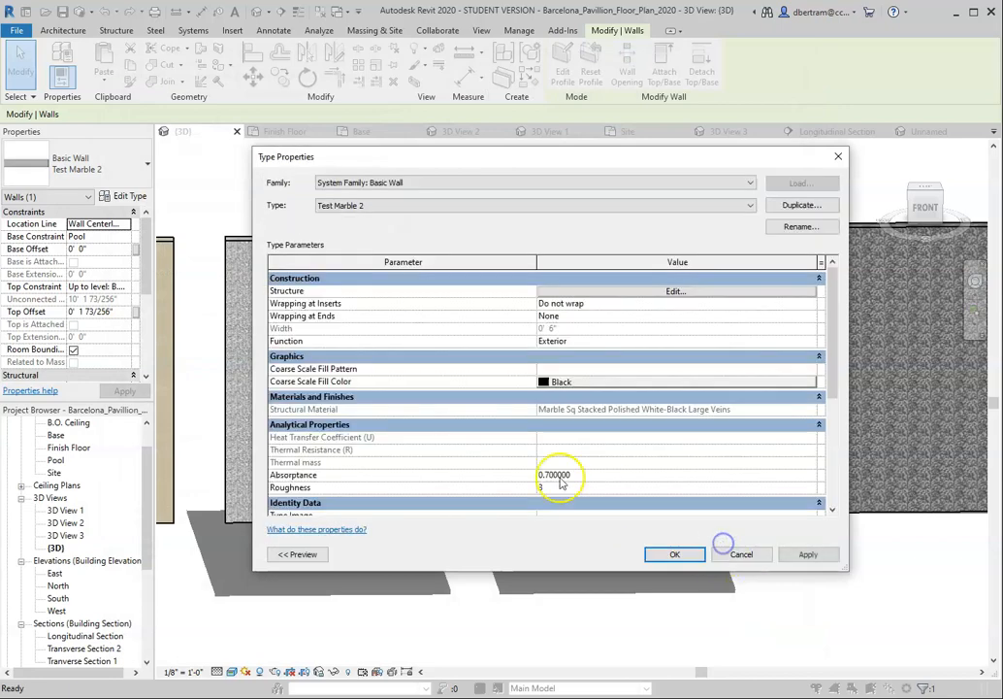
{"action": "left_click", "coordinate": [742, 553]}
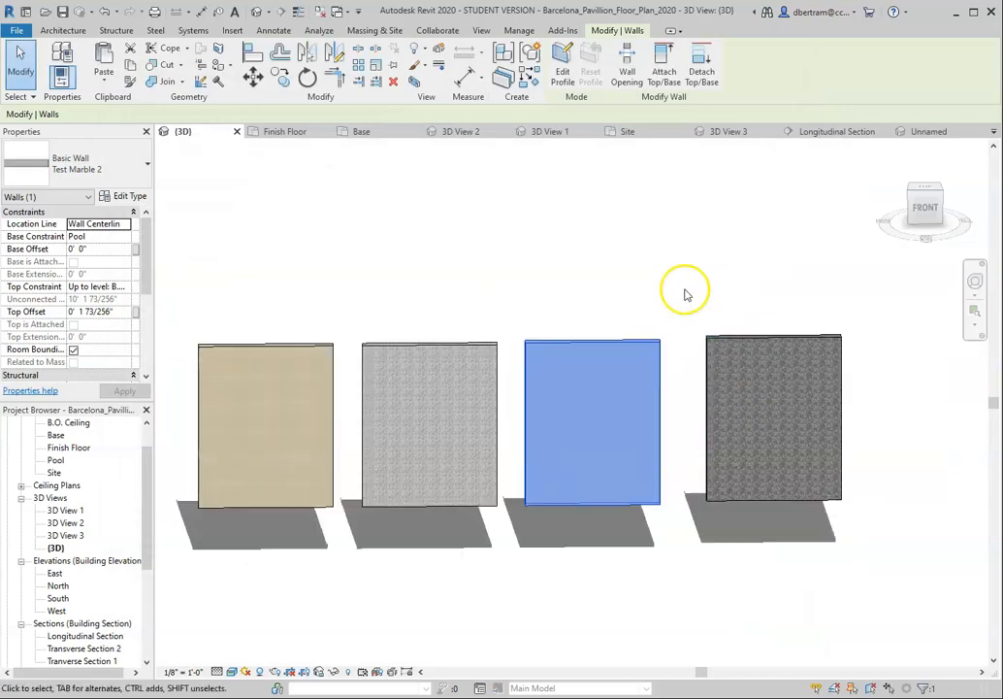
{"action": "left_click", "coordinate": [683, 291]}
- Create a new material in the Material Browser for the structure layer of the Test Marble 3 wall type
{"action": "scroll", "coordinate": [773, 403], "scroll_direction": "up", "scroll_amount": 5}
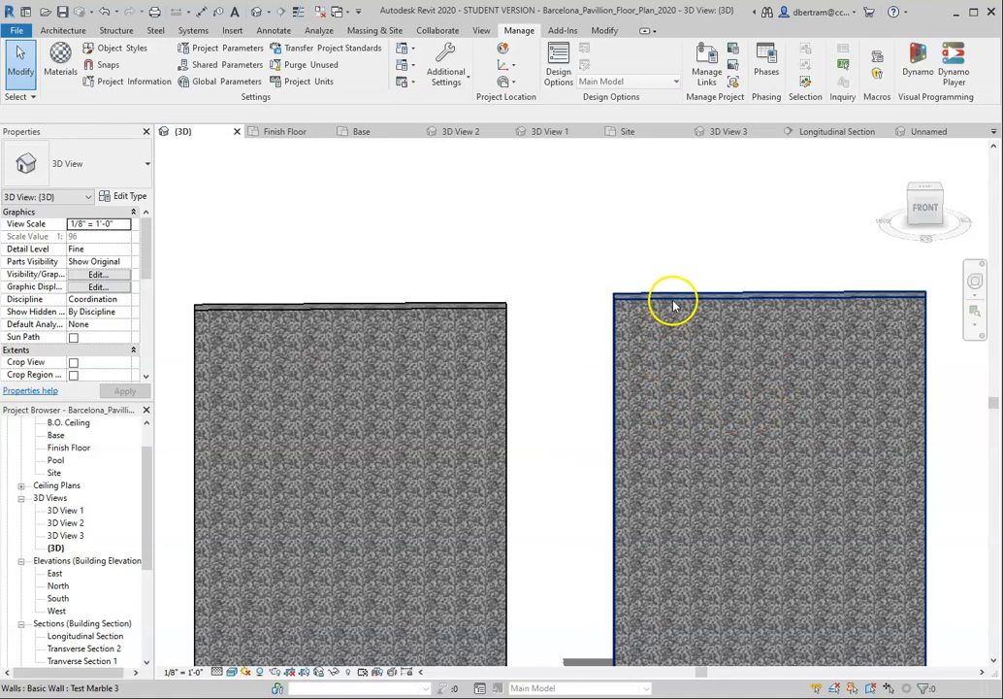
{"action": "left_click", "coordinate": [673, 303]}
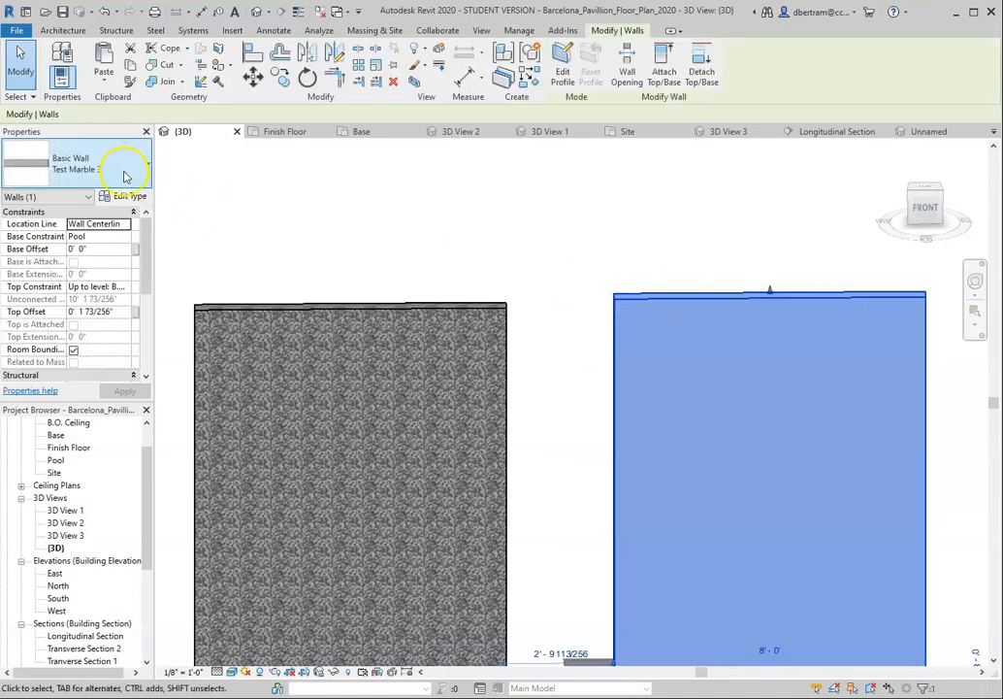
{"action": "left_click", "coordinate": [127, 198]}
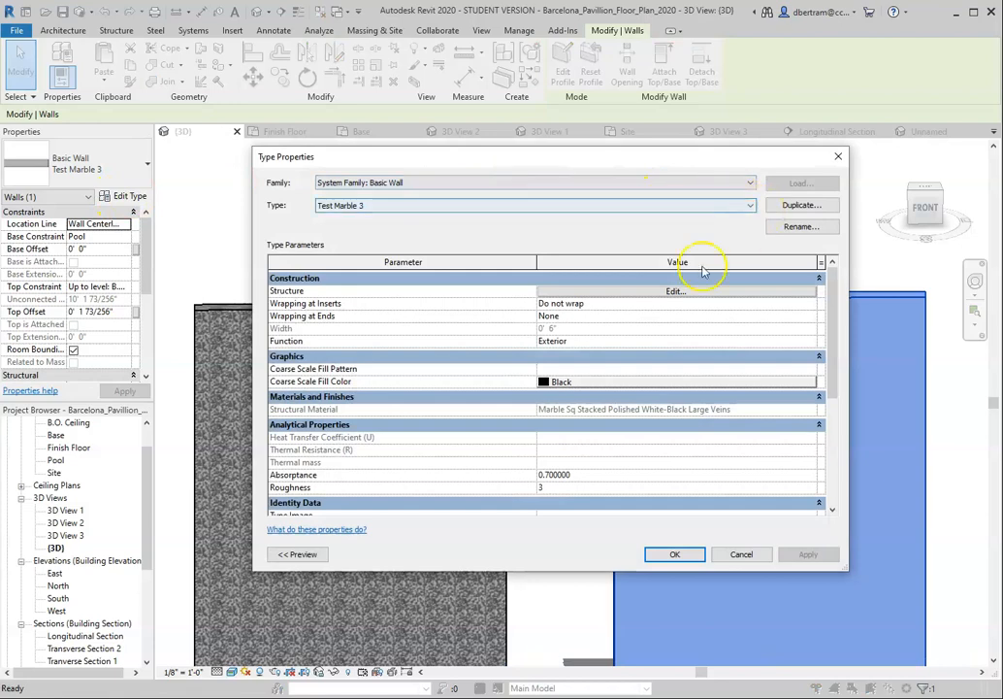
{"action": "left_click", "coordinate": [676, 292]}
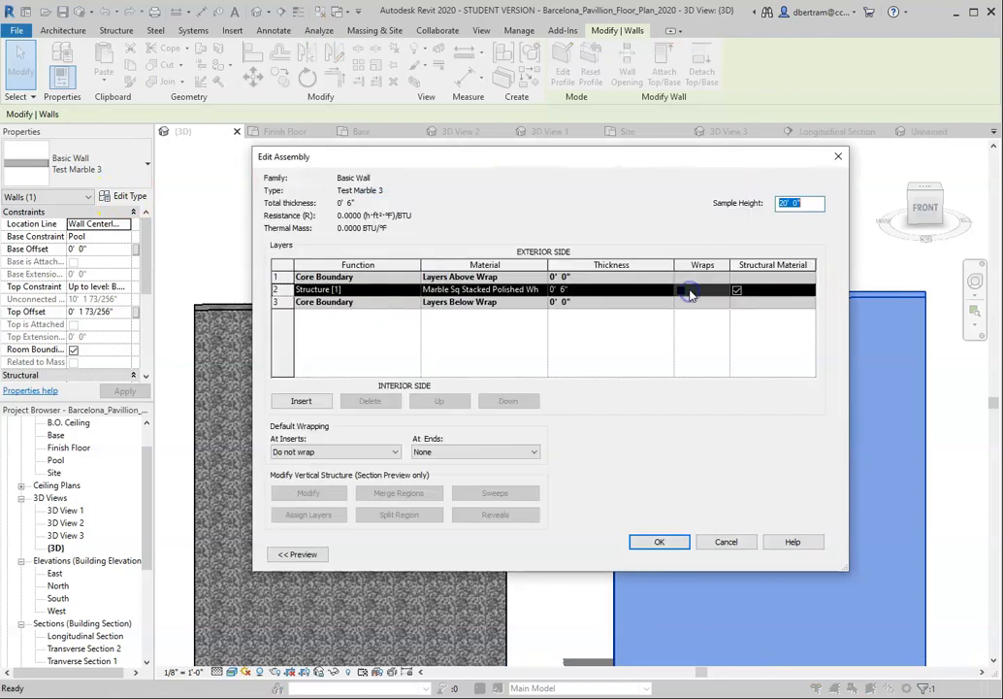
{"action": "left_click", "coordinate": [540, 290]}
{"action": "left_click", "coordinate": [539, 290]}
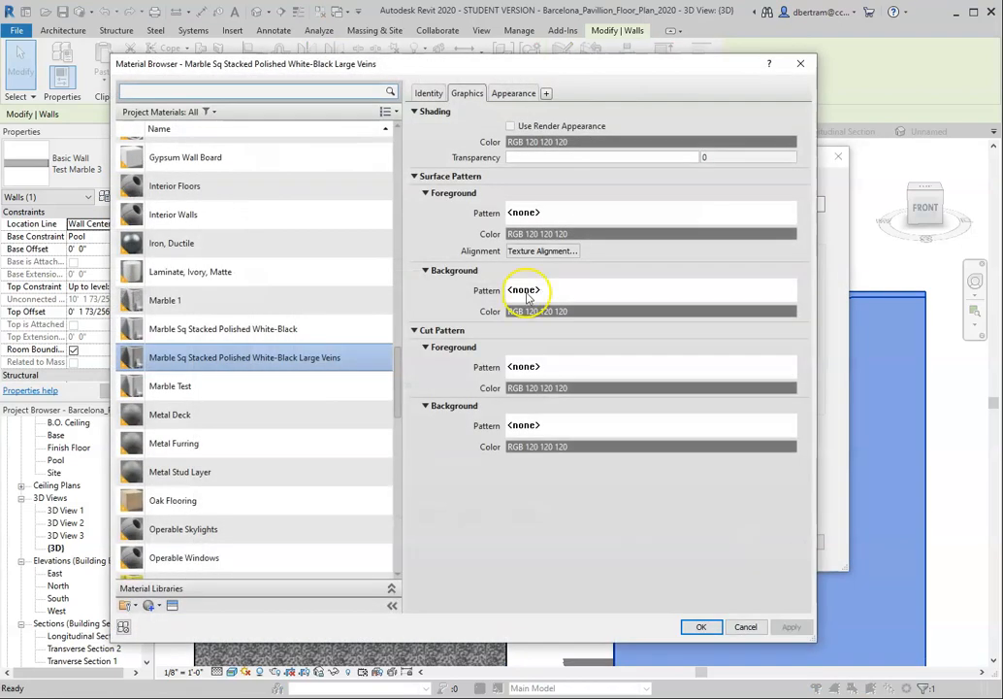
{"action": "scroll", "coordinate": [163, 515], "scroll_direction": "down", "scroll_amount": 1}
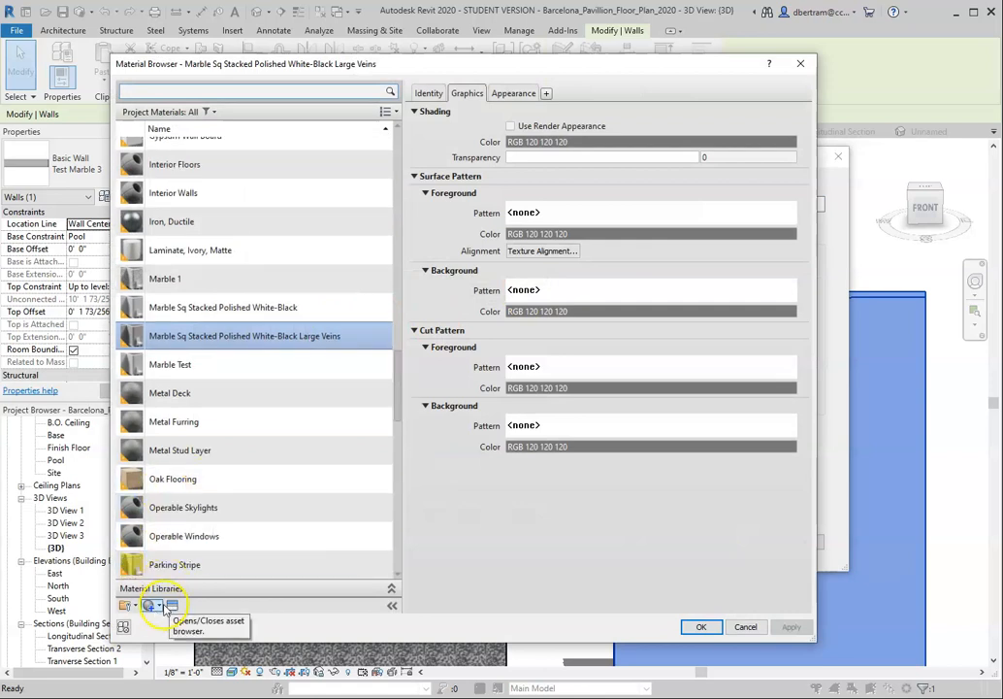
{"action": "left_click", "coordinate": [156, 606]}
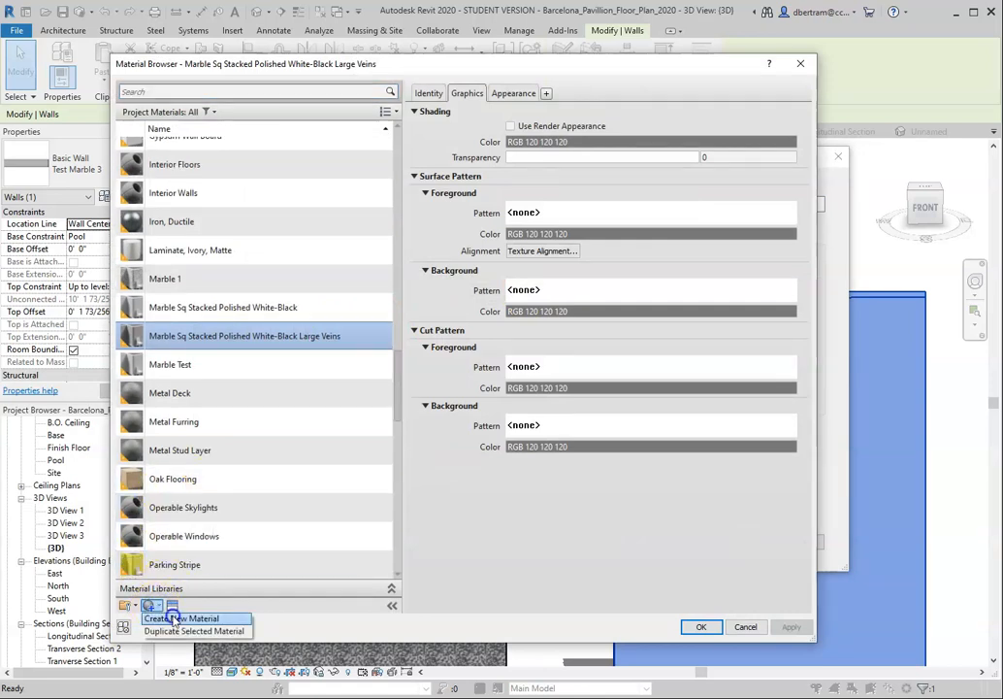
{"action": "left_click", "coordinate": [163, 619]}
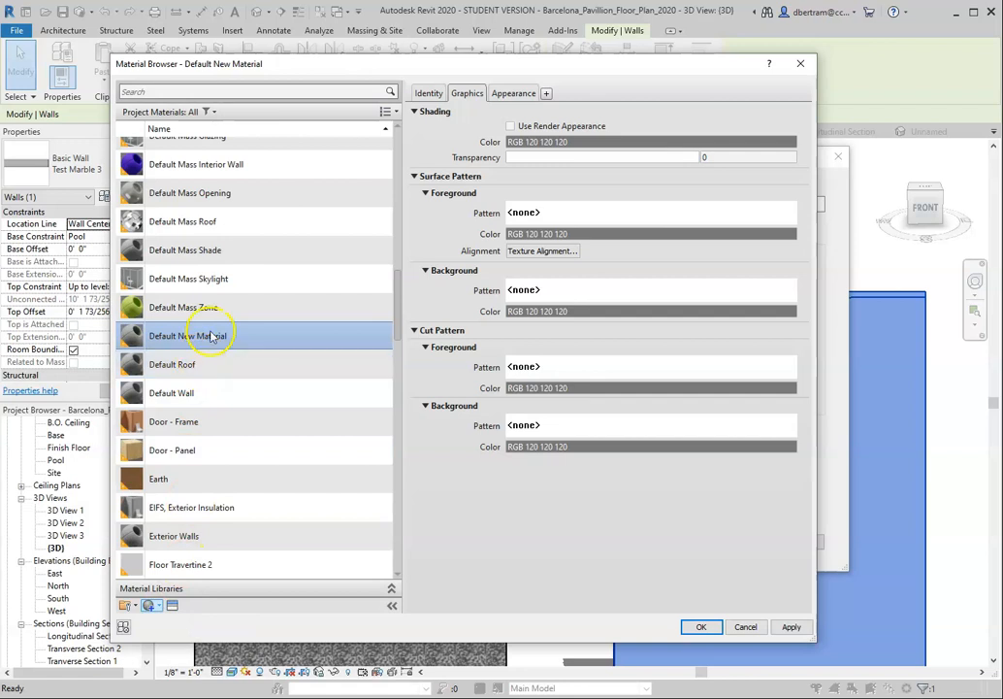
- Look through the masonry stone and marble assets in the Autodesk Physical Assets library of the Asset Browser
{"action": "left_click", "coordinate": [174, 606]}
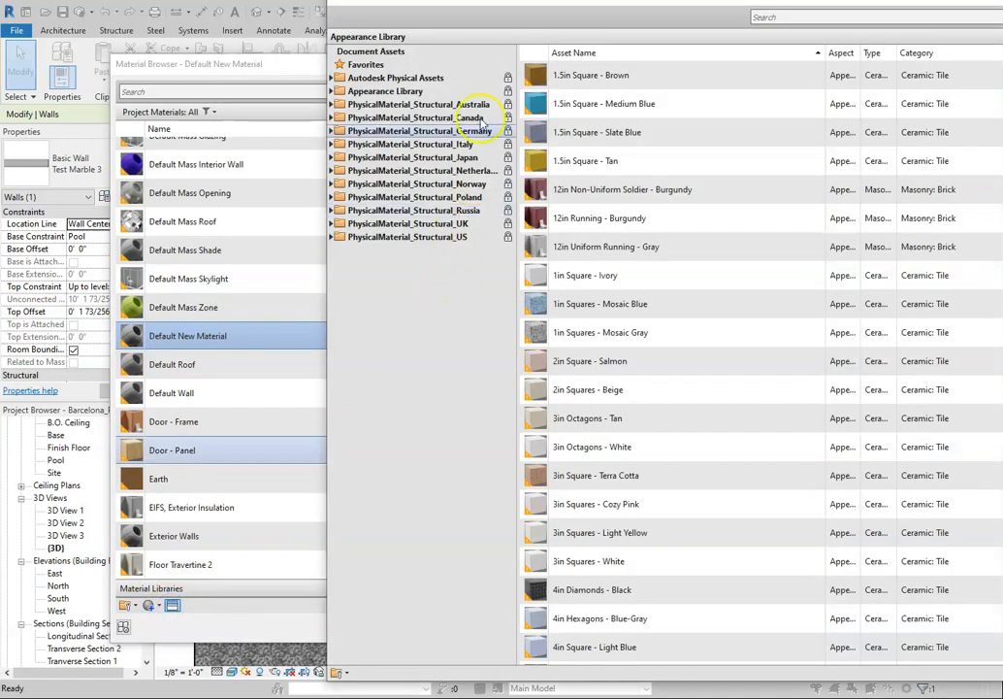
{"action": "left_click", "coordinate": [330, 78]}
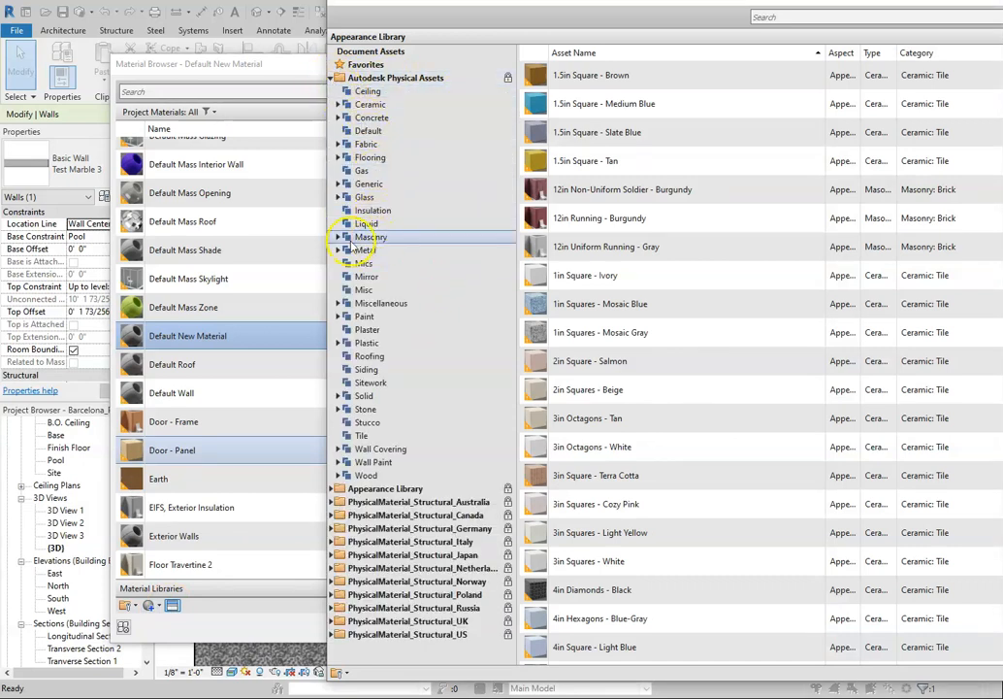
{"action": "left_click", "coordinate": [339, 238]}
{"action": "left_click", "coordinate": [372, 277]}
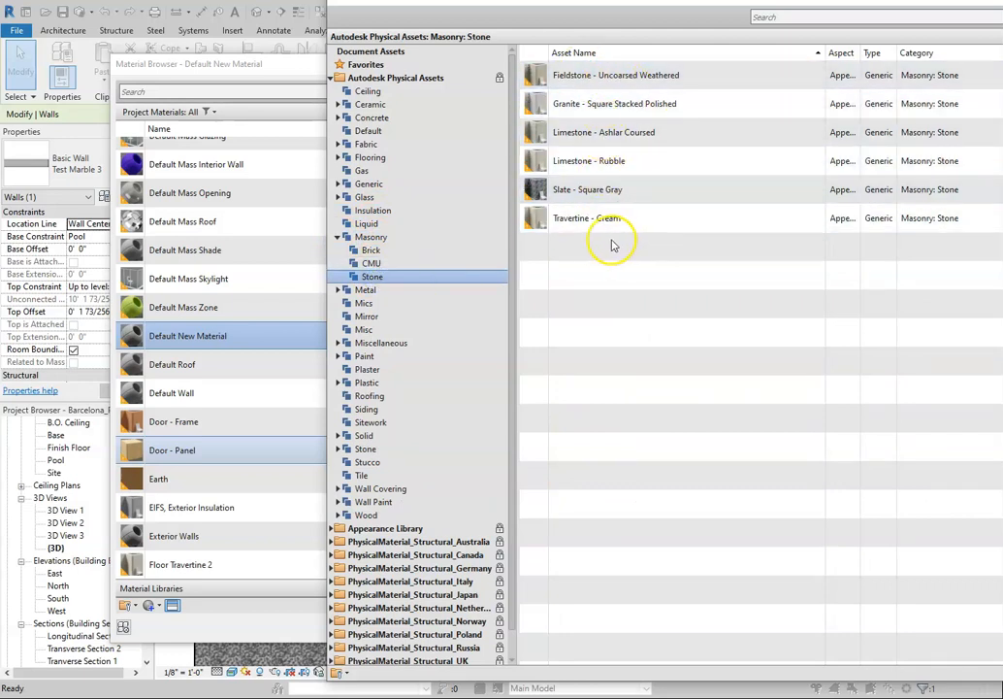
{"action": "left_click", "coordinate": [338, 449]}
{"action": "left_click", "coordinate": [376, 476]}
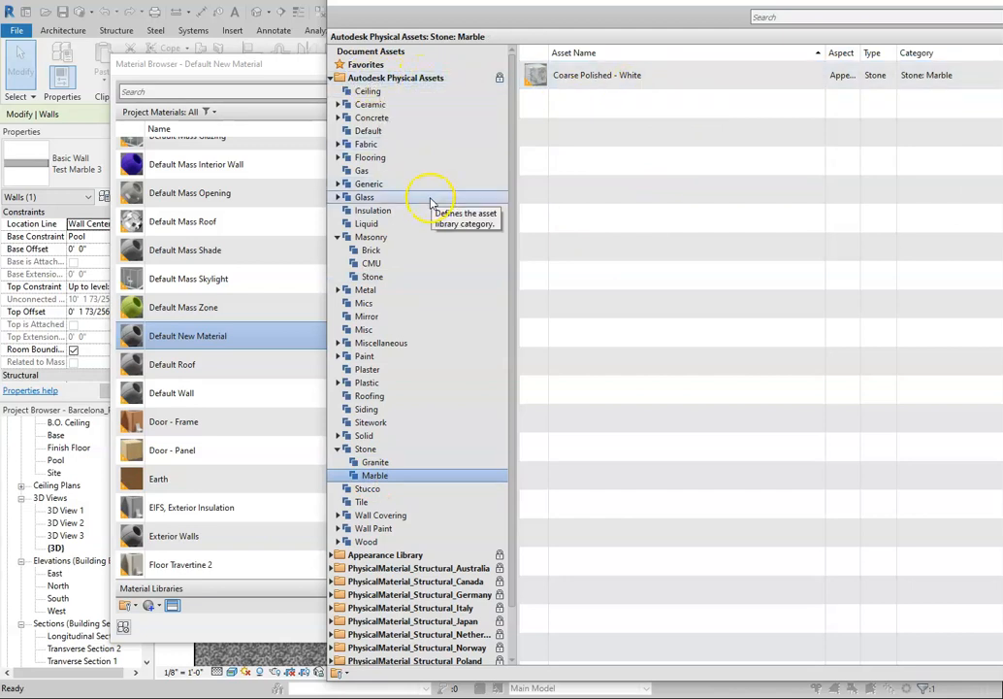
- Review the polished marble assets in the Masonry: Stone category of the Appearance Library
{"action": "scroll", "coordinate": [402, 325], "scroll_direction": "down", "scroll_amount": 2}
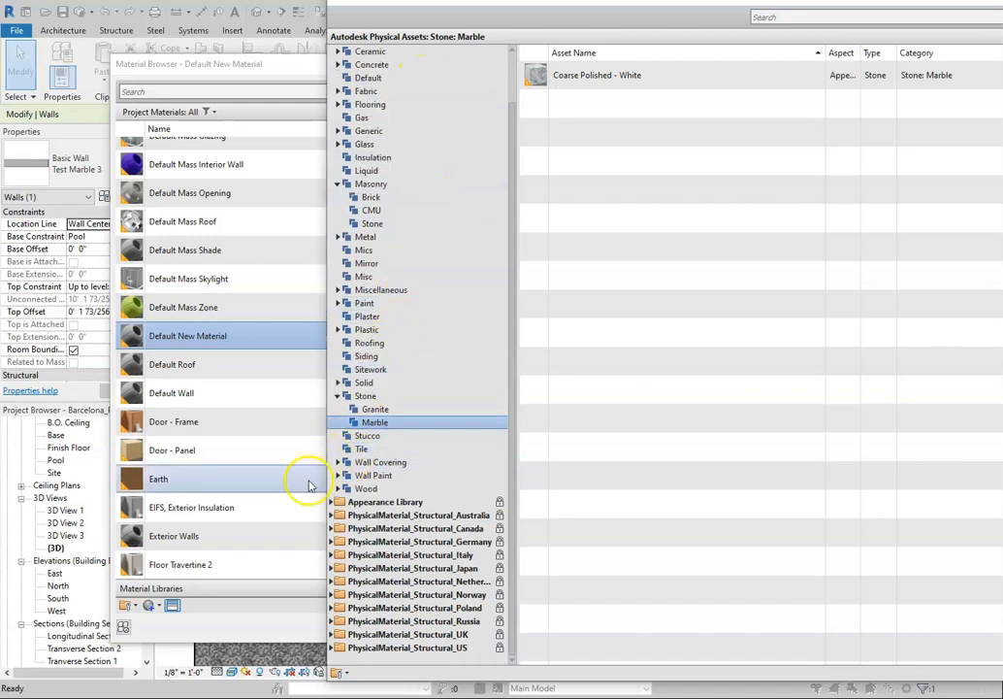
{"action": "left_click", "coordinate": [331, 502]}
{"action": "scroll", "coordinate": [427, 412], "scroll_direction": "down", "scroll_amount": 5}
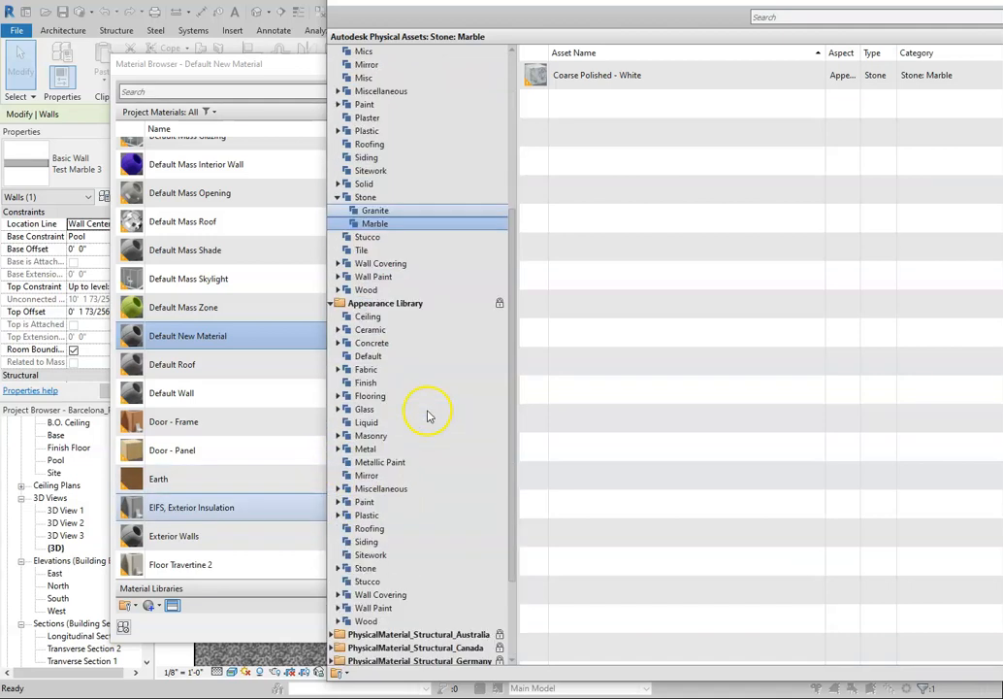
{"action": "scroll", "coordinate": [430, 416], "scroll_direction": "down", "scroll_amount": 3}
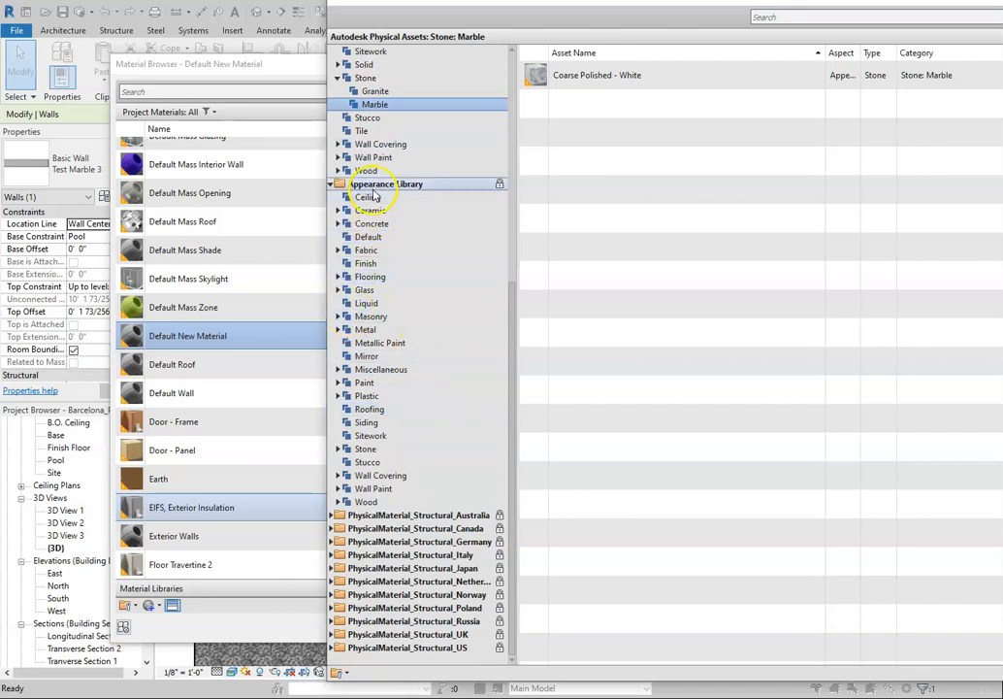
{"action": "left_click", "coordinate": [338, 316]}
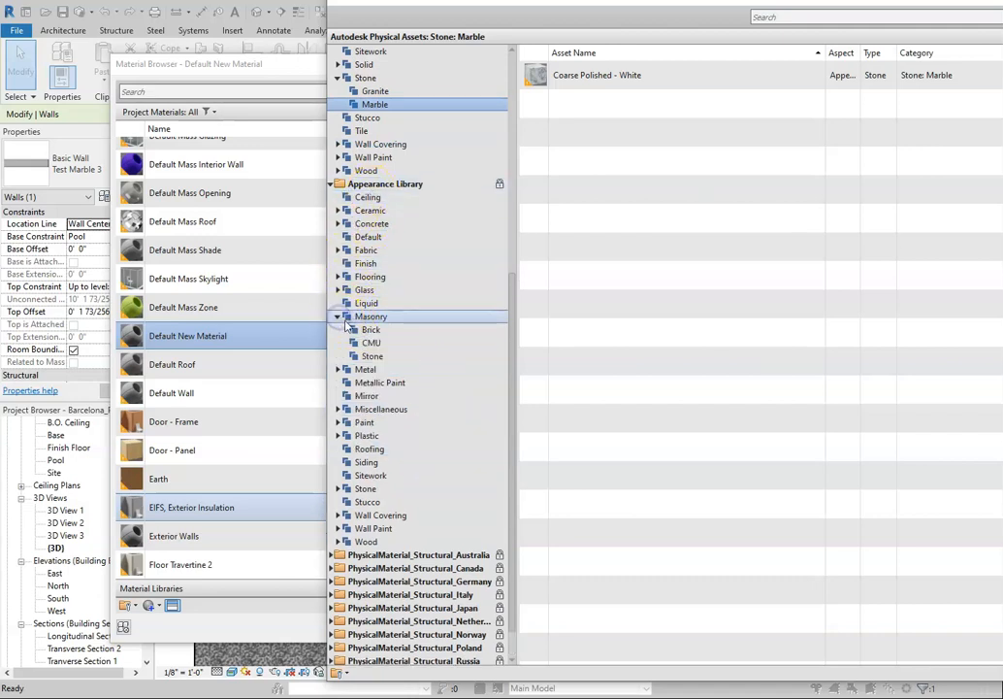
{"action": "left_click", "coordinate": [371, 356]}
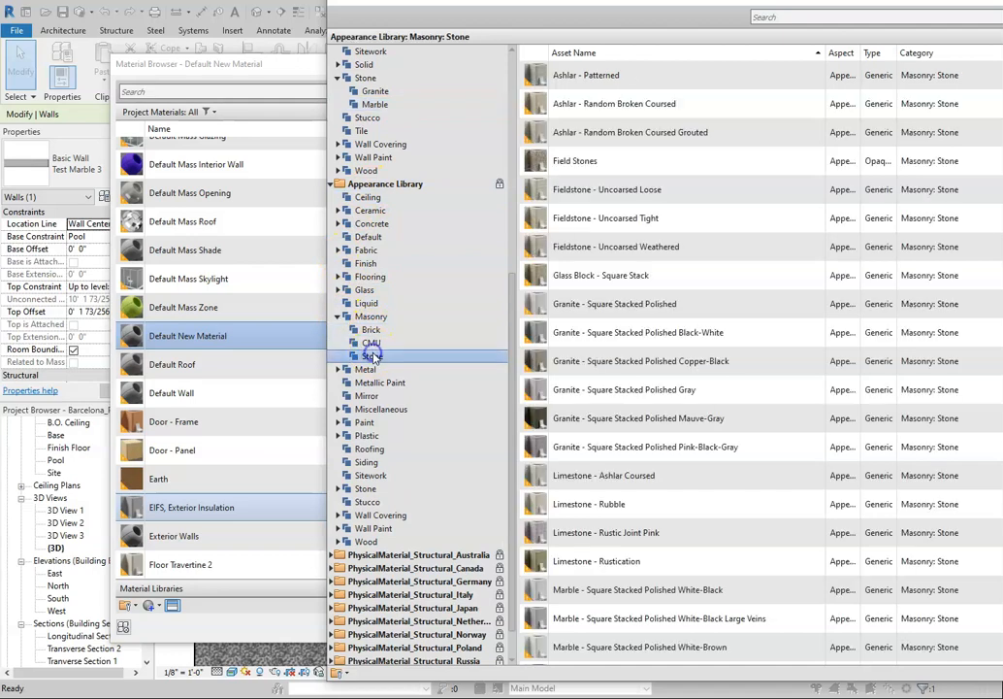
{"action": "scroll", "coordinate": [594, 354], "scroll_direction": "down", "scroll_amount": 5}
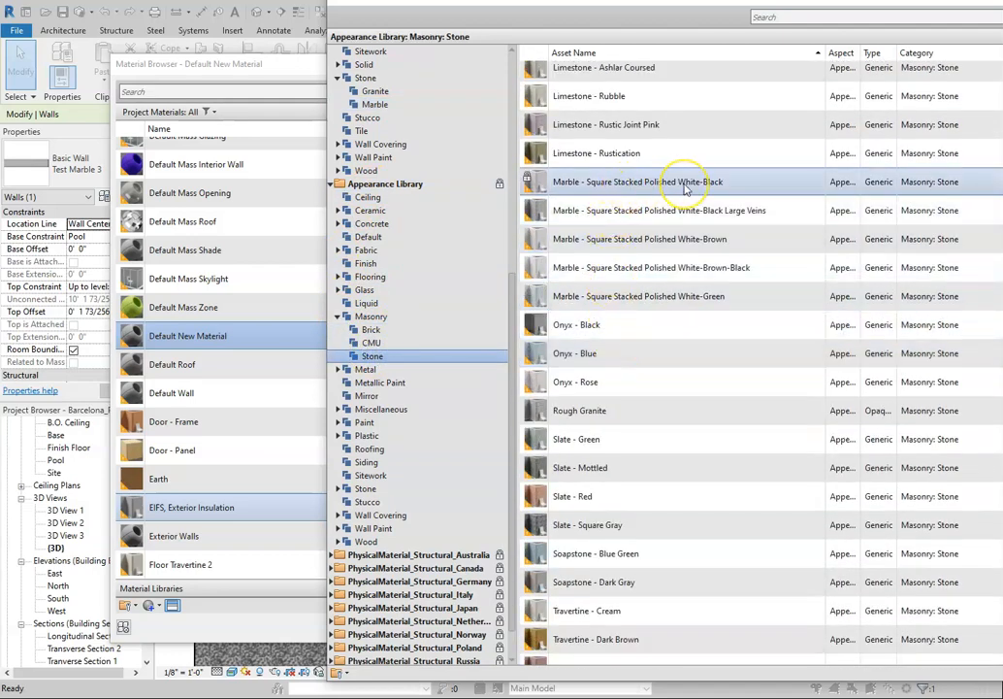
{"action": "left_click", "coordinate": [692, 330]}
{"action": "left_click", "coordinate": [721, 270]}
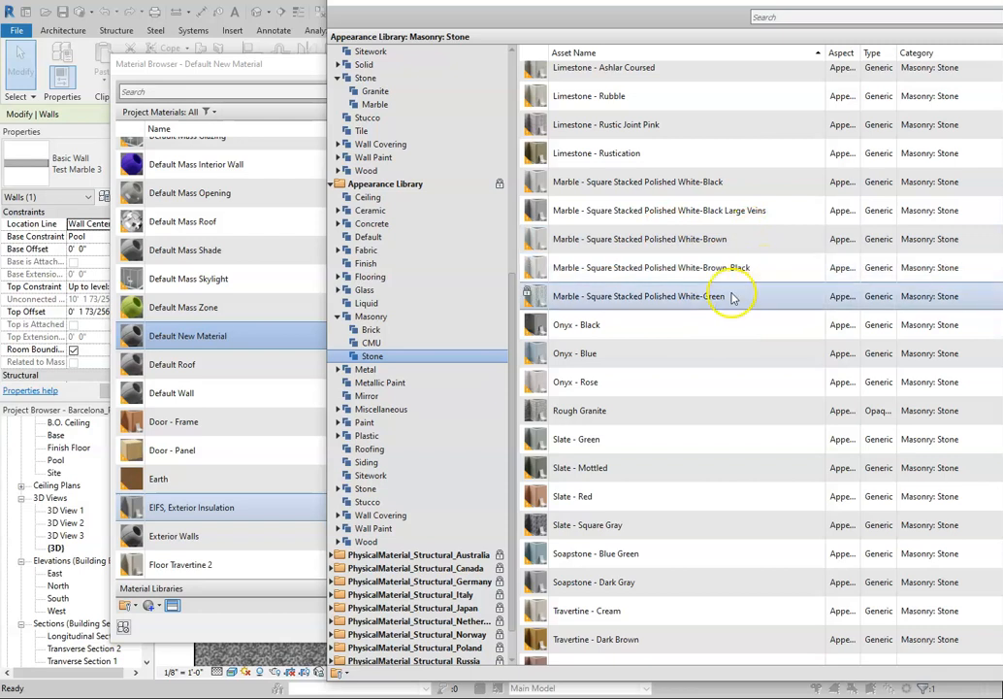
{"action": "left_click", "coordinate": [663, 243]}
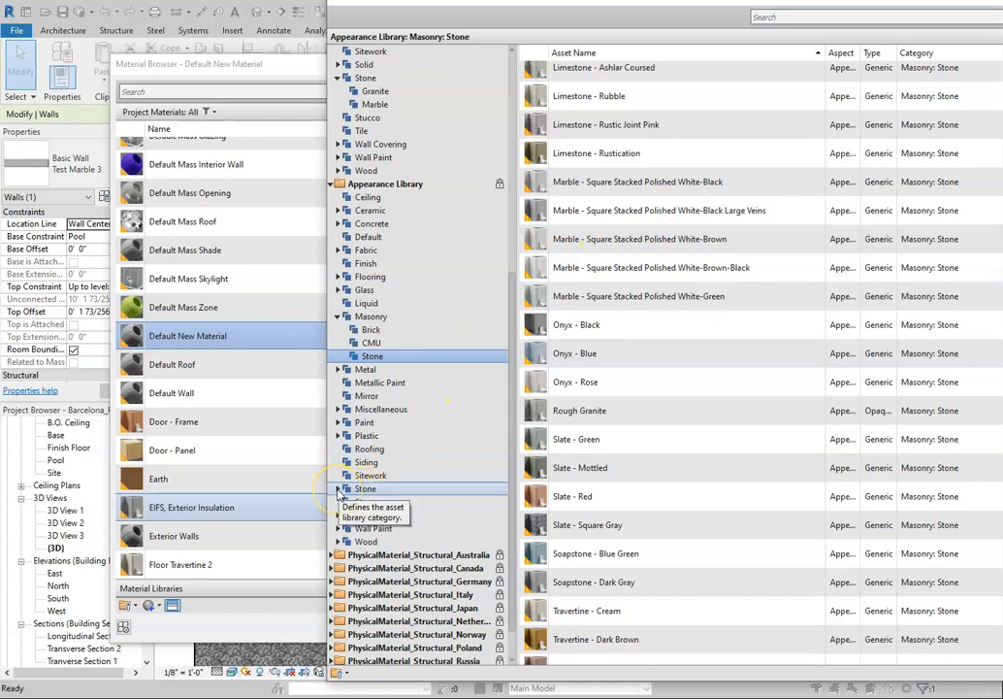
- Replace the new material's appearance with the Square - Large Veins asset from the Appearance Library's Stone: Marble category
{"action": "left_click", "coordinate": [338, 489]}
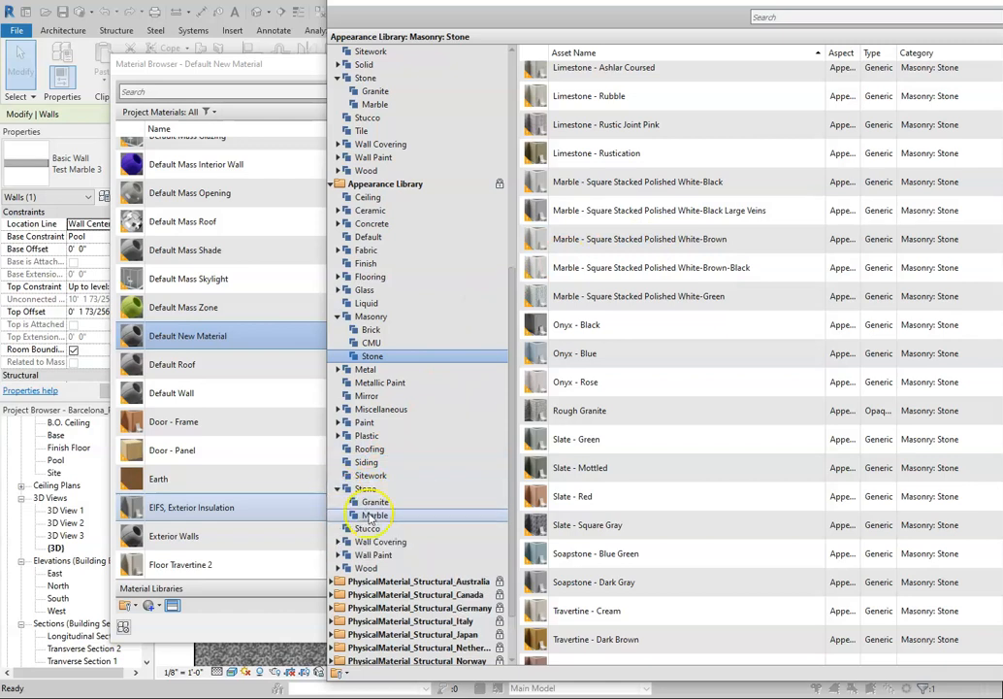
{"action": "left_click", "coordinate": [368, 515]}
{"action": "left_click", "coordinate": [666, 86]}
{"action": "left_click", "coordinate": [640, 111]}
{"action": "left_click", "coordinate": [641, 136]}
{"action": "left_click", "coordinate": [630, 165]}
{"action": "left_click", "coordinate": [627, 197]}
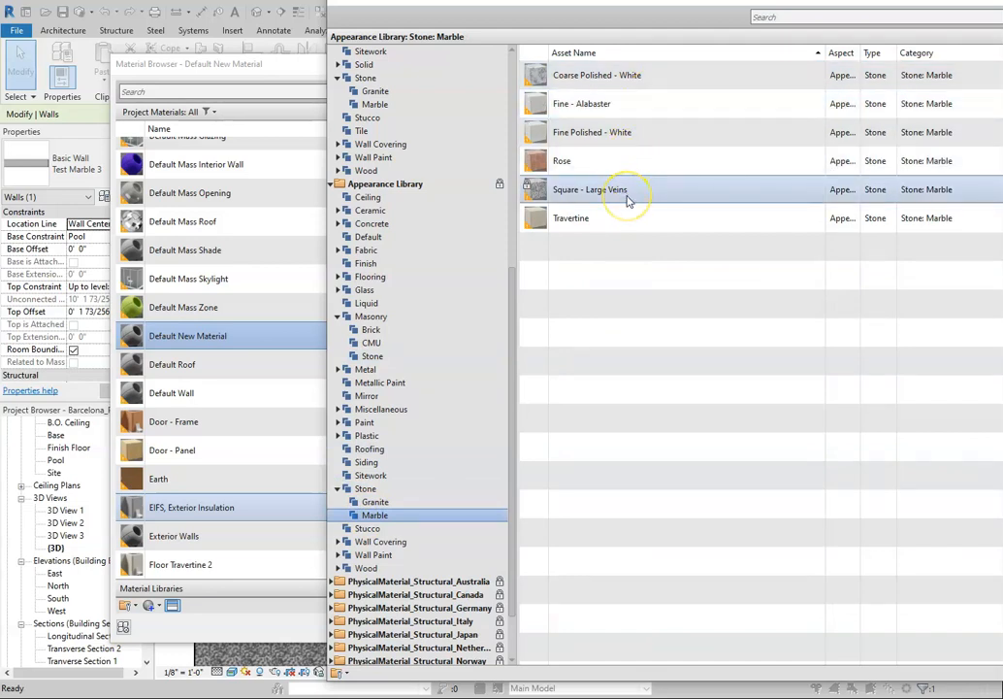
{"action": "left_click", "coordinate": [600, 194]}
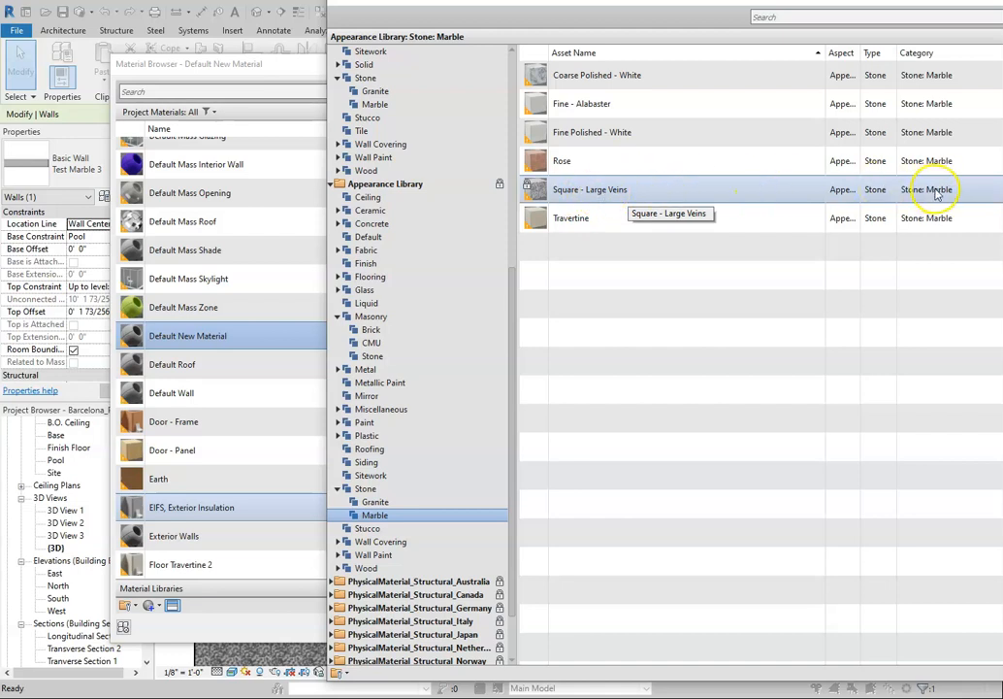
{"action": "left_click_drag", "start_coordinate": [903, 0], "coordinate": [708, 21]}
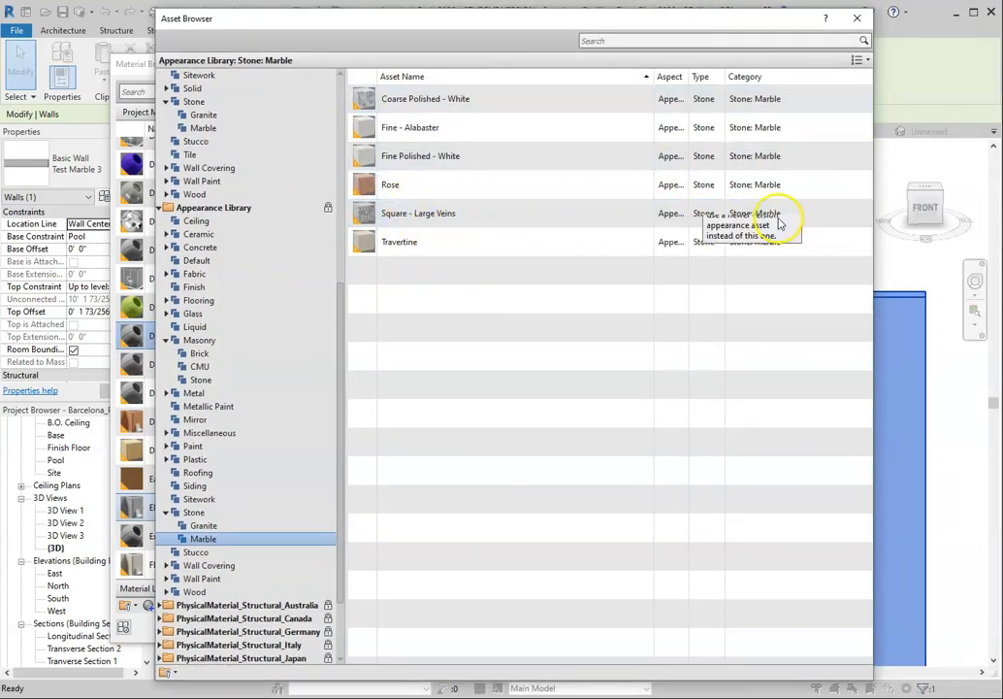
{"action": "left_click", "coordinate": [864, 213]}
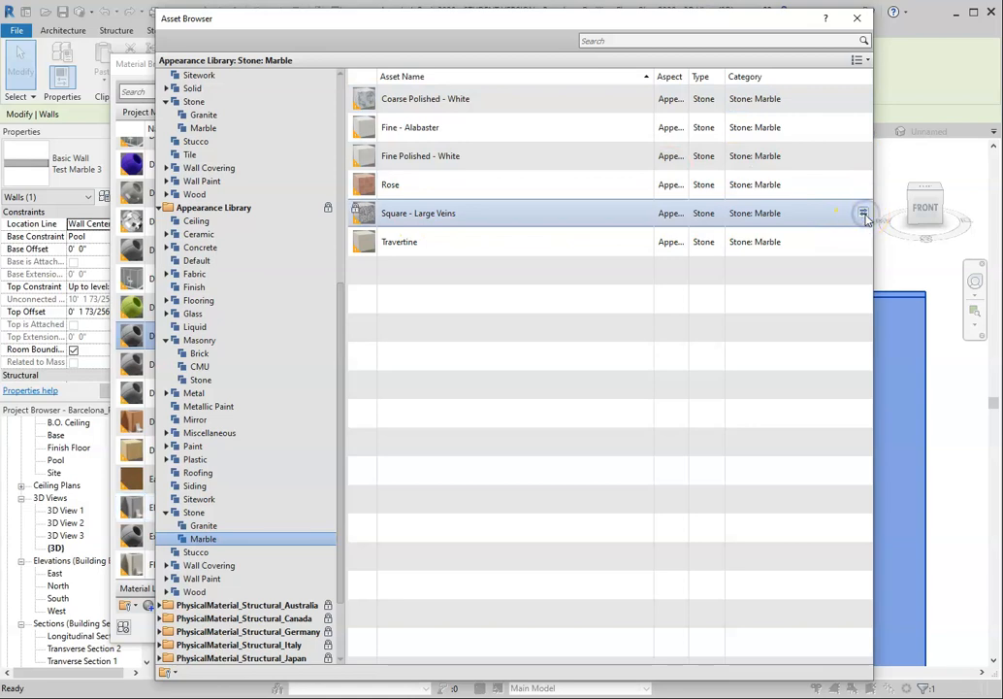
{"action": "left_click", "coordinate": [858, 19]}
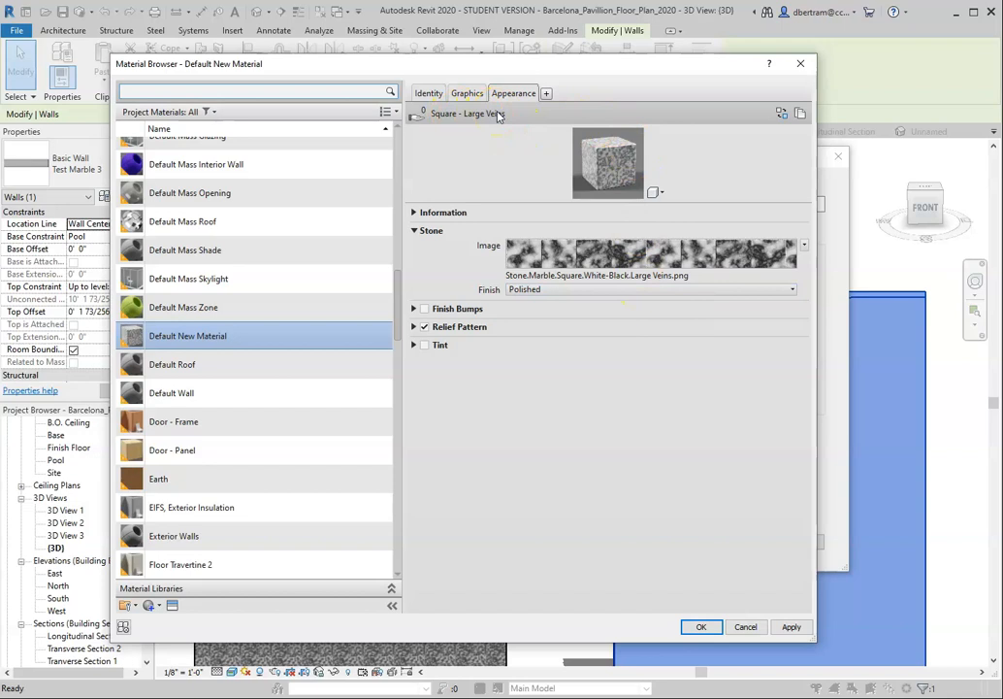
- Rename the new material Marble Square Large Veins and assign it to the Test Marble 3 wall type's structure layer
{"action": "left_click", "coordinate": [313, 329]}
{"action": "right_click", "coordinate": [202, 337]}
{"action": "left_click", "coordinate": [242, 374]}
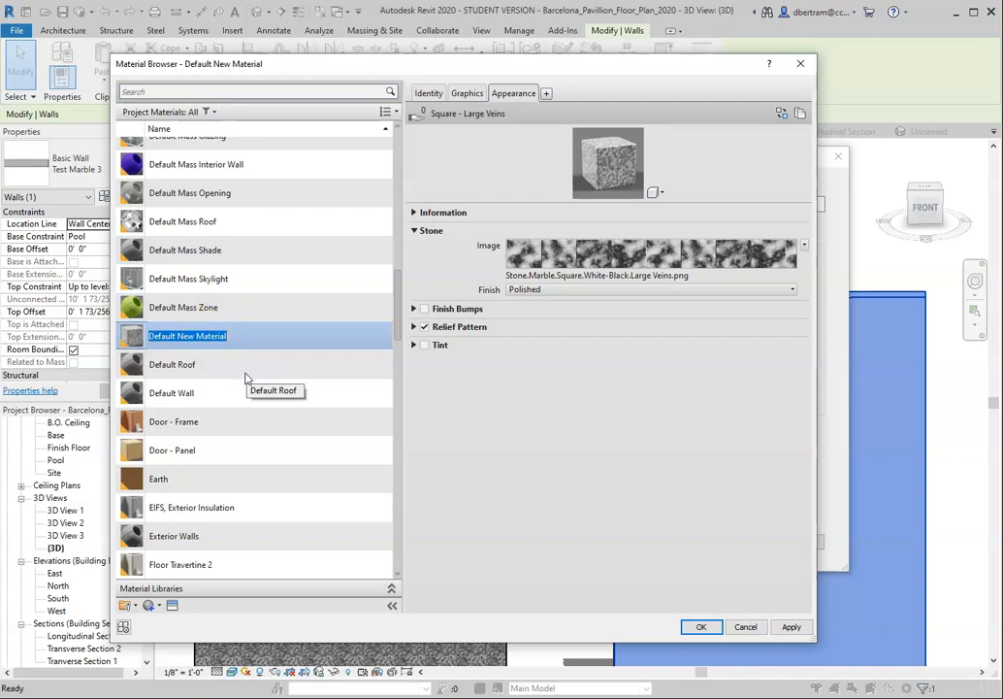
{"action": "type", "text": "Square Large Veins"}
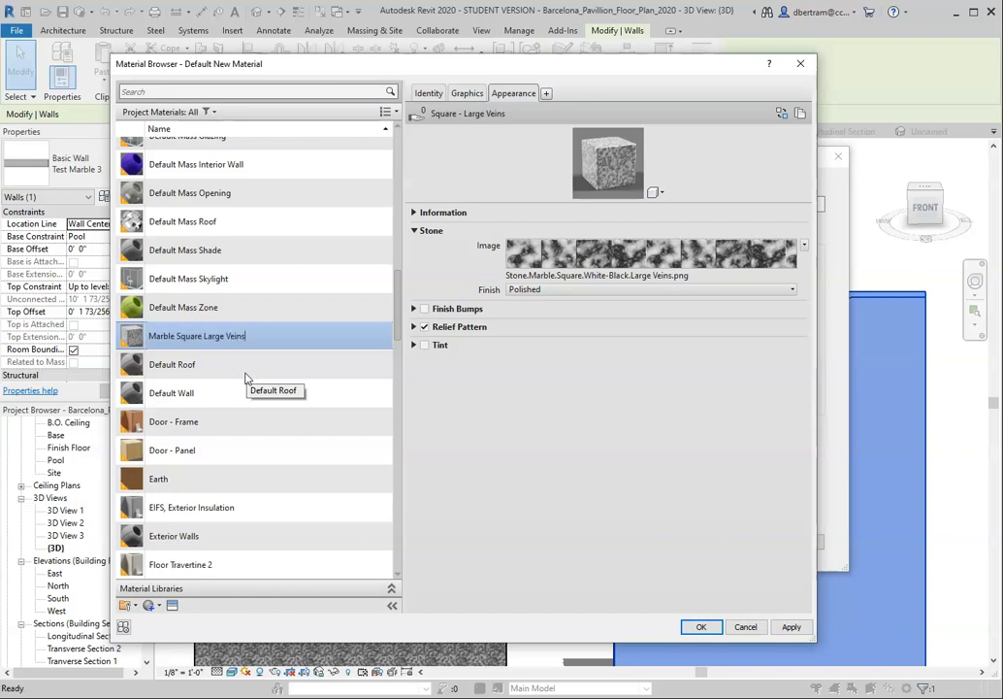
{"action": "left_click", "coordinate": [792, 625]}
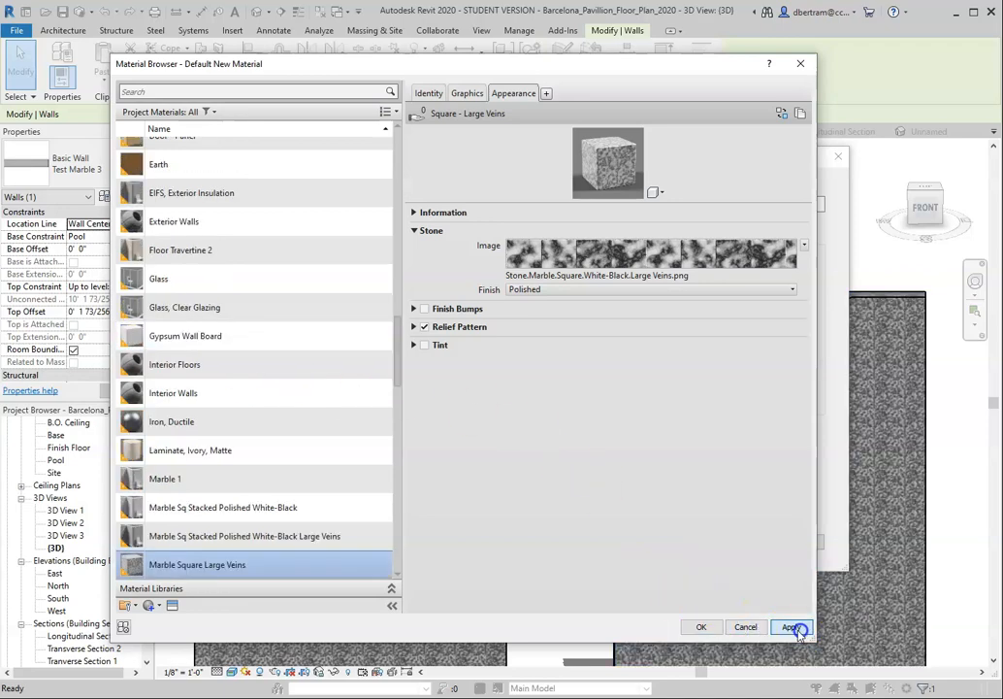
{"action": "left_click", "coordinate": [700, 626]}
{"action": "left_click", "coordinate": [659, 542]}
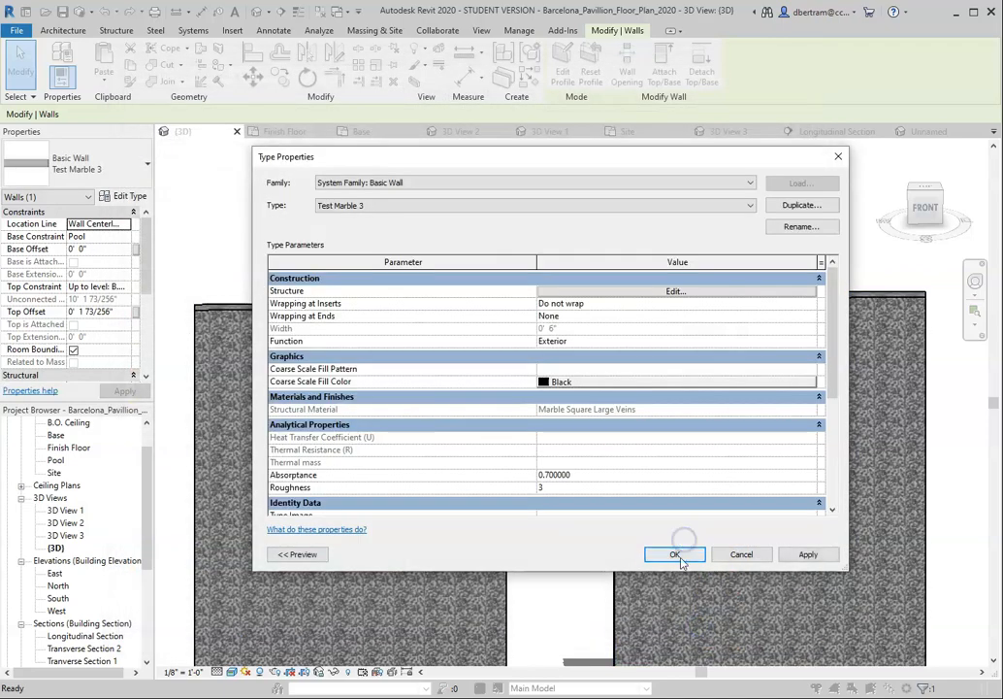
{"action": "left_click", "coordinate": [677, 616]}
{"action": "left_click", "coordinate": [528, 412]}
- Move the Test Marble 3 and light grey marble walls closer to the dark grey wall between them to compare their patterns
{"action": "scroll", "coordinate": [678, 396], "scroll_direction": "down", "scroll_amount": 2}
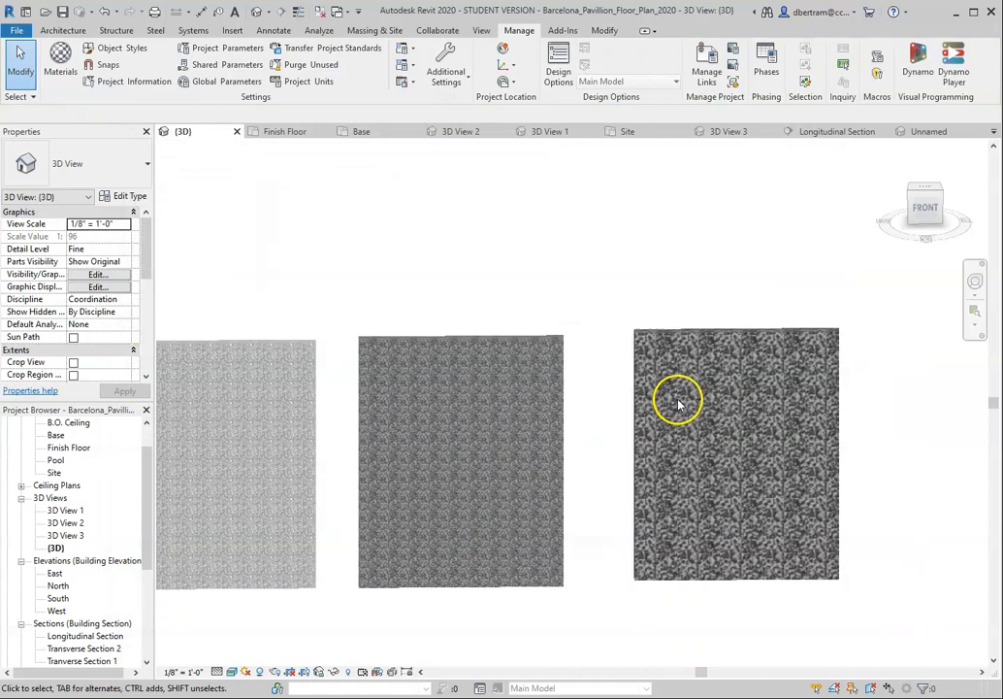
{"action": "scroll", "coordinate": [377, 436], "scroll_direction": "up", "scroll_amount": 3}
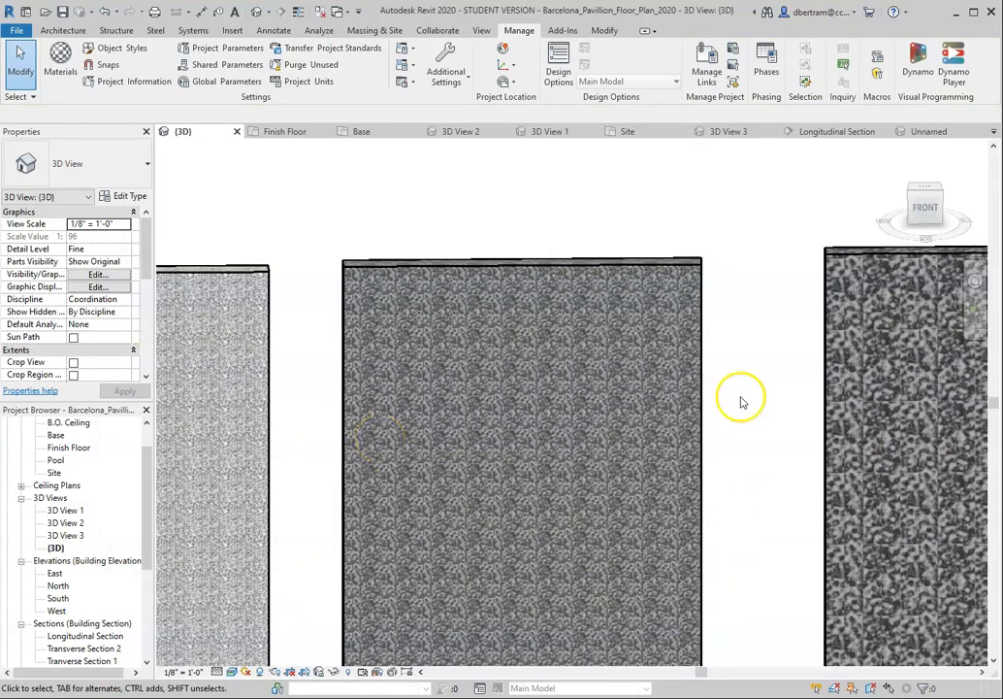
{"action": "left_click", "coordinate": [826, 380]}
{"action": "left_click_drag", "start_coordinate": [826, 381], "coordinate": [735, 386]}
{"action": "left_click", "coordinate": [269, 396]}
{"action": "left_click_drag", "start_coordinate": [269, 396], "coordinate": [312, 399]}
{"action": "left_click", "coordinate": [437, 212]}
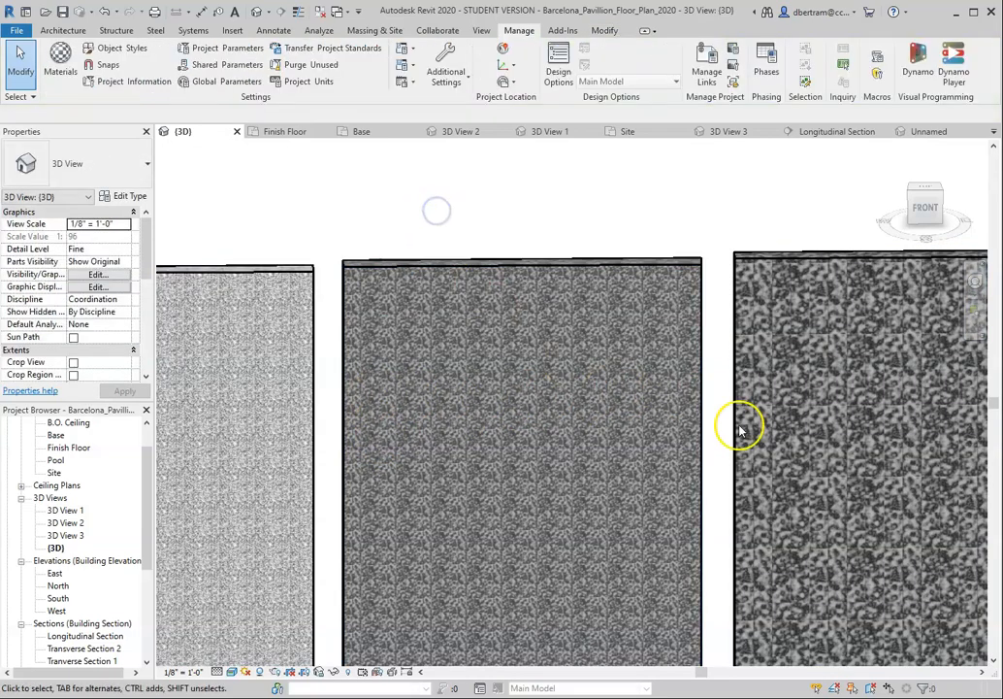
{"action": "scroll", "coordinate": [524, 459], "scroll_direction": "up", "scroll_amount": 2}
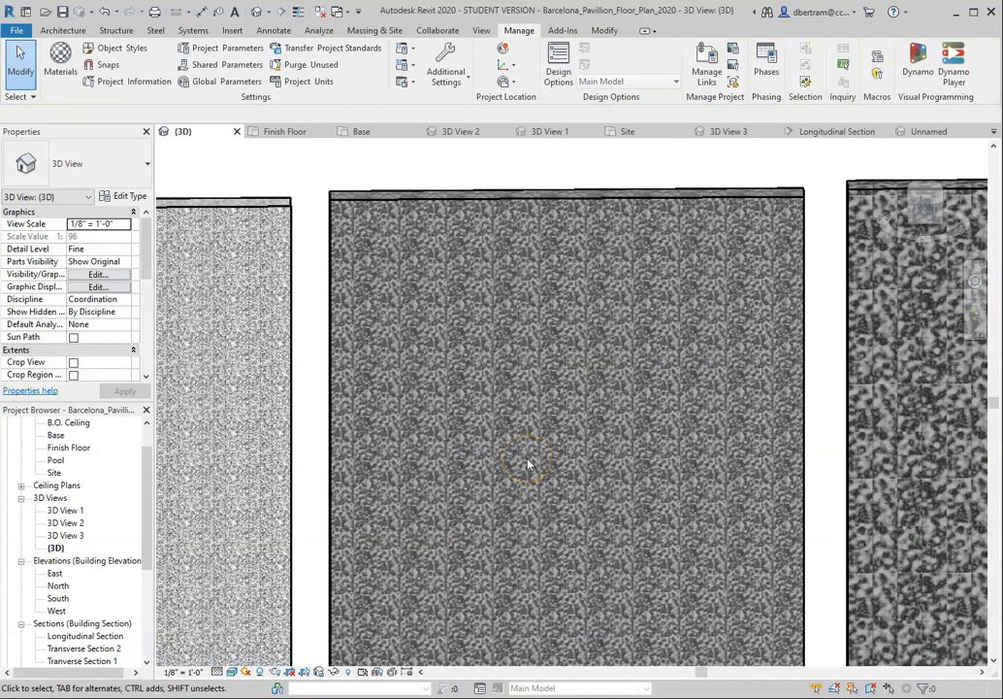
{"action": "scroll", "coordinate": [612, 391], "scroll_direction": "down", "scroll_amount": 4}
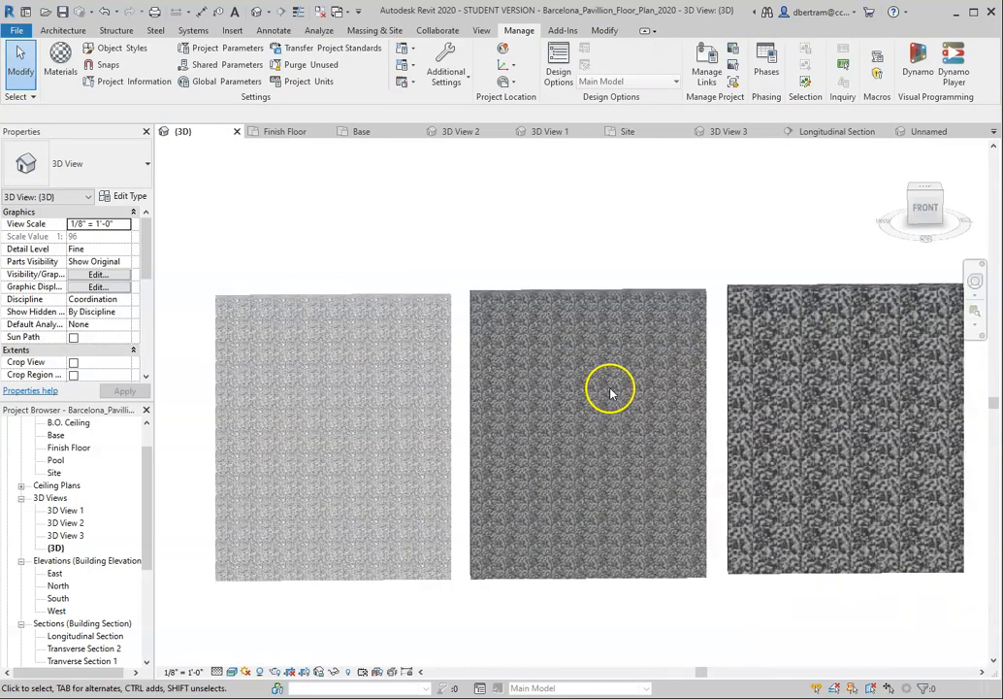
{"action": "left_click", "coordinate": [447, 301]}
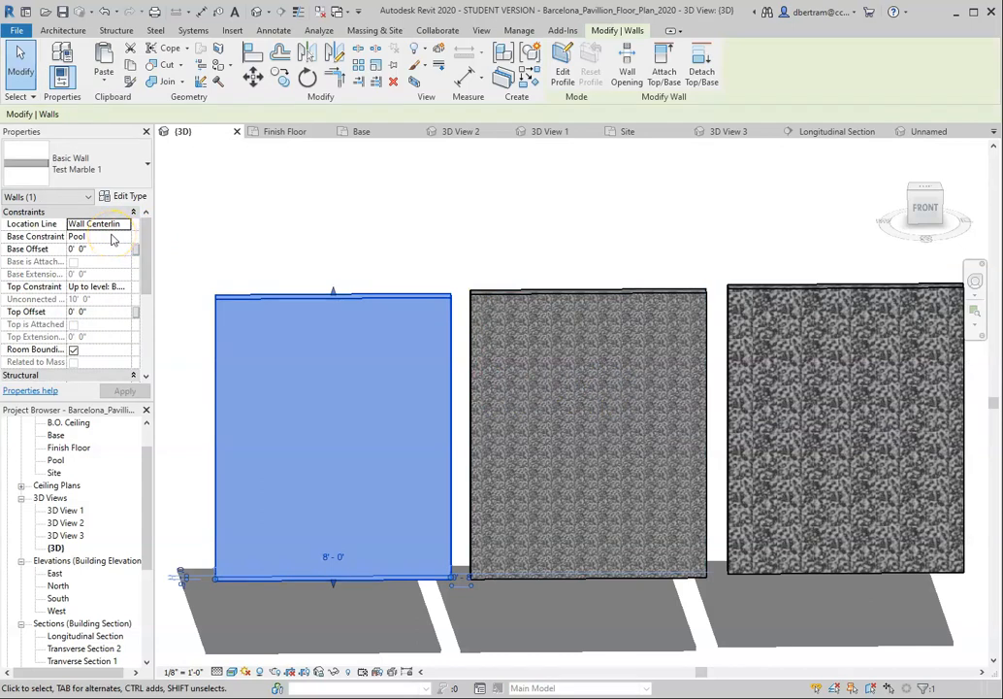
{"action": "left_click", "coordinate": [115, 287]}
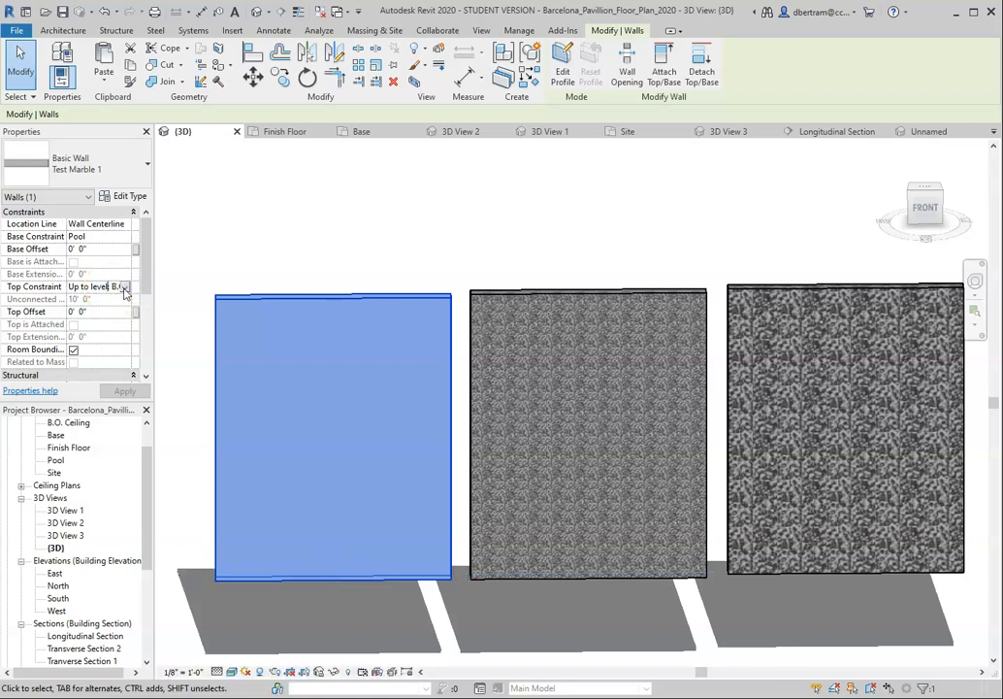
{"action": "left_click", "coordinate": [248, 238]}
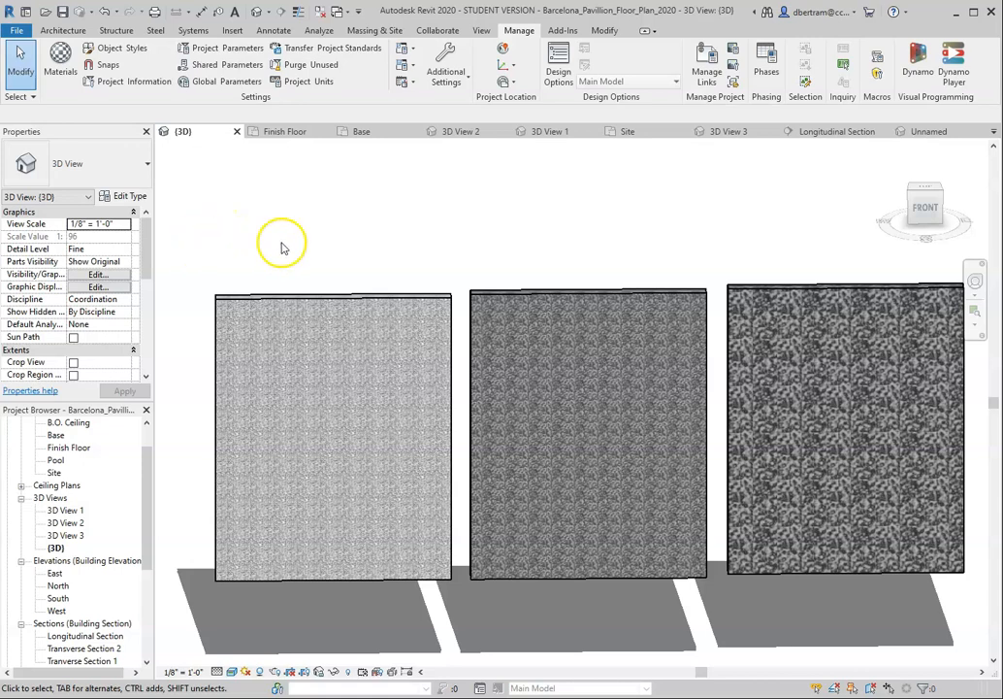
- Open the texture image settings of the Marble Sq Stacked Polished White-Black material in the Test Marble 1 wall type's structure layer
{"action": "left_click", "coordinate": [351, 299]}
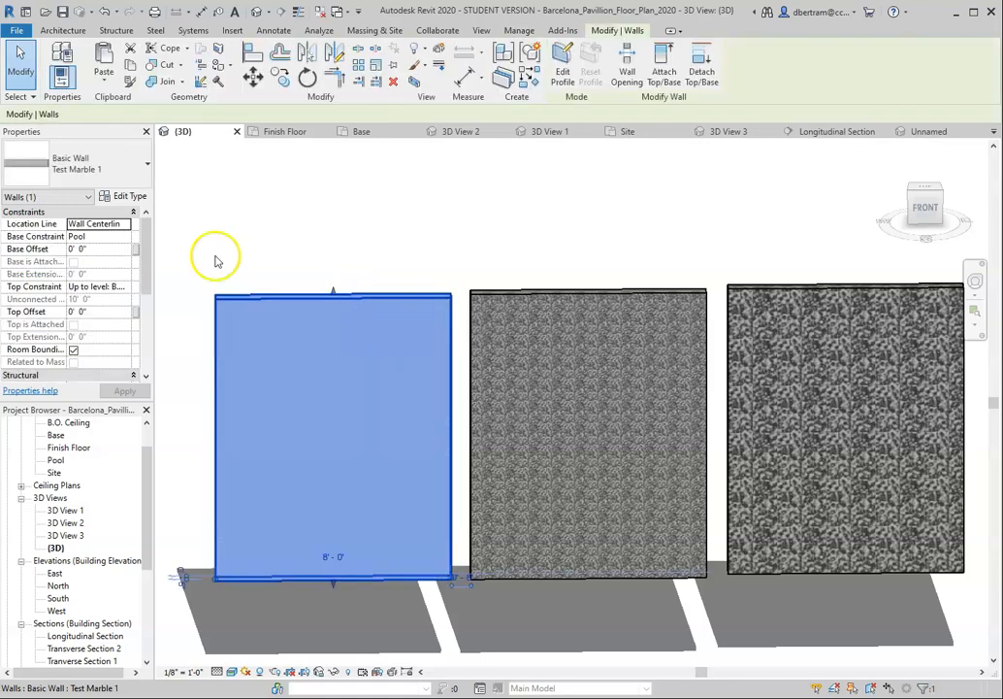
{"action": "left_click", "coordinate": [127, 196]}
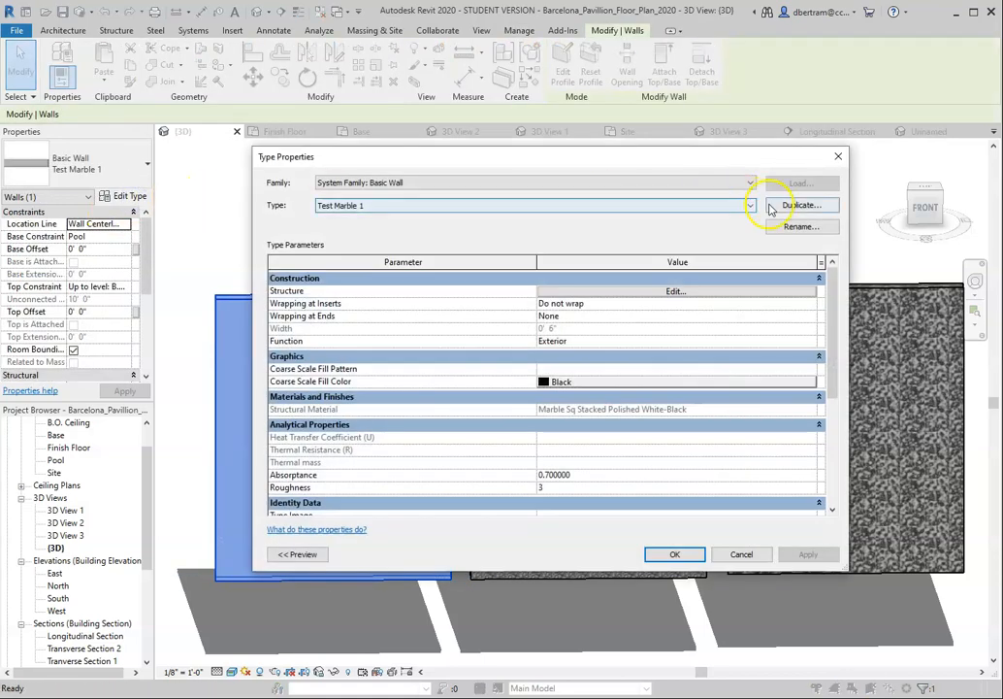
{"action": "left_click", "coordinate": [675, 291]}
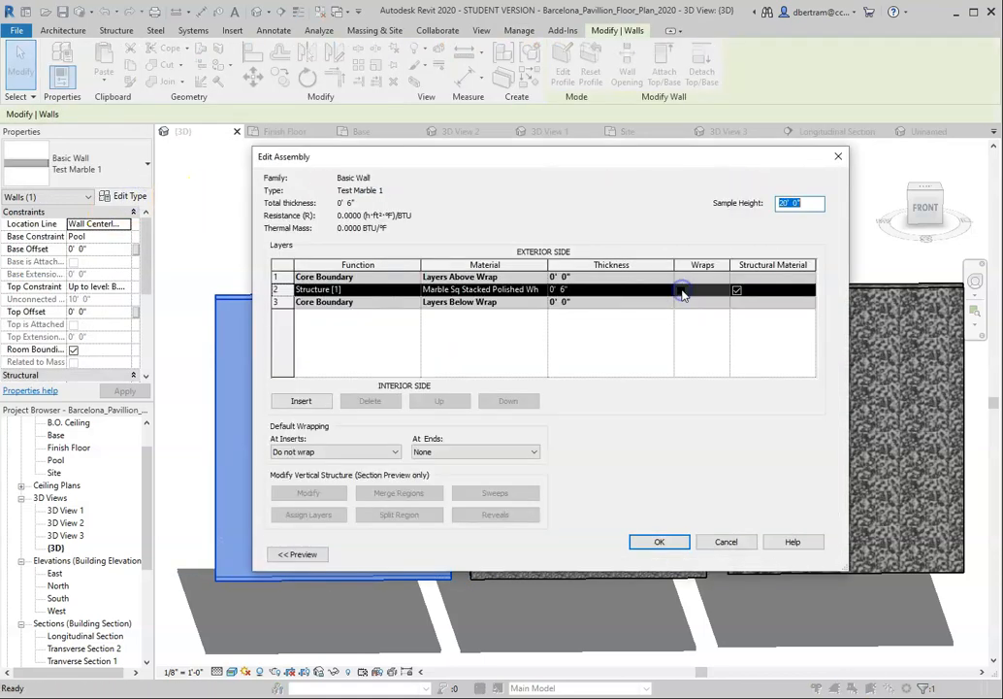
{"action": "left_click", "coordinate": [497, 289]}
{"action": "left_click", "coordinate": [542, 290]}
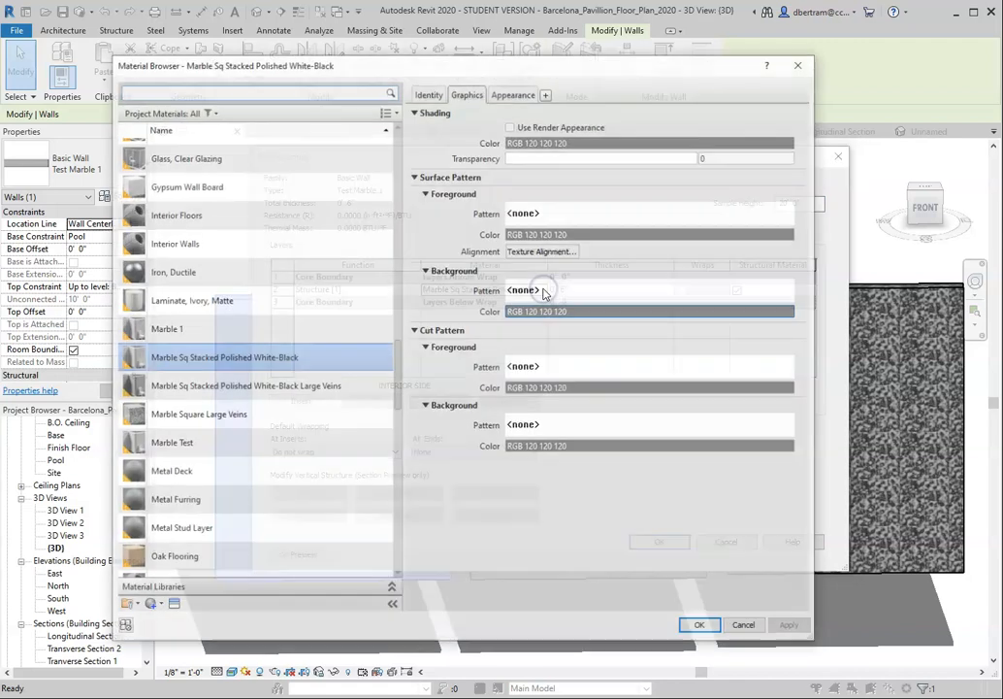
{"action": "left_click", "coordinate": [511, 92]}
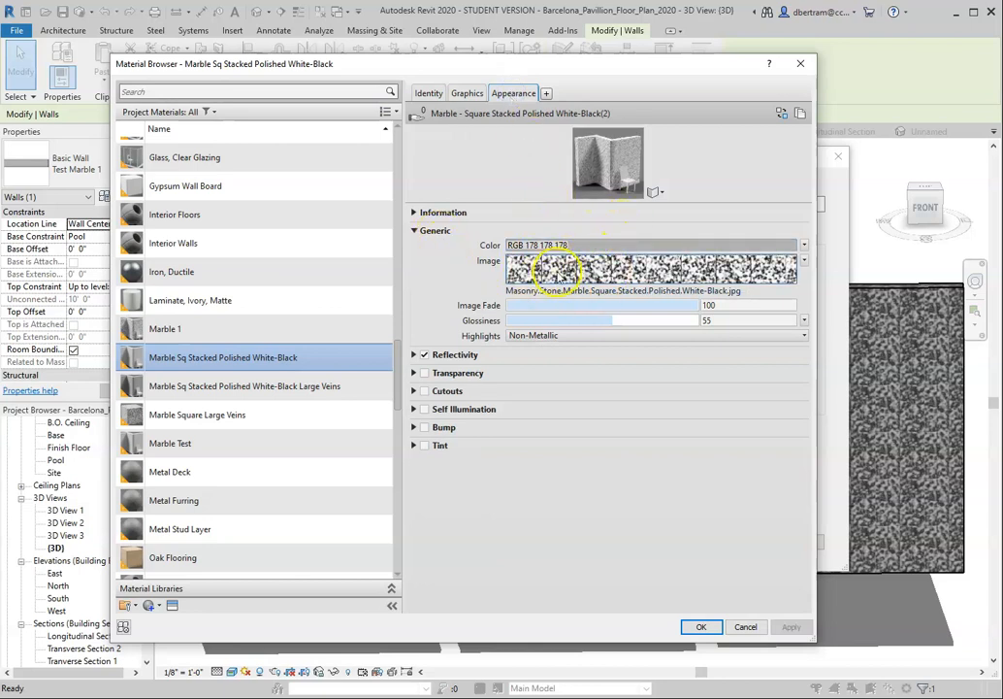
{"action": "left_click", "coordinate": [588, 267]}
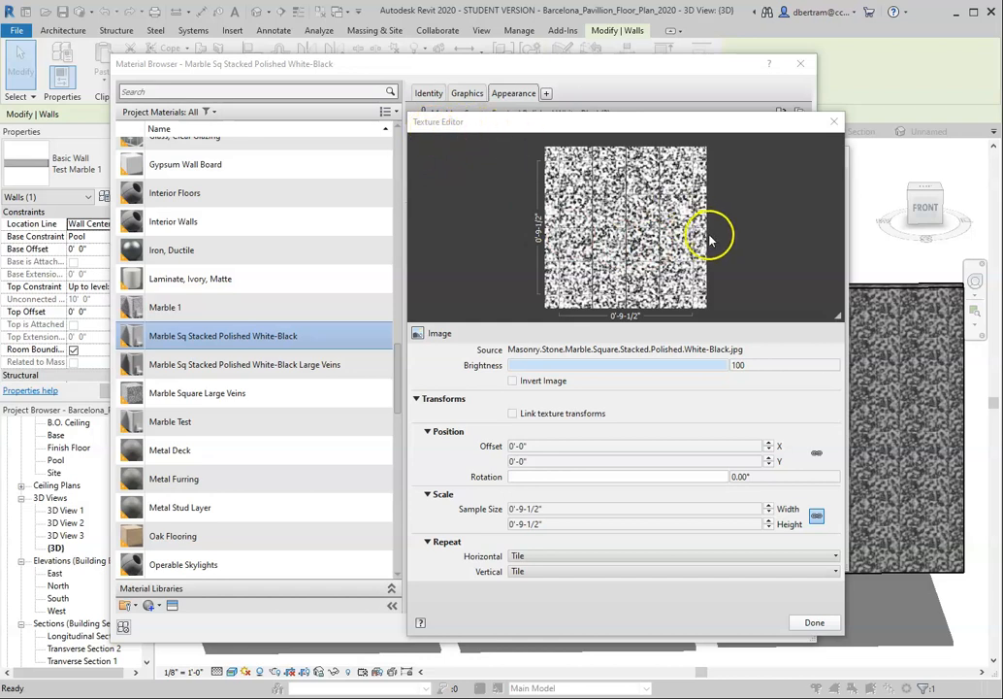
- Review the marble texture's sample size and its horizontal repeat options, keeping the repeat on Tile
{"action": "left_click", "coordinate": [572, 509]}
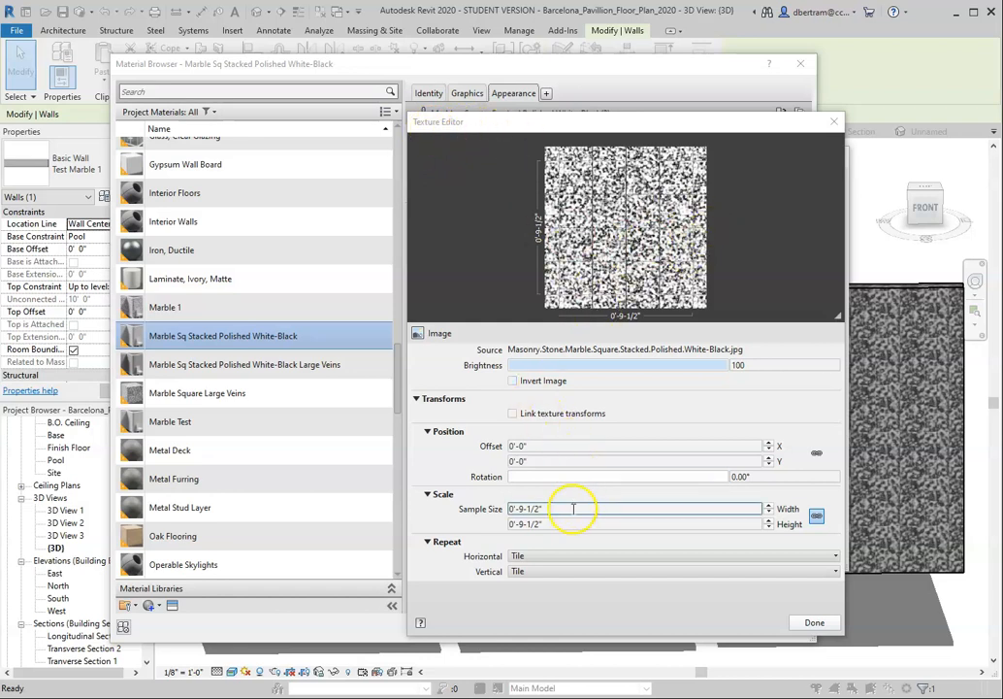
{"action": "left_click", "coordinate": [531, 559]}
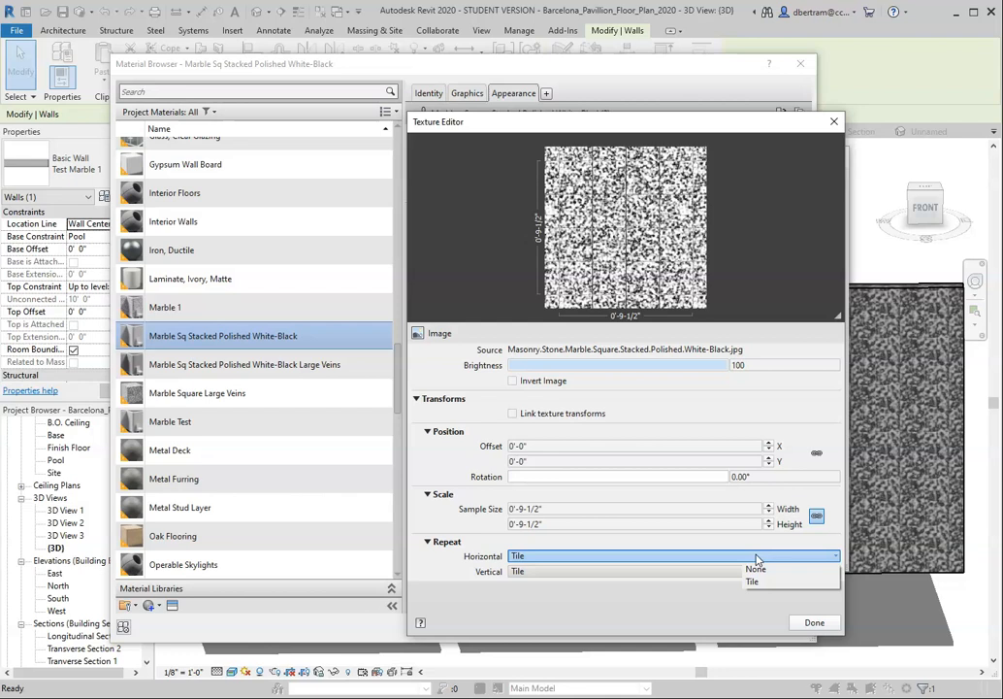
{"action": "left_click", "coordinate": [756, 570]}
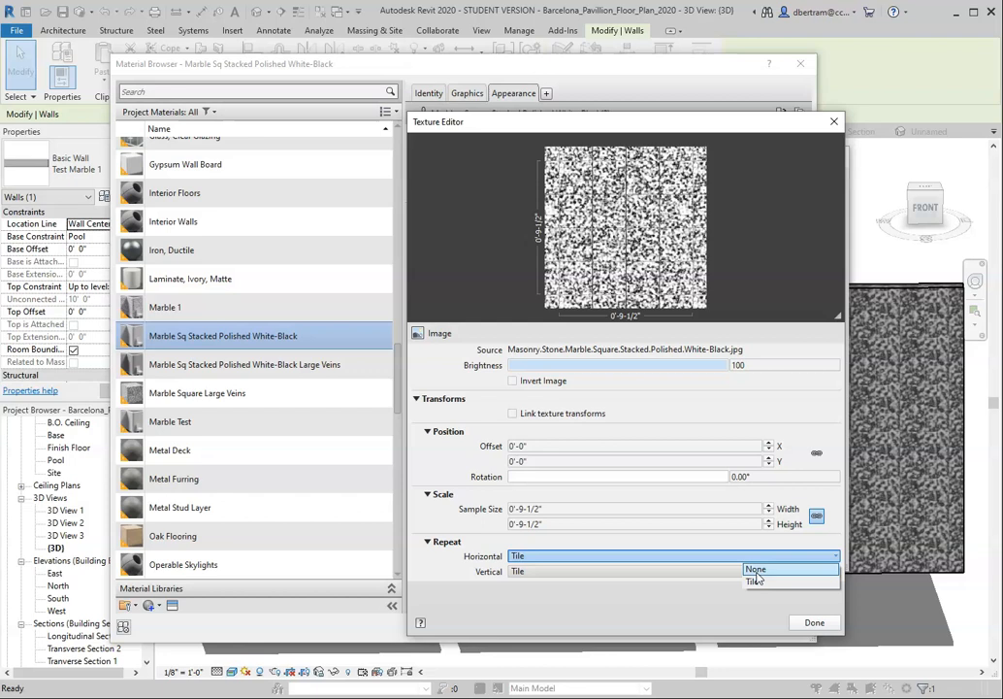
{"action": "left_click", "coordinate": [754, 581]}
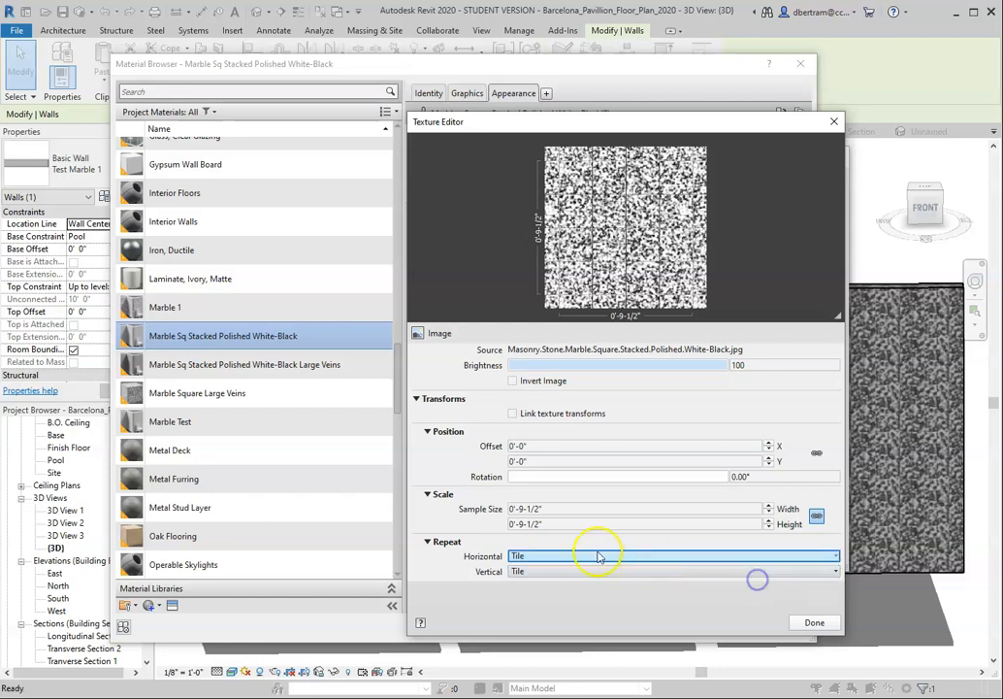
{"action": "left_click", "coordinate": [548, 525]}
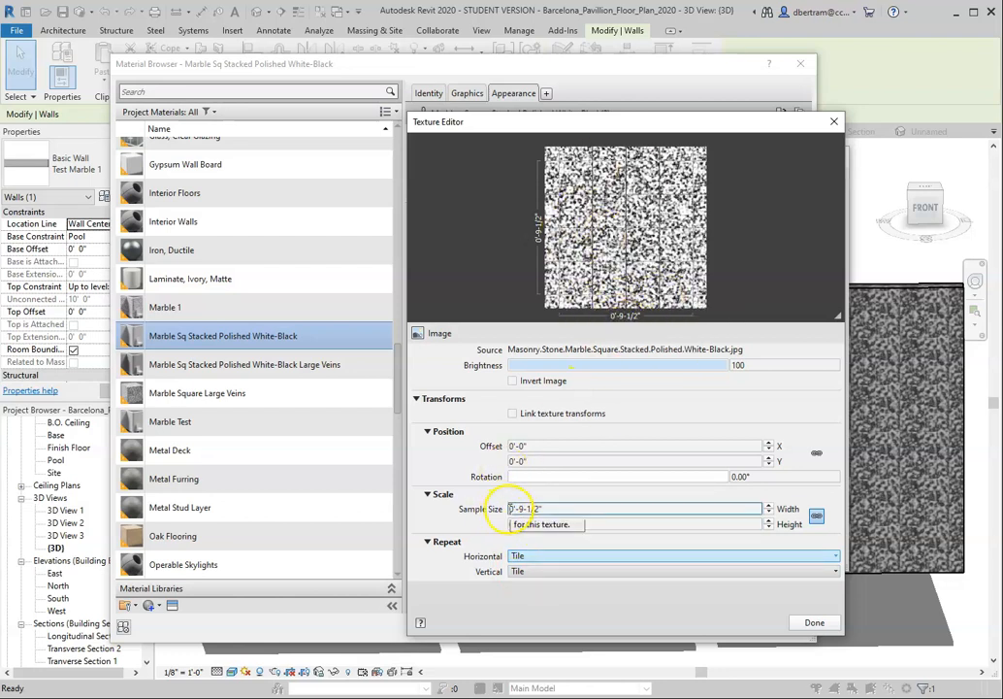
{"action": "left_click", "coordinate": [511, 508]}
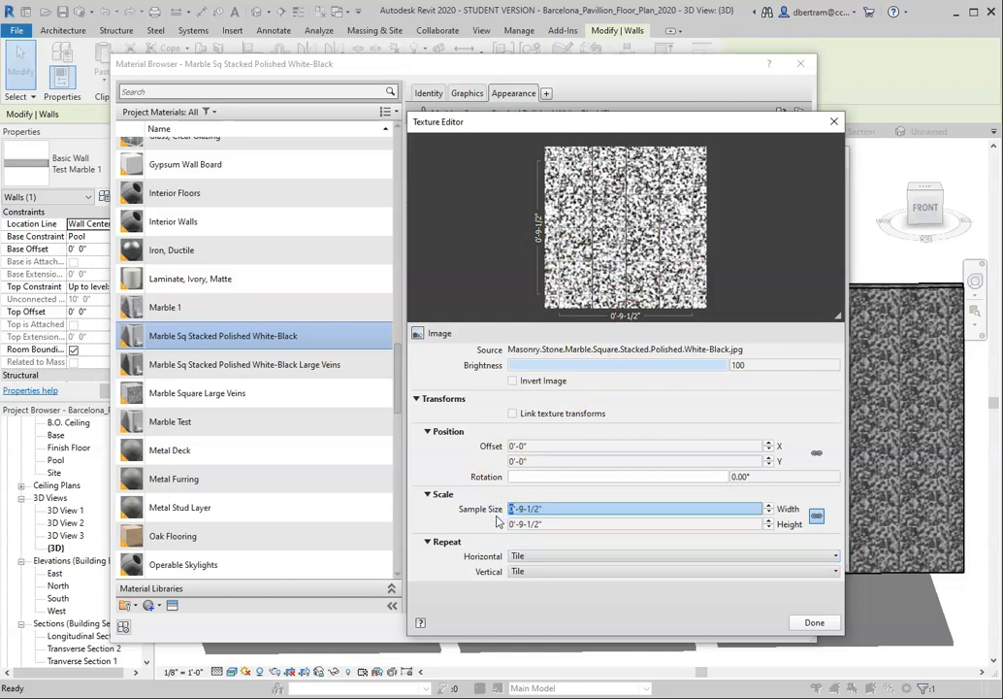
- Unlink the texture's width and height, and set the sample size to 3'-9-1/2" high and 6'-9-1/2" wide
{"action": "left_click", "coordinate": [818, 517]}
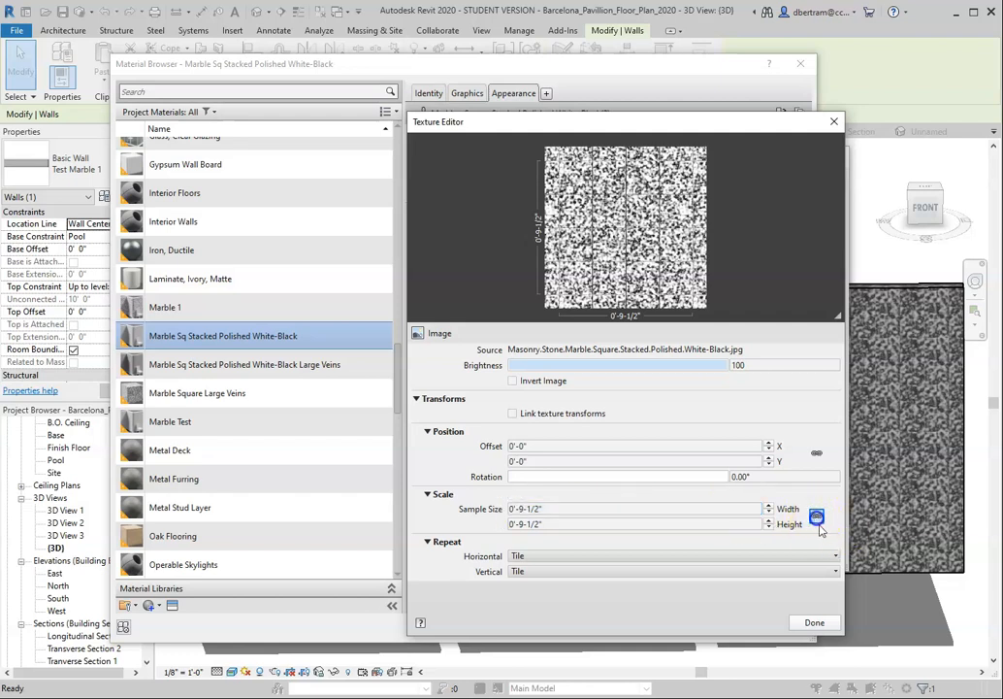
{"action": "left_click", "coordinate": [817, 516]}
{"action": "left_click", "coordinate": [817, 516]}
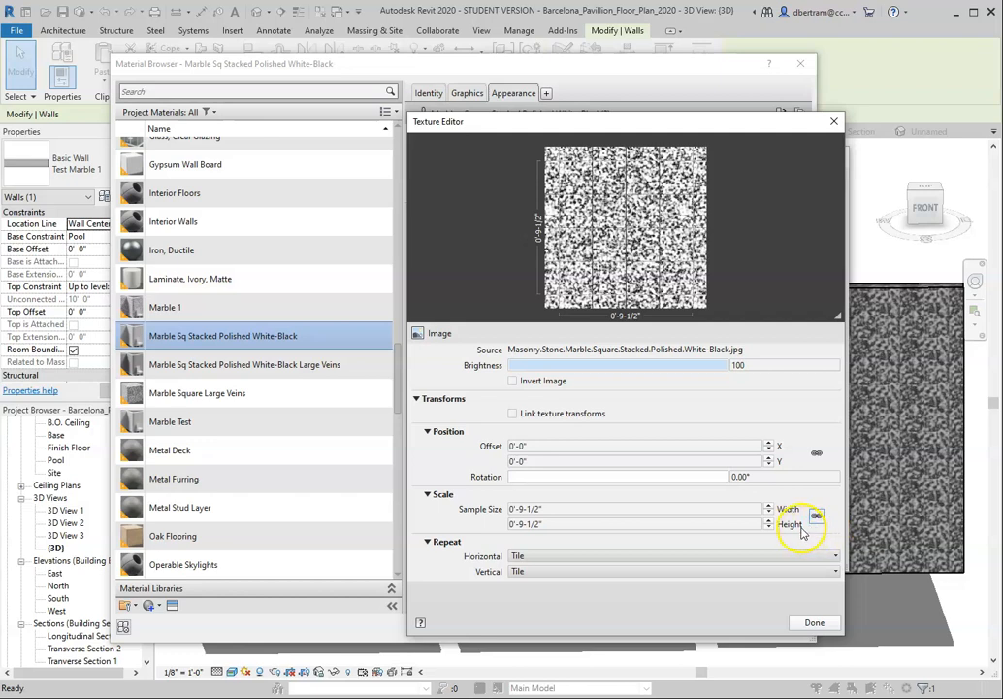
{"action": "left_click", "coordinate": [511, 524]}
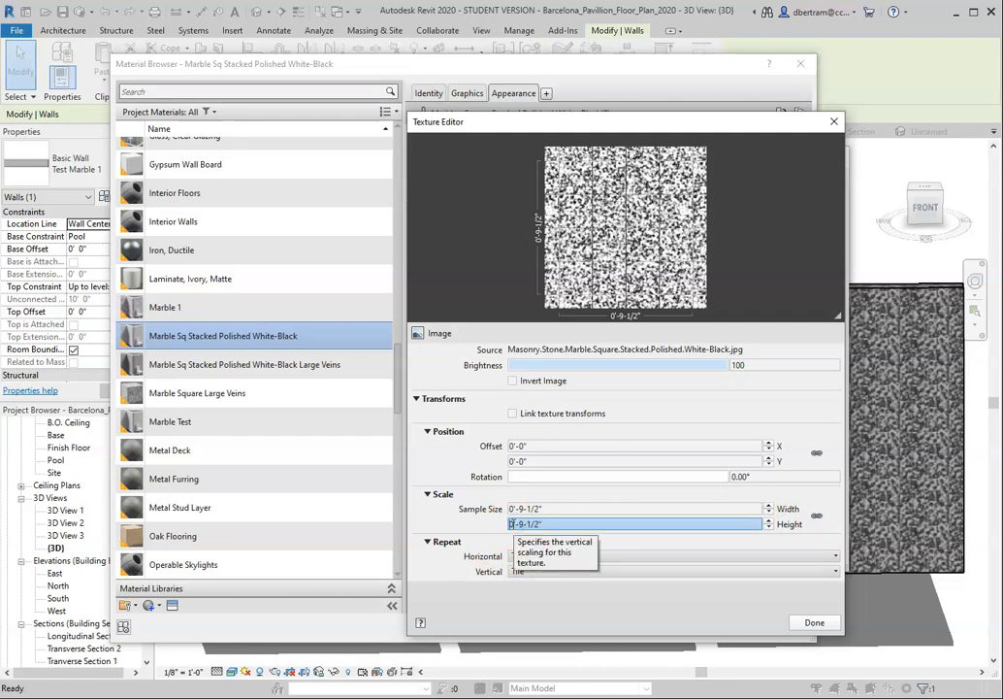
{"action": "left_click", "coordinate": [511, 524]}
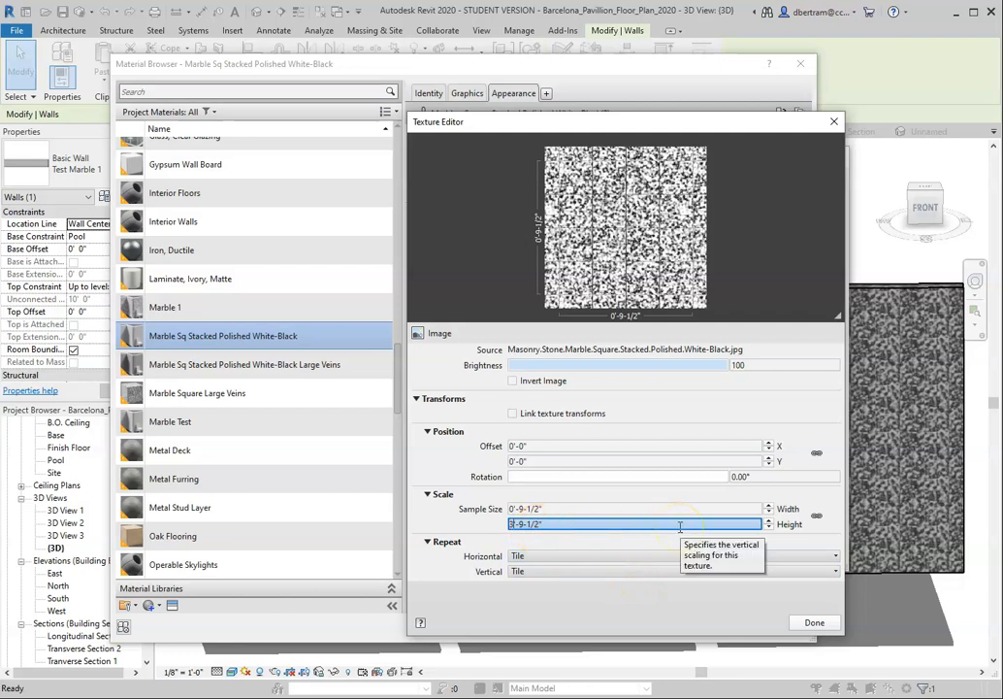
{"action": "left_click", "coordinate": [511, 508]}
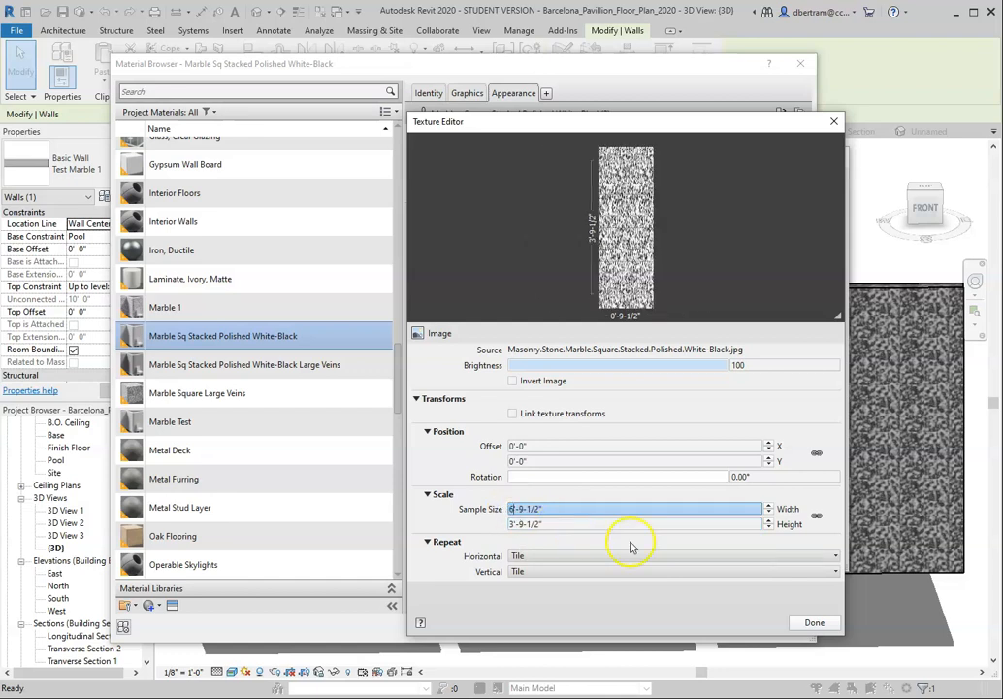
- Apply the rescaled texture to the Test Marble 1 wall type and inspect the pattern on the wall up close
{"action": "left_click", "coordinate": [818, 622]}
{"action": "left_click", "coordinate": [790, 628]}
{"action": "left_click", "coordinate": [701, 627]}
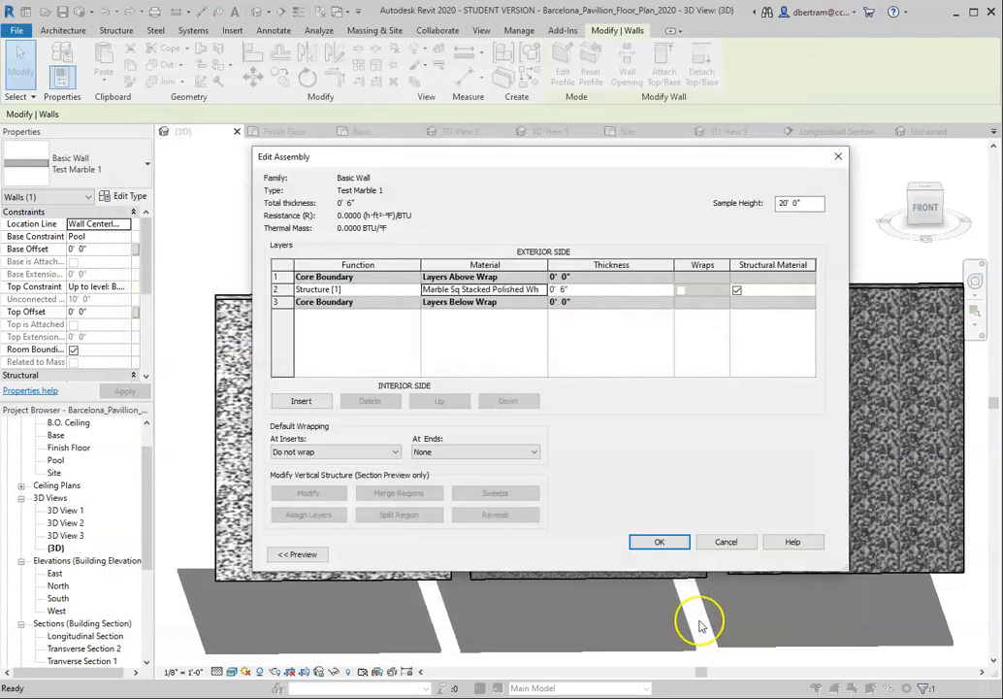
{"action": "left_click", "coordinate": [660, 542]}
{"action": "left_click", "coordinate": [665, 551]}
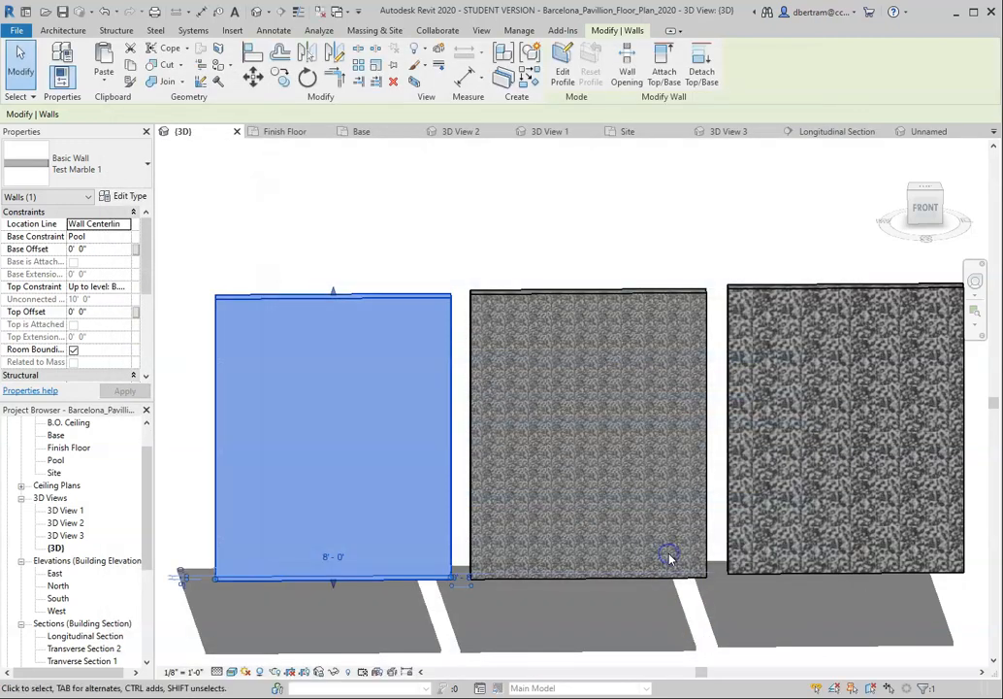
{"action": "left_click", "coordinate": [412, 212]}
{"action": "scroll", "coordinate": [270, 458], "scroll_direction": "up", "scroll_amount": 2}
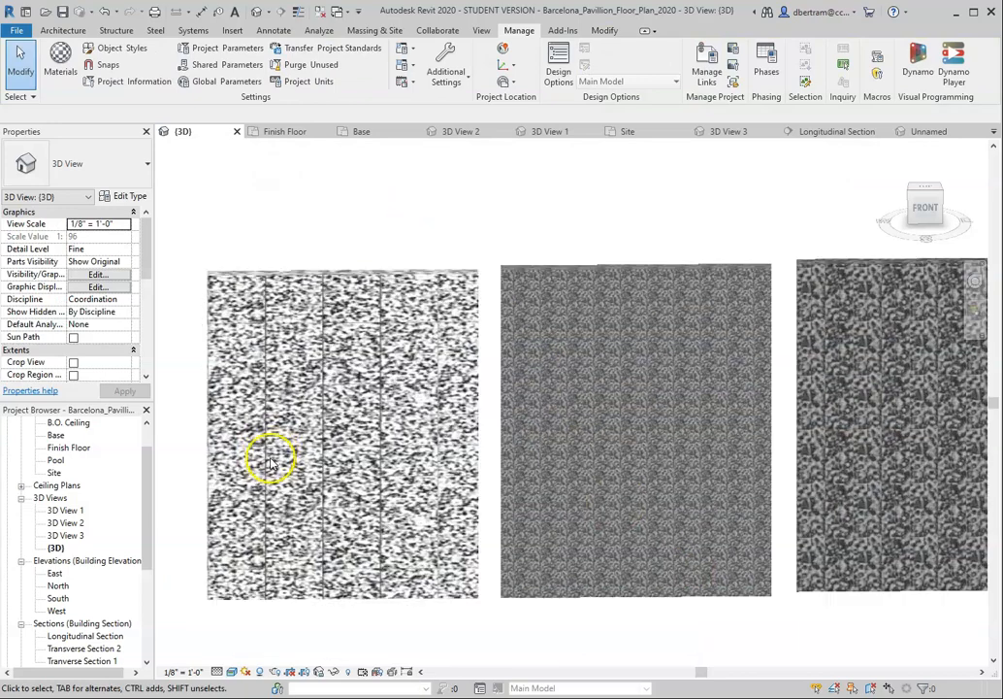
{"action": "scroll", "coordinate": [270, 462], "scroll_direction": "up", "scroll_amount": 1}
{"action": "scroll", "coordinate": [242, 466], "scroll_direction": "up", "scroll_amount": 3}
{"action": "scroll", "coordinate": [446, 390], "scroll_direction": "down", "scroll_amount": 1}
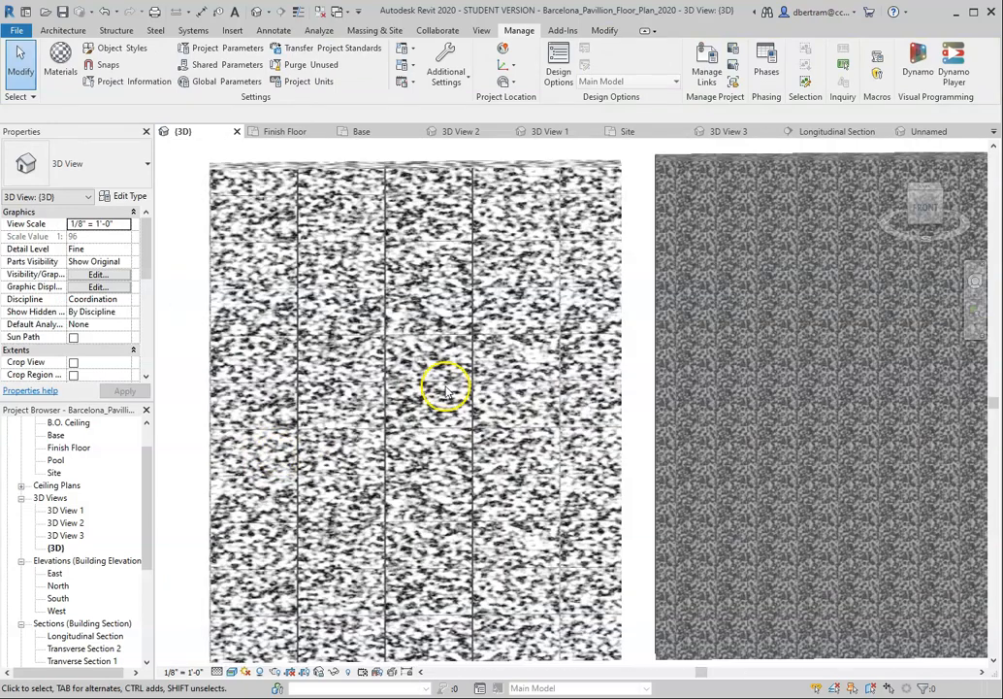
{"action": "scroll", "coordinate": [446, 390], "scroll_direction": "down", "scroll_amount": 1}
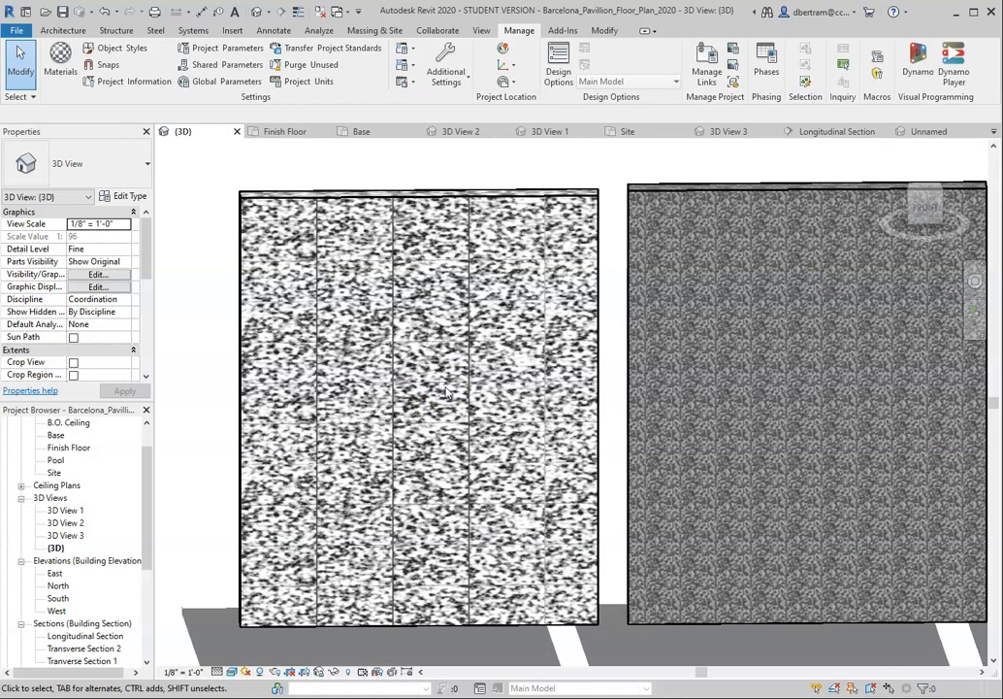
- Reopen the texture image settings of the marble material used in the Test Marble 1 wall type's structure layer
{"action": "left_click", "coordinate": [476, 200]}
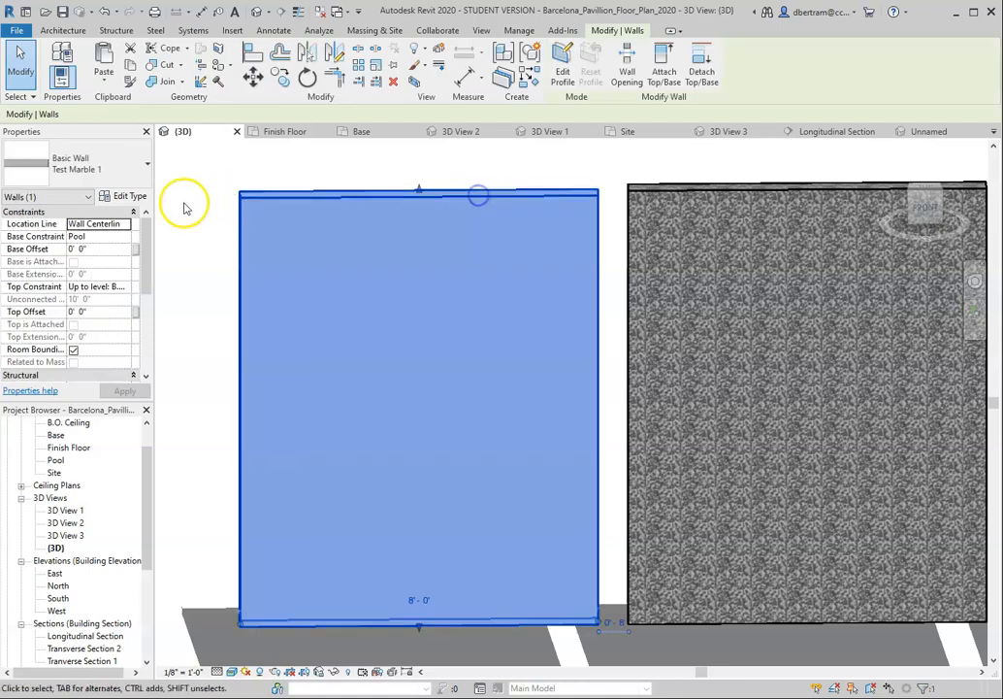
{"action": "left_click", "coordinate": [139, 198]}
{"action": "left_click", "coordinate": [634, 293]}
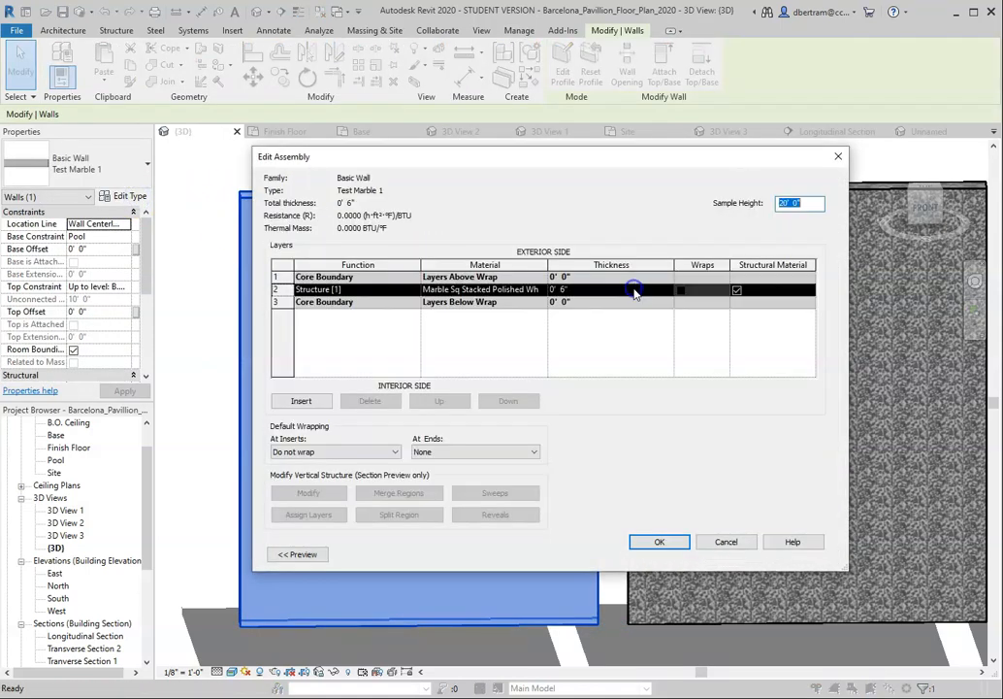
{"action": "left_click", "coordinate": [522, 289]}
{"action": "left_click", "coordinate": [544, 289]}
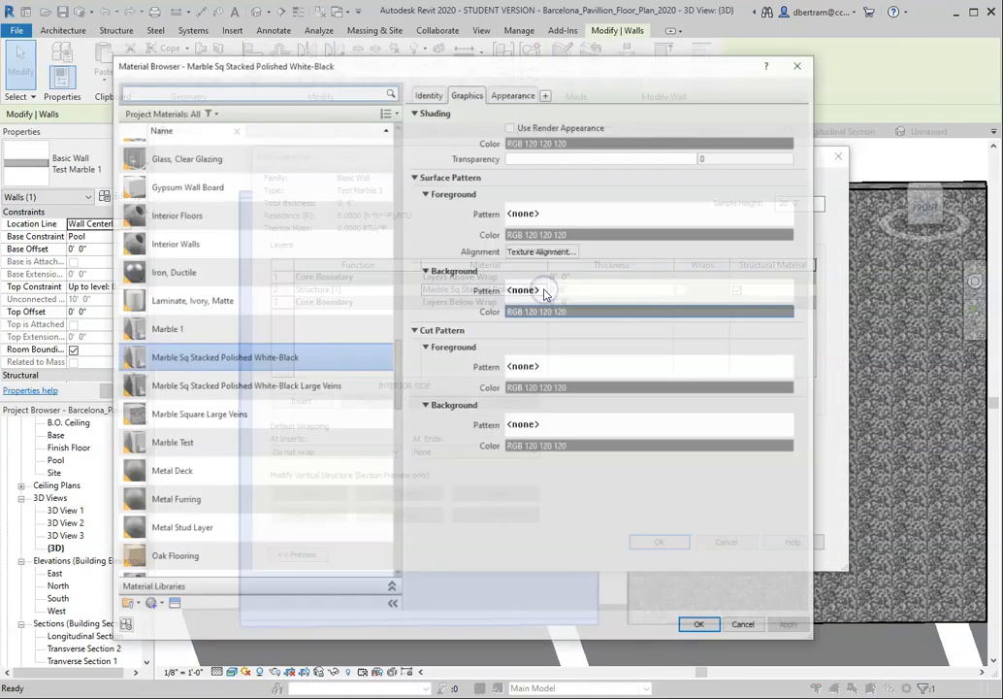
{"action": "left_click", "coordinate": [514, 93]}
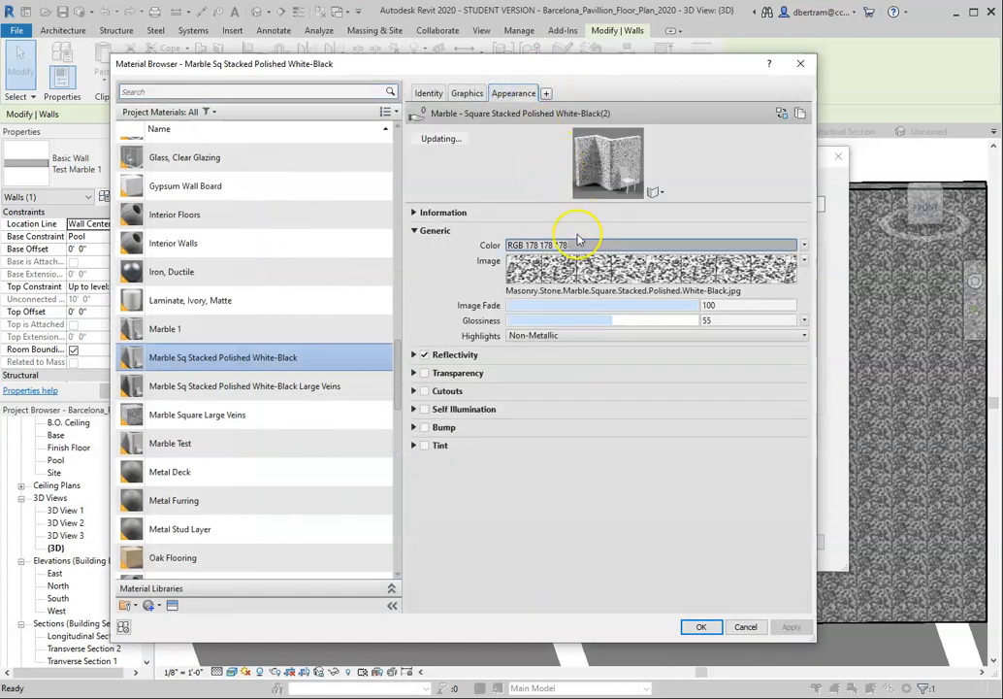
{"action": "left_click", "coordinate": [583, 270]}
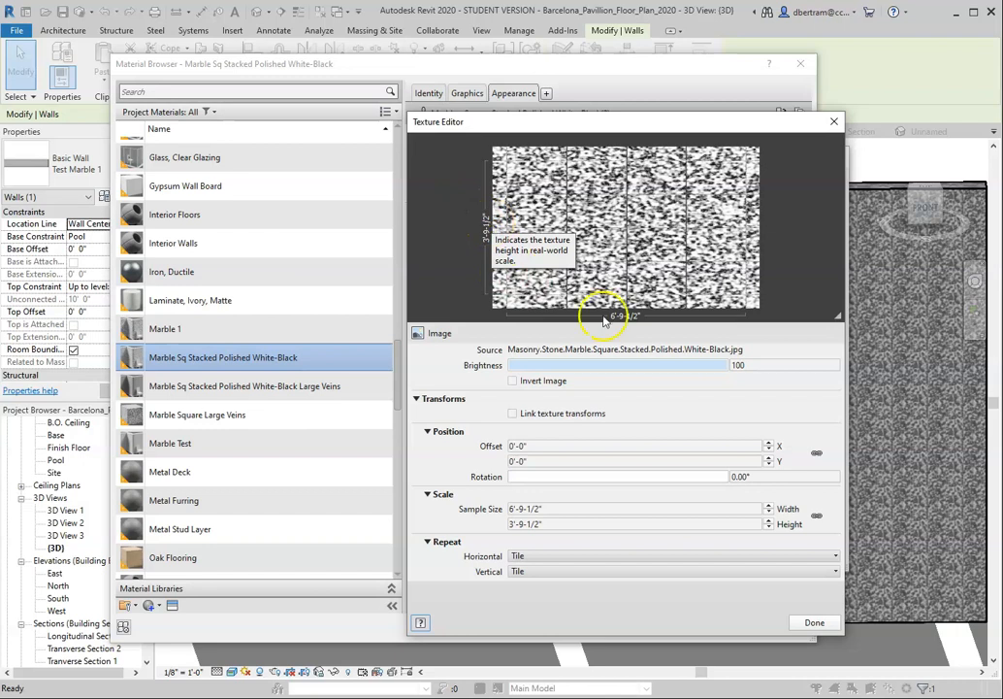
- Set the marble texture's sample size to 18'-9-1/2" high and 36'-9-1/2" wide
{"action": "left_click", "coordinate": [511, 525]}
{"action": "left_click_drag", "start_coordinate": [513, 526], "coordinate": [506, 522]}
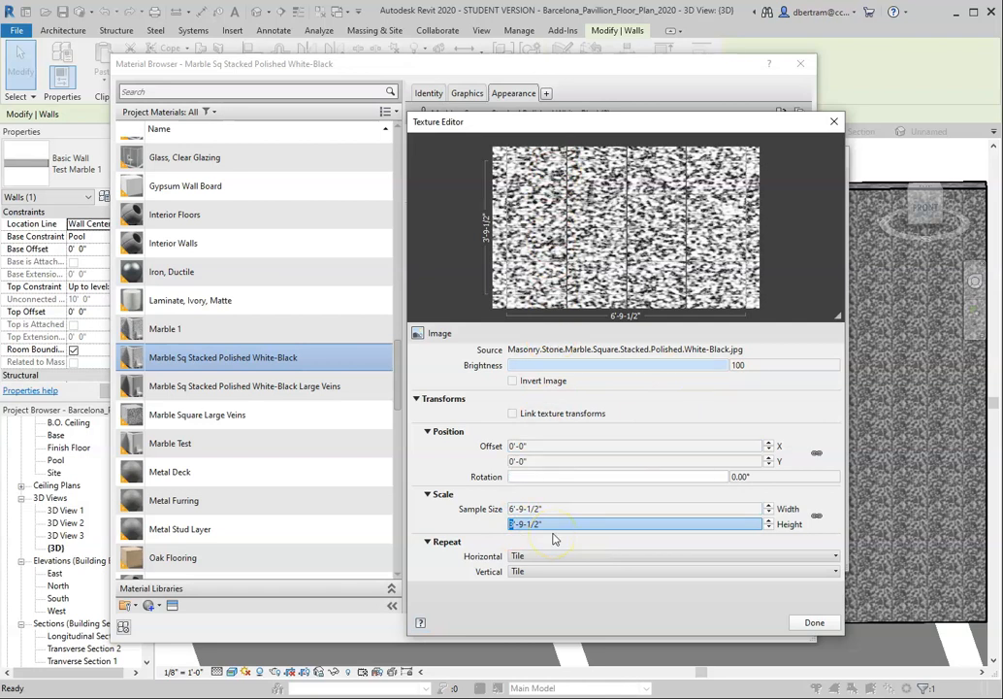
{"action": "type", "text": "18"}
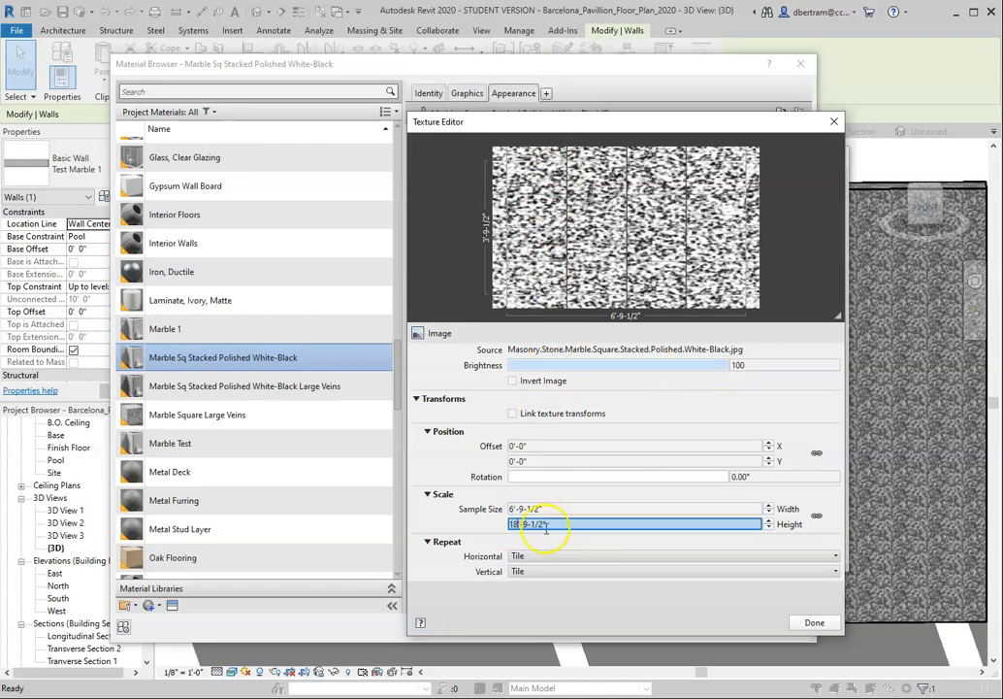
{"action": "left_click", "coordinate": [518, 509]}
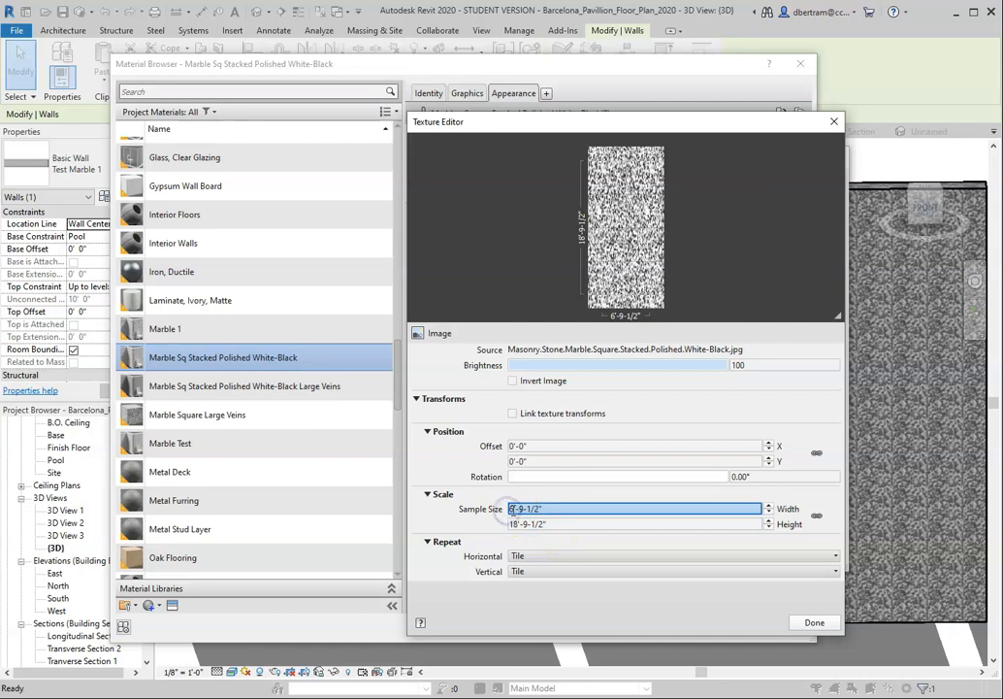
{"action": "type", "text": "3"}
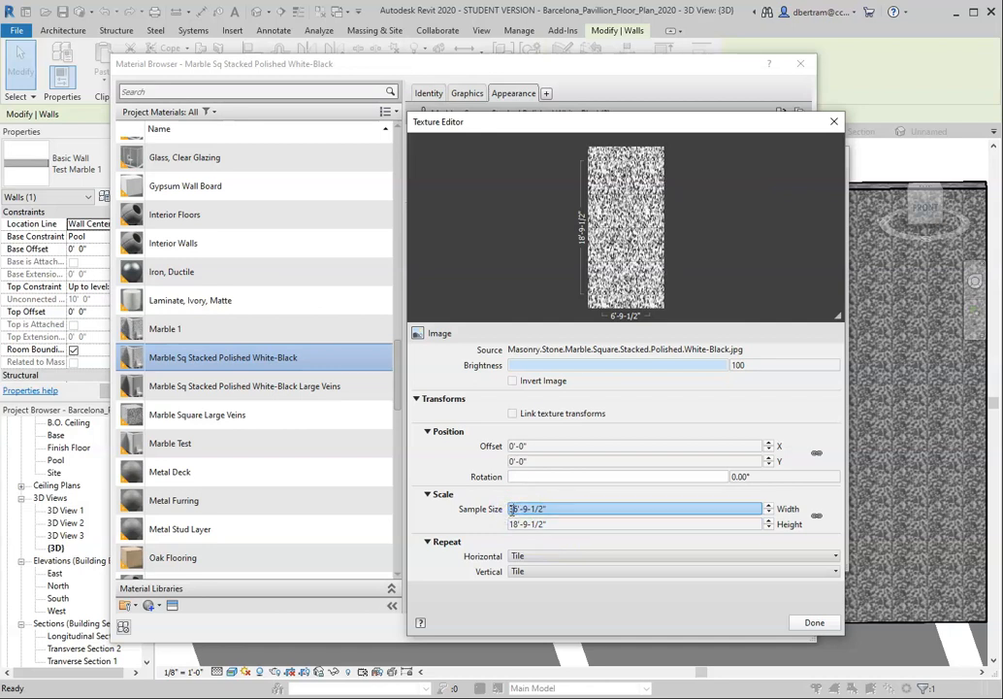
{"action": "left_click", "coordinate": [813, 622]}
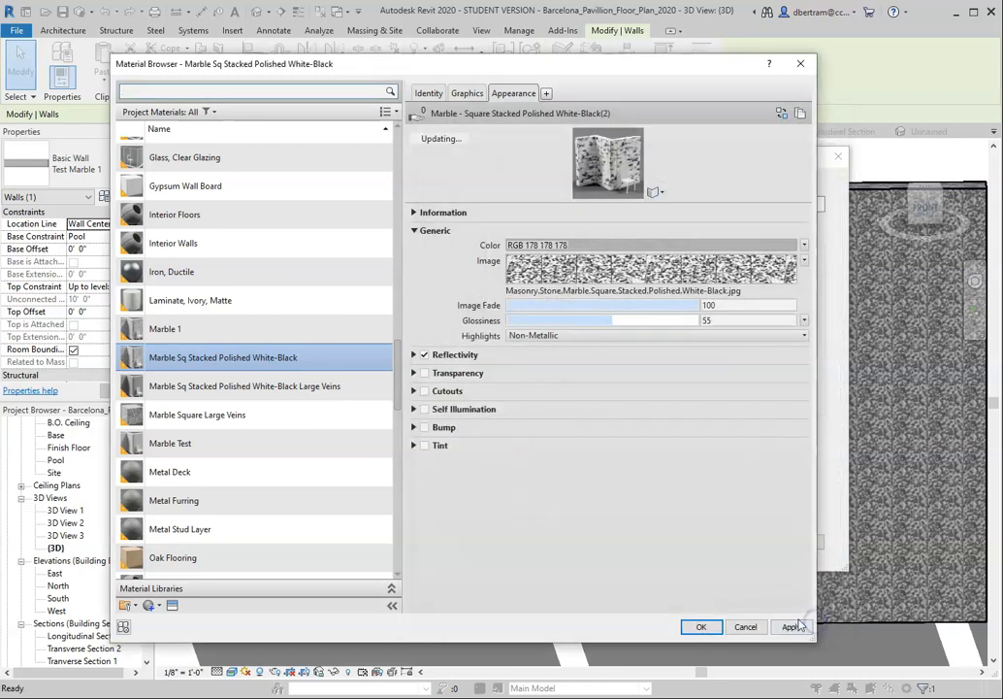
- Apply the larger sample size to the Test Marble 1 wall type and examine its veining beside the neighbouring test wall
{"action": "left_click", "coordinate": [790, 627]}
{"action": "left_click", "coordinate": [701, 626]}
{"action": "left_click", "coordinate": [668, 546]}
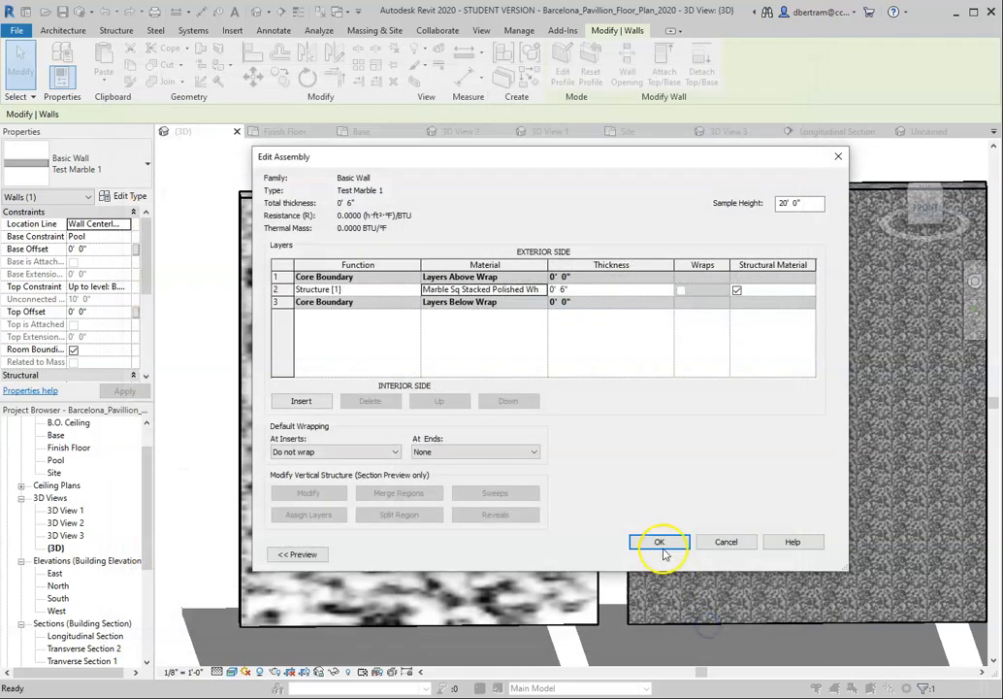
{"action": "left_click", "coordinate": [668, 551]}
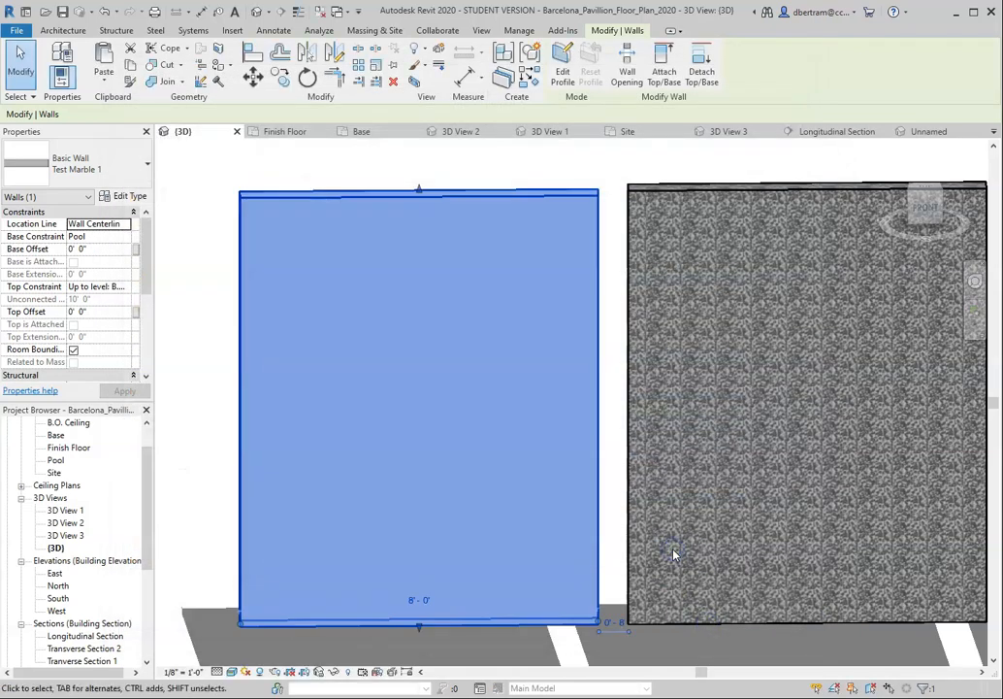
{"action": "left_click", "coordinate": [579, 163]}
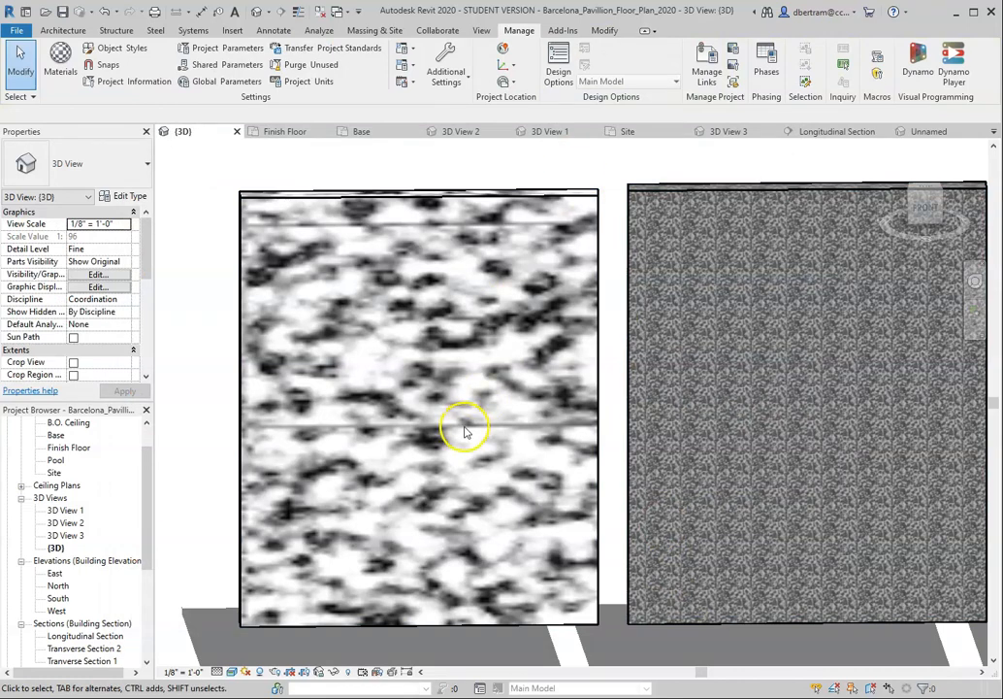
{"action": "scroll", "coordinate": [409, 358], "scroll_direction": "down", "scroll_amount": 2}
{"action": "scroll", "coordinate": [415, 363], "scroll_direction": "up", "scroll_amount": 2}
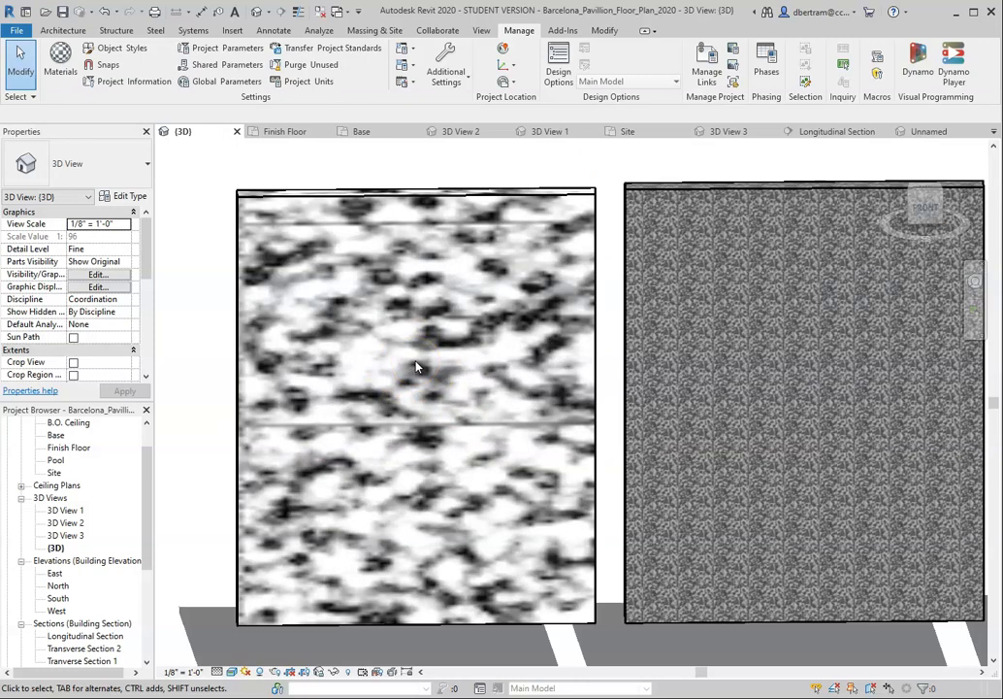
{"action": "scroll", "coordinate": [296, 388], "scroll_direction": "down", "scroll_amount": 2}
{"action": "scroll", "coordinate": [649, 385], "scroll_direction": "up", "scroll_amount": 2}
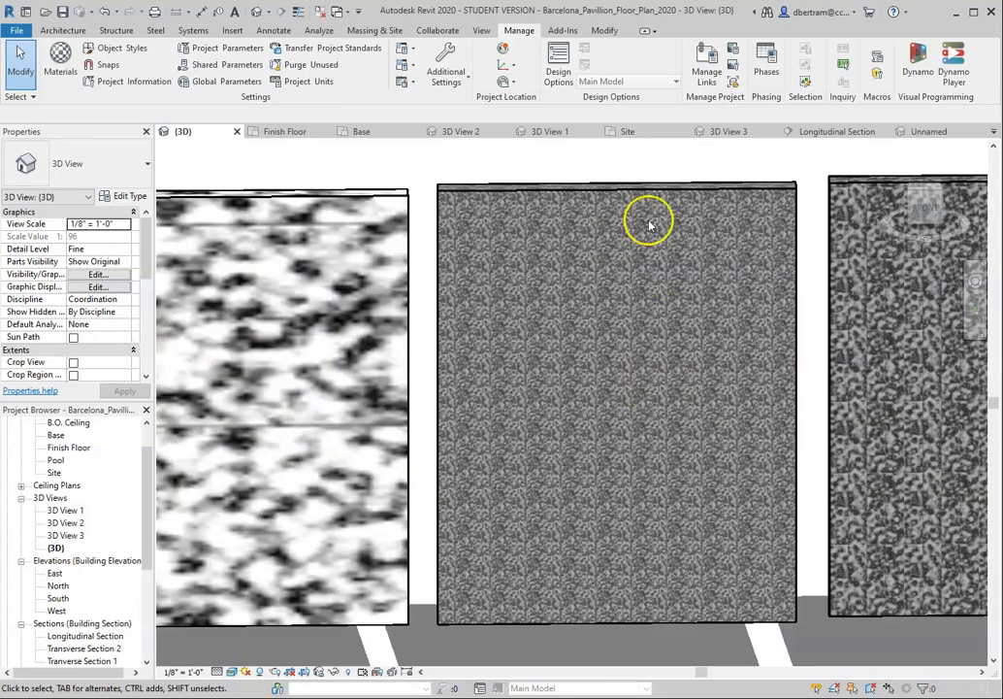
- Open the texture image settings of the large-veins marble material in the Test Marble 2 wall type's structure layer
{"action": "left_click", "coordinate": [650, 185]}
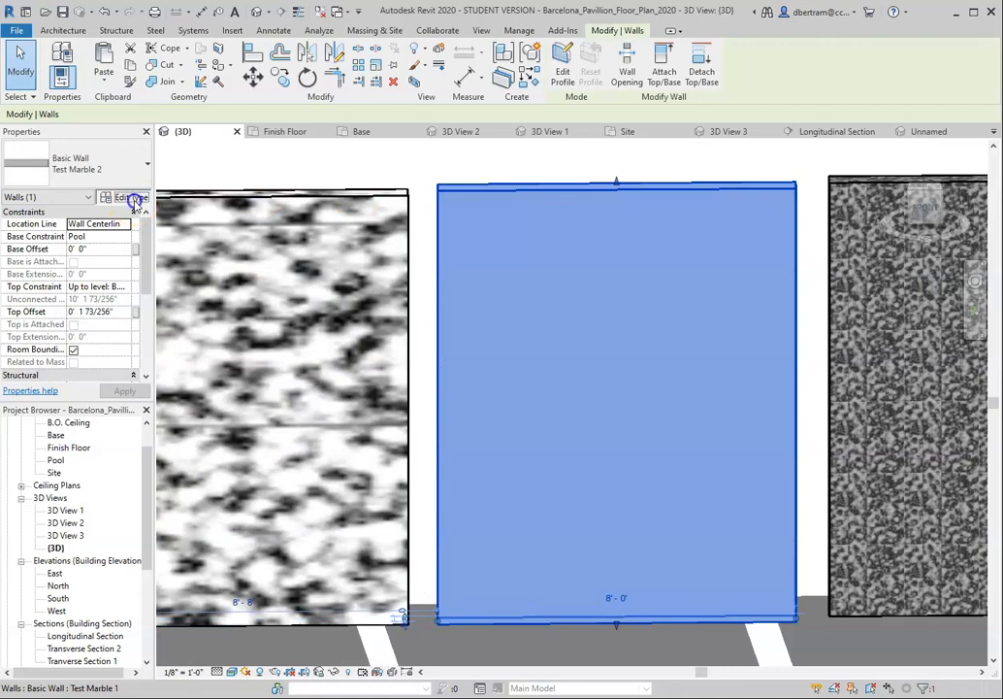
{"action": "left_click", "coordinate": [134, 198]}
{"action": "left_click", "coordinate": [705, 289]}
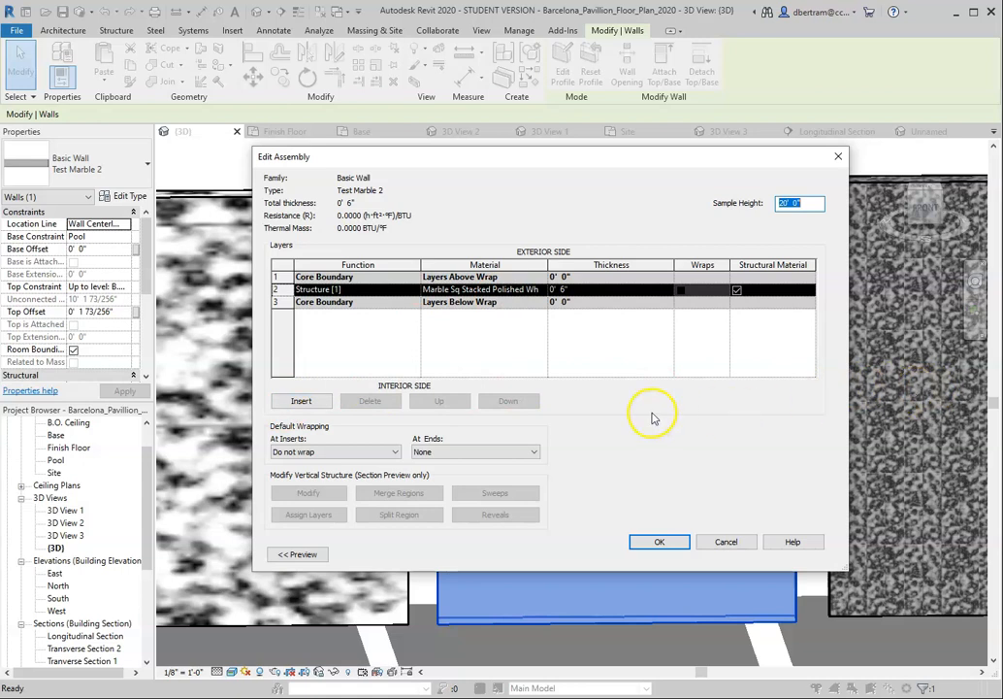
{"action": "left_click", "coordinate": [510, 289]}
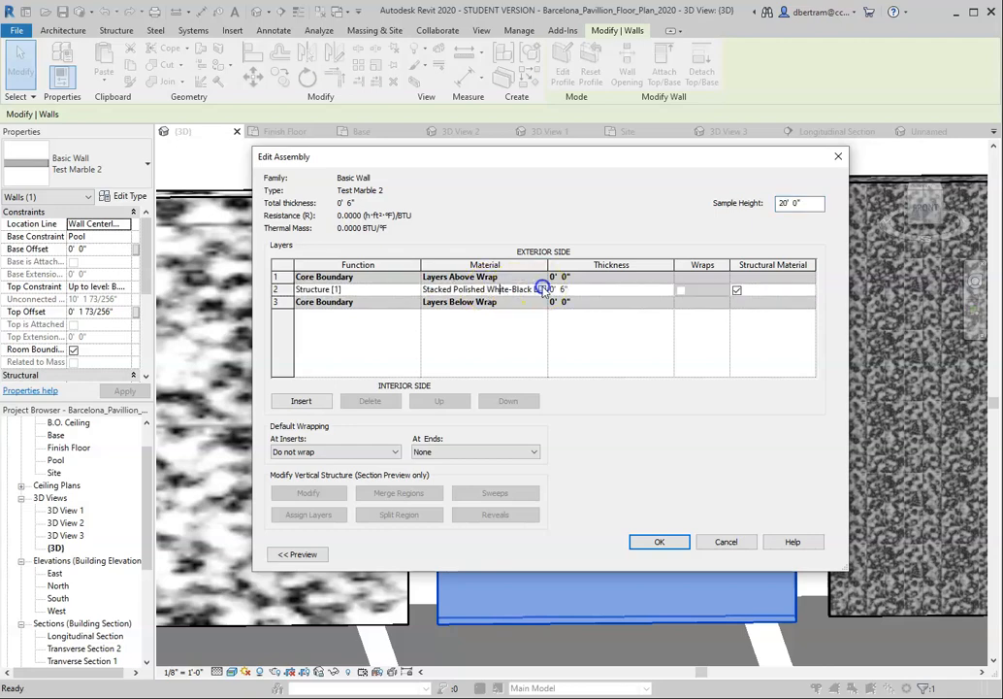
{"action": "left_click", "coordinate": [542, 290]}
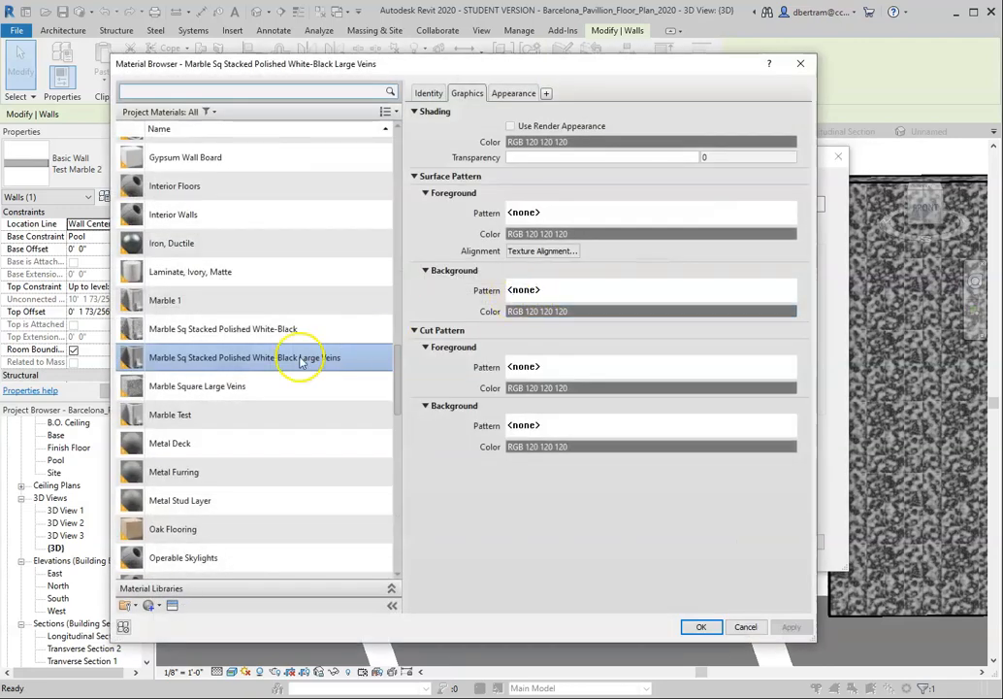
{"action": "left_click", "coordinate": [518, 93]}
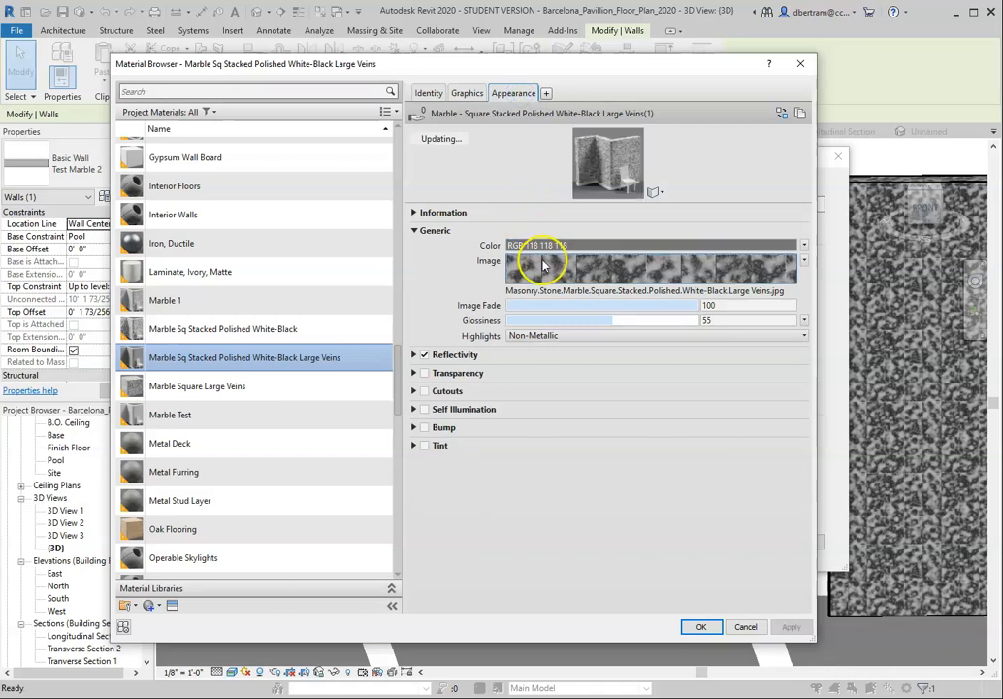
{"action": "left_click", "coordinate": [542, 262]}
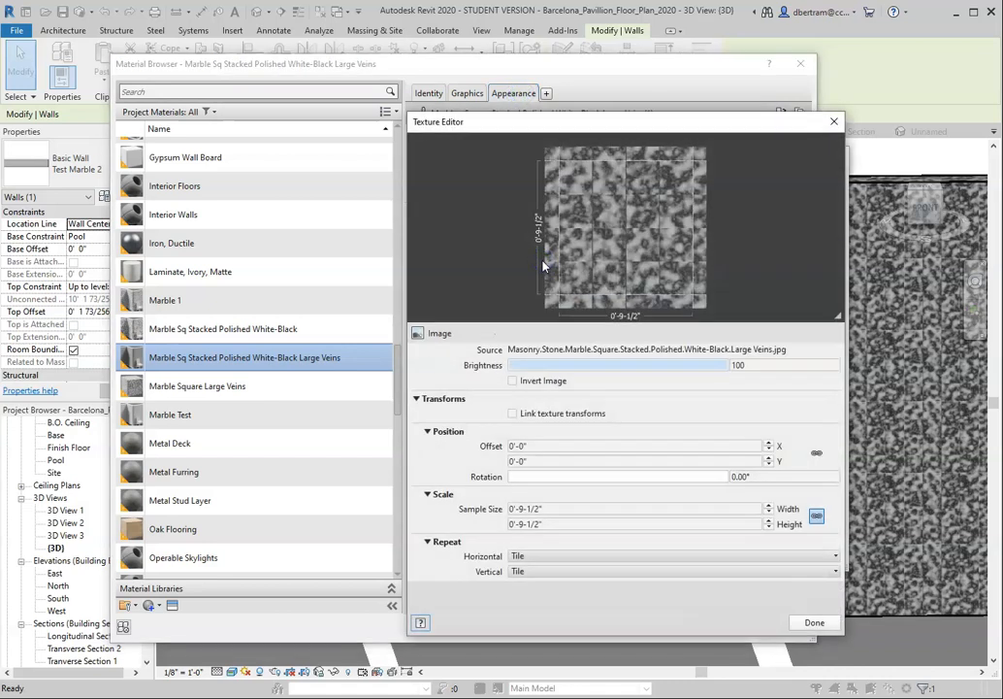
- Unlink the large-veins texture's width and height, set the sample width to 12'-9-1/2", and enlarge the sample height
{"action": "left_click", "coordinate": [511, 508]}
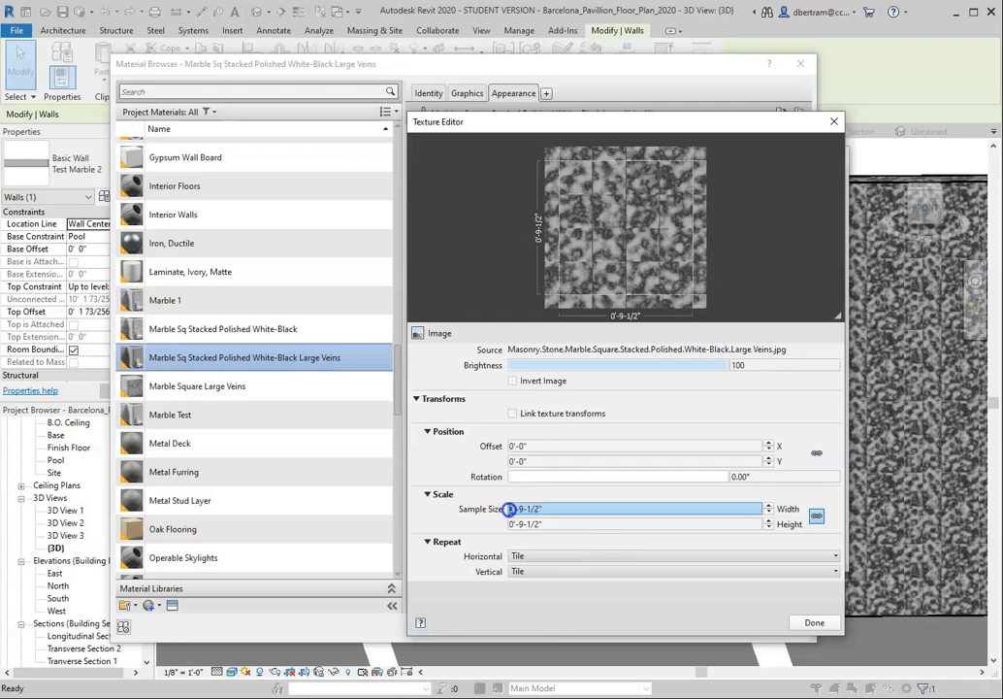
{"action": "left_click", "coordinate": [816, 515]}
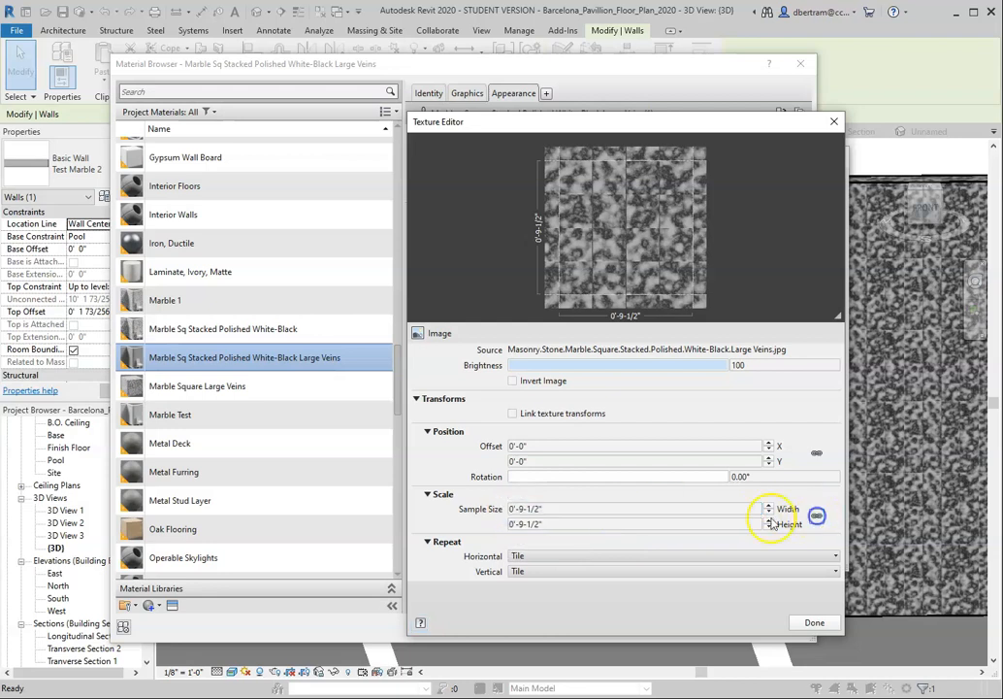
{"action": "left_click", "coordinate": [511, 509]}
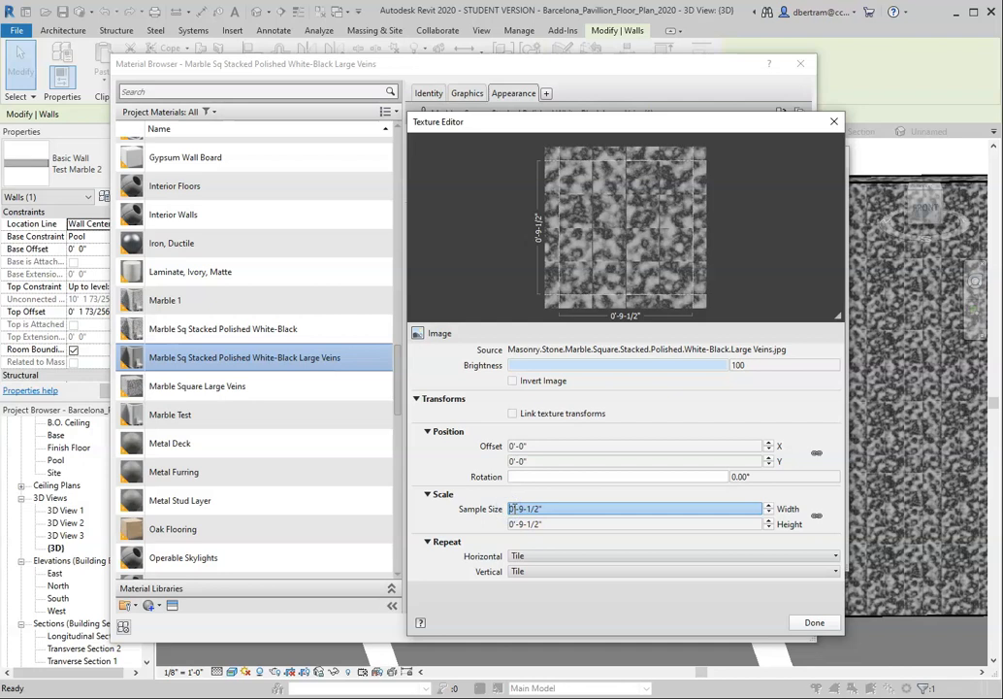
{"action": "left_click", "coordinate": [513, 508]}
{"action": "type", "text": "12"}
{"action": "left_click", "coordinate": [516, 523]}
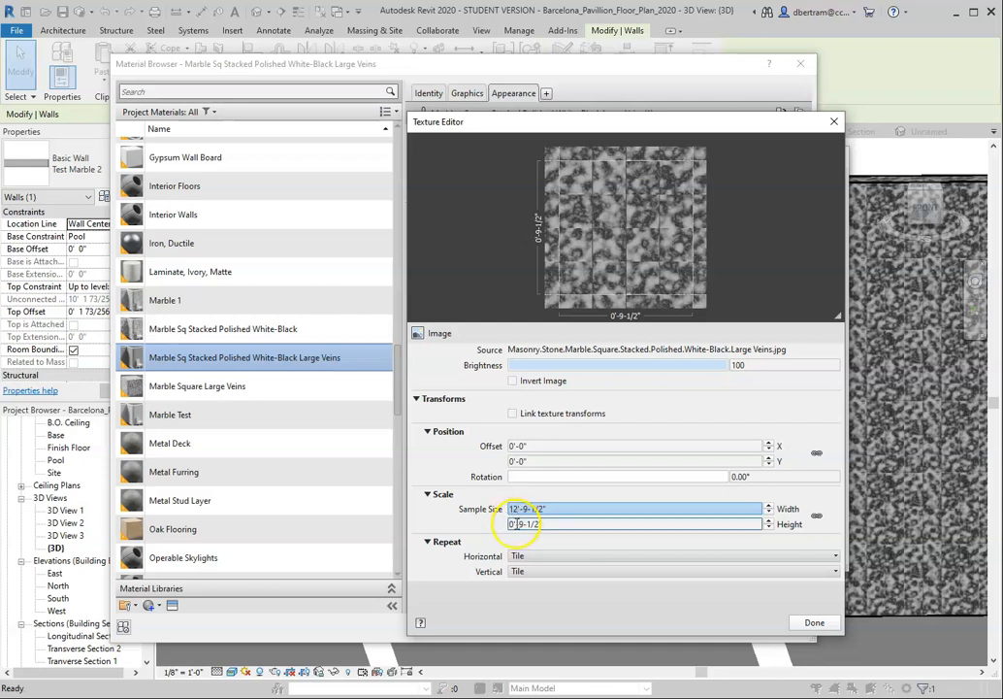
{"action": "left_click_drag", "start_coordinate": [516, 523], "coordinate": [500, 524]}
{"action": "left_click", "coordinate": [511, 524]}
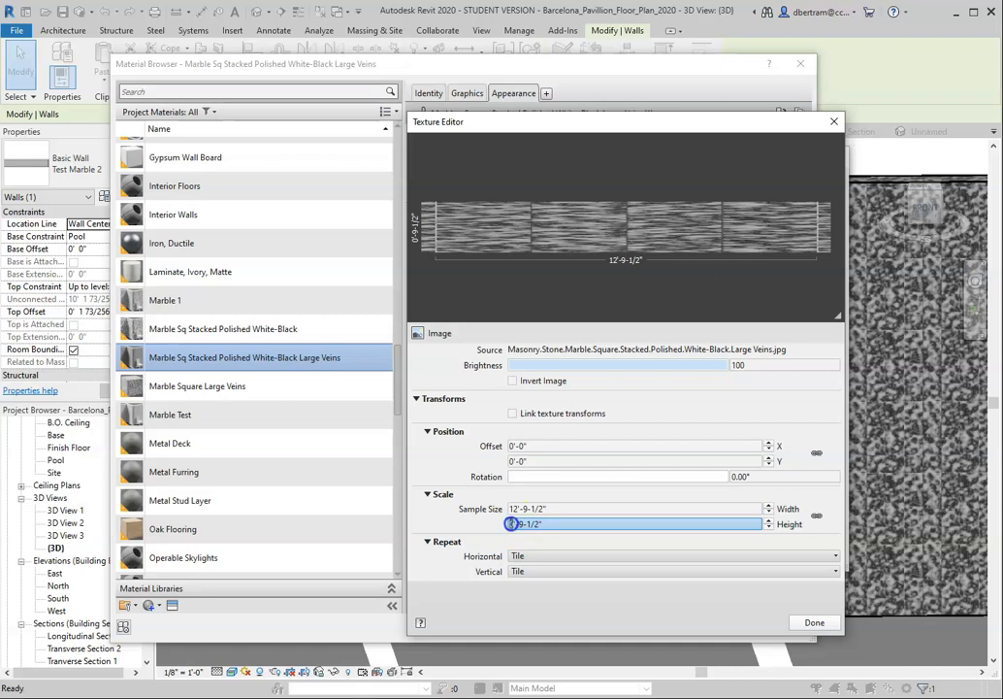
- Apply the rescaled large-veins texture to the material and the Test Marble 2 wall type, then deselect the wall
{"action": "left_click", "coordinate": [815, 622]}
{"action": "left_click", "coordinate": [791, 626]}
{"action": "left_click", "coordinate": [700, 625]}
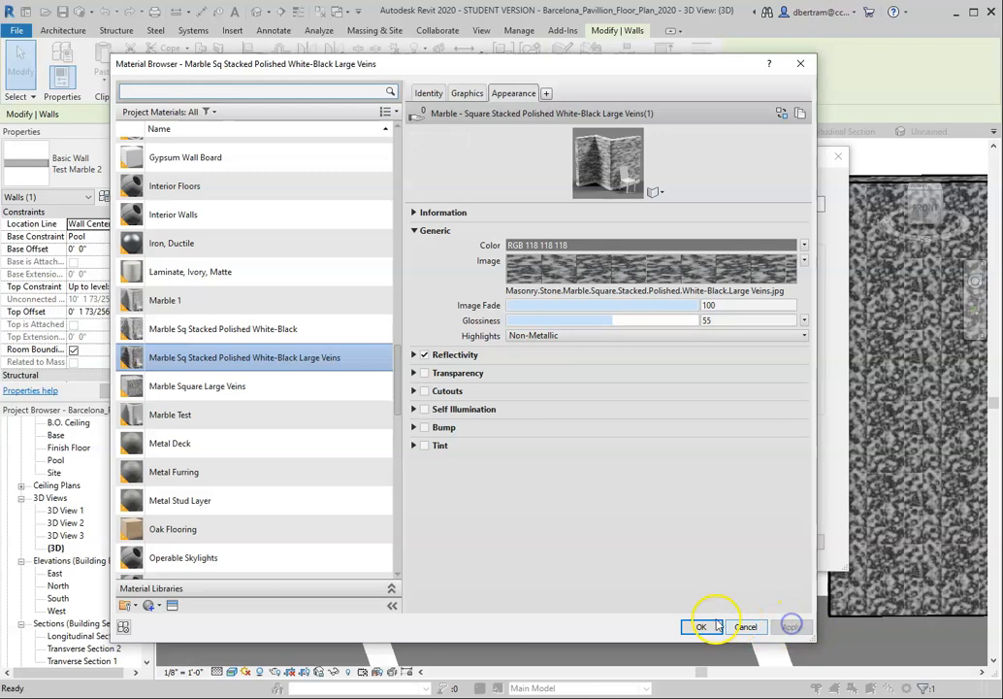
{"action": "left_click", "coordinate": [664, 541]}
{"action": "left_click", "coordinate": [674, 553]}
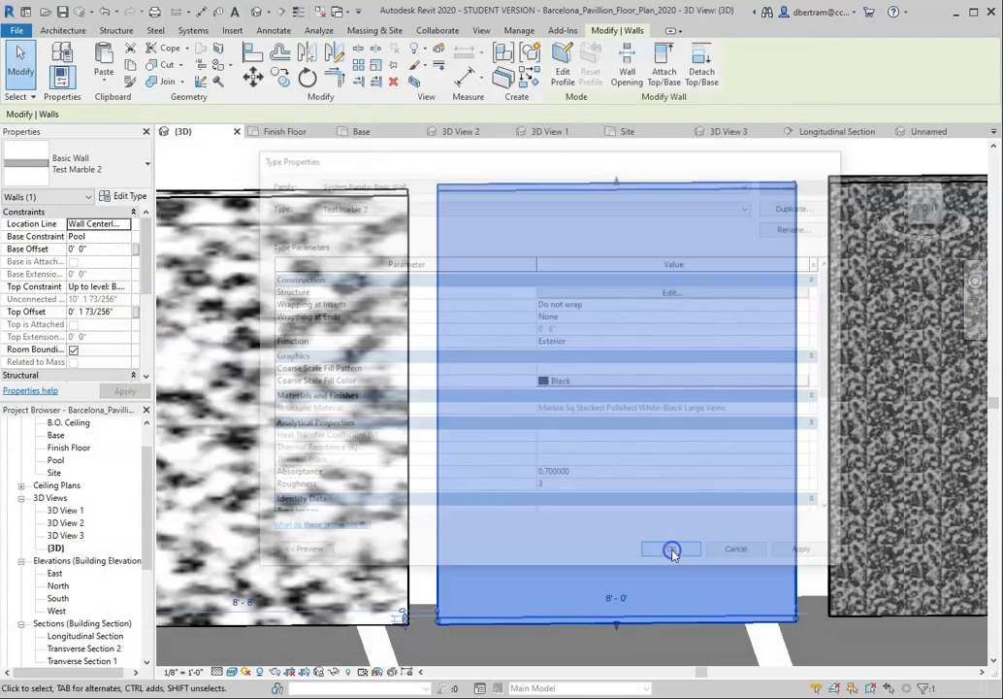
{"action": "left_click", "coordinate": [660, 167]}
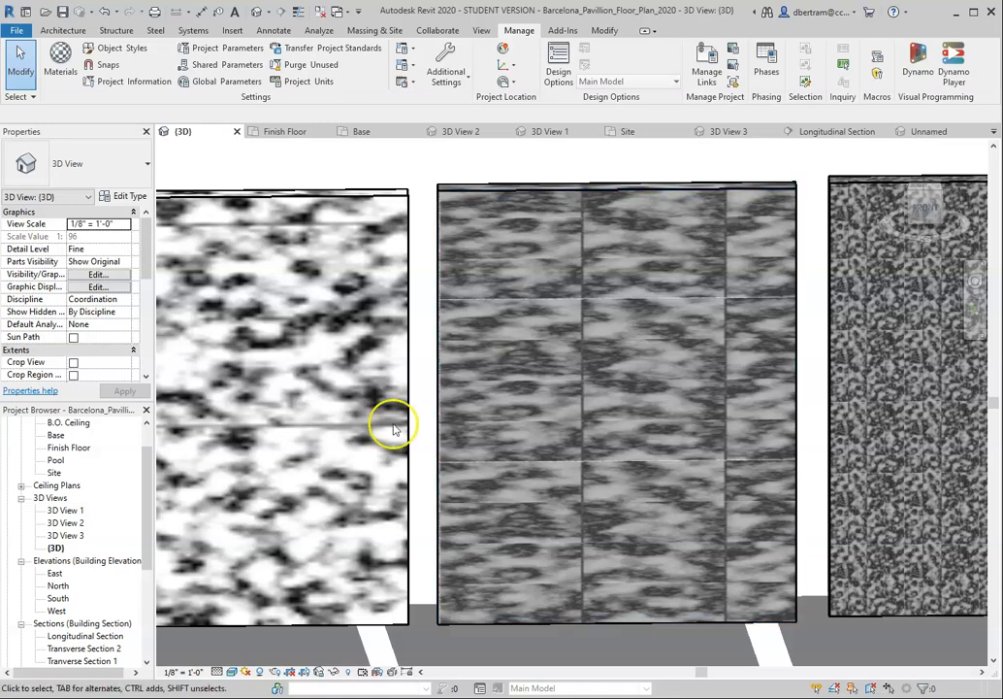
- Compare the marble patterns on the test walls, examining vein scale and tile joints from near and far
{"action": "scroll", "coordinate": [380, 426], "scroll_direction": "down", "scroll_amount": 3}
{"action": "scroll", "coordinate": [747, 446], "scroll_direction": "up", "scroll_amount": 2}
{"action": "scroll", "coordinate": [777, 441], "scroll_direction": "up", "scroll_amount": 3}
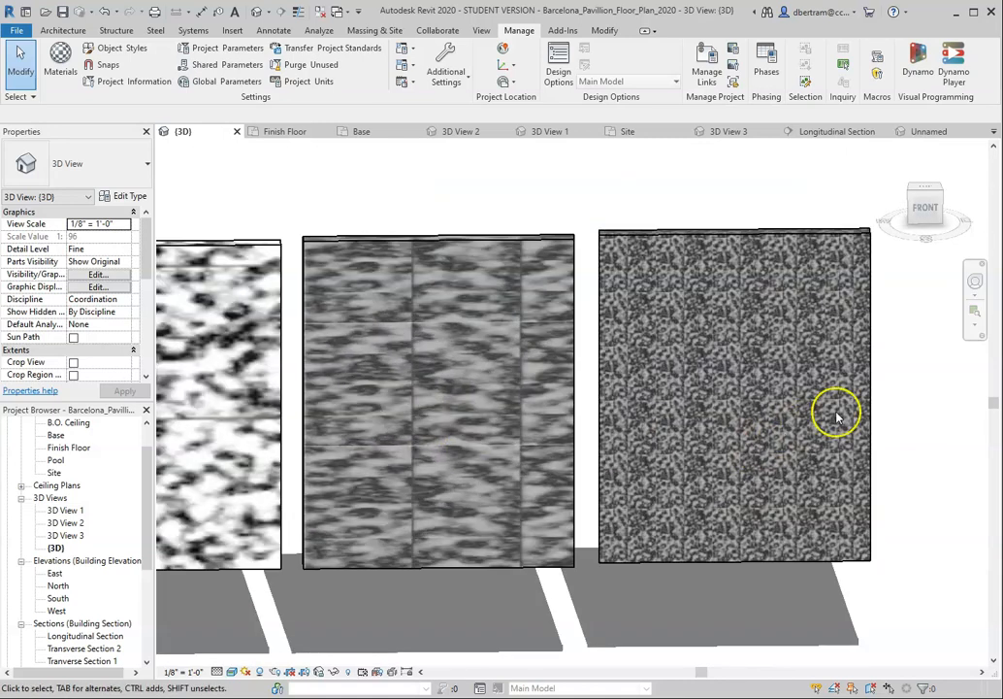
{"action": "scroll", "coordinate": [809, 441], "scroll_direction": "down", "scroll_amount": 3}
{"action": "scroll", "coordinate": [806, 443], "scroll_direction": "down", "scroll_amount": 3}
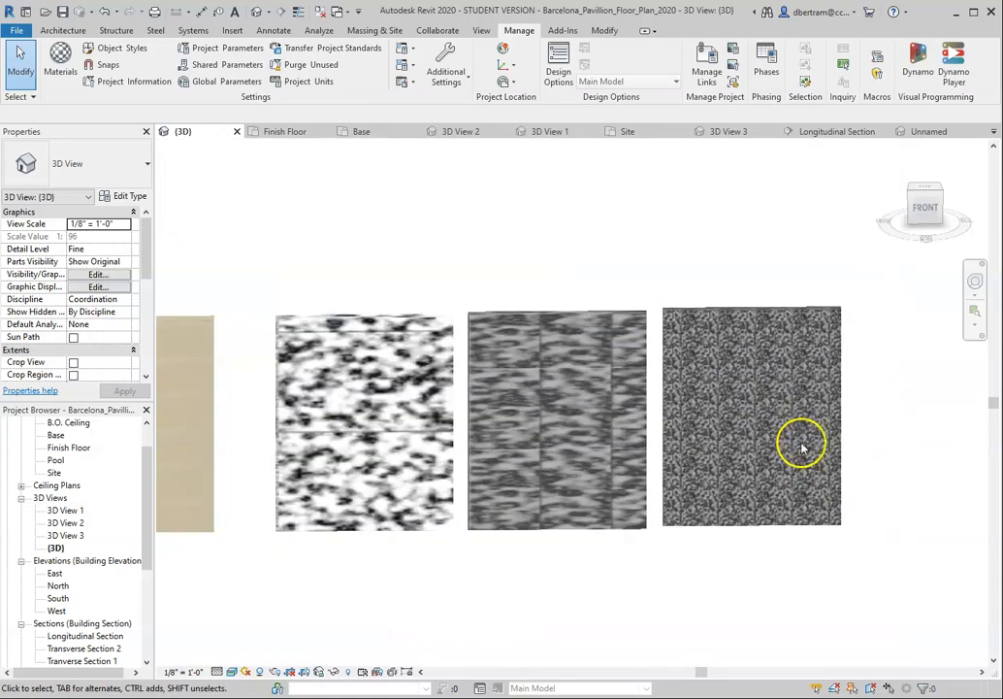
{"action": "scroll", "coordinate": [425, 454], "scroll_direction": "up", "scroll_amount": 3}
{"action": "scroll", "coordinate": [414, 454], "scroll_direction": "down", "scroll_amount": 1}
{"action": "scroll", "coordinate": [766, 456], "scroll_direction": "up", "scroll_amount": 1}
{"action": "scroll", "coordinate": [680, 441], "scroll_direction": "down", "scroll_amount": 2}
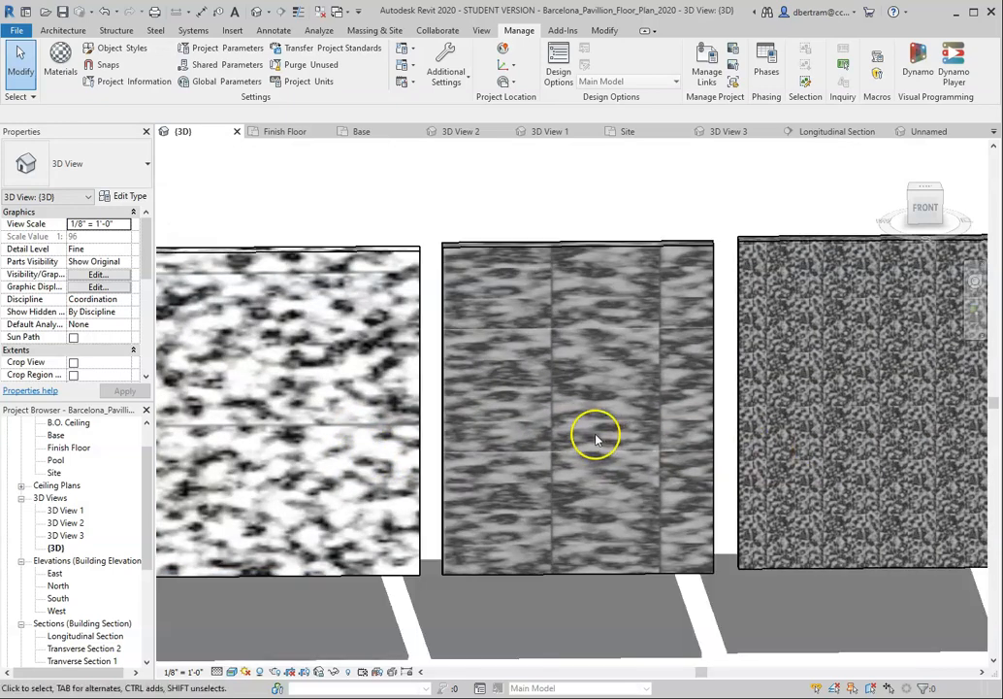
{"action": "scroll", "coordinate": [497, 430], "scroll_direction": "up", "scroll_amount": 3}
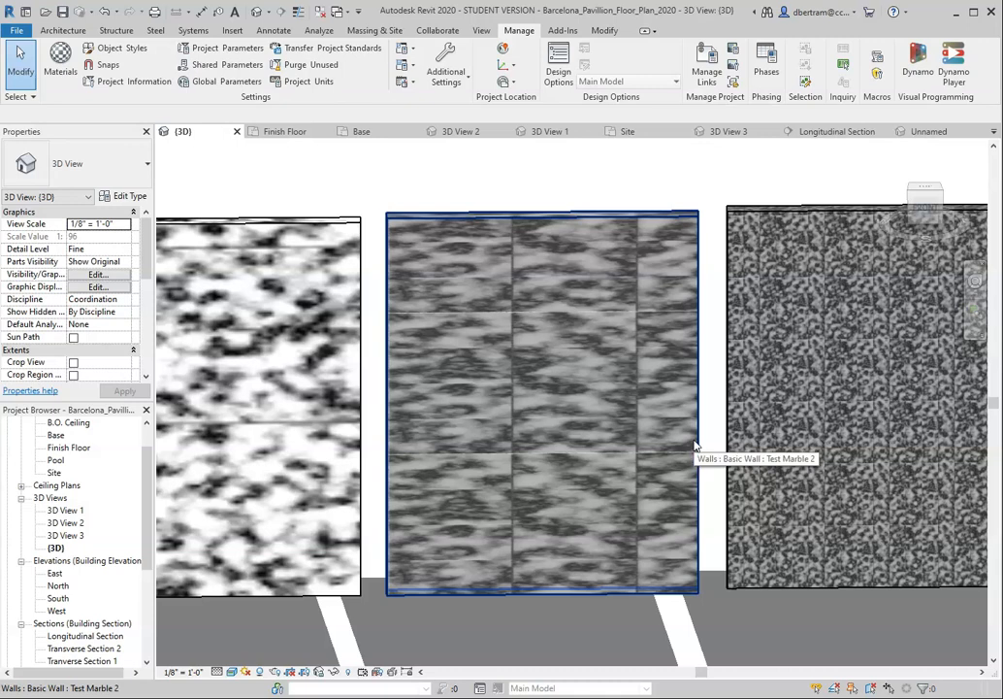
{"action": "left_click", "coordinate": [385, 615]}
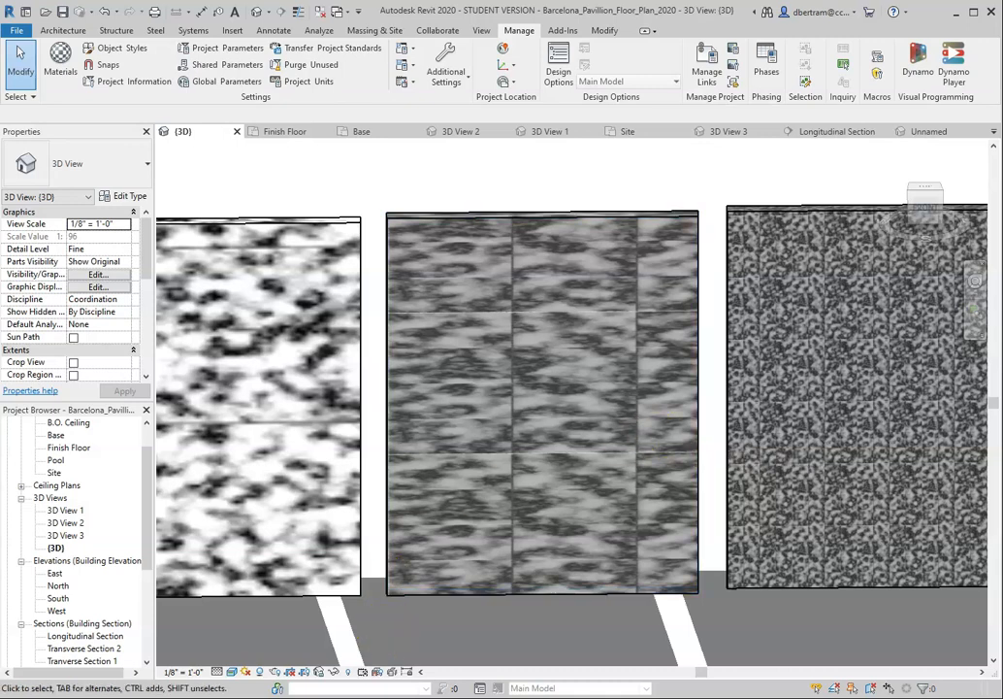
- Switch to the Pavilion Material Studies folder in File Explorer and preview the Material_Test_Cloud_Standard_Large render
{"action": "key", "text": "alt+Tab"}
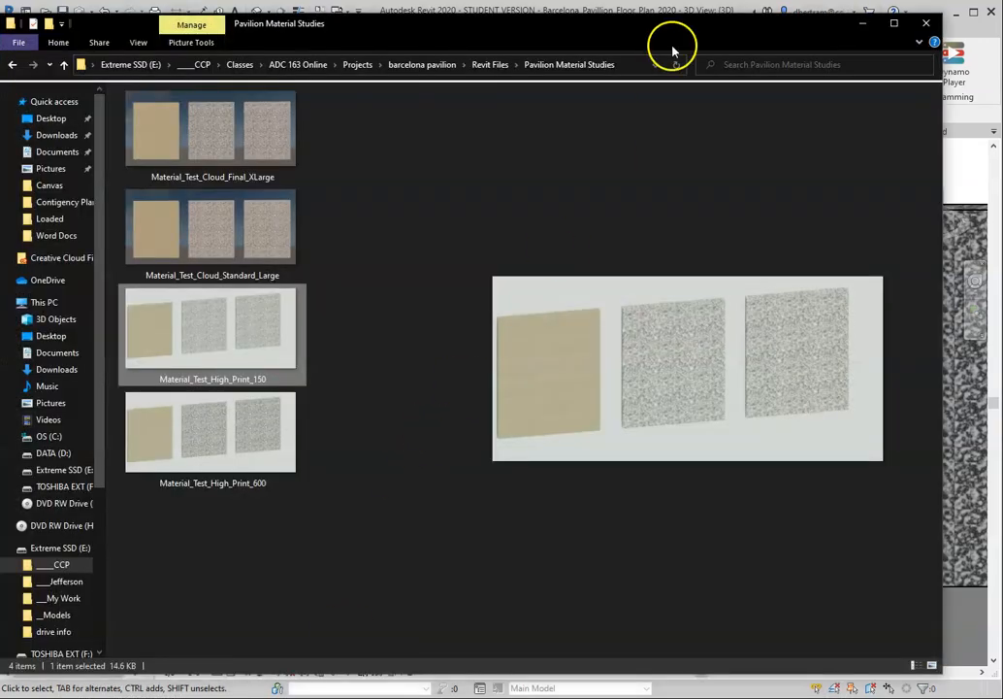
{"action": "left_click_drag", "start_coordinate": [656, 27], "coordinate": [691, 30]}
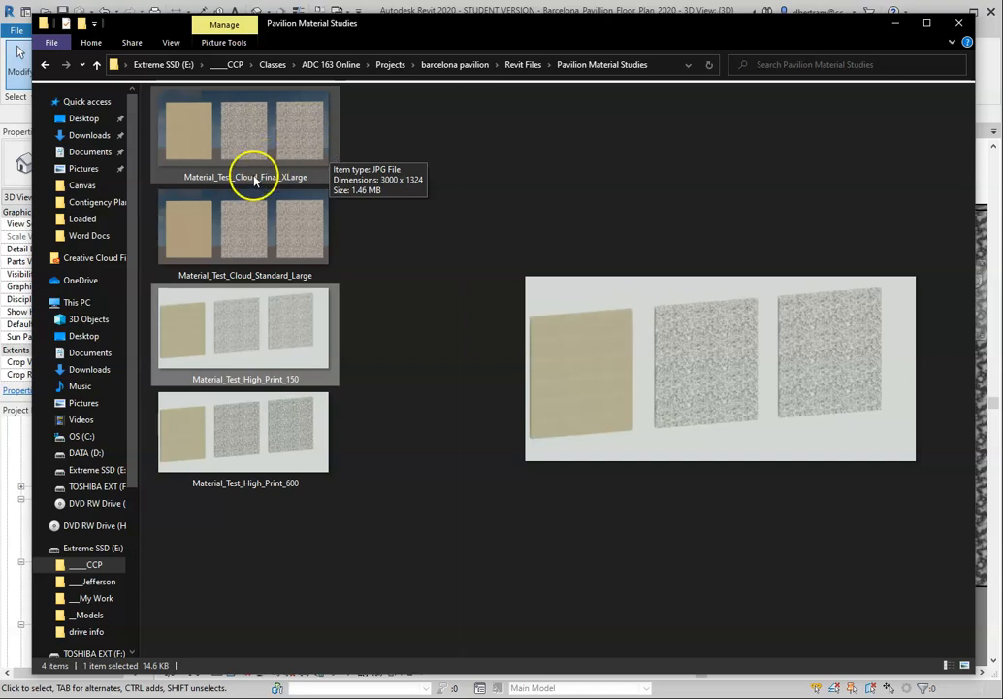
{"action": "left_click", "coordinate": [242, 230]}
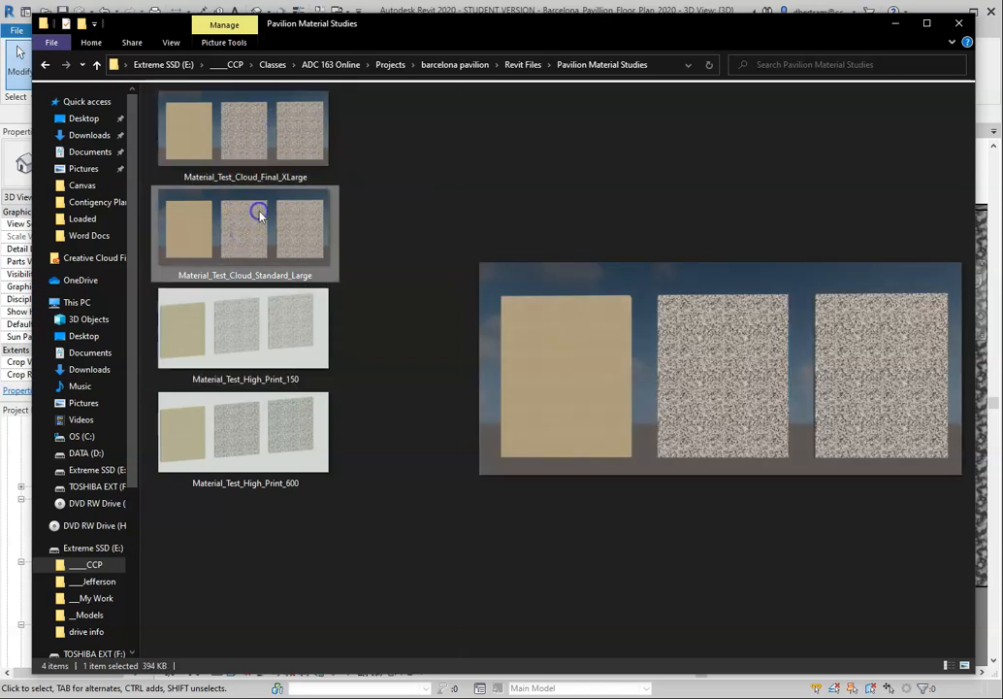
- Compare the Material_Test_High_Print_150 and Material_Test_High_Print_600 renders, enlarging the preview area to examine the difference in texture detail
{"action": "left_click", "coordinate": [235, 348]}
{"action": "left_click", "coordinate": [237, 433]}
{"action": "left_click", "coordinate": [239, 347]}
{"action": "left_click", "coordinate": [240, 434]}
{"action": "left_click", "coordinate": [262, 333]}
{"action": "left_click", "coordinate": [262, 445]}
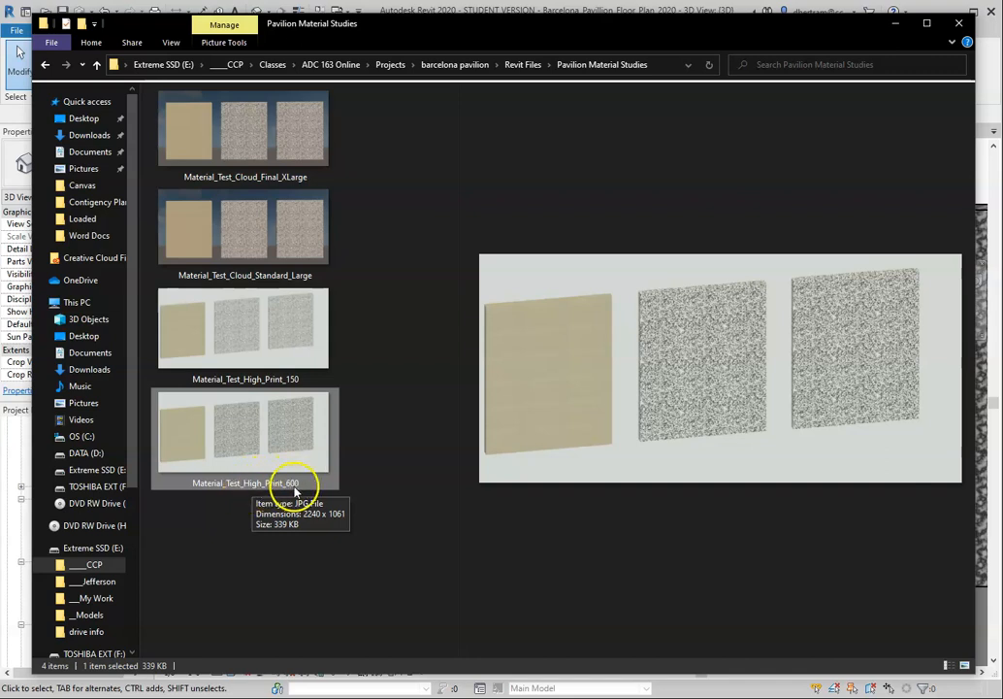
{"action": "left_click", "coordinate": [251, 346]}
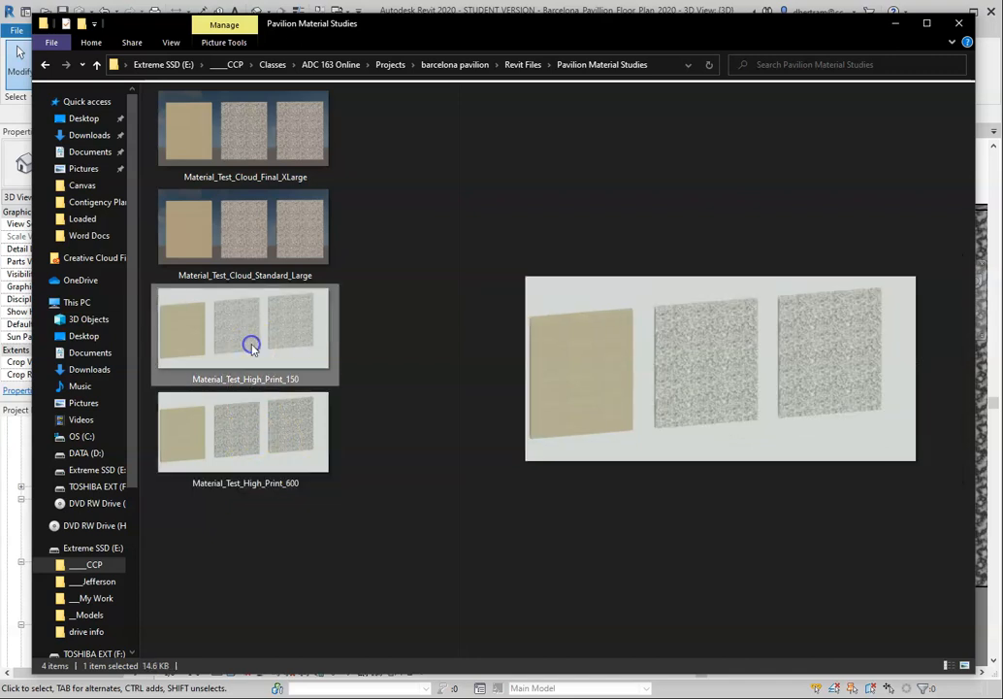
{"action": "left_click_drag", "start_coordinate": [449, 348], "coordinate": [399, 348]}
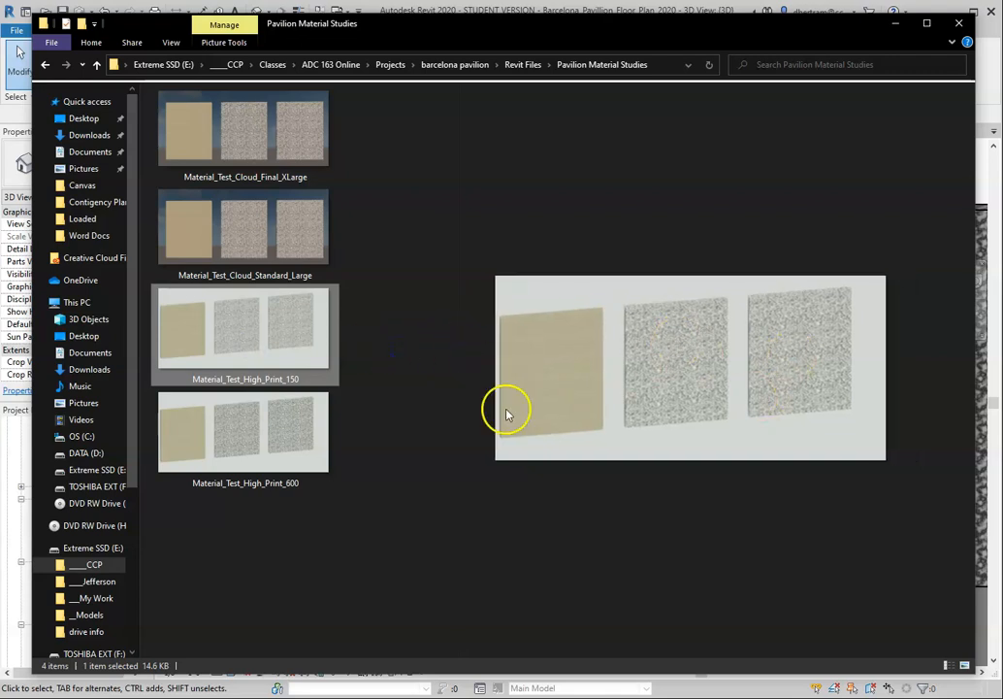
{"action": "left_click", "coordinate": [327, 440]}
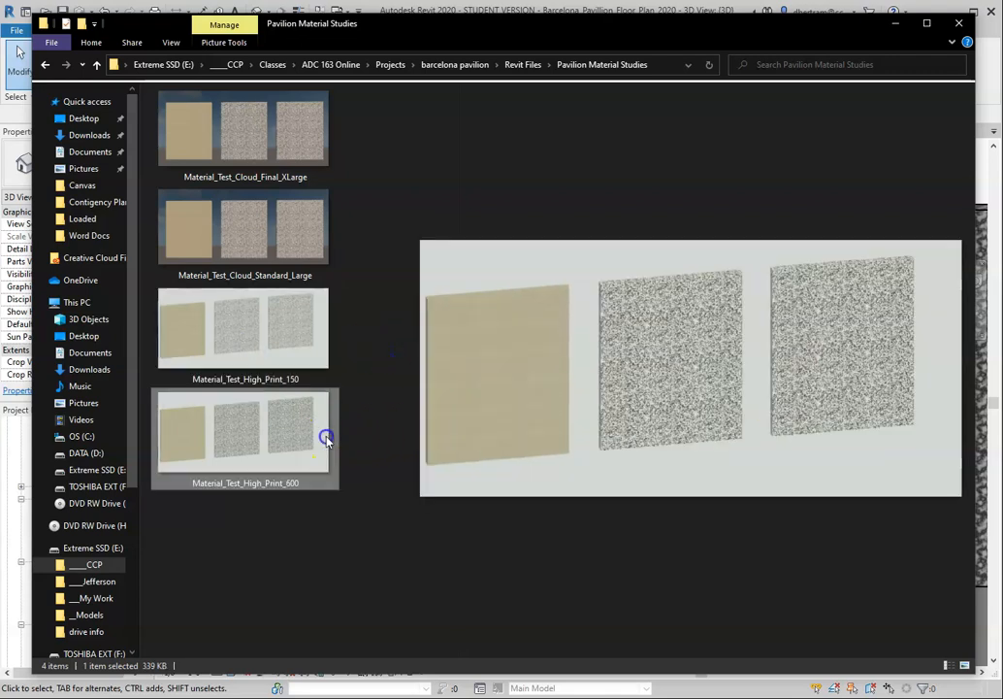
{"action": "left_click", "coordinate": [291, 341]}
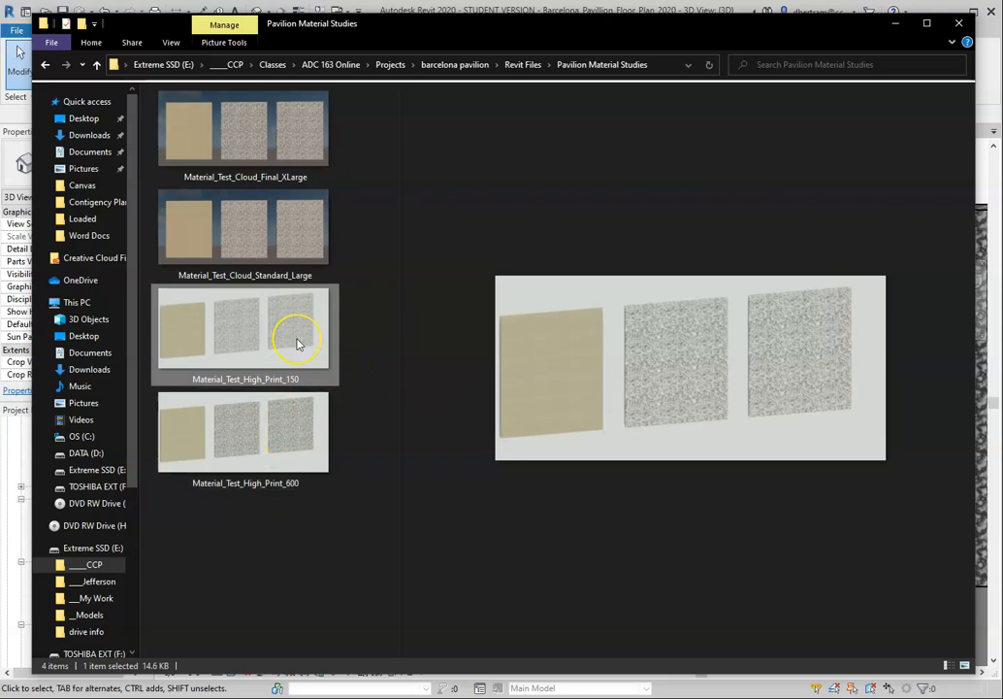
- Compare the previews of the Material_Test_Cloud_Standard_Large and Material_Test_Cloud_Final_XLarge renders
{"action": "left_click", "coordinate": [262, 225]}
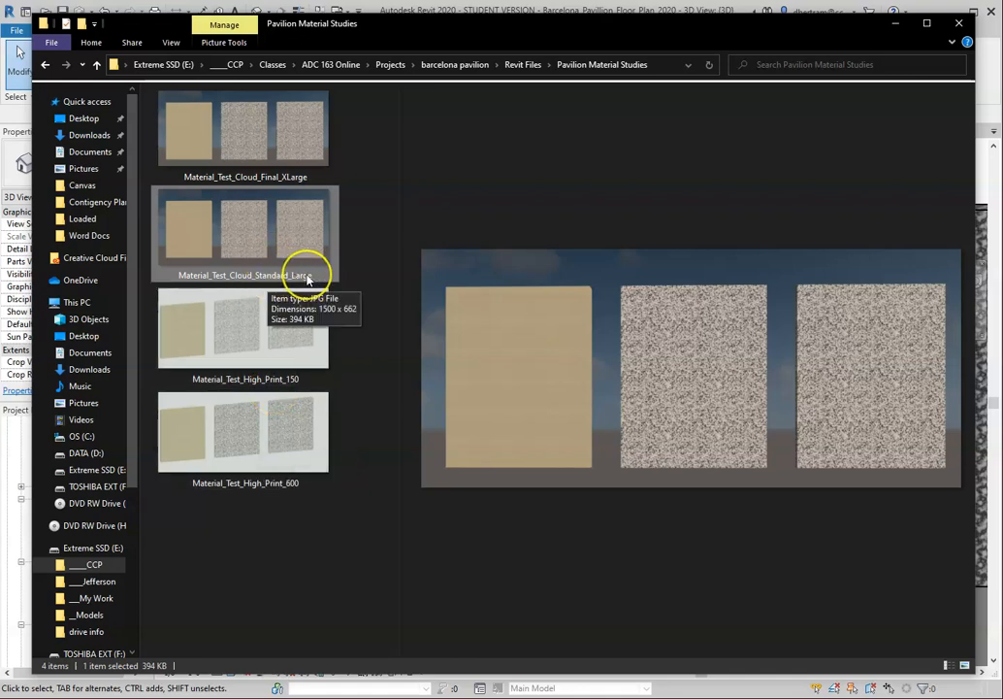
{"action": "left_click", "coordinate": [264, 138]}
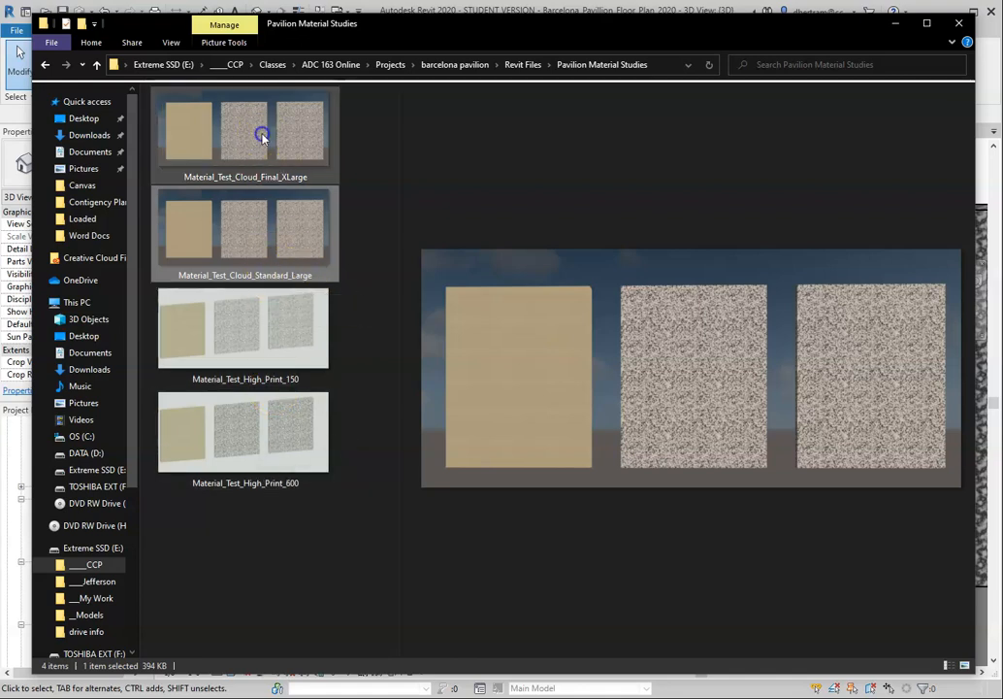
{"action": "left_click", "coordinate": [269, 181]}
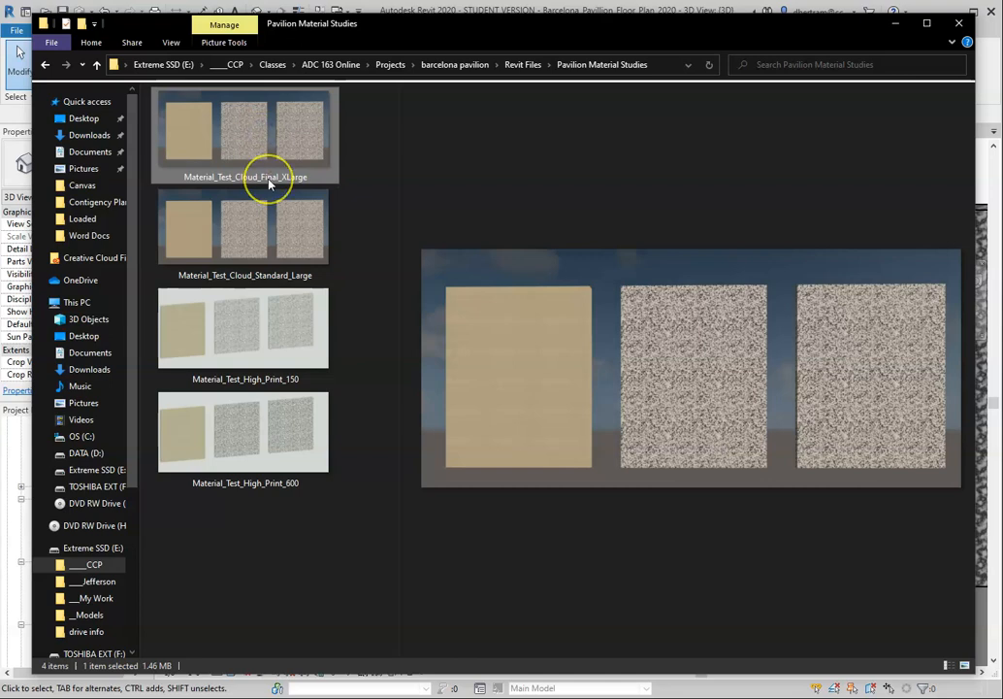
- Examine the Material_Test_Cloud_Final_XLarge render against the Material_Test_Cloud_Standard_Large thumbnail, and switch back to the 3D view in Revit
{"action": "left_click", "coordinate": [284, 240]}
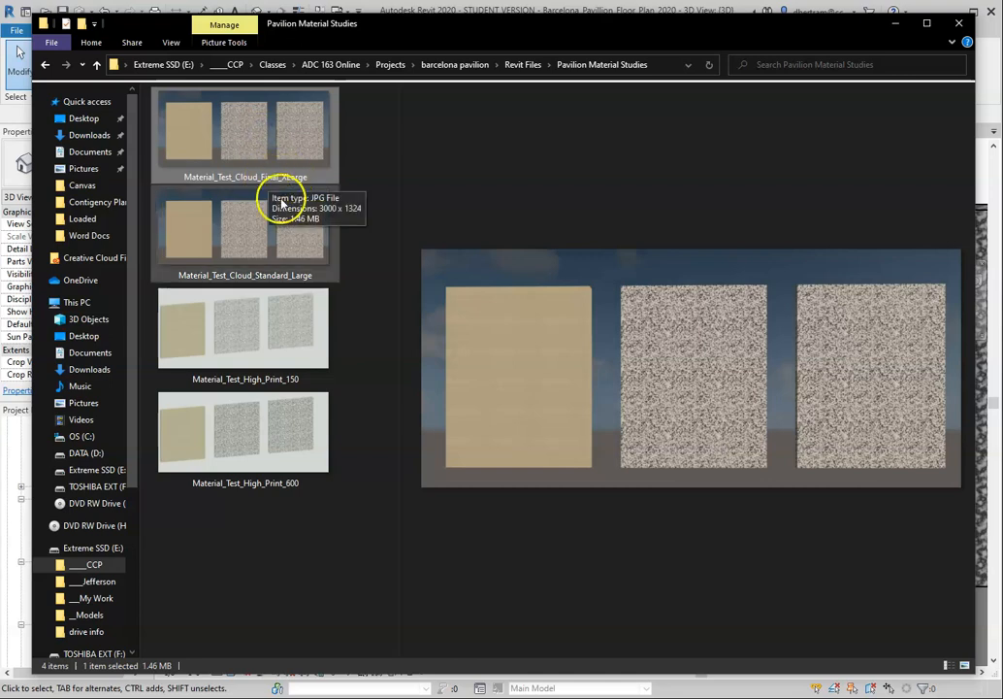
{"action": "left_click", "coordinate": [267, 156]}
{"action": "left_click", "coordinate": [267, 226]}
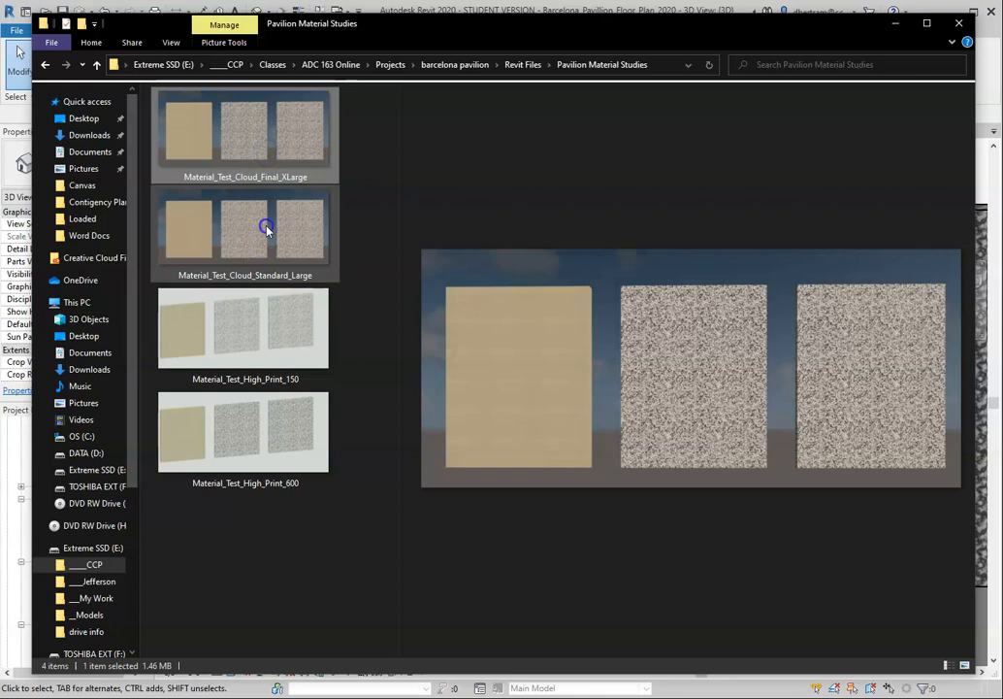
{"action": "left_click", "coordinate": [269, 157]}
{"action": "left_click", "coordinate": [264, 208]}
{"action": "left_click", "coordinate": [266, 154]}
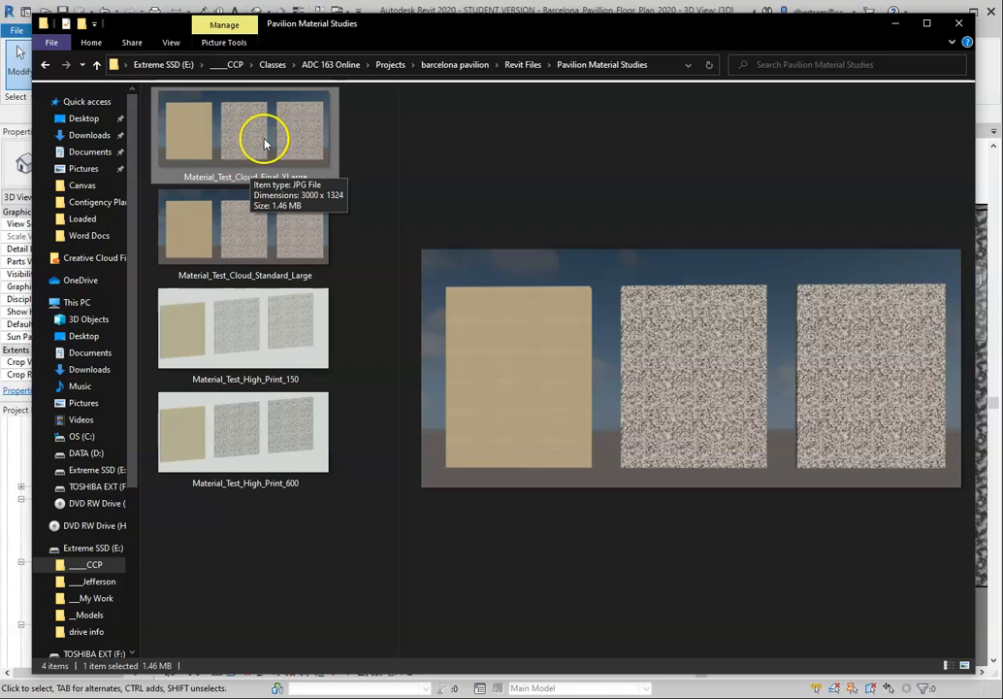
{"action": "left_click", "coordinate": [895, 33]}
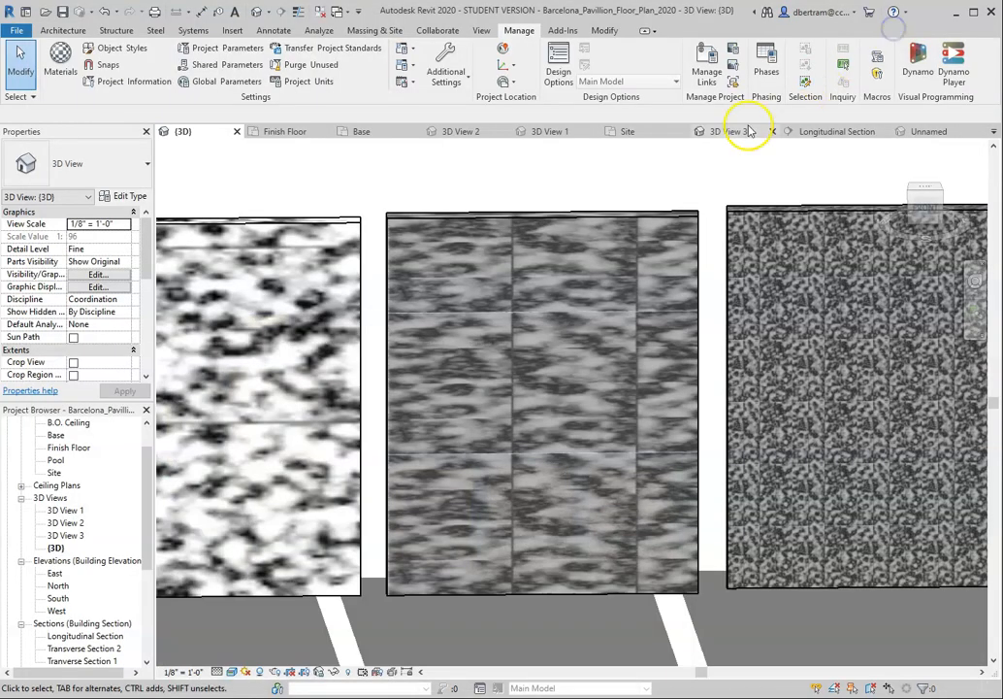
{"action": "scroll", "coordinate": [546, 308], "scroll_direction": "up", "scroll_amount": 2}
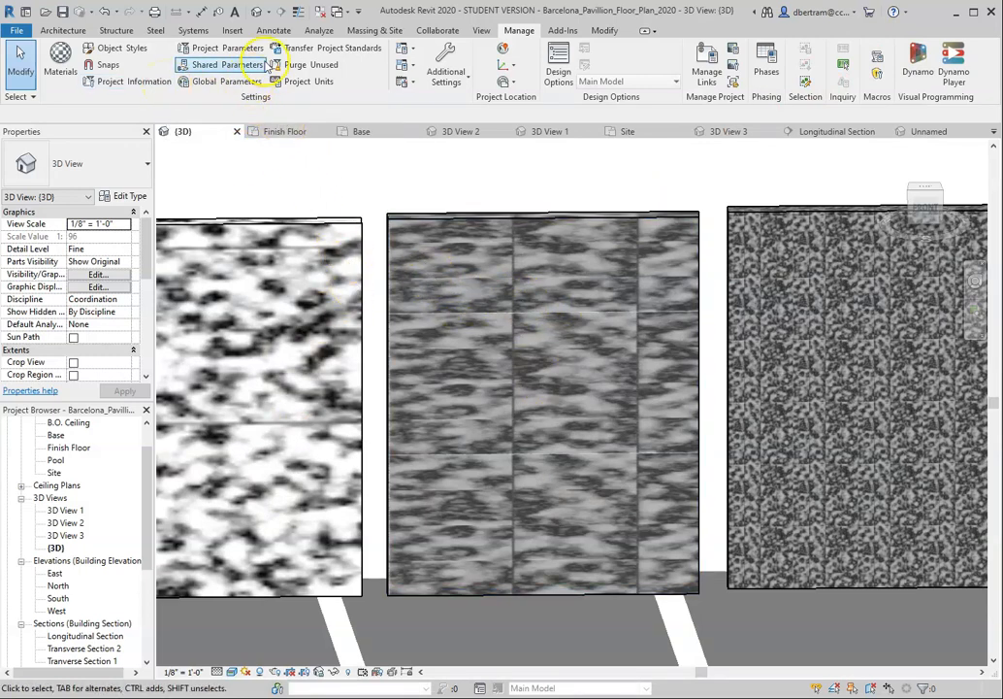
{"action": "left_click", "coordinate": [483, 31]}
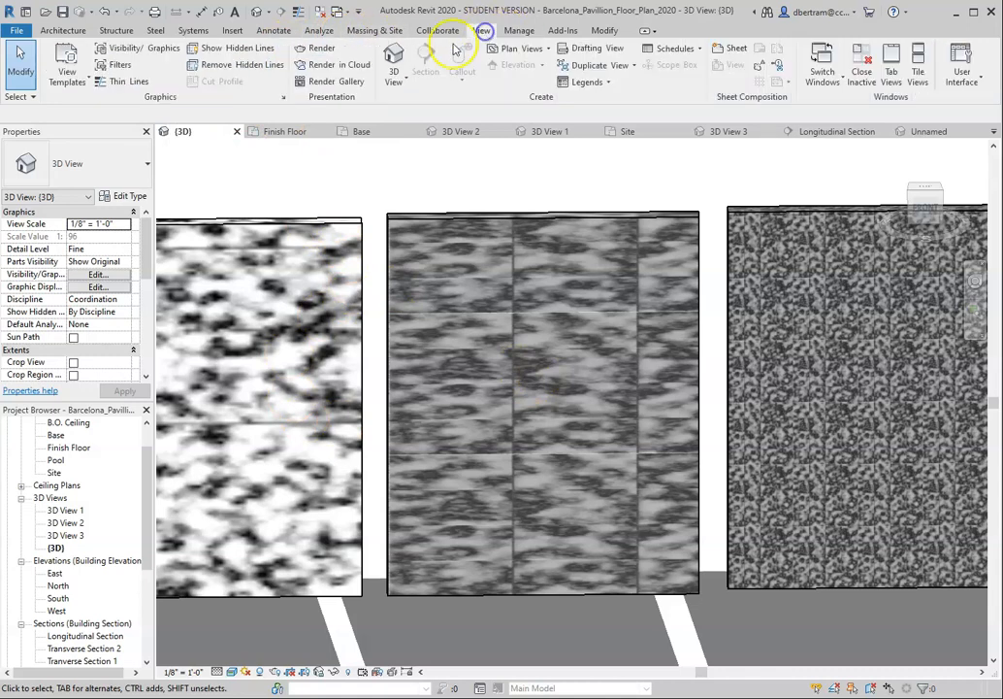
{"action": "left_click", "coordinate": [318, 47]}
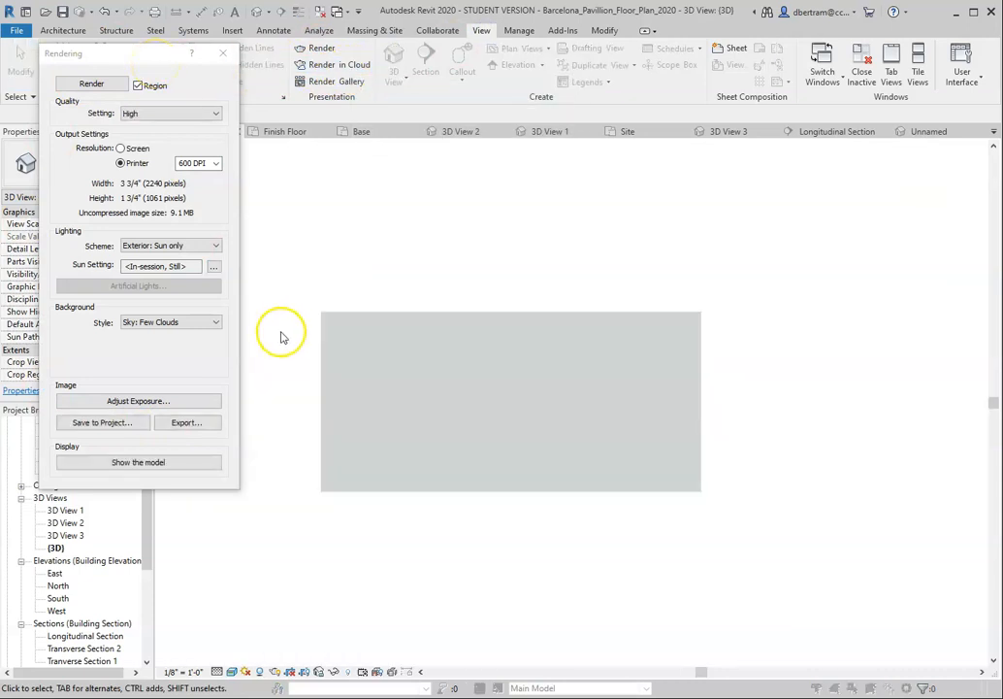
{"action": "scroll", "coordinate": [577, 405], "scroll_direction": "down", "scroll_amount": 5}
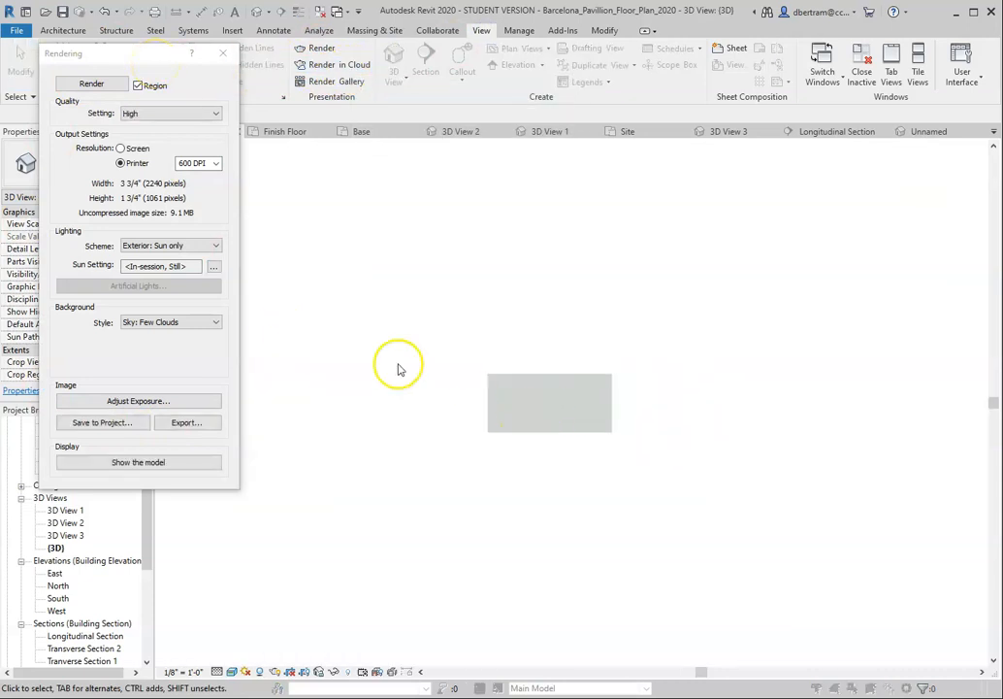
{"action": "left_click", "coordinate": [222, 52]}
- Reset the render region to fit the close-up of the marble test walls and start rendering it at High quality and 600 DPI printer resolution
{"action": "scroll", "coordinate": [520, 380], "scroll_direction": "down", "scroll_amount": 2}
{"action": "scroll", "coordinate": [587, 421], "scroll_direction": "up", "scroll_amount": 8}
{"action": "scroll", "coordinate": [768, 370], "scroll_direction": "up", "scroll_amount": 4}
{"action": "scroll", "coordinate": [426, 363], "scroll_direction": "up", "scroll_amount": 2}
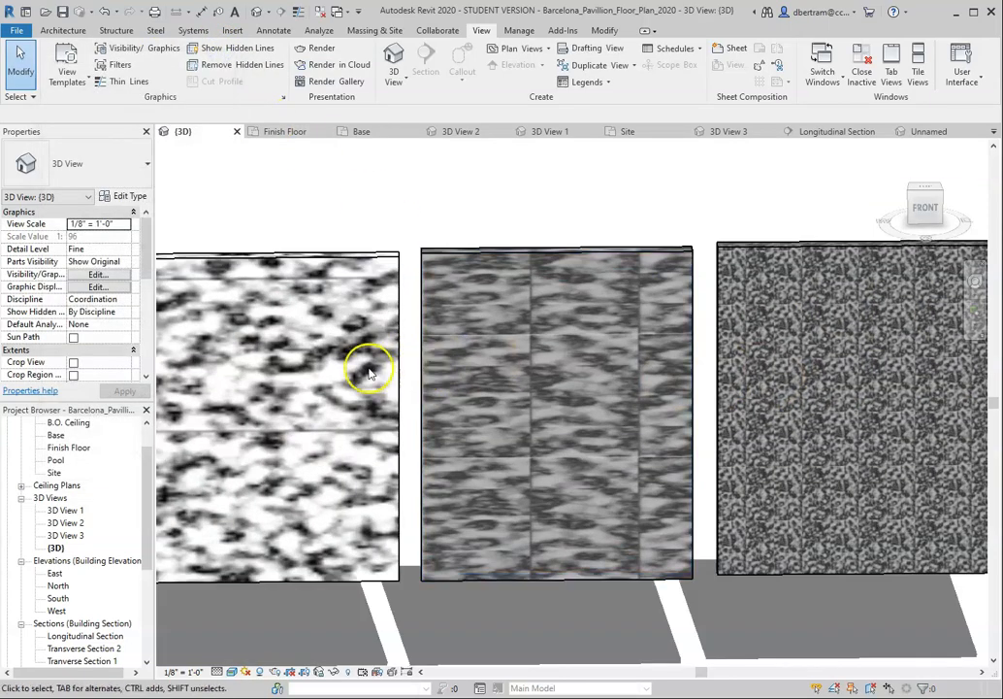
{"action": "scroll", "coordinate": [367, 369], "scroll_direction": "up", "scroll_amount": 1}
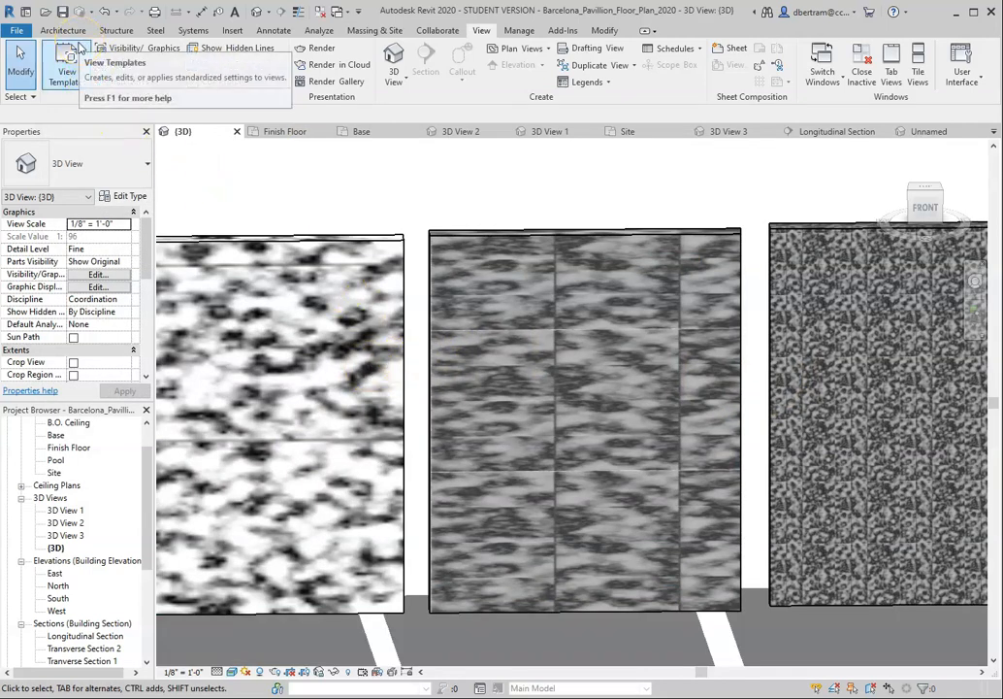
{"action": "left_click", "coordinate": [327, 49]}
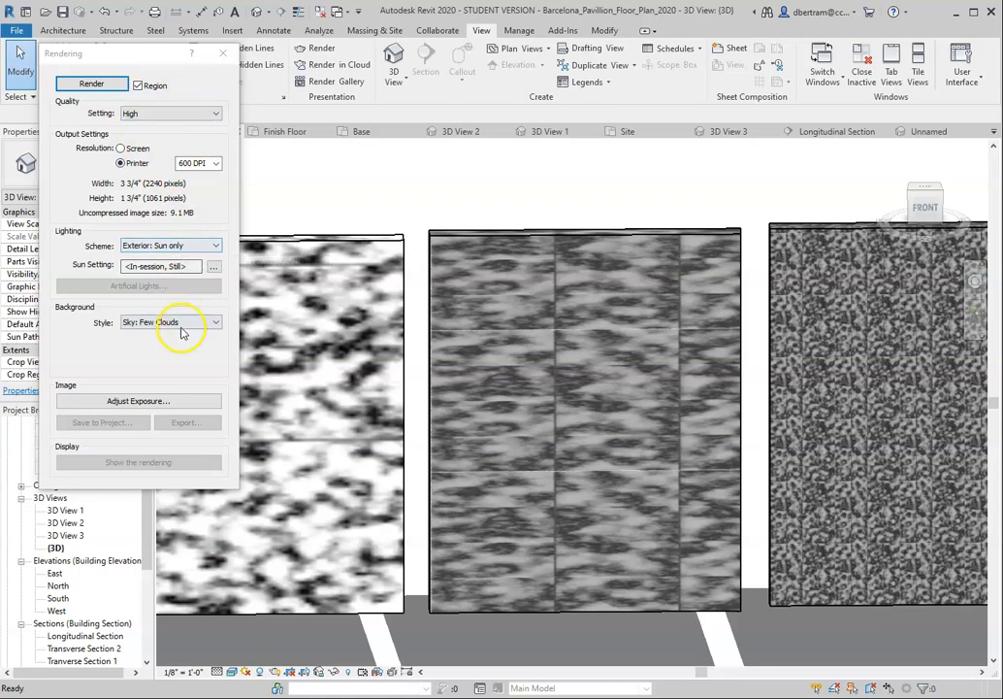
{"action": "left_click", "coordinate": [139, 86]}
{"action": "left_click", "coordinate": [139, 86]}
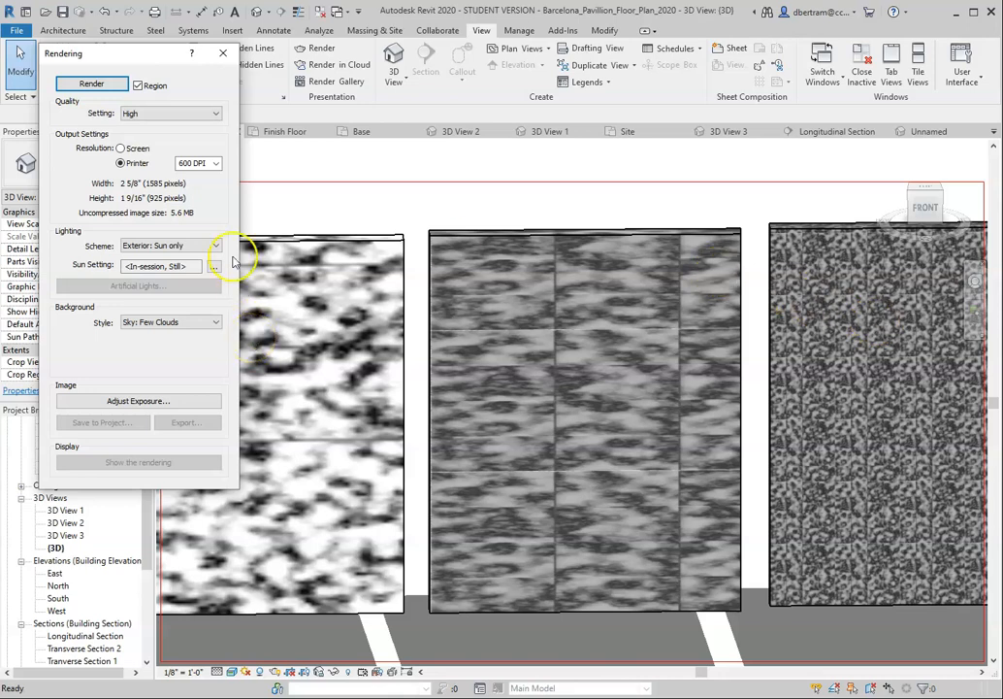
{"action": "left_click", "coordinate": [98, 82]}
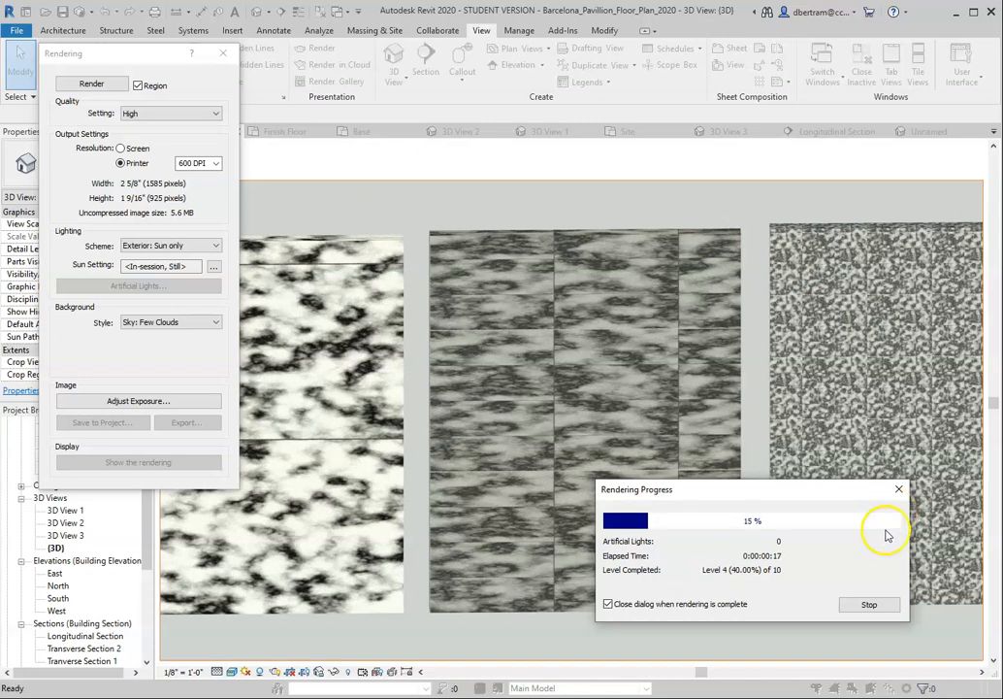
- Stop the high-quality 600 DPI region rendering in progress and inspect the partly rendered material samples
{"action": "left_click", "coordinate": [862, 610]}
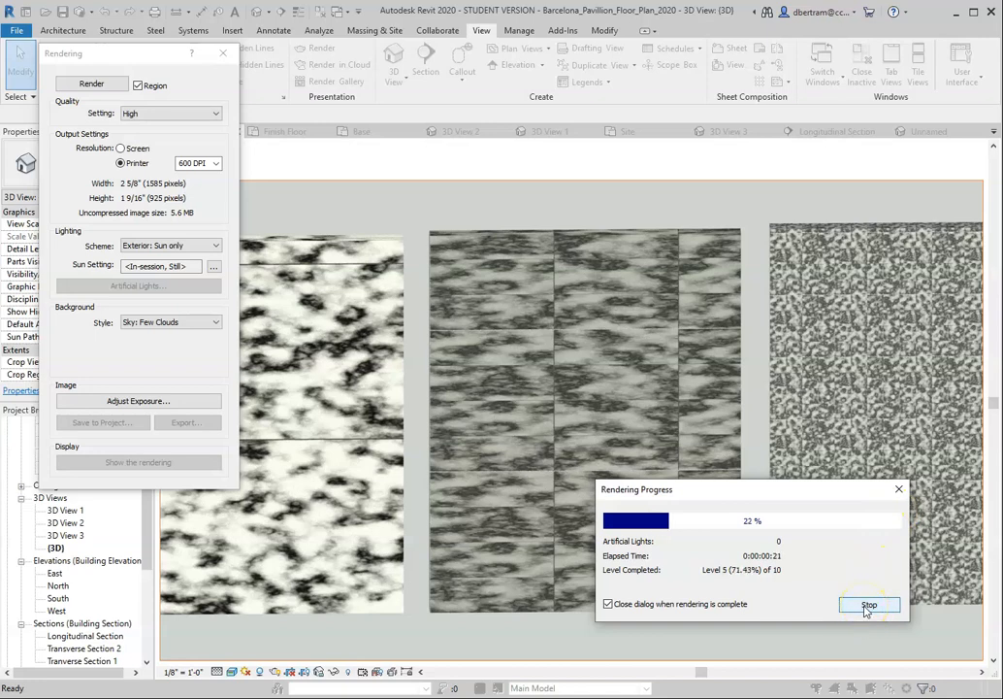
{"action": "left_click", "coordinate": [868, 605]}
{"action": "left_click", "coordinate": [493, 355]}
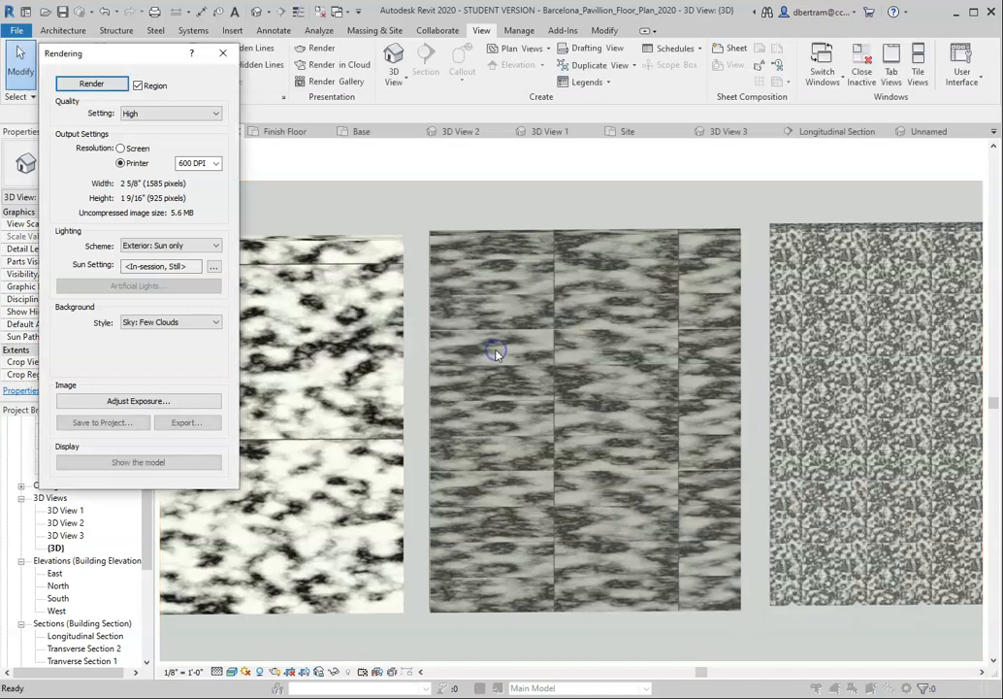
{"action": "scroll", "coordinate": [456, 380], "scroll_direction": "up", "scroll_amount": 1}
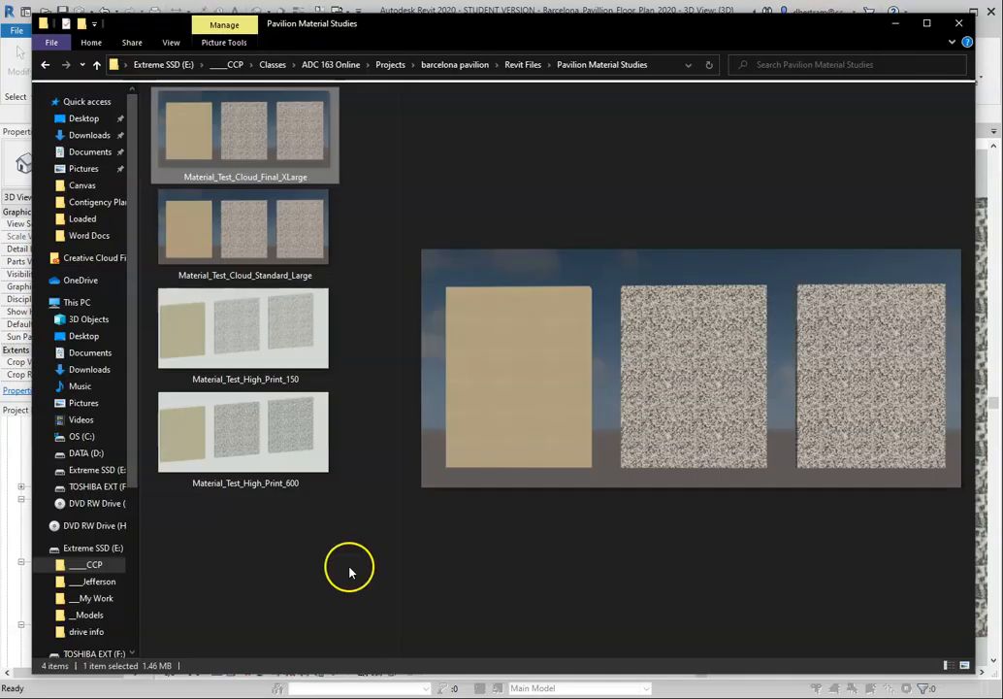
- Preview the 150 and 600 DPI high-print material test images in File Explorer's Pavilion Material Studies folder, and return to Revit
{"action": "left_click", "coordinate": [252, 325]}
{"action": "left_click", "coordinate": [253, 422]}
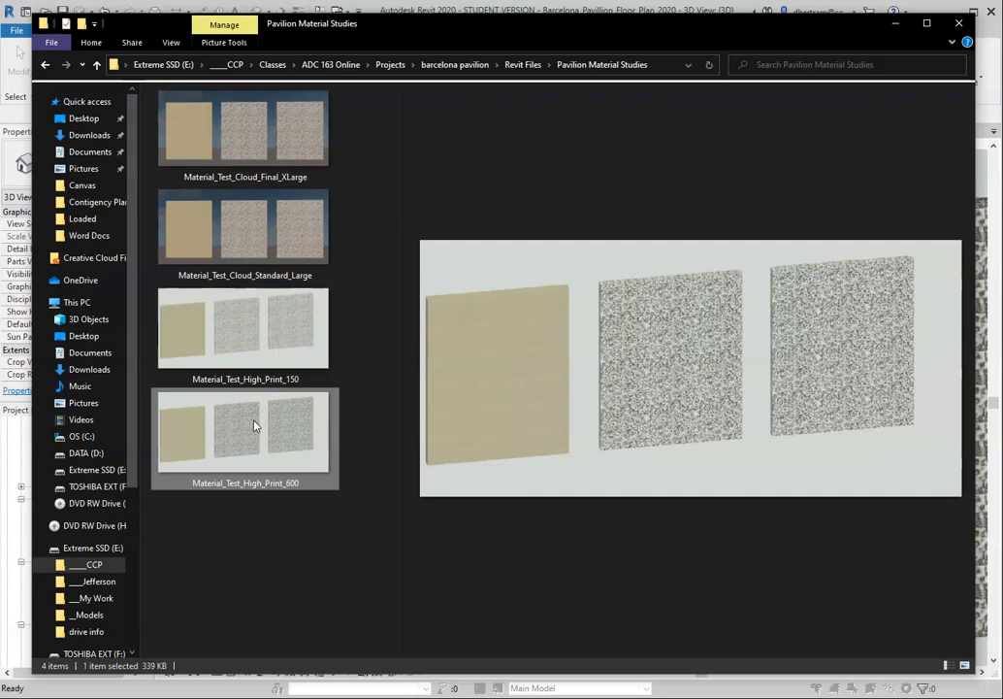
{"action": "left_click", "coordinate": [897, 27]}
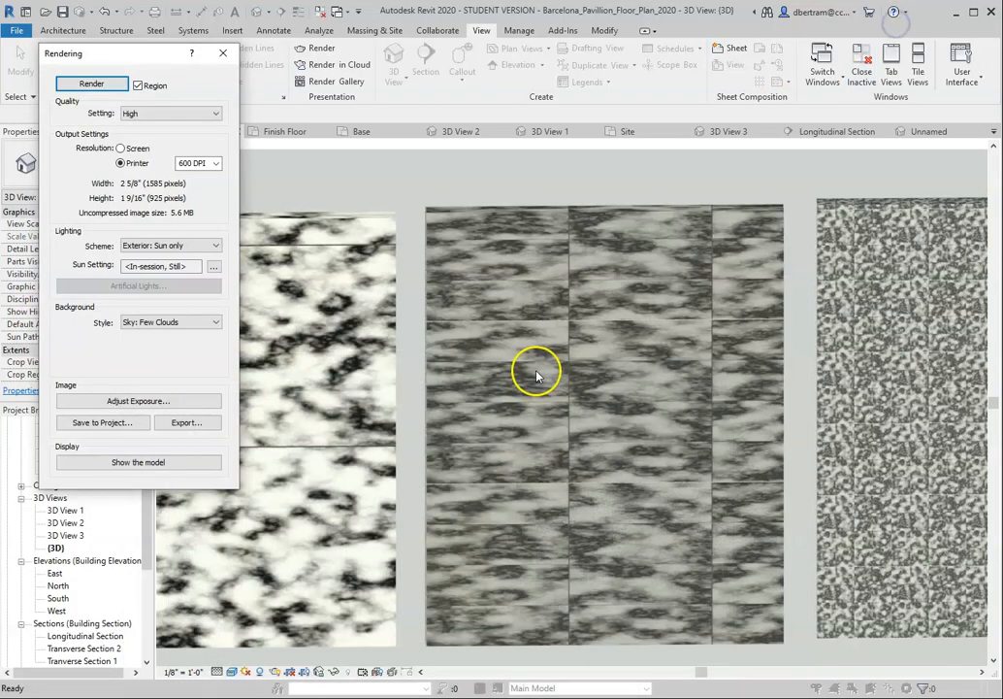
- Render the region at Draft quality, 600 DPI, and inspect the material samples in the result
{"action": "scroll", "coordinate": [537, 370], "scroll_direction": "down", "scroll_amount": 2}
{"action": "scroll", "coordinate": [537, 371], "scroll_direction": "up", "scroll_amount": 2}
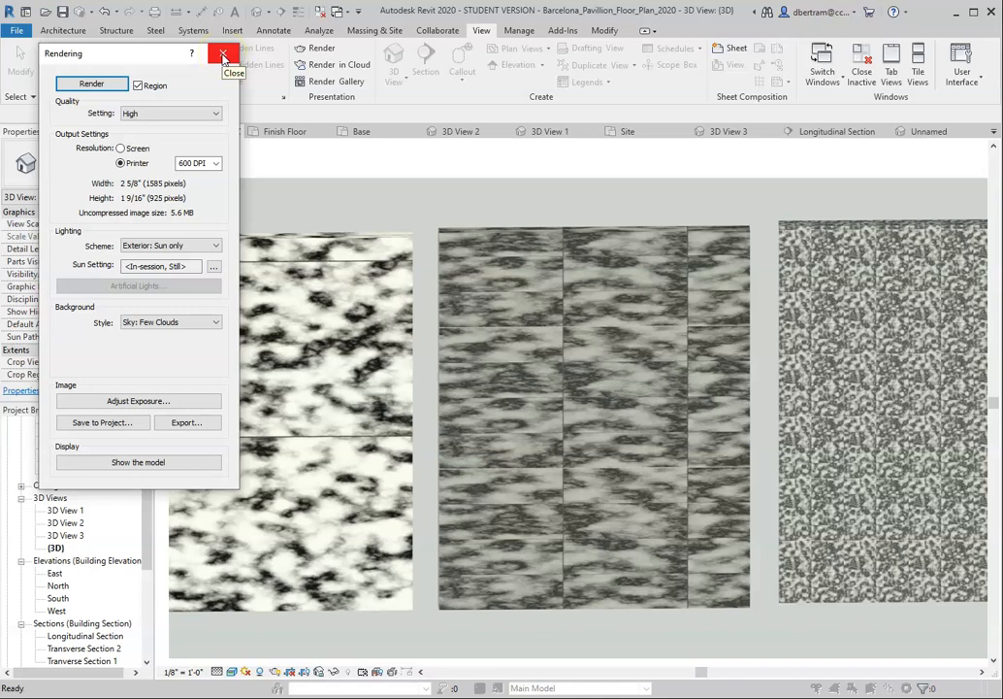
{"action": "left_click", "coordinate": [161, 113]}
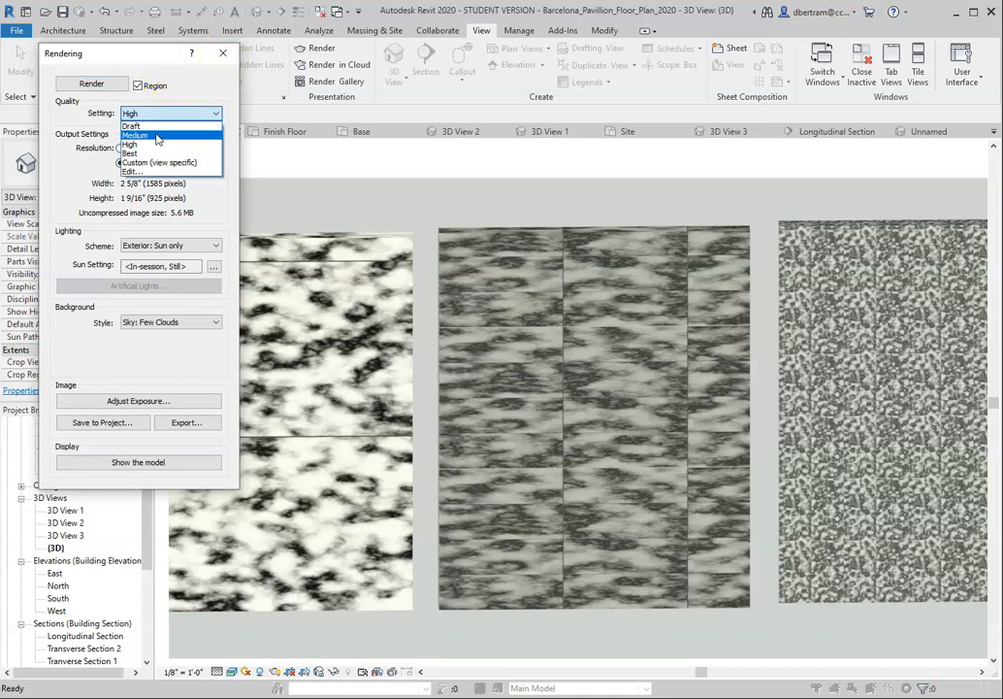
{"action": "left_click", "coordinate": [150, 126]}
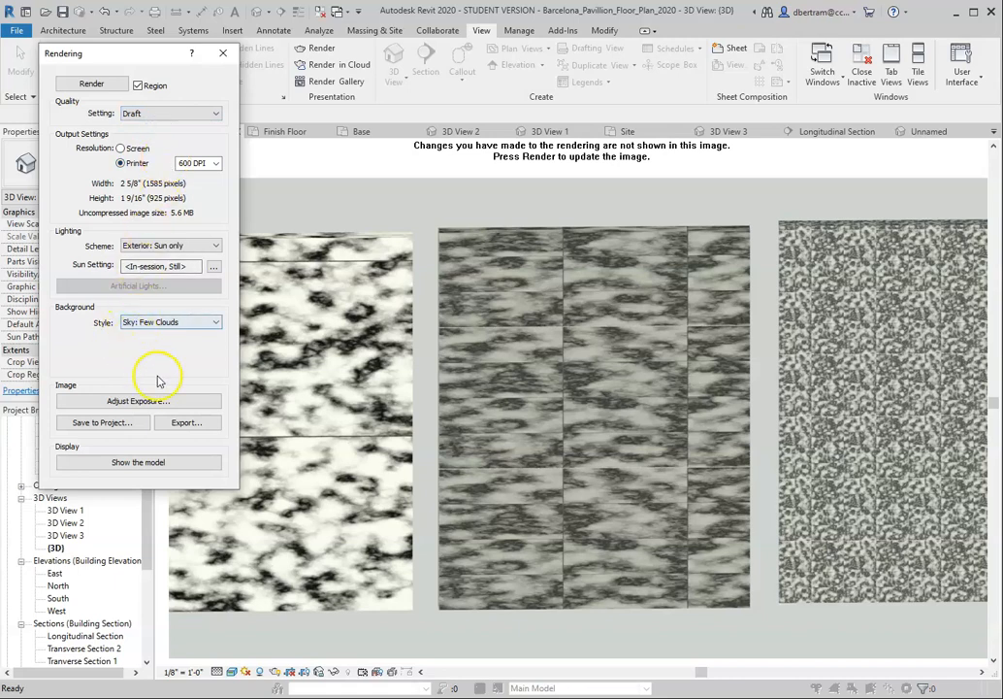
{"action": "left_click", "coordinate": [87, 86]}
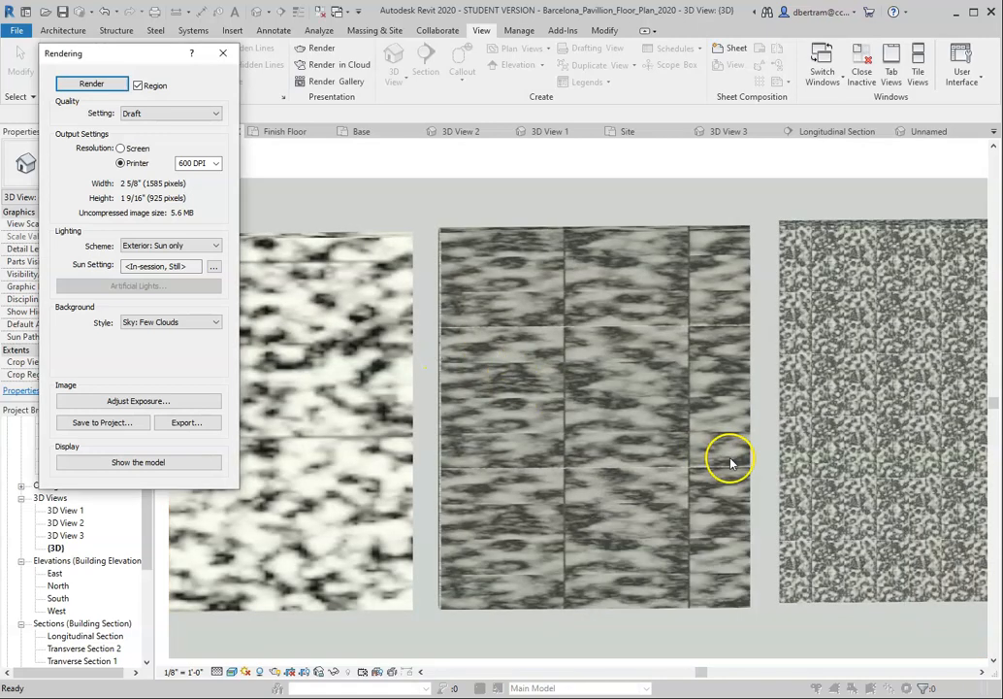
{"action": "scroll", "coordinate": [464, 347], "scroll_direction": "down", "scroll_amount": 1}
{"action": "scroll", "coordinate": [610, 387], "scroll_direction": "up", "scroll_amount": 1}
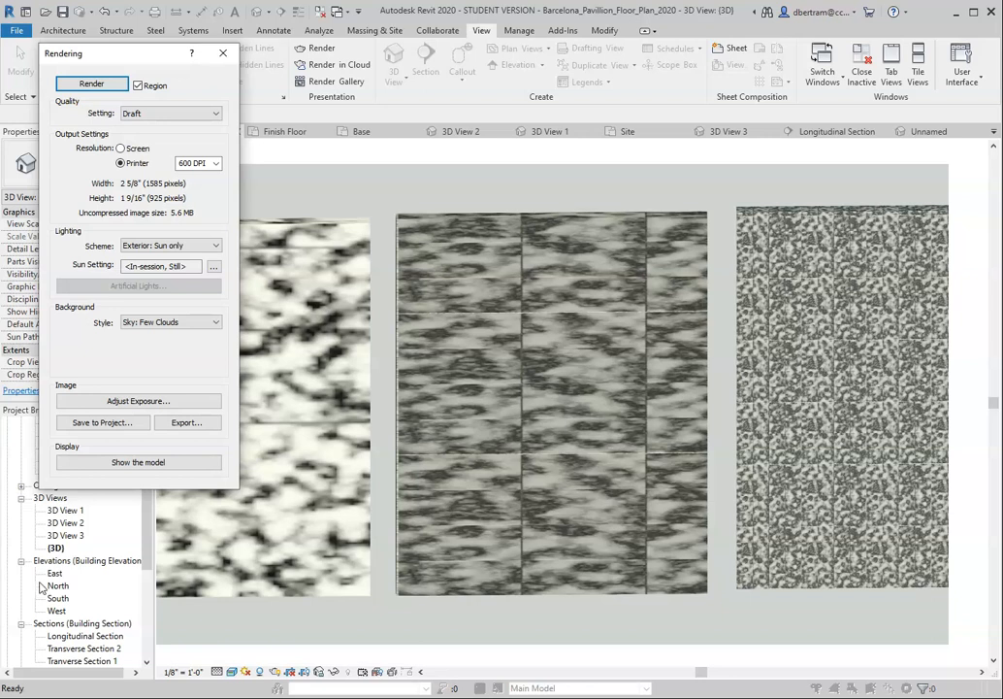
- Open the image export for the draft rendering, cancel it, and close the Rendering dialog
{"action": "left_click", "coordinate": [192, 424]}
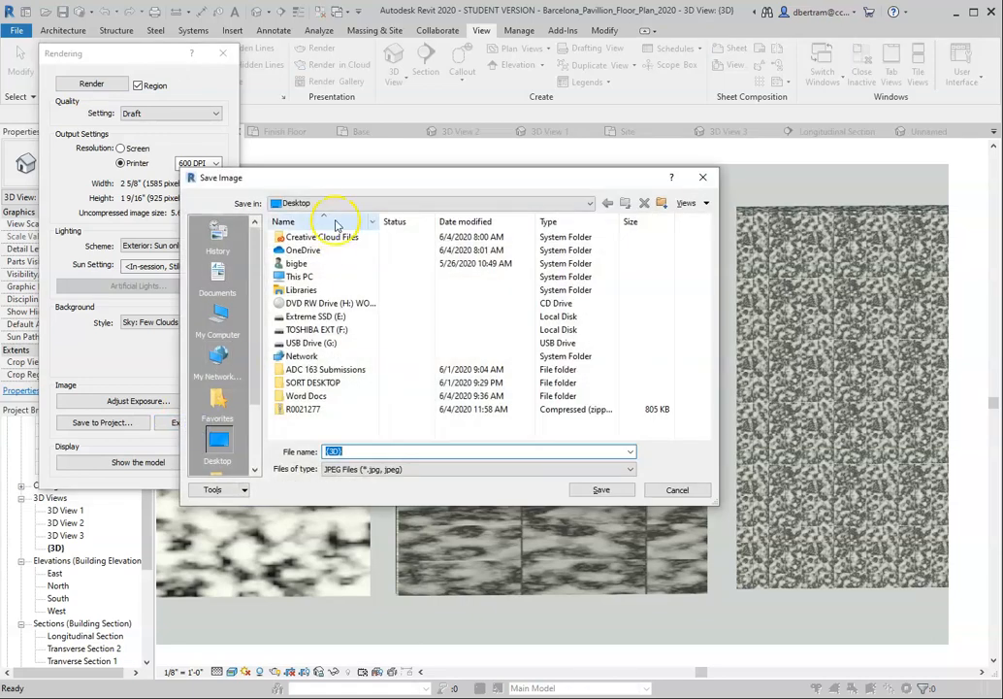
{"action": "left_click", "coordinate": [677, 489]}
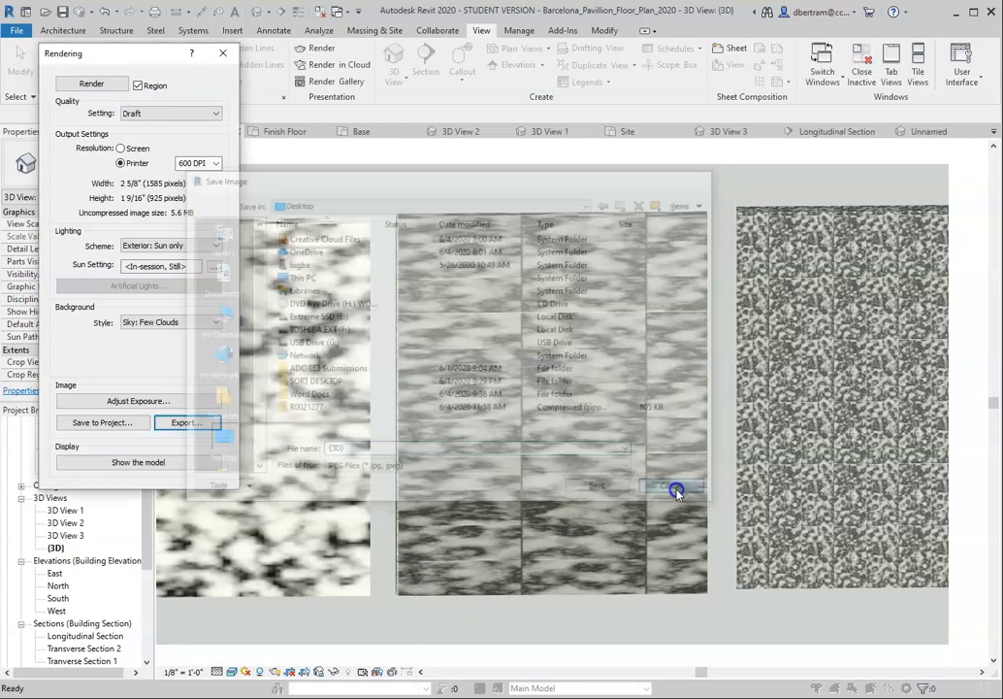
{"action": "left_click", "coordinate": [223, 53]}
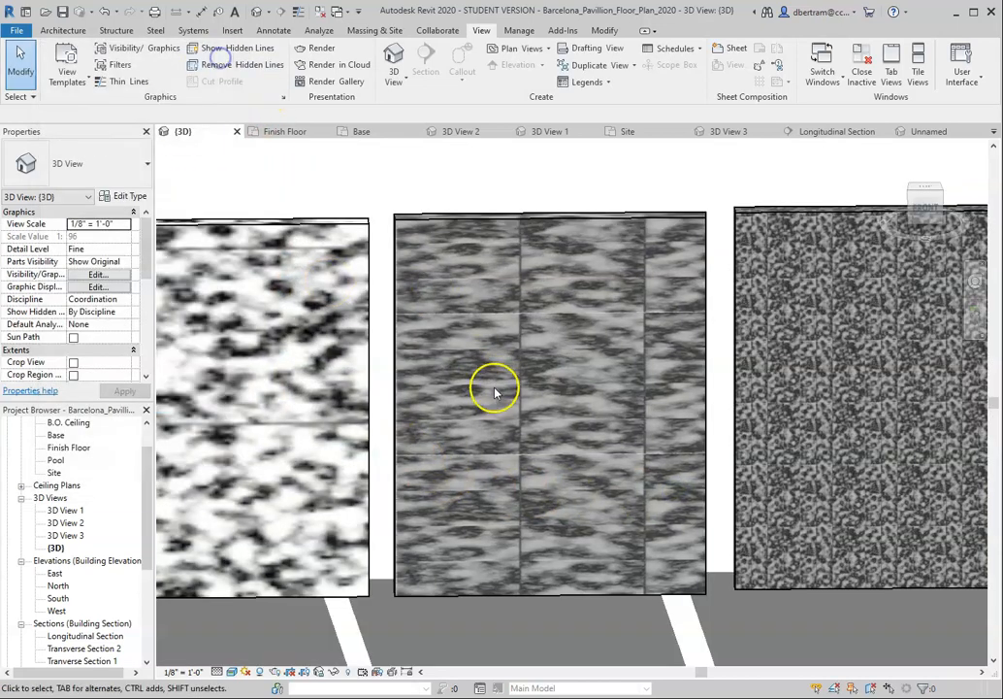
{"action": "left_click", "coordinate": [336, 66]}
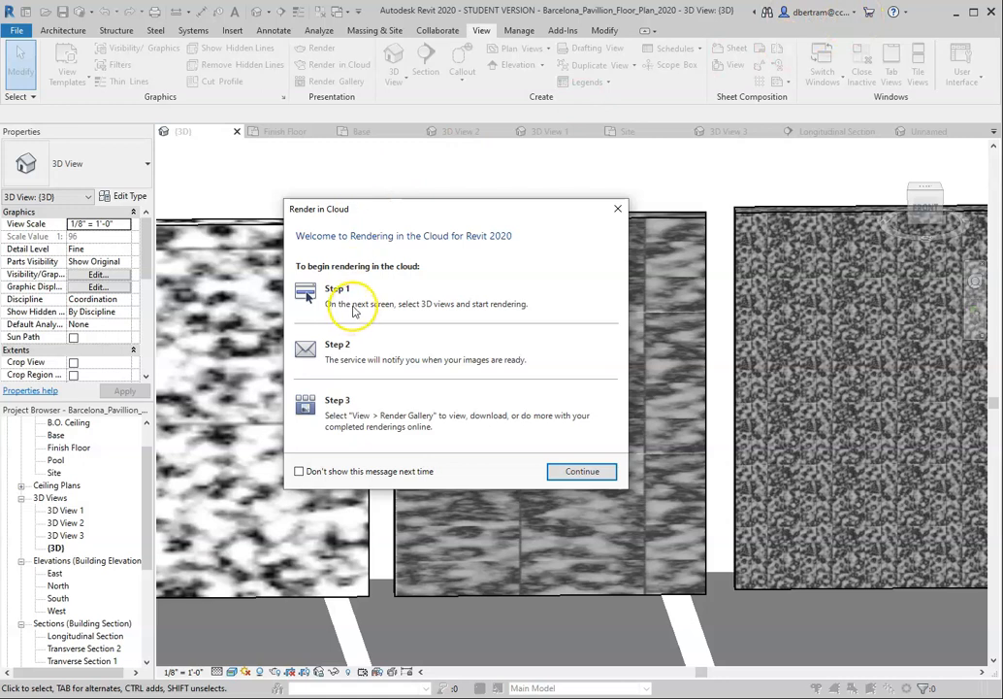
{"action": "left_click", "coordinate": [299, 471]}
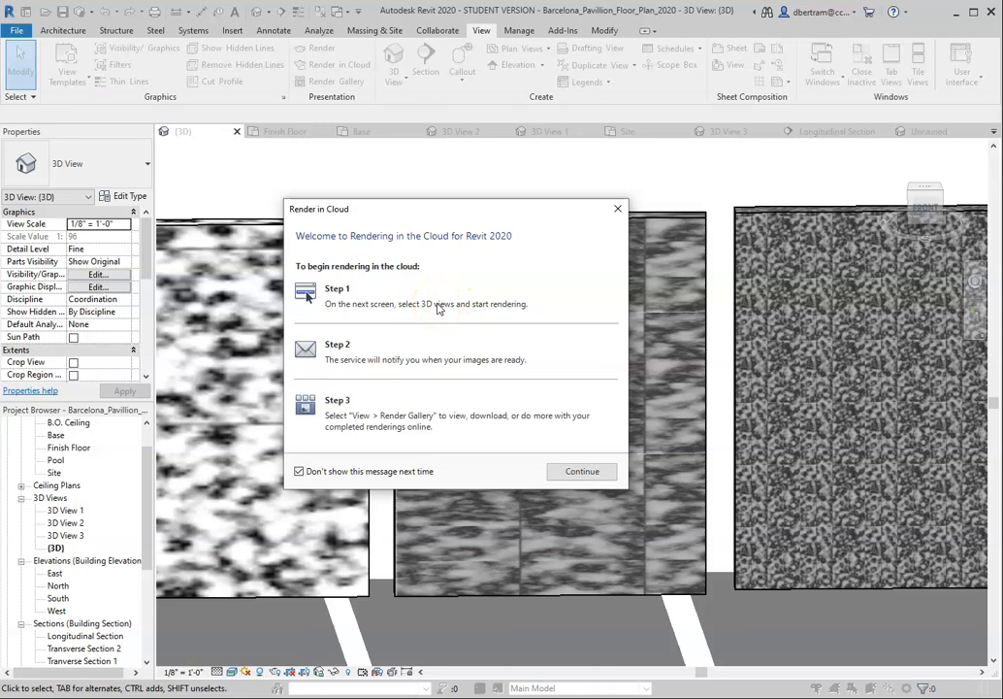
{"action": "left_click", "coordinate": [617, 210]}
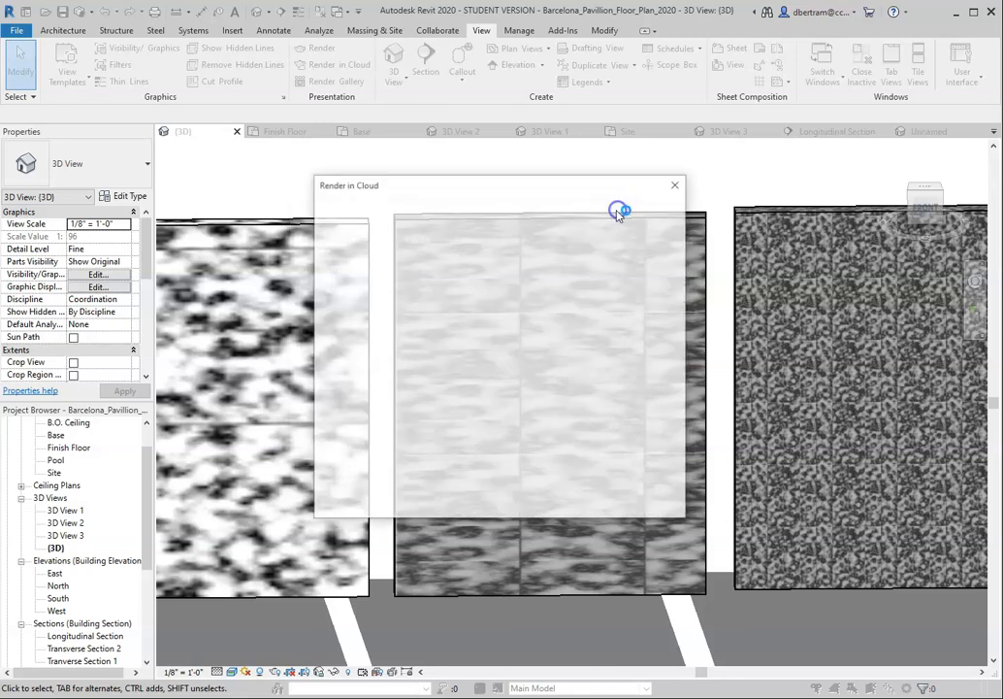
{"action": "left_click", "coordinate": [679, 185]}
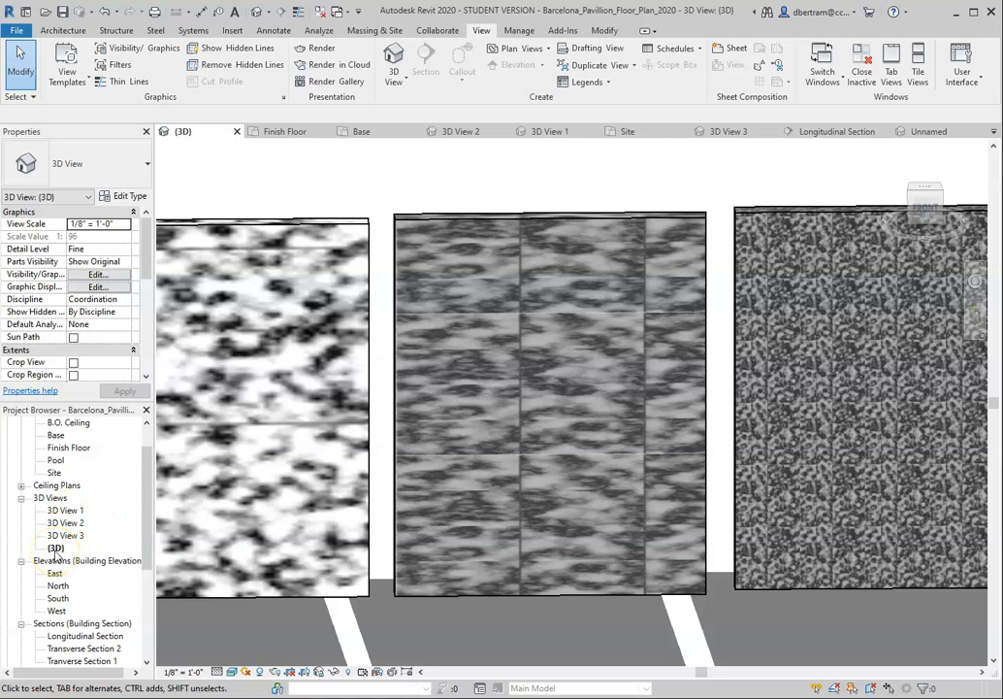
- Examine the row of material sample walls in the default 3D view, both as a whole and up close
{"action": "scroll", "coordinate": [470, 396], "scroll_direction": "down", "scroll_amount": 8}
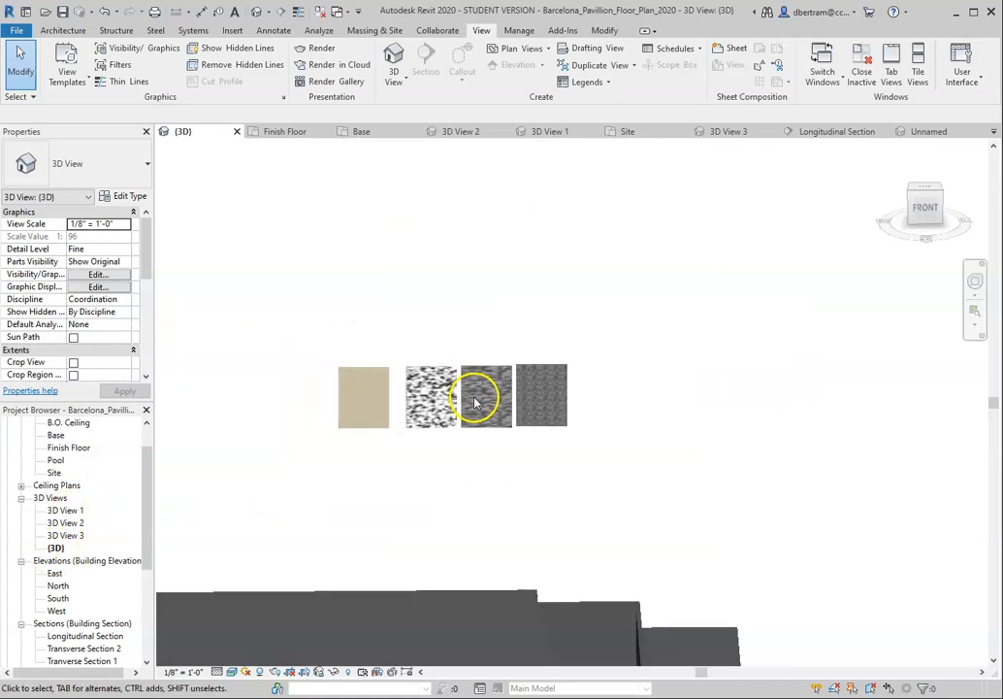
{"action": "scroll", "coordinate": [473, 400], "scroll_direction": "up", "scroll_amount": 8}
{"action": "scroll", "coordinate": [399, 423], "scroll_direction": "down", "scroll_amount": 6}
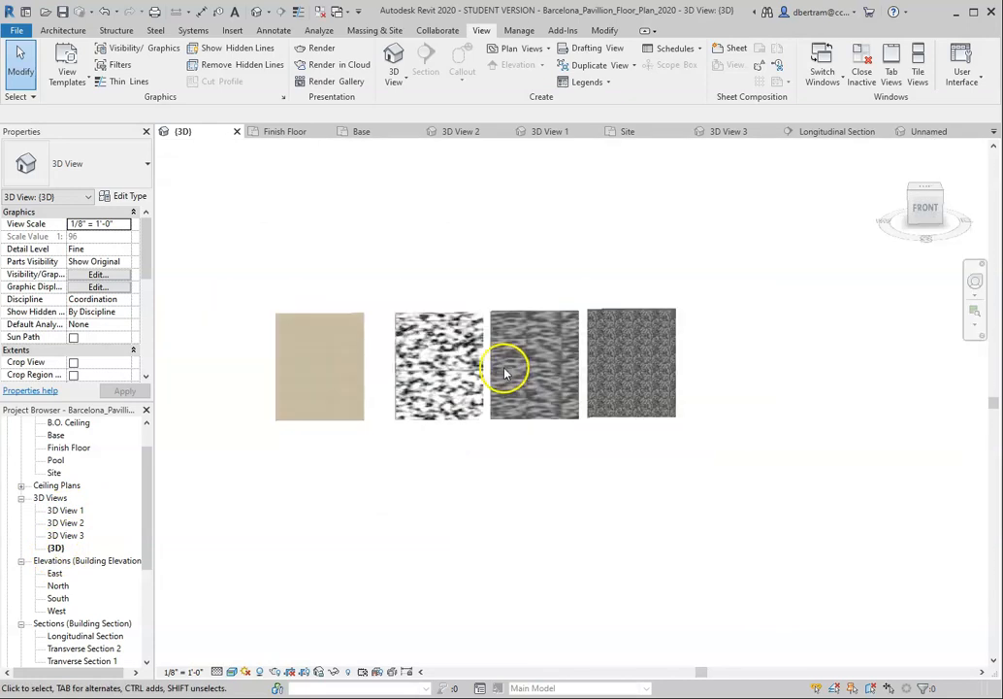
{"action": "scroll", "coordinate": [503, 368], "scroll_direction": "down", "scroll_amount": 3}
{"action": "scroll", "coordinate": [502, 370], "scroll_direction": "up", "scroll_amount": 8}
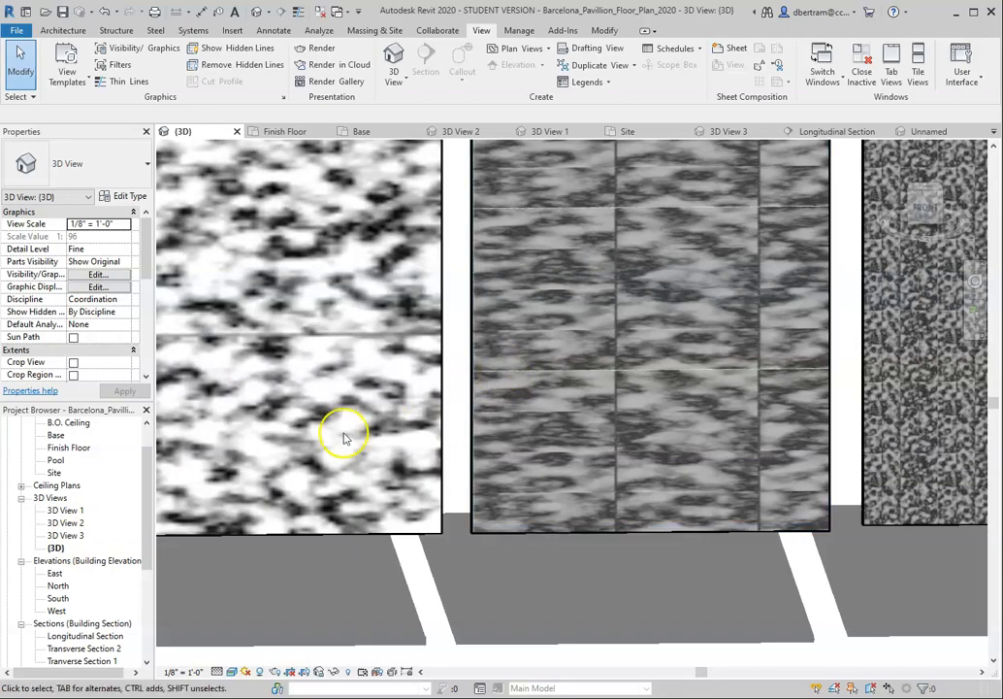
{"action": "scroll", "coordinate": [344, 434], "scroll_direction": "down", "scroll_amount": 3}
{"action": "scroll", "coordinate": [601, 357], "scroll_direction": "up", "scroll_amount": 2}
{"action": "scroll", "coordinate": [665, 403], "scroll_direction": "down", "scroll_amount": 2}
{"action": "scroll", "coordinate": [553, 398], "scroll_direction": "up", "scroll_amount": 2}
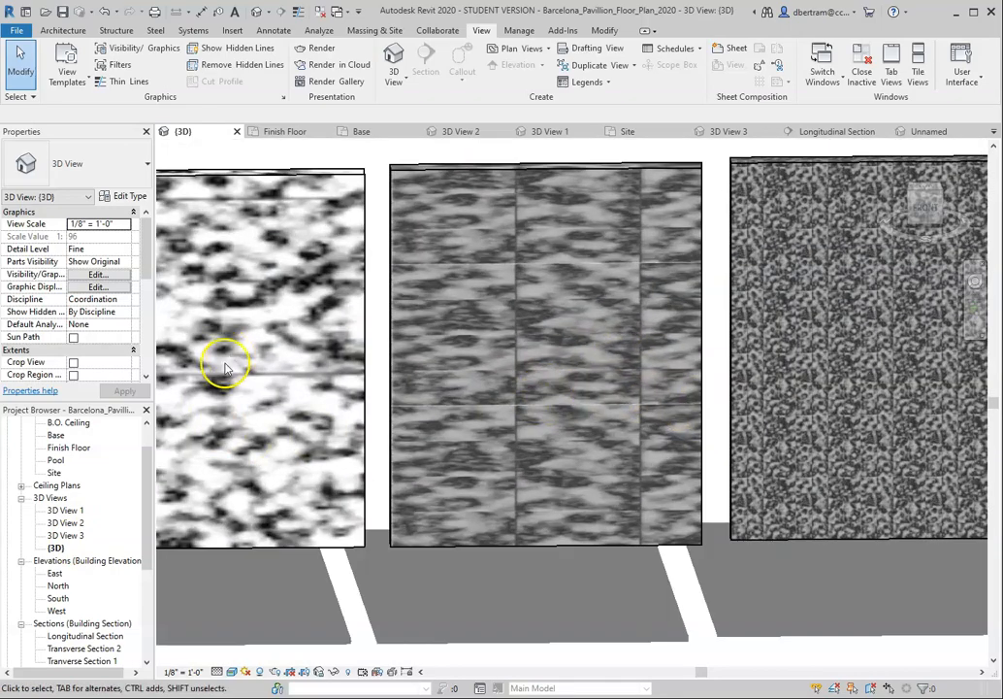
- Open 3D View 3 and save the project
{"action": "double_click", "coordinate": [66, 534]}
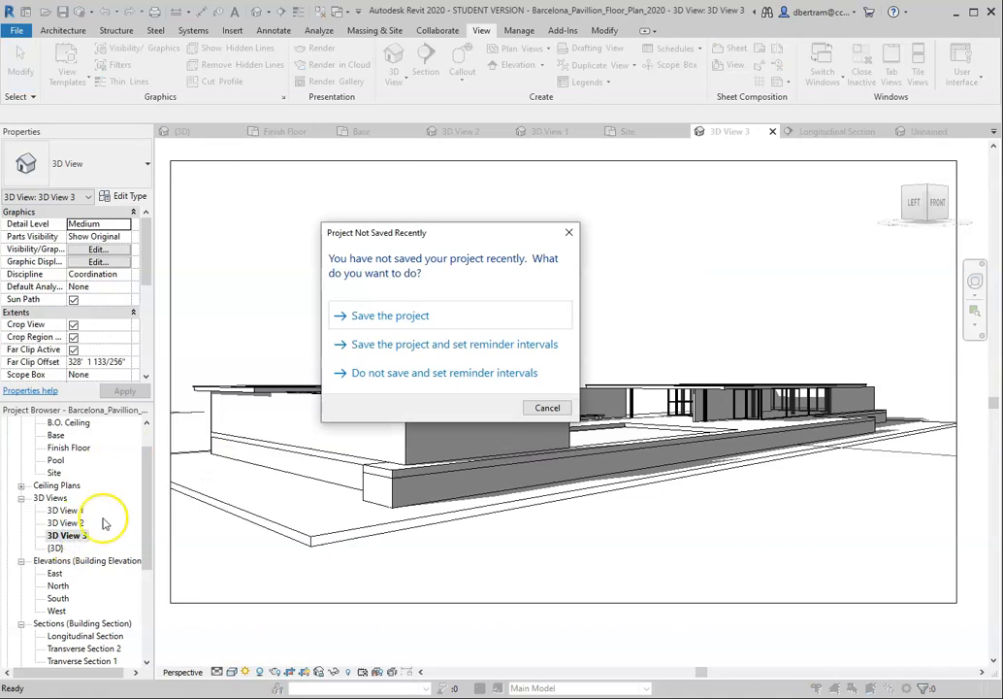
{"action": "left_click", "coordinate": [386, 314]}
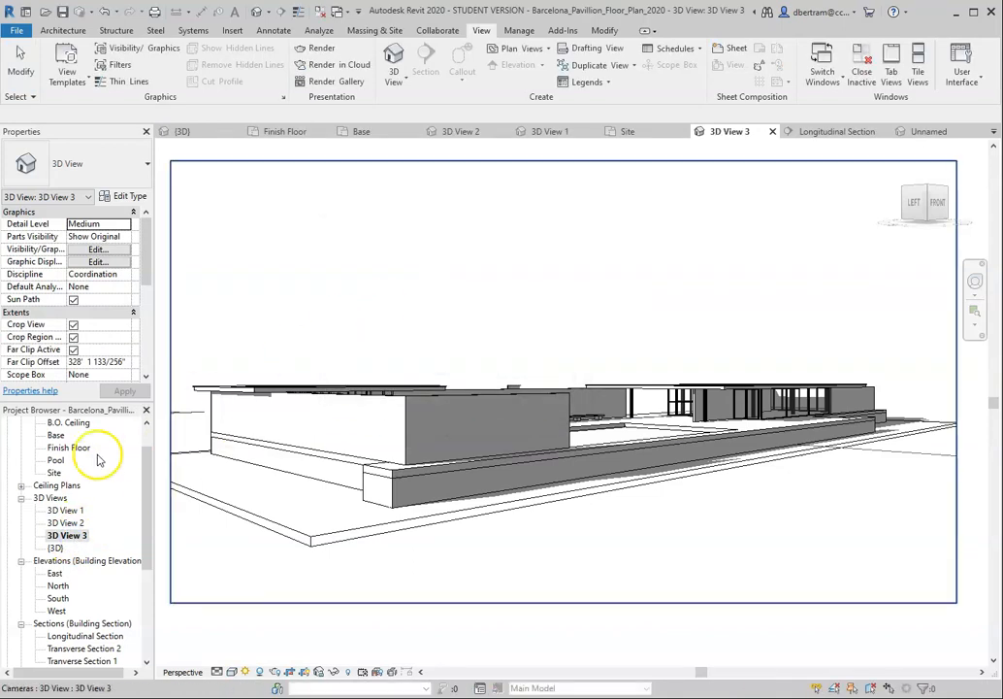
- Open 3D View 2 and set its visual style to Realistic
{"action": "double_click", "coordinate": [66, 522]}
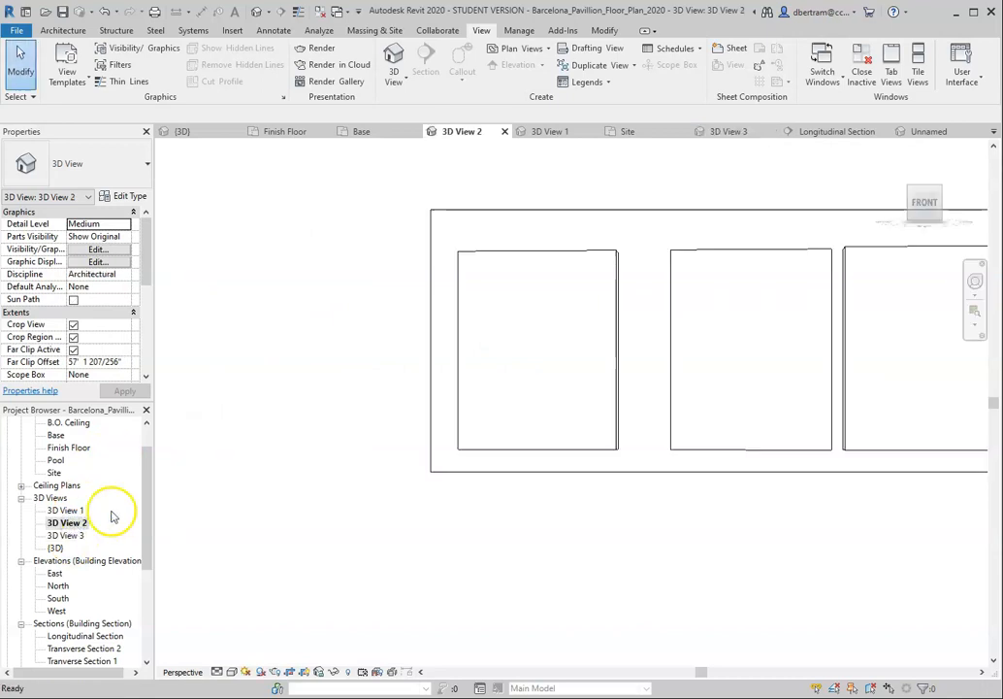
{"action": "scroll", "coordinate": [471, 419], "scroll_direction": "up", "scroll_amount": 3}
{"action": "scroll", "coordinate": [288, 457], "scroll_direction": "down", "scroll_amount": 1}
{"action": "scroll", "coordinate": [386, 466], "scroll_direction": "up", "scroll_amount": 1}
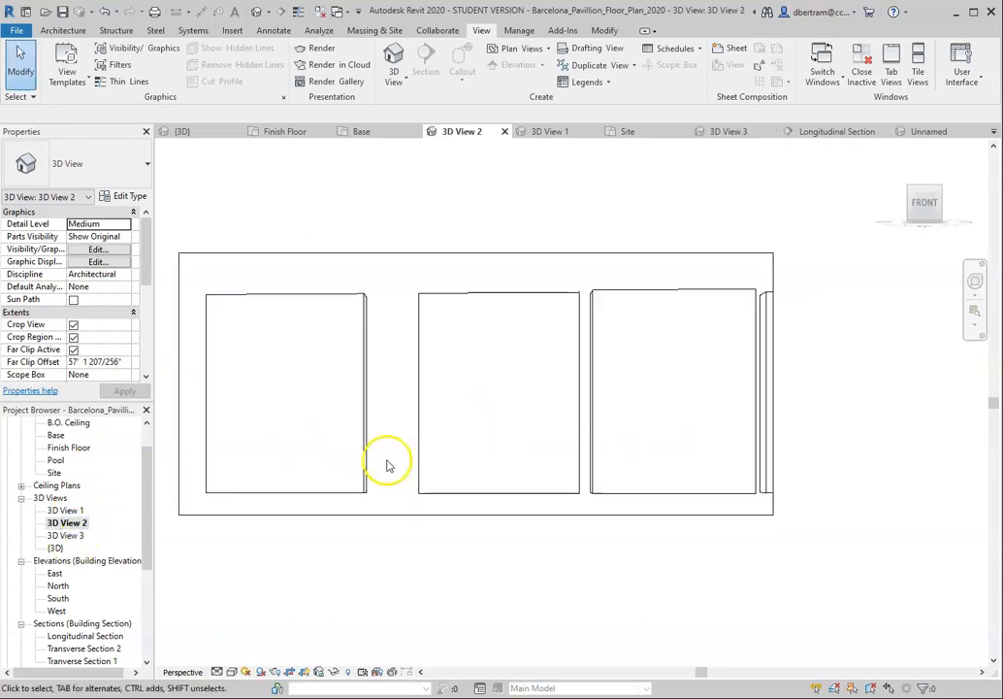
{"action": "left_click", "coordinate": [231, 672]}
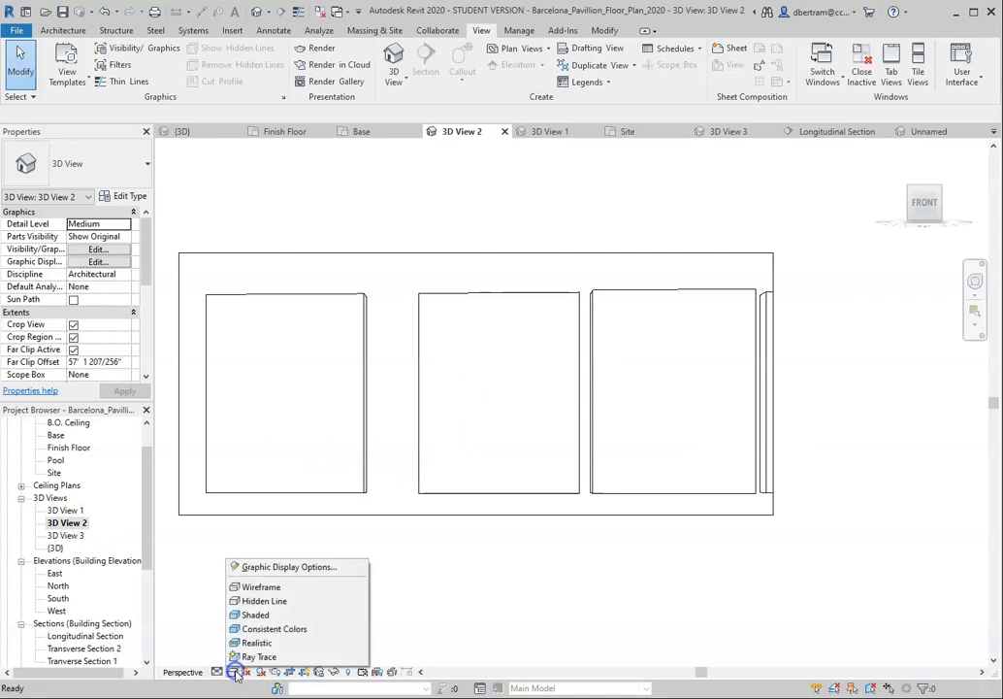
{"action": "left_click", "coordinate": [257, 642]}
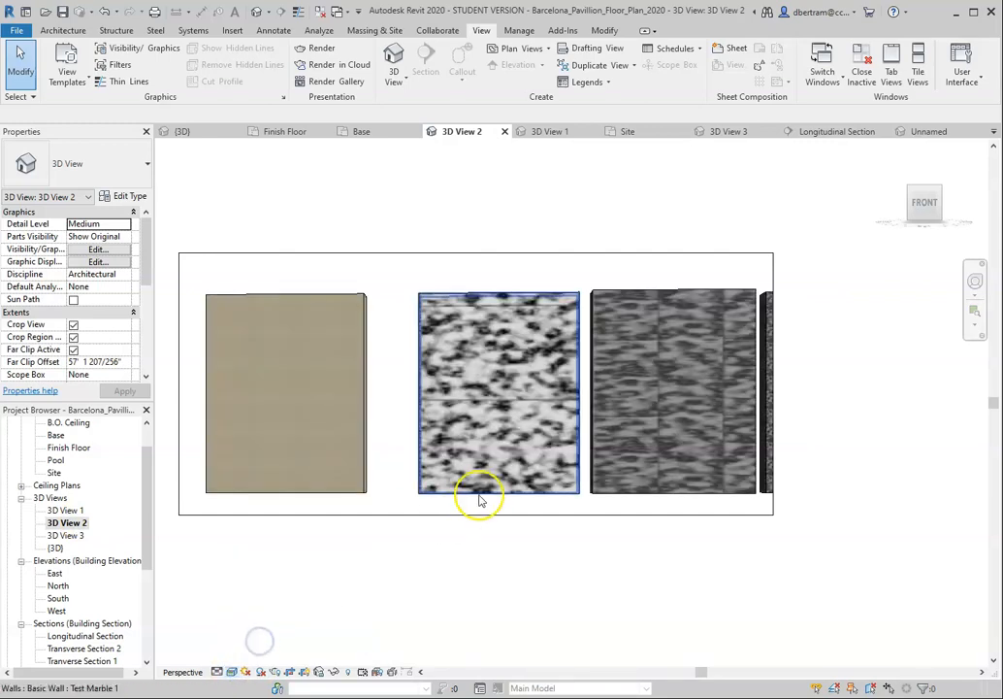
- Widen the crop region of 3D View 2 on both sides, extending it to the right across the fourth sample wall
{"action": "left_click", "coordinate": [773, 268]}
{"action": "scroll", "coordinate": [701, 308], "scroll_direction": "down", "scroll_amount": 1}
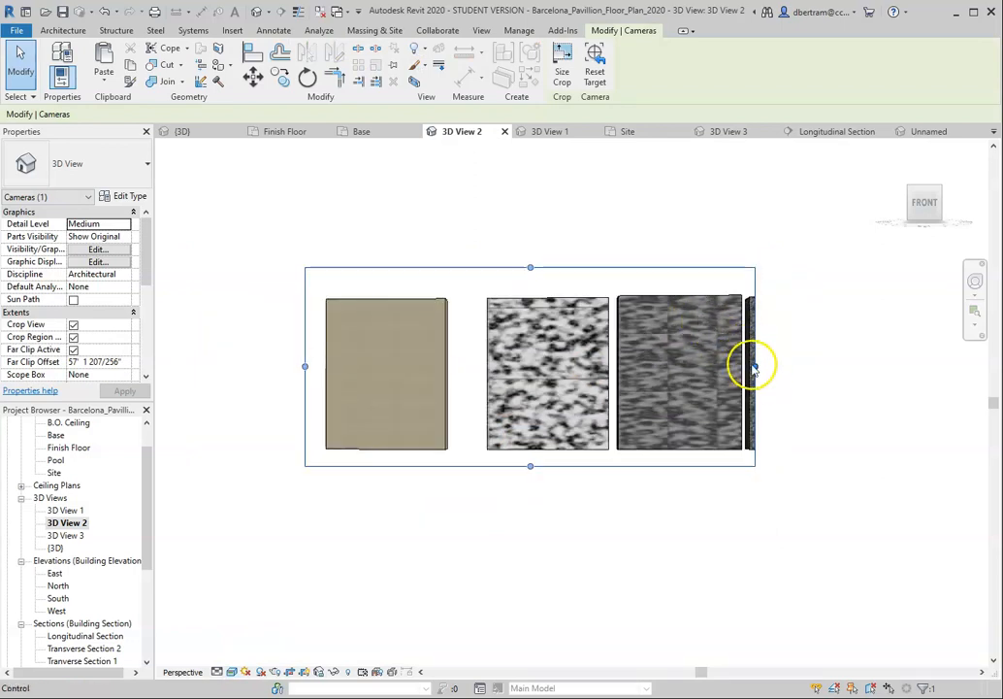
{"action": "left_click_drag", "start_coordinate": [754, 364], "coordinate": [867, 366]}
{"action": "mouse_move", "coordinate": [305, 367]}
{"action": "left_mouse_down"}
{"action": "mouse_move", "coordinate": [509, 373]}
{"action": "mouse_move", "coordinate": [298, 370]}
{"action": "left_mouse_up"}
- Move the tan sample wall closer to the white marble wall and pull the crop region's left edge in toward it
{"action": "left_click", "coordinate": [374, 356]}
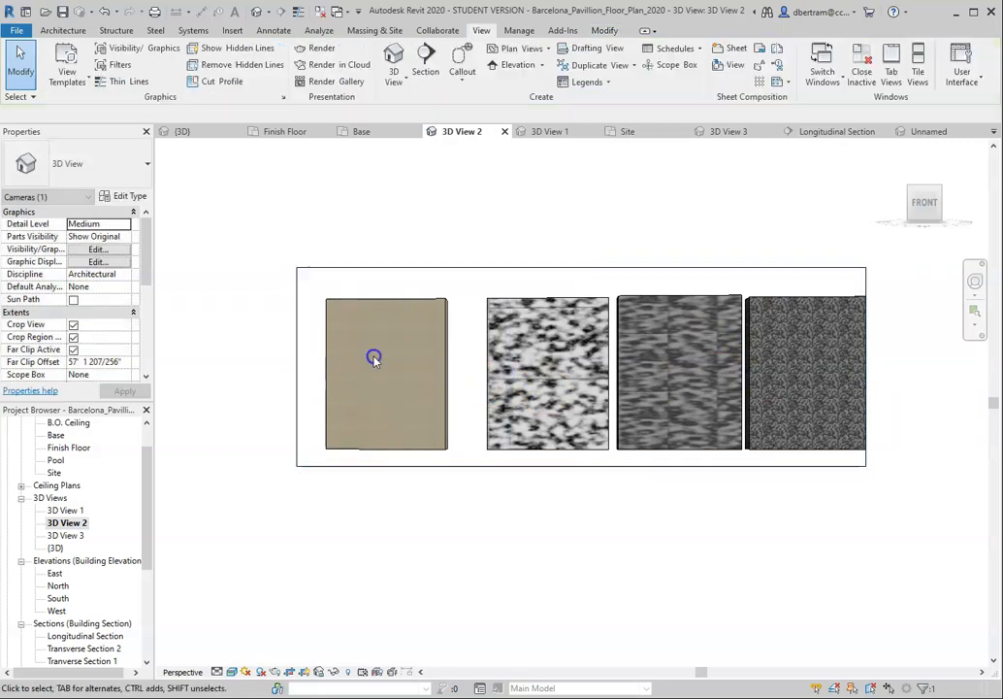
{"action": "left_click_drag", "start_coordinate": [385, 297], "coordinate": [416, 298]}
{"action": "left_click", "coordinate": [297, 361]}
{"action": "left_click_drag", "start_coordinate": [297, 366], "coordinate": [377, 370]}
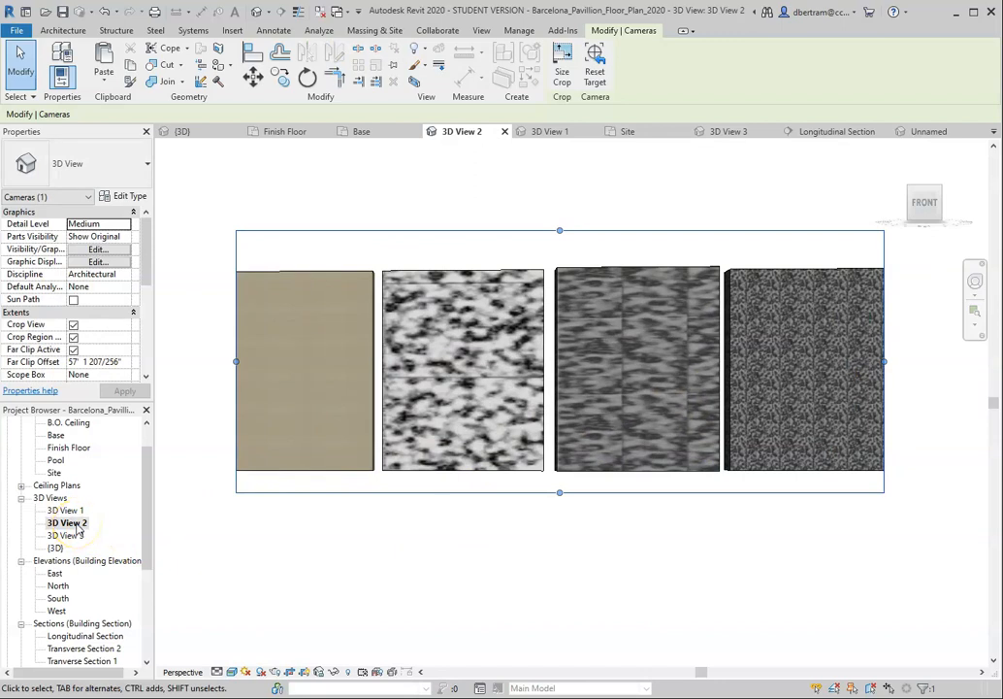
- Open the Render in Cloud settings for 3D View 2 and review the output types, with Still Image selected
{"action": "left_click", "coordinate": [483, 31]}
{"action": "left_click", "coordinate": [351, 64]}
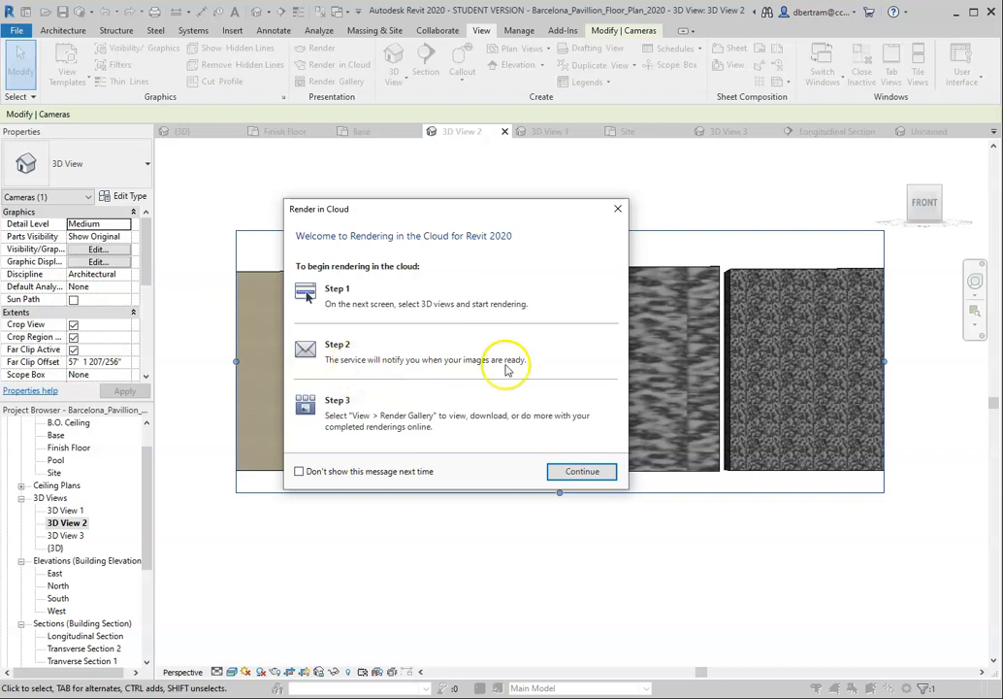
{"action": "left_click", "coordinate": [580, 474]}
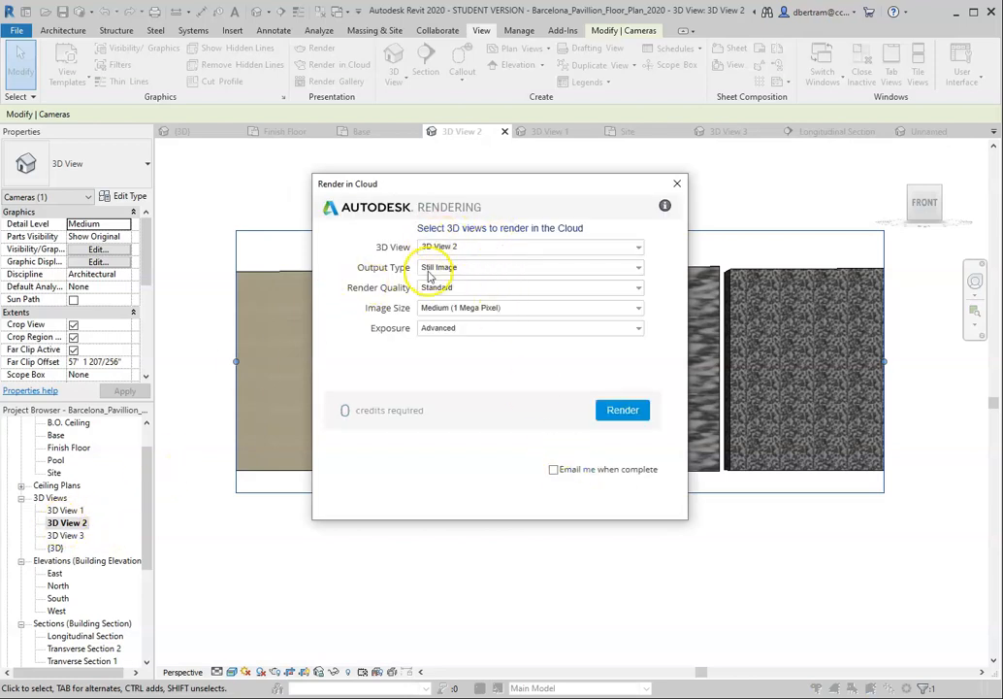
{"action": "left_click", "coordinate": [494, 270]}
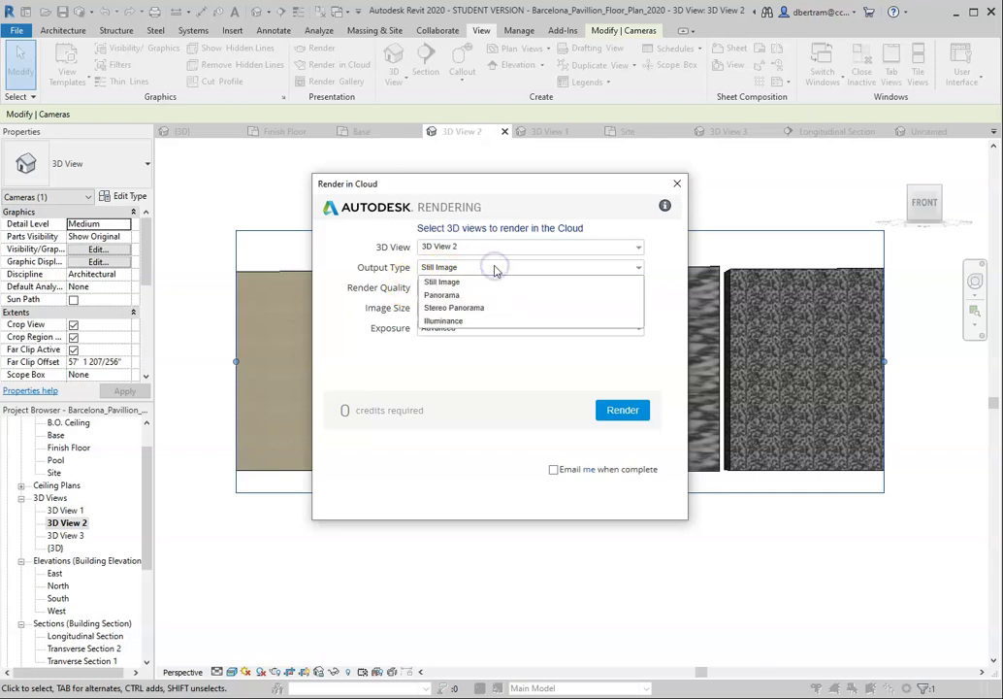
{"action": "left_click", "coordinate": [486, 309]}
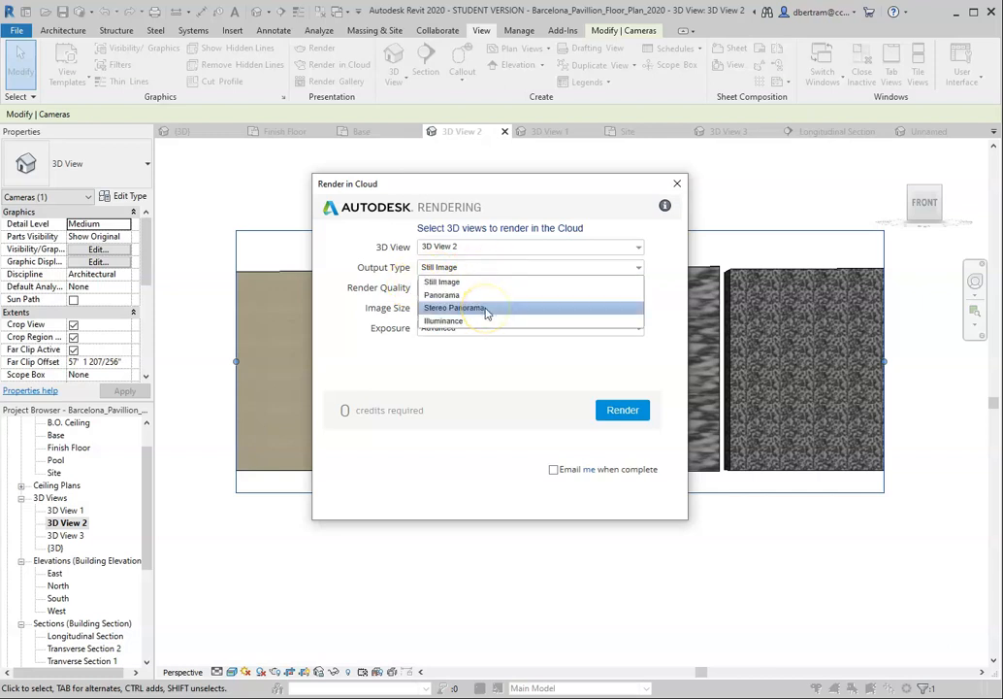
{"action": "left_click", "coordinate": [488, 269]}
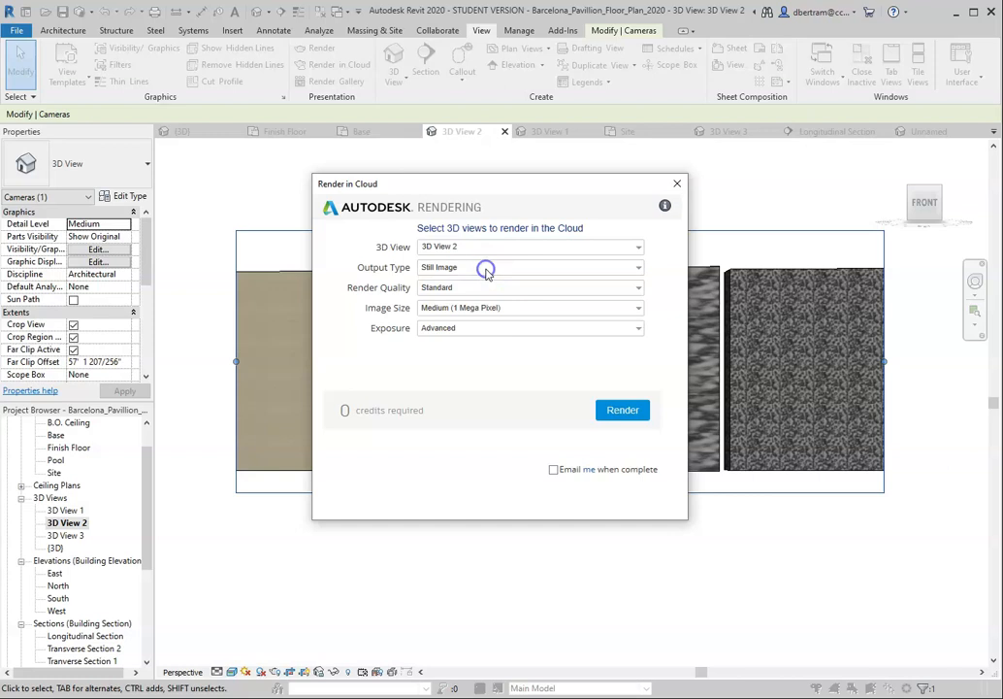
- Submit the cloud rendering with Final quality, Extra Large (9 Mega Pixel) image size and e-mail notification on completion
{"action": "left_click", "coordinate": [473, 291]}
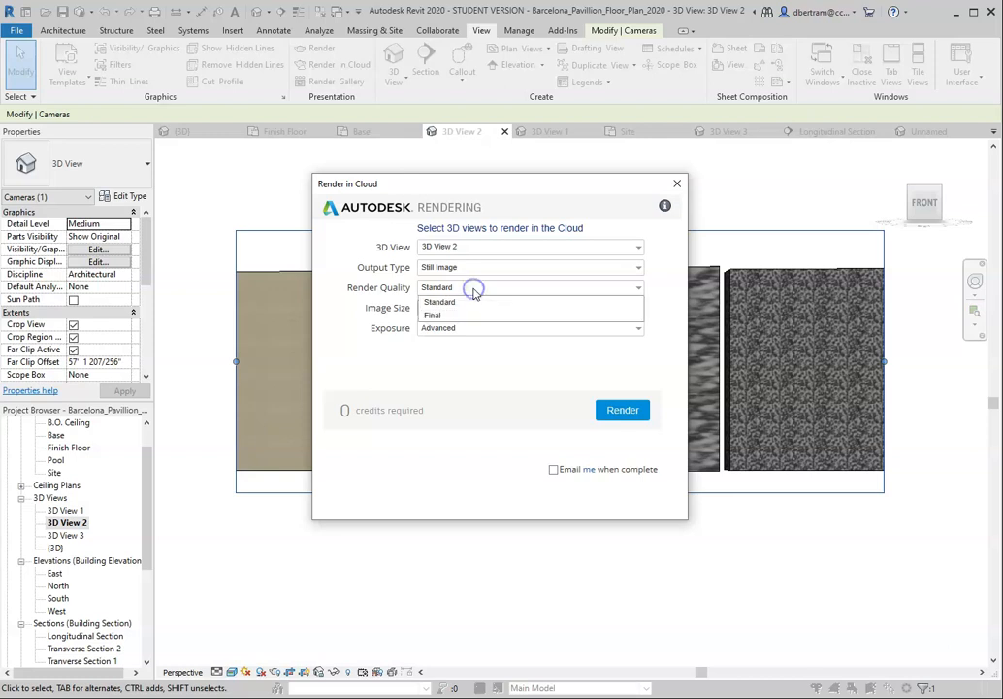
{"action": "left_click", "coordinate": [457, 318]}
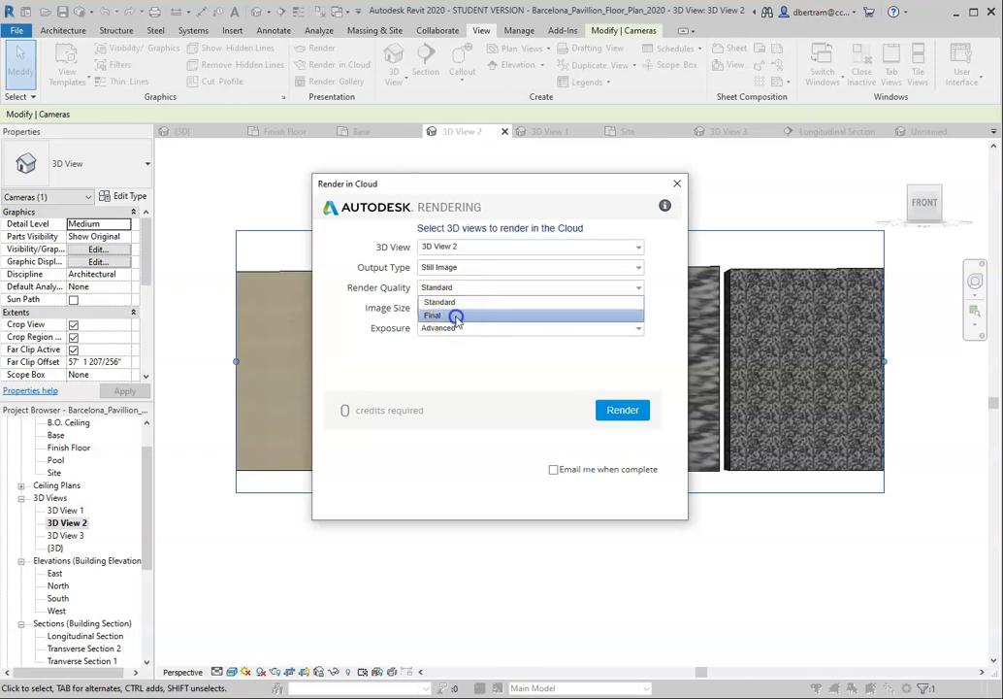
{"action": "left_click", "coordinate": [519, 307]}
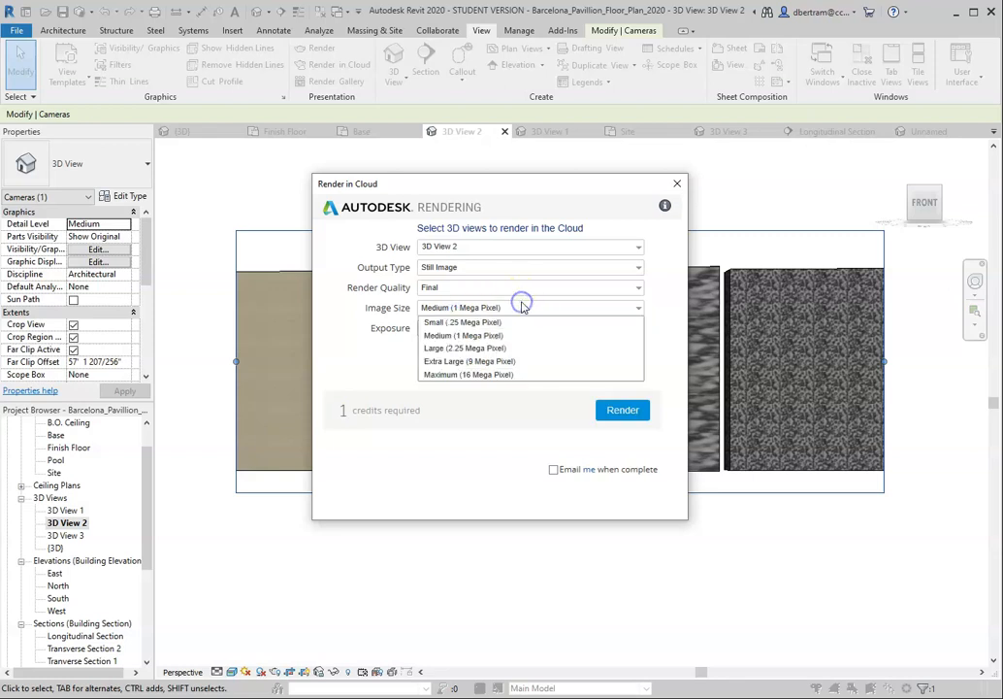
{"action": "left_click", "coordinate": [490, 362]}
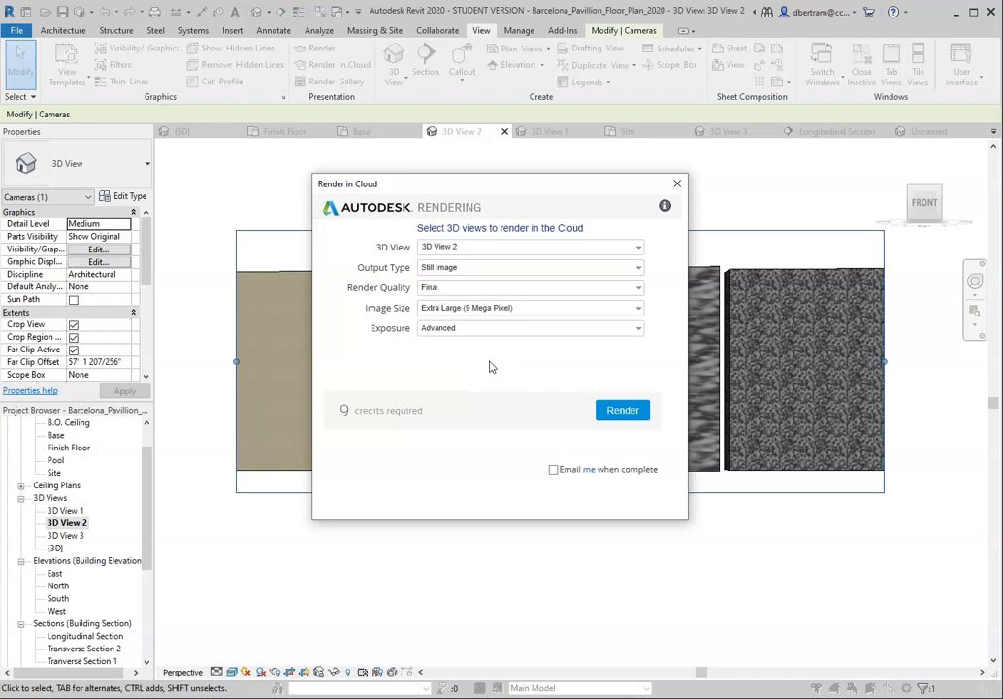
{"action": "left_click", "coordinate": [553, 470]}
{"action": "left_click", "coordinate": [622, 410]}
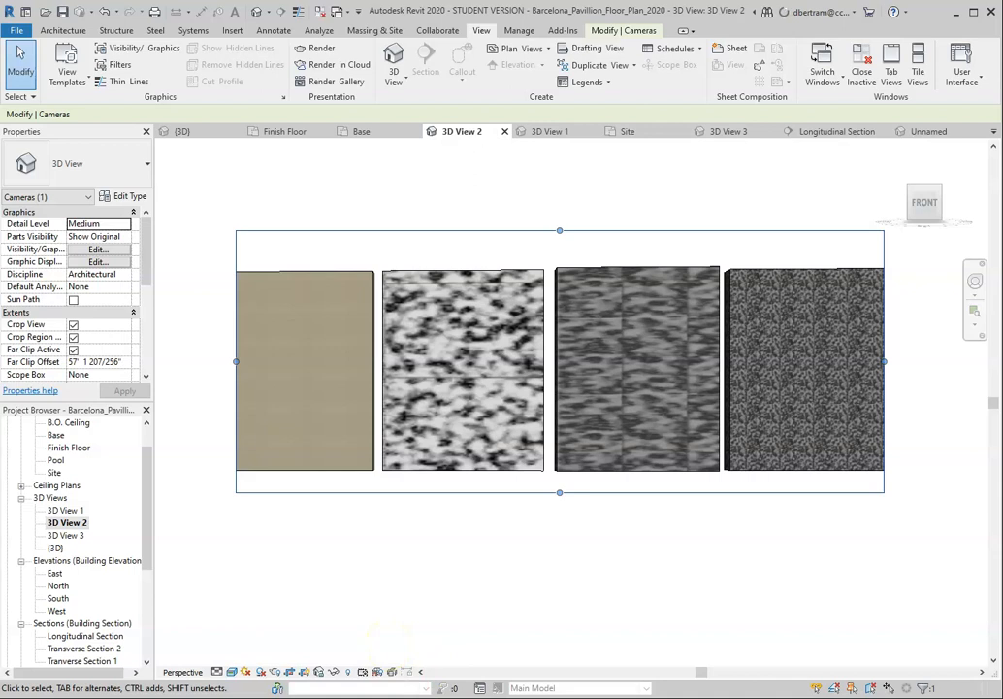
- Switch to File Explorer and preview the cloud and high-print test renderings in the Pavilion Material Studies folder
{"action": "mouse_move", "coordinate": [385, 697]}
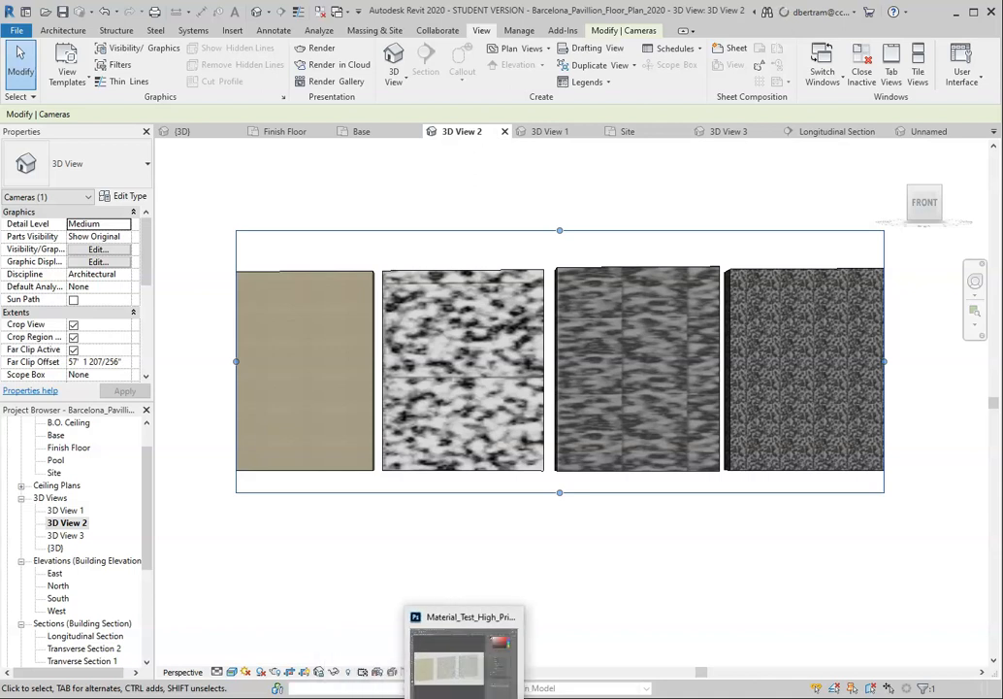
{"action": "left_click", "coordinate": [467, 697]}
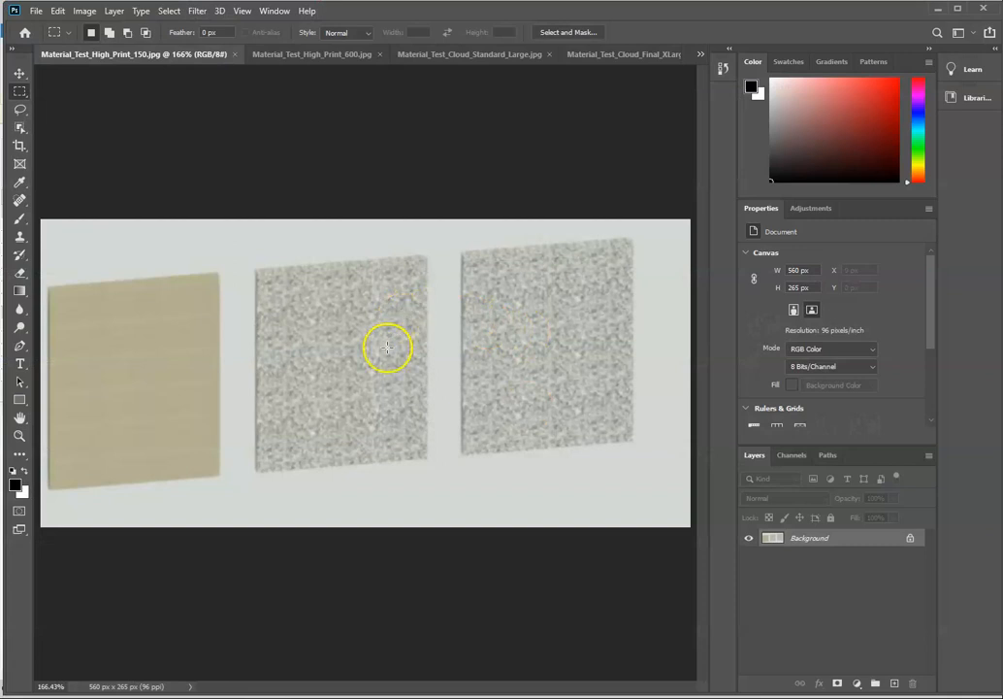
{"action": "left_click", "coordinate": [364, 697]}
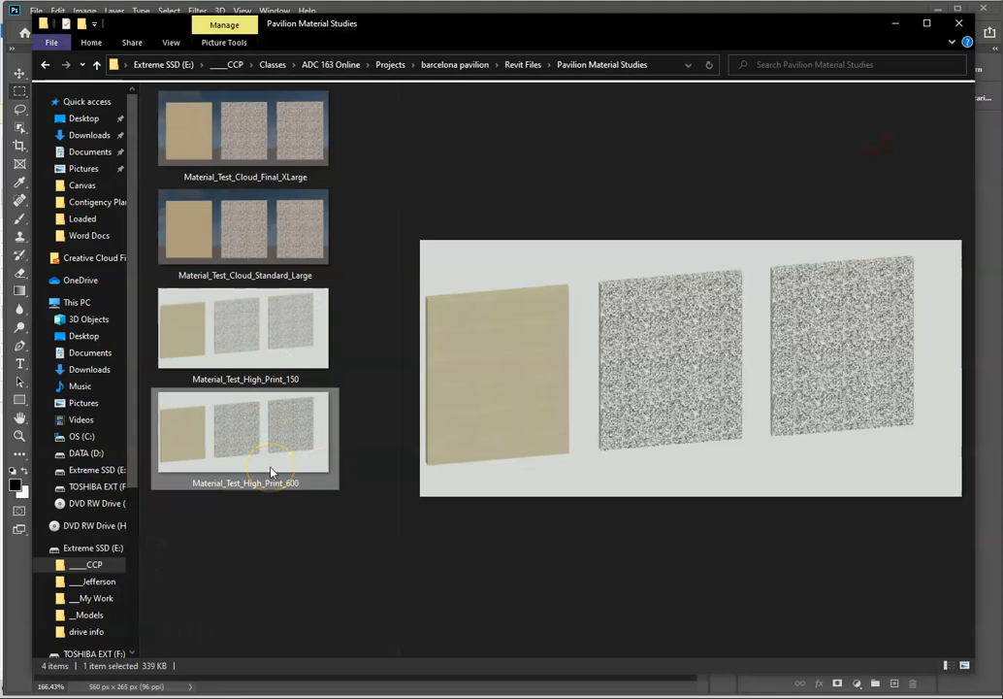
{"action": "left_click", "coordinate": [250, 214]}
{"action": "left_click", "coordinate": [262, 145]}
{"action": "left_click", "coordinate": [261, 222]}
{"action": "left_click", "coordinate": [259, 334]}
{"action": "left_click", "coordinate": [255, 428]}
{"action": "left_click", "coordinate": [267, 351]}
{"action": "left_click", "coordinate": [895, 22]}
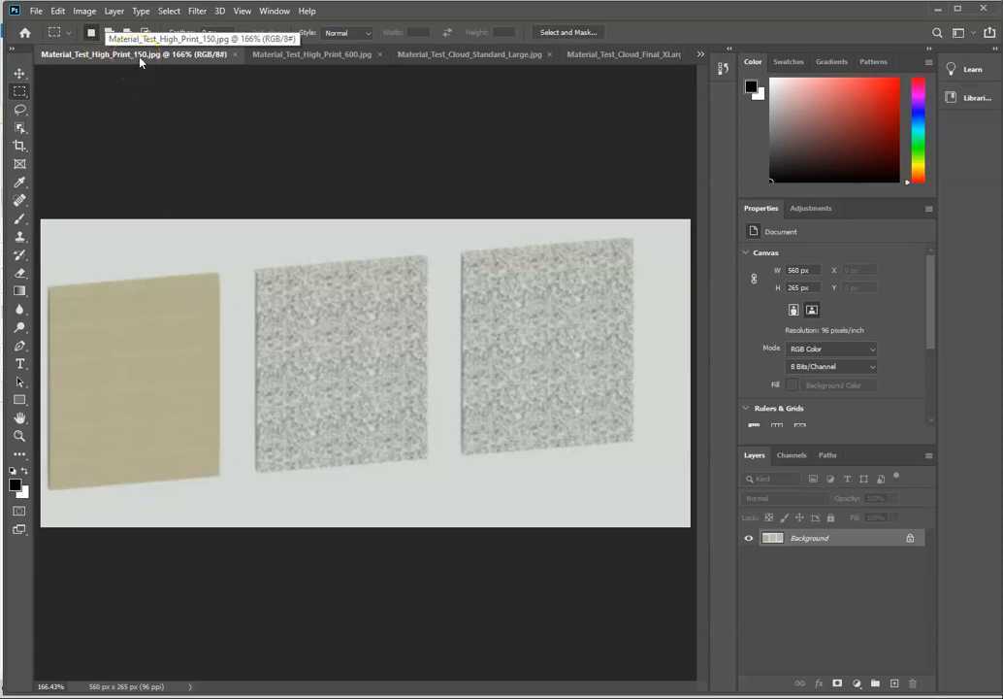
- In Photoshop, compare Material_Test_High_Print_150 with Material_Test_High_Print_600, and Material_Test_Cloud_Standard_Large with Material_Test_Cloud_Final_XLarge
{"action": "left_click", "coordinate": [310, 56]}
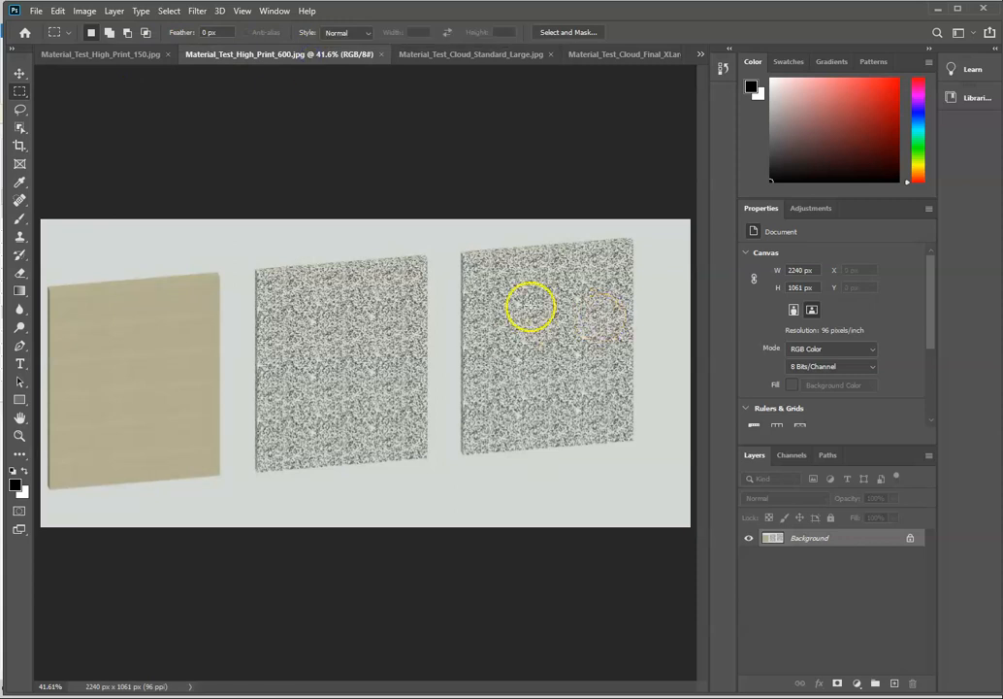
{"action": "left_click", "coordinate": [109, 55]}
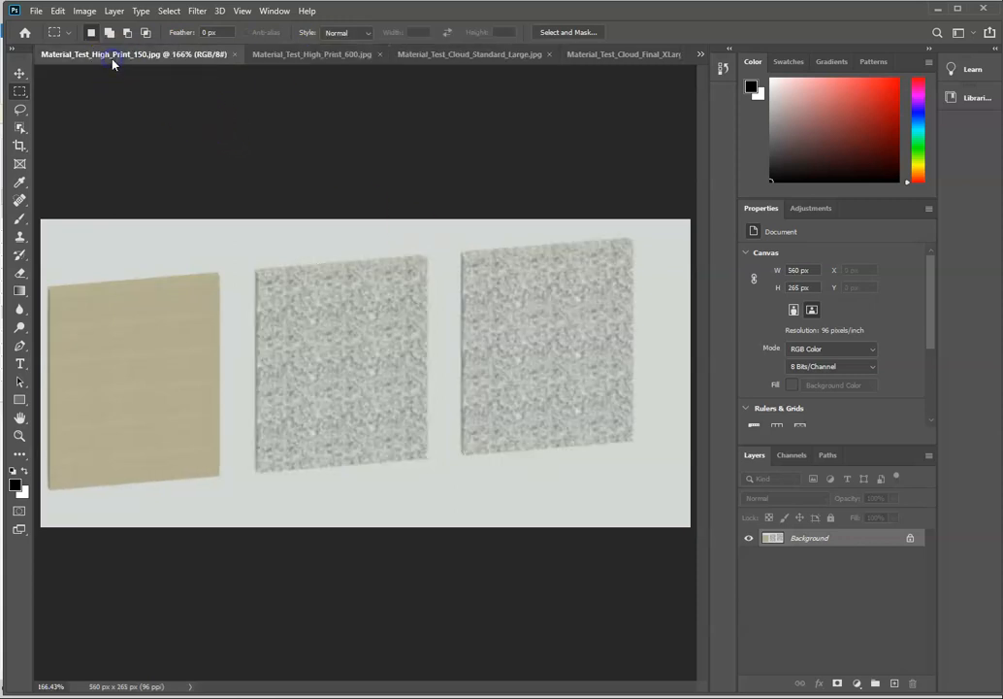
{"action": "left_click", "coordinate": [318, 55]}
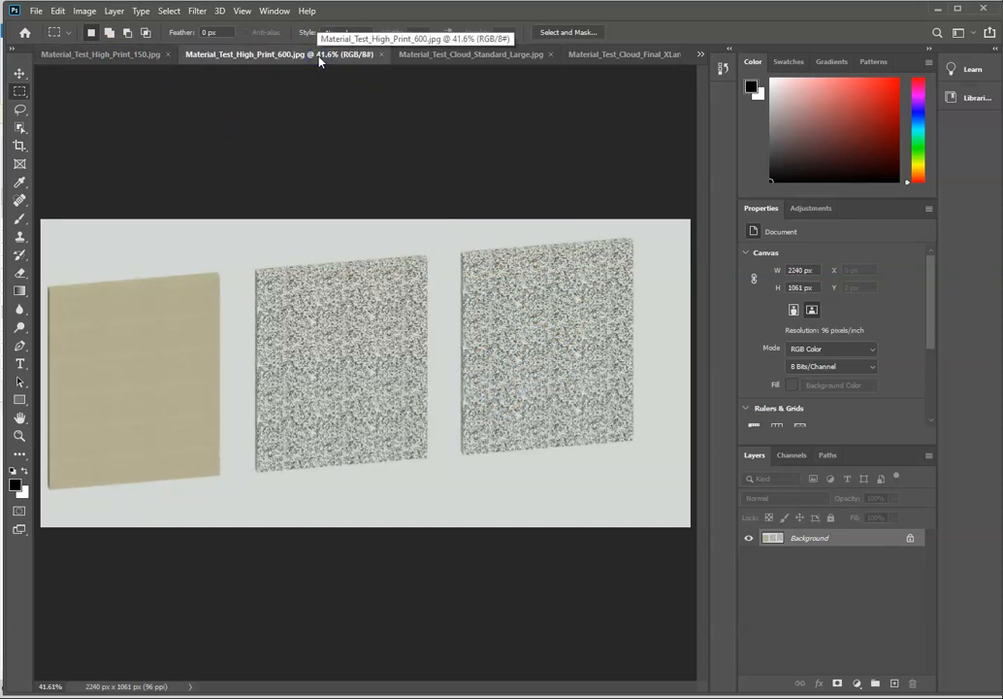
{"action": "left_click", "coordinate": [488, 57]}
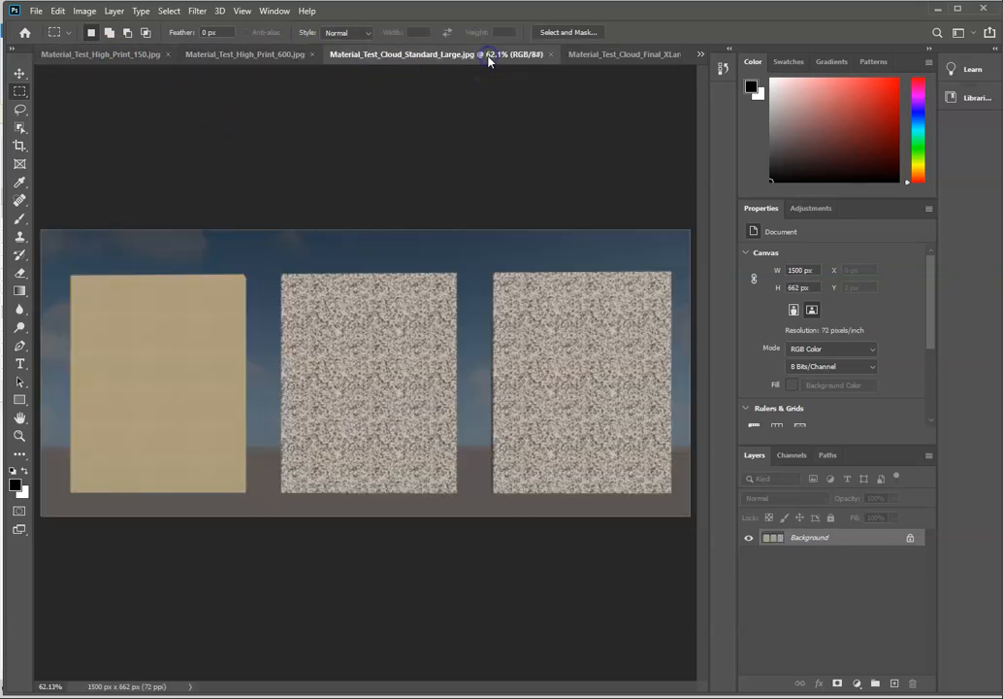
{"action": "left_click", "coordinate": [631, 57]}
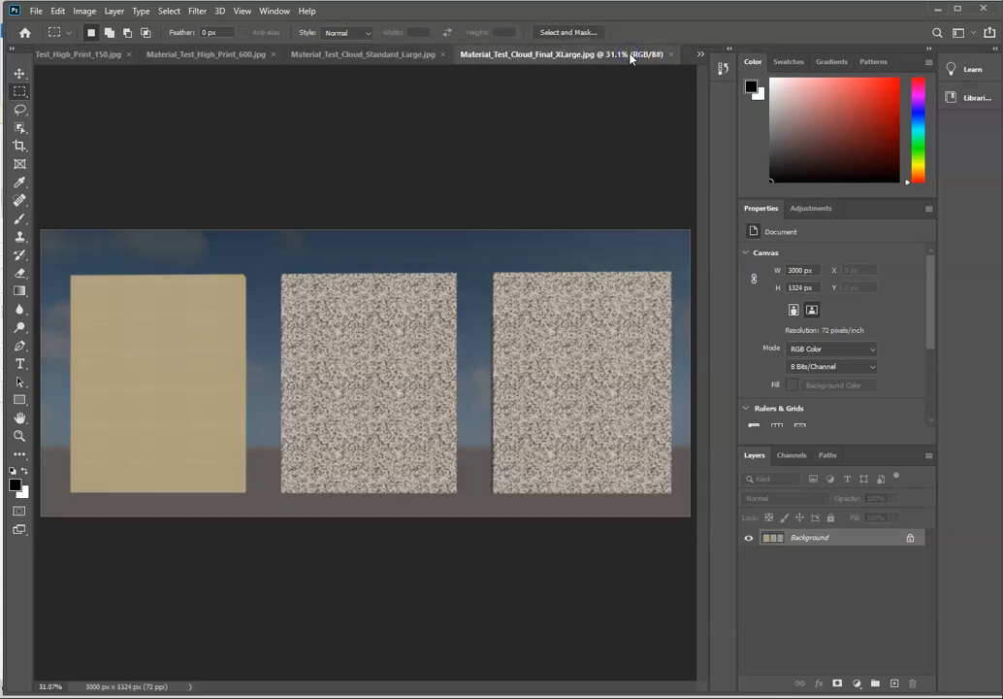
{"action": "left_click", "coordinate": [373, 56]}
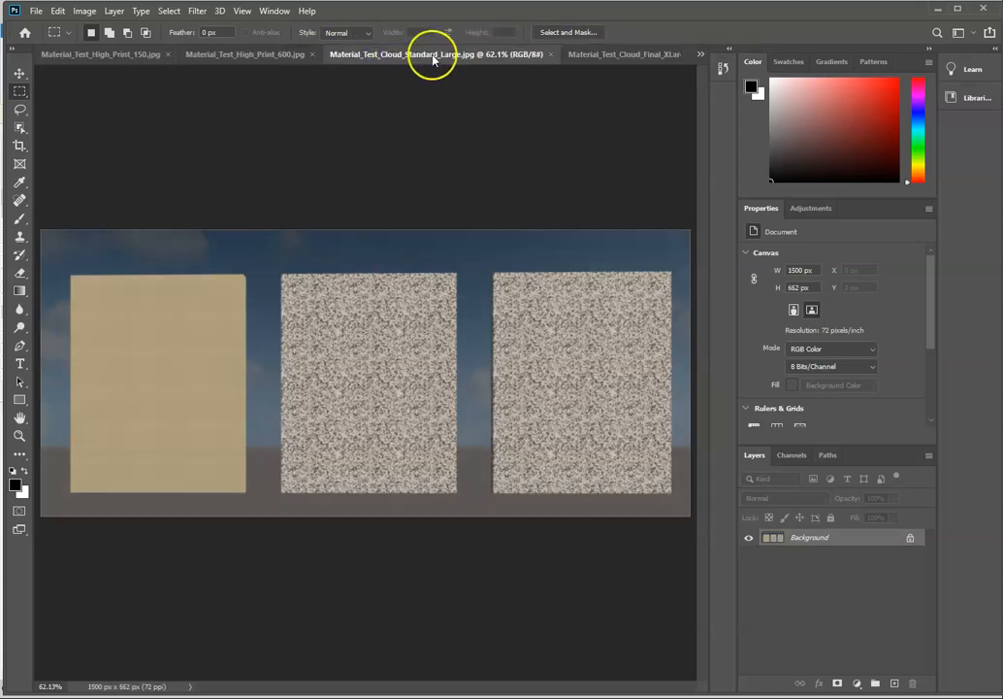
{"action": "left_click", "coordinate": [602, 55]}
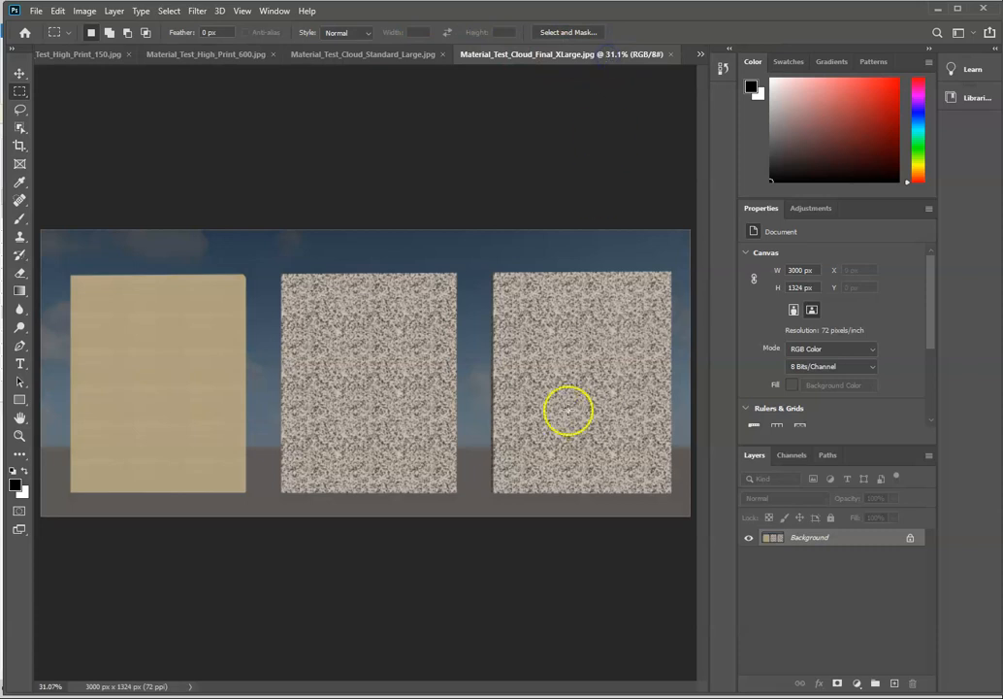
{"action": "left_click", "coordinate": [394, 58]}
{"action": "left_click", "coordinate": [613, 56]}
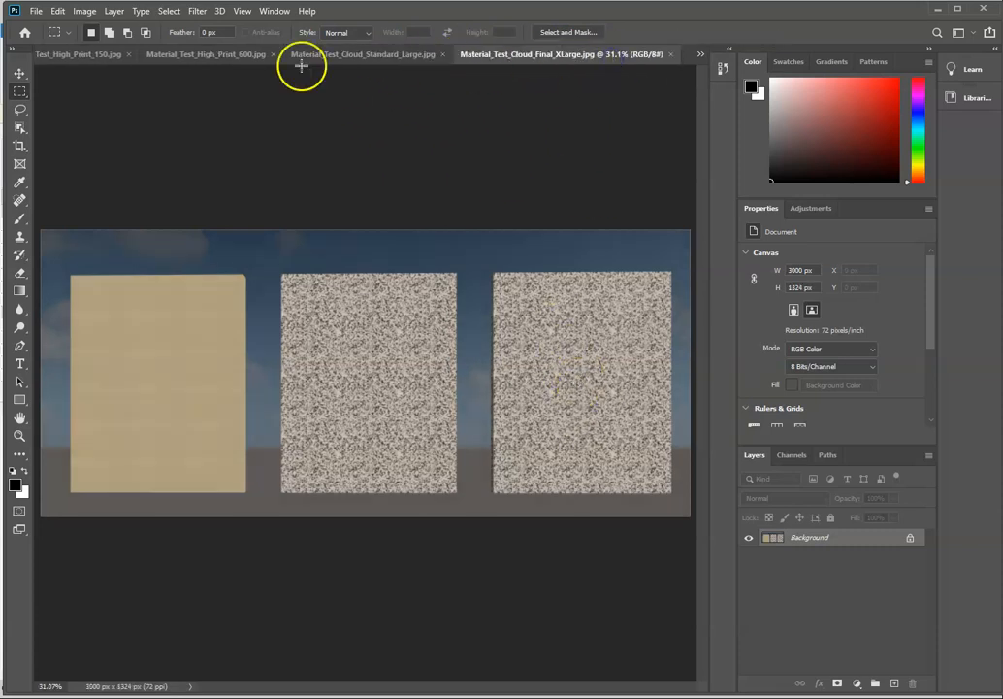
- Set the image resolution of Material_Test_High_Print_150.jpg to 220 pixels/inch with resampling turned off
{"action": "left_click", "coordinate": [89, 56]}
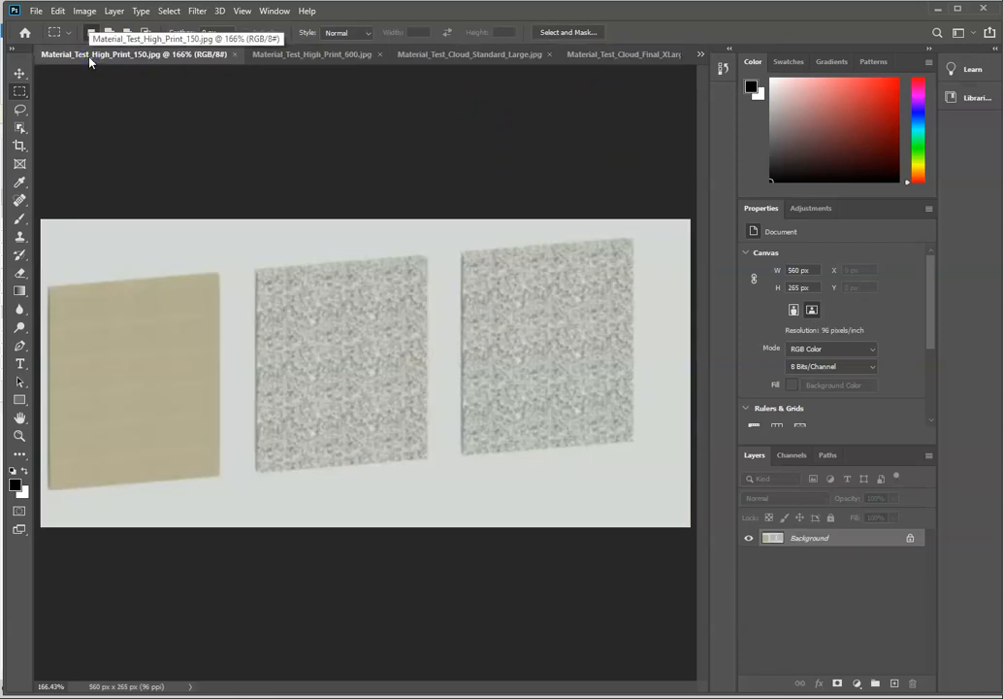
{"action": "left_click", "coordinate": [85, 10]}
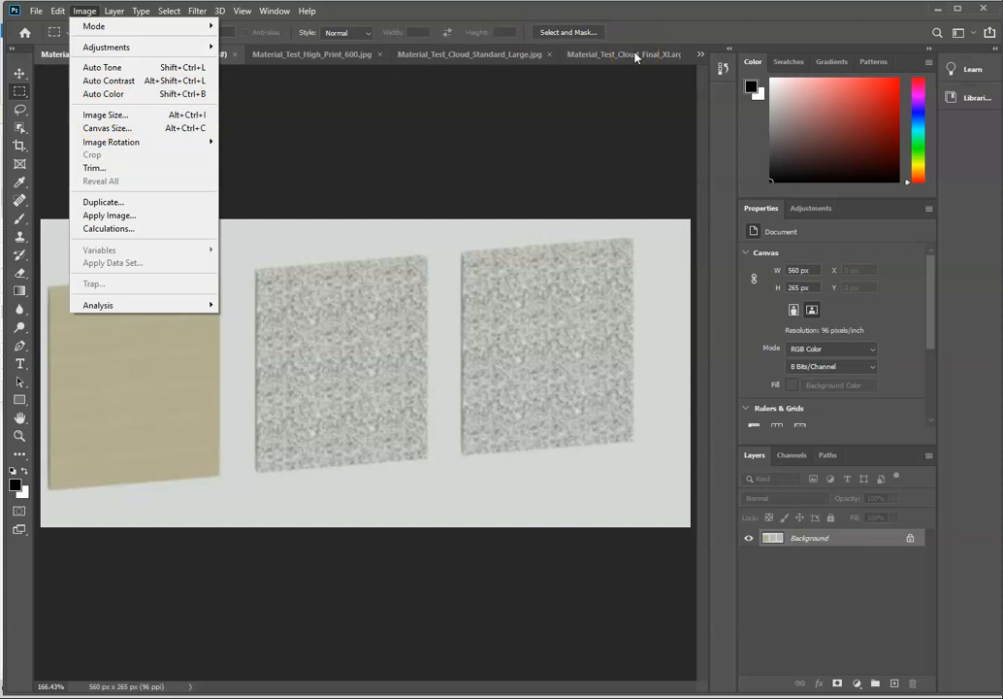
{"action": "left_click", "coordinate": [106, 116]}
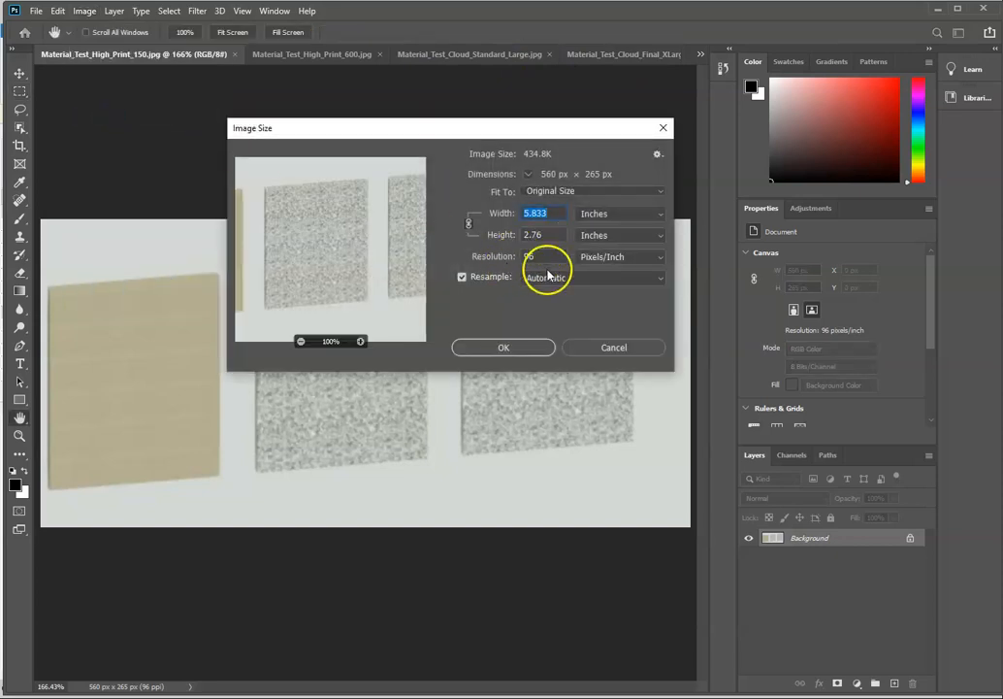
{"action": "left_click", "coordinate": [462, 276]}
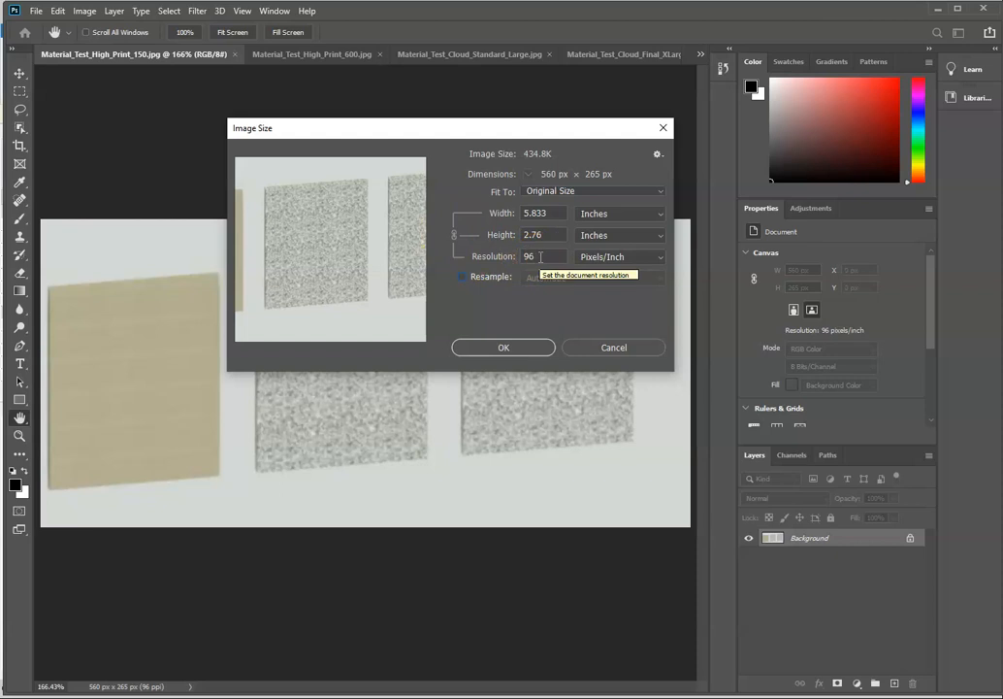
{"action": "left_click", "coordinate": [510, 257]}
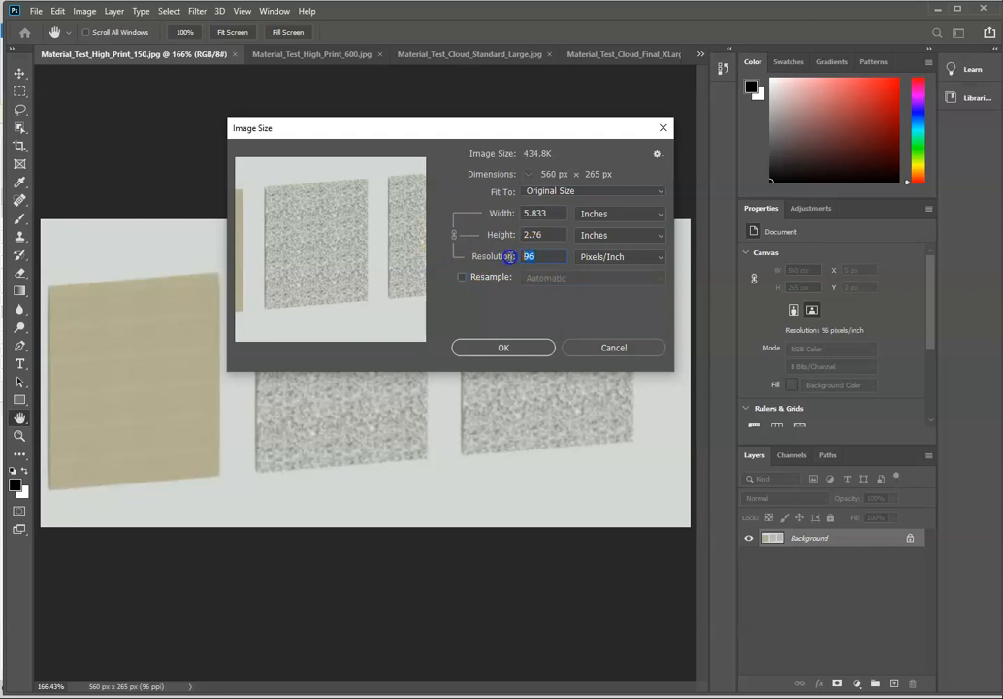
{"action": "left_click", "coordinate": [531, 211]}
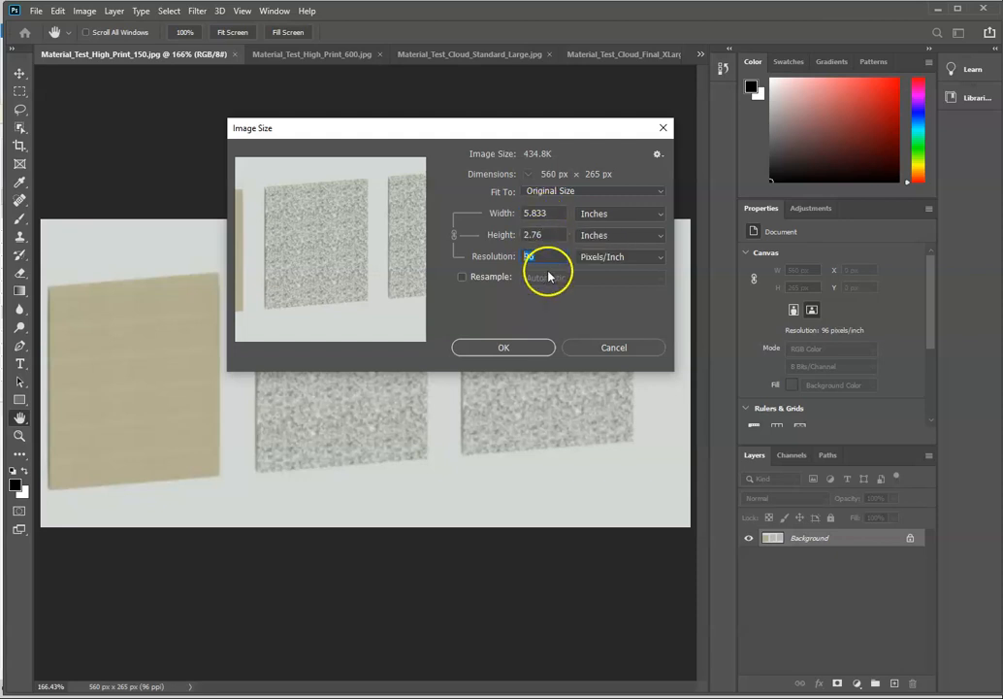
{"action": "type", "text": "2"}
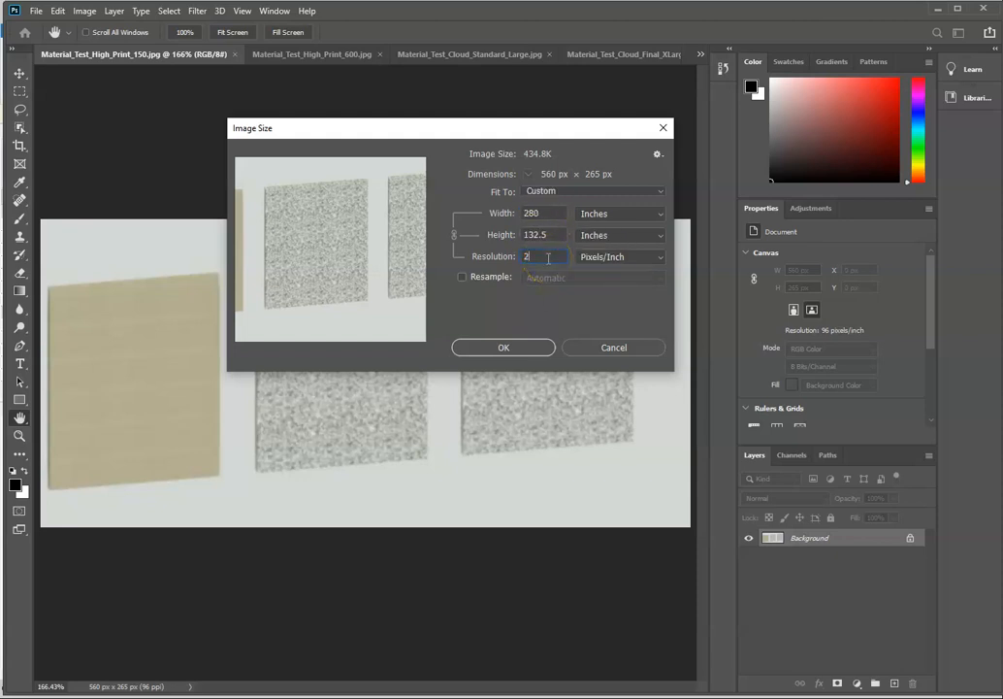
{"action": "type", "text": "20"}
{"action": "left_click", "coordinate": [503, 348]}
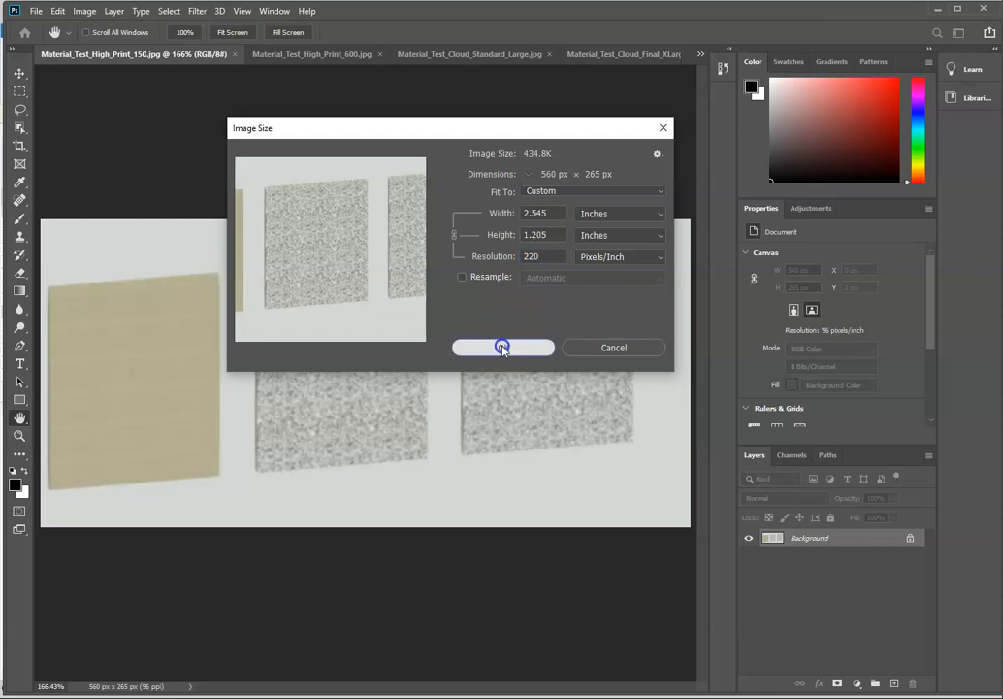
{"action": "left_click", "coordinate": [502, 355]}
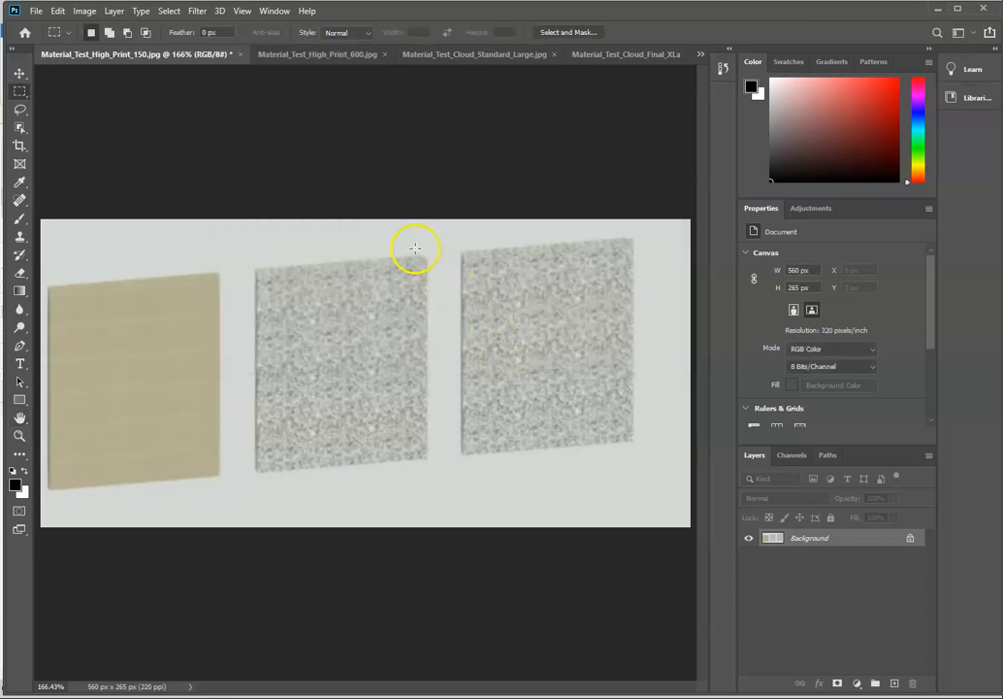
{"action": "left_click", "coordinate": [404, 235]}
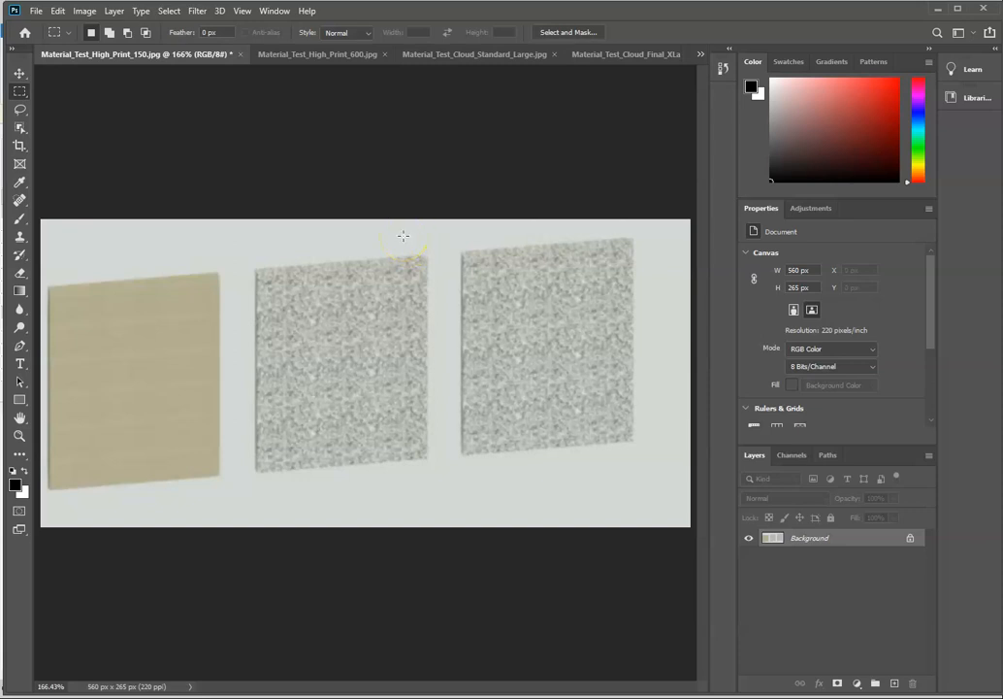
- Set the image resolution of Material_Test_High_Print_600.jpg to 220 pixels/inch without resampling
{"action": "left_click", "coordinate": [326, 58]}
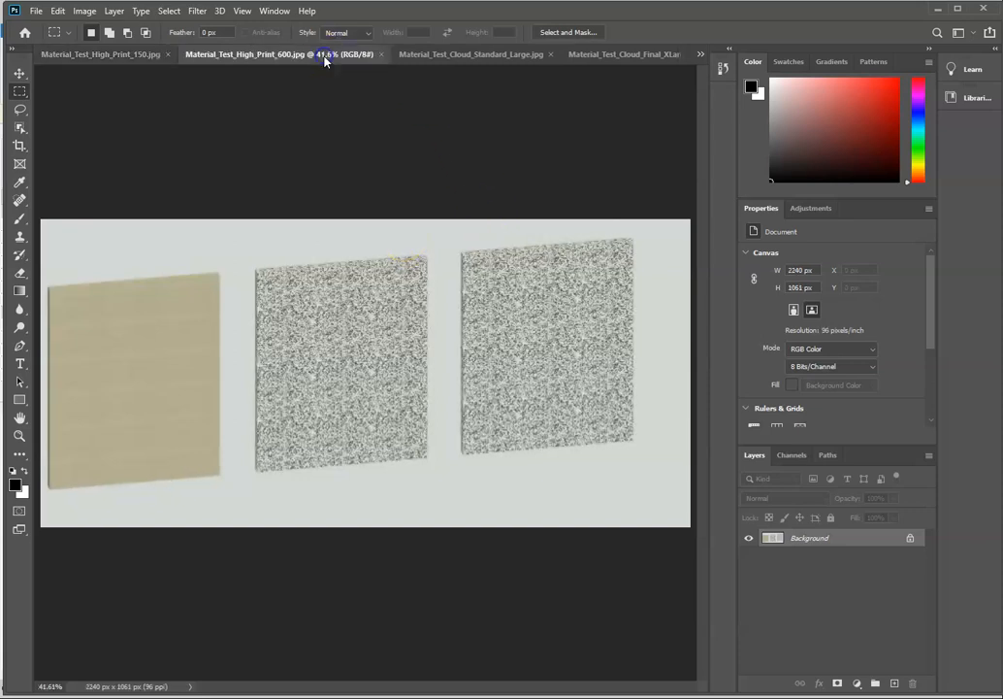
{"action": "left_click", "coordinate": [85, 10]}
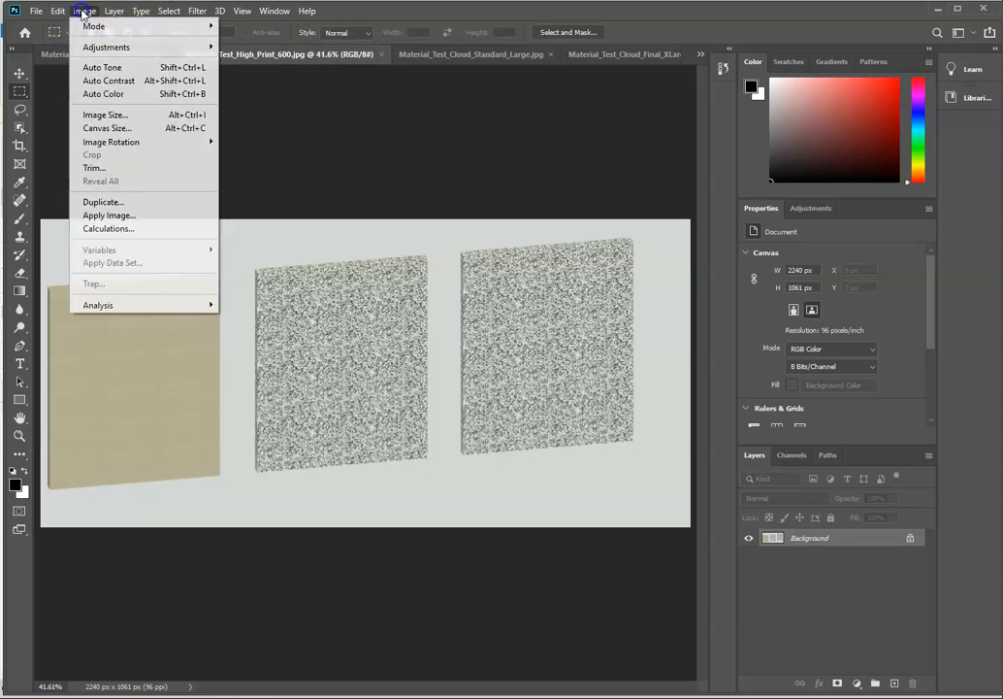
{"action": "left_click", "coordinate": [107, 115]}
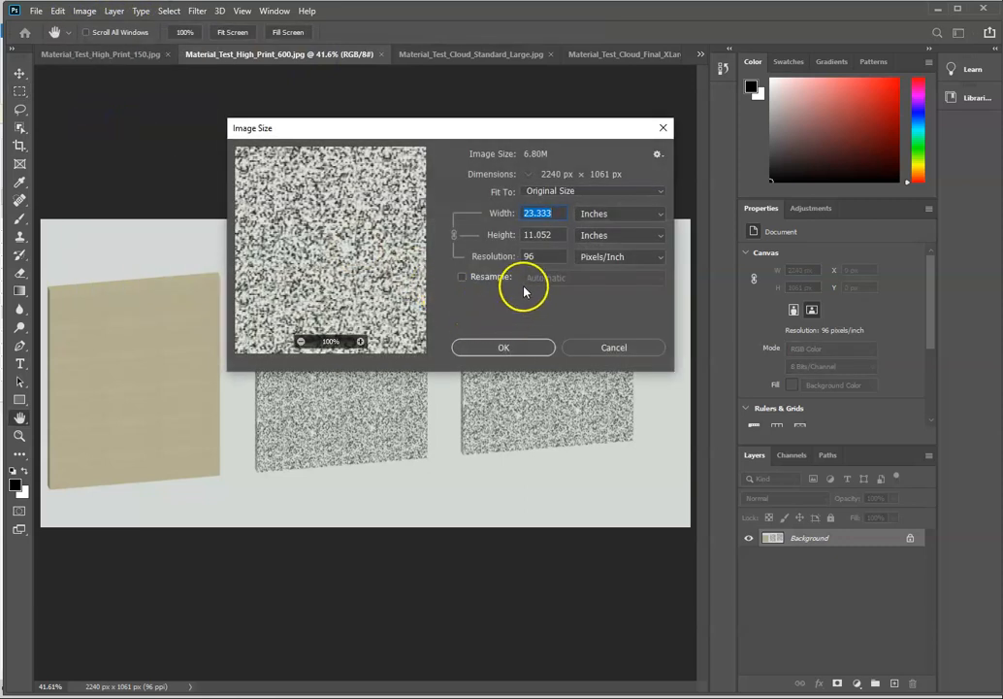
{"action": "left_click_drag", "start_coordinate": [541, 257], "coordinate": [517, 257]}
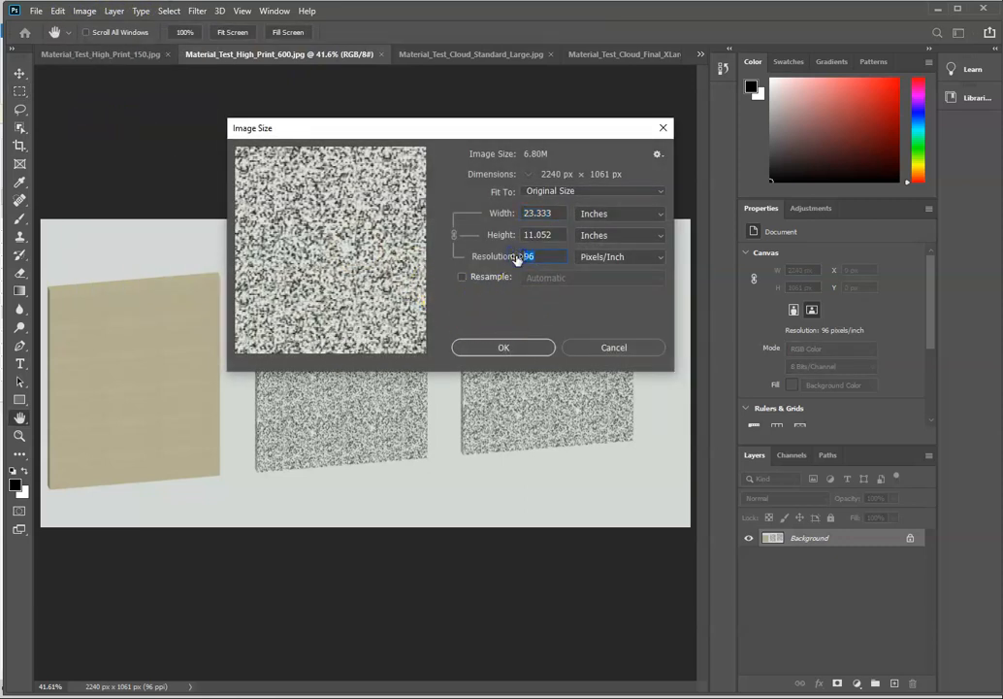
{"action": "type", "text": "220"}
{"action": "left_click", "coordinate": [503, 347]}
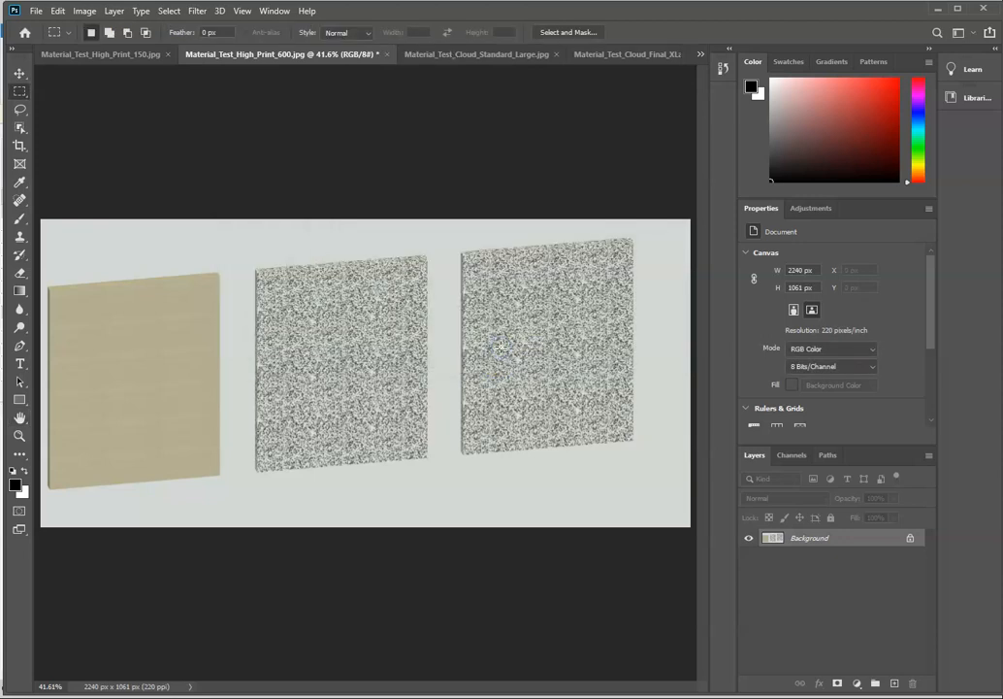
- Set the image resolution of Material_Test_Cloud_Standard_Large.jpg to 220 pixels/inch without resampling
{"action": "left_click", "coordinate": [481, 55]}
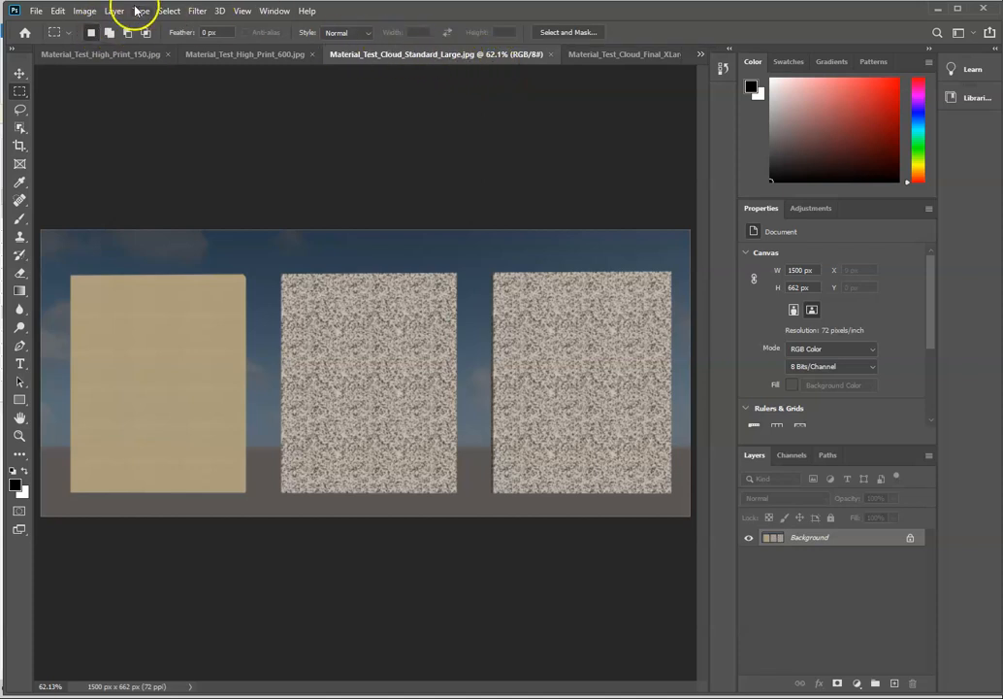
{"action": "left_click", "coordinate": [84, 11]}
{"action": "left_click", "coordinate": [105, 115]}
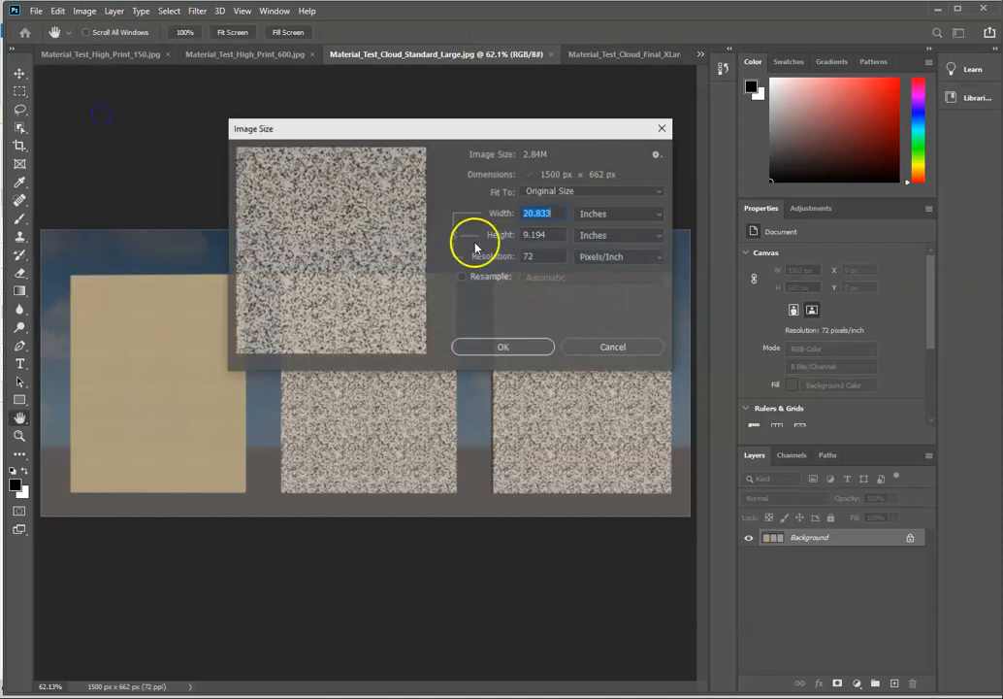
{"action": "double_click", "coordinate": [541, 257]}
{"action": "type", "text": "220"}
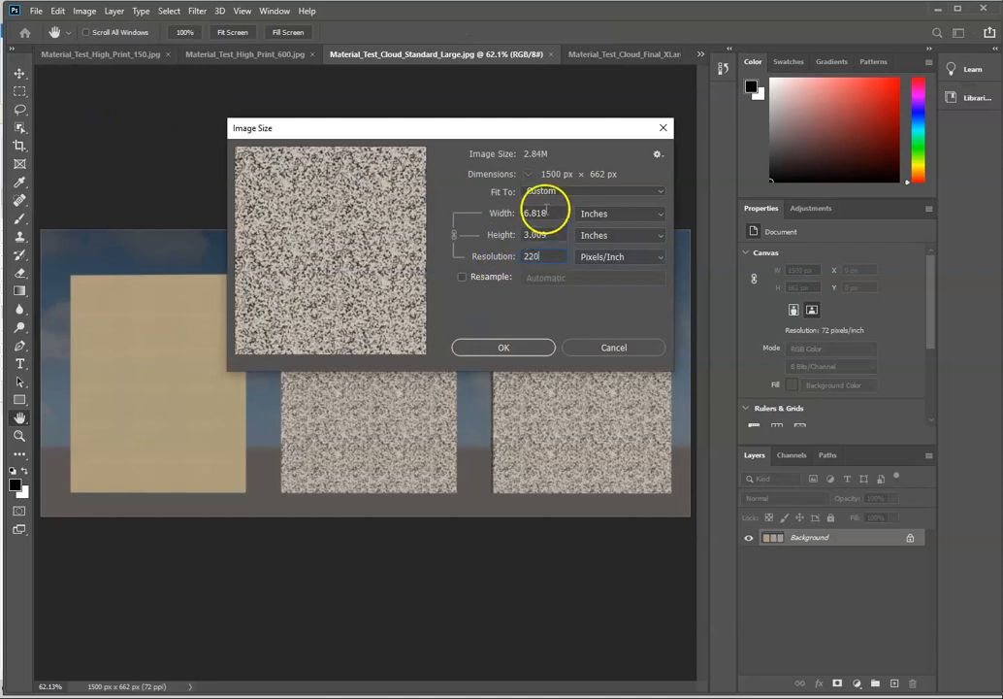
{"action": "left_click", "coordinate": [506, 347]}
- Set the image resolution of Material_Test_Cloud_Final_XLarge.jpg to 220 pixels/inch with resampling off
{"action": "left_click", "coordinate": [644, 57]}
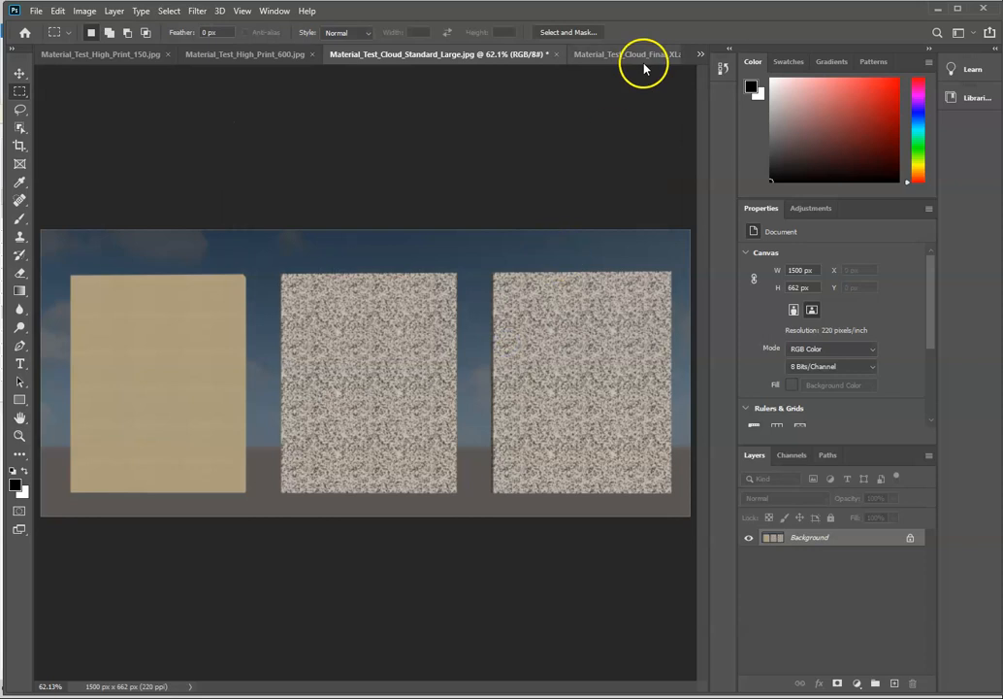
{"action": "left_click", "coordinate": [84, 11]}
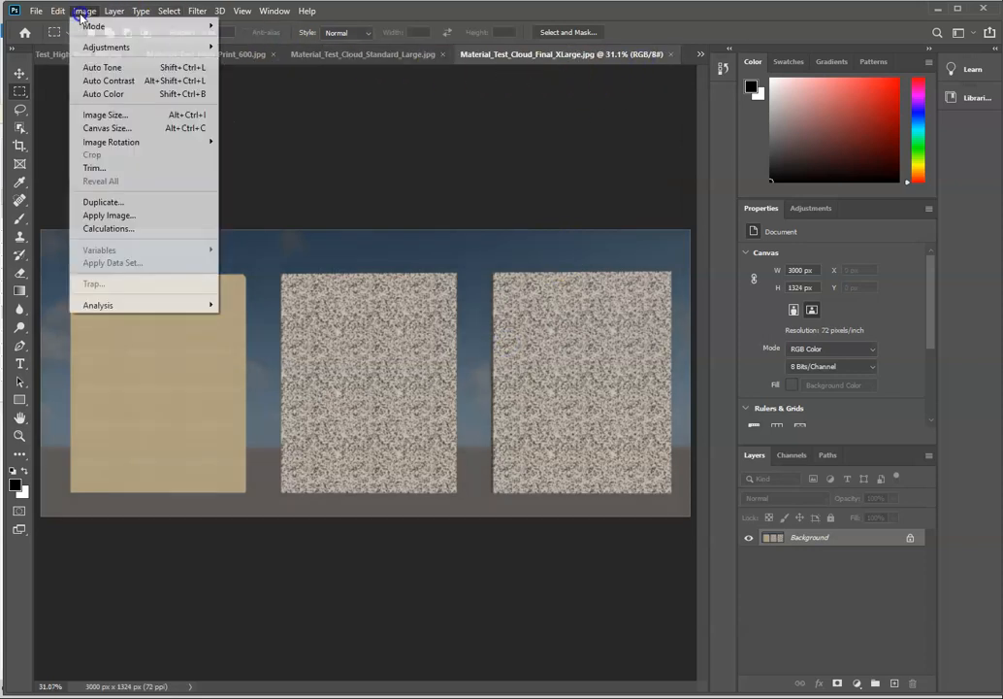
{"action": "left_click", "coordinate": [107, 116]}
{"action": "double_click", "coordinate": [540, 256]}
{"action": "type", "text": "220"}
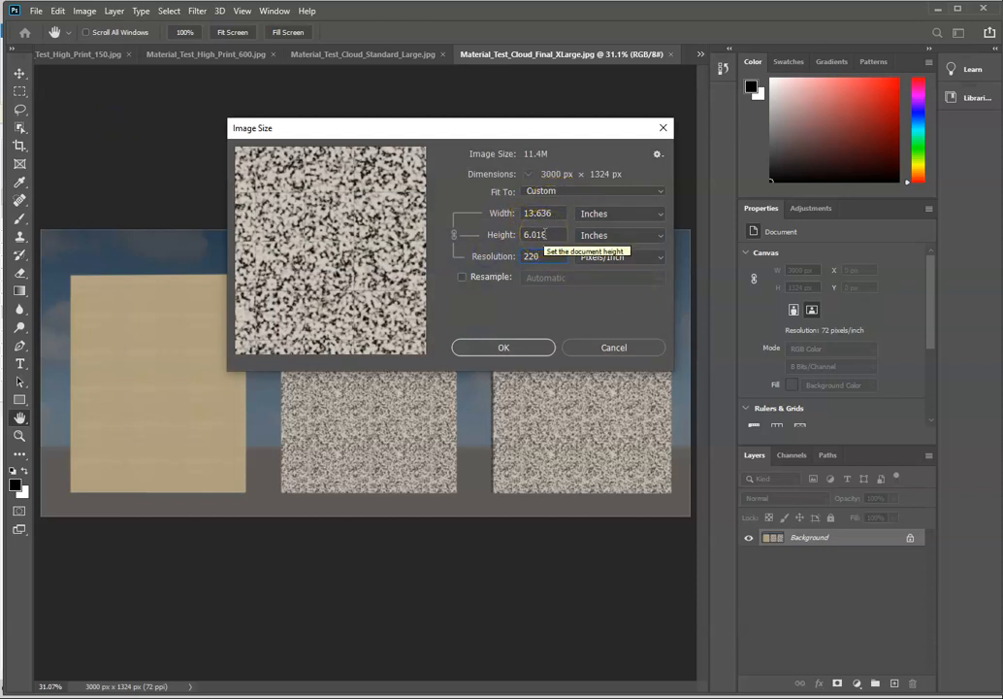
{"action": "left_click", "coordinate": [520, 349]}
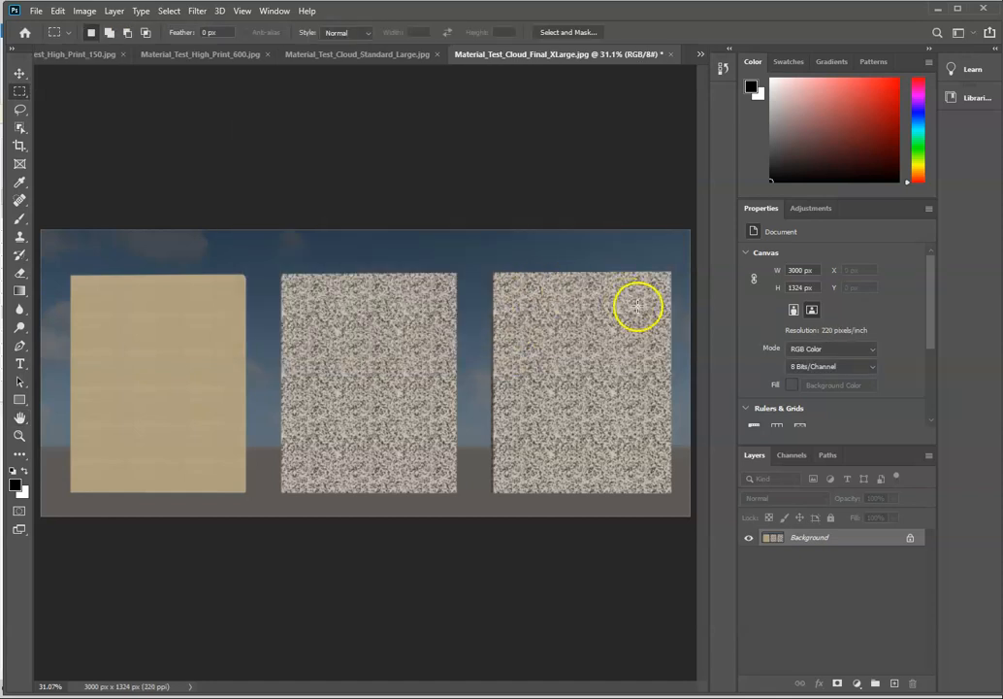
- Compare the granite texture detail of Material_Test_Cloud_Final_XLarge and Material_Test_Cloud_Standard_Large at 100% zoom
{"action": "key", "text": "ctrl+plus"}
{"action": "key", "text": "ctrl+plus"}
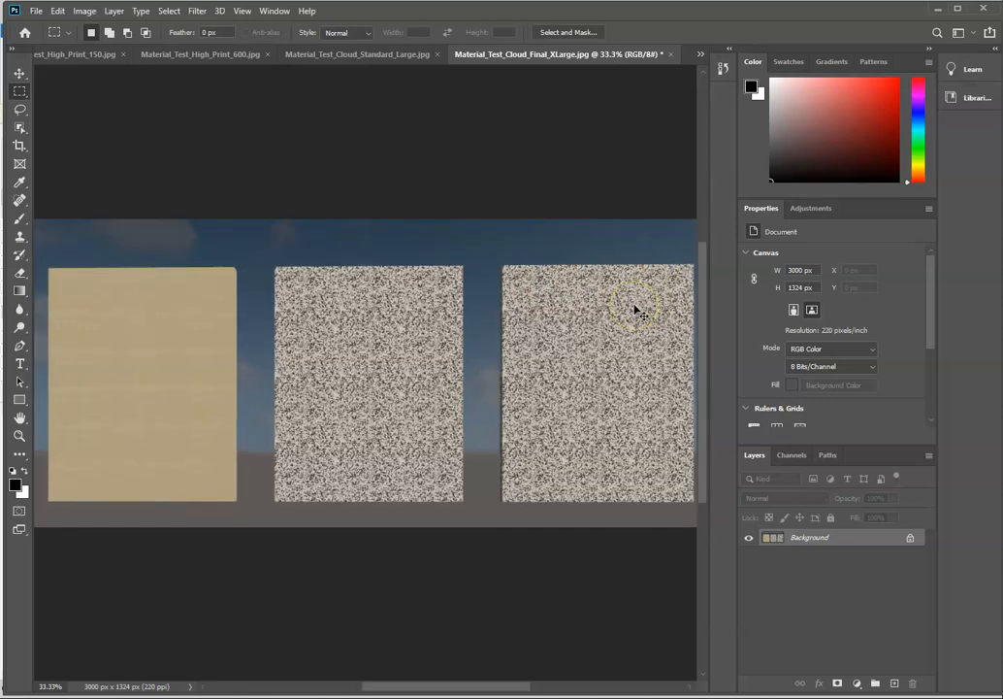
{"action": "left_click_drag", "start_coordinate": [469, 685], "coordinate": [532, 684]}
{"action": "key", "text": "ctrl+plus"}
{"action": "key", "text": "ctrl+plus"}
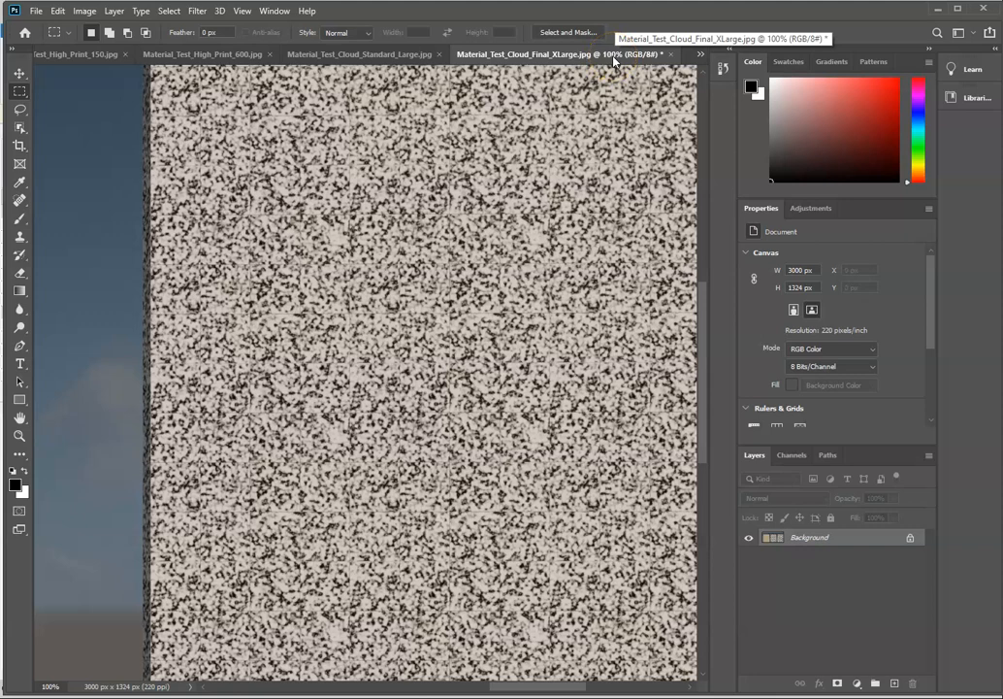
{"action": "left_click", "coordinate": [366, 55]}
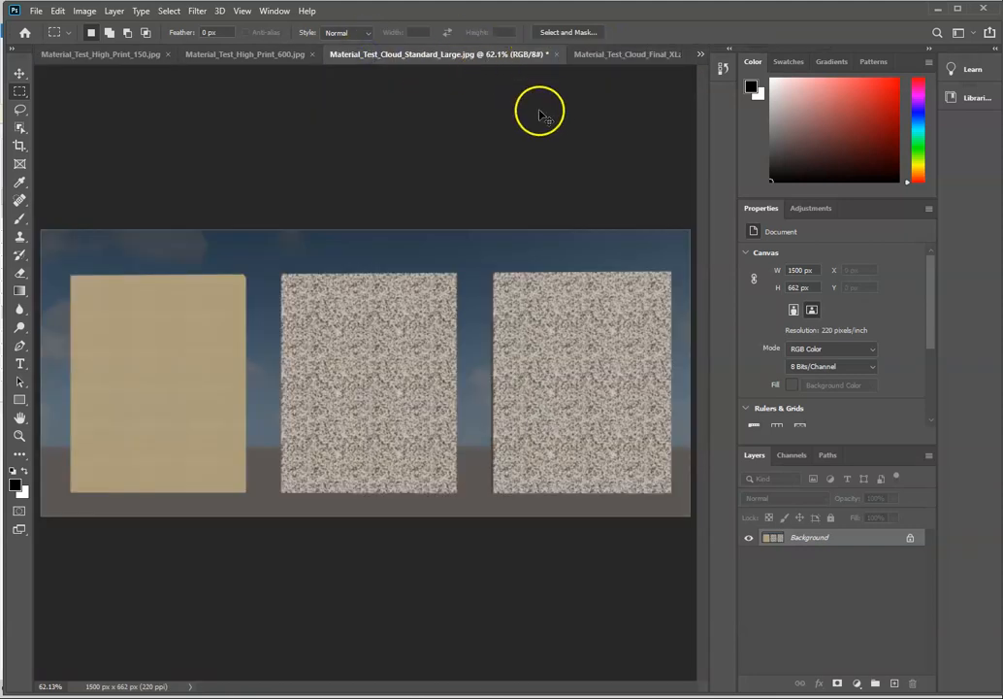
{"action": "key", "text": "ctrl+plus"}
{"action": "key", "text": "ctrl+plus"}
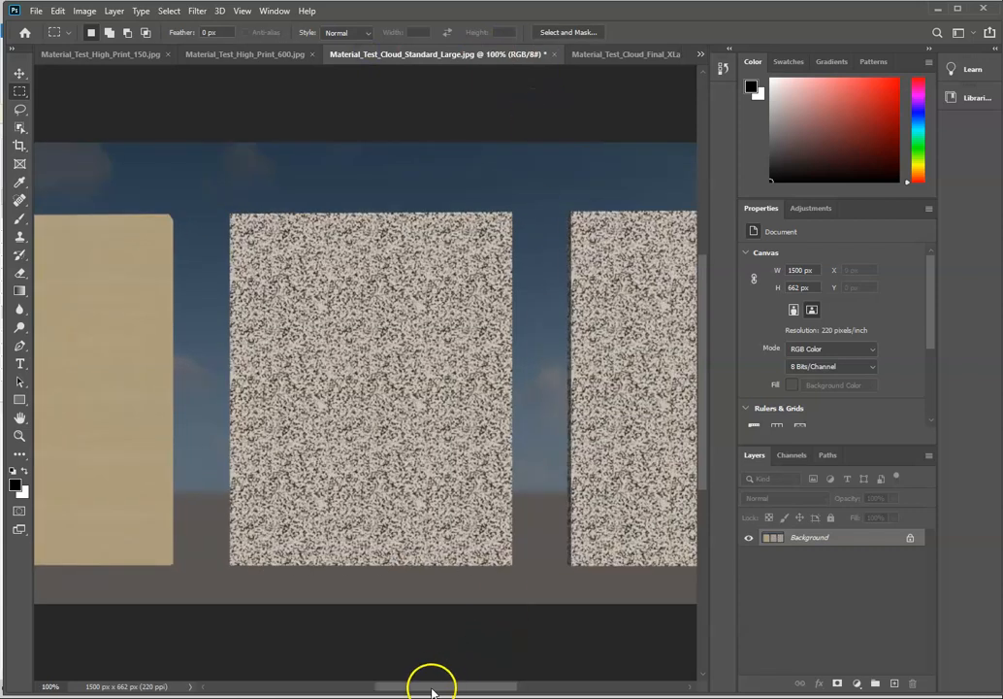
{"action": "left_click_drag", "start_coordinate": [427, 691], "coordinate": [474, 687]}
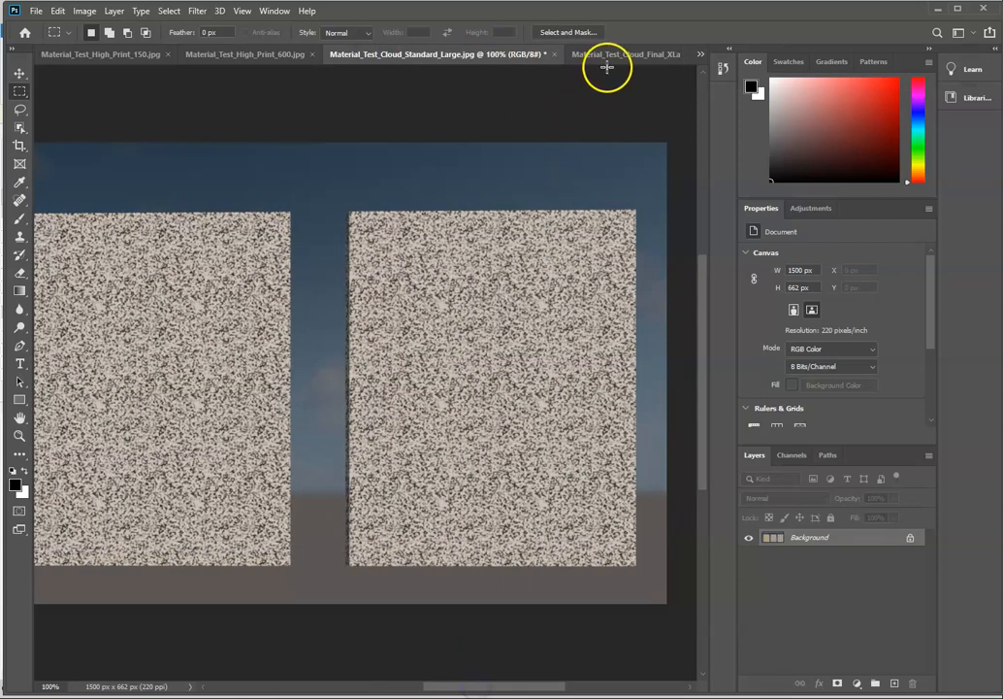
{"action": "left_click", "coordinate": [613, 55]}
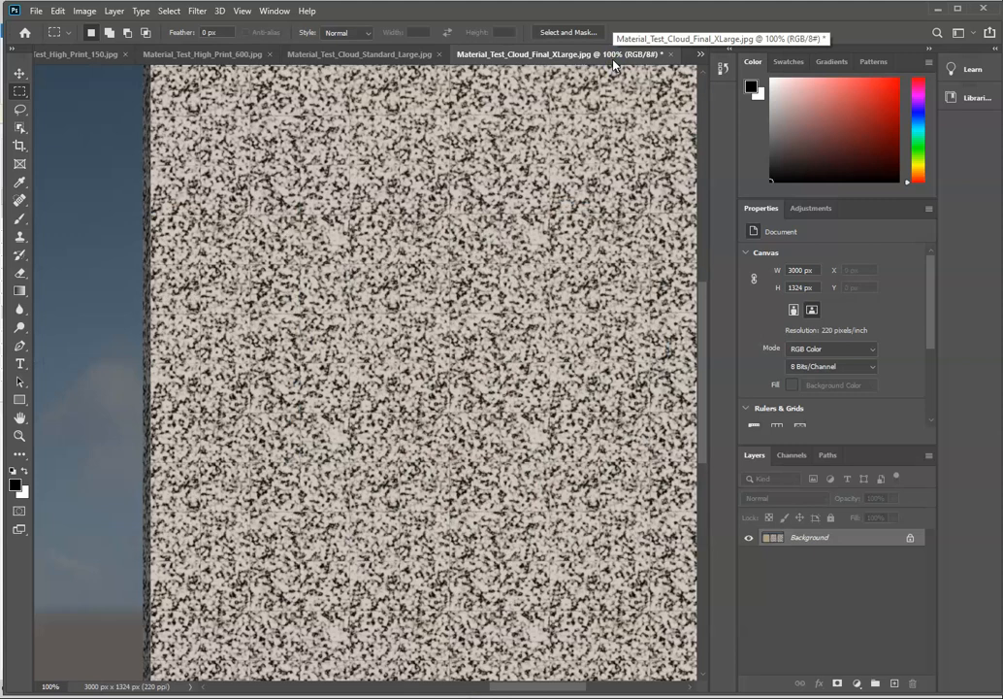
{"action": "left_click", "coordinate": [380, 55]}
{"action": "left_click", "coordinate": [613, 56]}
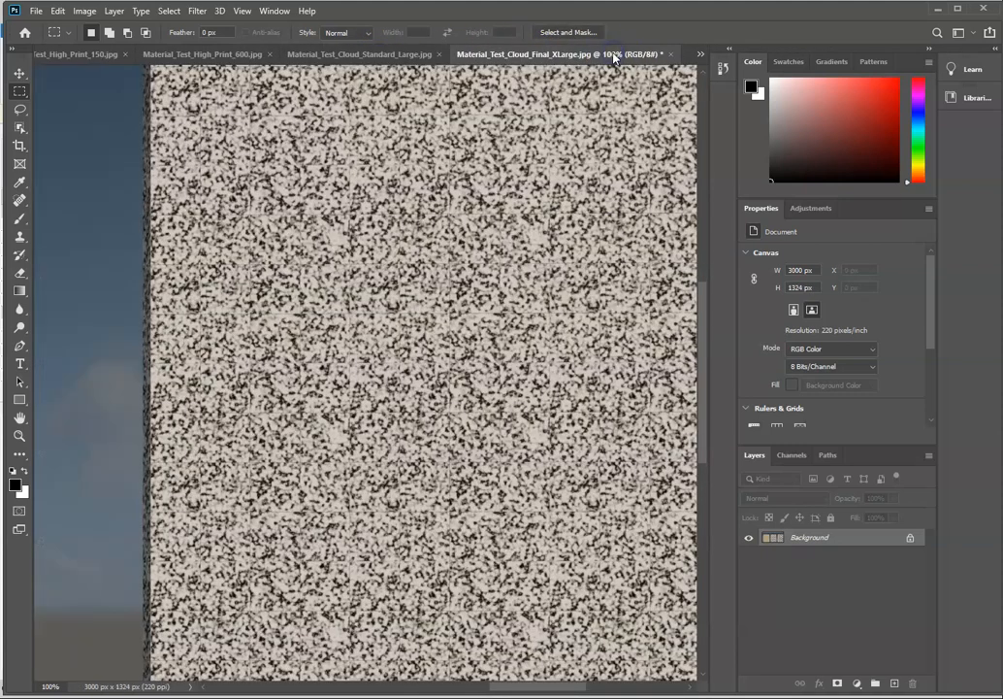
{"action": "left_click", "coordinate": [393, 55]}
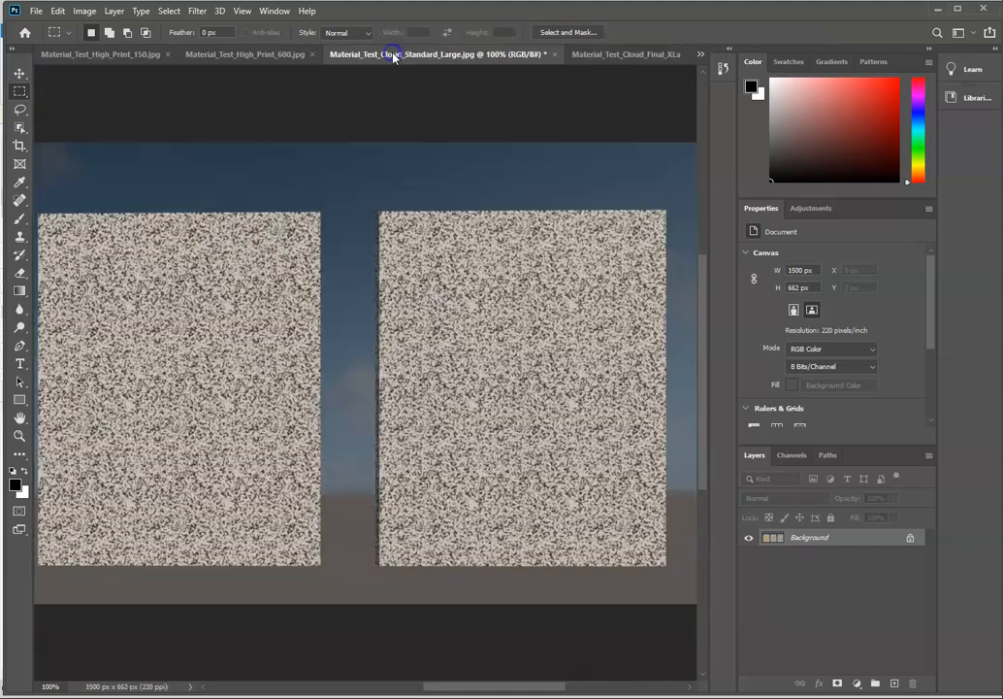
- Examine the stone panels of Material_Test_High_Print_600 and the whole Material_Test_High_Print_150 rendering at 100% zoom
{"action": "left_click", "coordinate": [253, 55]}
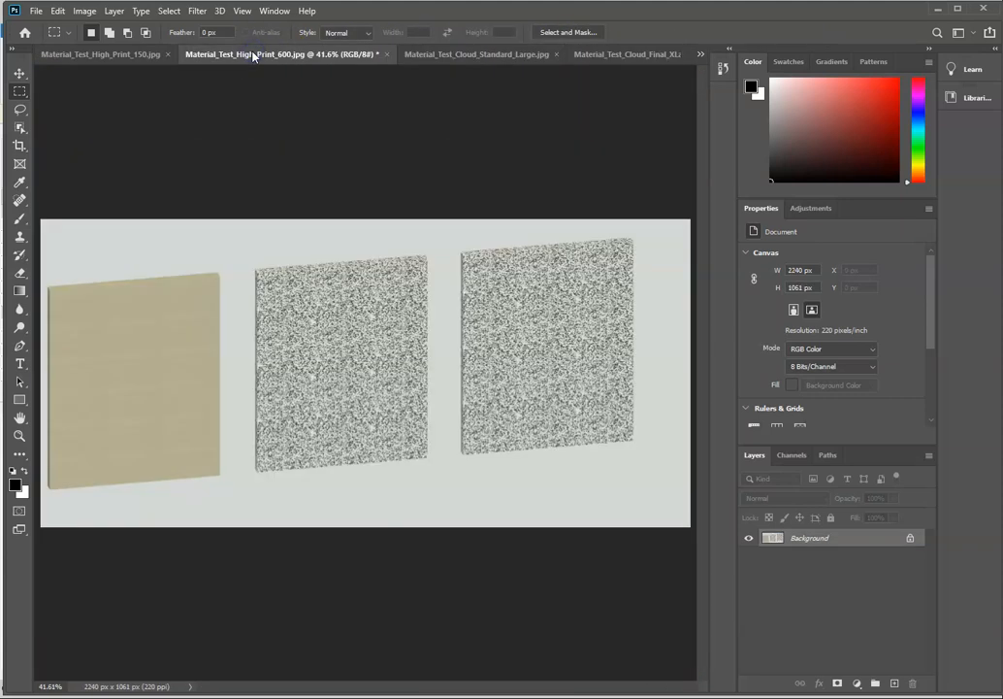
{"action": "key", "text": "ctrl+plus"}
{"action": "key", "text": "ctrl+plus"}
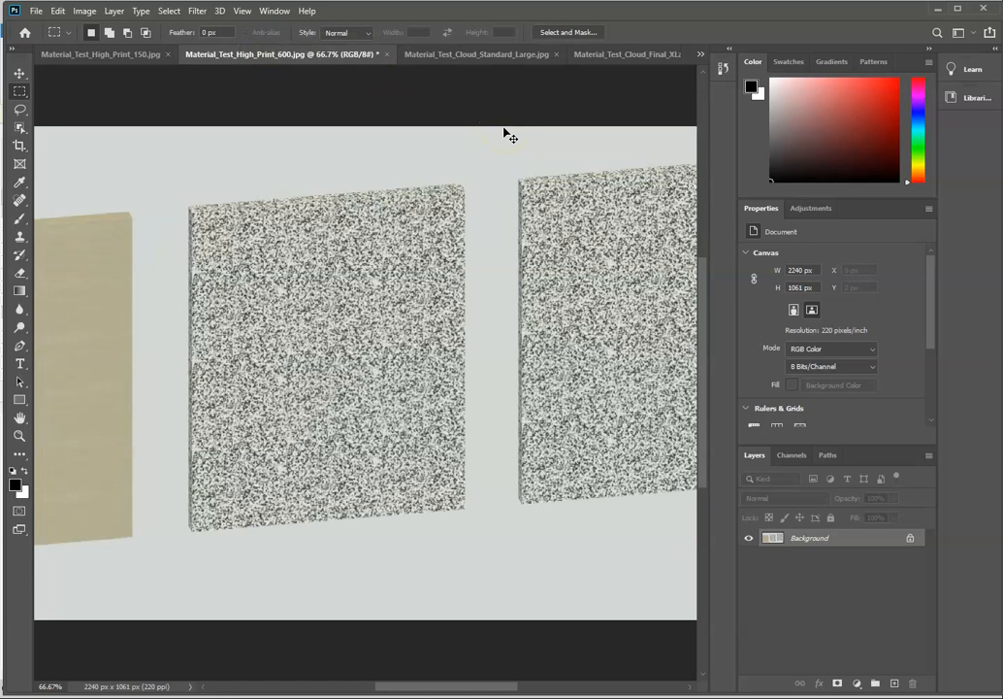
{"action": "key", "text": "ctrl+plus"}
{"action": "left_click_drag", "start_coordinate": [435, 691], "coordinate": [503, 686]}
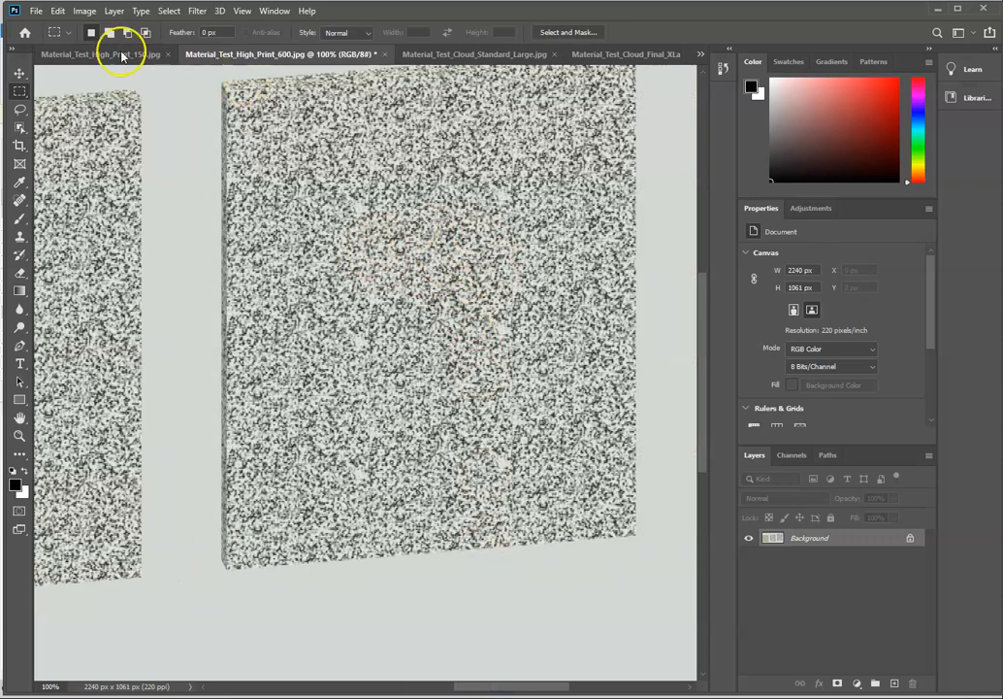
{"action": "left_click", "coordinate": [86, 53]}
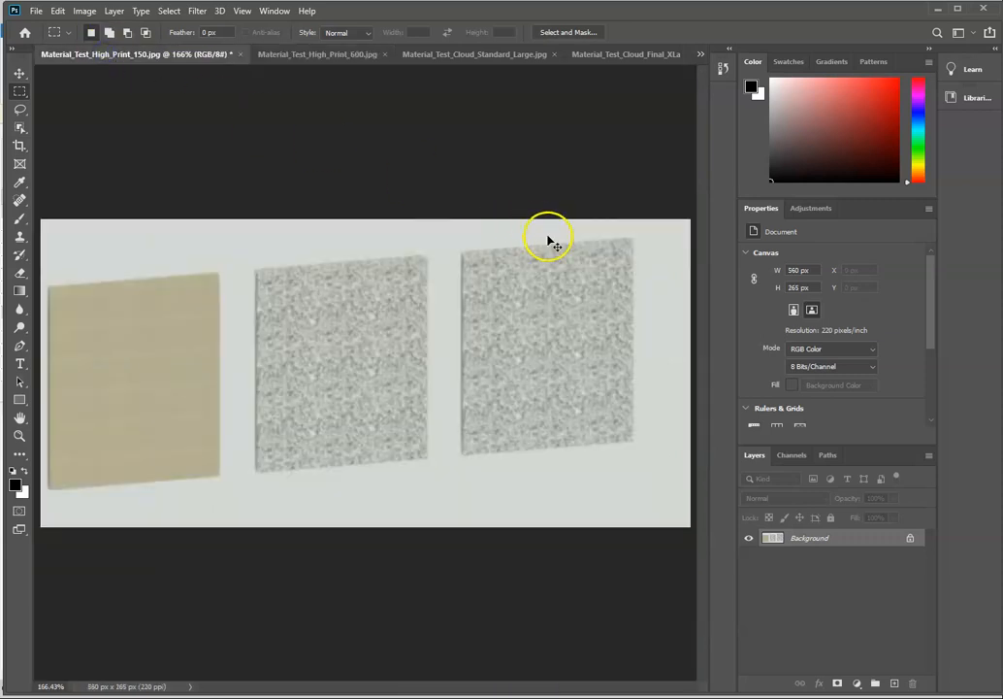
{"action": "scroll", "coordinate": [548, 242], "scroll_direction": "up", "scroll_amount": 2, "text": "alt"}
{"action": "scroll", "coordinate": [548, 241], "scroll_direction": "down", "scroll_amount": 1, "text": "alt"}
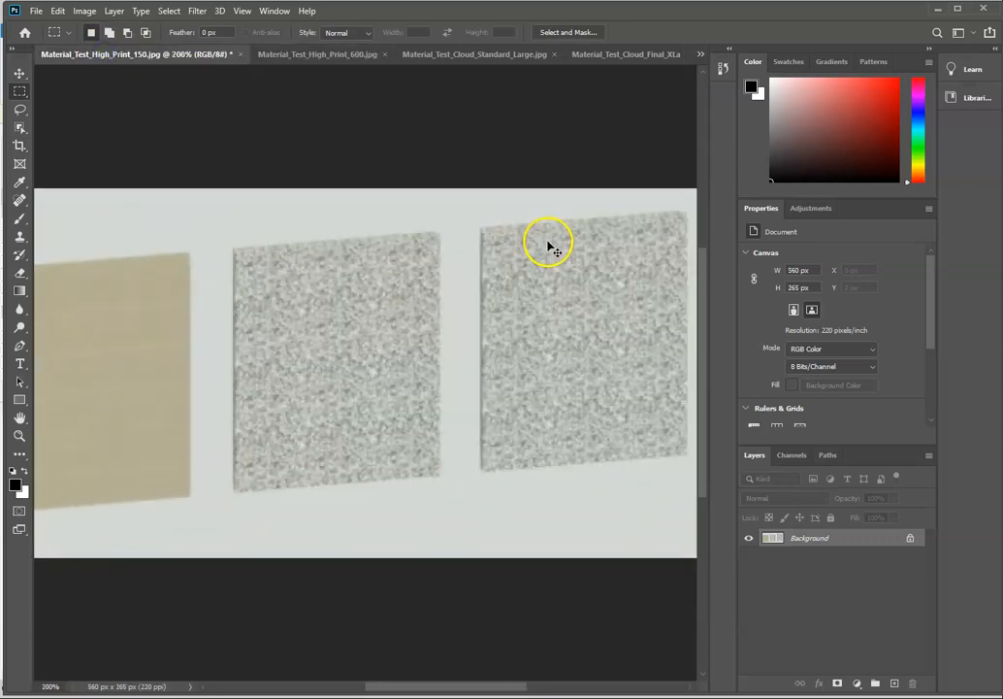
{"action": "scroll", "coordinate": [548, 245], "scroll_direction": "down", "scroll_amount": 1, "text": "alt"}
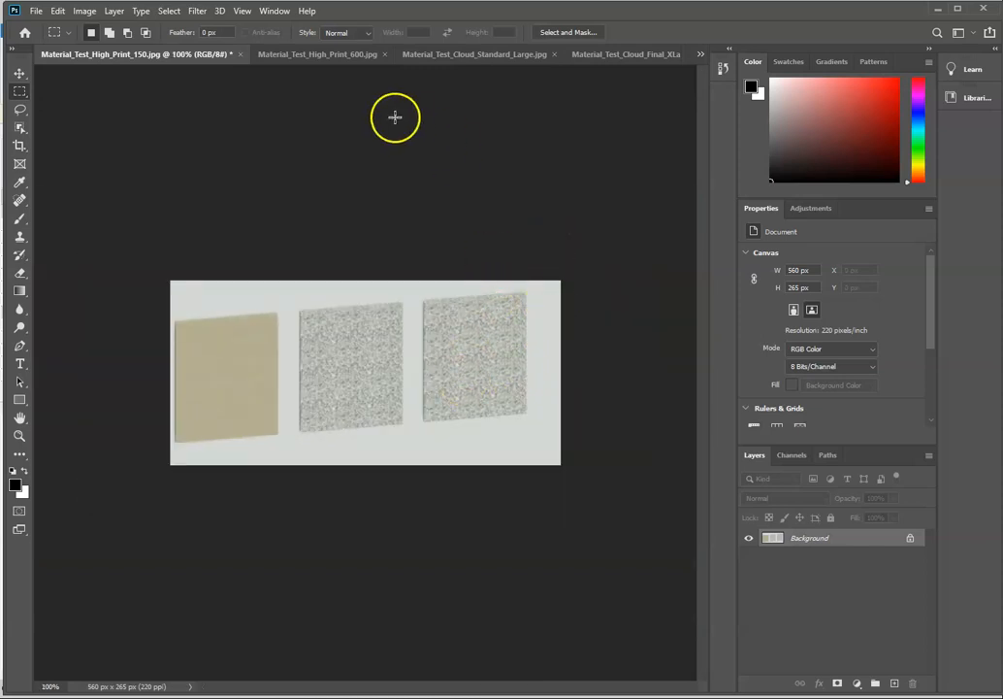
- Compare the texture of Material_Test_High_Print_600 with the Cloud_Standard_Large and Cloud_Final_XLarge renderings at actual size
{"action": "left_click", "coordinate": [327, 58]}
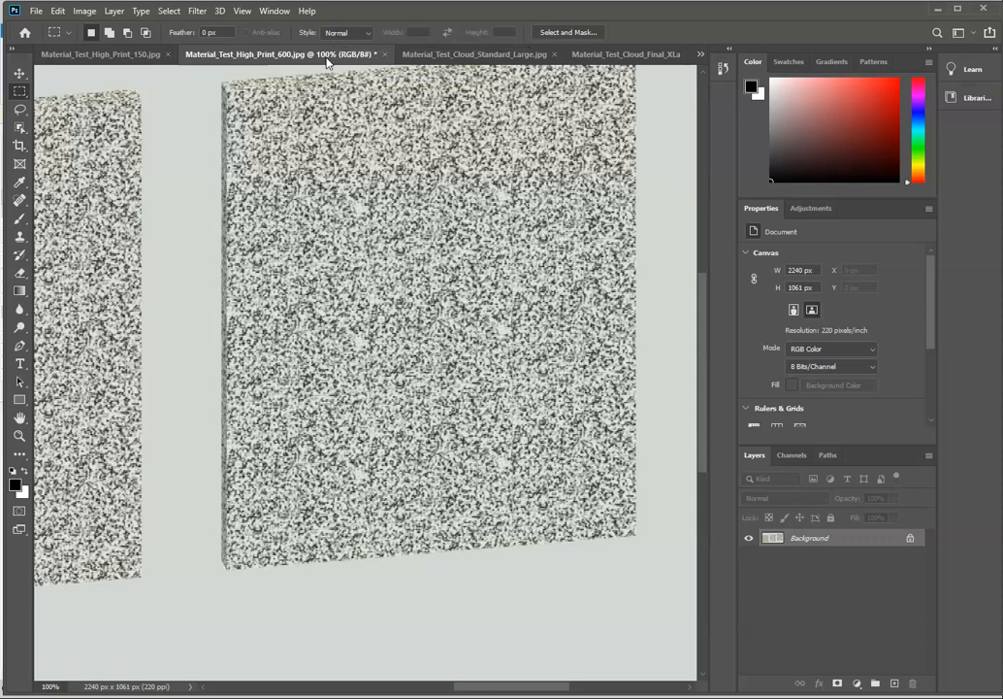
{"action": "left_click", "coordinate": [464, 53]}
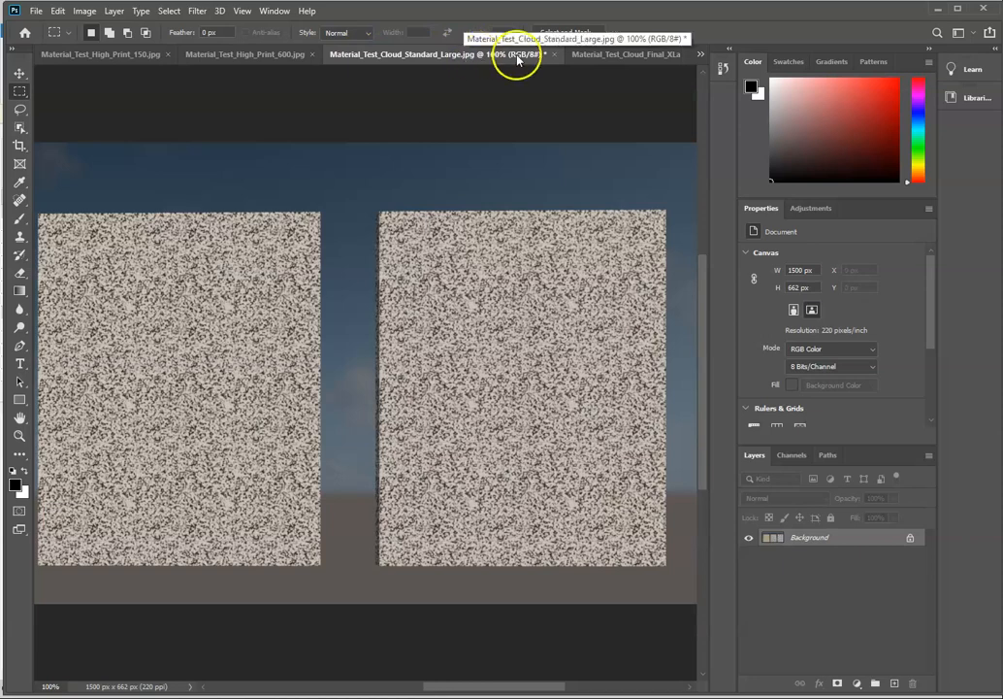
{"action": "left_click", "coordinate": [608, 57]}
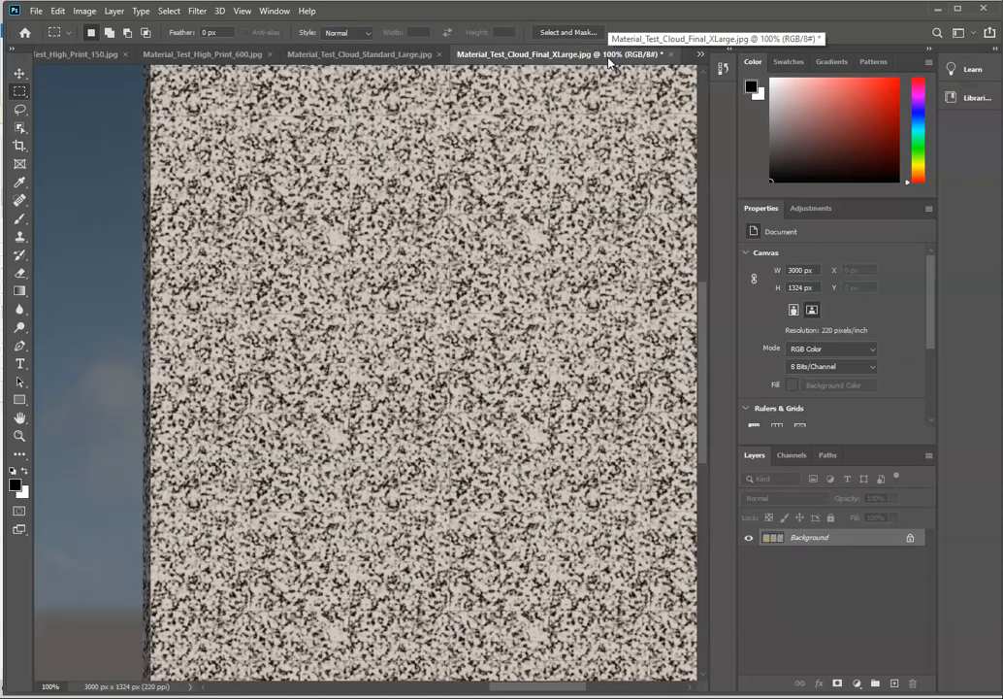
{"action": "left_click", "coordinate": [373, 57]}
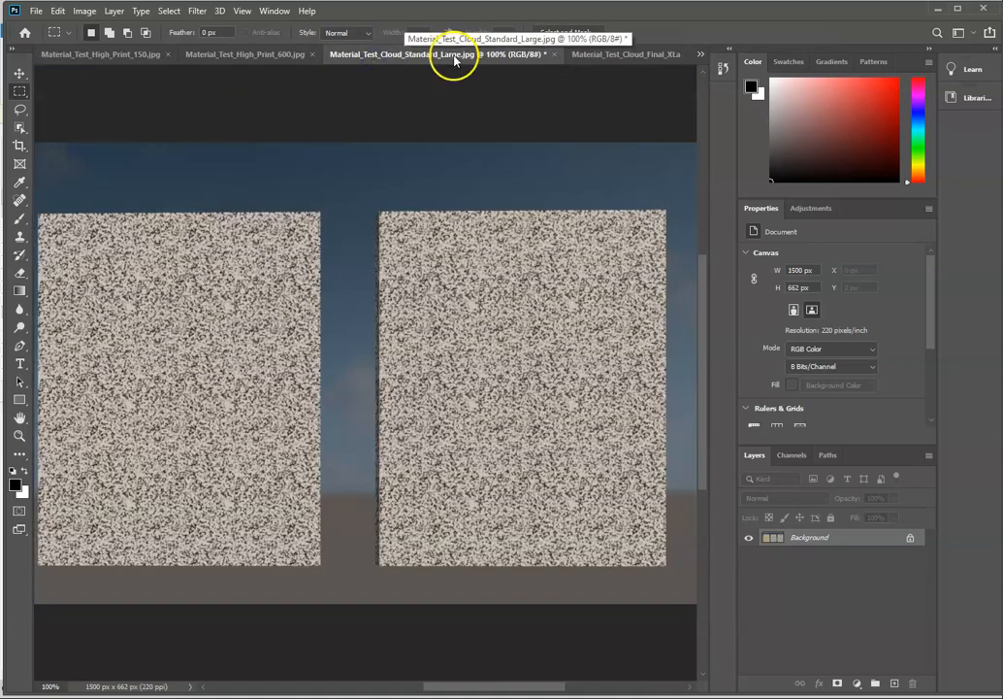
{"action": "left_click", "coordinate": [618, 56]}
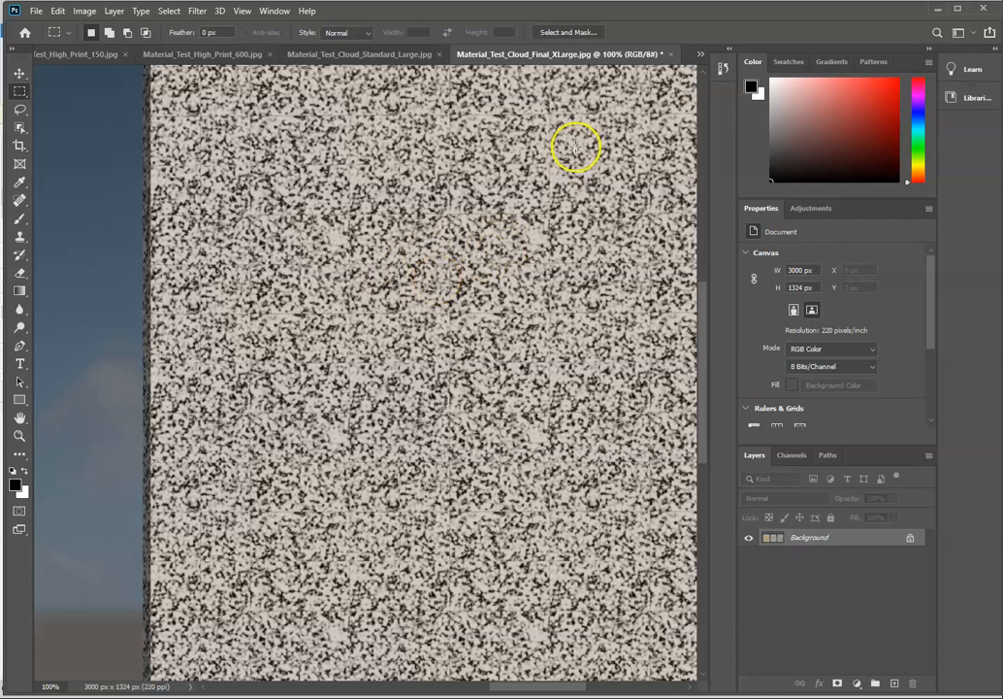
- Switch to Revit, look over the wall material samples in 3D View 2, and inspect the pavilion exterior in 3D View 3
{"action": "left_click", "coordinate": [938, 11]}
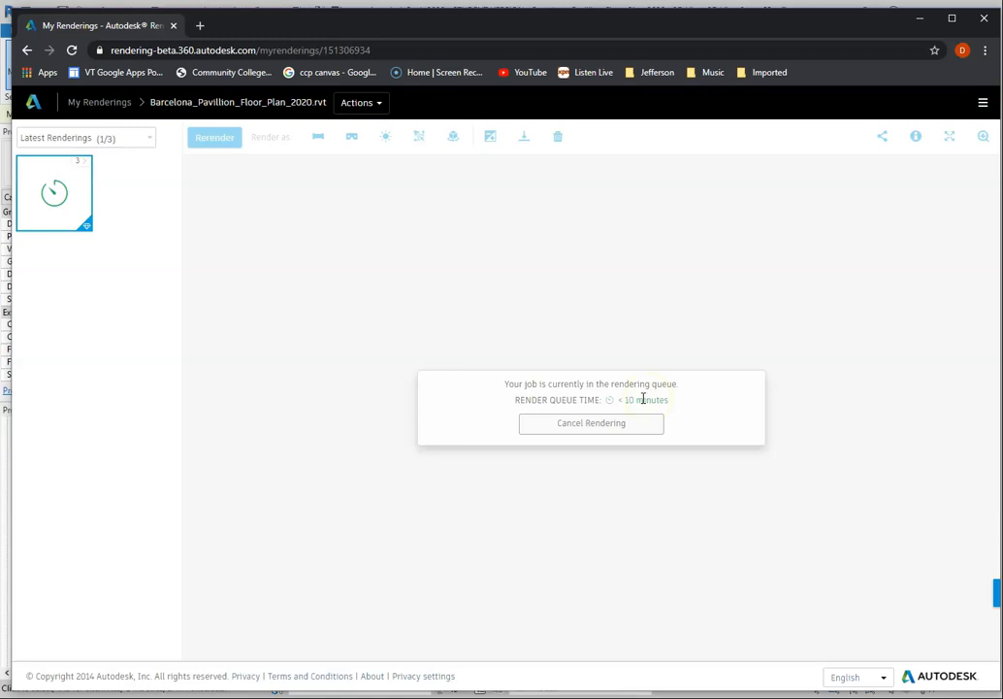
{"action": "left_click", "coordinate": [928, 25]}
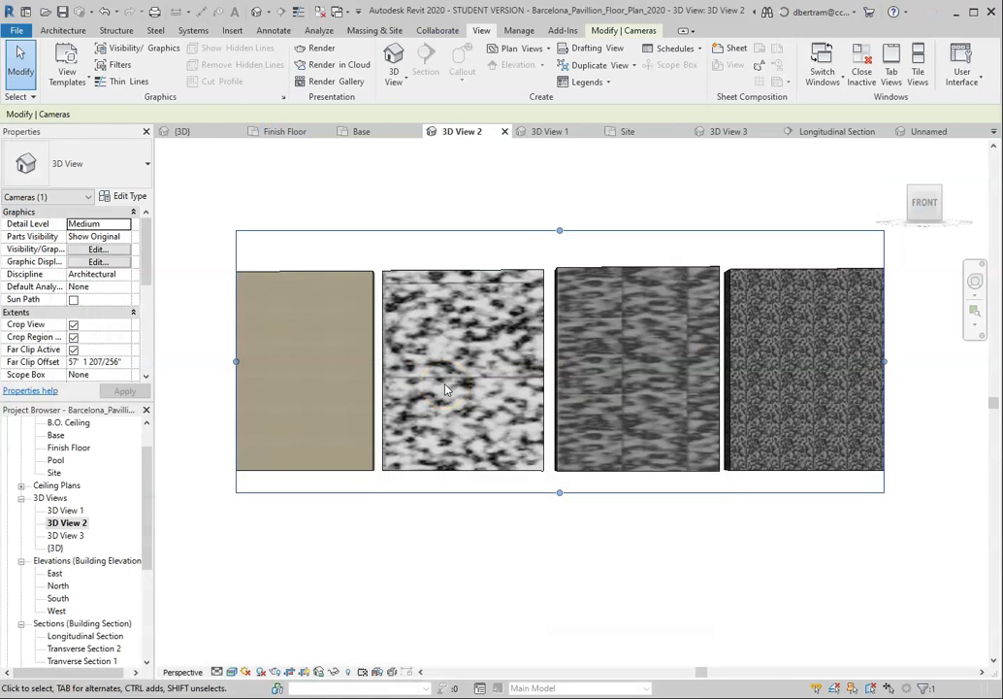
{"action": "scroll", "coordinate": [575, 407], "scroll_direction": "down", "scroll_amount": 4}
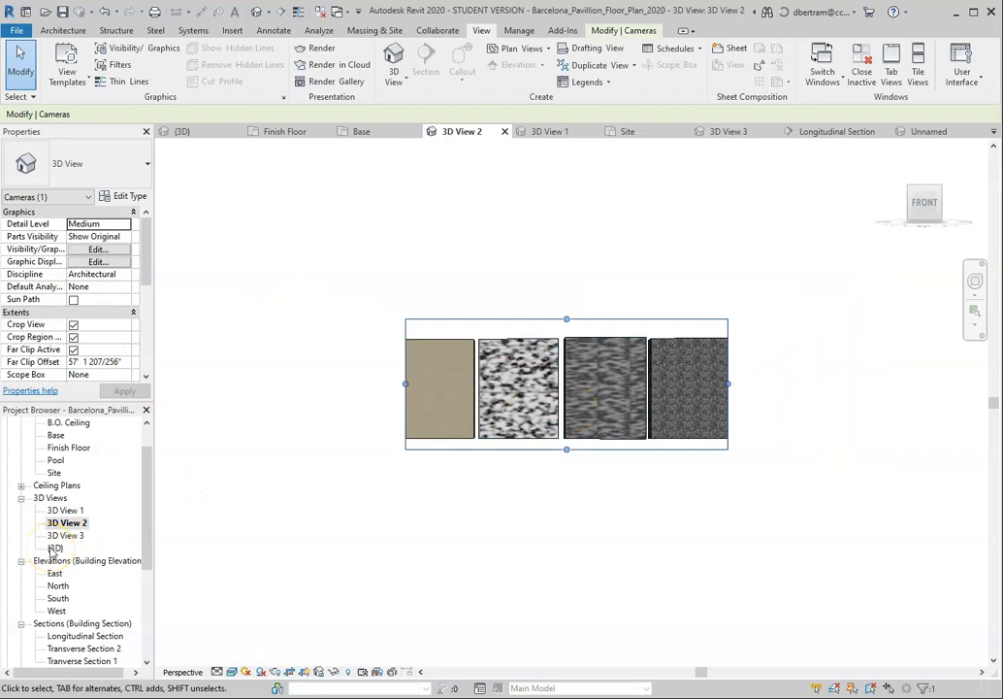
{"action": "double_click", "coordinate": [62, 535]}
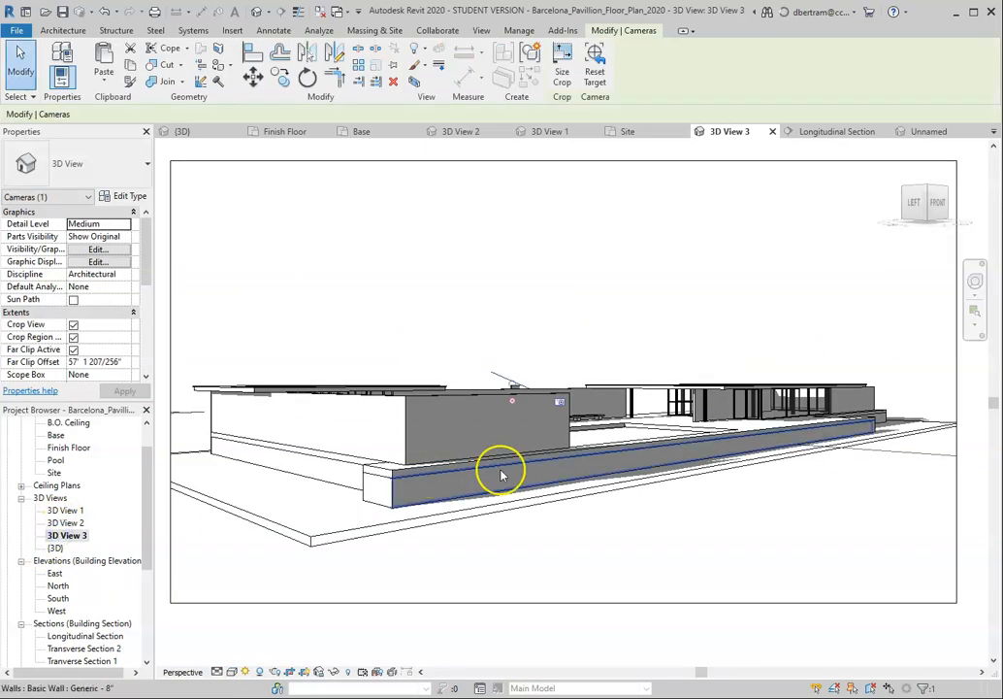
{"action": "scroll", "coordinate": [66, 443], "scroll_direction": "up", "scroll_amount": 1}
- In the Finish Floor plan, place a perspective camera at the large pool's lower-left corner, aimed past the enclosed room's far interior wall
{"action": "double_click", "coordinate": [69, 460]}
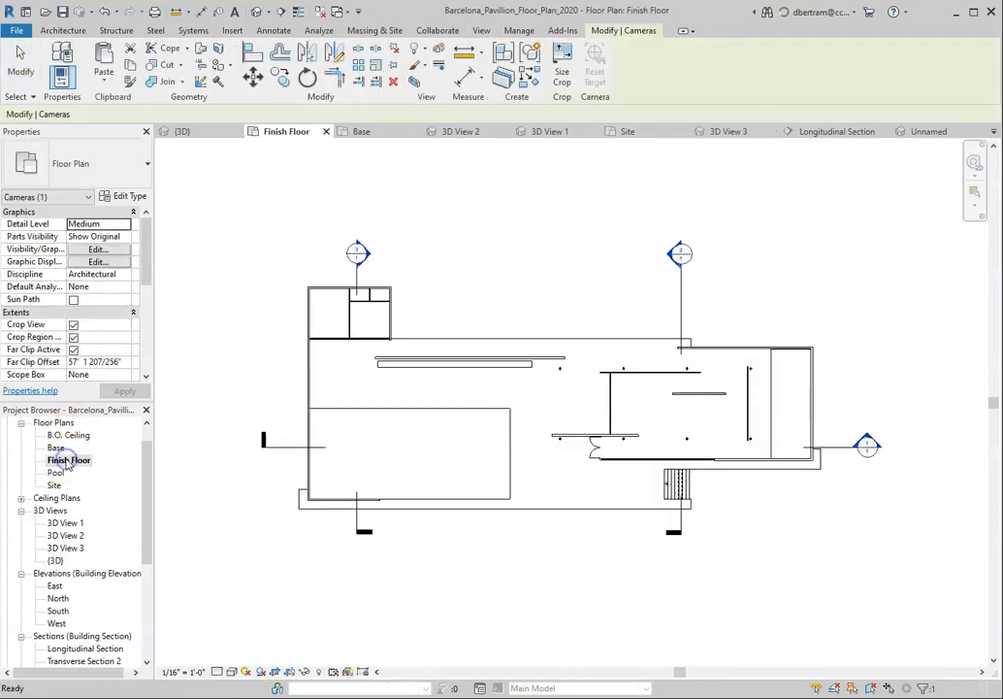
{"action": "scroll", "coordinate": [457, 387], "scroll_direction": "up", "scroll_amount": 1}
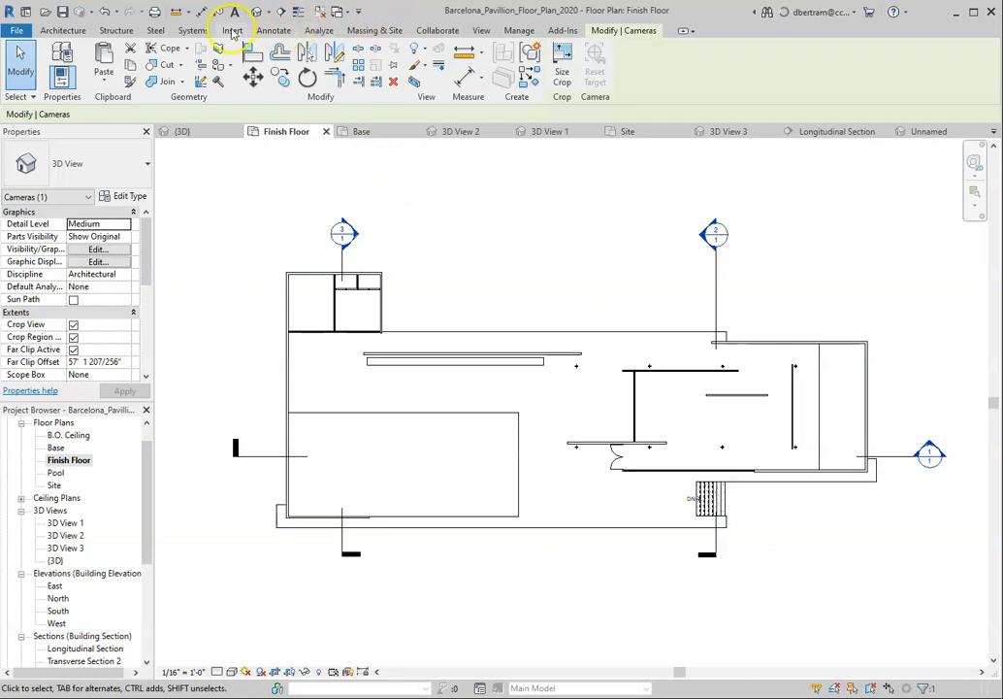
{"action": "left_click", "coordinate": [481, 31]}
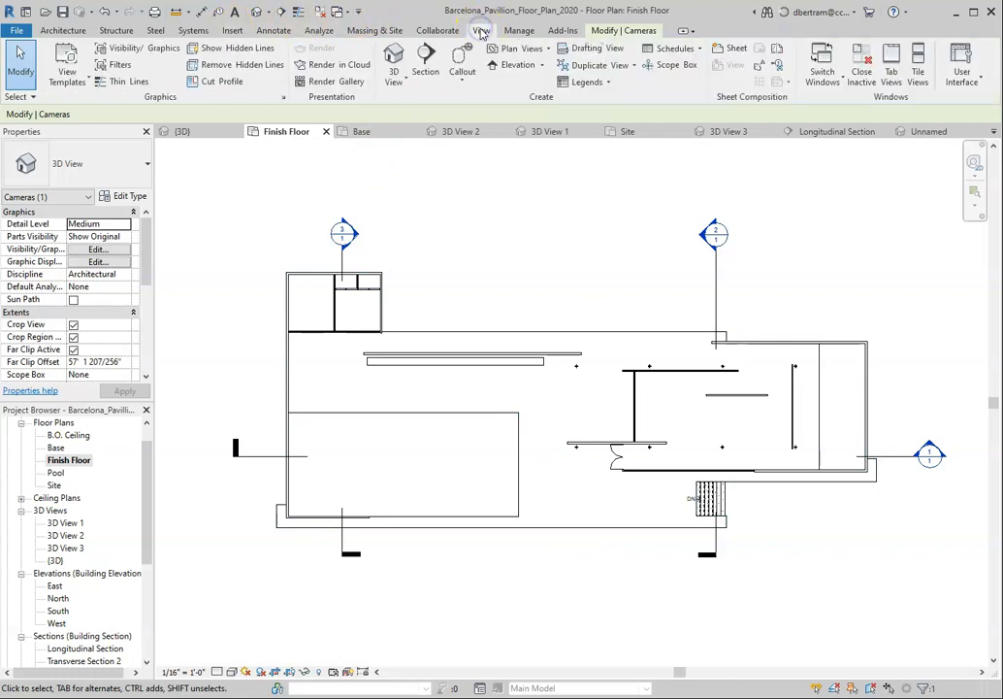
{"action": "left_click", "coordinate": [269, 15]}
{"action": "left_click", "coordinate": [271, 41]}
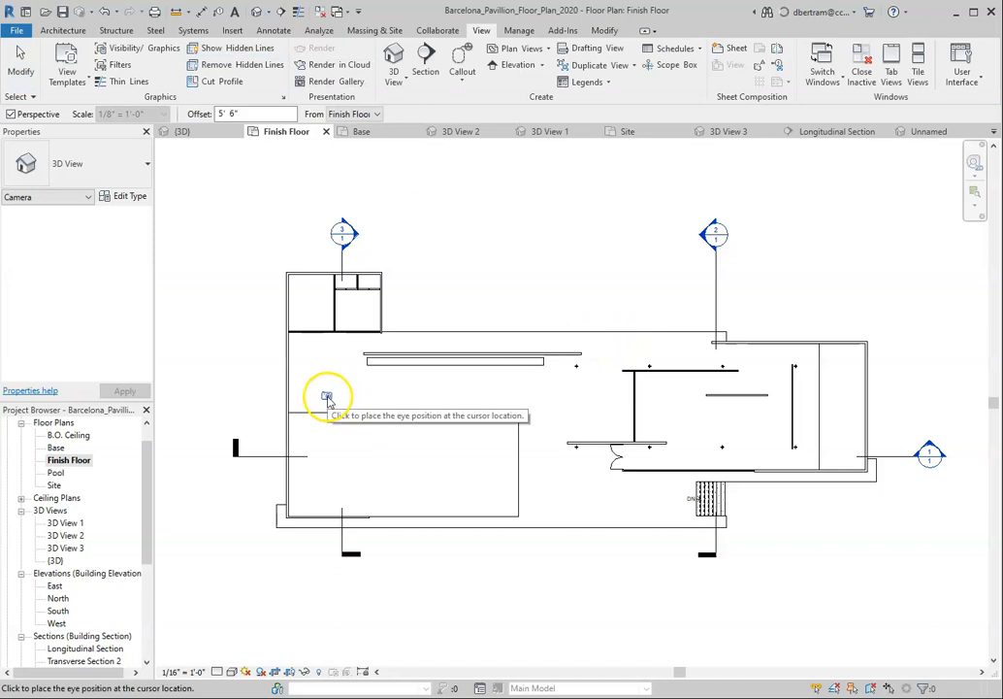
{"action": "left_click", "coordinate": [313, 495]}
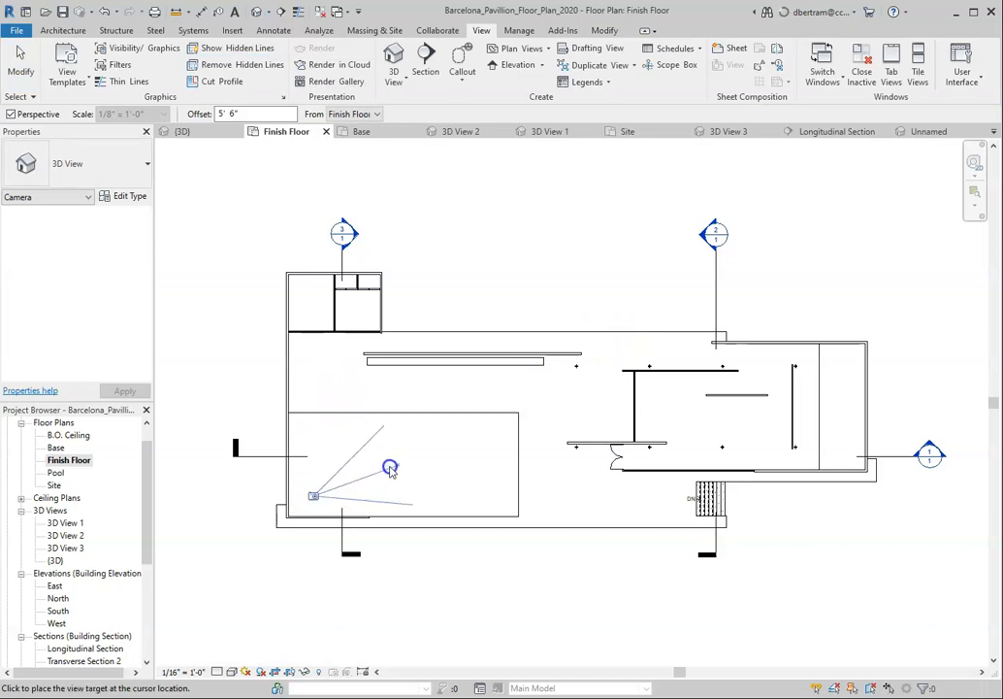
{"action": "left_click", "coordinate": [672, 414]}
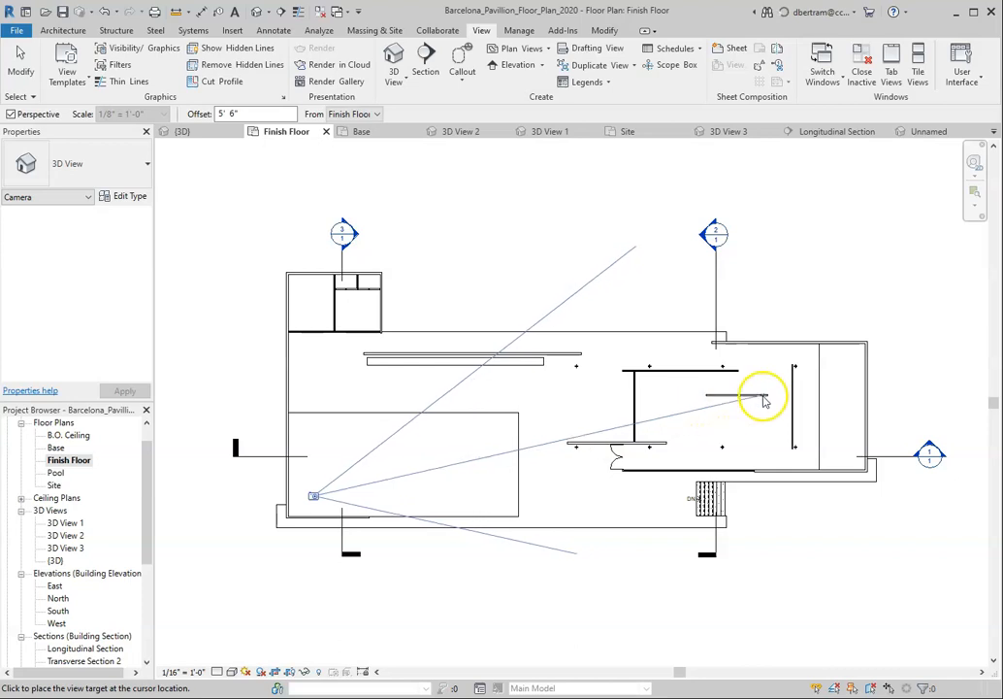
{"action": "left_click", "coordinate": [801, 391]}
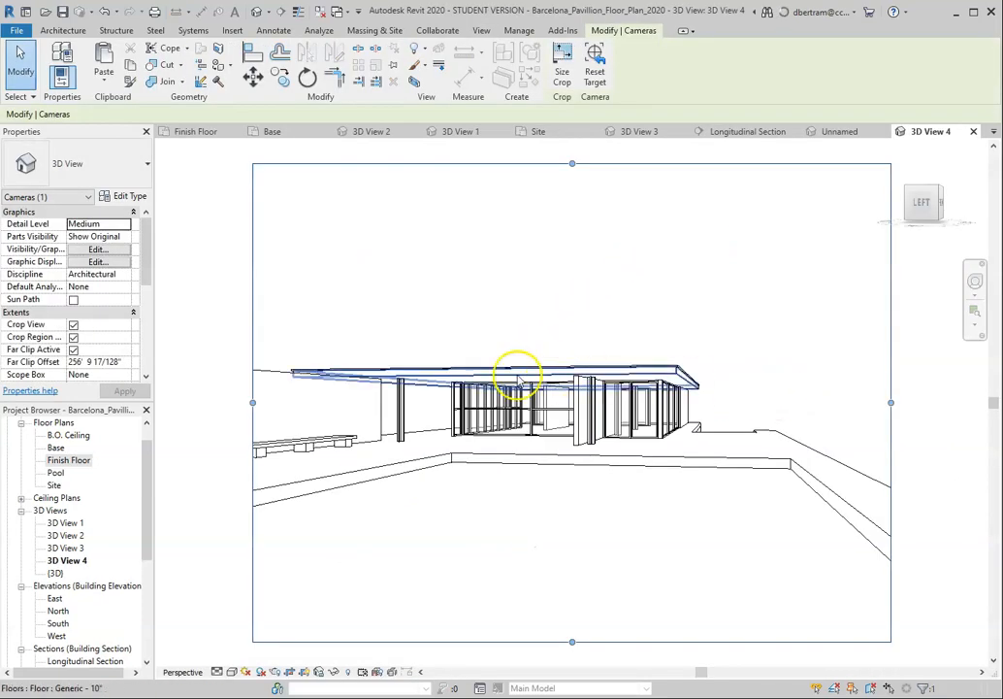
- Widen the crop region of 3D View 4 on both sides and extend its lower edge to include more of the pool
{"action": "scroll", "coordinate": [411, 405], "scroll_direction": "down", "scroll_amount": 5}
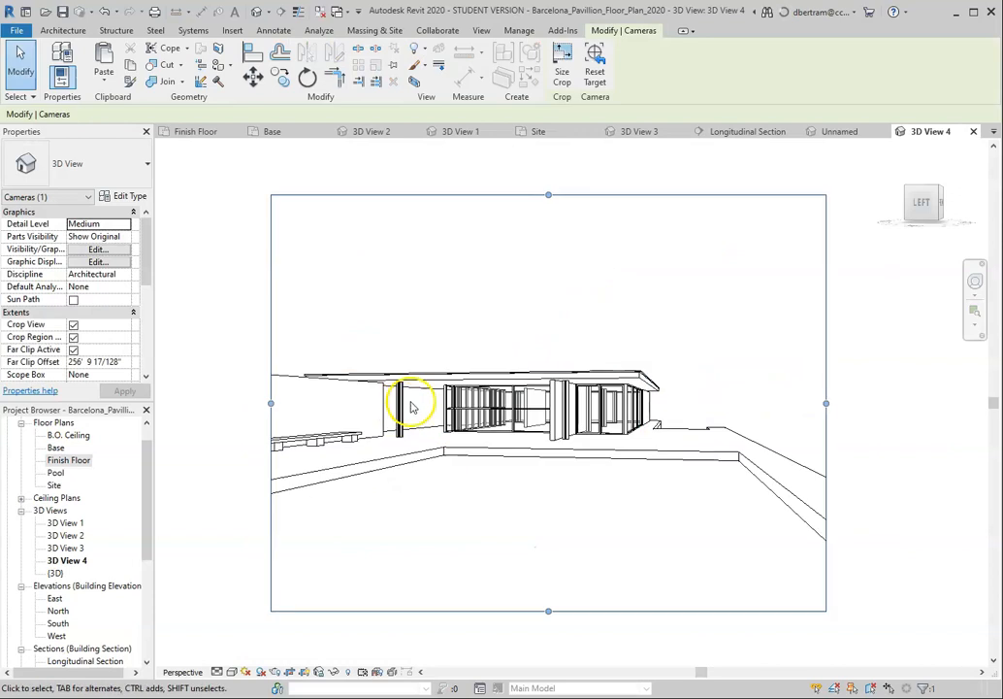
{"action": "scroll", "coordinate": [403, 450], "scroll_direction": "up", "scroll_amount": 3}
{"action": "left_click_drag", "start_coordinate": [329, 368], "coordinate": [198, 368]}
{"action": "scroll", "coordinate": [616, 414], "scroll_direction": "down", "scroll_amount": 5}
{"action": "left_click_drag", "start_coordinate": [711, 396], "coordinate": [804, 396]}
{"action": "mouse_move", "coordinate": [624, 319]}
{"action": "left_mouse_down"}
{"action": "mouse_move", "coordinate": [624, 280]}
{"action": "mouse_move", "coordinate": [616, 322]}
{"action": "left_mouse_up"}
{"action": "left_click_drag", "start_coordinate": [621, 474], "coordinate": [622, 540]}
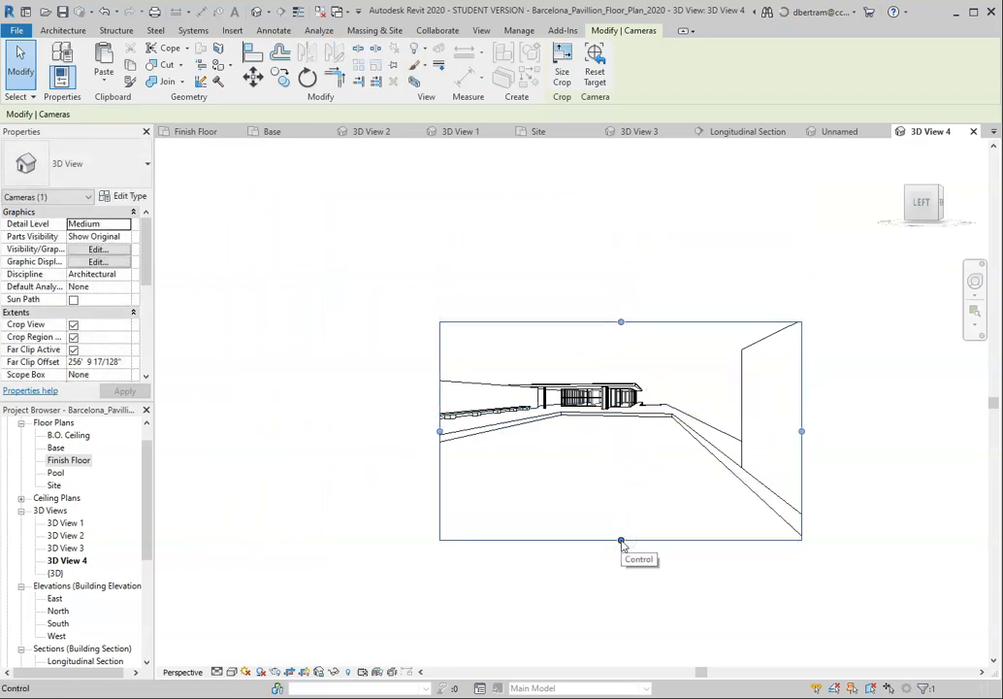
{"action": "mouse_move", "coordinate": [442, 427]}
{"action": "left_mouse_down"}
{"action": "mouse_move", "coordinate": [442, 436]}
{"action": "mouse_move", "coordinate": [238, 429]}
{"action": "mouse_move", "coordinate": [448, 426]}
{"action": "mouse_move", "coordinate": [430, 430]}
{"action": "left_mouse_up"}
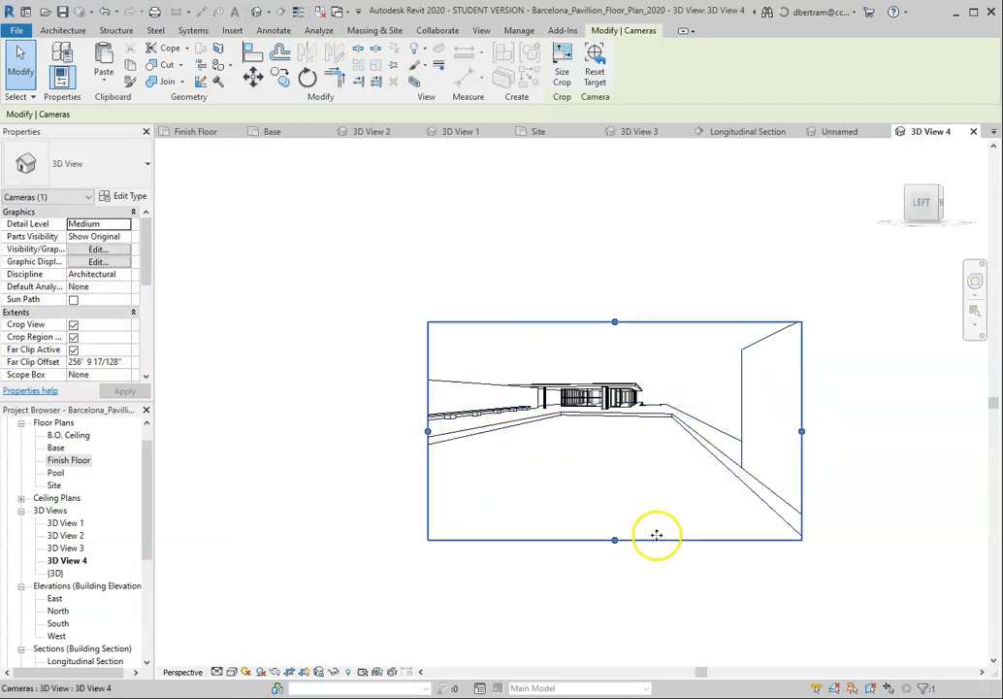
- Trim the lower, upper and right edges of the 3D View 4 crop region and extend its left edge slightly
{"action": "left_click_drag", "start_coordinate": [614, 540], "coordinate": [616, 494]}
{"action": "left_click_drag", "start_coordinate": [802, 405], "coordinate": [777, 405]}
{"action": "scroll", "coordinate": [649, 416], "scroll_direction": "up", "scroll_amount": 4}
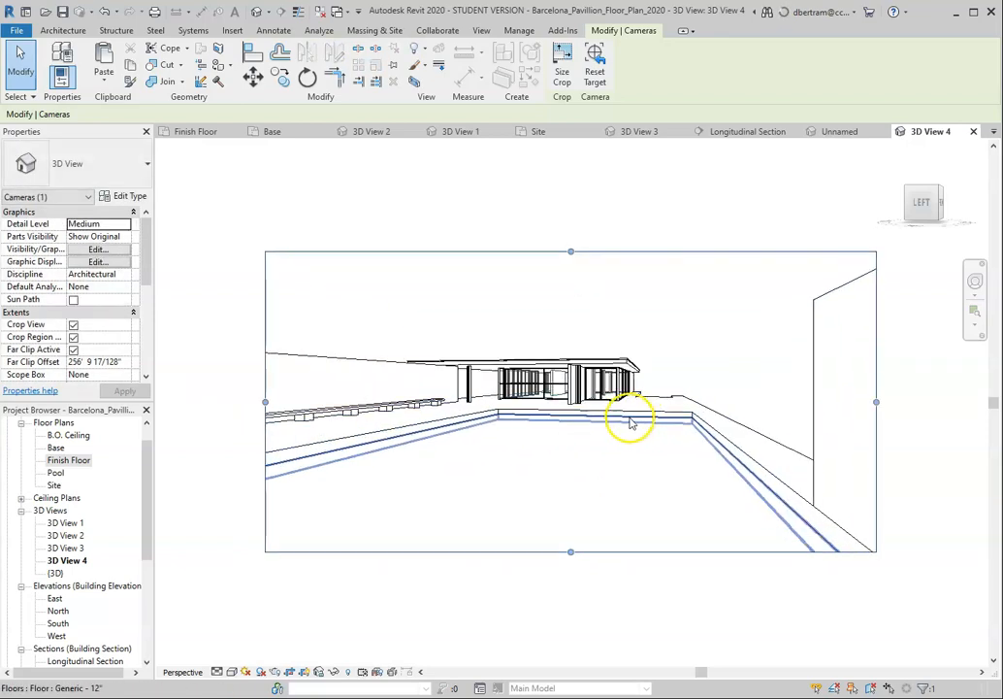
{"action": "left_click_drag", "start_coordinate": [570, 252], "coordinate": [571, 259]}
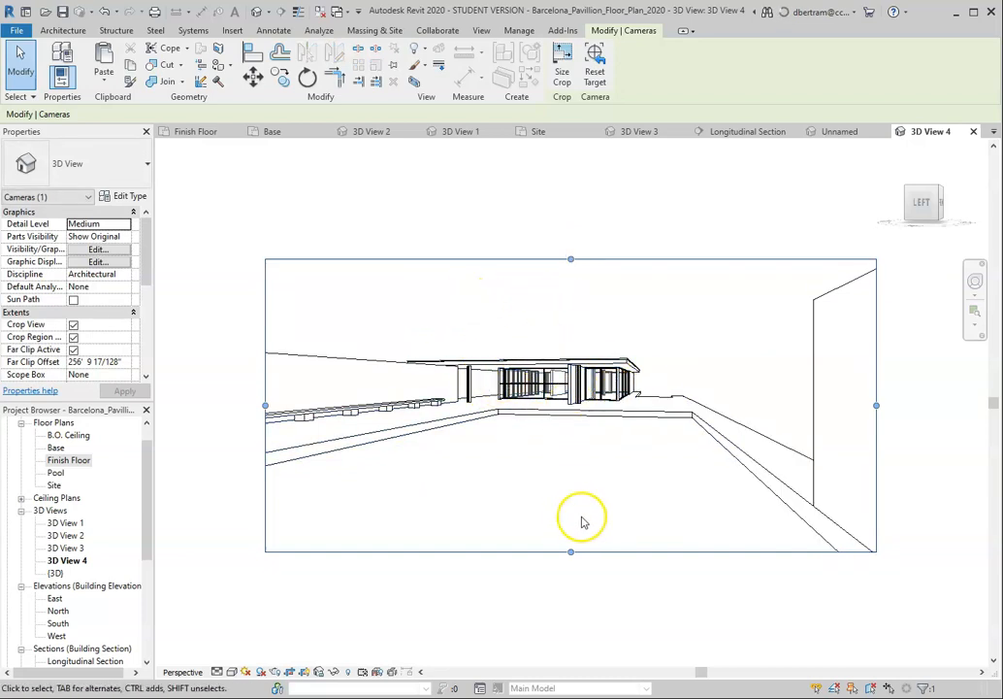
{"action": "left_click_drag", "start_coordinate": [570, 551], "coordinate": [578, 481]}
{"action": "left_click_drag", "start_coordinate": [877, 370], "coordinate": [855, 370]}
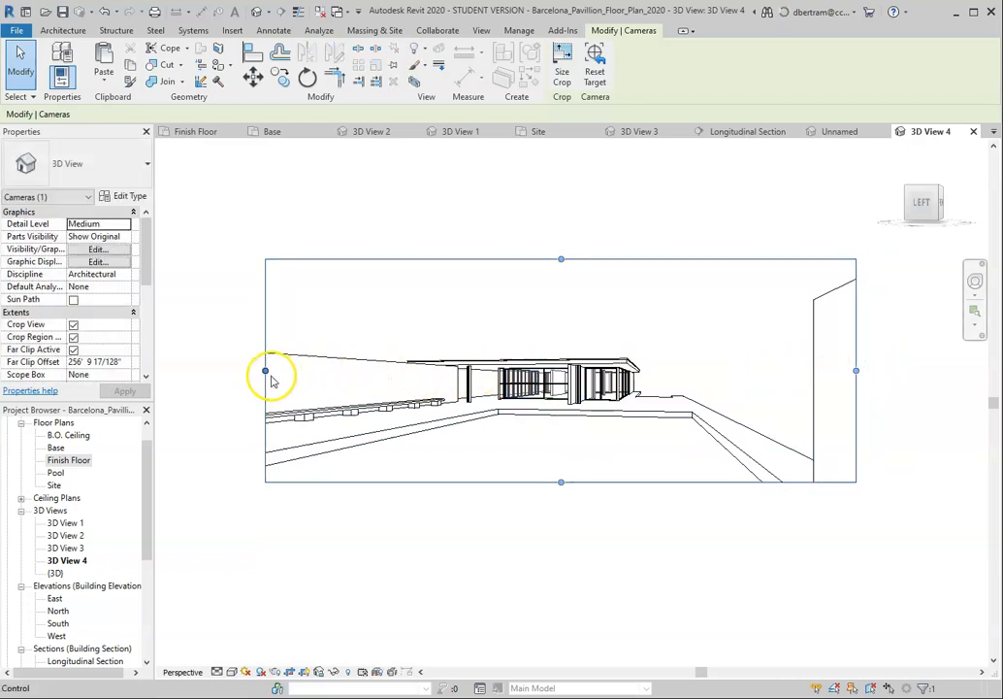
{"action": "mouse_move", "coordinate": [265, 371]}
{"action": "left_mouse_down"}
{"action": "mouse_move", "coordinate": [337, 371]}
{"action": "mouse_move", "coordinate": [249, 371]}
{"action": "left_mouse_up"}
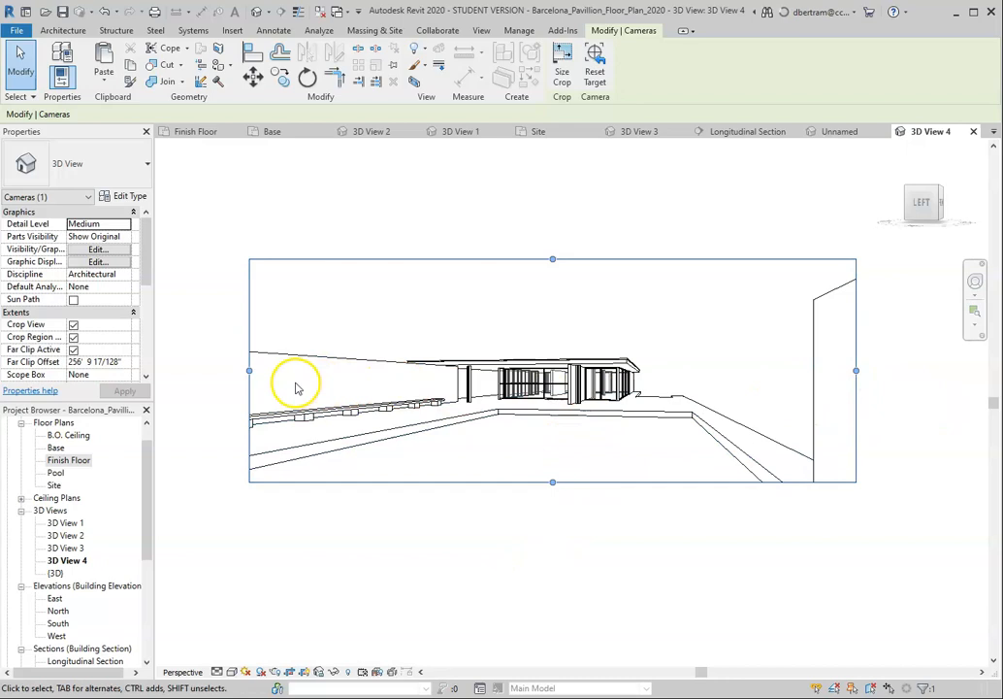
- Narrow the 3D View 4 crop region by moving its left and right edges inward around the pavilion
{"action": "left_click_drag", "start_coordinate": [249, 371], "coordinate": [348, 370]}
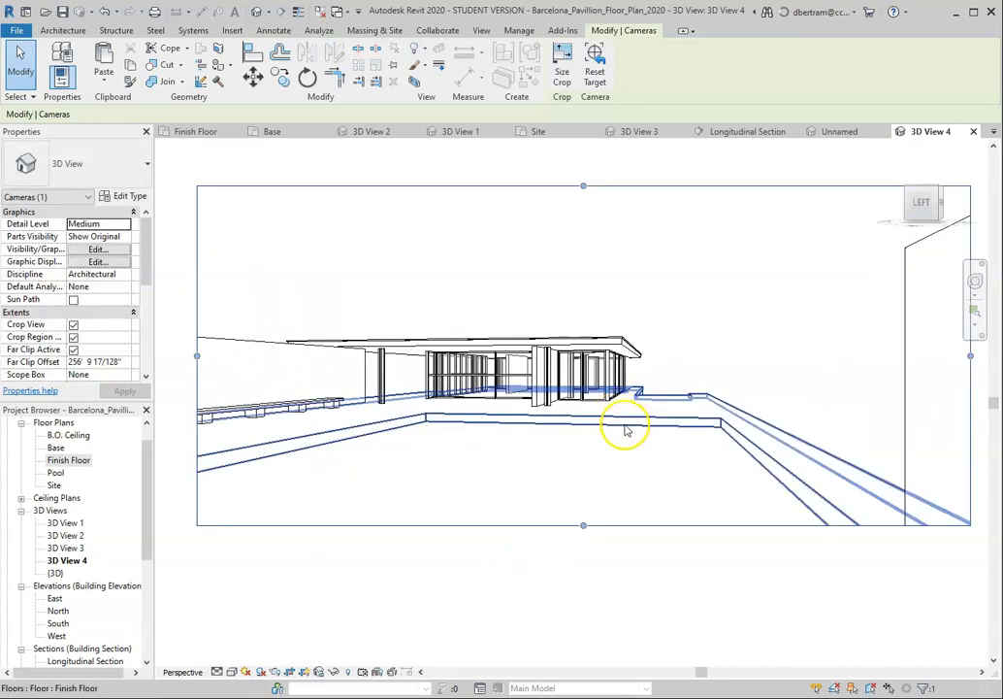
{"action": "left_click_drag", "start_coordinate": [970, 356], "coordinate": [949, 356]}
{"action": "scroll", "coordinate": [844, 365], "scroll_direction": "down", "scroll_amount": 2}
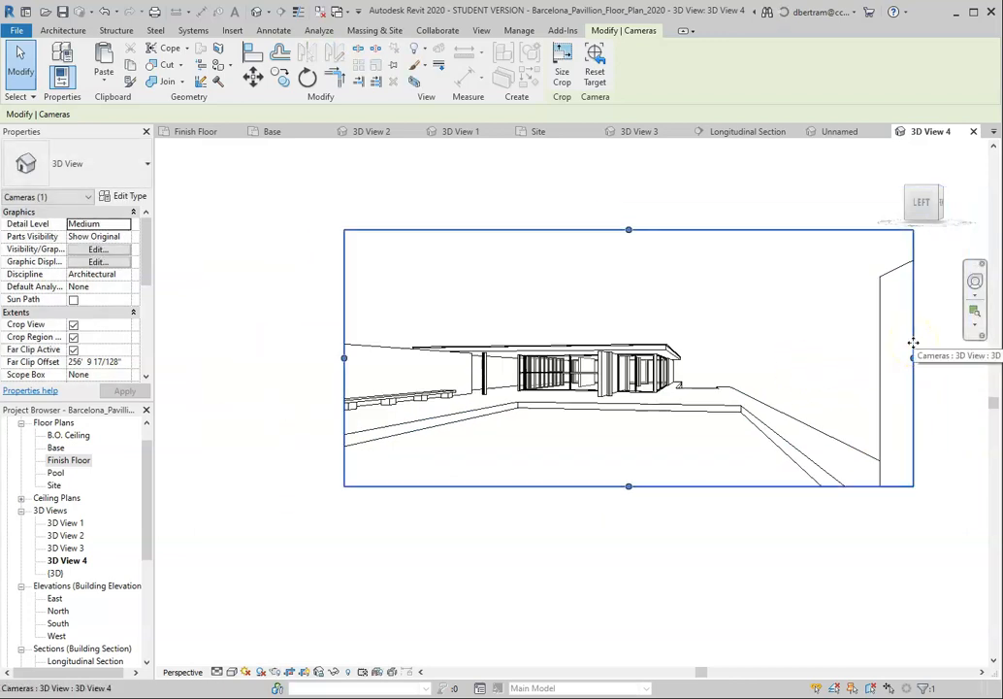
{"action": "scroll", "coordinate": [710, 380], "scroll_direction": "up", "scroll_amount": 1}
{"action": "scroll", "coordinate": [445, 417], "scroll_direction": "down", "scroll_amount": 1}
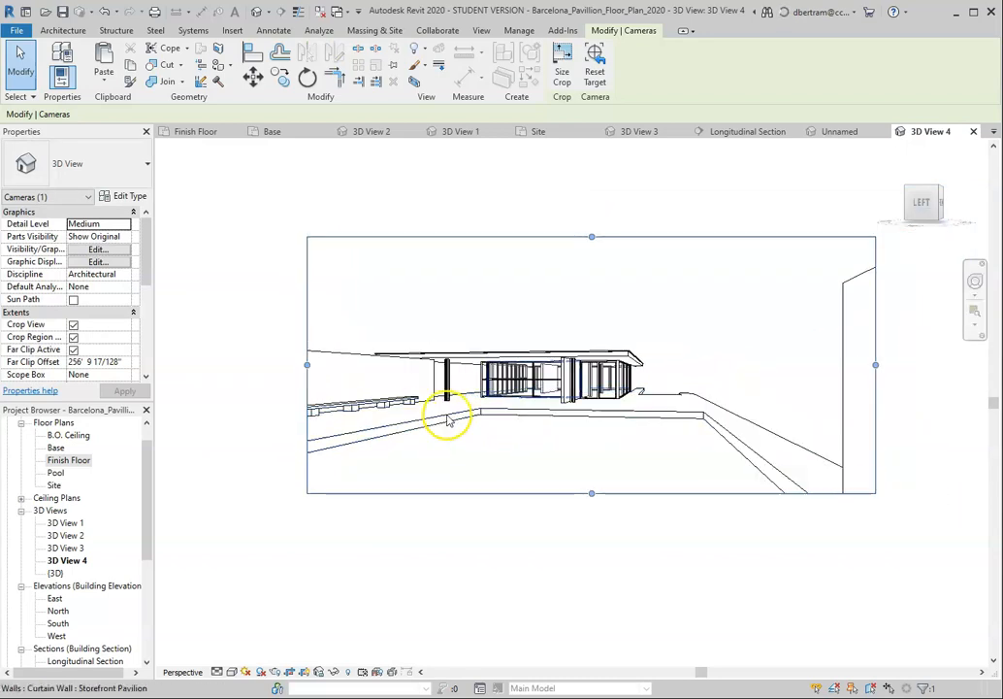
{"action": "scroll", "coordinate": [670, 393], "scroll_direction": "up", "scroll_amount": 1}
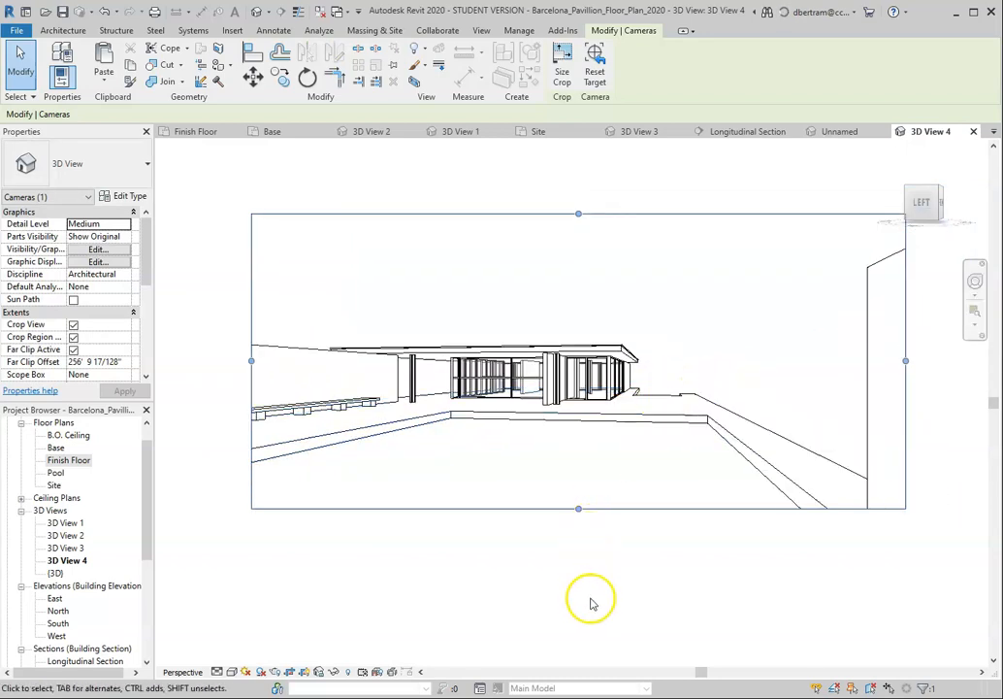
- Tighten the 3D View 4 framing by bringing the crop region's left, lower and upper edges slightly inward
{"action": "scroll", "coordinate": [631, 541], "scroll_direction": "up", "scroll_amount": 1}
{"action": "left_click_drag", "start_coordinate": [193, 335], "coordinate": [221, 334]}
{"action": "left_click_drag", "start_coordinate": [582, 503], "coordinate": [586, 467]}
{"action": "scroll", "coordinate": [517, 540], "scroll_direction": "down", "scroll_amount": 1}
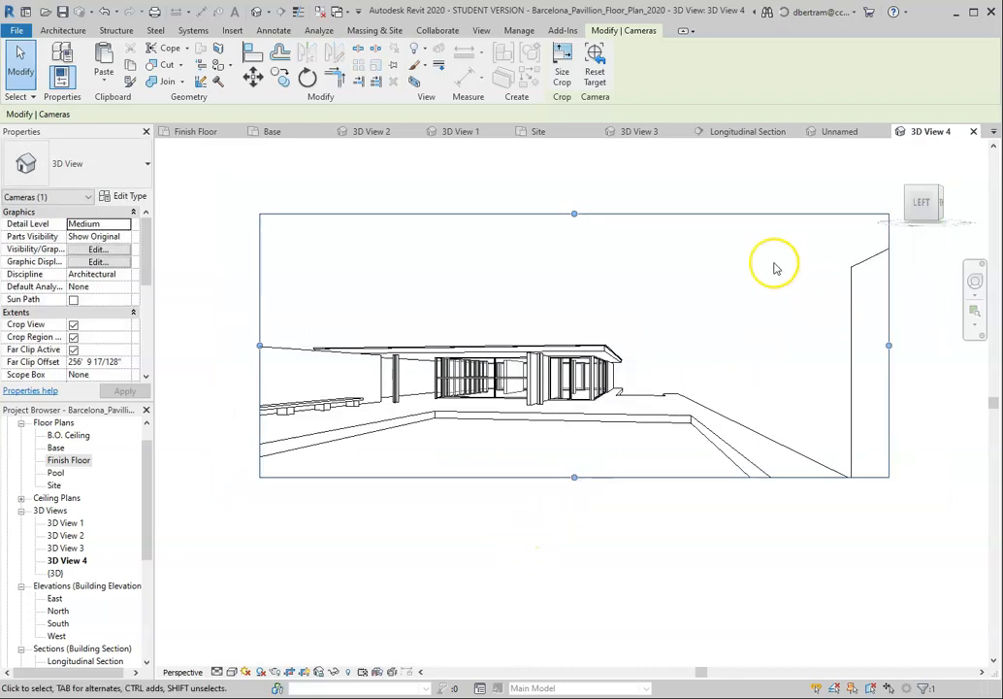
{"action": "left_click_drag", "start_coordinate": [574, 214], "coordinate": [575, 221]}
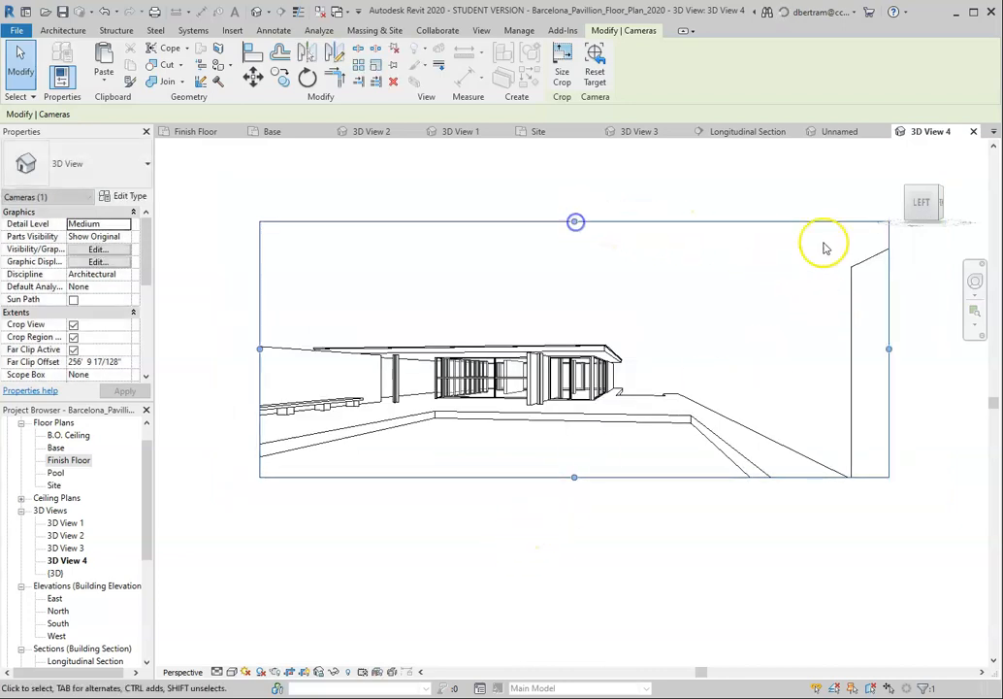
{"action": "scroll", "coordinate": [431, 450], "scroll_direction": "down", "scroll_amount": 1}
{"action": "scroll", "coordinate": [642, 338], "scroll_direction": "up", "scroll_amount": 2}
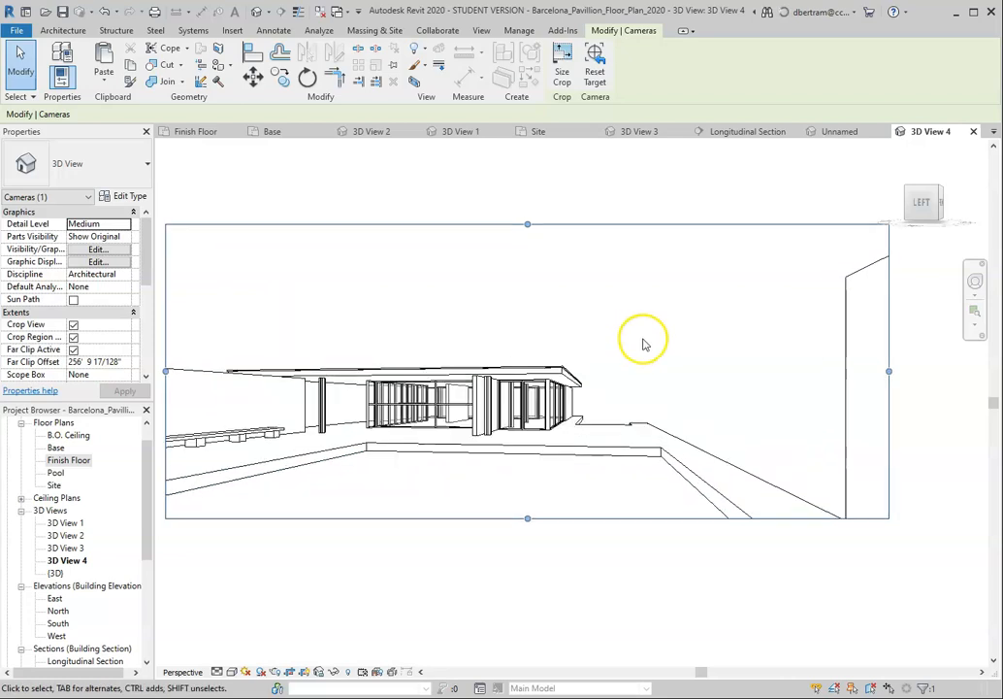
{"action": "scroll", "coordinate": [790, 421], "scroll_direction": "down", "scroll_amount": 1}
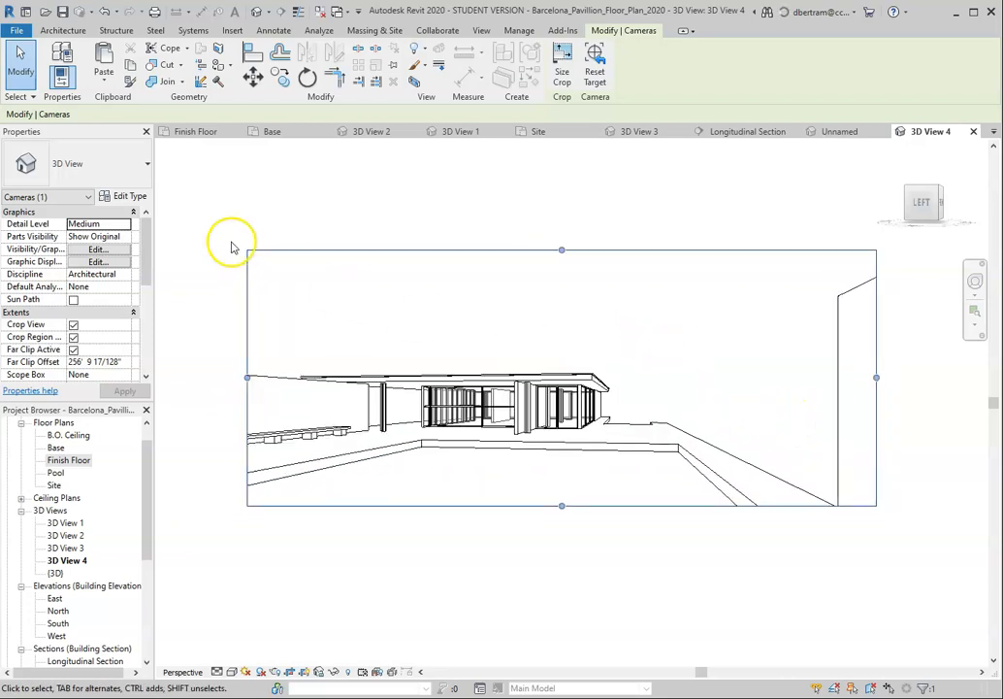
- Select the 3D View 4 crop boundary and set the camera's Target Elevation to 1' 6"
{"action": "left_click", "coordinate": [349, 204]}
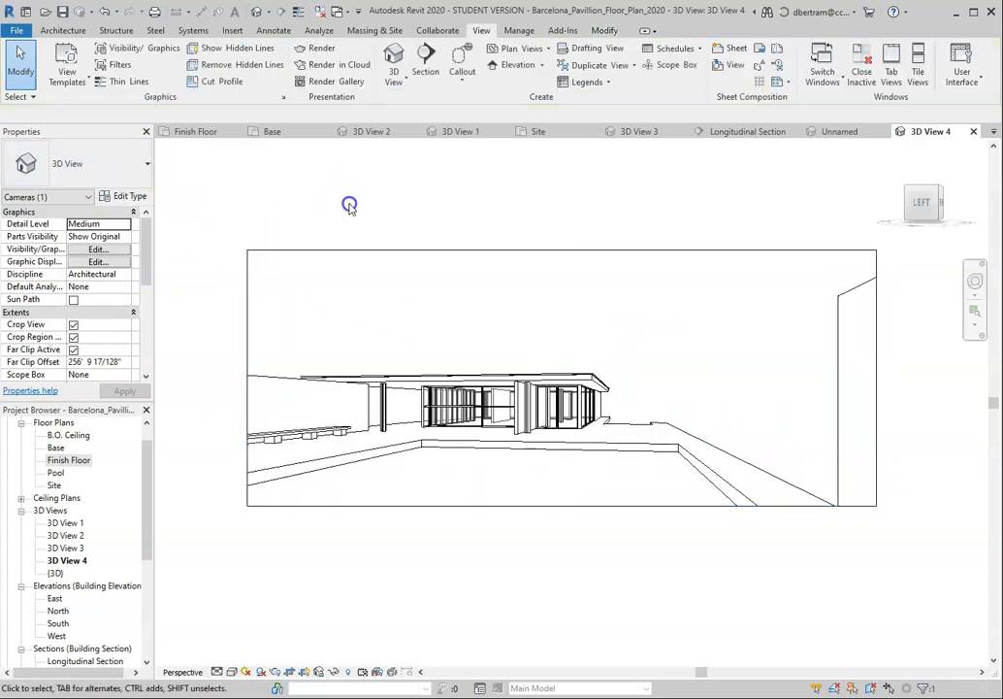
{"action": "left_click", "coordinate": [329, 251]}
{"action": "left_click", "coordinate": [326, 199]}
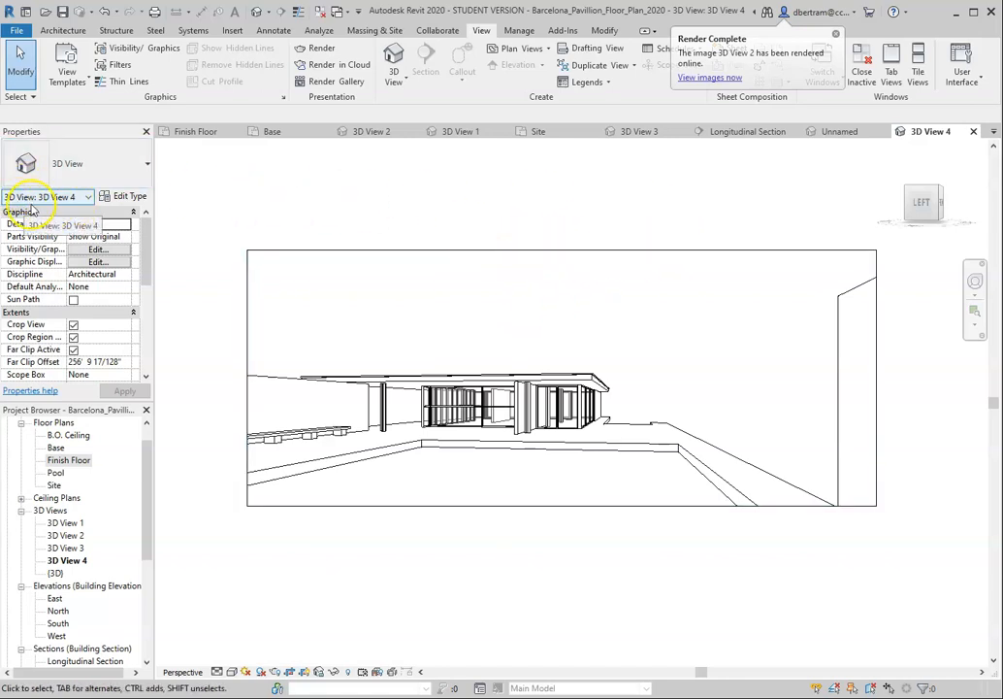
{"action": "left_click", "coordinate": [352, 250]}
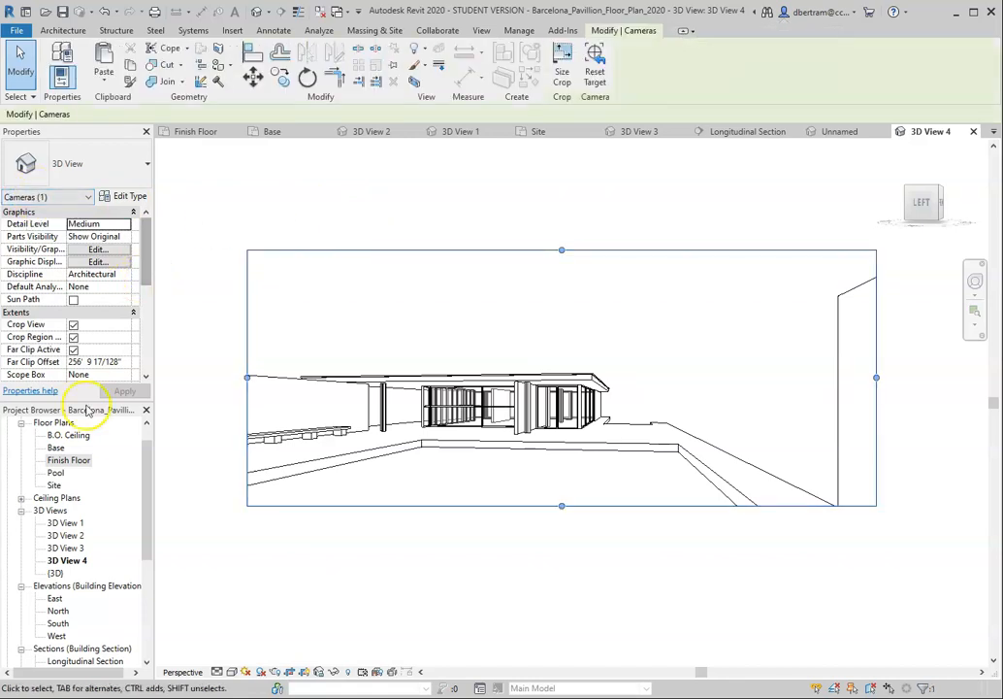
{"action": "left_click_drag", "start_coordinate": [80, 403], "coordinate": [76, 463]}
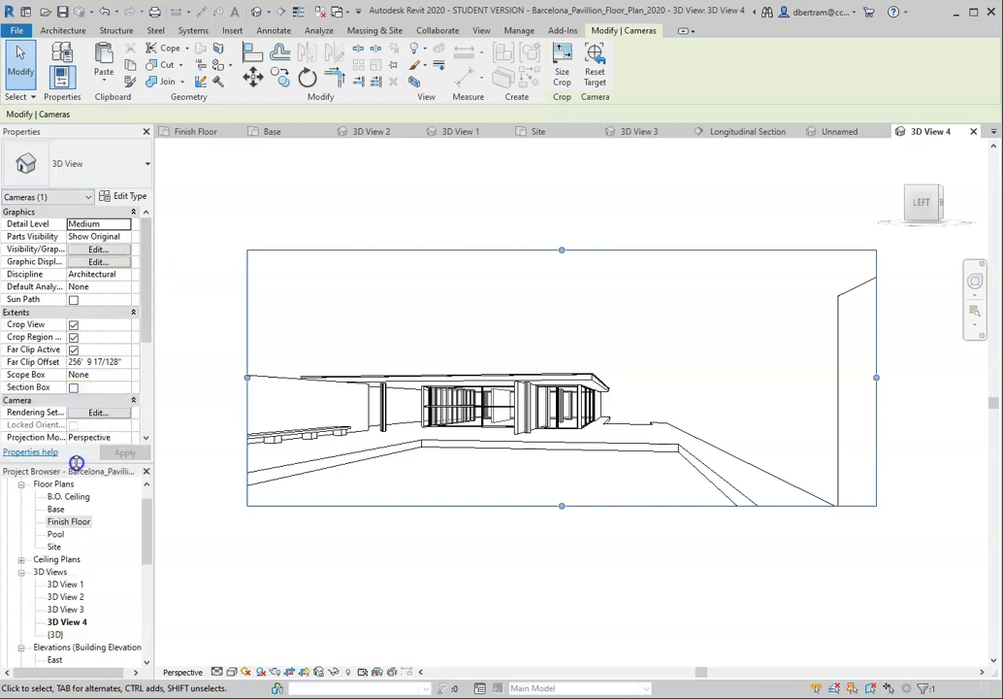
{"action": "scroll", "coordinate": [79, 287], "scroll_direction": "down", "scroll_amount": 3}
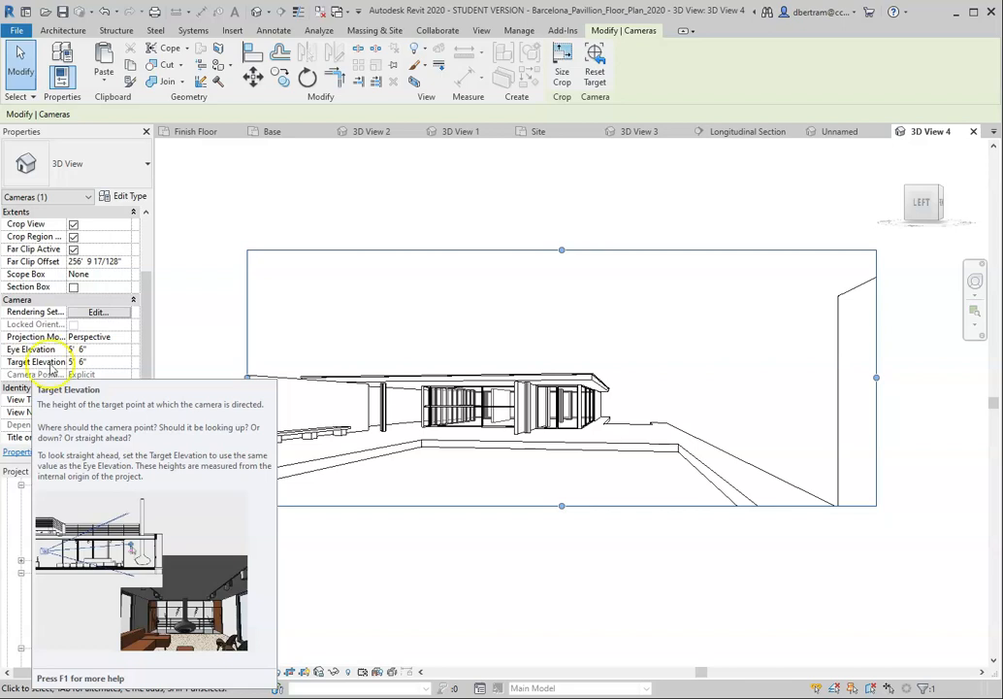
{"action": "left_click", "coordinate": [70, 361]}
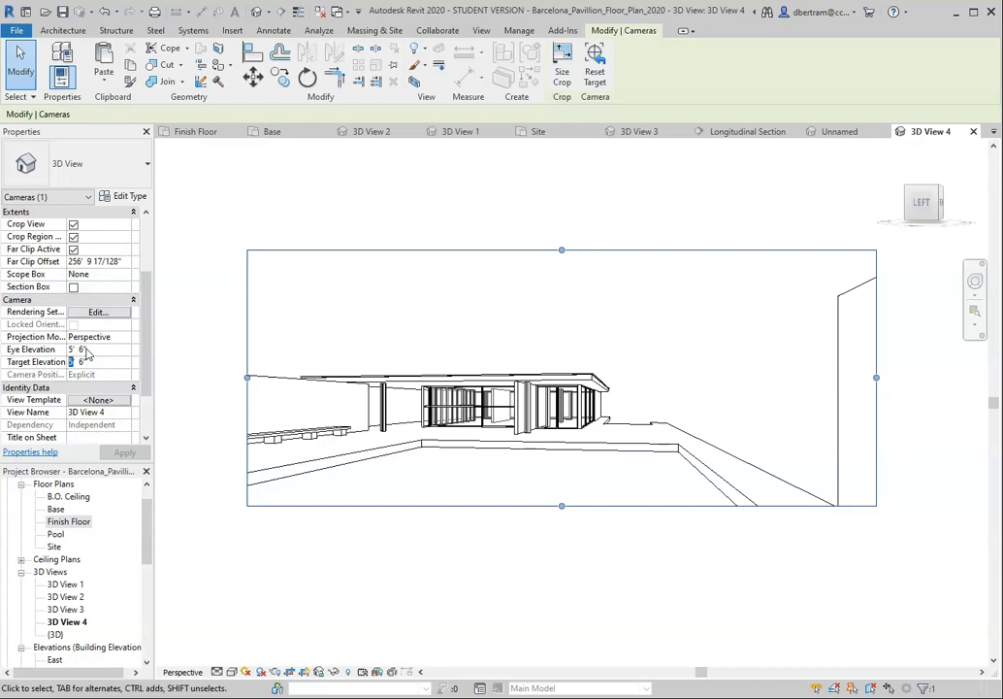
{"action": "left_click", "coordinate": [126, 453]}
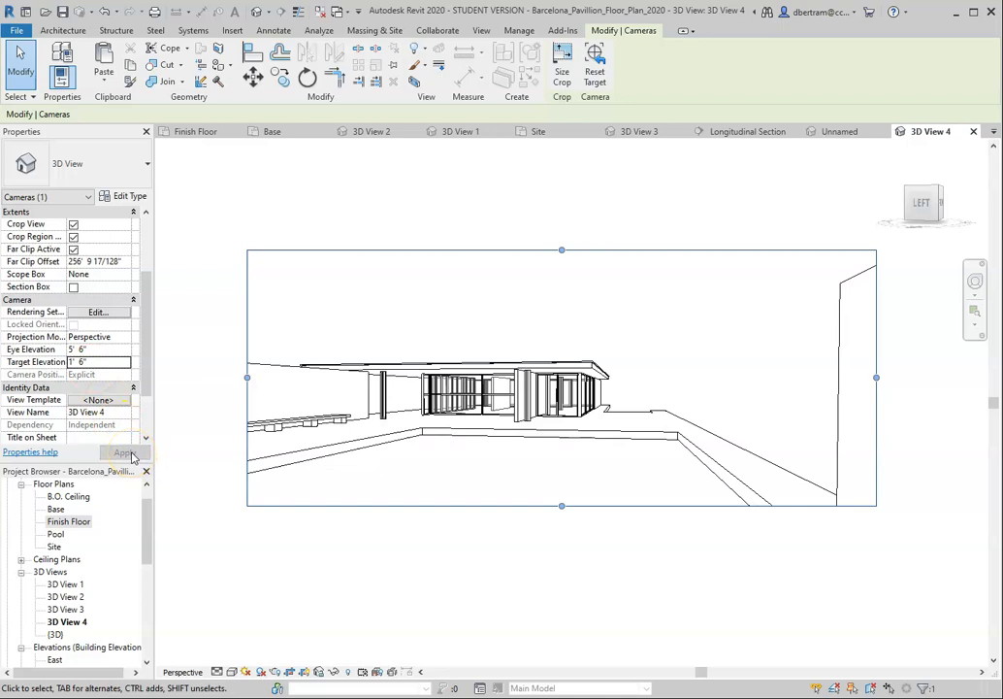
- Set the camera's Target Elevation to 5' 6", matching the Eye Elevation, and apply it
{"action": "left_click", "coordinate": [72, 361]}
{"action": "left_click_drag", "start_coordinate": [72, 361], "coordinate": [70, 362]}
{"action": "type", "text": "5"}
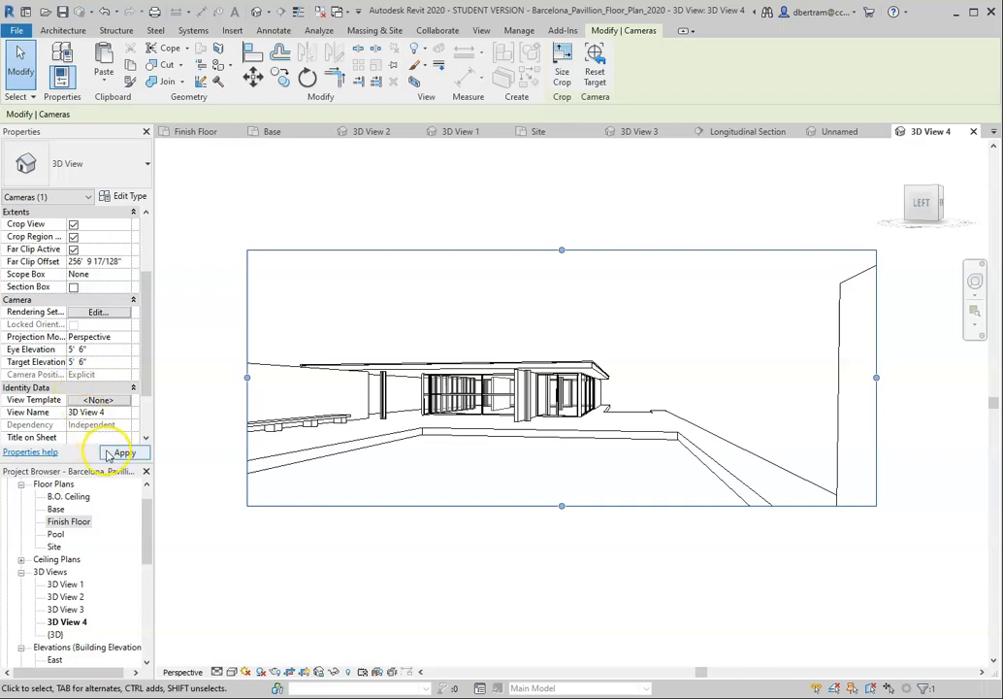
{"action": "left_click", "coordinate": [113, 454]}
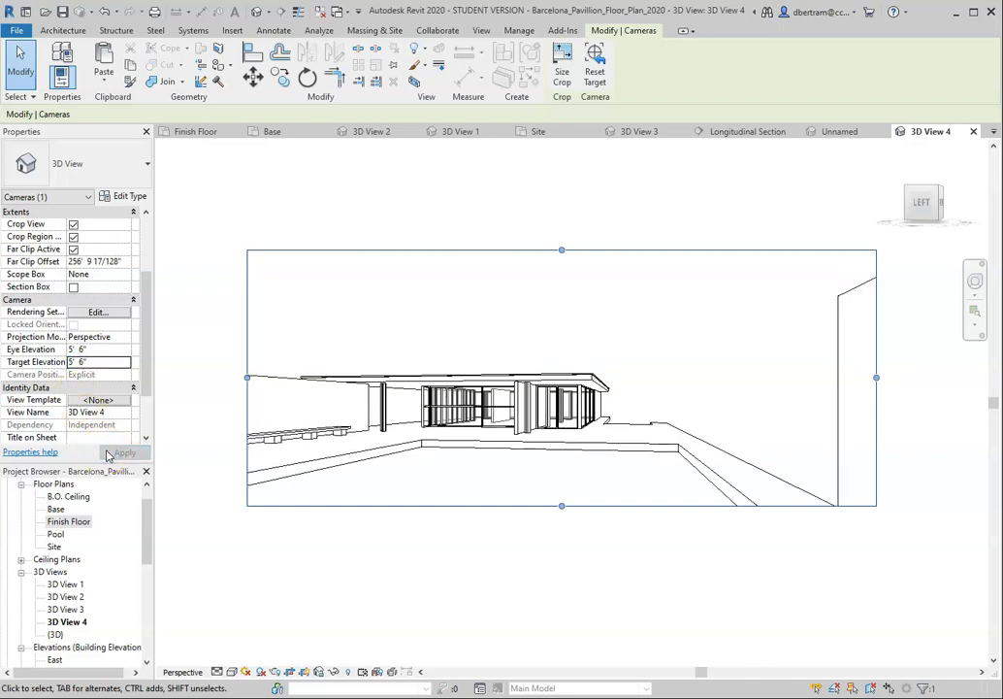
- Lower the Target Elevation of the 3D View 4 camera to 1' 6" again and apply the change
{"action": "left_click", "coordinate": [74, 361]}
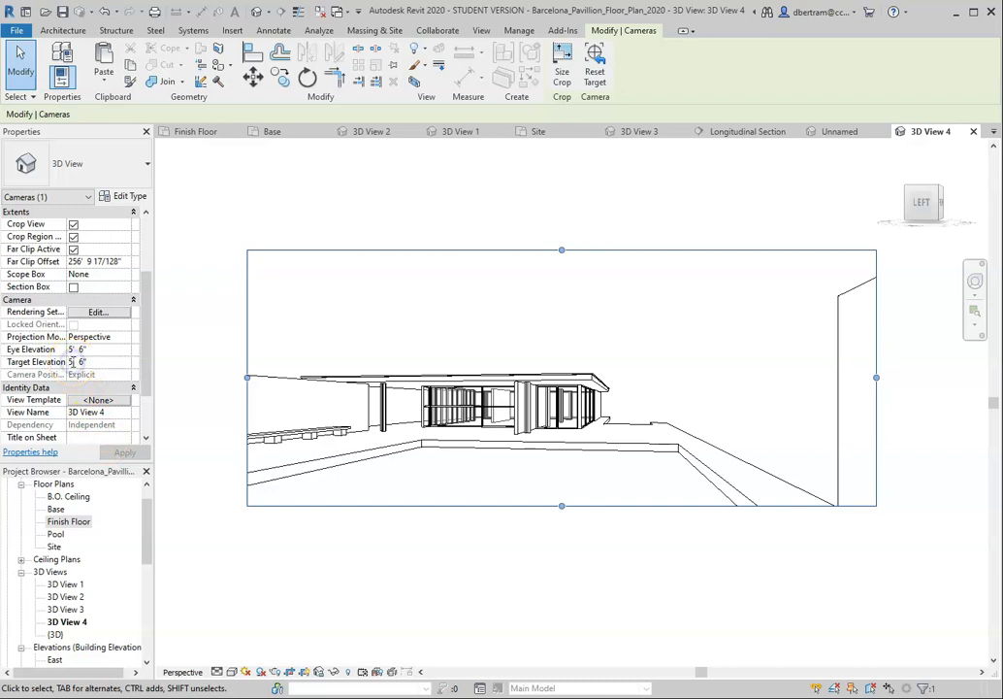
{"action": "double_click", "coordinate": [68, 361]}
{"action": "type", "text": "1"}
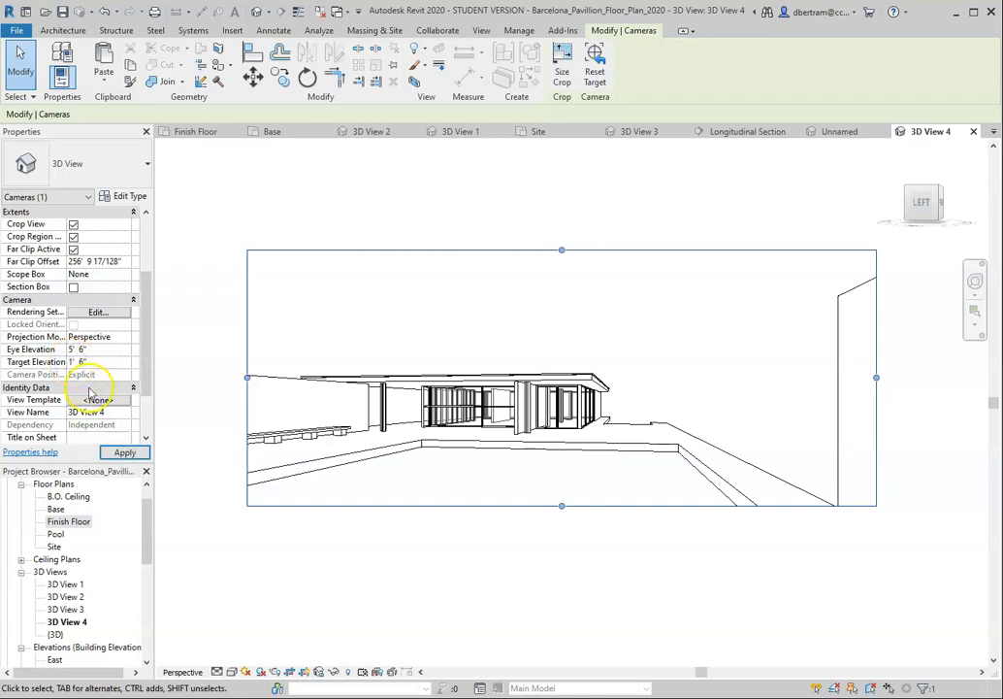
{"action": "left_click", "coordinate": [125, 454]}
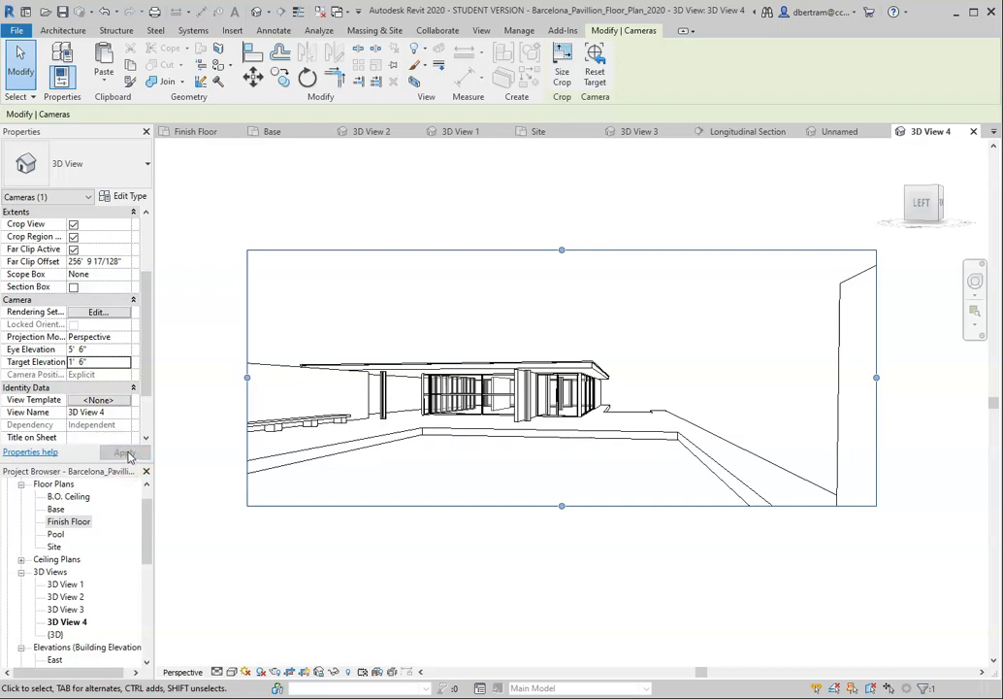
{"action": "left_click", "coordinate": [126, 454]}
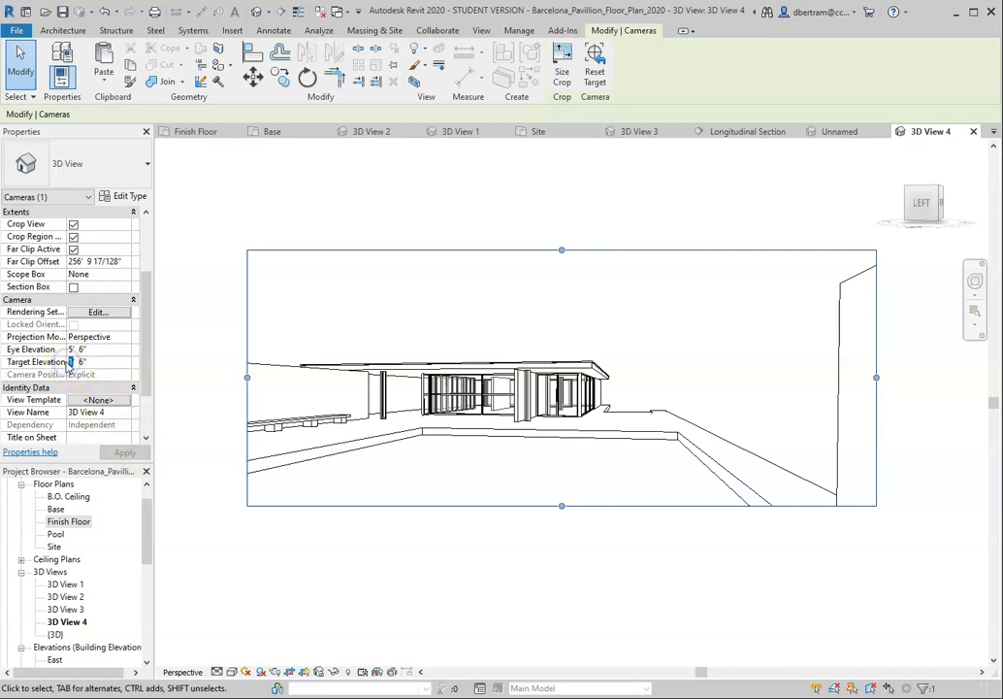
- Lower the 3D View 4 camera's Target Elevation to 0' 6" and further to -2' 6", applying each value
{"action": "left_click", "coordinate": [123, 453]}
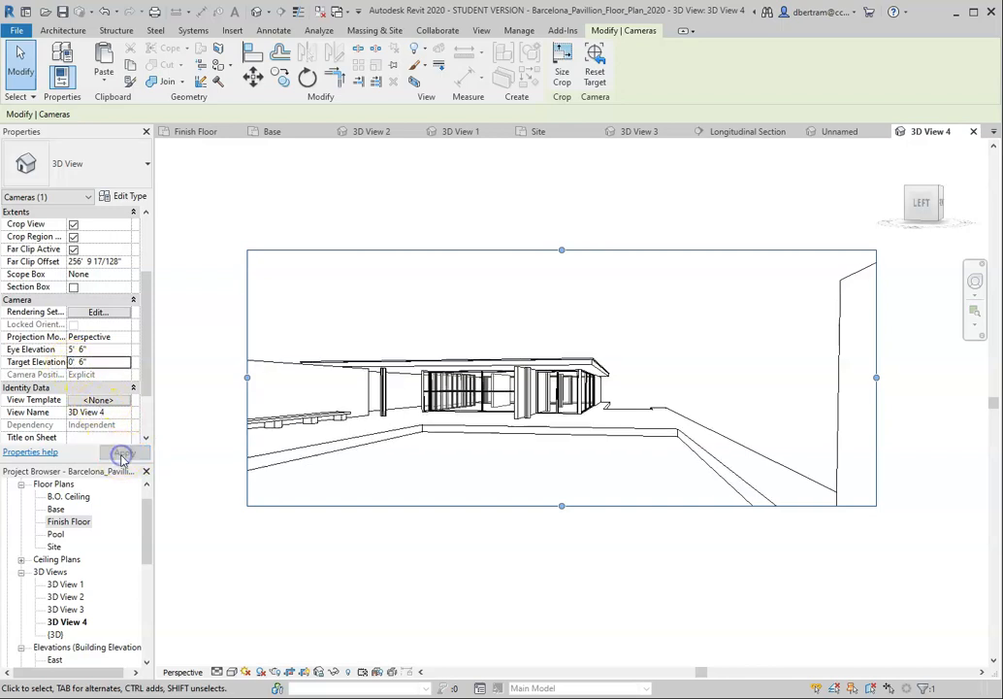
{"action": "left_click", "coordinate": [65, 361]}
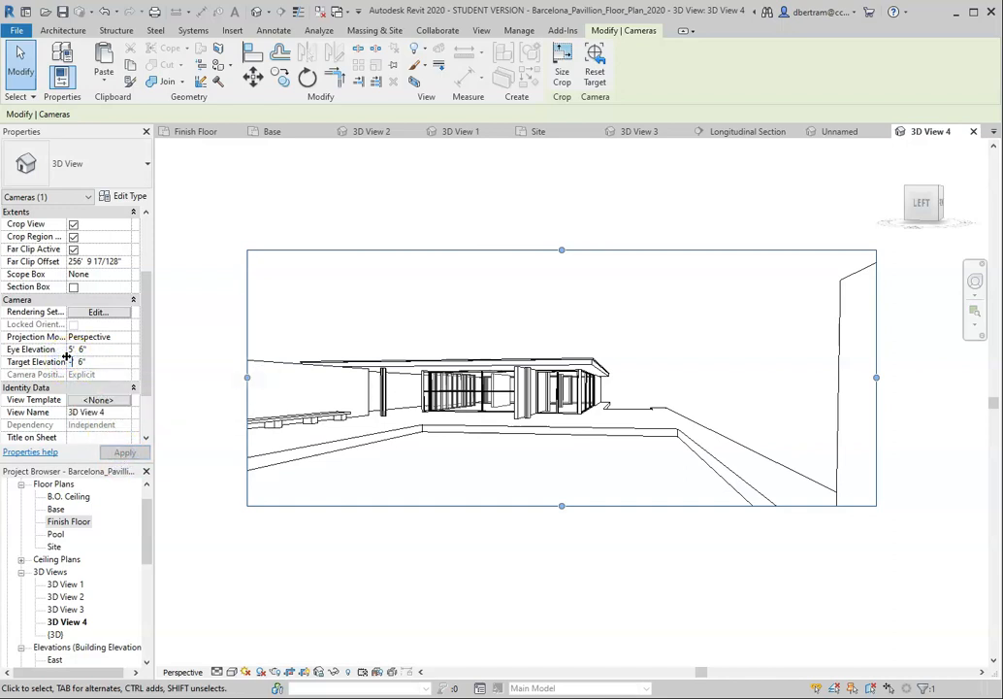
{"action": "type", "text": "-2"}
{"action": "left_click", "coordinate": [125, 453]}
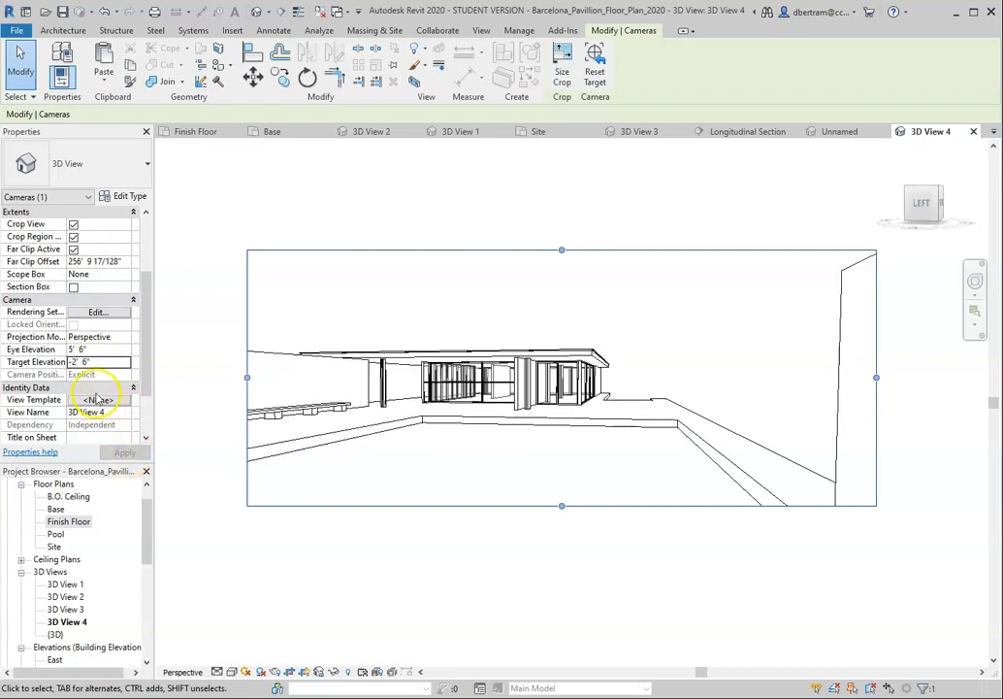
- Try an Eye Elevation of 1' 6" for the camera and return it to 5' 6"
{"action": "left_click", "coordinate": [71, 349]}
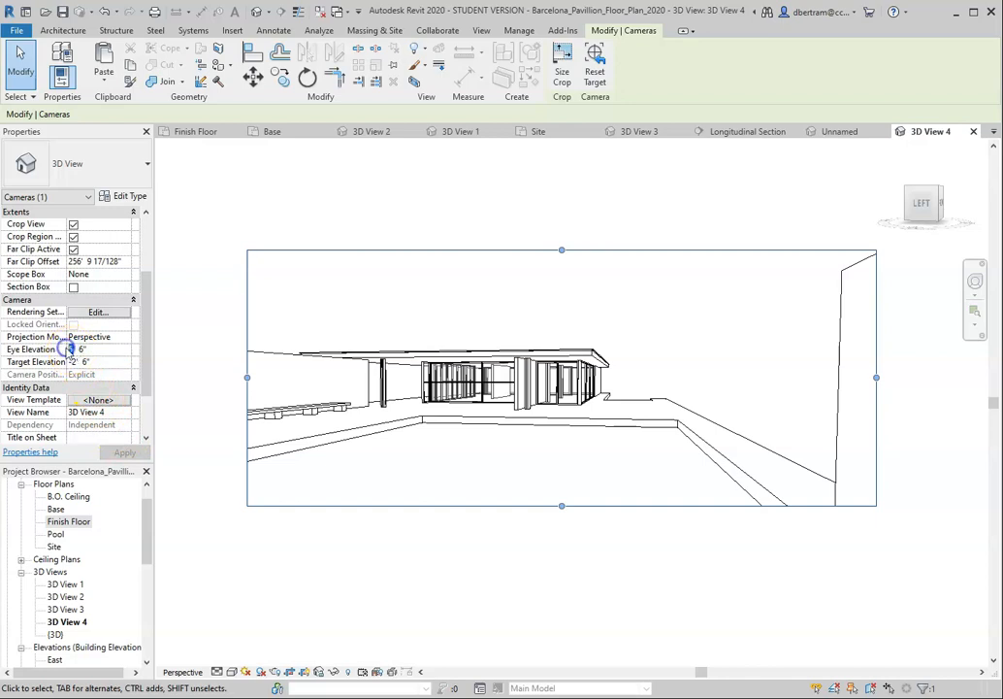
{"action": "type", "text": "1"}
{"action": "left_click", "coordinate": [118, 453]}
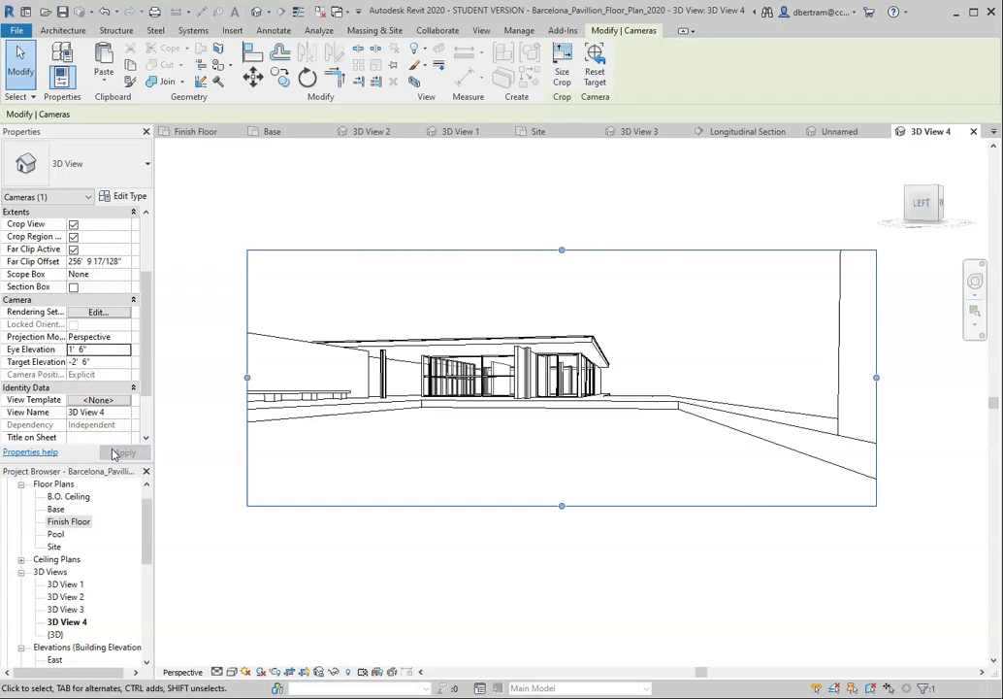
{"action": "left_click", "coordinate": [71, 350]}
{"action": "type", "text": "5"}
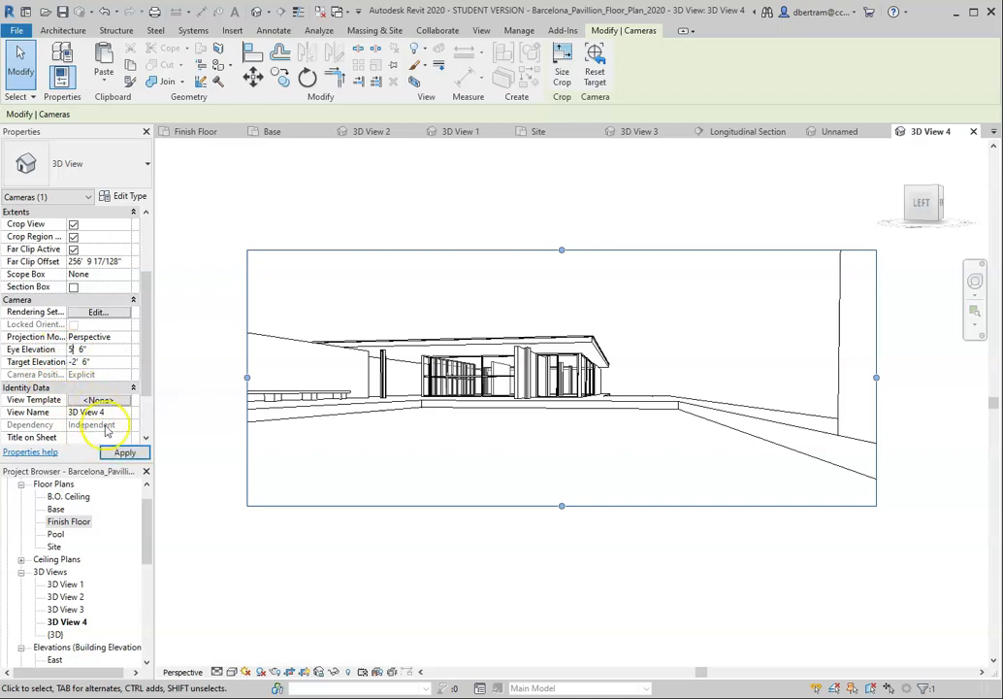
{"action": "left_click", "coordinate": [117, 453]}
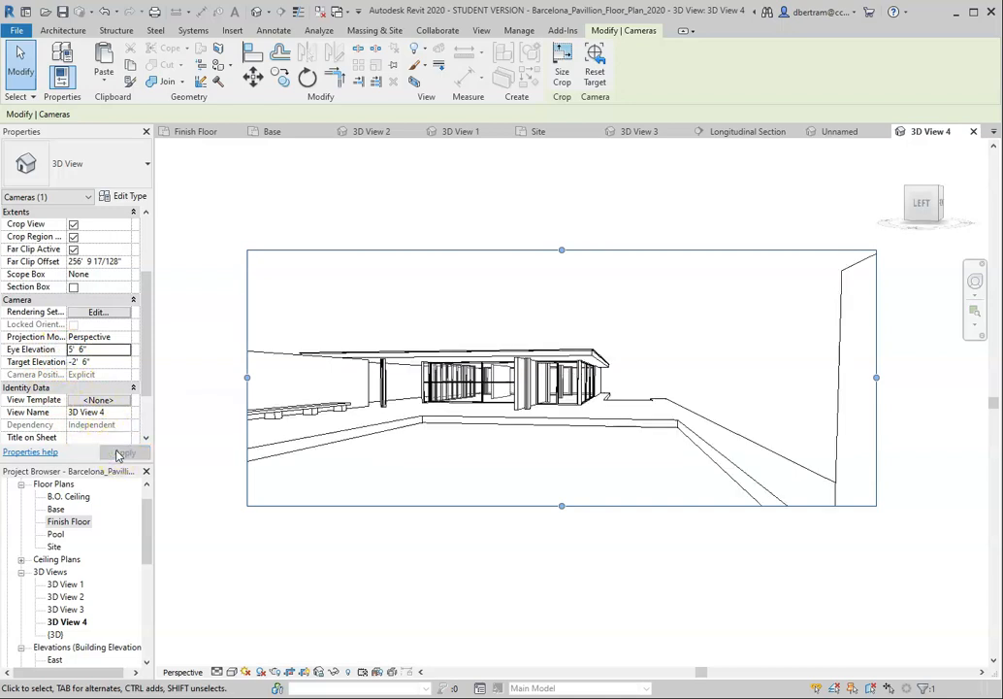
- Try raising the camera's Eye Elevation to 15' 6" and apply it
{"action": "left_click", "coordinate": [69, 350]}
{"action": "type", "text": "1"}
{"action": "left_click", "coordinate": [123, 452]}
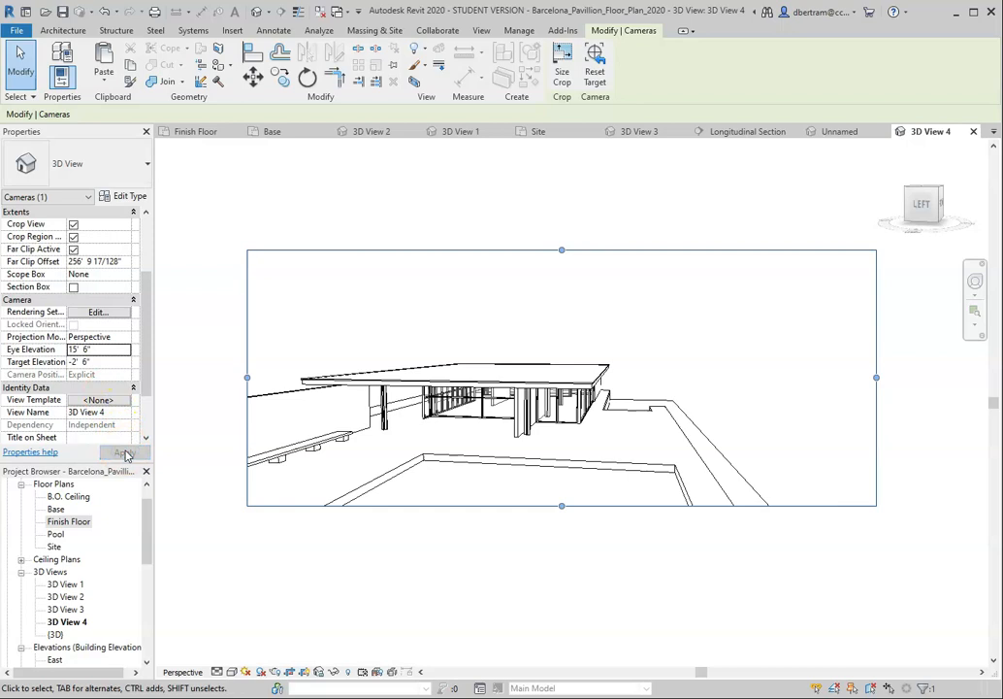
- Set the camera's Eye Elevation to 3' 6", apply it and deselect the crop region
{"action": "double_click", "coordinate": [70, 349]}
{"action": "type", "text": "3"}
{"action": "left_click", "coordinate": [124, 452]}
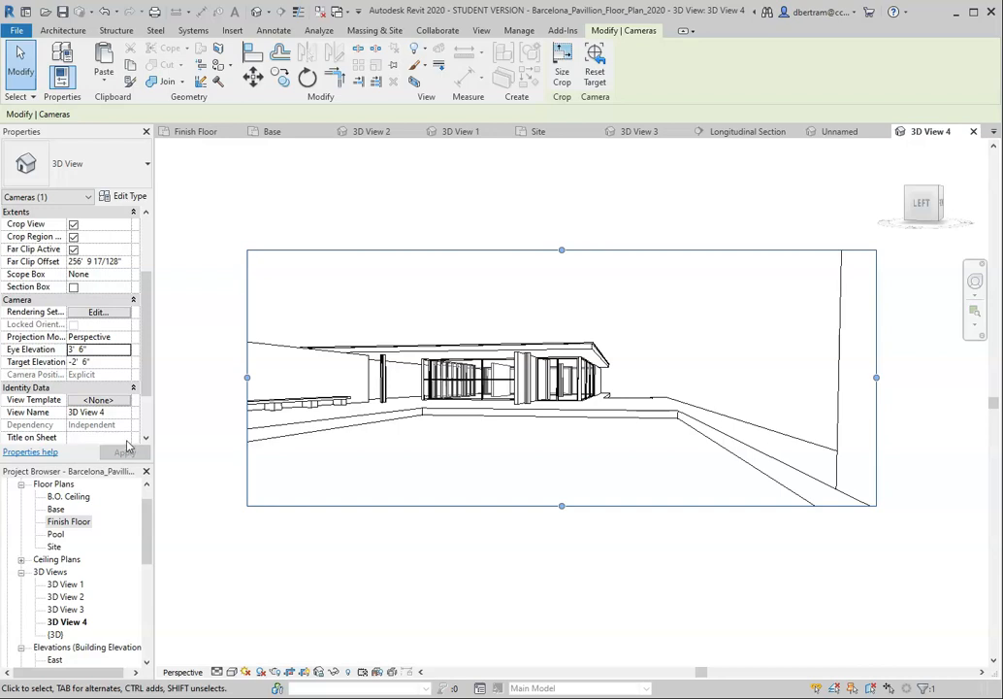
{"action": "left_click", "coordinate": [281, 571]}
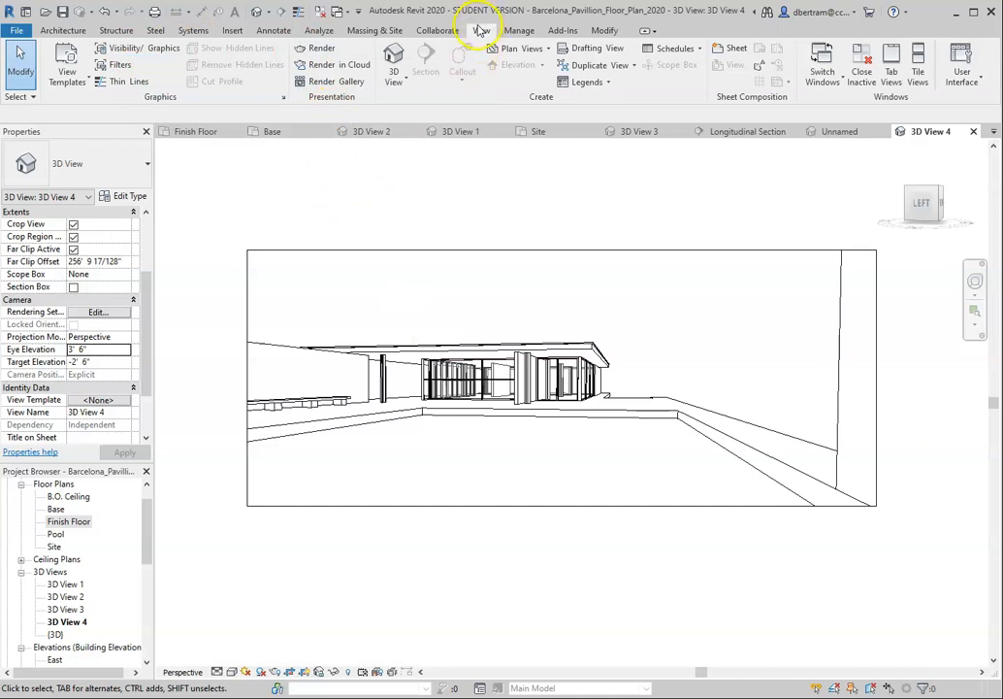
- Start a cloud rendering of 3D View 4 with Final render quality and Extra Large (9 Mega Pixel) image size
{"action": "left_click", "coordinate": [326, 68]}
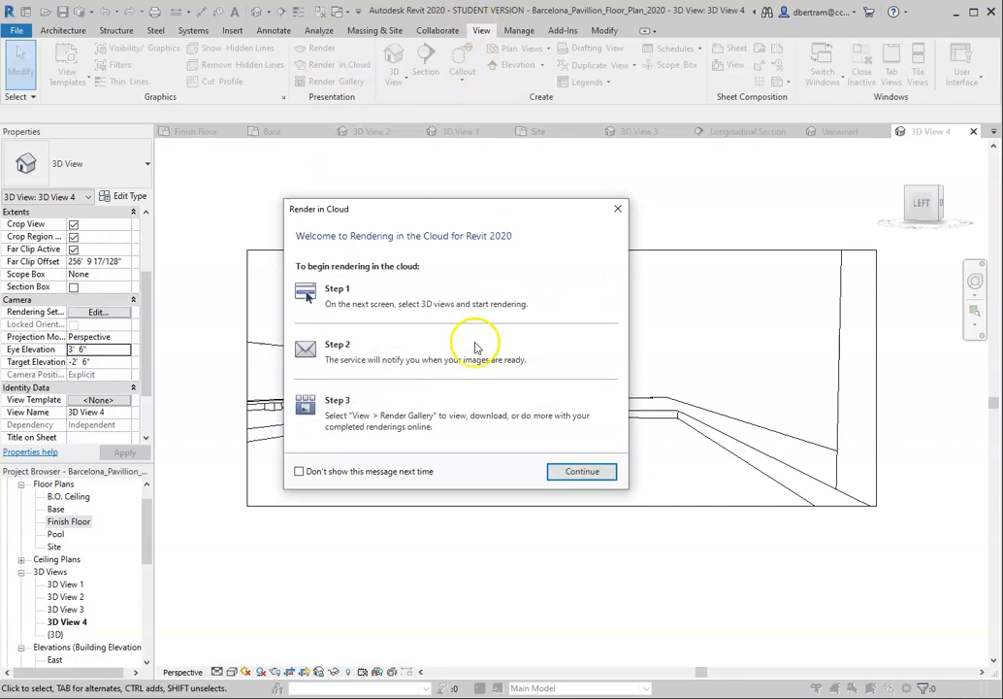
{"action": "left_click", "coordinate": [582, 472]}
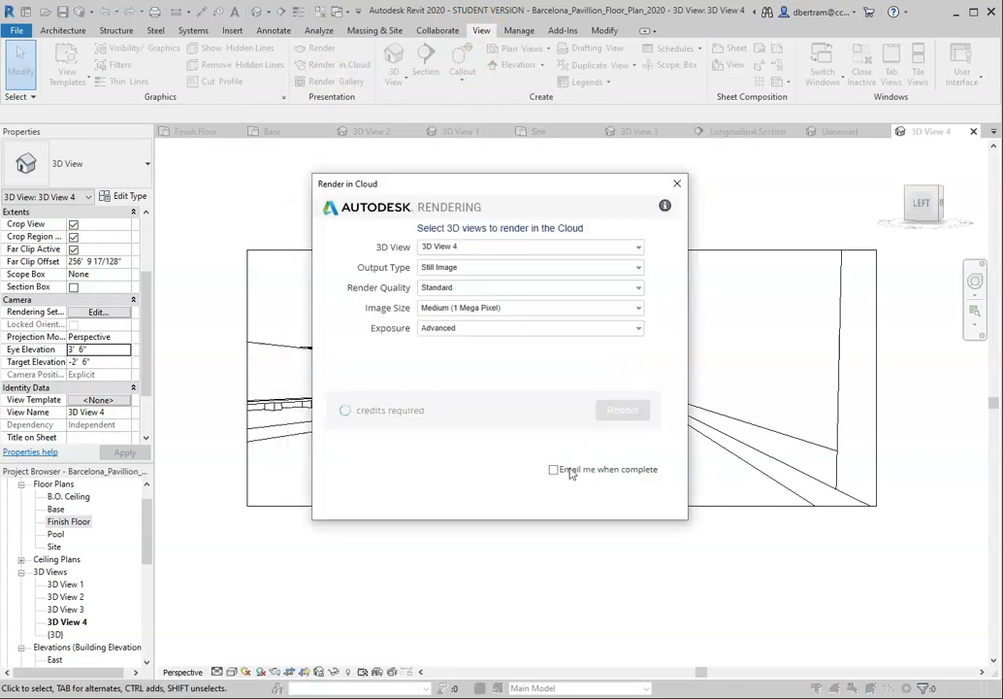
{"action": "left_click", "coordinate": [450, 288]}
{"action": "left_click", "coordinate": [441, 316]}
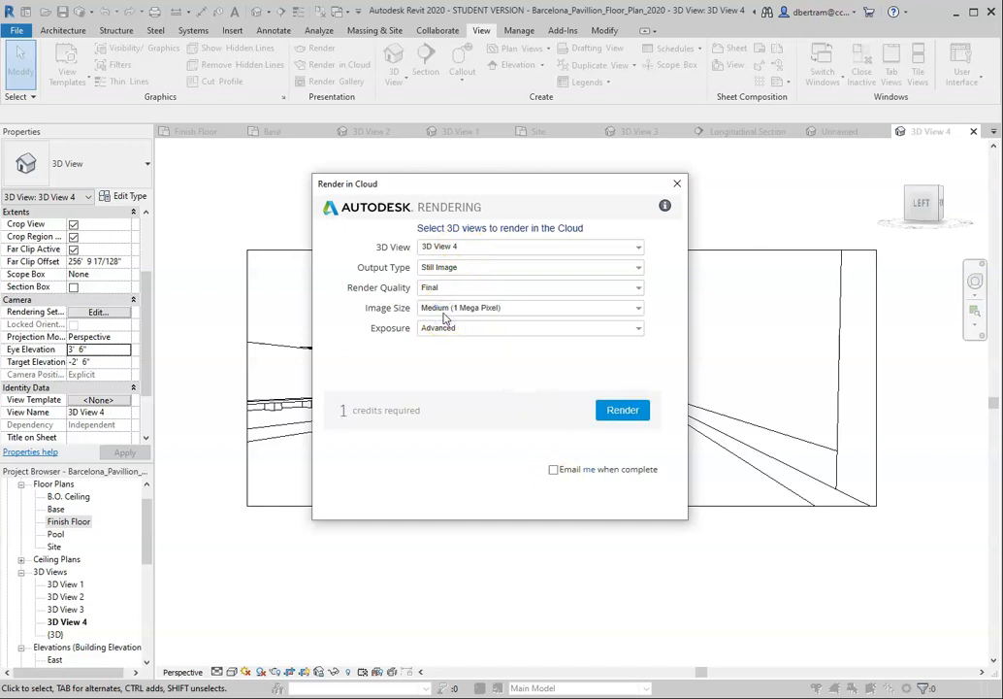
{"action": "left_click", "coordinate": [442, 308]}
{"action": "left_click", "coordinate": [444, 360]}
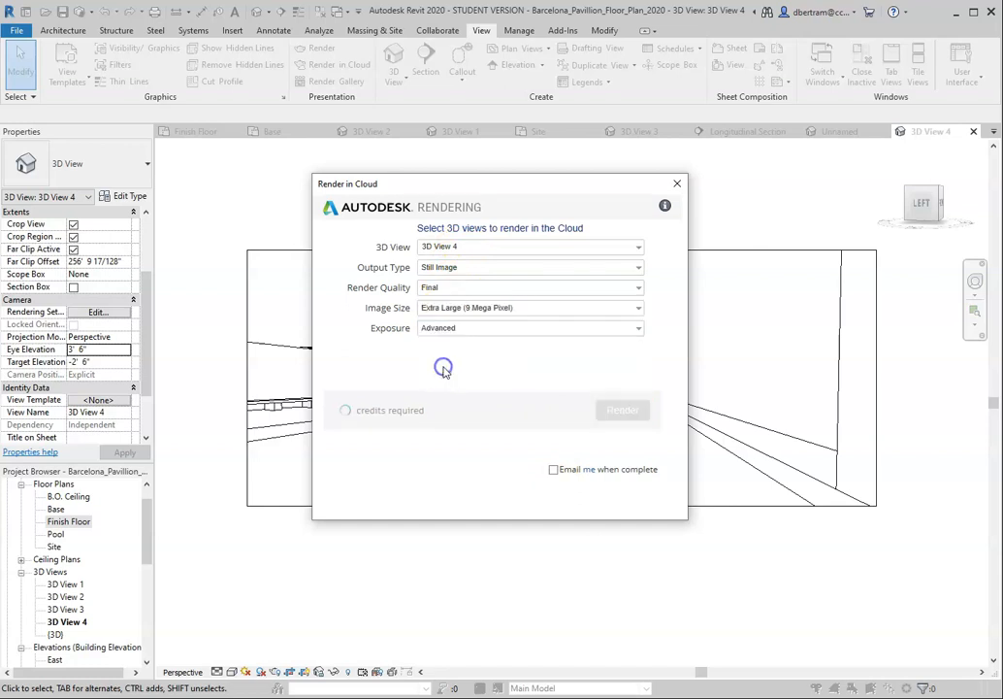
{"action": "left_click", "coordinate": [619, 410]}
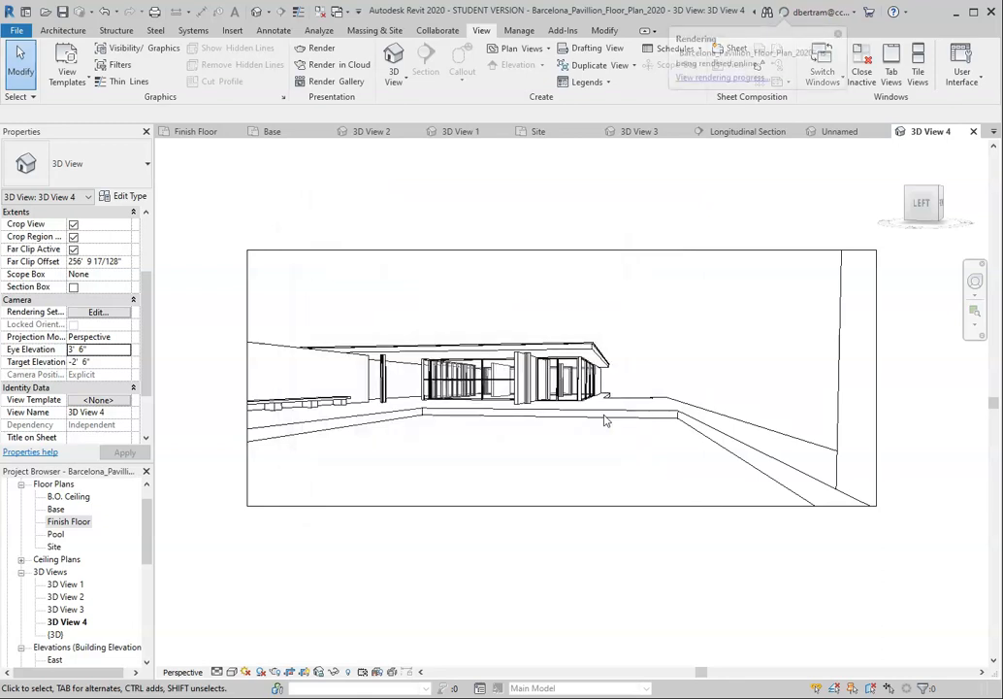
- Switch to the Autodesk My Renderings page in Chrome and view the pavilion and material test renderings with their download options
{"action": "mouse_move", "coordinate": [313, 685]}
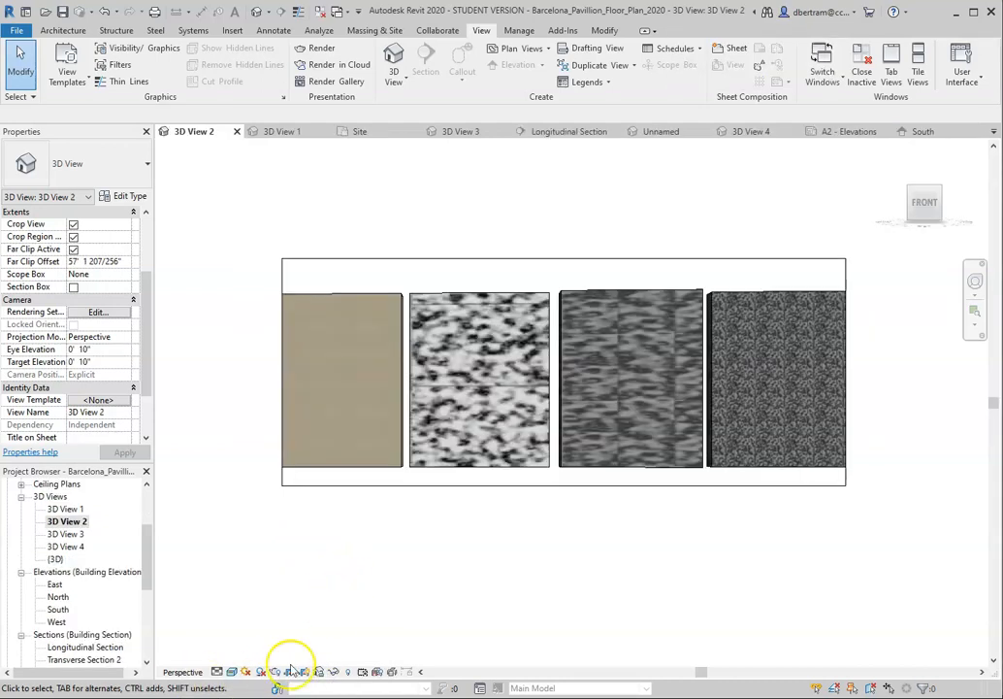
{"action": "mouse_move", "coordinate": [282, 694]}
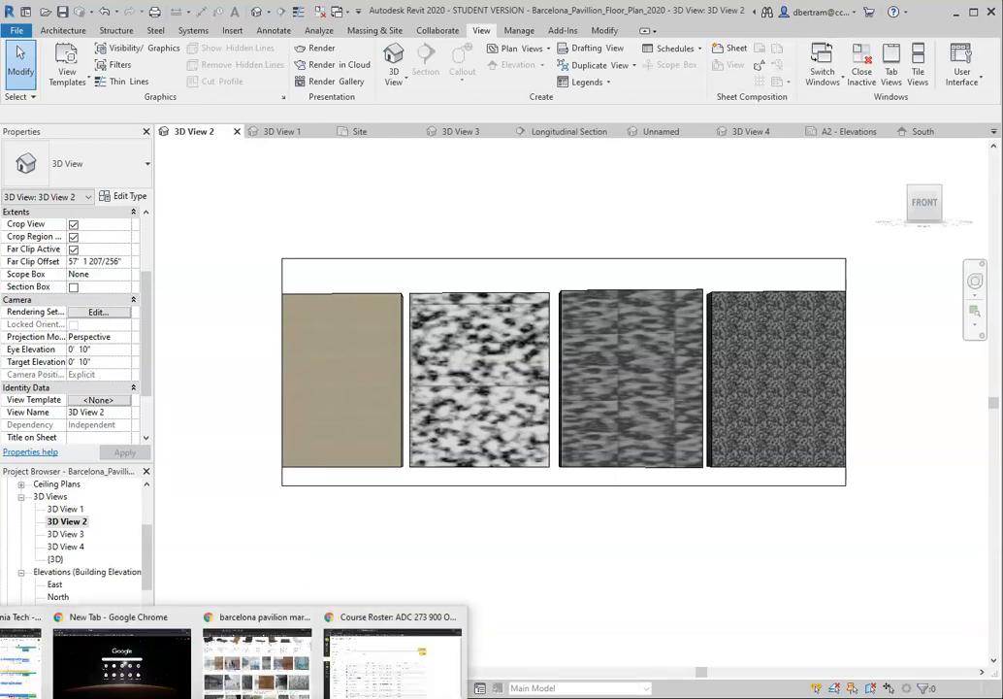
{"action": "left_click", "coordinate": [260, 662]}
{"action": "scroll", "coordinate": [443, 433], "scroll_direction": "up", "scroll_amount": 3}
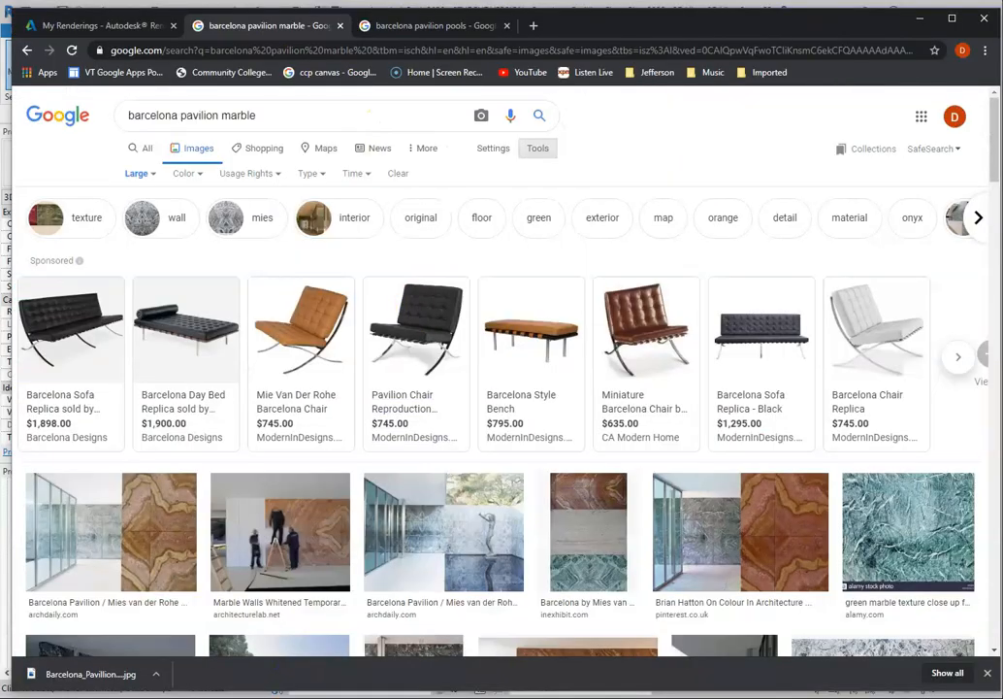
{"action": "left_click", "coordinate": [91, 25]}
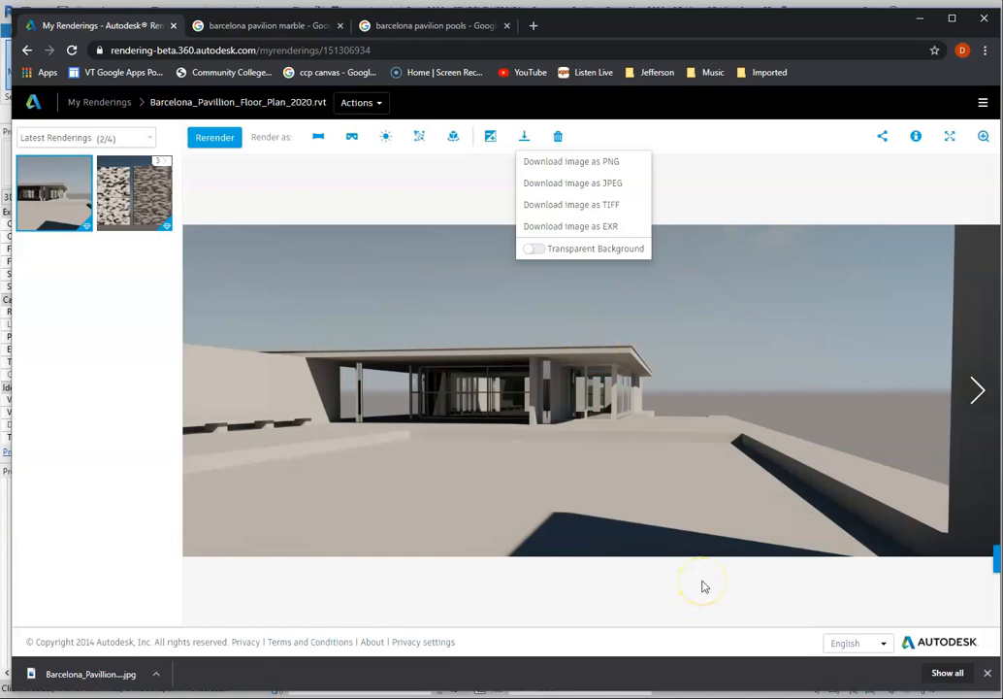
{"action": "left_click", "coordinate": [164, 202]}
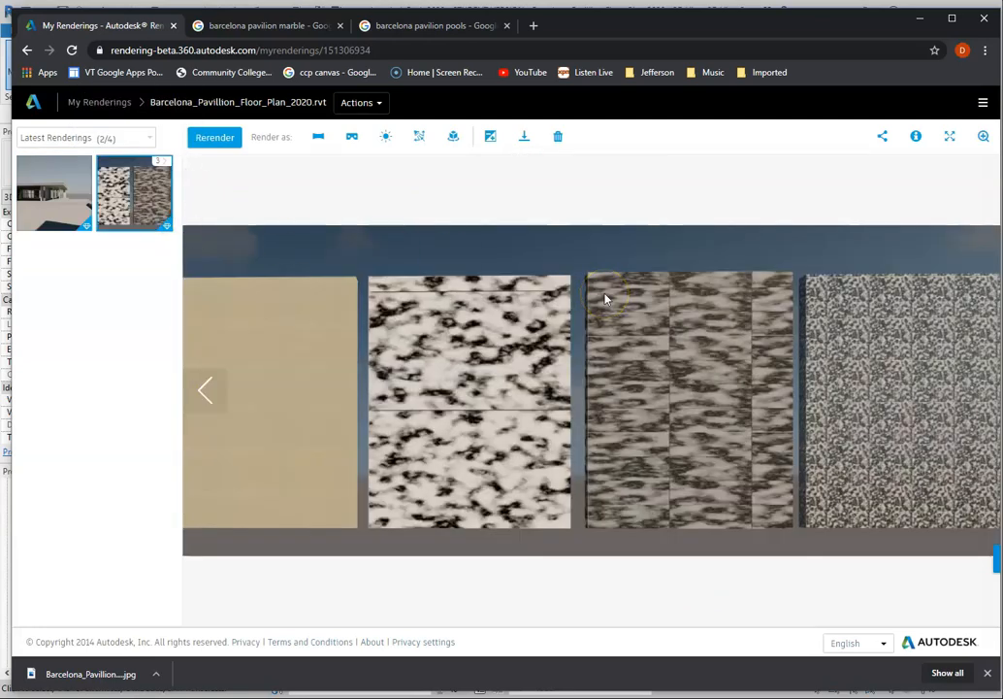
{"action": "left_click", "coordinate": [527, 140]}
{"action": "left_click", "coordinate": [66, 197]}
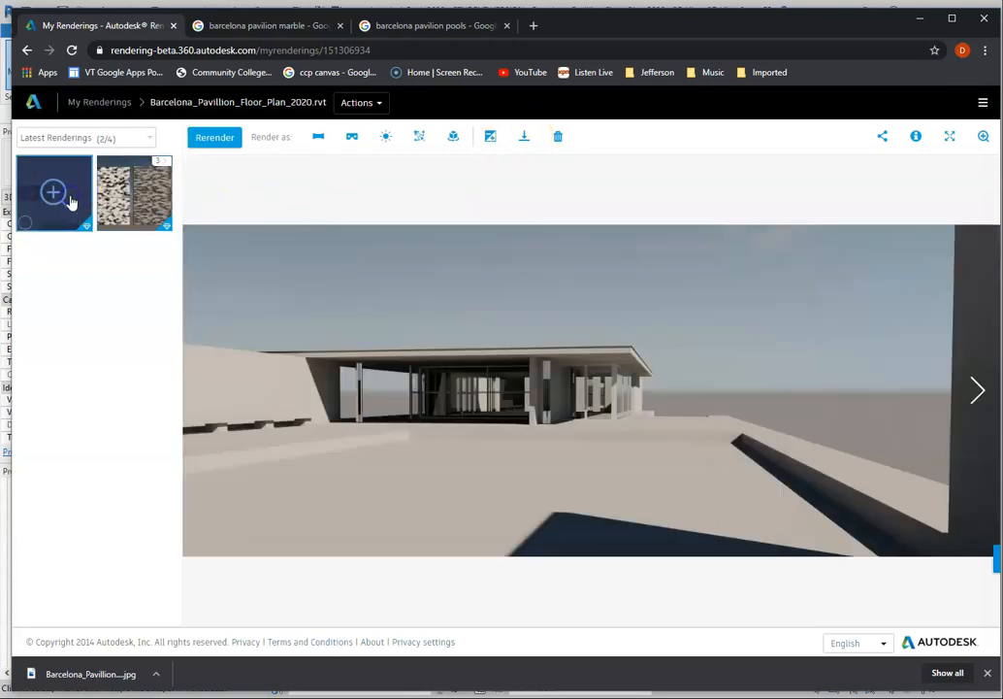
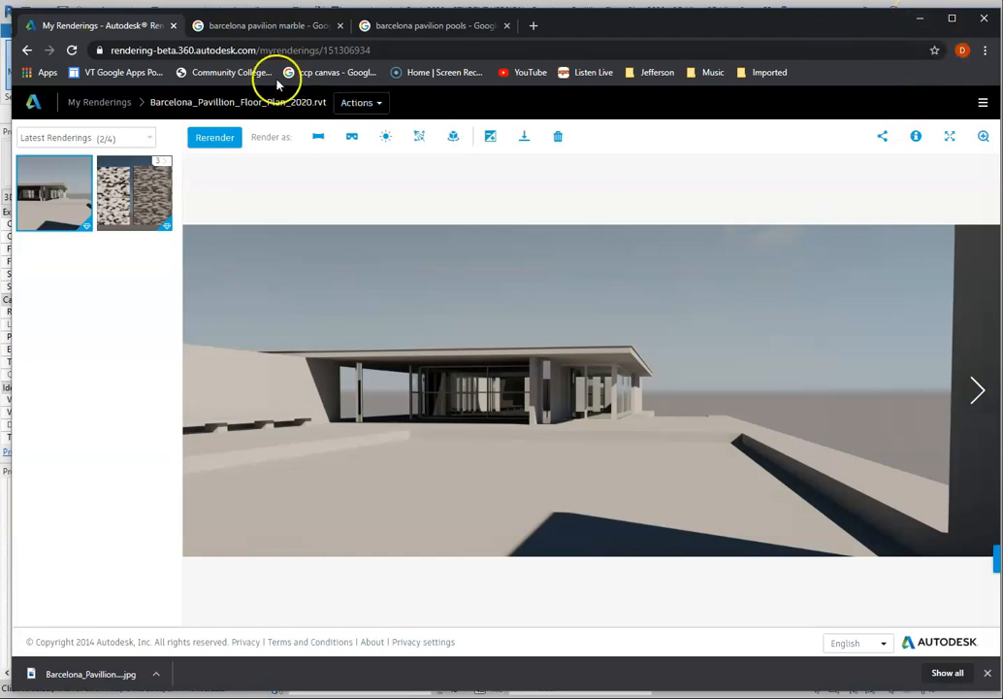
- Switch to Photoshop and set the resolution of Material_Test_Final_XLarge.jpg to 220 pixels/inch without resampling
{"action": "left_click", "coordinate": [918, 19]}
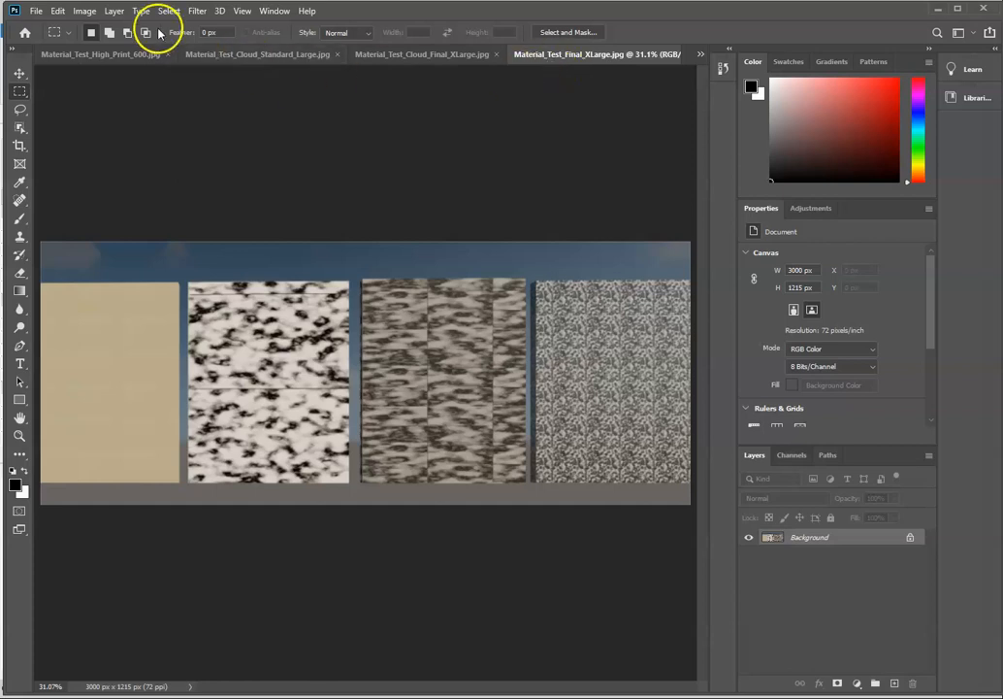
{"action": "left_click", "coordinate": [76, 11]}
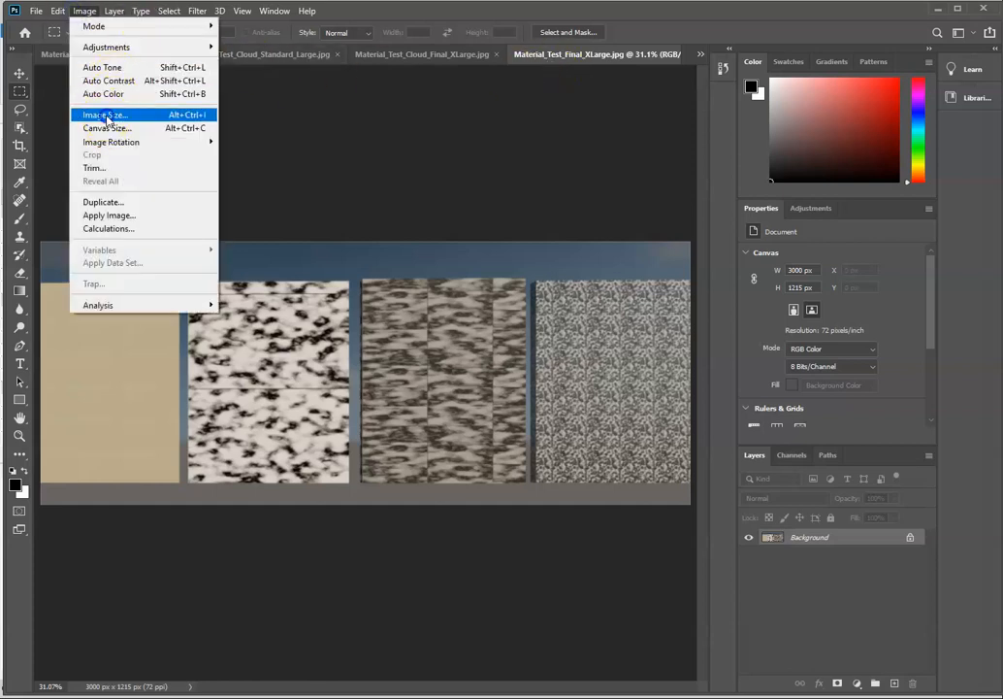
{"action": "left_click", "coordinate": [92, 113]}
{"action": "double_click", "coordinate": [542, 256]}
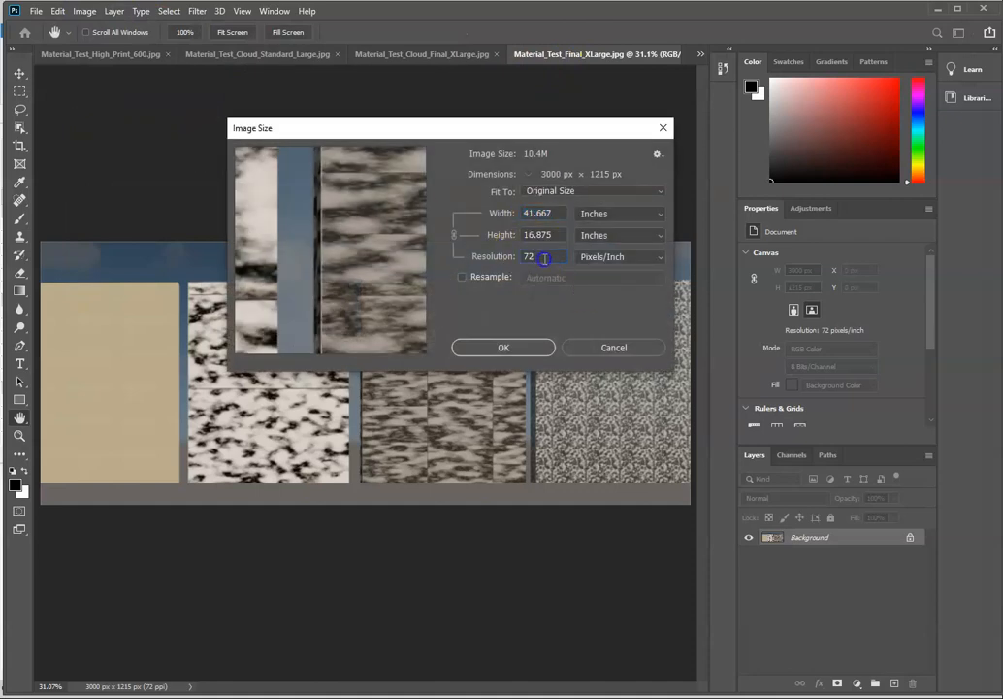
{"action": "type", "text": "20"}
{"action": "left_click", "coordinate": [521, 349]}
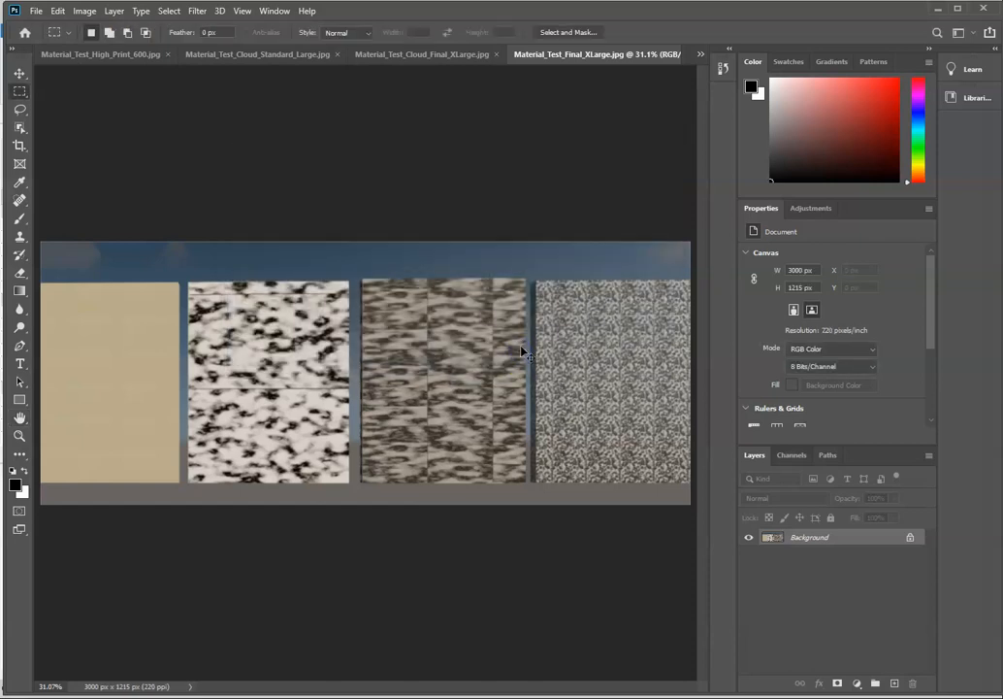
- Examine the stone panel textures of Material_Test_Final_XLarge.jpg at magnifications from 25% up to 300%
{"action": "key", "text": "ctrl+minus"}
{"action": "key", "text": "ctrl+plus"}
{"action": "key", "text": "ctrl+plus"}
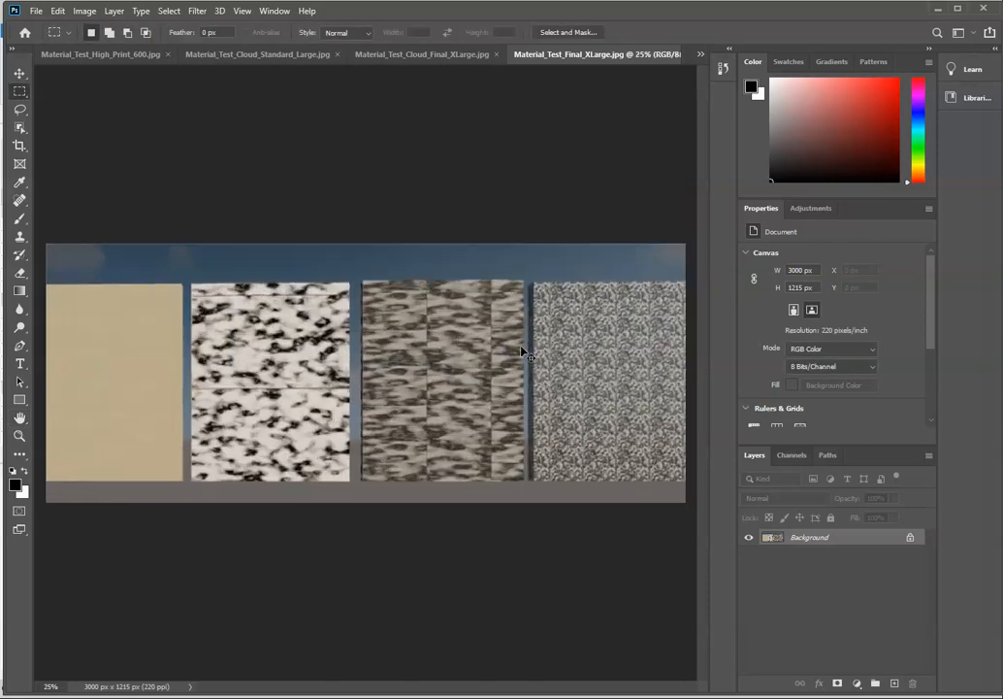
{"action": "left_click_drag", "start_coordinate": [471, 686], "coordinate": [394, 690]}
{"action": "key", "text": "ctrl+plus"}
{"action": "key", "text": "ctrl+plus"}
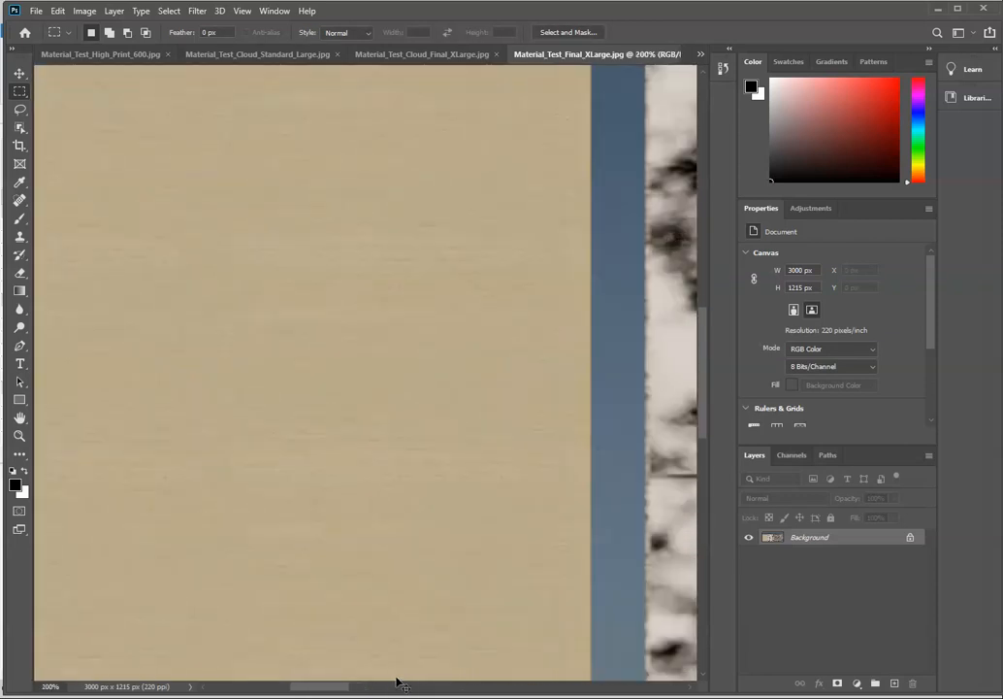
{"action": "key", "text": "ctrl+plus"}
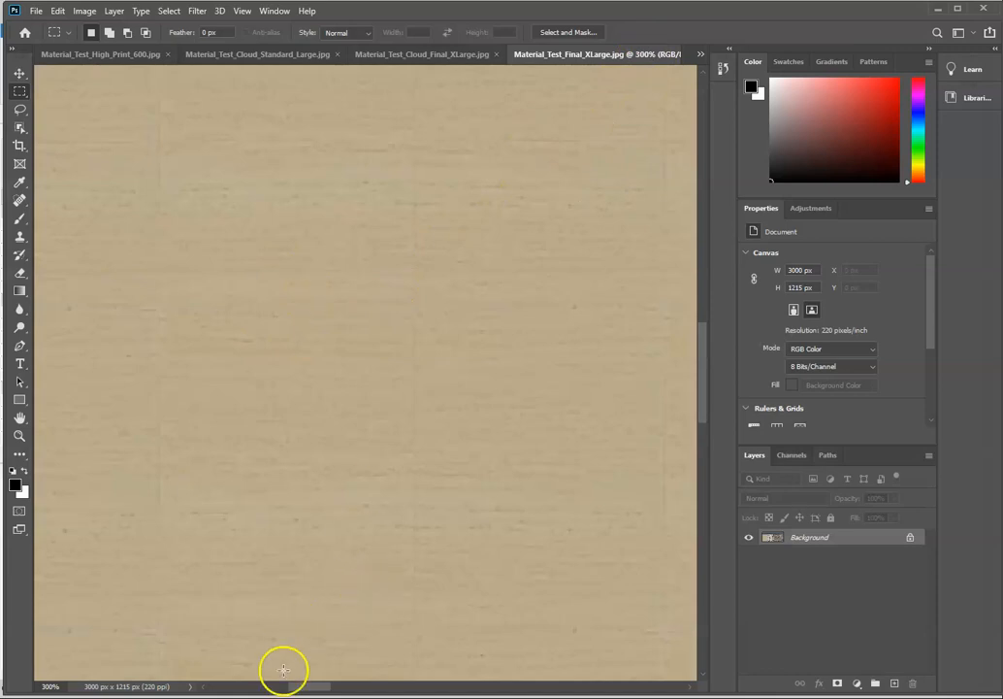
{"action": "key", "text": "ctrl+minus"}
{"action": "key", "text": "ctrl+minus"}
{"action": "left_click_drag", "start_coordinate": [299, 687], "coordinate": [438, 687]}
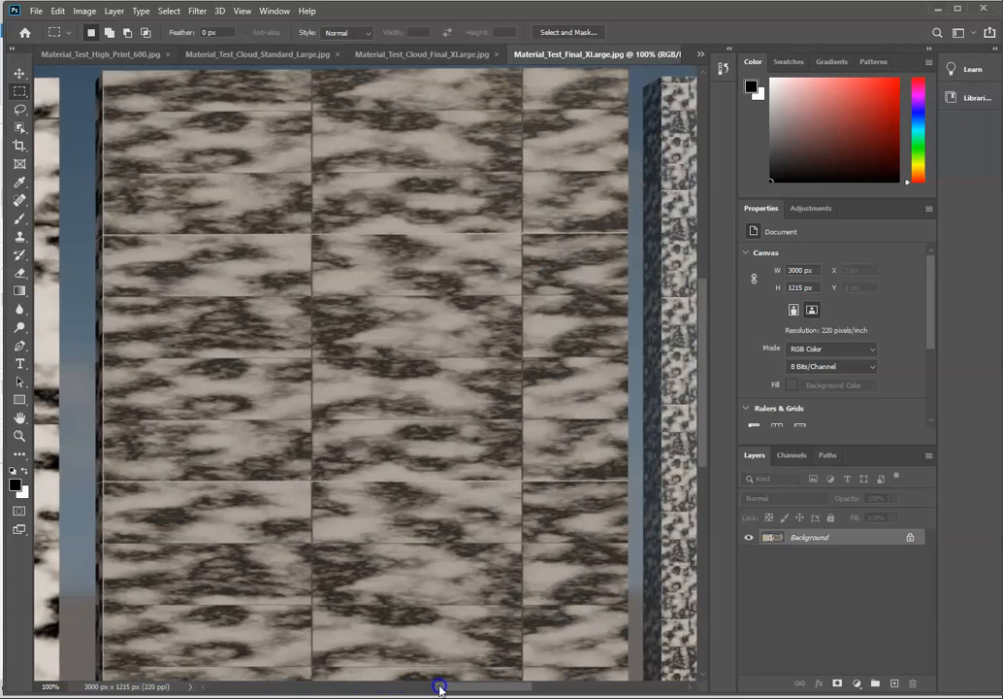
{"action": "key", "text": "ctrl+minus"}
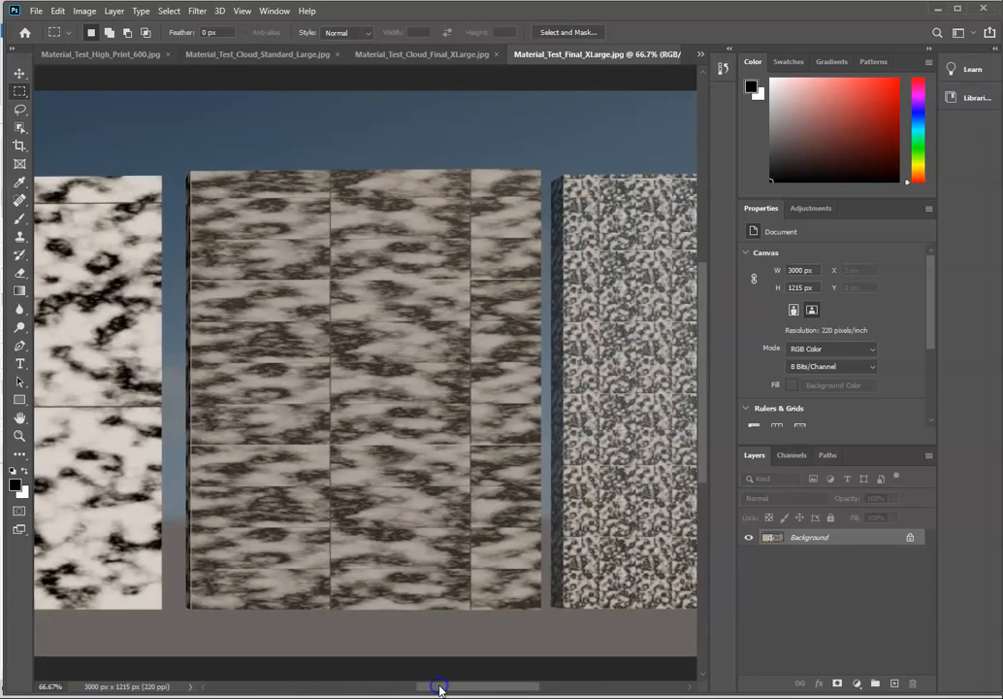
{"action": "key", "text": "ctrl+minus"}
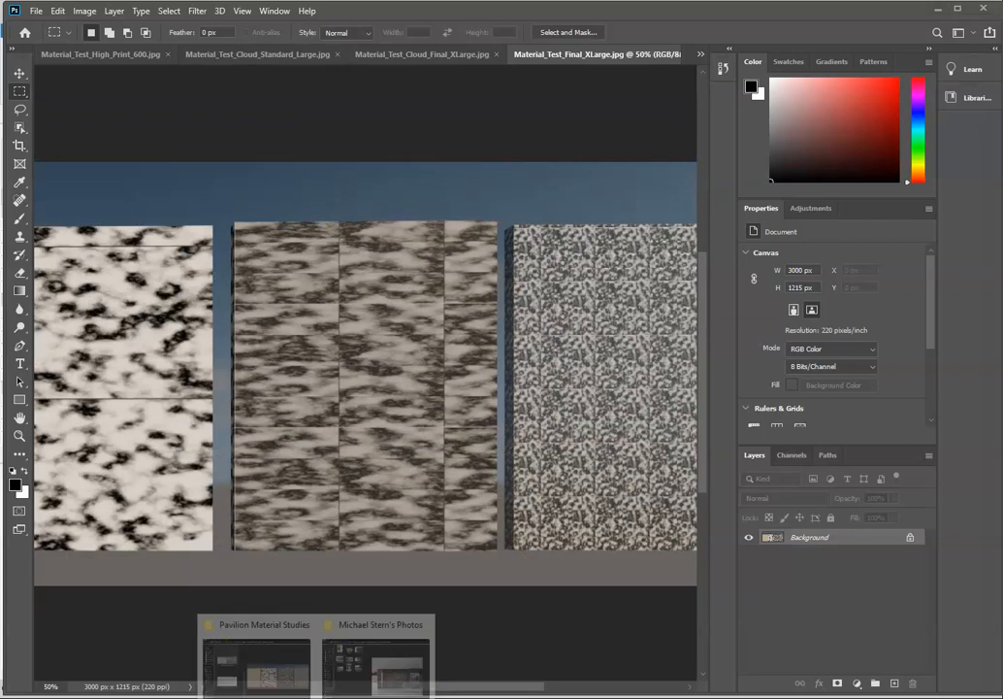
- Set the resolution of the reference photo P3091181.jpg to 220 pixels/inch without resampling
{"action": "left_click", "coordinate": [699, 54]}
{"action": "left_click", "coordinate": [747, 136]}
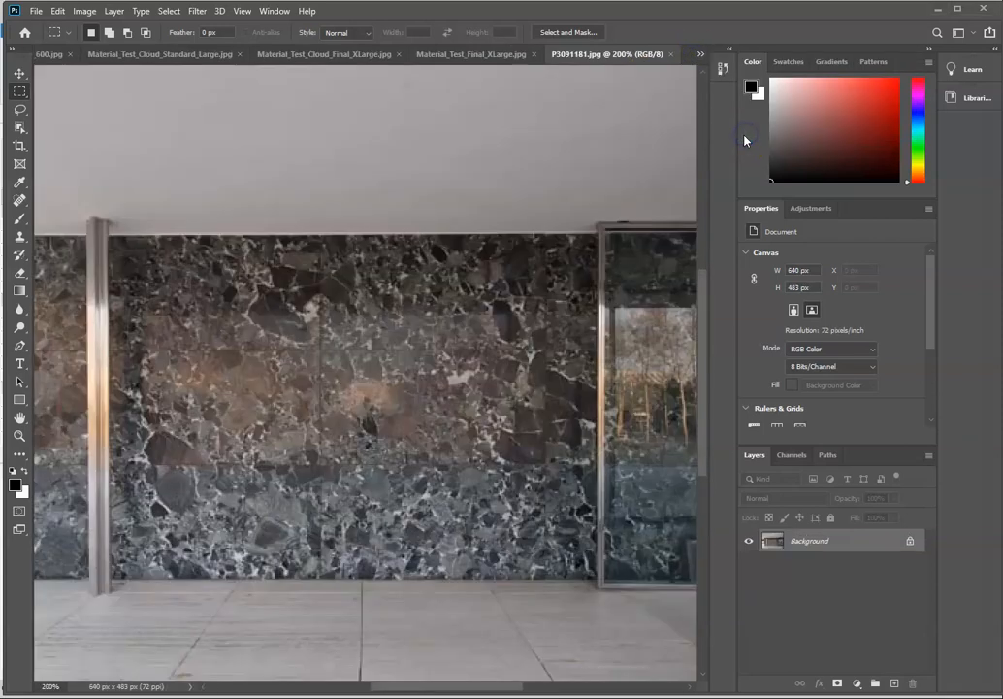
{"action": "scroll", "coordinate": [421, 288], "scroll_direction": "down", "scroll_amount": 3, "text": "alt"}
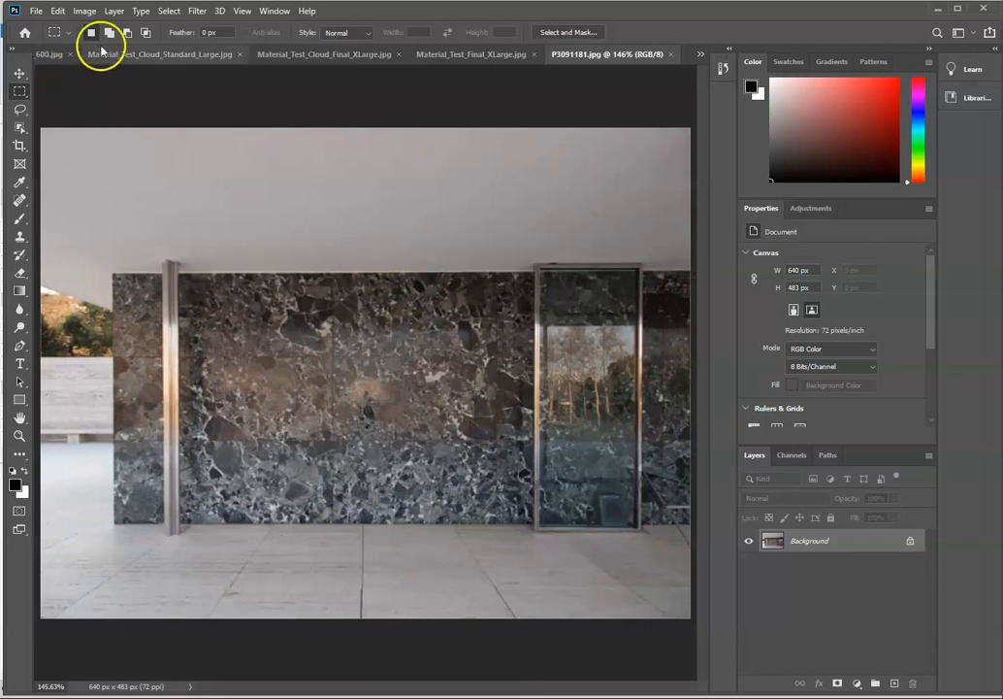
{"action": "left_click", "coordinate": [84, 11]}
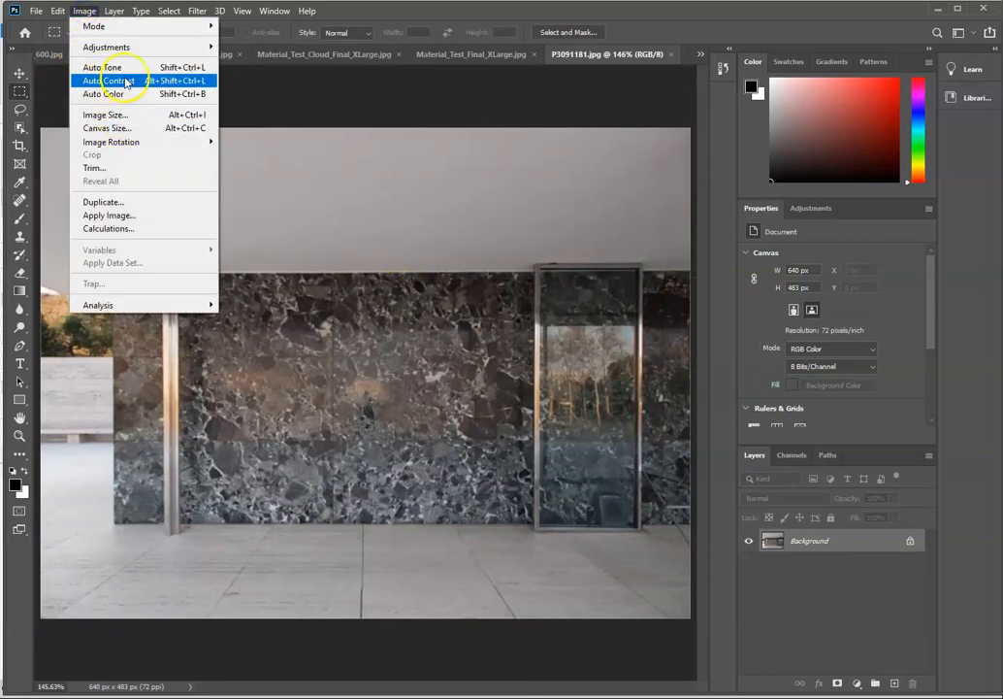
{"action": "left_click", "coordinate": [114, 115]}
{"action": "left_click_drag", "start_coordinate": [540, 257], "coordinate": [470, 265]}
{"action": "type", "text": "220"}
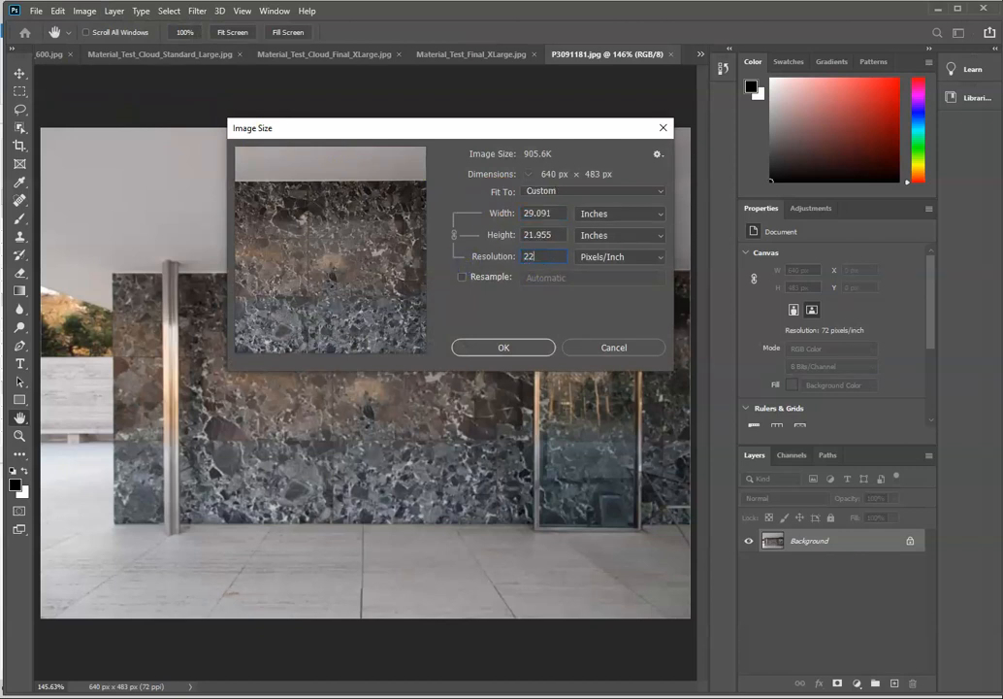
{"action": "left_click", "coordinate": [520, 347]}
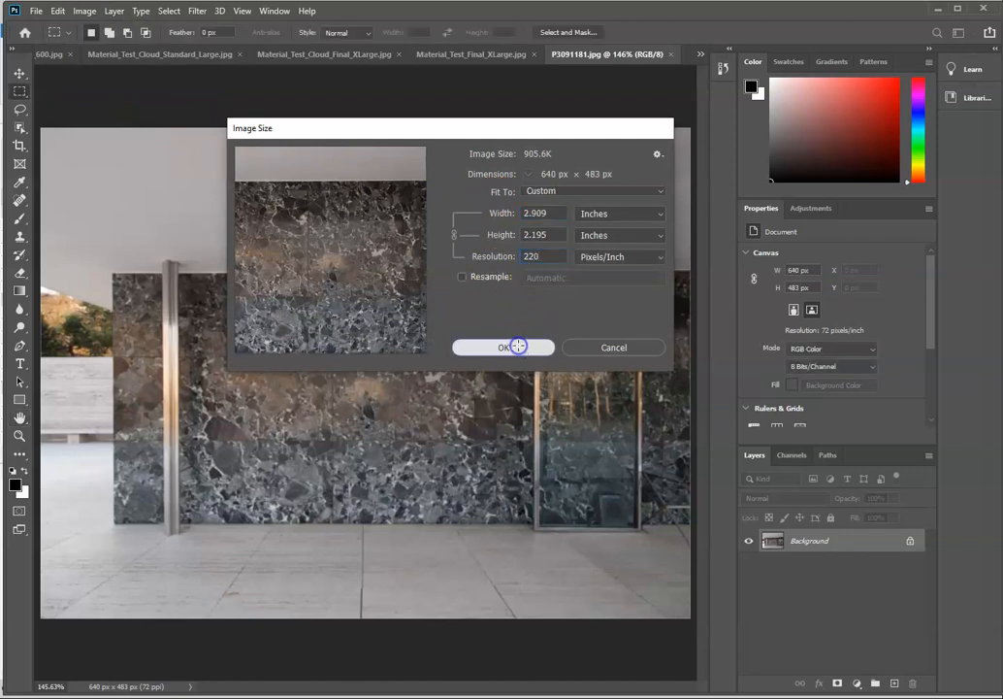
- Examine the stone wall in P3091181.jpg at 200% and 300% and compare it with Material_Test_Final_XLarge.jpg
{"action": "key", "text": "ctrl+plus"}
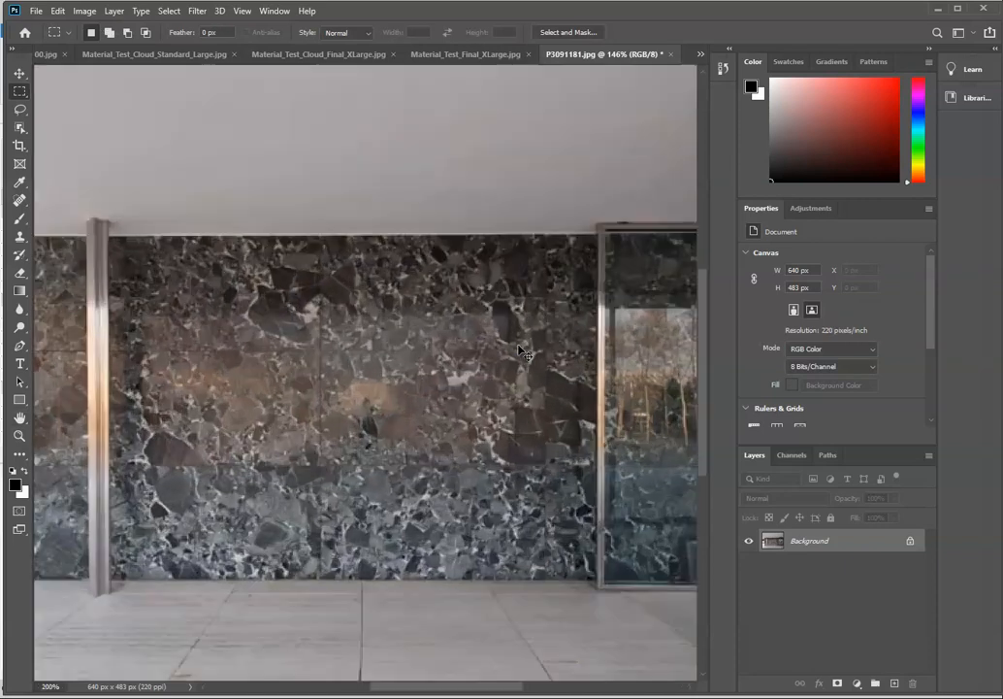
{"action": "key", "text": "ctrl+plus"}
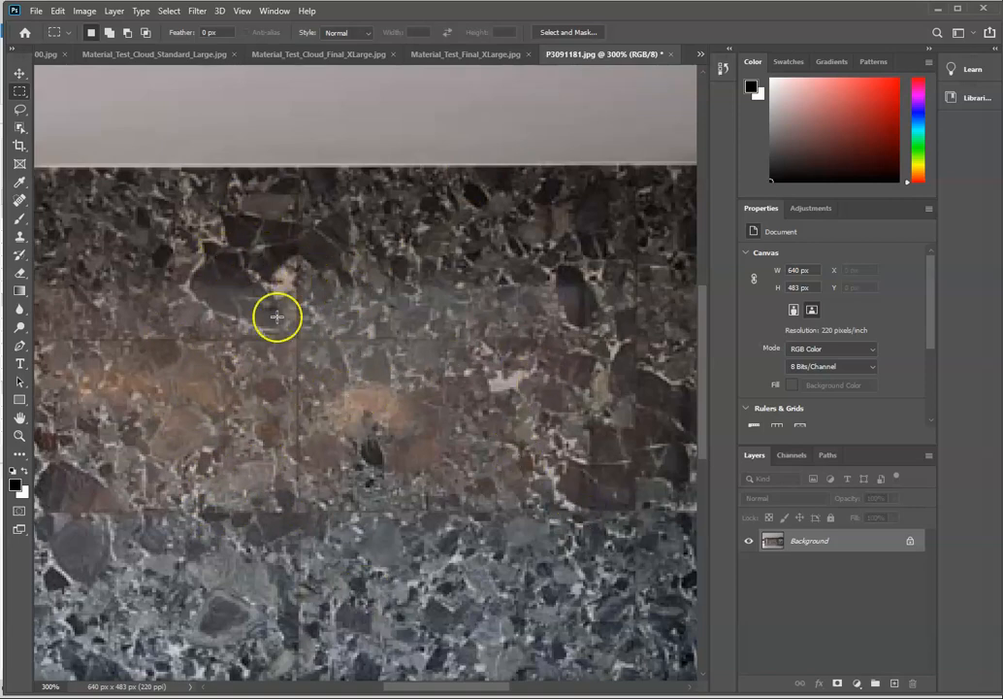
{"action": "left_click", "coordinate": [459, 55]}
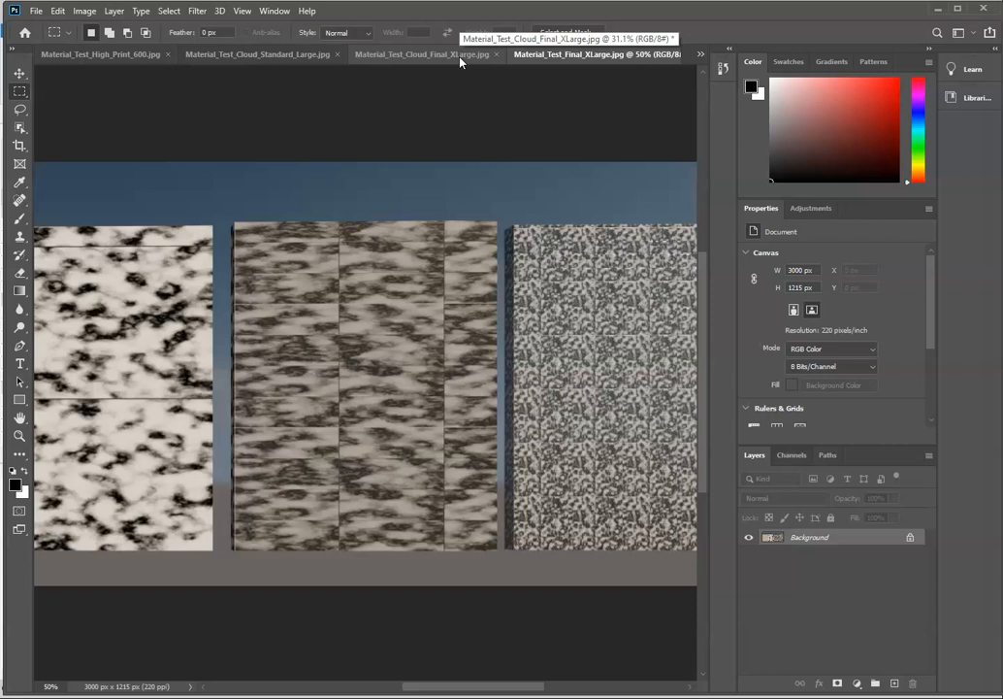
{"action": "left_click", "coordinate": [699, 55]}
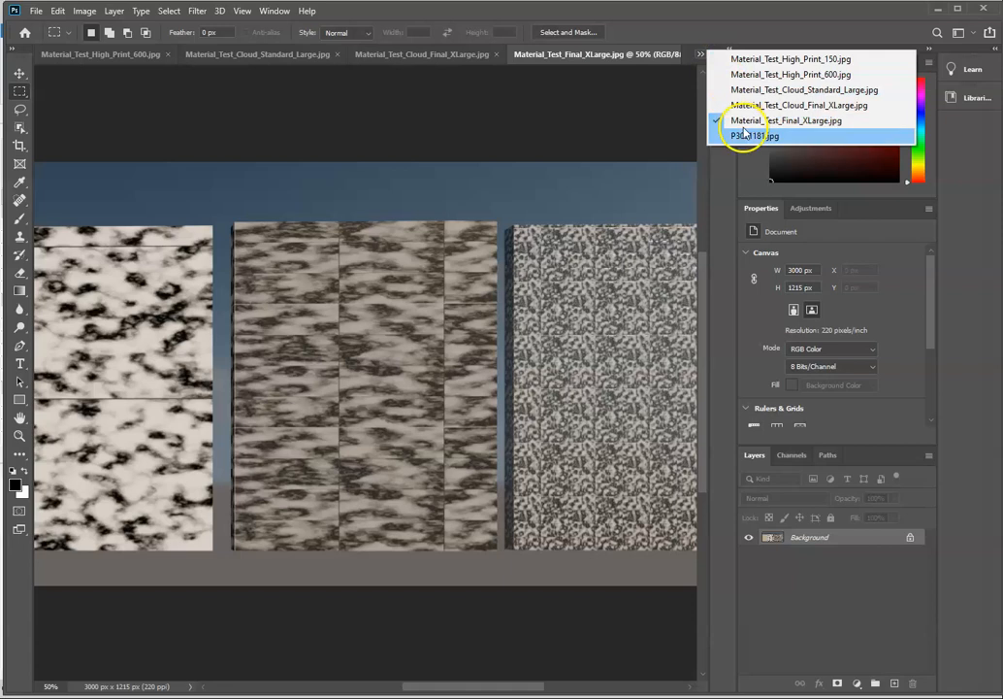
{"action": "left_click", "coordinate": [743, 136]}
{"action": "left_click", "coordinate": [649, 153]}
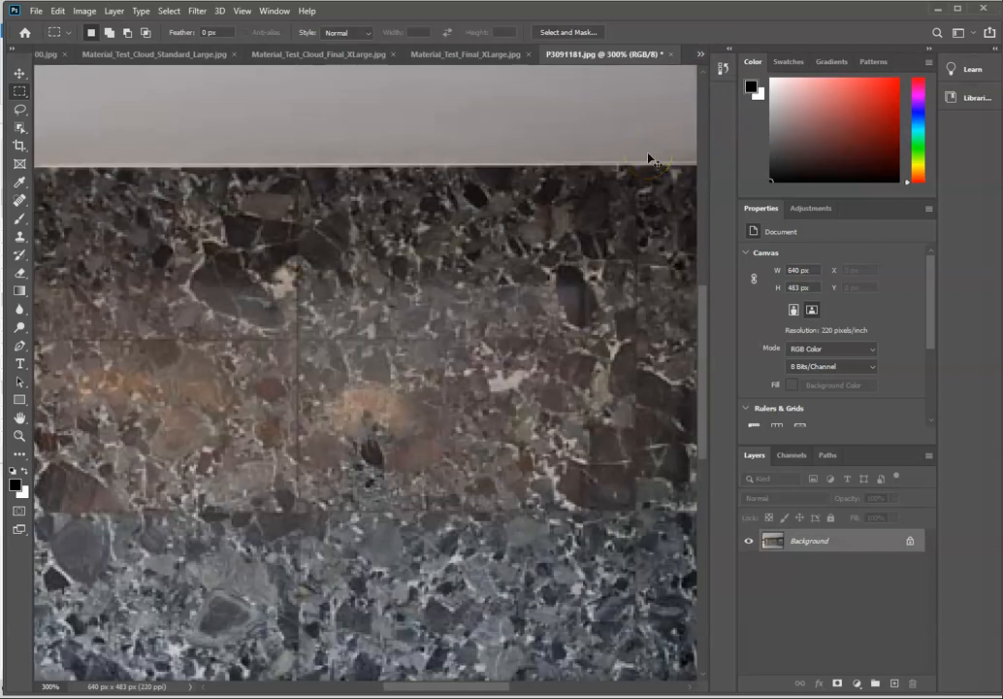
{"action": "key", "text": "ctrl+minus"}
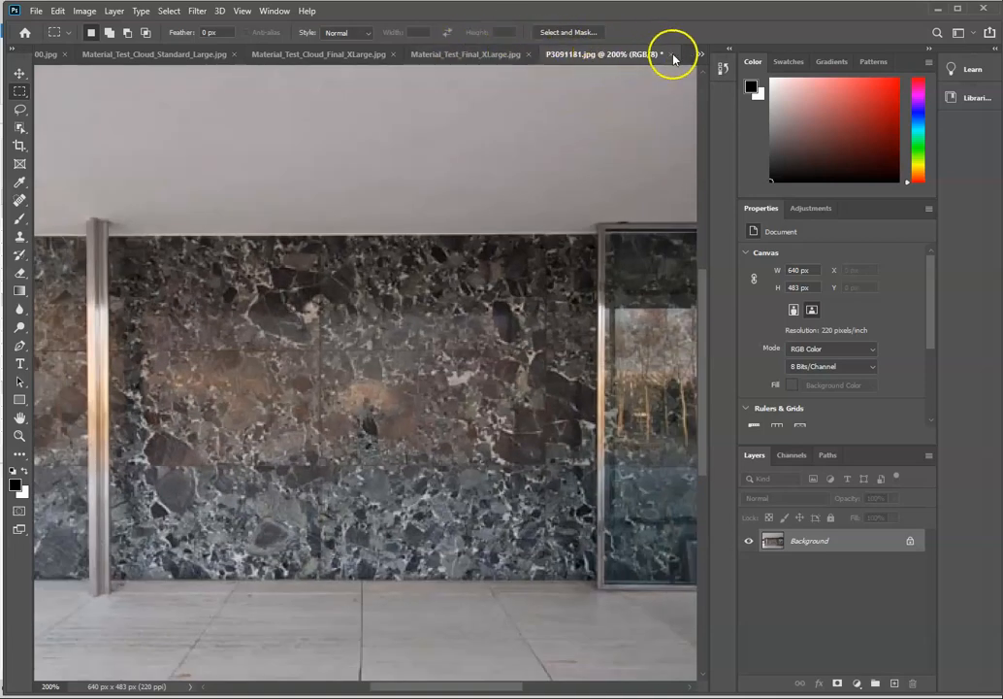
{"action": "left_click", "coordinate": [446, 54]}
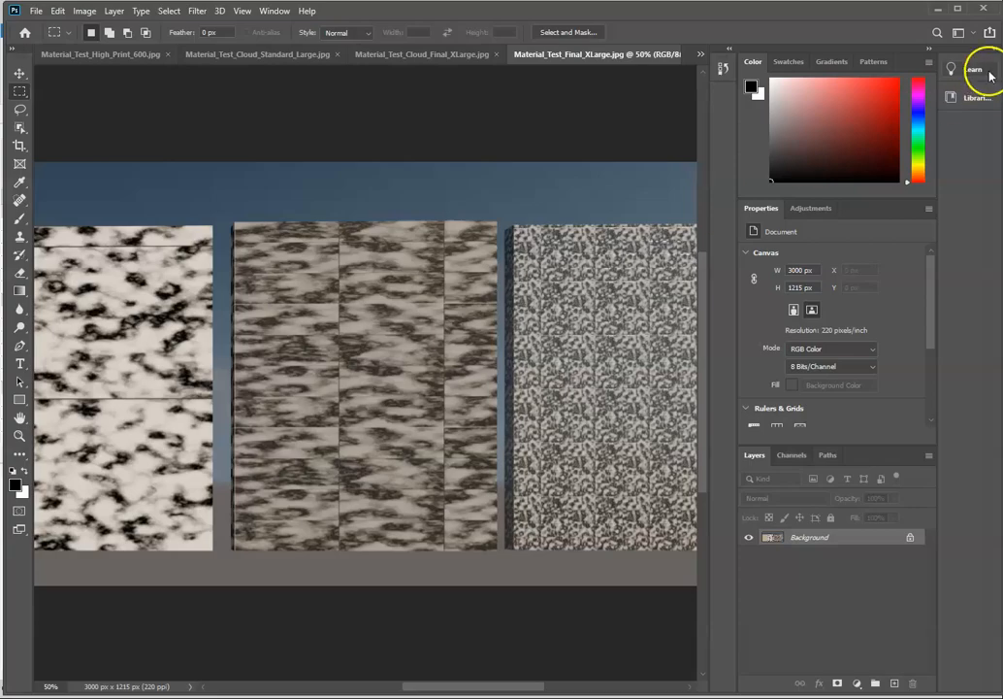
- Switch to Revit and inspect the structure layer material of the Test Marble 1 wall in 3D View 2
{"action": "left_click", "coordinate": [936, 8]}
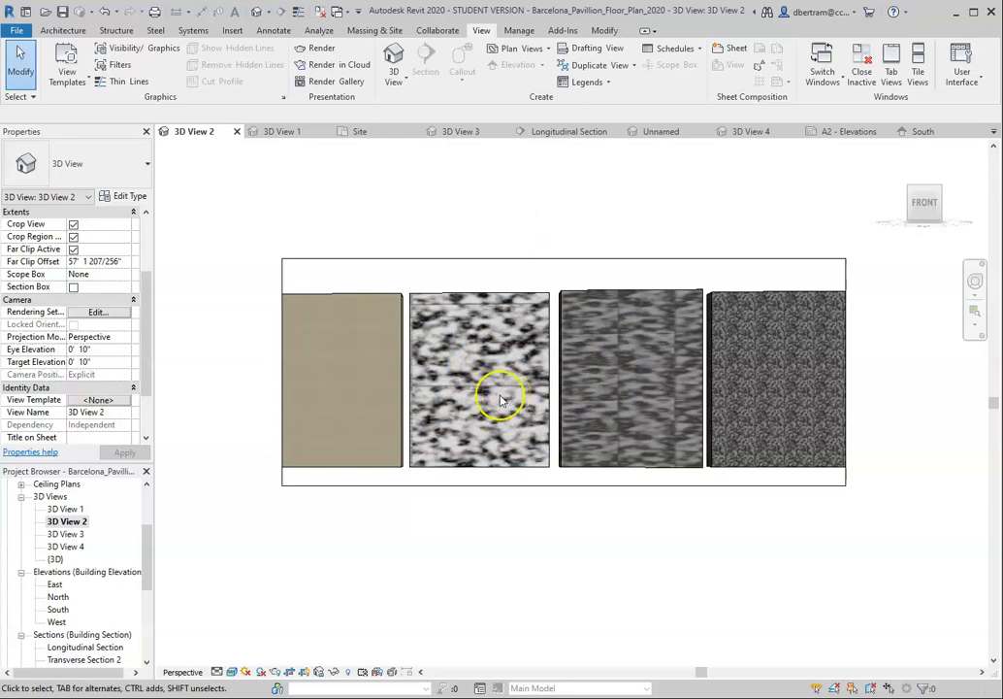
{"action": "left_click", "coordinate": [490, 302]}
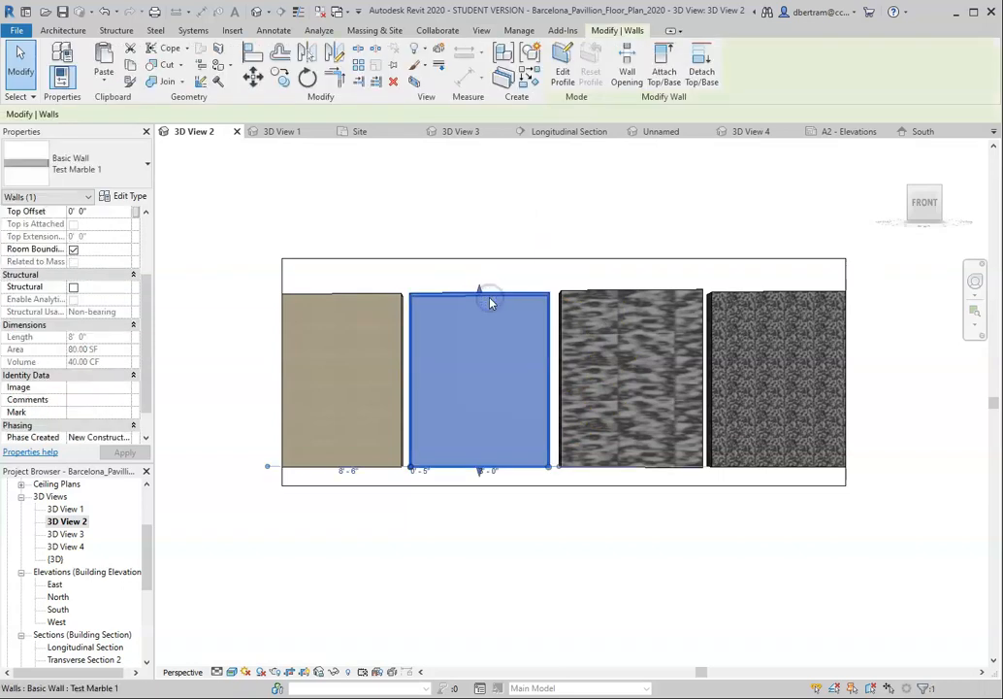
{"action": "left_click", "coordinate": [136, 197]}
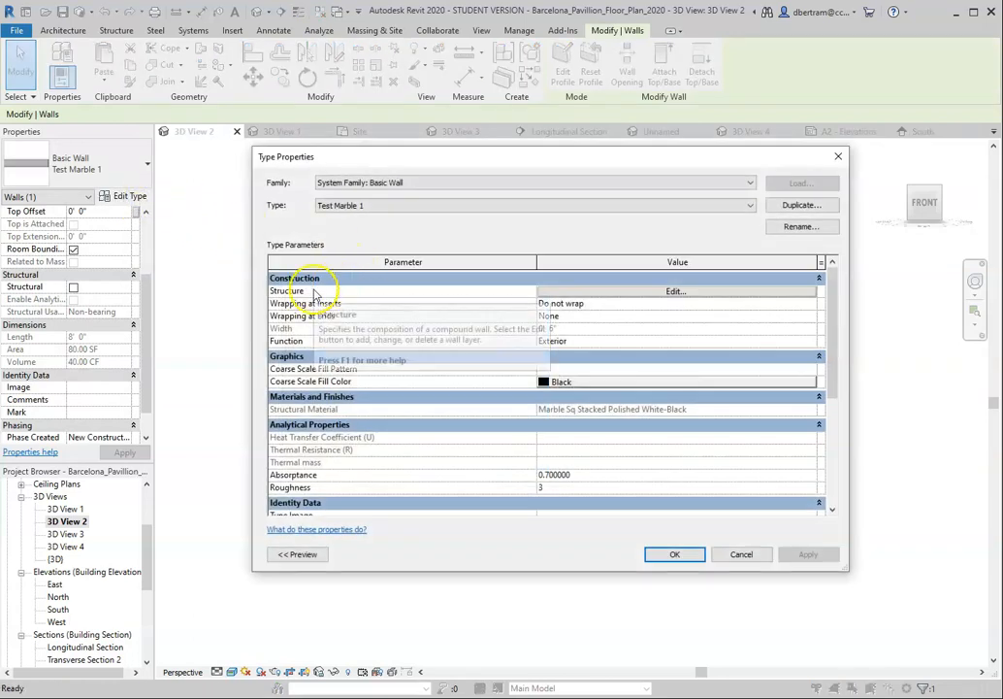
{"action": "left_click", "coordinate": [614, 292]}
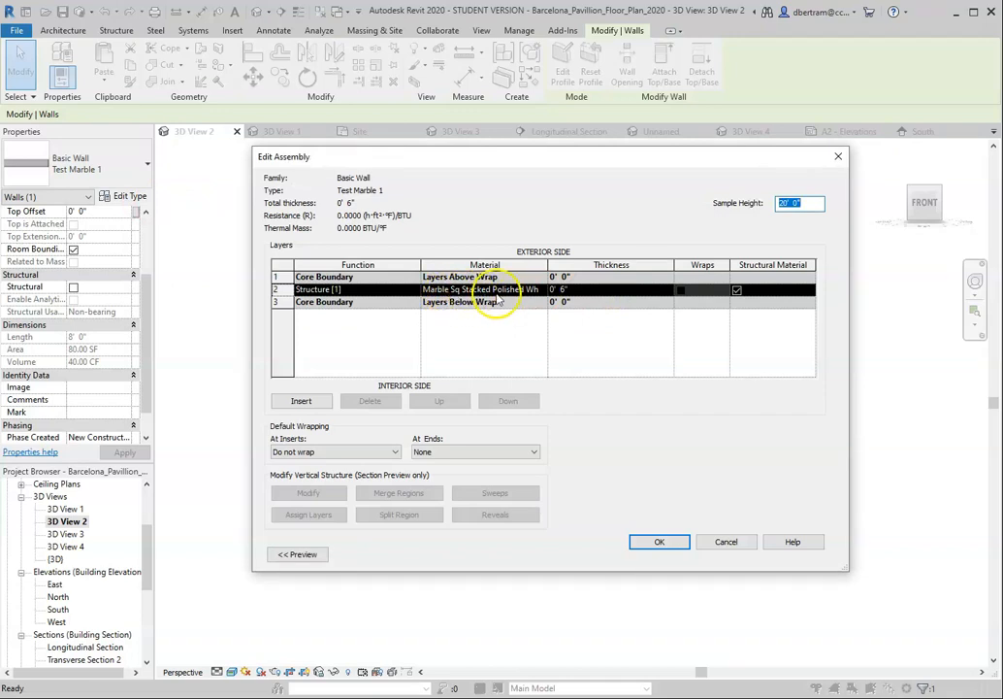
{"action": "left_click_drag", "start_coordinate": [548, 264], "coordinate": [626, 265]}
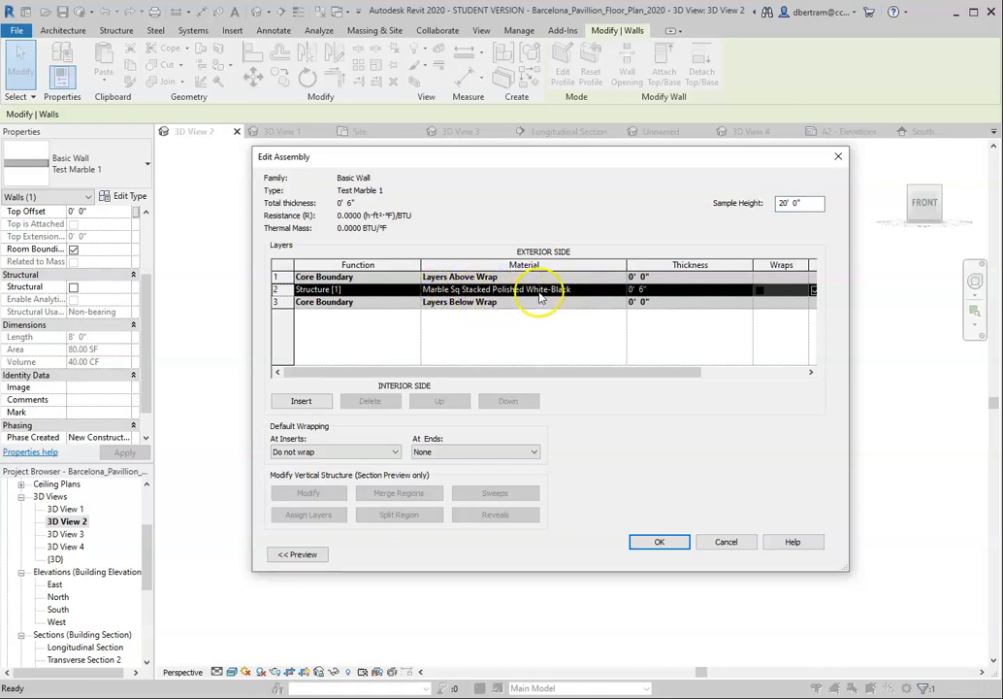
{"action": "left_click", "coordinate": [837, 161]}
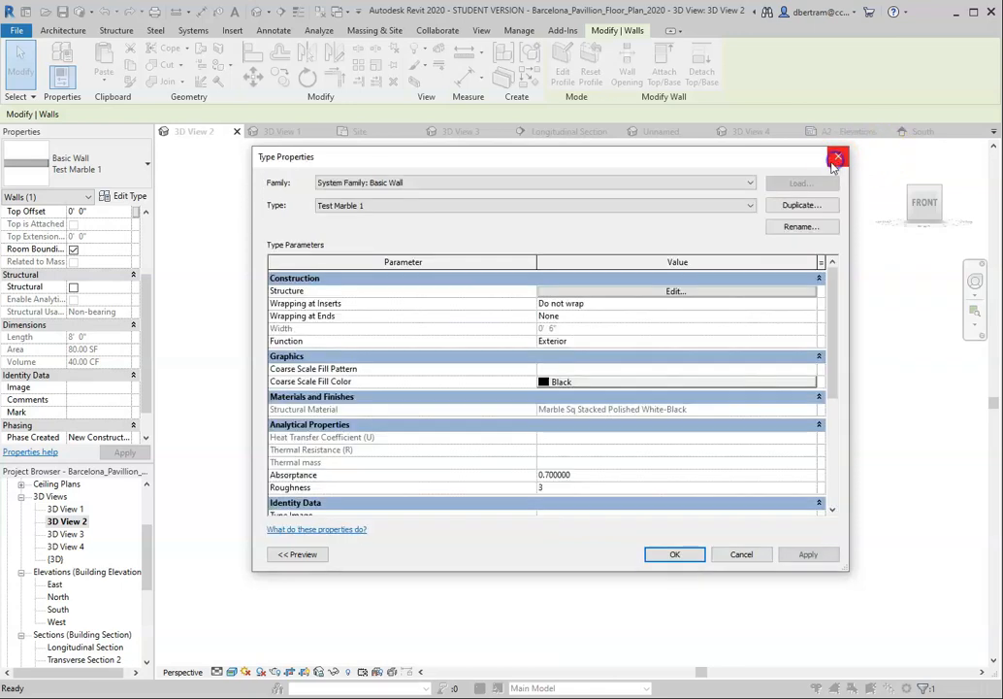
{"action": "left_click", "coordinate": [833, 162]}
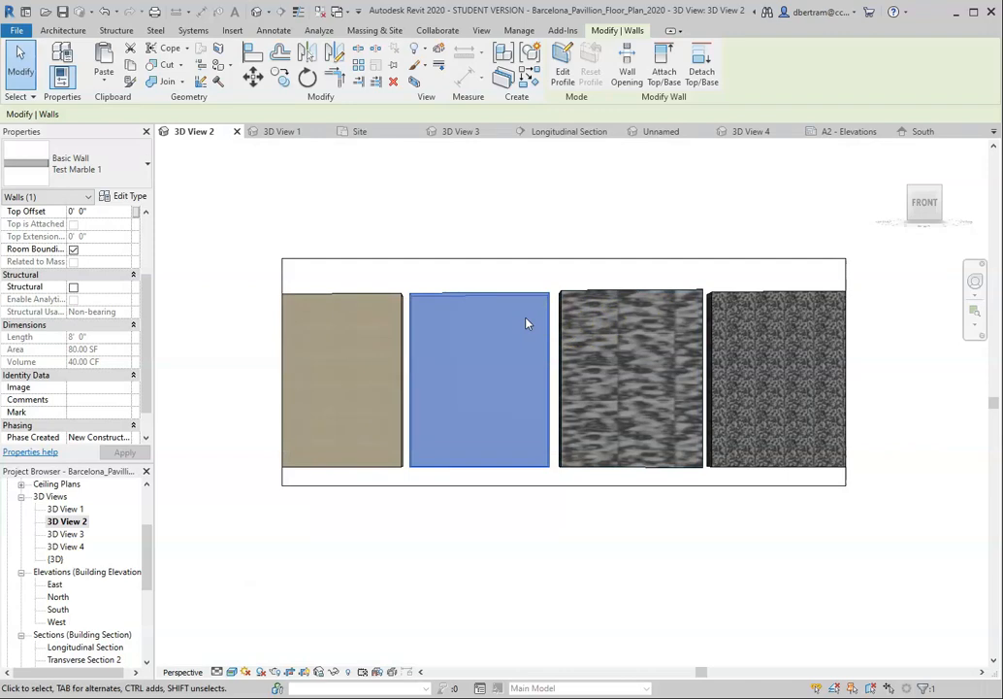
- Find and open the sheet A2 - Elevations
{"action": "scroll", "coordinate": [85, 548], "scroll_direction": "down", "scroll_amount": 2}
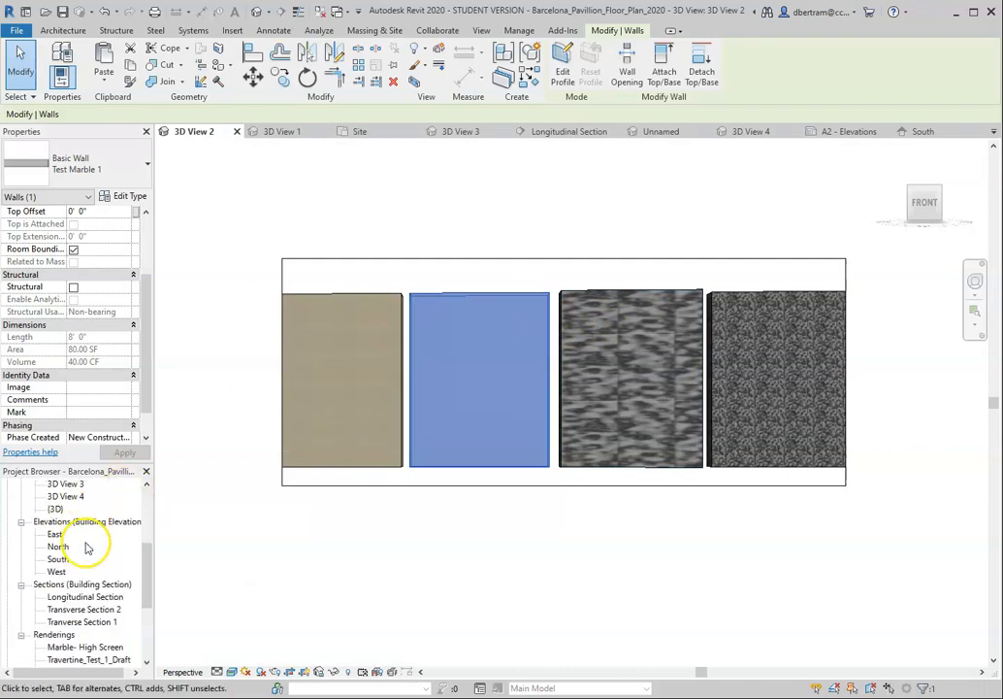
{"action": "scroll", "coordinate": [86, 547], "scroll_direction": "down", "scroll_amount": 4}
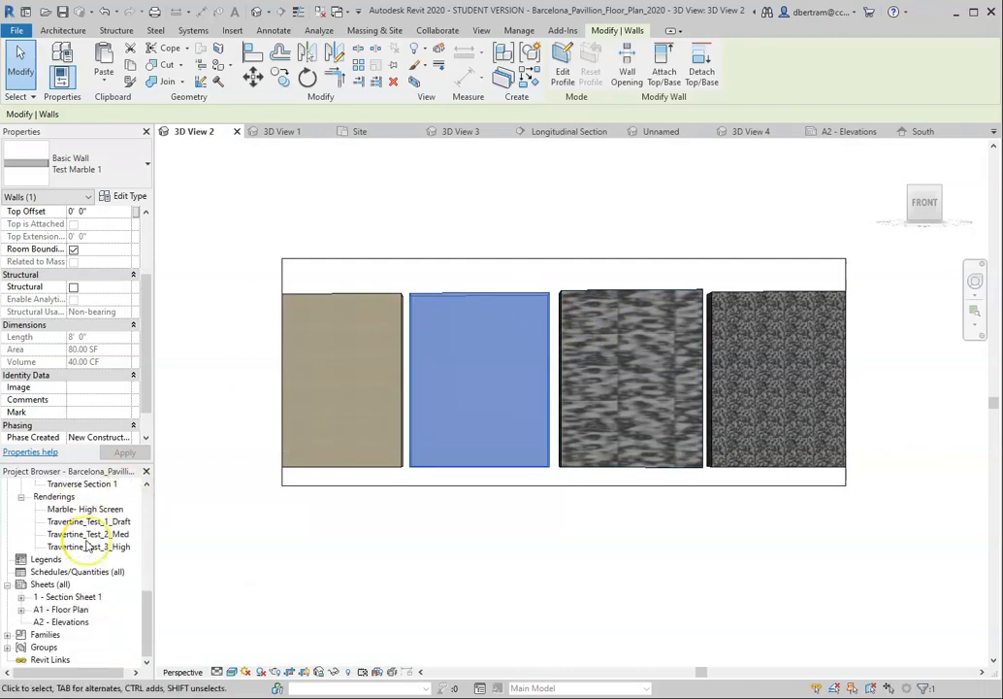
{"action": "scroll", "coordinate": [87, 548], "scroll_direction": "up", "scroll_amount": 2}
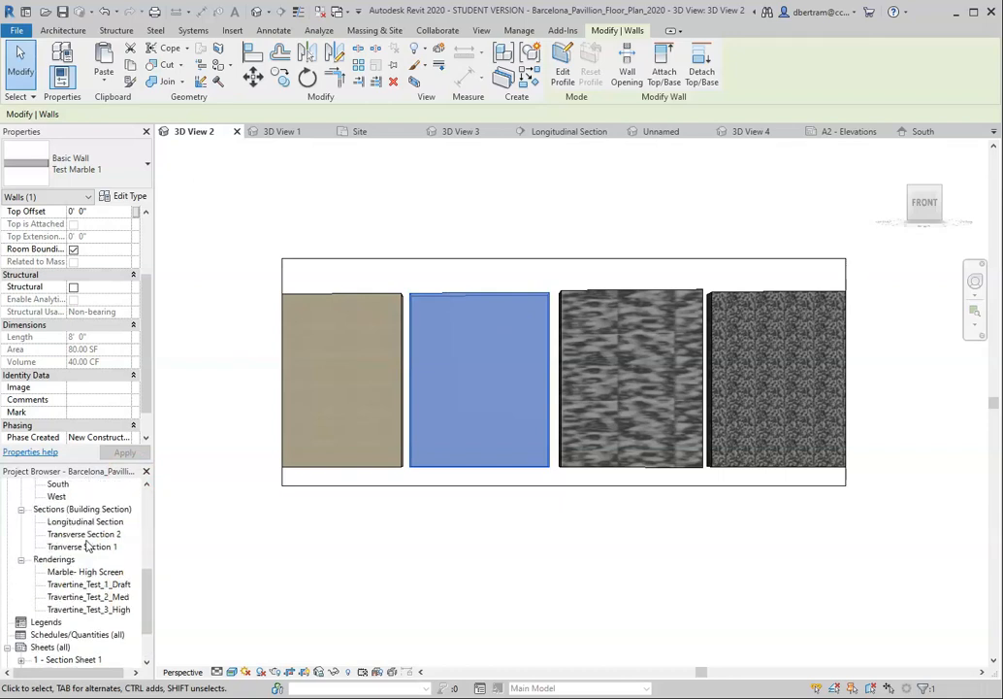
{"action": "scroll", "coordinate": [87, 543], "scroll_direction": "up", "scroll_amount": 2}
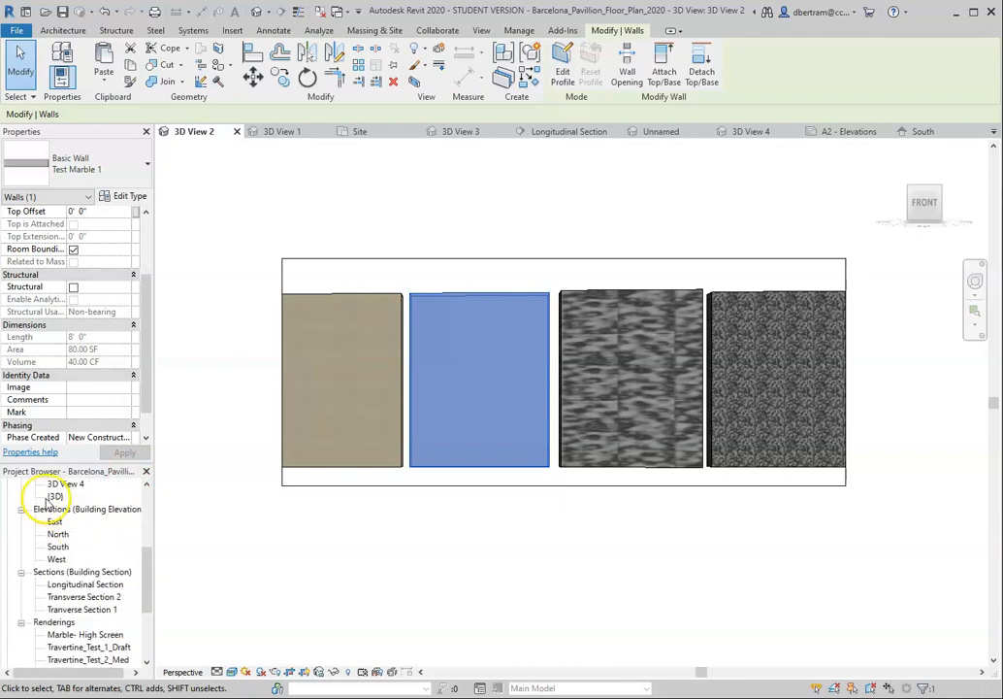
{"action": "scroll", "coordinate": [61, 551], "scroll_direction": "down", "scroll_amount": 4}
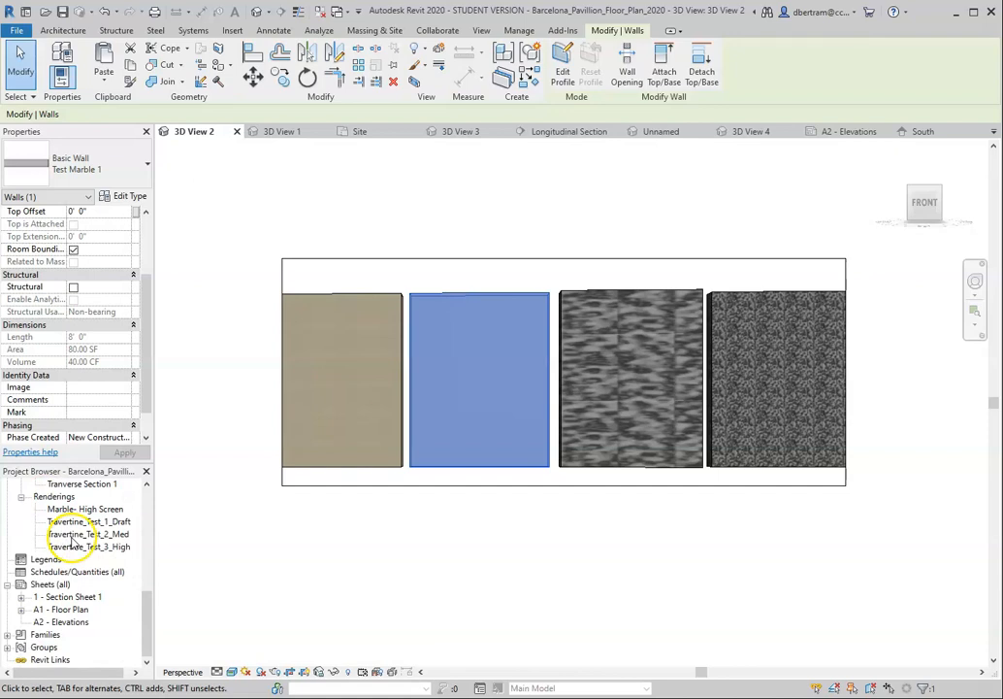
{"action": "left_click", "coordinate": [82, 624]}
{"action": "double_click", "coordinate": [82, 624]}
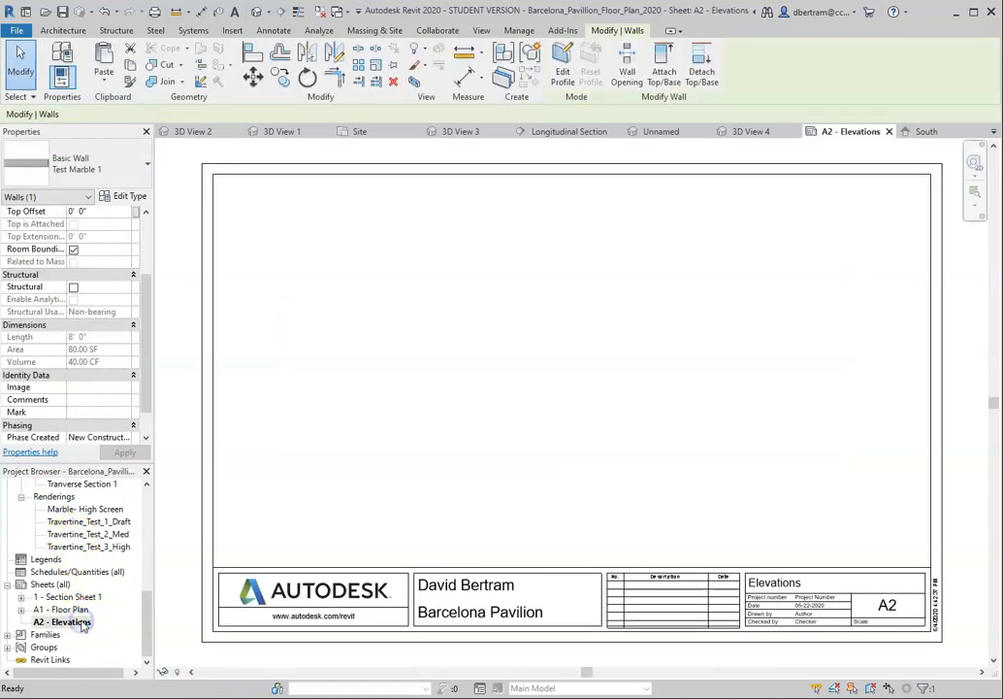
- Place the South elevation view on the A2 - Elevations sheet
{"action": "scroll", "coordinate": [60, 562], "scroll_direction": "up", "scroll_amount": 3}
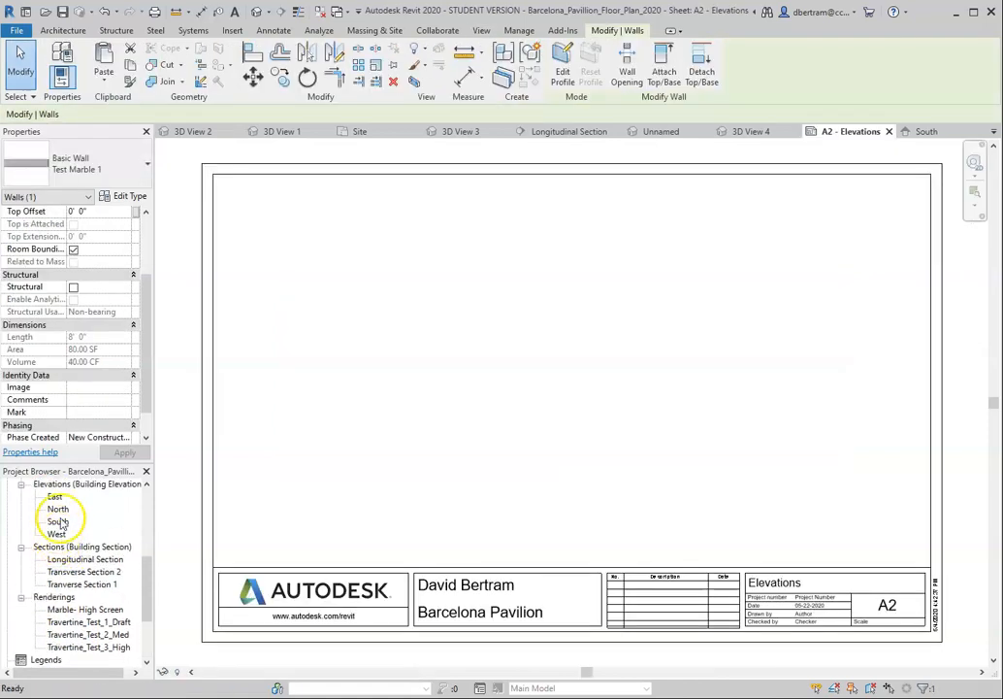
{"action": "left_click", "coordinate": [59, 522]}
{"action": "left_click_drag", "start_coordinate": [59, 522], "coordinate": [482, 425]}
{"action": "scroll", "coordinate": [535, 417], "scroll_direction": "down", "scroll_amount": 5}
{"action": "left_click", "coordinate": [555, 403]}
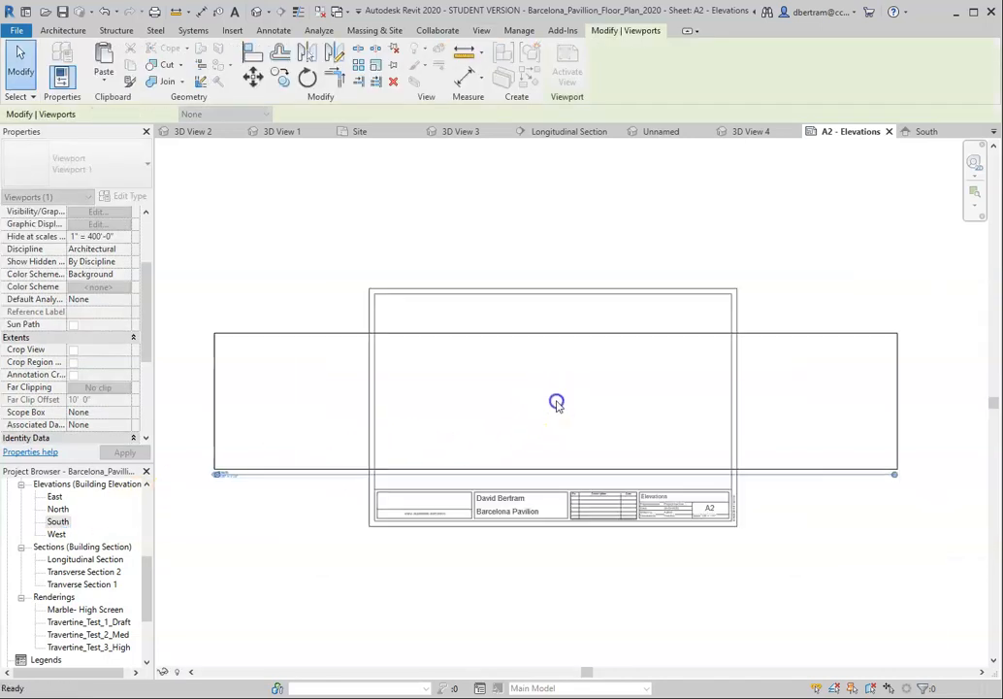
{"action": "scroll", "coordinate": [554, 402], "scroll_direction": "up", "scroll_amount": 1}
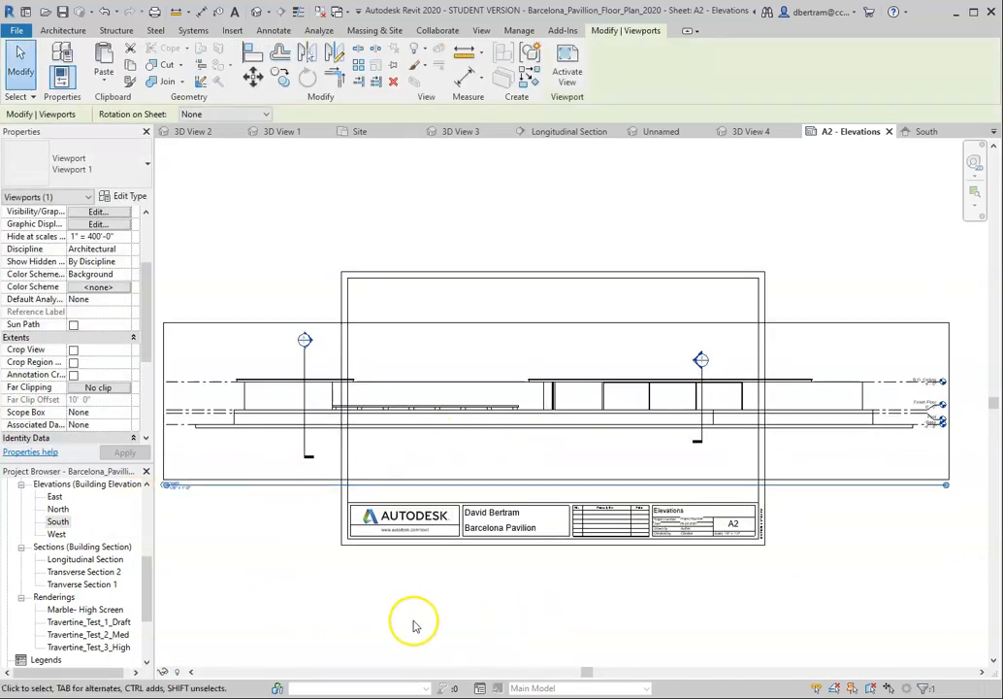
- Activate the South elevation viewport, set its scale to 1/16" = 1'-0", and deactivate it
{"action": "right_click", "coordinate": [419, 327]}
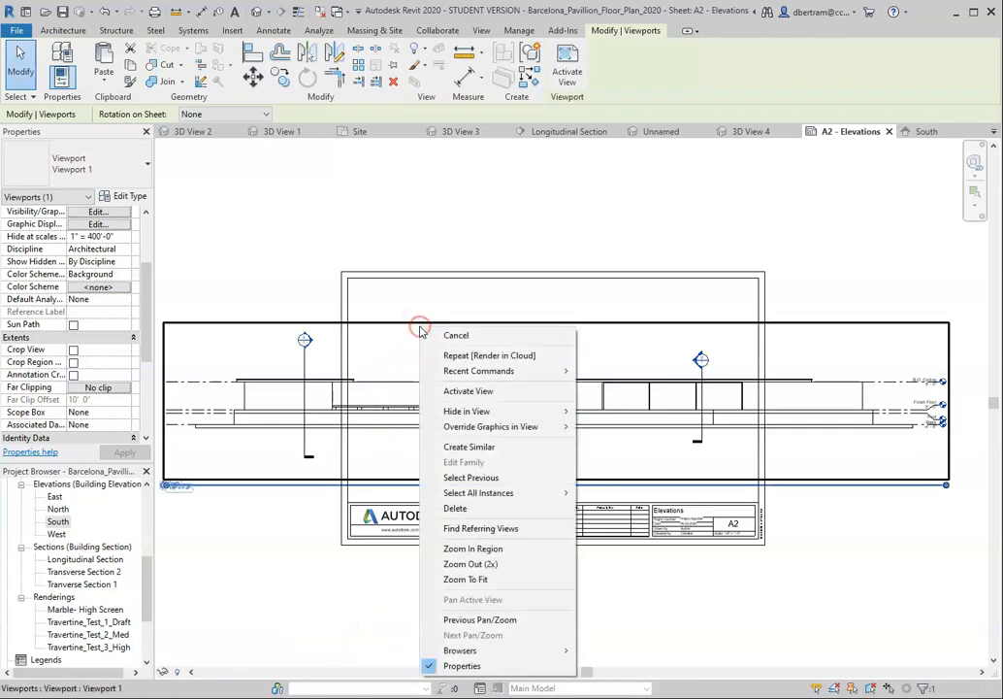
{"action": "left_click", "coordinate": [471, 391]}
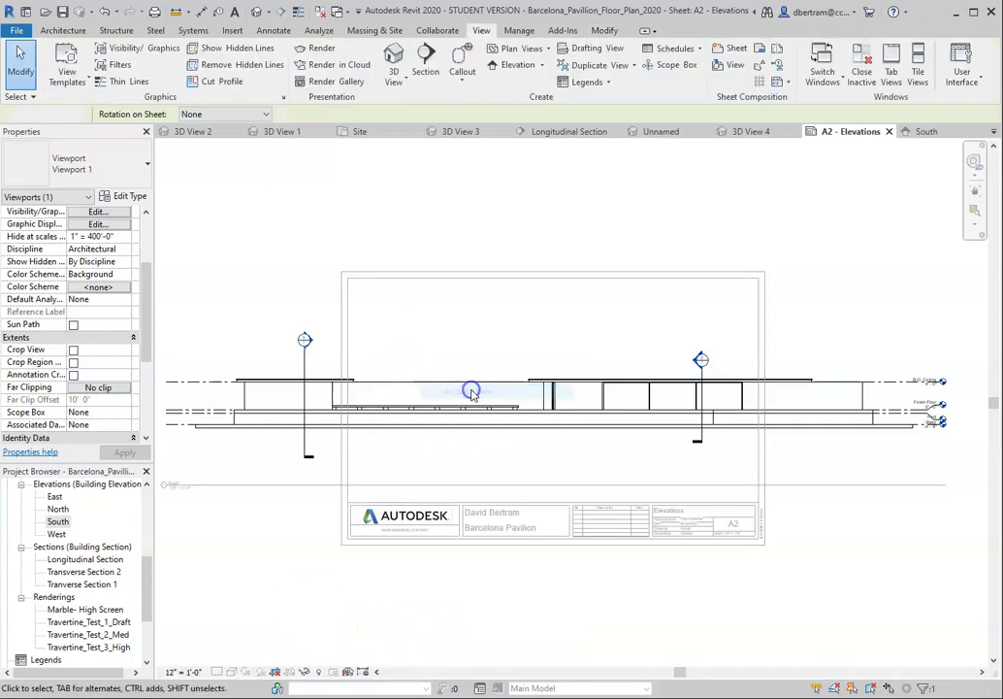
{"action": "left_click", "coordinate": [184, 672]}
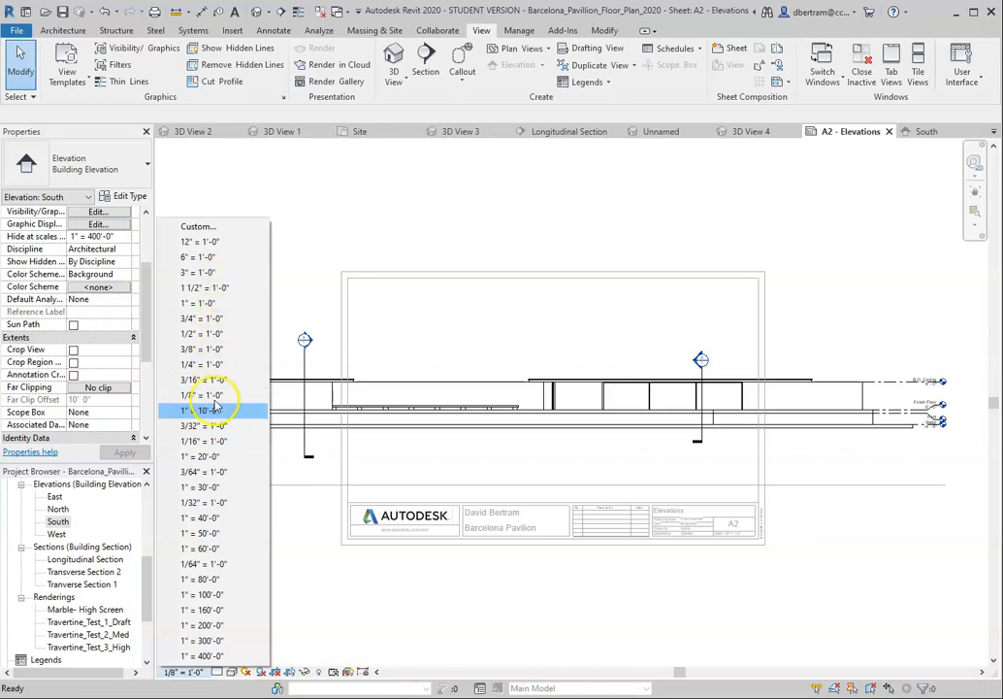
{"action": "left_click", "coordinate": [207, 441]}
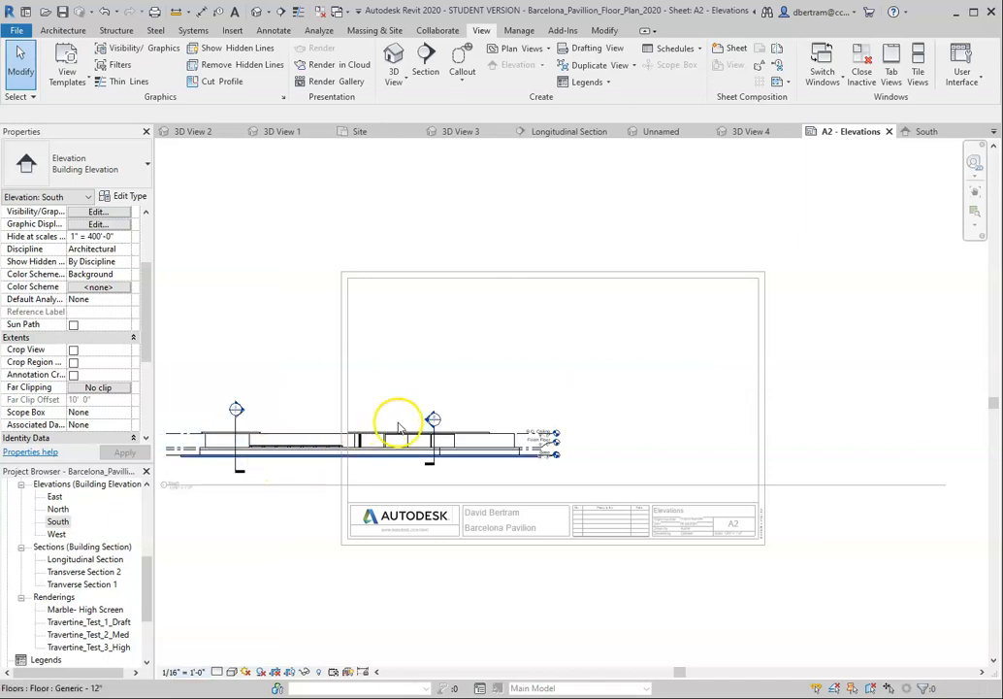
{"action": "right_click", "coordinate": [391, 424]}
{"action": "left_click", "coordinate": [449, 137]}
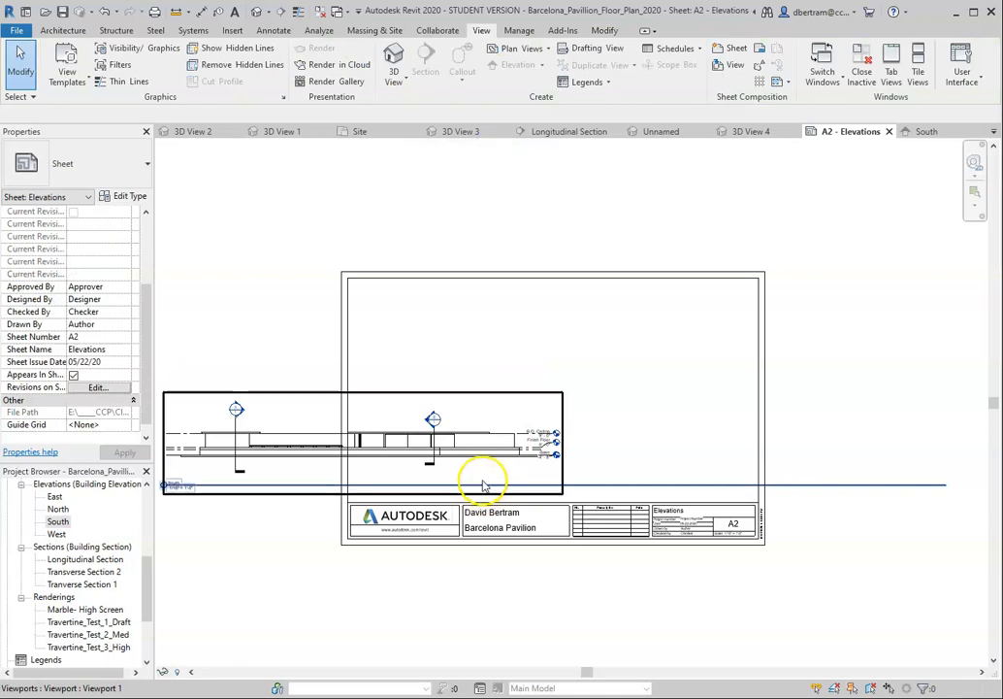
- Move the South elevation viewport inside the title block border, across the upper half of sheet A2 - Elevations
{"action": "left_click", "coordinate": [497, 396]}
{"action": "left_click_drag", "start_coordinate": [497, 396], "coordinate": [700, 293]}
{"action": "left_click", "coordinate": [665, 441]}
{"action": "scroll", "coordinate": [694, 329], "scroll_direction": "up", "scroll_amount": 2}
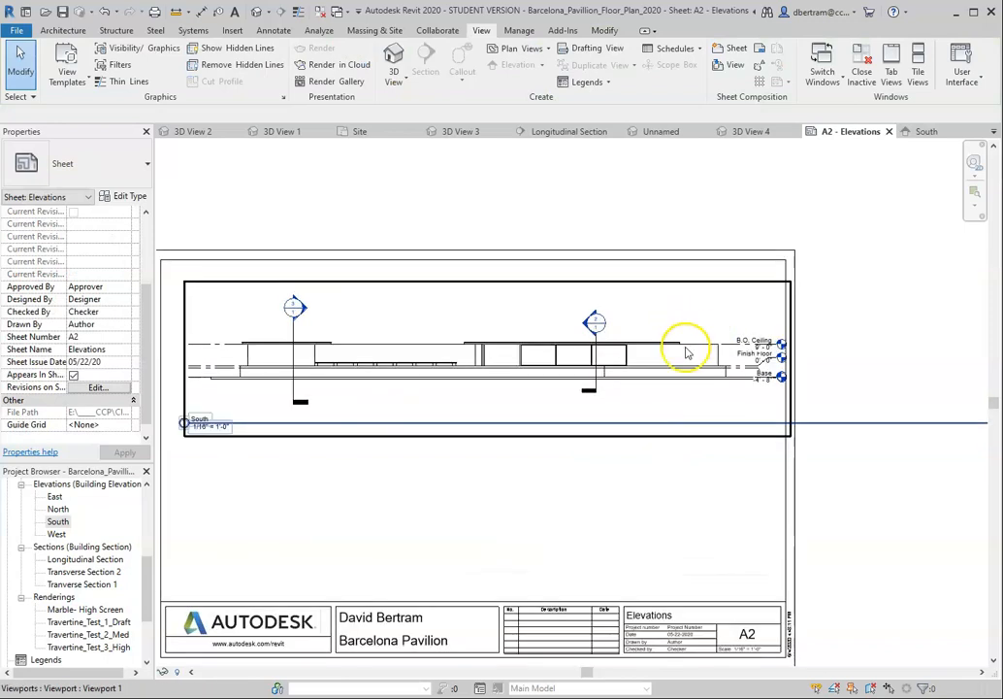
{"action": "left_click", "coordinate": [489, 433]}
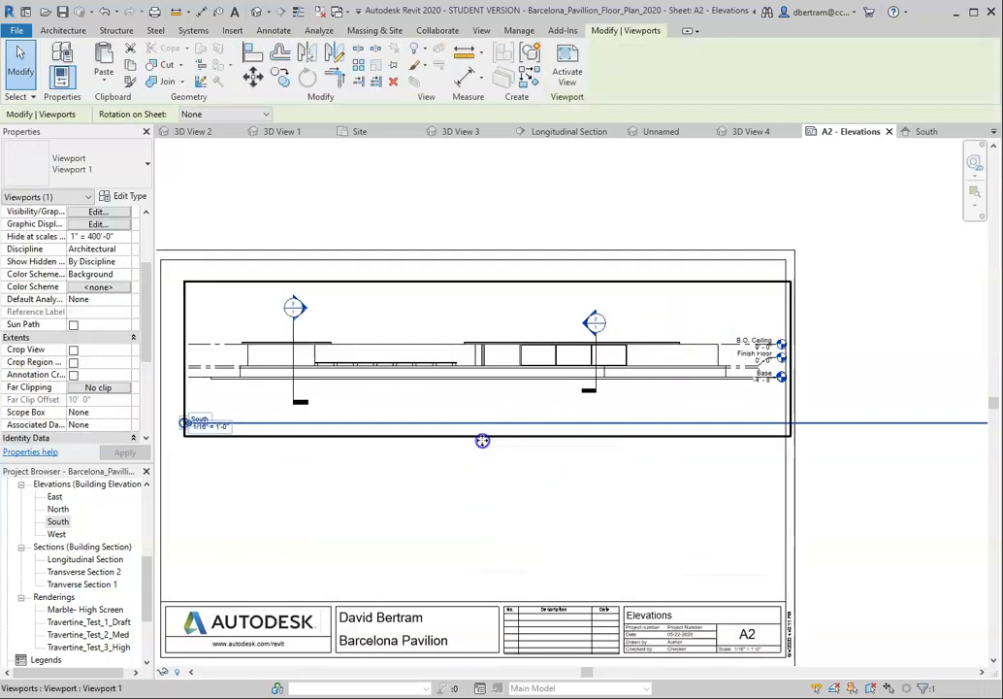
{"action": "left_click", "coordinate": [483, 439]}
{"action": "scroll", "coordinate": [667, 459], "scroll_direction": "down", "scroll_amount": 2}
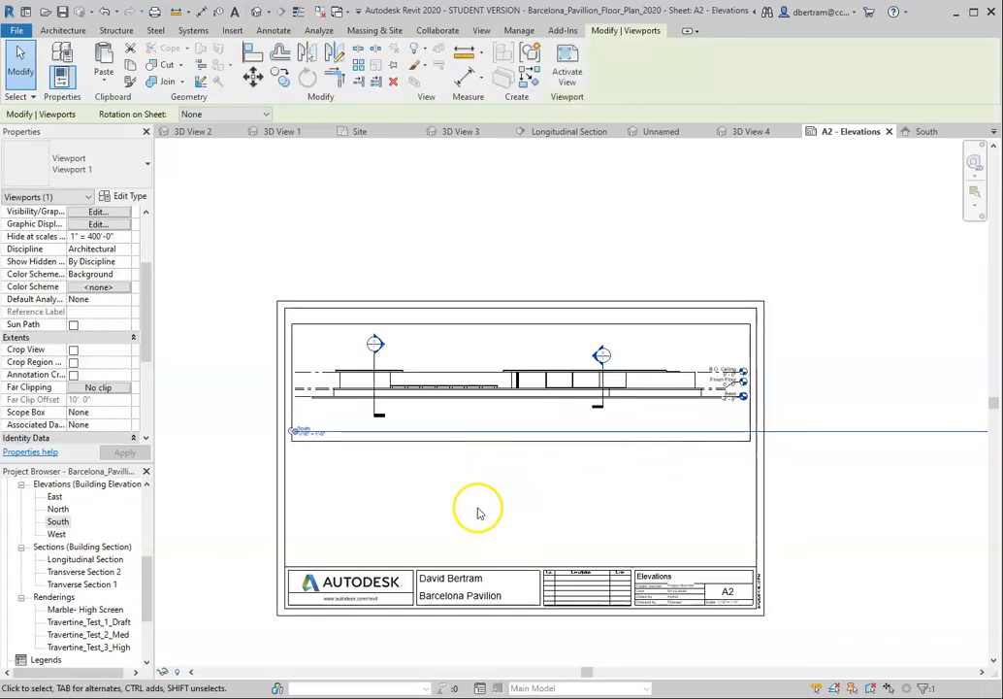
{"action": "scroll", "coordinate": [479, 512], "scroll_direction": "up", "scroll_amount": 2}
{"action": "left_click", "coordinate": [488, 521]}
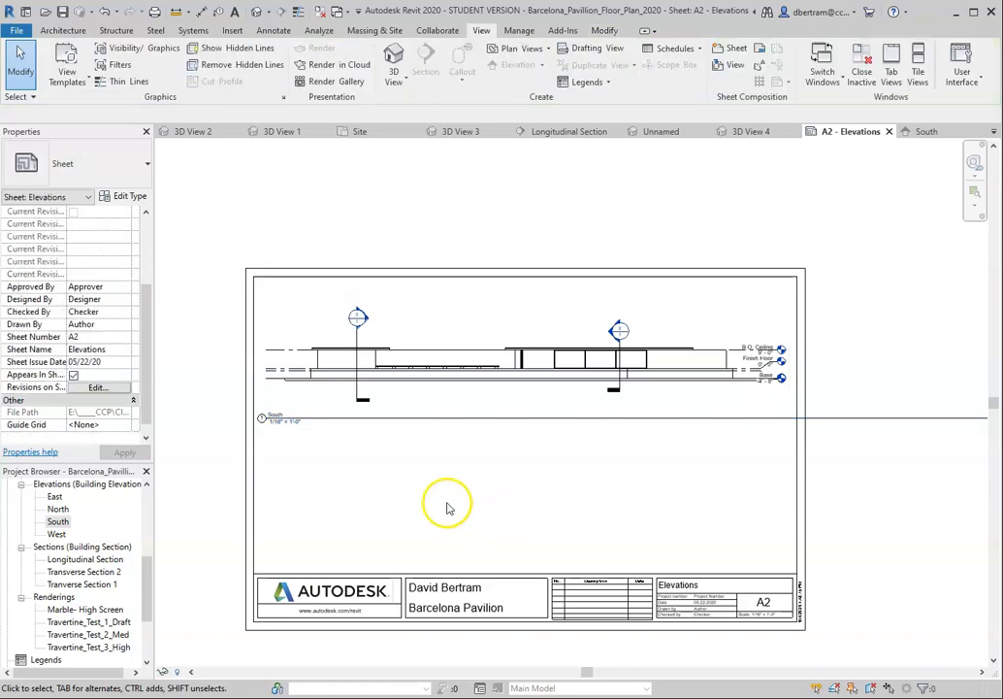
{"action": "left_click", "coordinate": [455, 380]}
{"action": "right_click", "coordinate": [453, 417]}
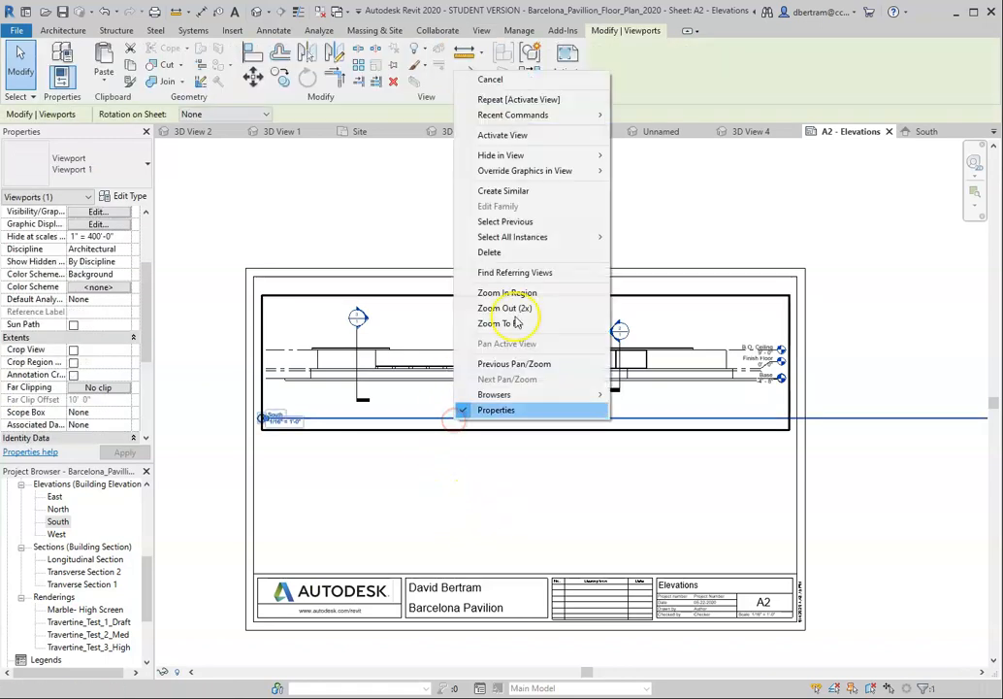
{"action": "left_click", "coordinate": [574, 135]}
{"action": "scroll", "coordinate": [450, 428], "scroll_direction": "down", "scroll_amount": 2}
{"action": "scroll", "coordinate": [525, 429], "scroll_direction": "down", "scroll_amount": 3}
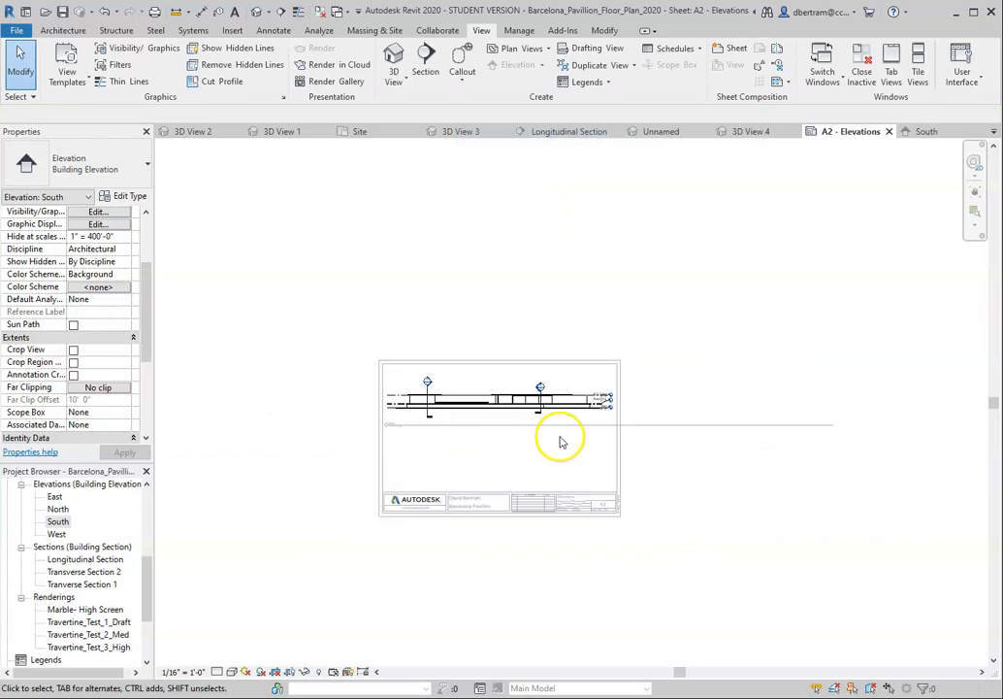
{"action": "scroll", "coordinate": [724, 427], "scroll_direction": "up", "scroll_amount": 2}
{"action": "right_click", "coordinate": [724, 423]}
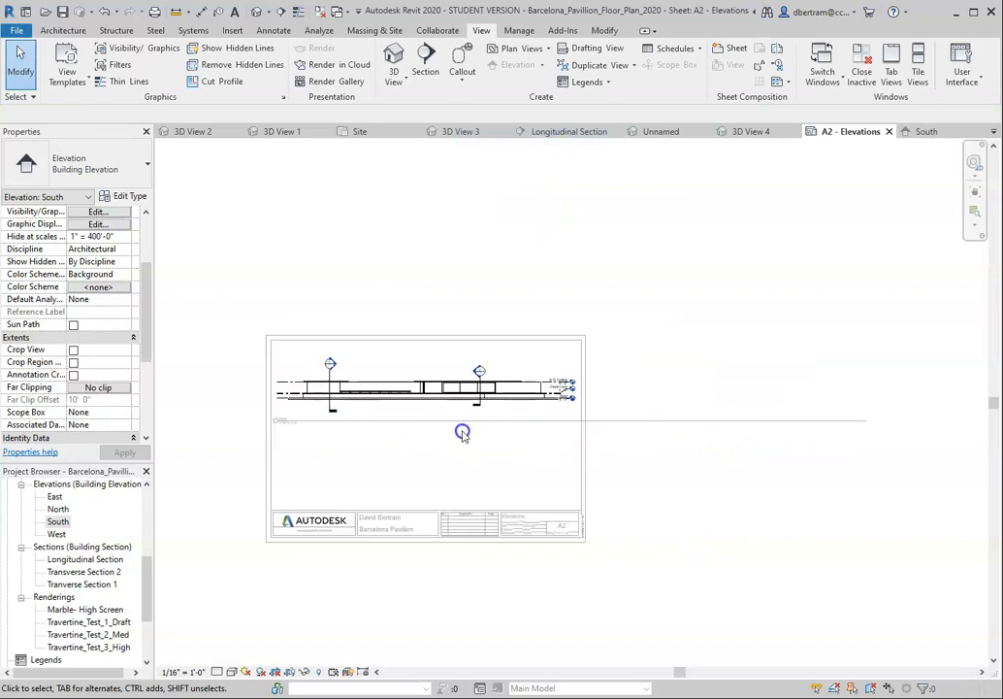
{"action": "left_click", "coordinate": [427, 402]}
{"action": "right_click", "coordinate": [431, 412]}
{"action": "left_click", "coordinate": [414, 426]}
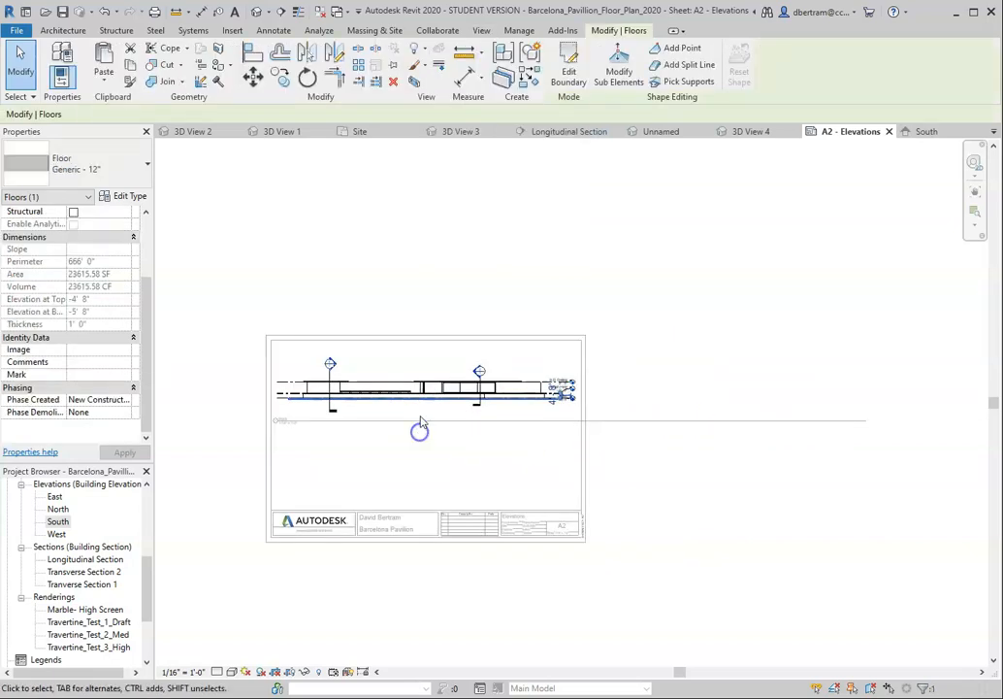
{"action": "right_click", "coordinate": [420, 411]}
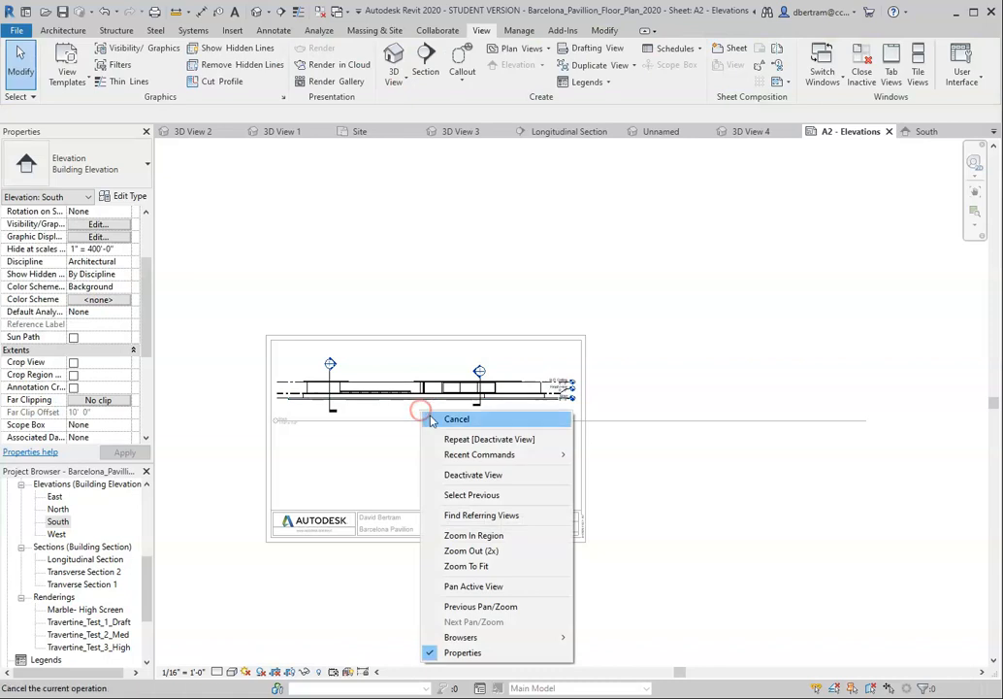
{"action": "left_click", "coordinate": [474, 475]}
- Find and open 3D View 3
{"action": "scroll", "coordinate": [231, 486], "scroll_direction": "up", "scroll_amount": 3}
{"action": "scroll", "coordinate": [255, 493], "scroll_direction": "up", "scroll_amount": 1}
{"action": "scroll", "coordinate": [277, 493], "scroll_direction": "up", "scroll_amount": 1}
{"action": "scroll", "coordinate": [505, 497], "scroll_direction": "down", "scroll_amount": 1}
{"action": "scroll", "coordinate": [354, 448], "scroll_direction": "up", "scroll_amount": 1}
{"action": "middle_click_drag", "start_coordinate": [355, 449], "coordinate": [392, 468]}
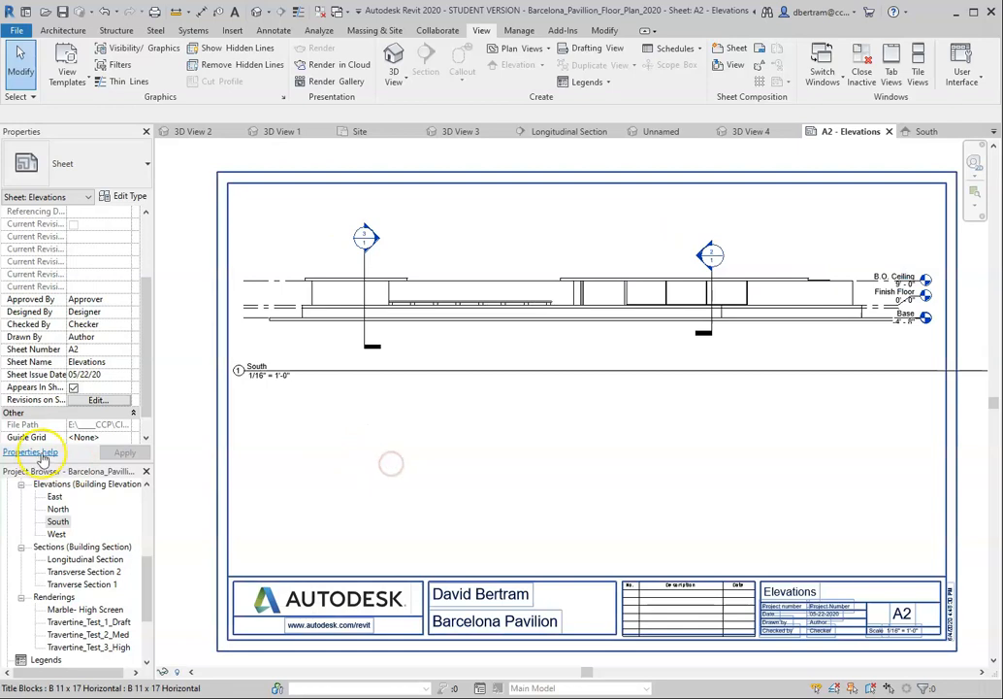
{"action": "scroll", "coordinate": [60, 539], "scroll_direction": "down", "scroll_amount": 2}
{"action": "scroll", "coordinate": [60, 539], "scroll_direction": "down", "scroll_amount": 1}
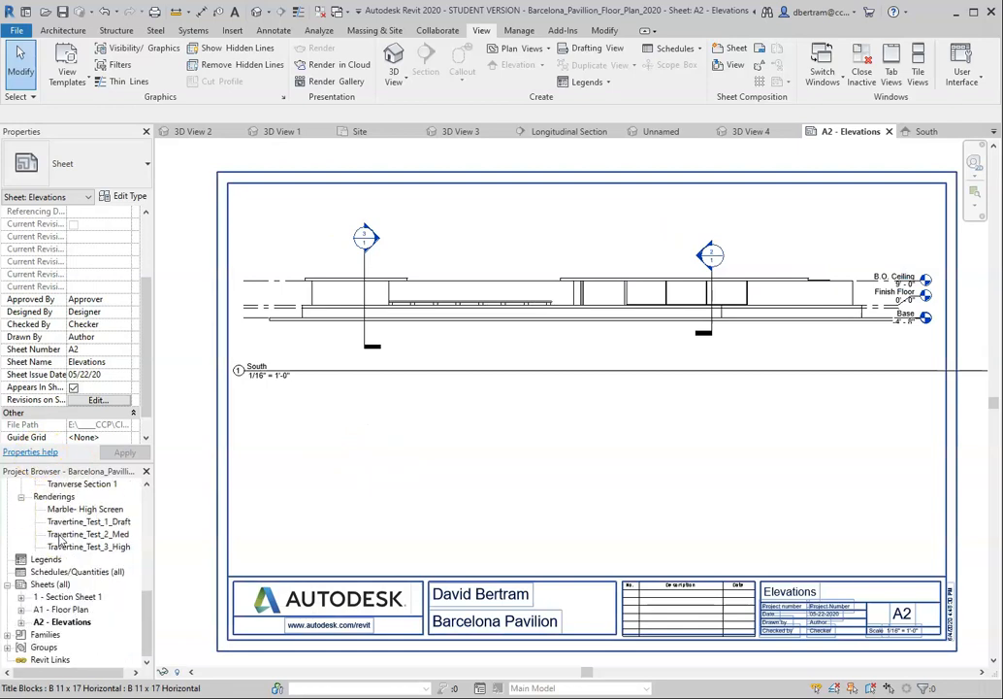
{"action": "scroll", "coordinate": [61, 539], "scroll_direction": "up", "scroll_amount": 3}
{"action": "scroll", "coordinate": [60, 539], "scroll_direction": "up", "scroll_amount": 1}
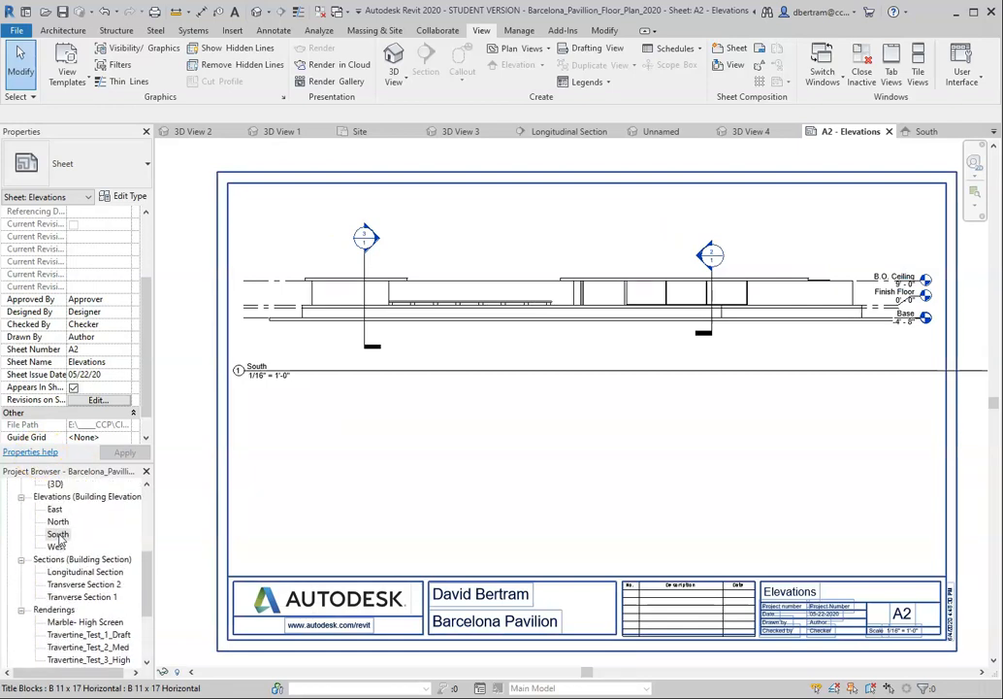
{"action": "scroll", "coordinate": [60, 539], "scroll_direction": "up", "scroll_amount": 3}
{"action": "left_click", "coordinate": [64, 521]}
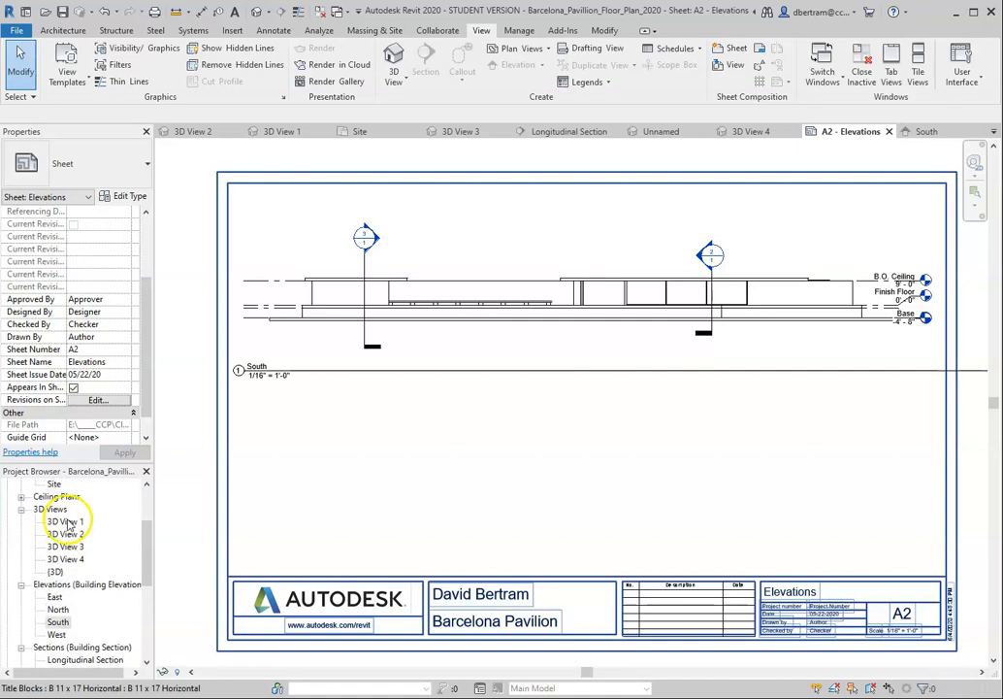
{"action": "left_click", "coordinate": [65, 534]}
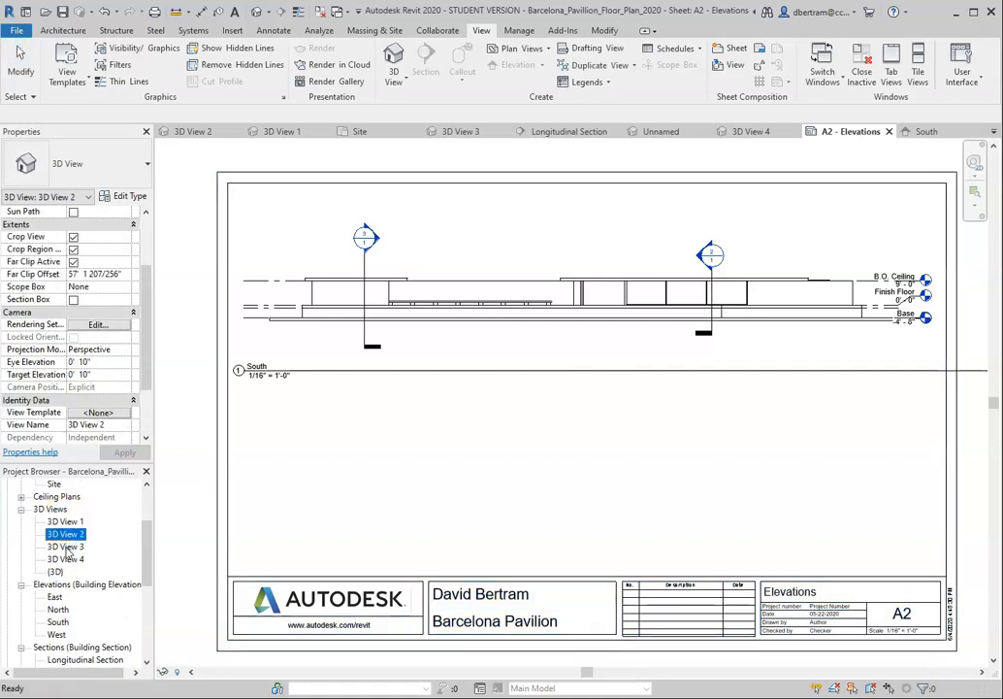
{"action": "double_click", "coordinate": [65, 547]}
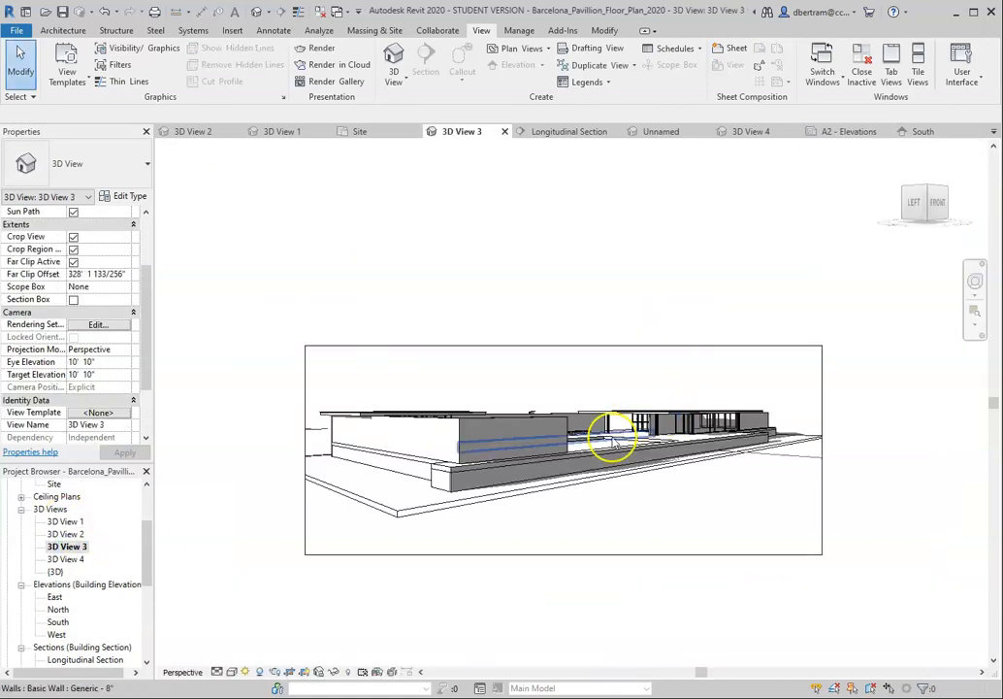
{"action": "scroll", "coordinate": [616, 488], "scroll_direction": "up", "scroll_amount": 3}
{"action": "scroll", "coordinate": [582, 524], "scroll_direction": "down", "scroll_amount": 2}
{"action": "scroll", "coordinate": [524, 566], "scroll_direction": "up", "scroll_amount": 1}
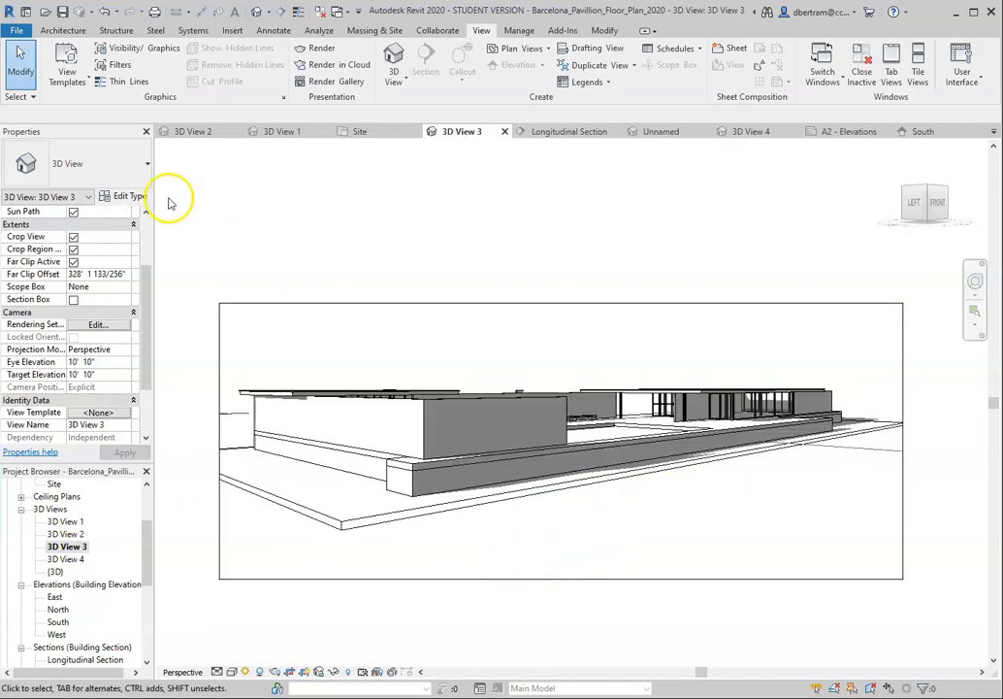
- Rename 3D View 3 as 3D South Ele 3d
{"action": "left_click", "coordinate": [137, 197]}
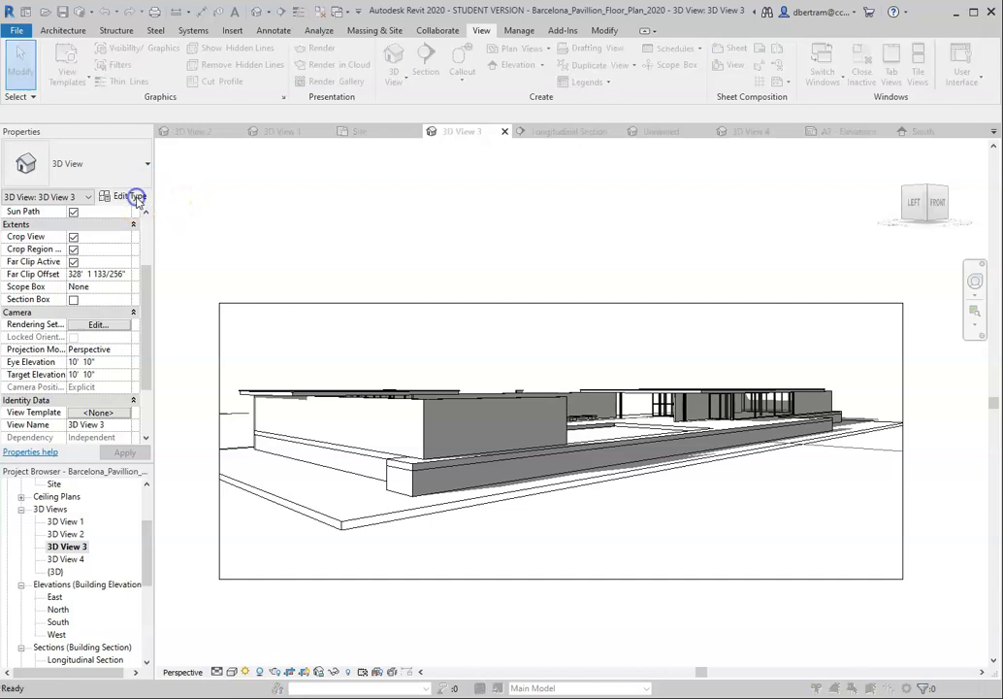
{"action": "left_click", "coordinate": [838, 156]}
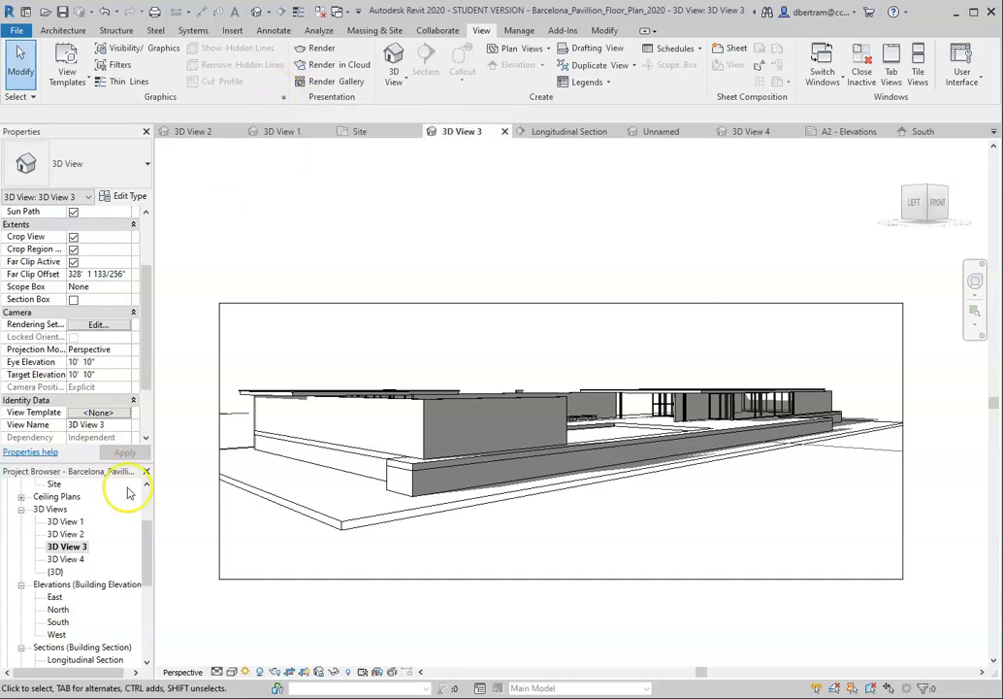
{"action": "scroll", "coordinate": [112, 524], "scroll_direction": "down", "scroll_amount": 5}
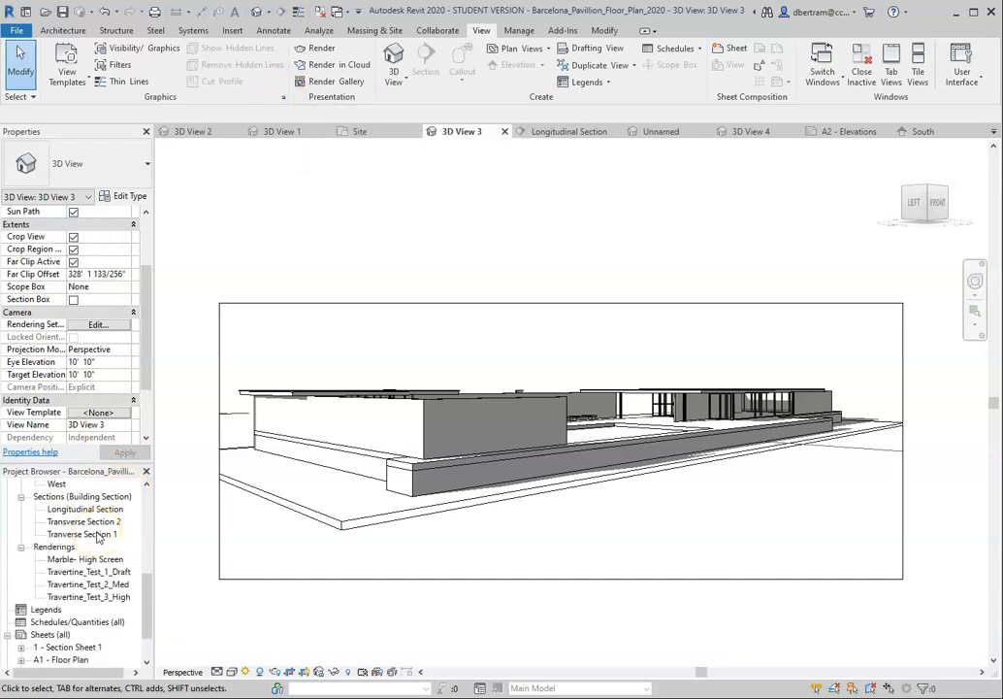
{"action": "scroll", "coordinate": [73, 514], "scroll_direction": "up", "scroll_amount": 5}
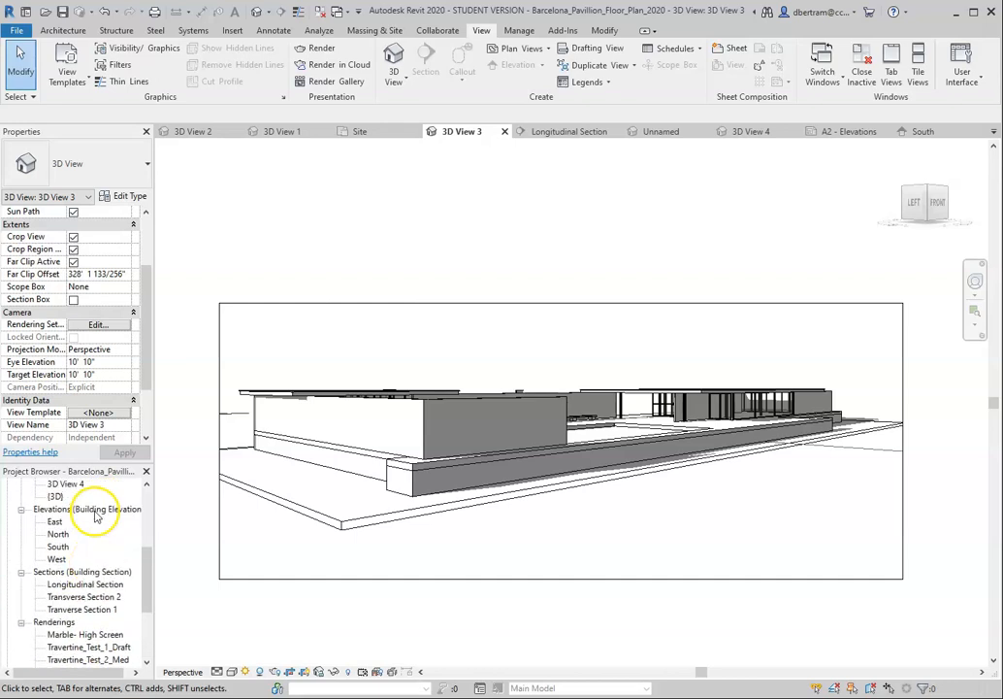
{"action": "scroll", "coordinate": [77, 515], "scroll_direction": "down", "scroll_amount": 3}
{"action": "scroll", "coordinate": [92, 513], "scroll_direction": "up", "scroll_amount": 3}
{"action": "scroll", "coordinate": [91, 511], "scroll_direction": "up", "scroll_amount": 1}
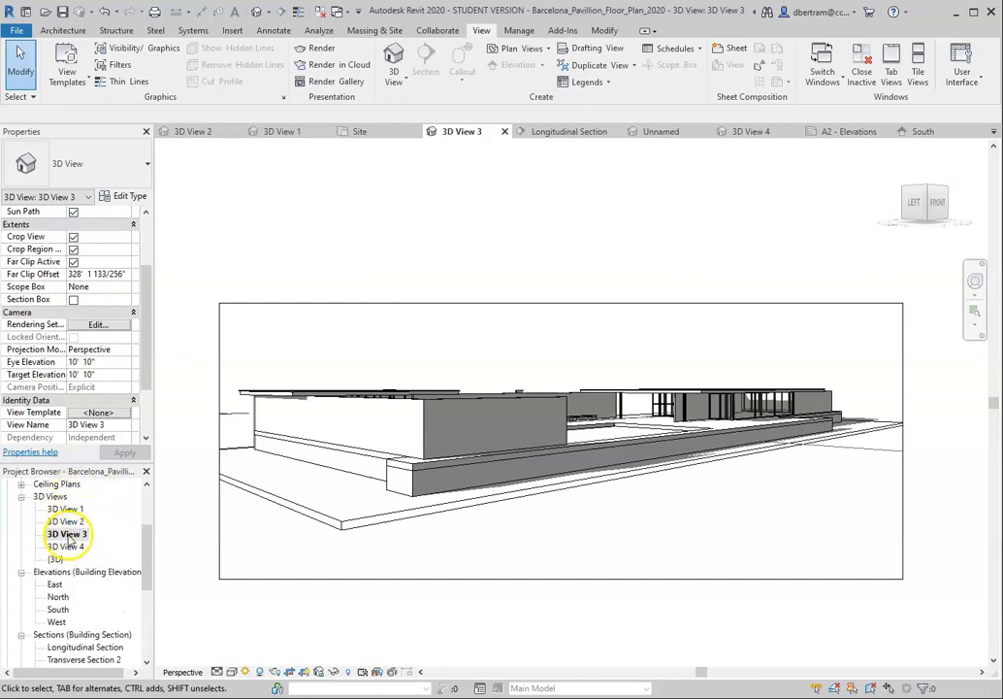
{"action": "left_click", "coordinate": [67, 534]}
{"action": "right_click", "coordinate": [67, 537]}
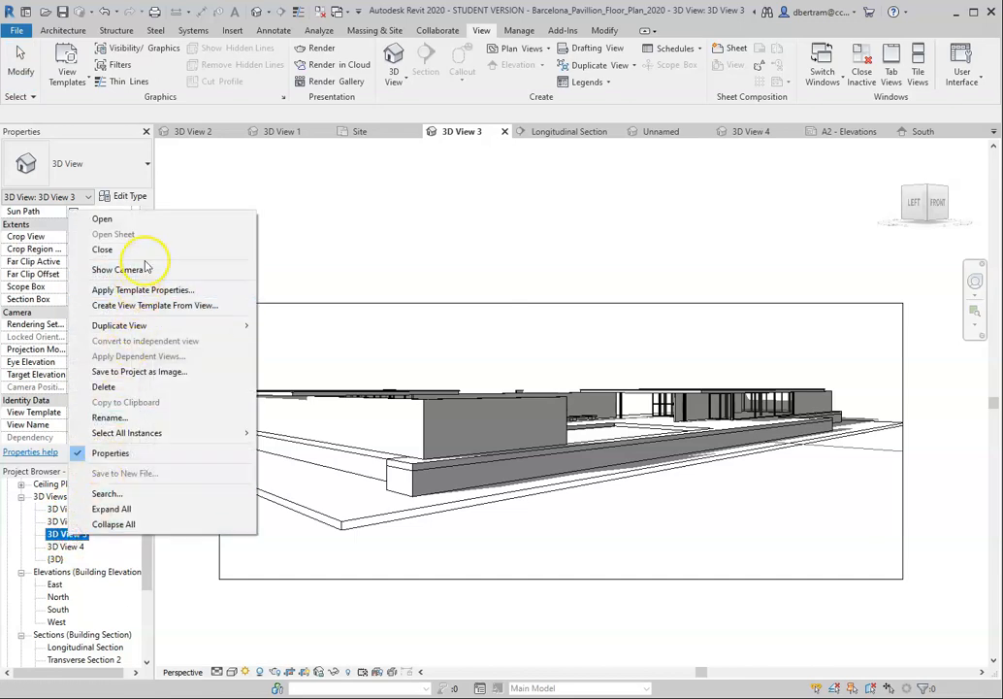
{"action": "left_click", "coordinate": [127, 419]}
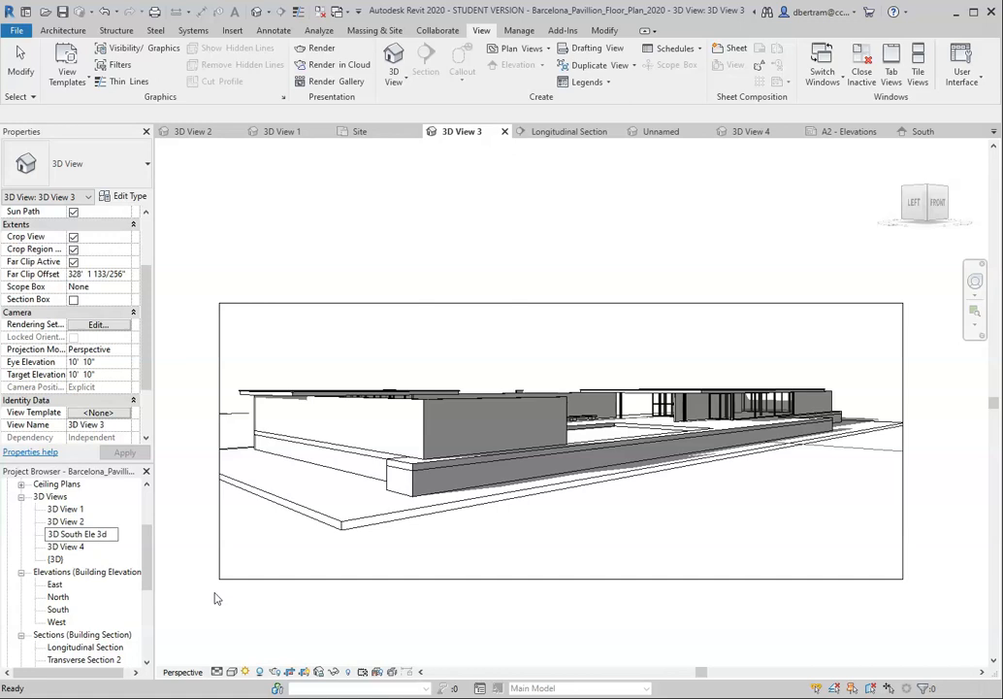
{"action": "key", "text": "Return"}
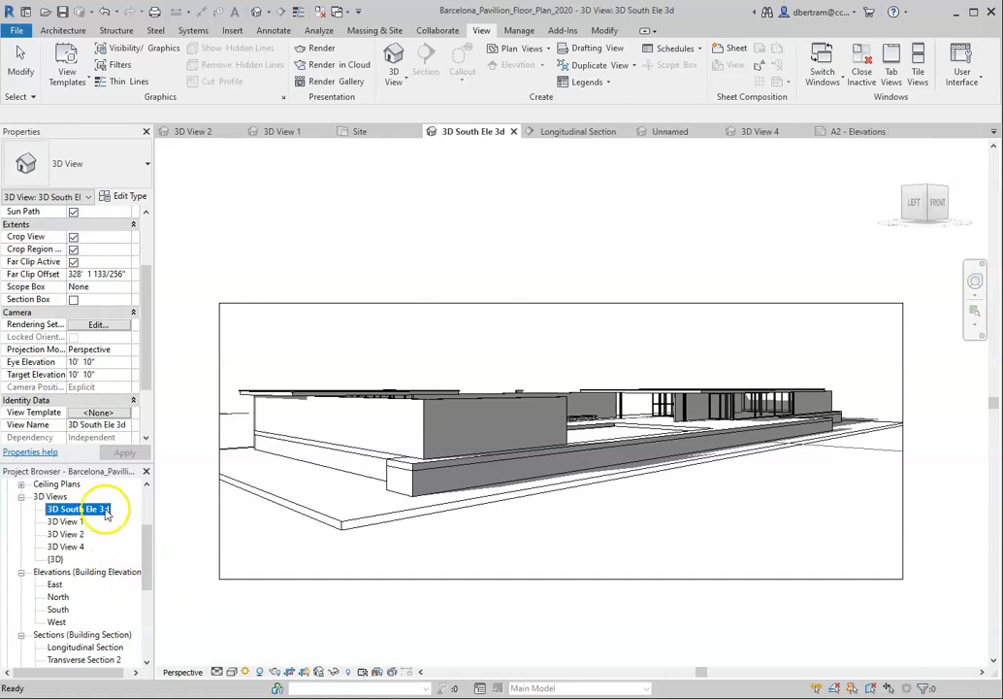
- Reopen sheet A2 - Elevations and place the 3D South Ele 3d view centred below the South elevation
{"action": "scroll", "coordinate": [105, 533], "scroll_direction": "down", "scroll_amount": 5}
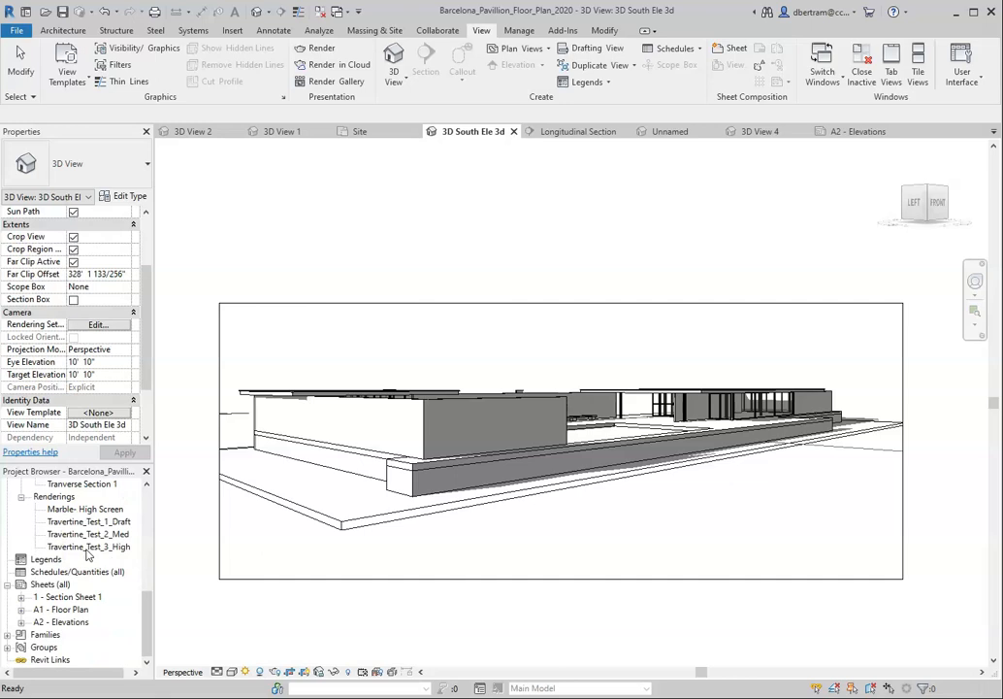
{"action": "double_click", "coordinate": [68, 621]}
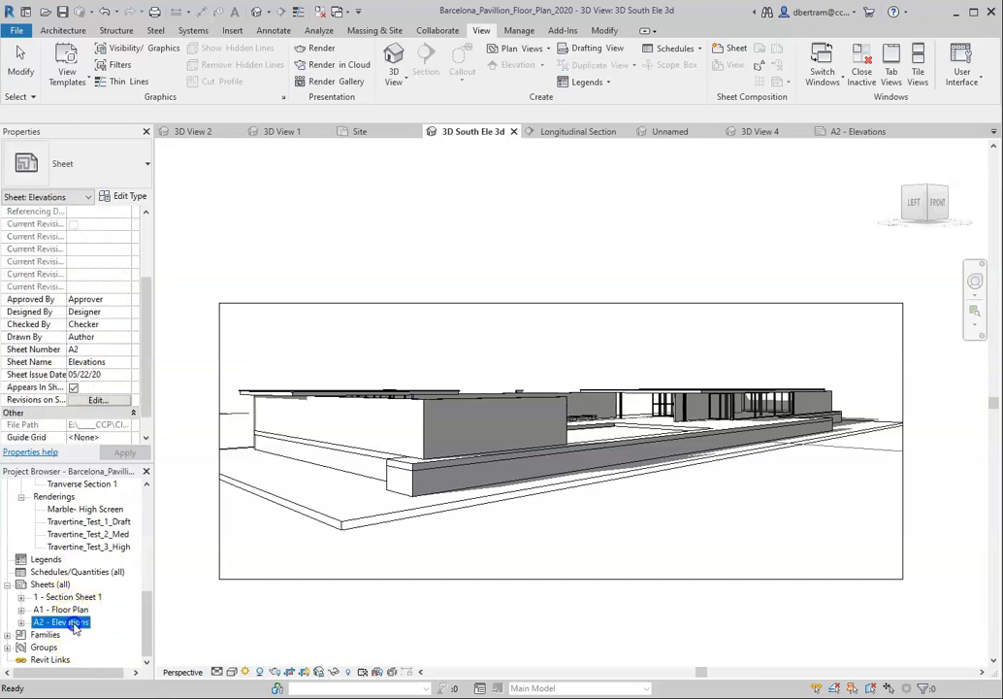
{"action": "scroll", "coordinate": [92, 582], "scroll_direction": "up", "scroll_amount": 5}
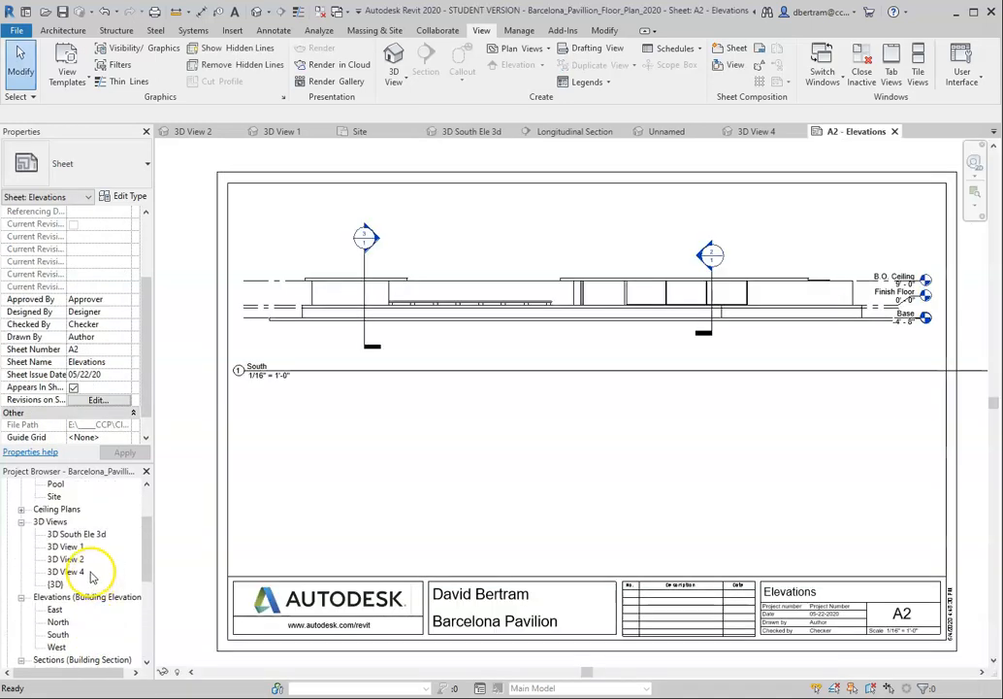
{"action": "left_click", "coordinate": [80, 562]}
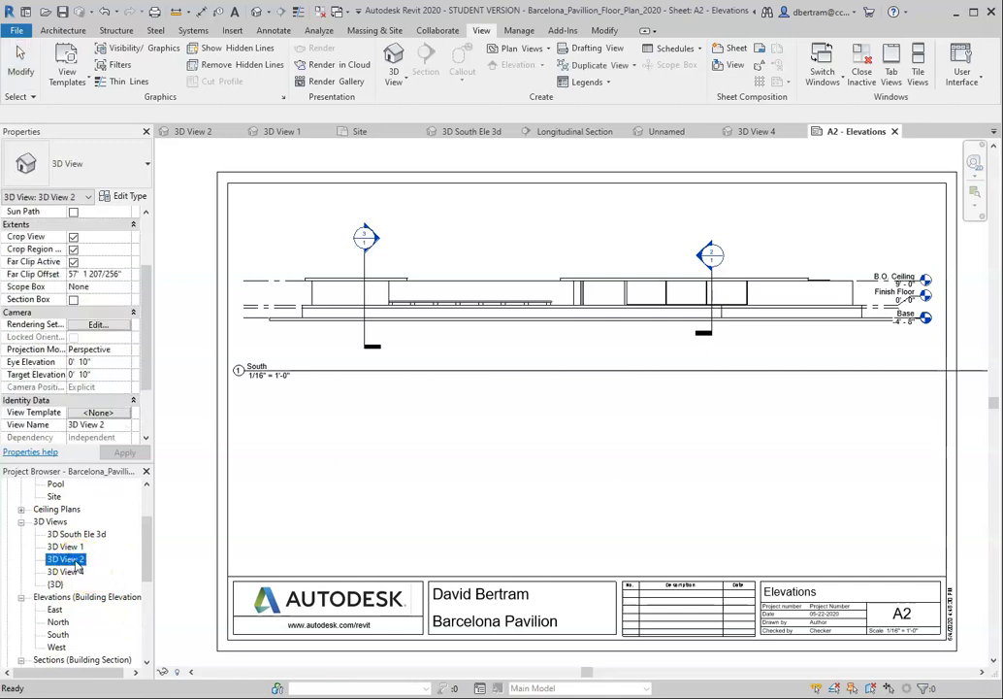
{"action": "left_click", "coordinate": [75, 535]}
{"action": "left_click_drag", "start_coordinate": [76, 537], "coordinate": [509, 483]}
{"action": "left_click", "coordinate": [516, 495]}
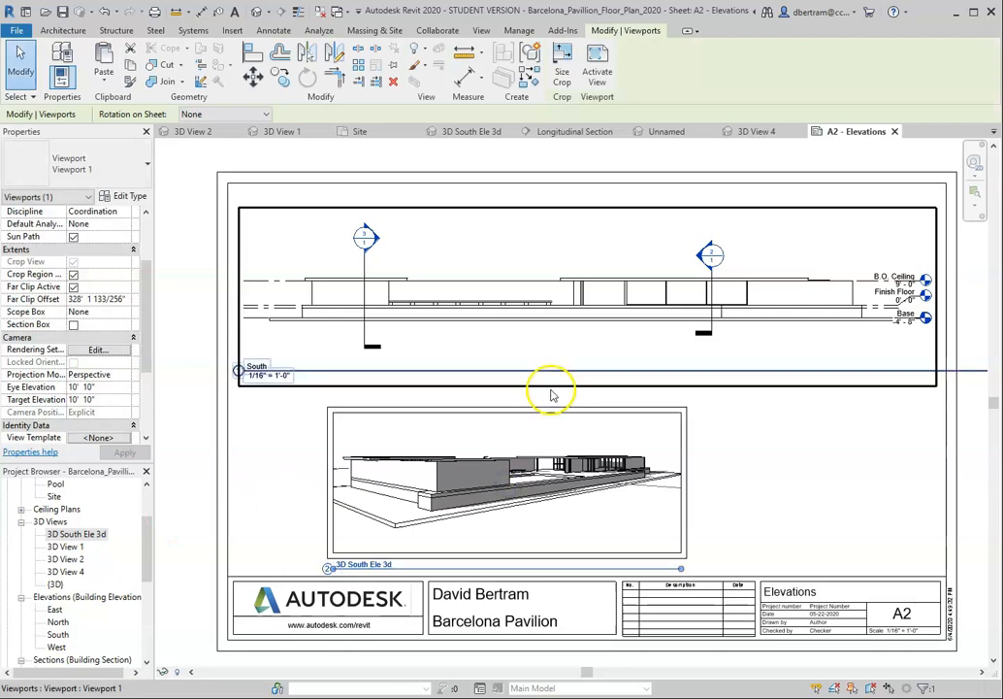
{"action": "left_click_drag", "start_coordinate": [549, 409], "coordinate": [607, 392]}
{"action": "left_click", "coordinate": [883, 473]}
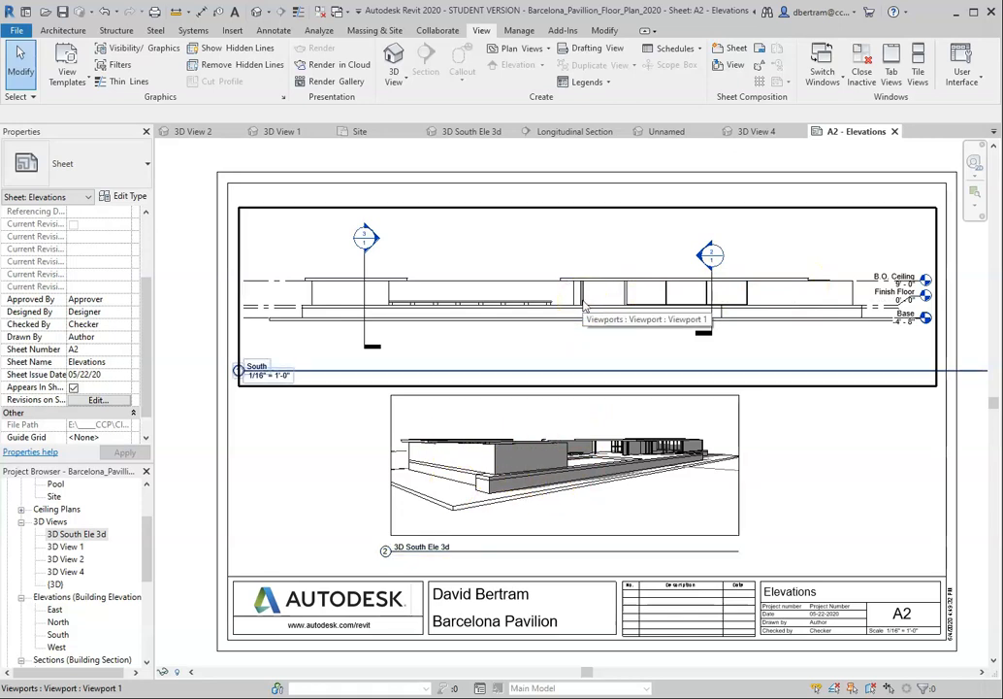
{"action": "left_click", "coordinate": [822, 452]}
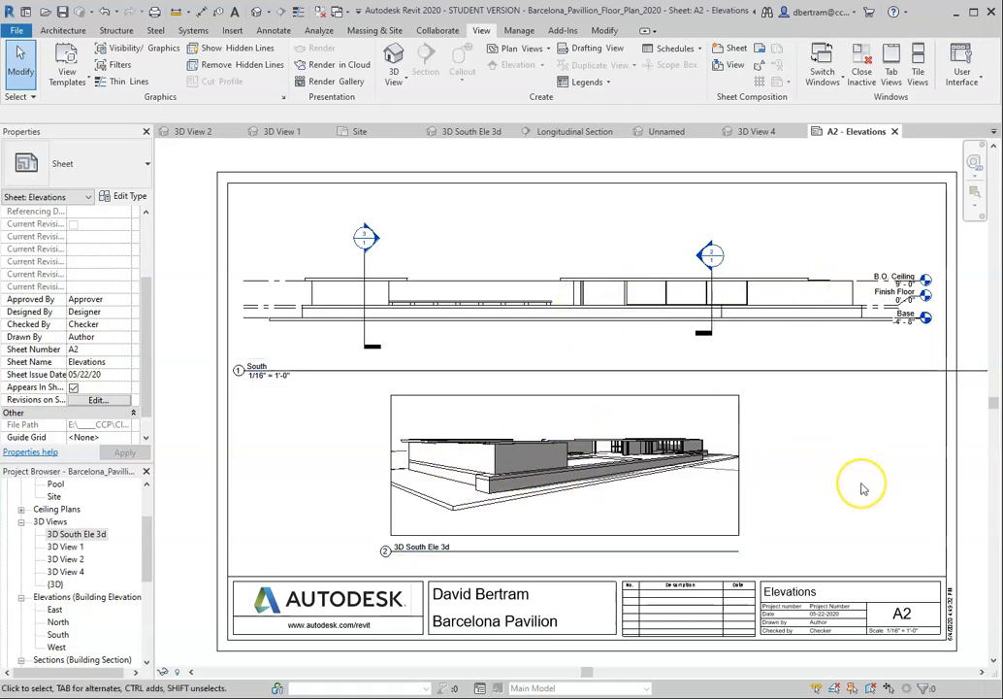
{"action": "left_click", "coordinate": [577, 453]}
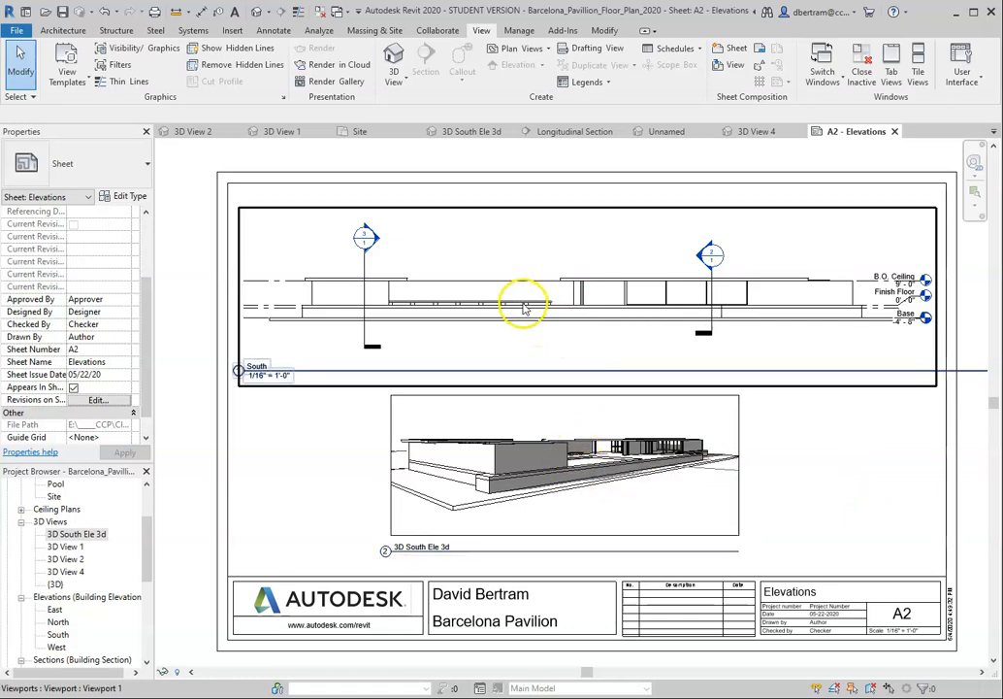
{"action": "left_click", "coordinate": [711, 332]}
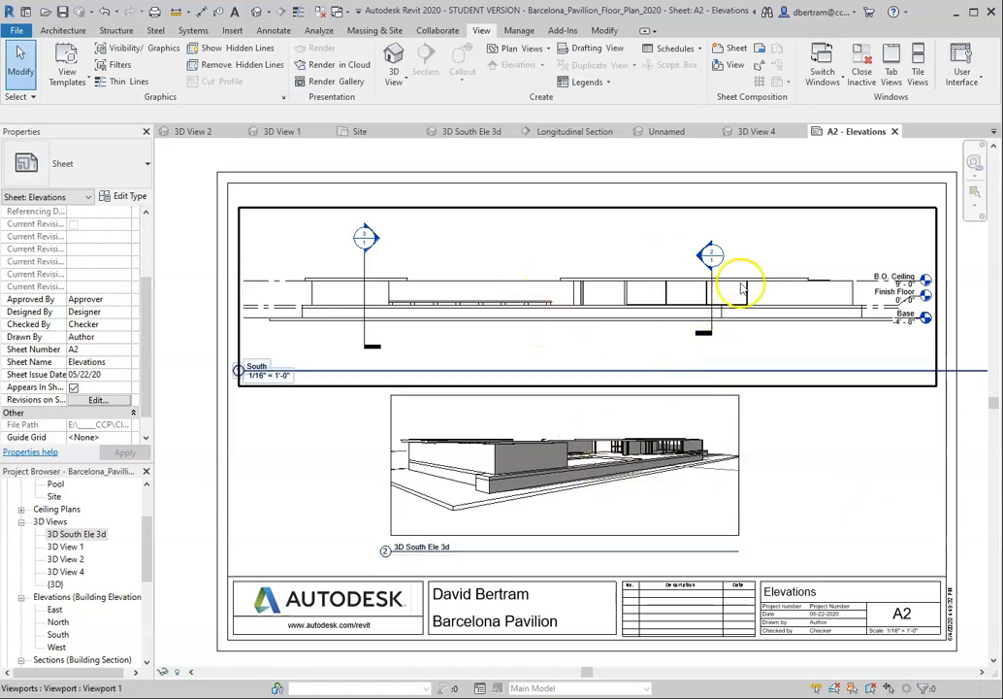
- Open the Finish Floor plan view
{"action": "key", "text": "Escape"}
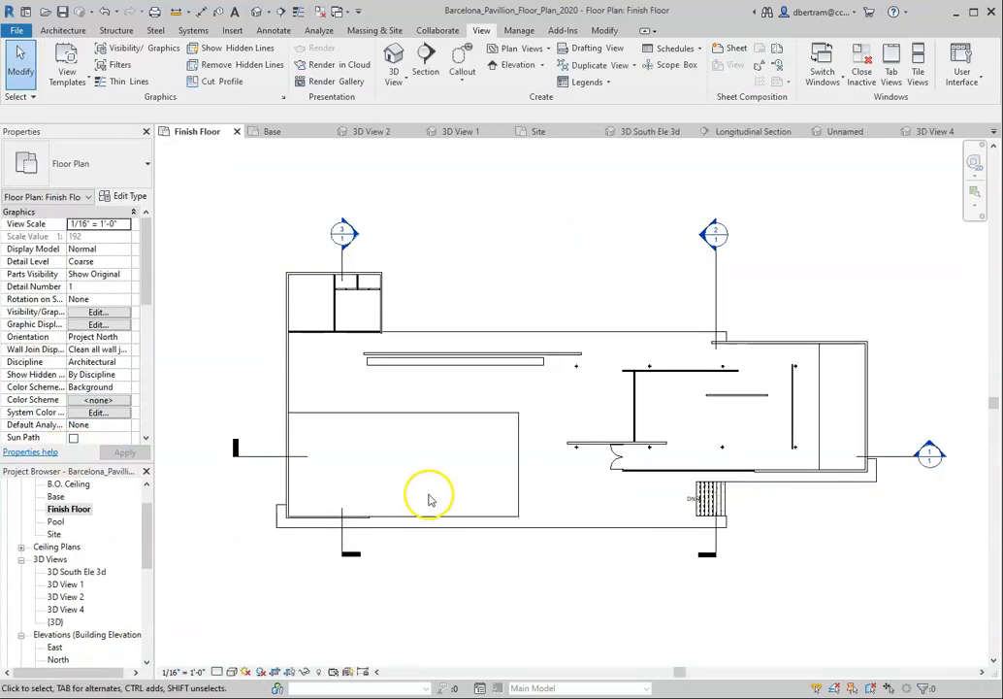
{"action": "scroll", "coordinate": [400, 464], "scroll_direction": "down", "scroll_amount": 1}
{"action": "scroll", "coordinate": [430, 483], "scroll_direction": "up", "scroll_amount": 1}
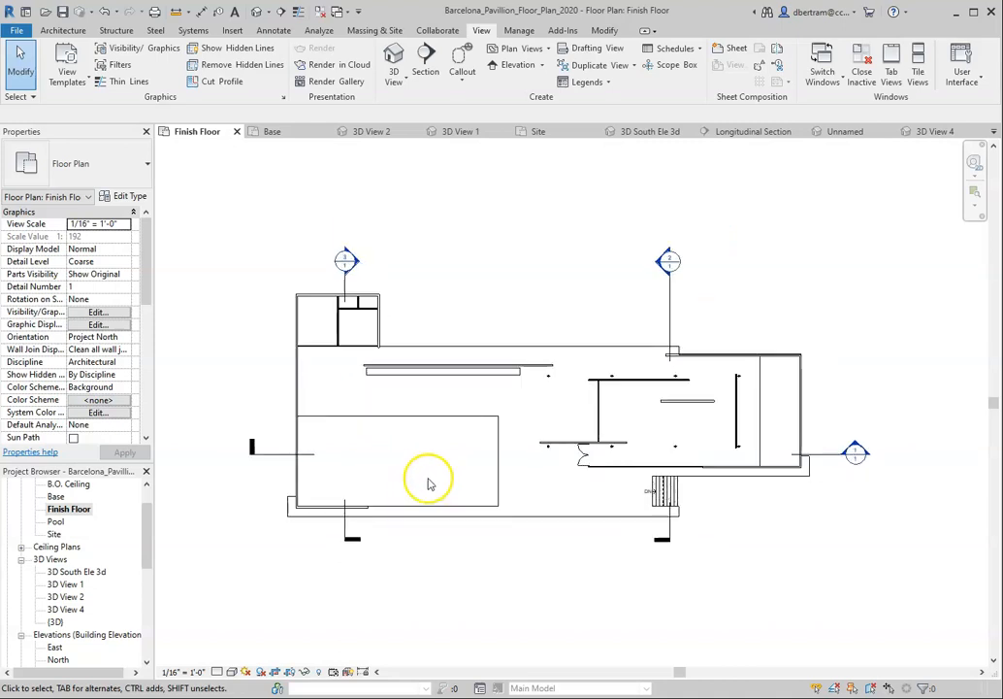
- Switch to the browser and examine photos of the small and large pools in the "barcelona pavilion pools" image results
{"action": "mouse_move", "coordinate": [320, 698]}
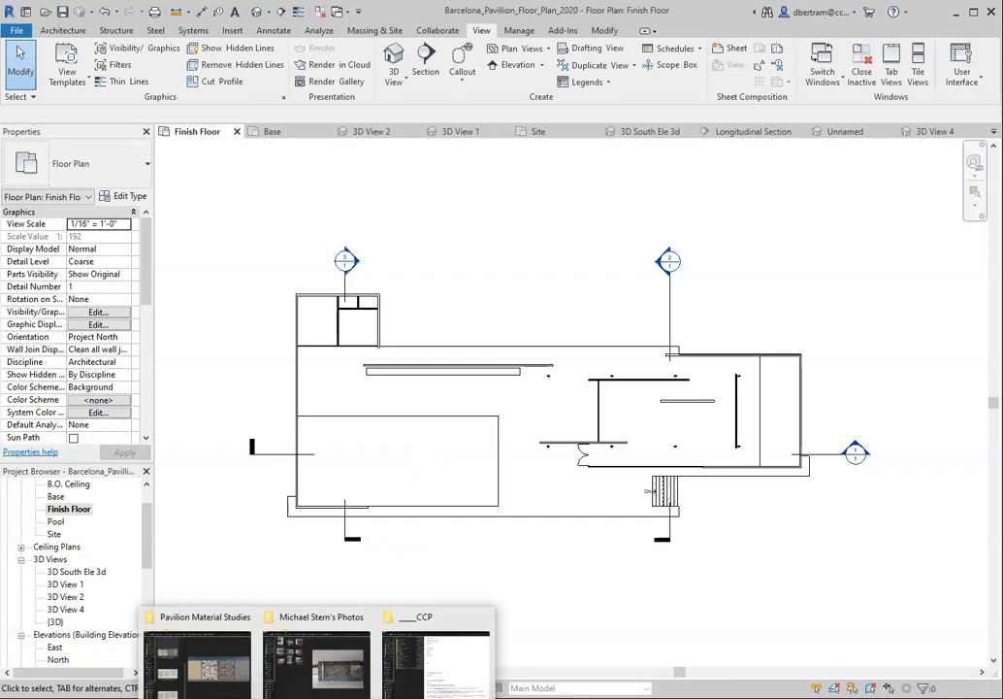
{"action": "mouse_move", "coordinate": [223, 698]}
{"action": "left_click", "coordinate": [249, 685]}
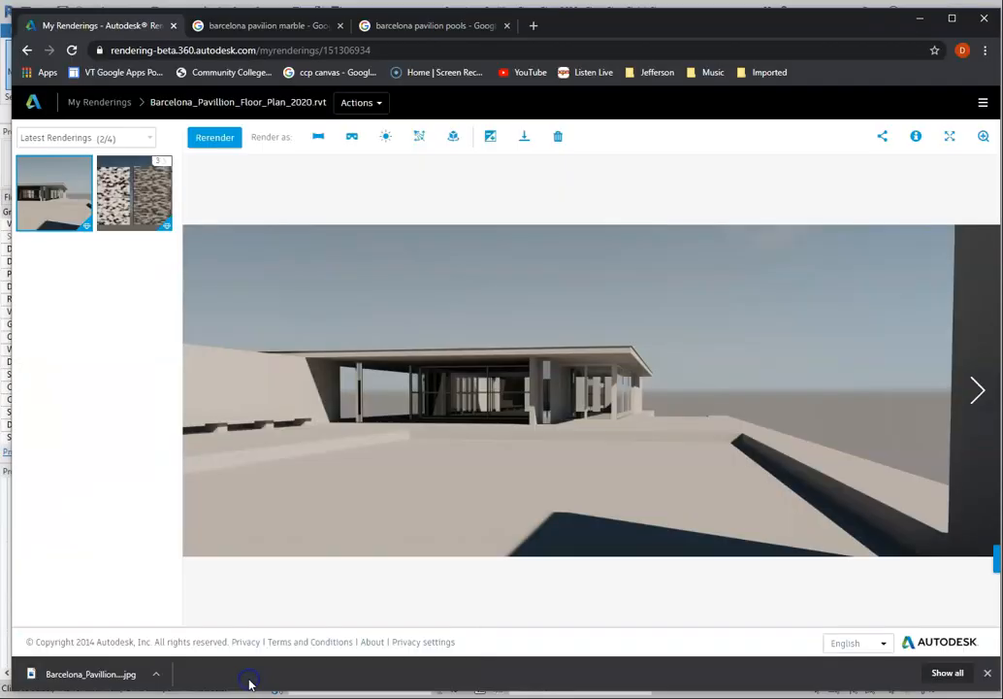
{"action": "left_click", "coordinate": [428, 34]}
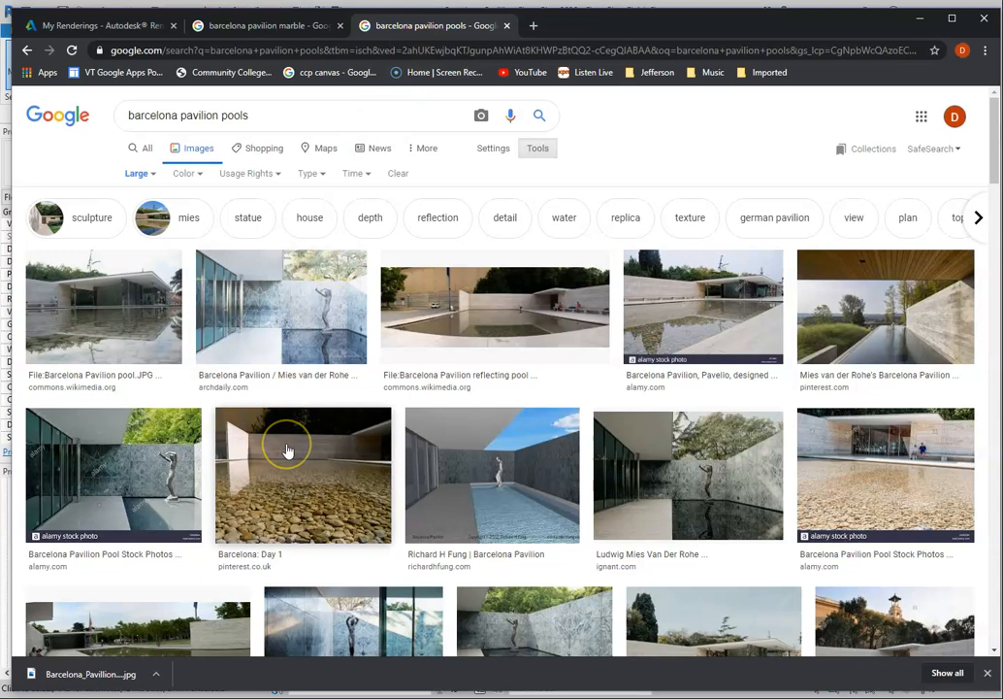
{"action": "left_click", "coordinate": [692, 502]}
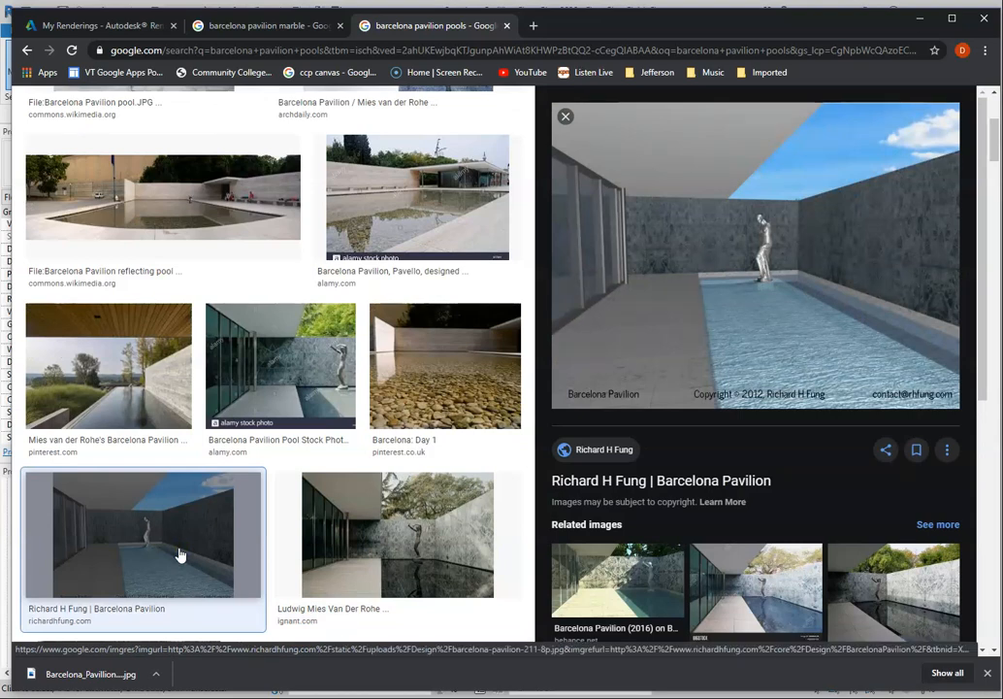
{"action": "left_click", "coordinate": [396, 545]}
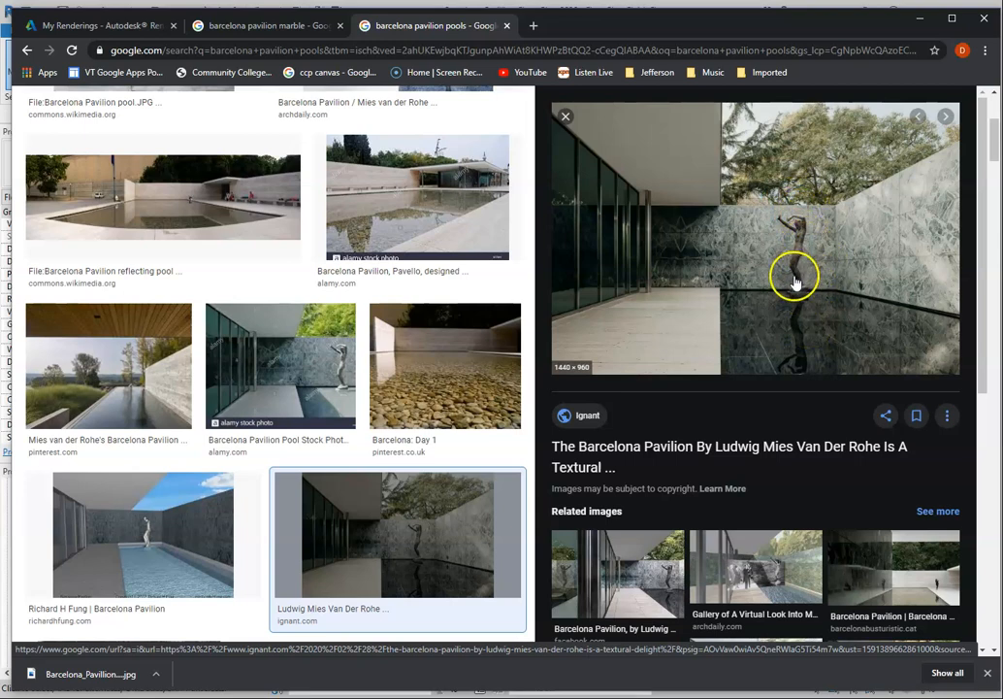
{"action": "left_click", "coordinate": [392, 210]}
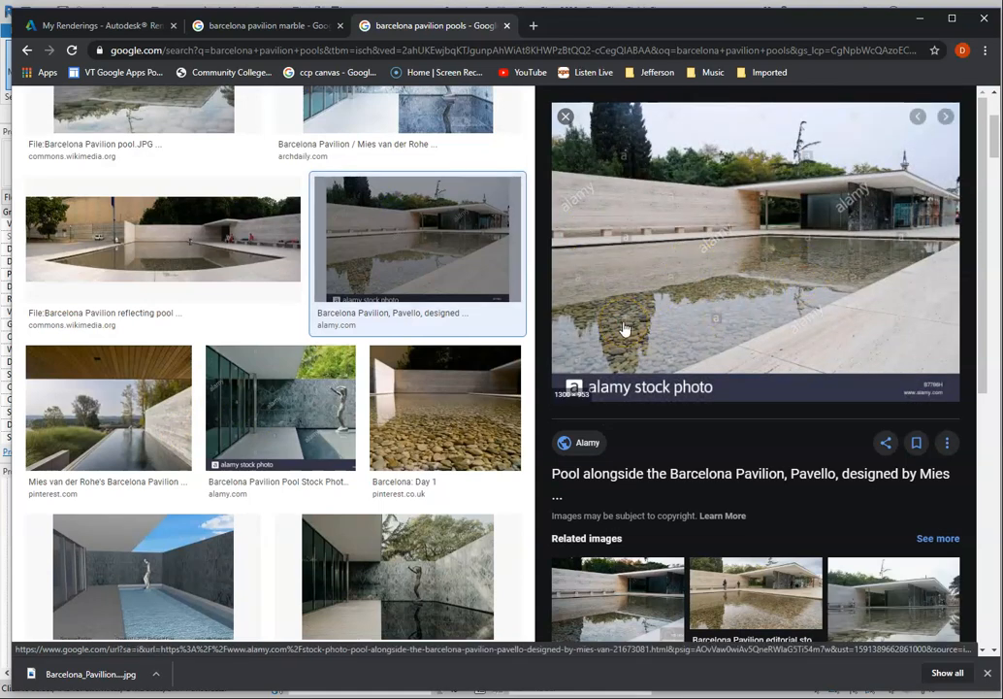
{"action": "left_click", "coordinate": [443, 444]}
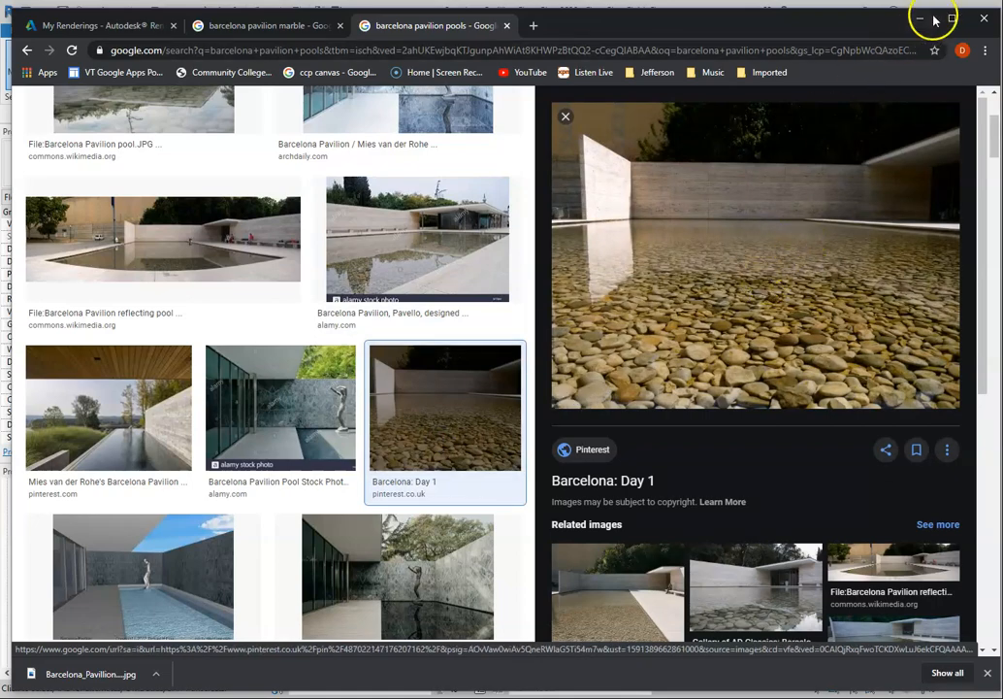
{"action": "left_click", "coordinate": [988, 16]}
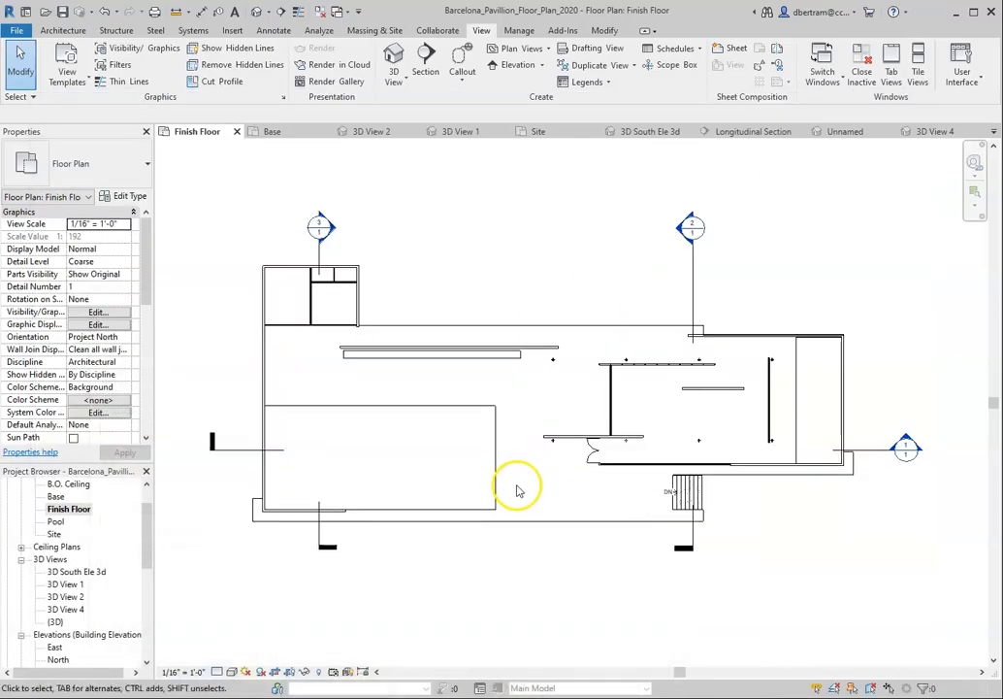
- Open the Longitudinal Section and copy the large pool's floor slab straight down, about 1' 4" below the original
{"action": "double_click", "coordinate": [907, 444]}
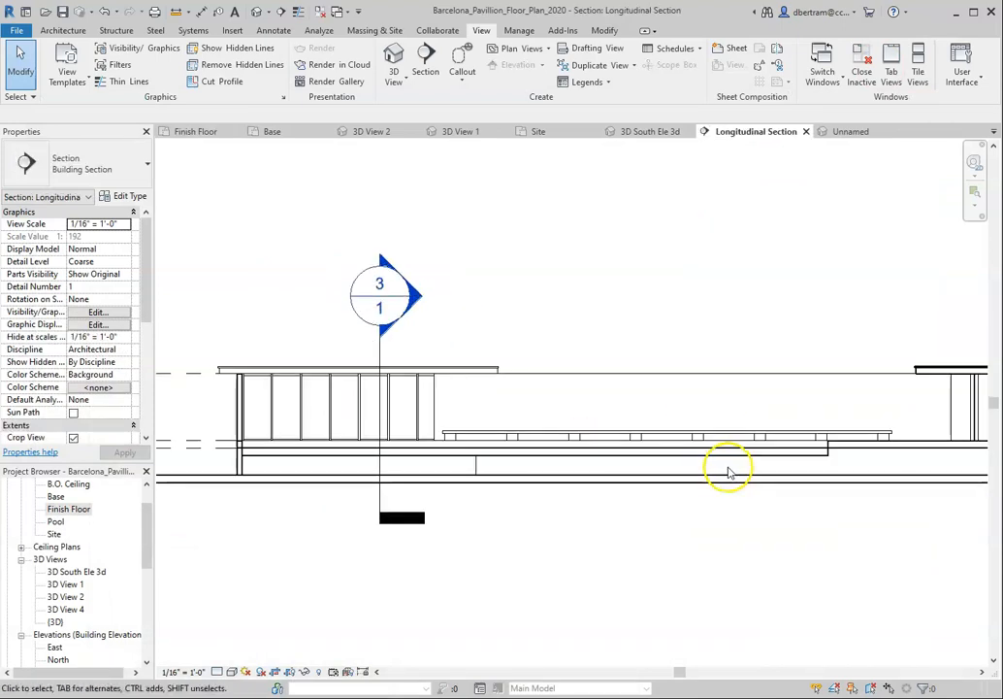
{"action": "left_click", "coordinate": [850, 447]}
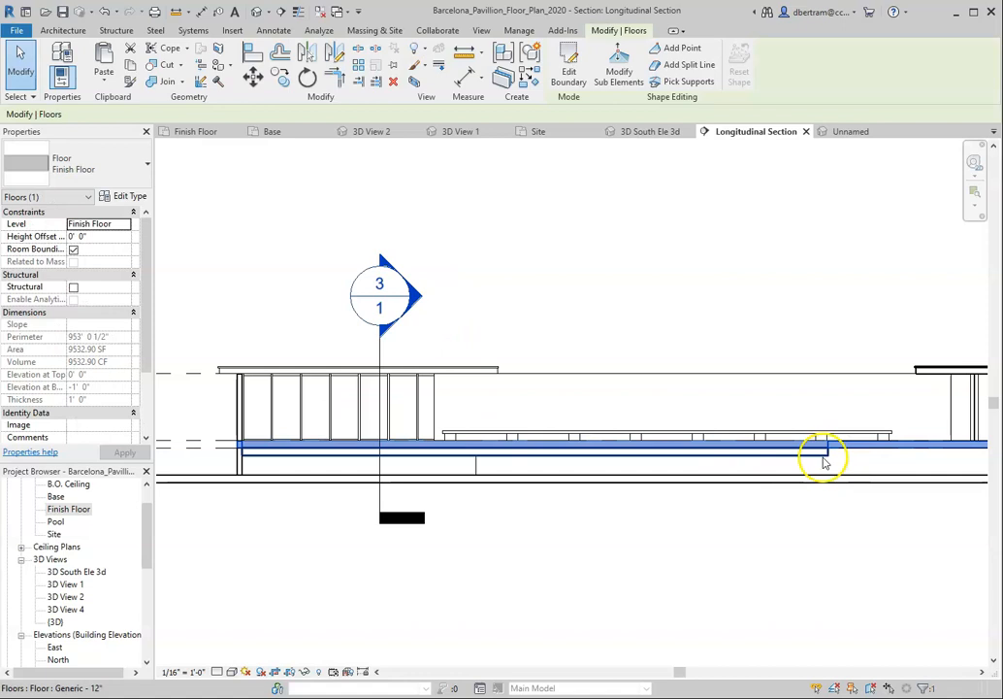
{"action": "left_click", "coordinate": [822, 463]}
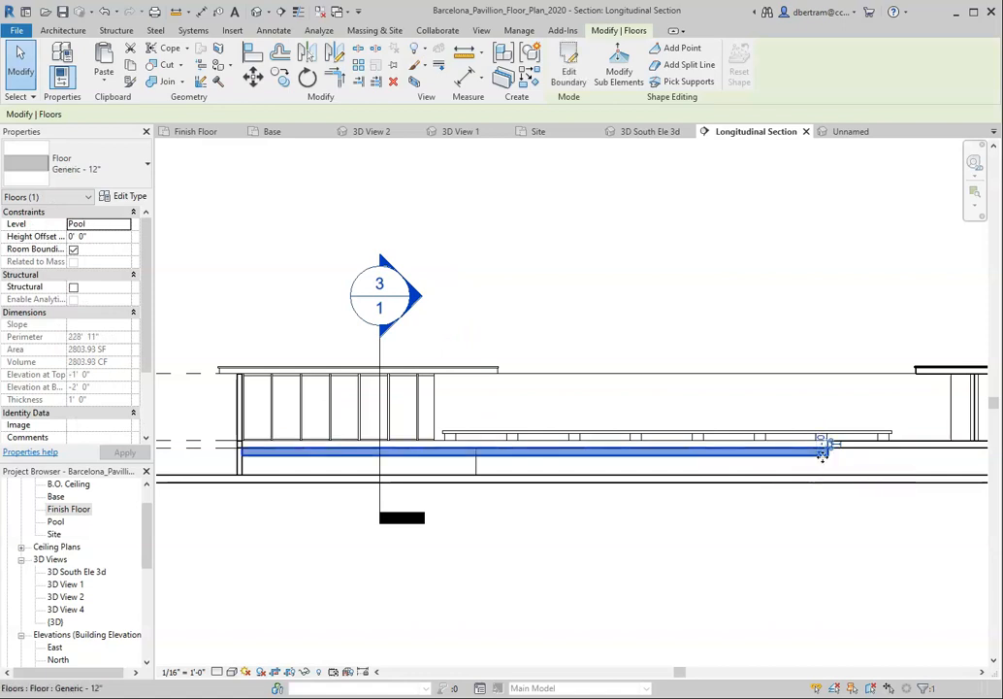
{"action": "left_click_drag", "start_coordinate": [822, 455], "coordinate": [659, 524]}
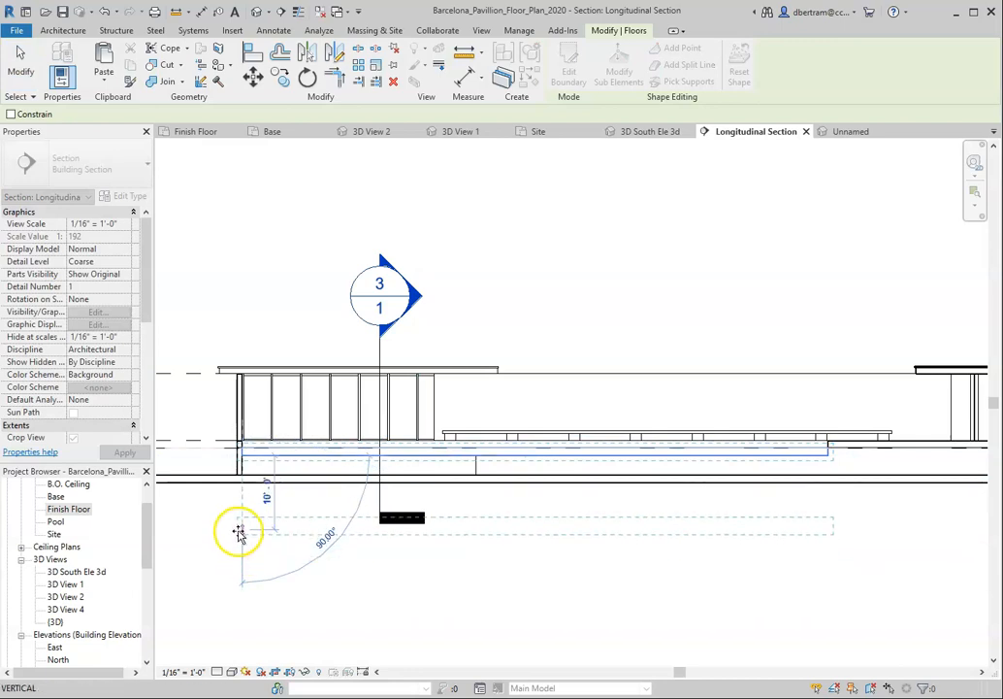
{"action": "scroll", "coordinate": [239, 531], "scroll_direction": "up", "scroll_amount": 2}
{"action": "scroll", "coordinate": [257, 411], "scroll_direction": "up", "scroll_amount": 2}
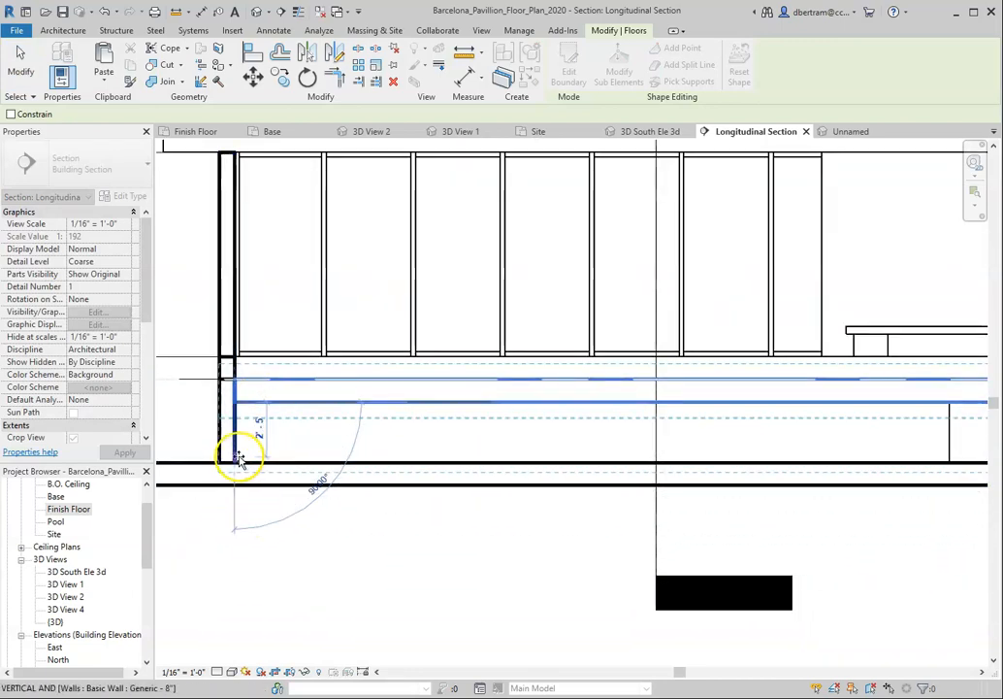
{"action": "scroll", "coordinate": [235, 454], "scroll_direction": "up", "scroll_amount": 2}
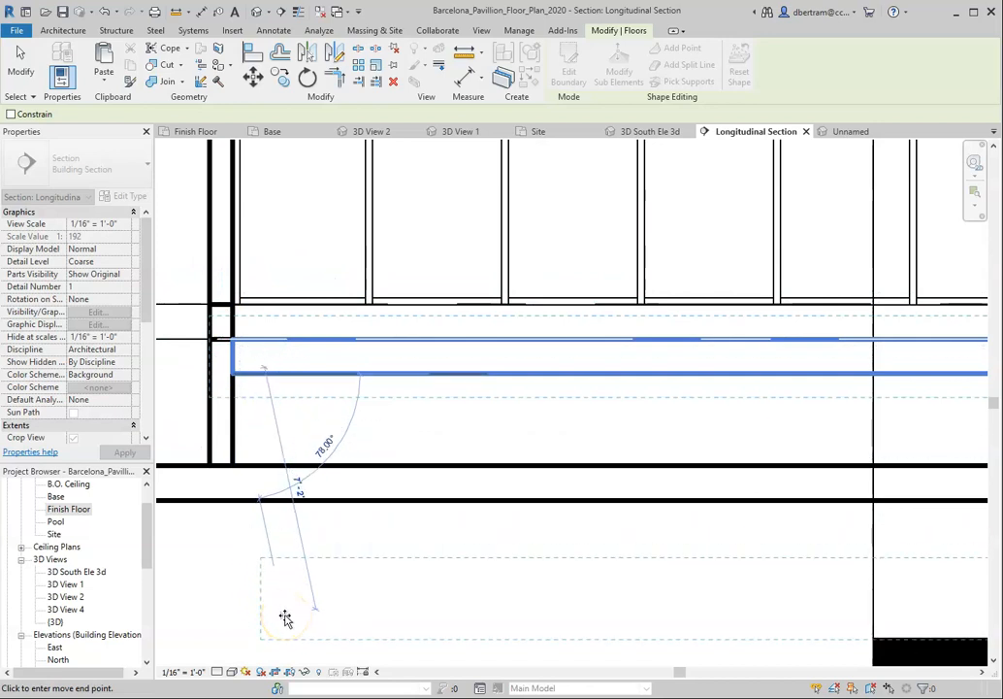
{"action": "left_click", "coordinate": [273, 605]}
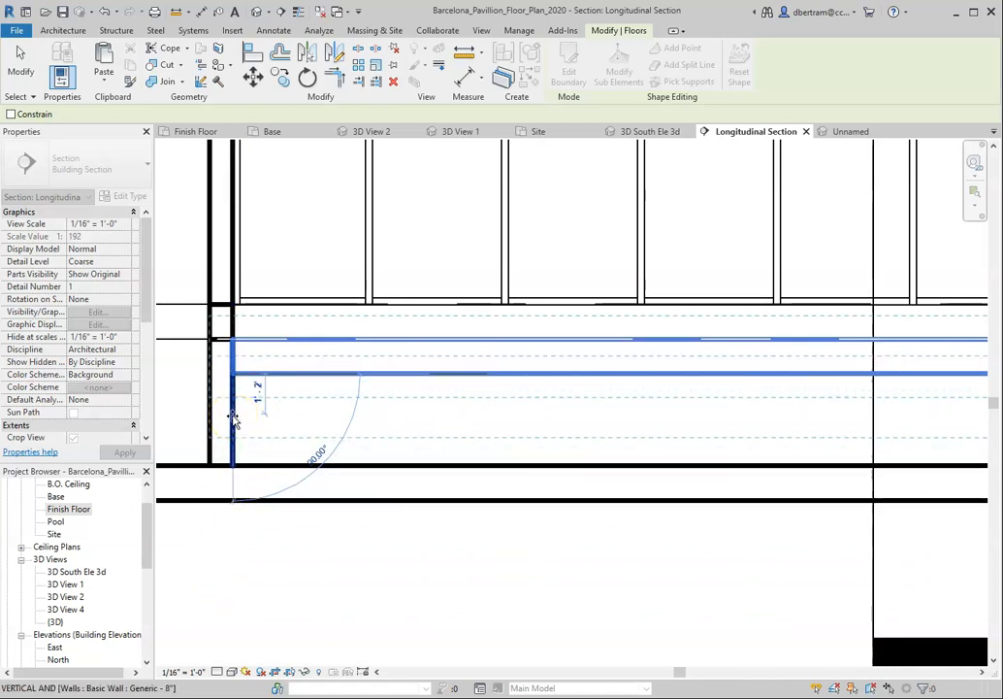
{"action": "left_click", "coordinate": [232, 415]}
{"action": "left_click", "coordinate": [233, 423]}
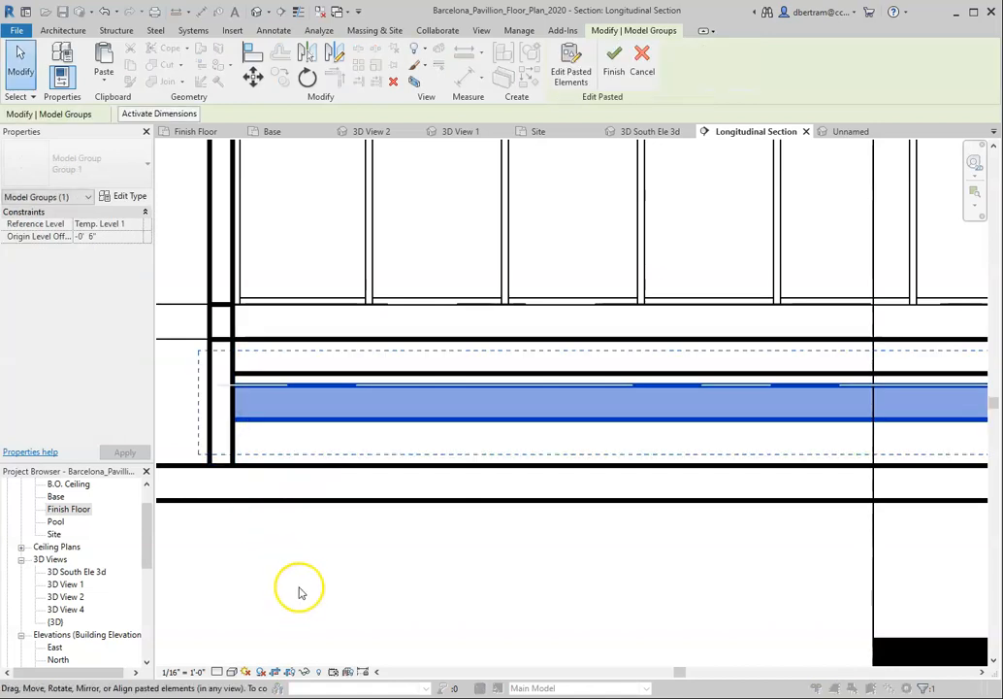
{"action": "left_click", "coordinate": [299, 584]}
- Move the copied pool slab so its top meets the underside of the original slab, at a height offset of -1' 0"
{"action": "left_click", "coordinate": [307, 424]}
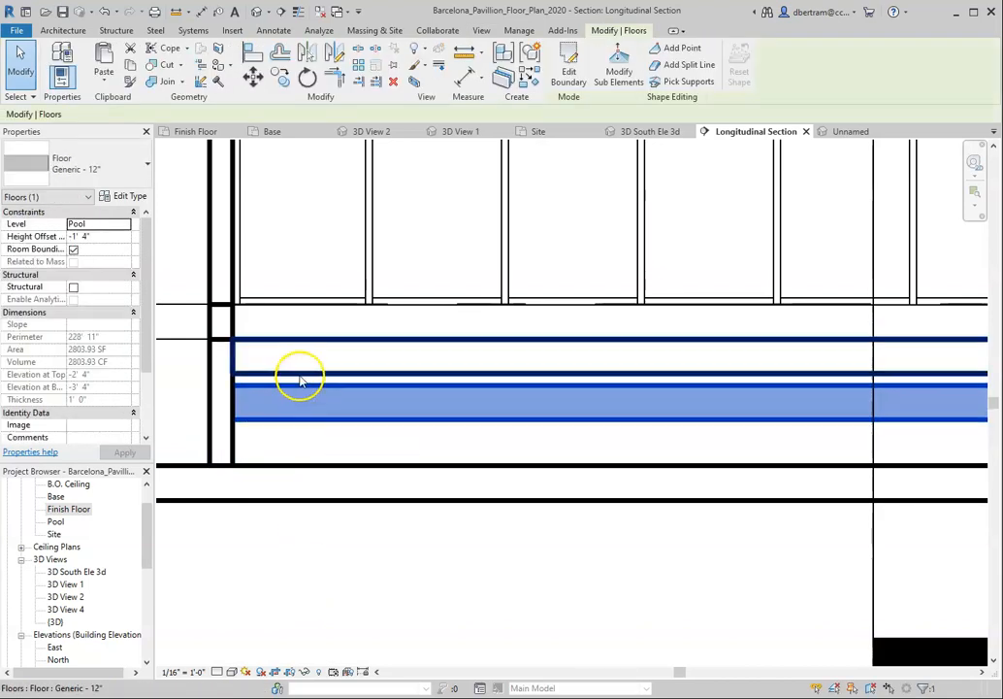
{"action": "left_click", "coordinate": [302, 344]}
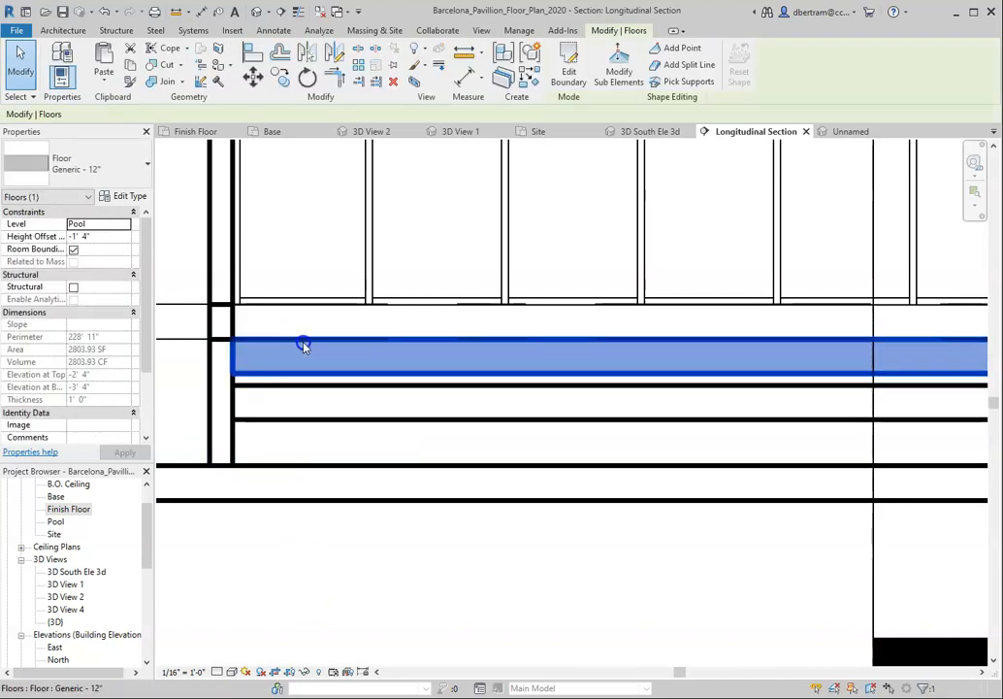
{"action": "left_click", "coordinate": [295, 419]}
{"action": "left_click_drag", "start_coordinate": [295, 421], "coordinate": [293, 436]}
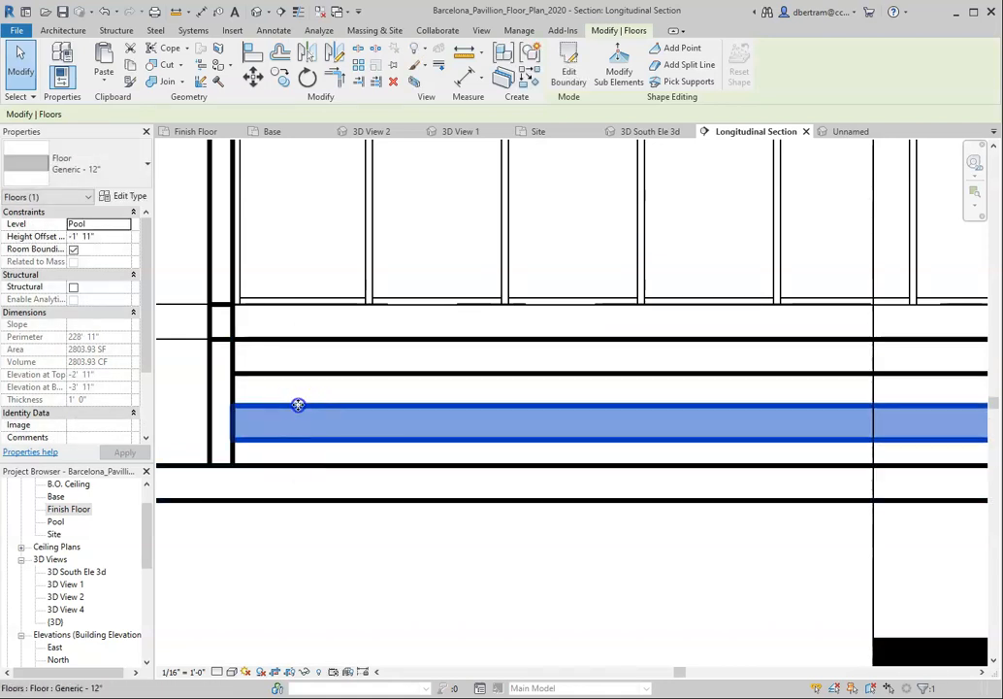
{"action": "left_click_drag", "start_coordinate": [298, 390], "coordinate": [296, 374]}
{"action": "scroll", "coordinate": [228, 392], "scroll_direction": "up", "scroll_amount": 6}
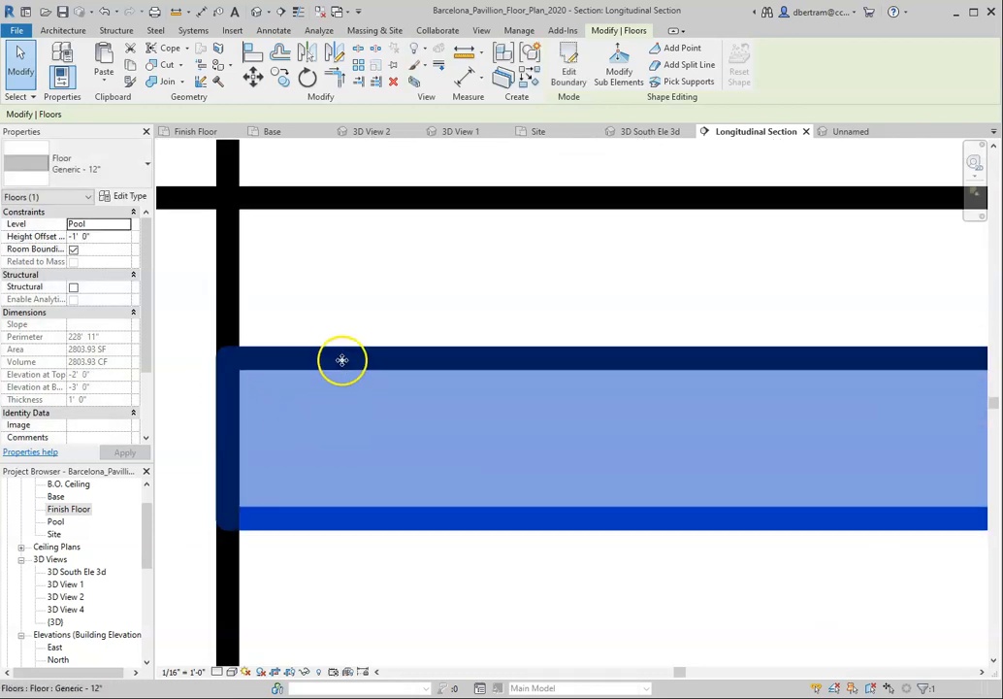
{"action": "key", "text": "Escape"}
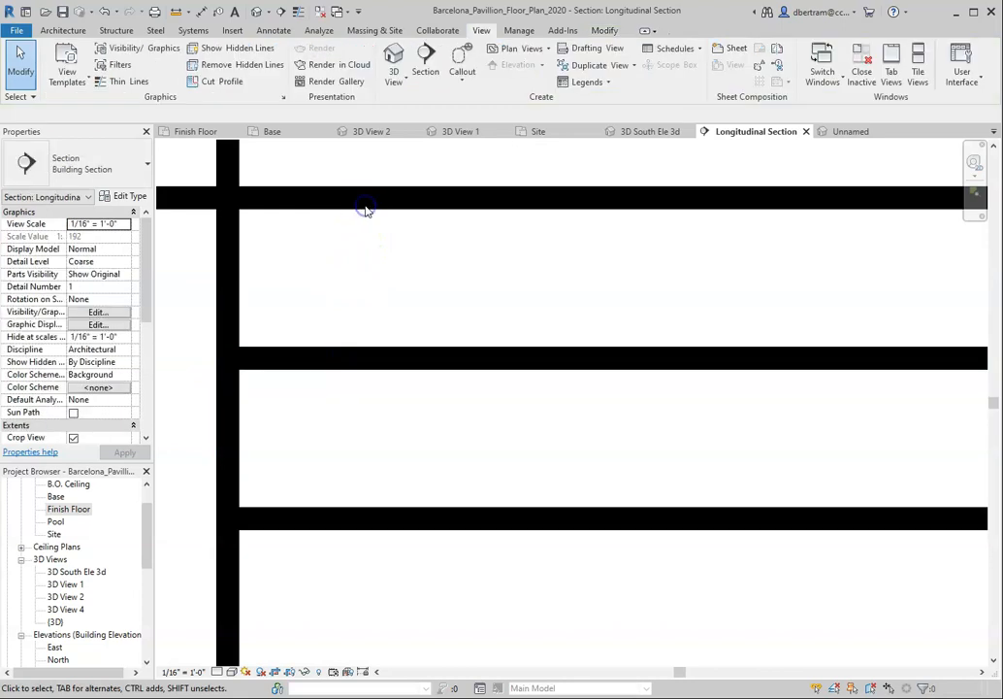
- Check how the two stacked pool slabs meet the surrounding floor and walls in the Longitudinal Section and Tranverse Section 1
{"action": "left_click", "coordinate": [369, 298]}
{"action": "scroll", "coordinate": [386, 474], "scroll_direction": "down", "scroll_amount": 5}
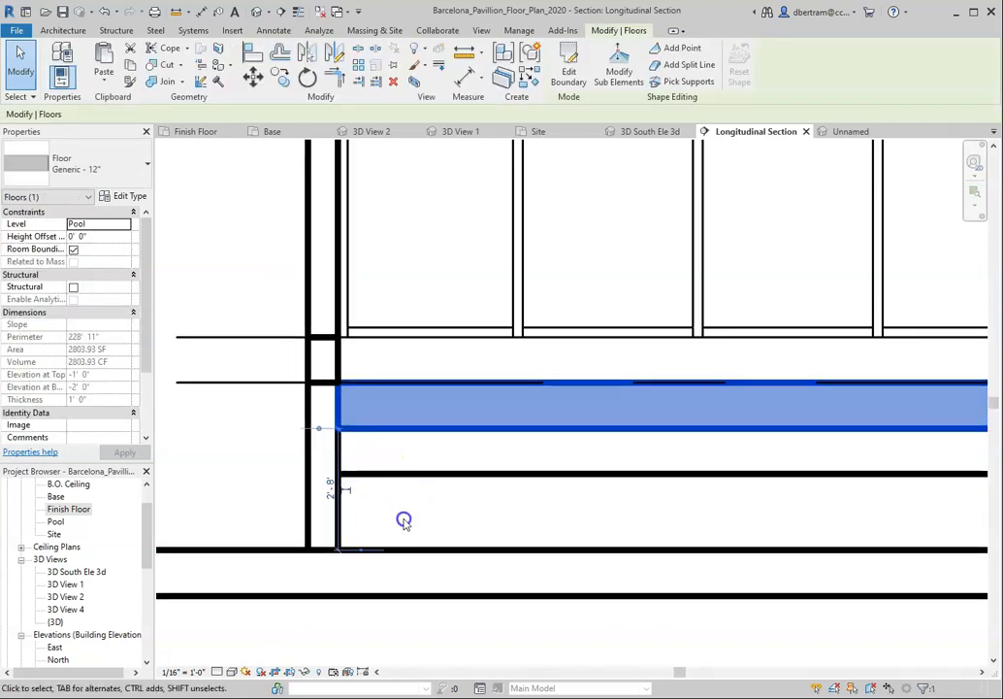
{"action": "left_click", "coordinate": [253, 500]}
{"action": "scroll", "coordinate": [303, 501], "scroll_direction": "down", "scroll_amount": 5}
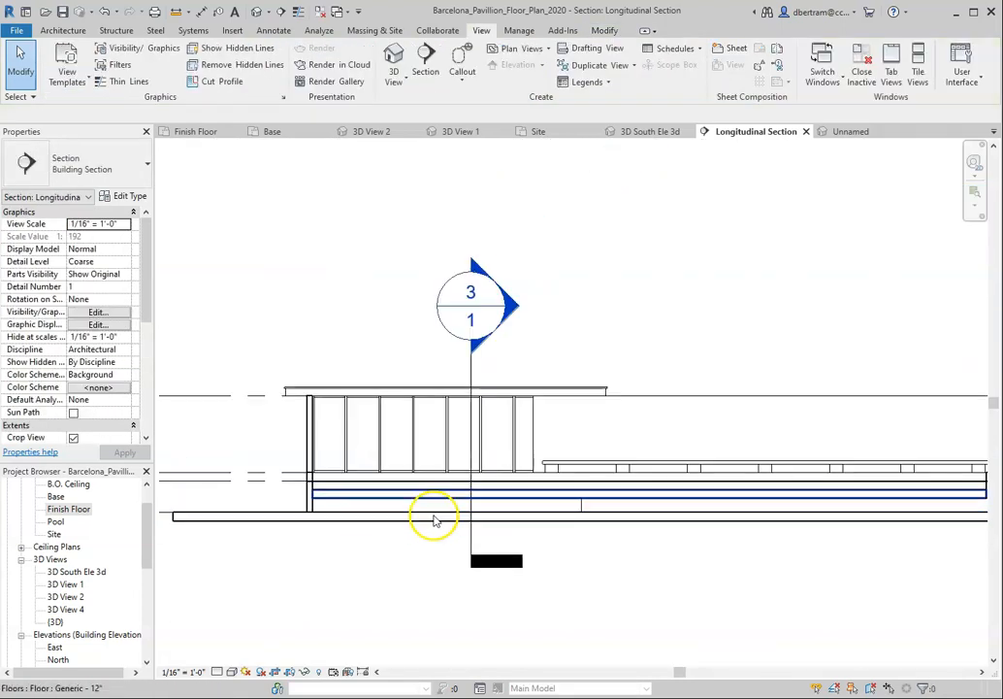
{"action": "scroll", "coordinate": [902, 490], "scroll_direction": "up", "scroll_amount": 8}
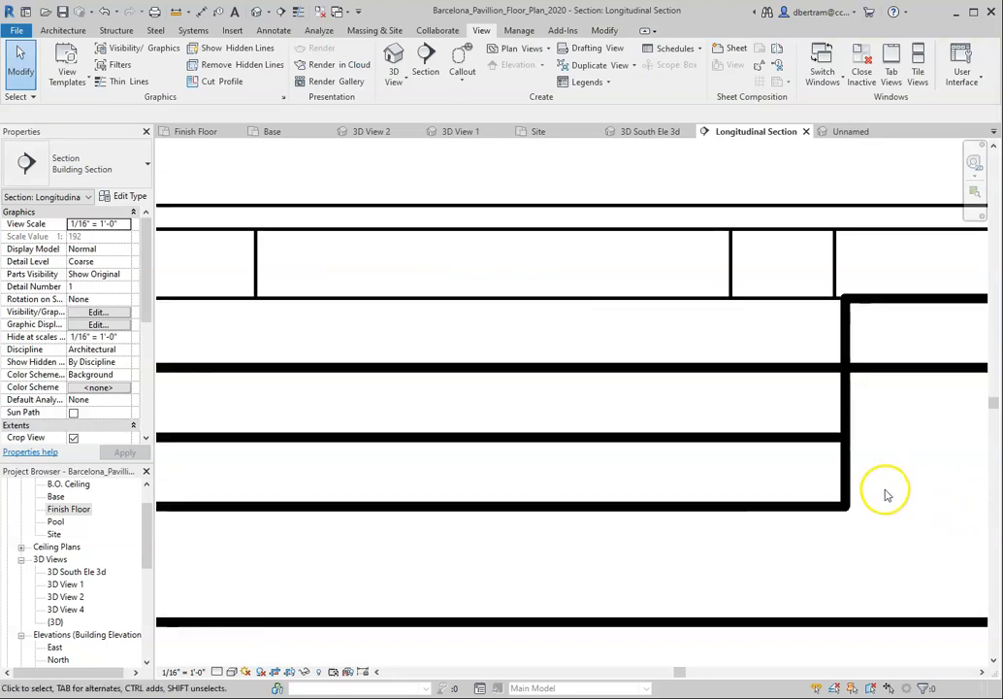
{"action": "scroll", "coordinate": [878, 503], "scroll_direction": "down", "scroll_amount": 8}
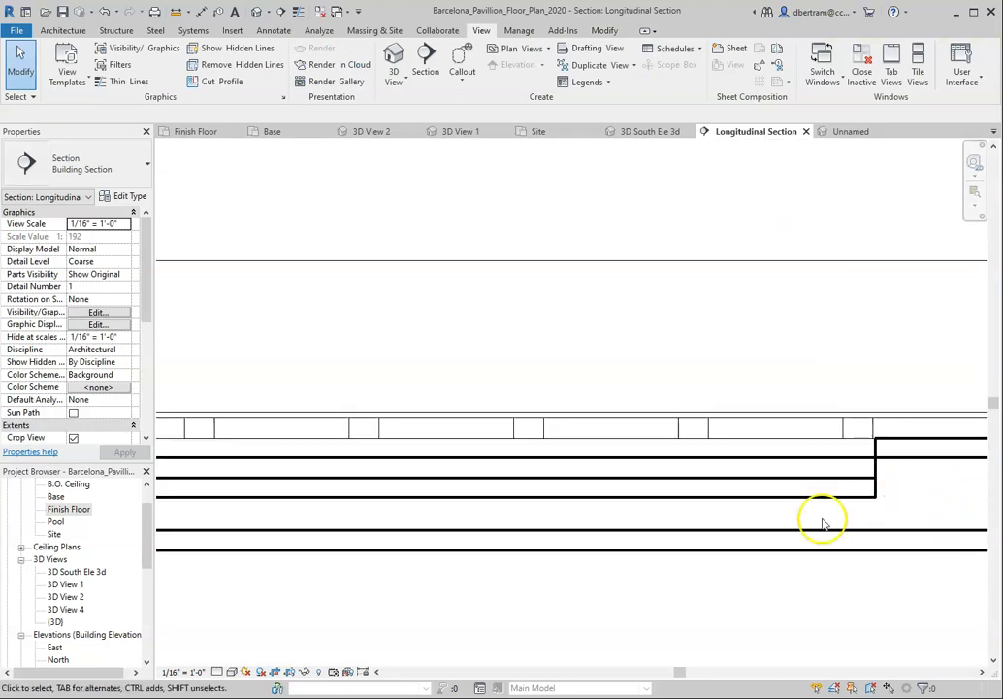
{"action": "double_click", "coordinate": [375, 319]}
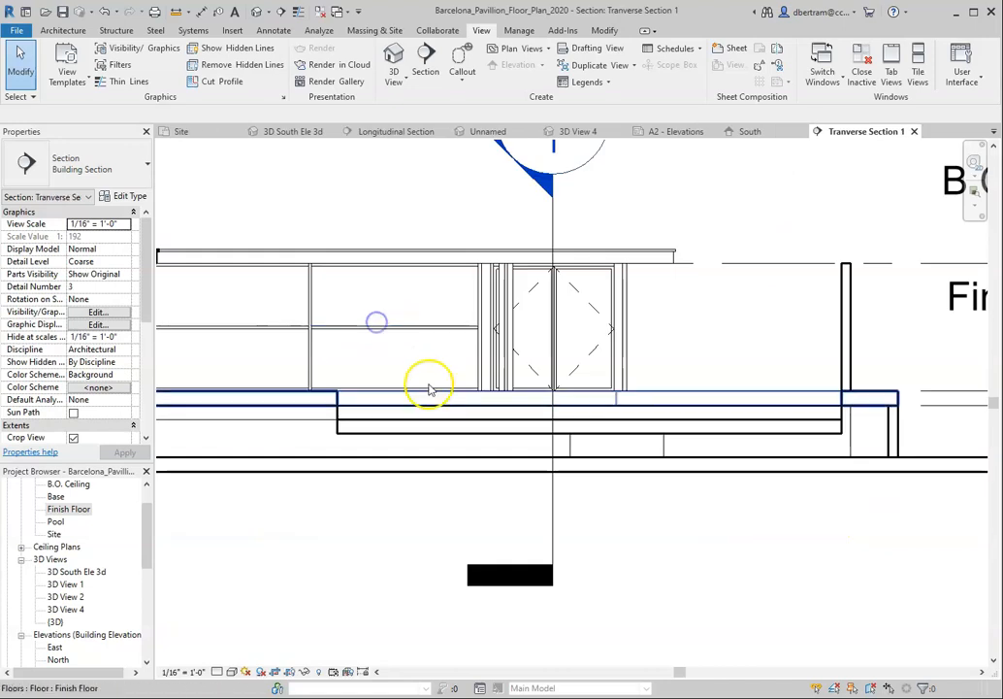
{"action": "scroll", "coordinate": [356, 451], "scroll_direction": "up", "scroll_amount": 5}
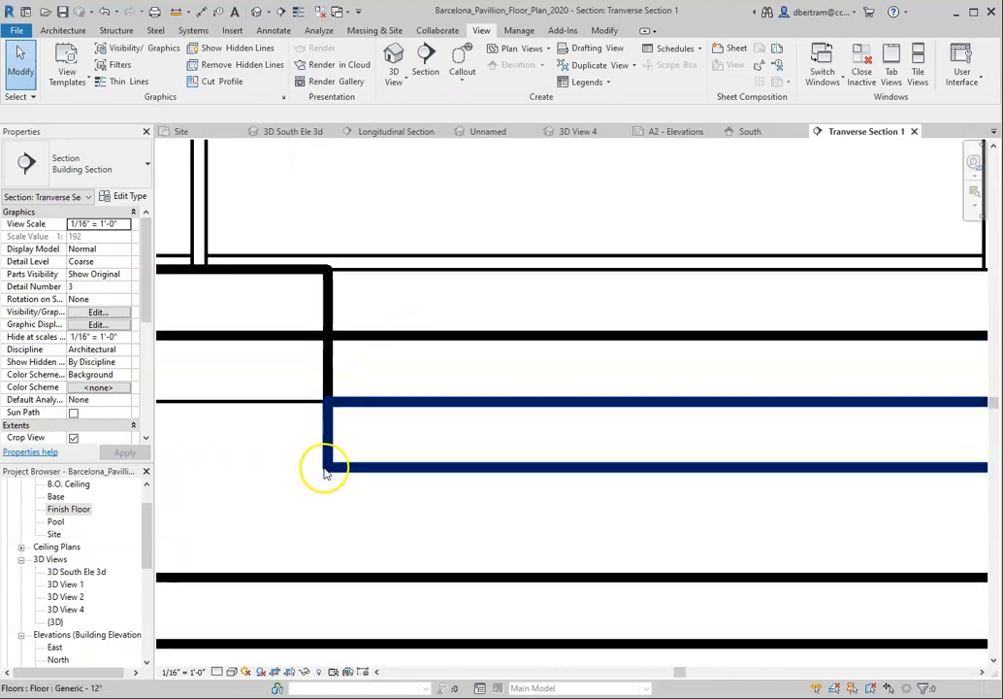
{"action": "scroll", "coordinate": [310, 456], "scroll_direction": "down", "scroll_amount": 3}
{"action": "scroll", "coordinate": [416, 466], "scroll_direction": "down", "scroll_amount": 2}
{"action": "scroll", "coordinate": [706, 481], "scroll_direction": "down", "scroll_amount": 2}
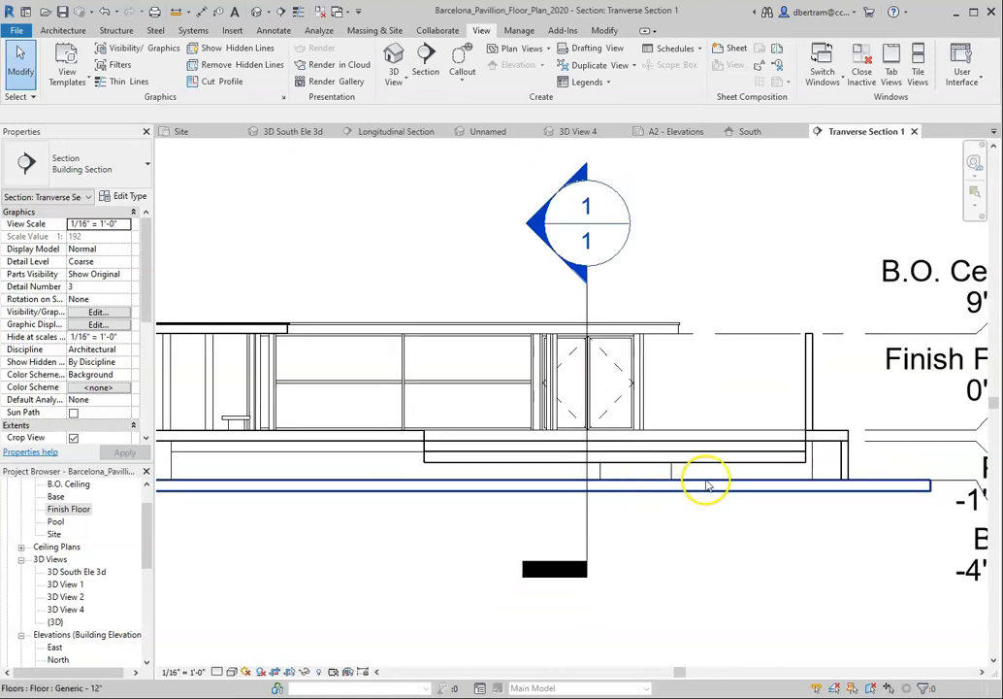
{"action": "scroll", "coordinate": [822, 477], "scroll_direction": "up", "scroll_amount": 3}
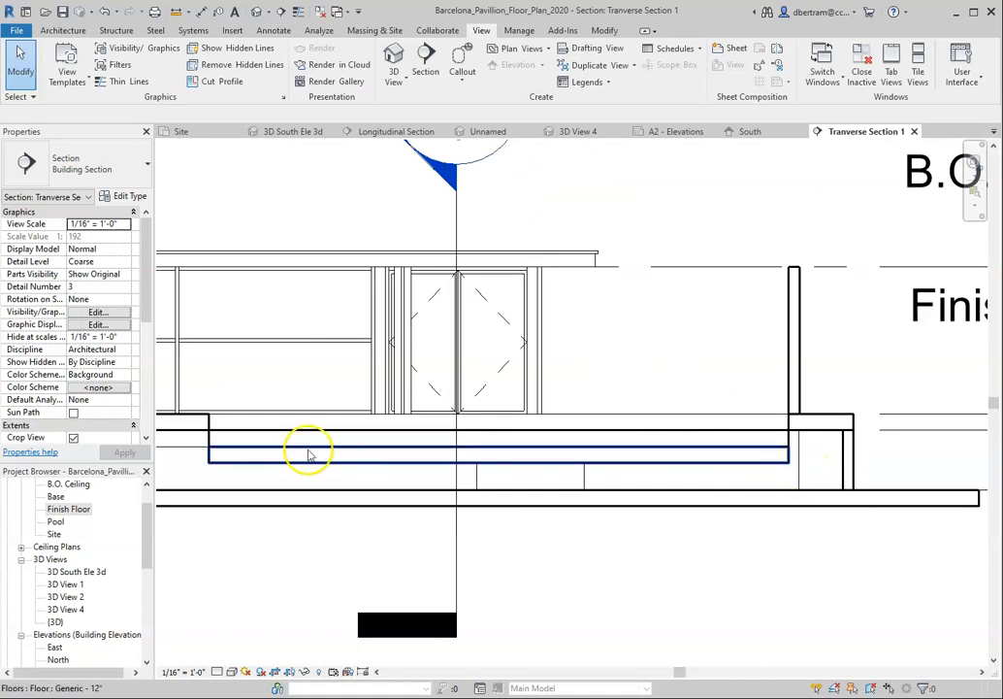
{"action": "scroll", "coordinate": [199, 477], "scroll_direction": "up", "scroll_amount": 2}
- Duplicate the upper pool slab's Generic - 12" floor type as Large Pool Water and apply it to that slab
{"action": "left_click", "coordinate": [229, 398]}
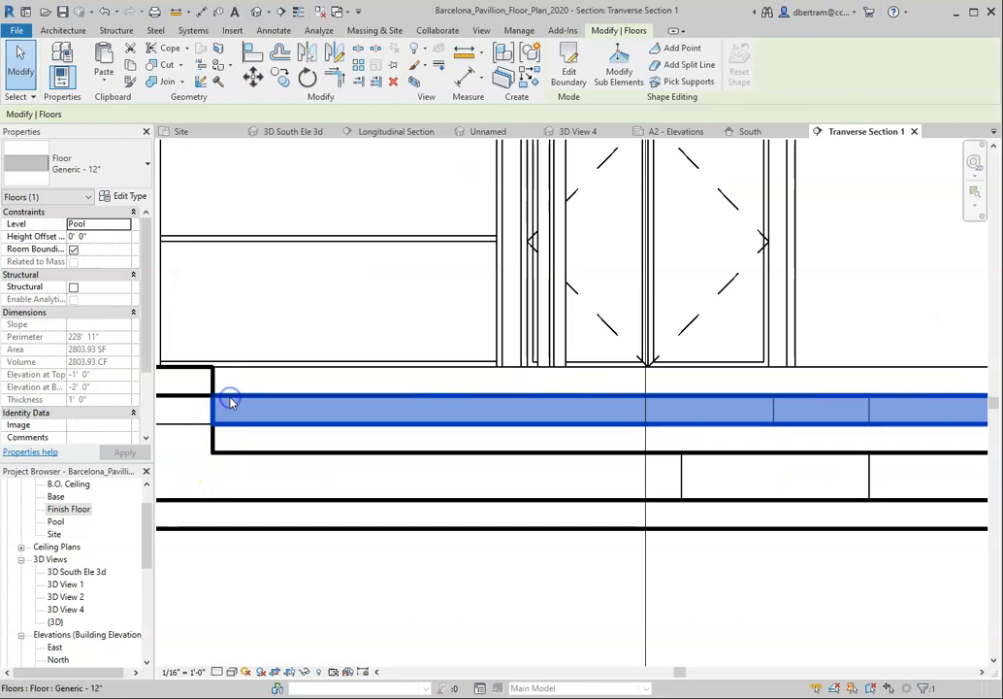
{"action": "left_click", "coordinate": [229, 450]}
{"action": "left_click", "coordinate": [251, 402]}
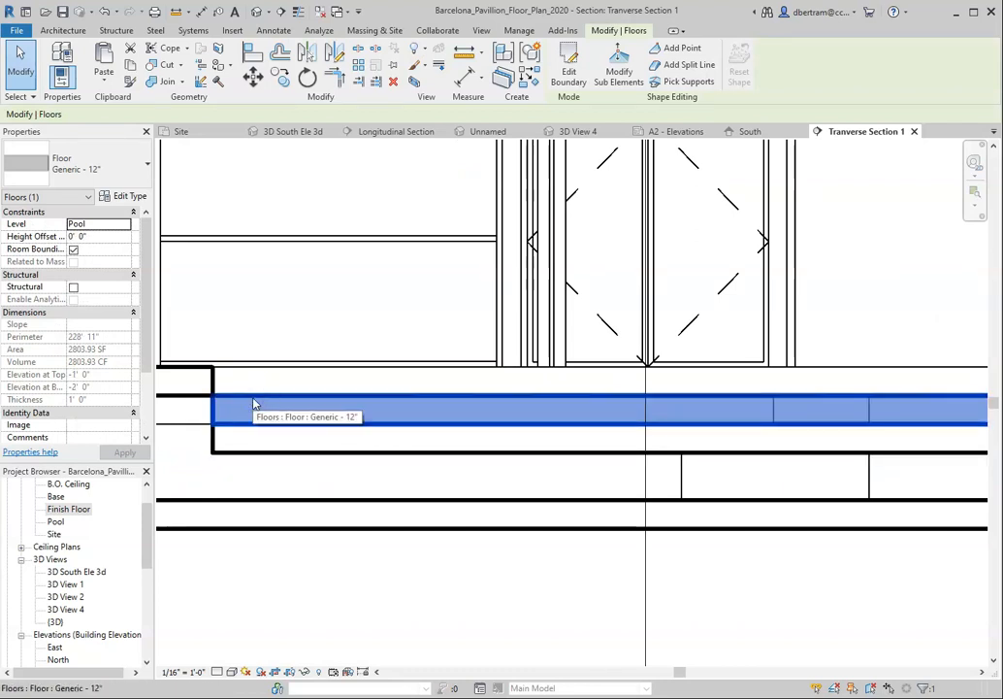
{"action": "left_click", "coordinate": [129, 197]}
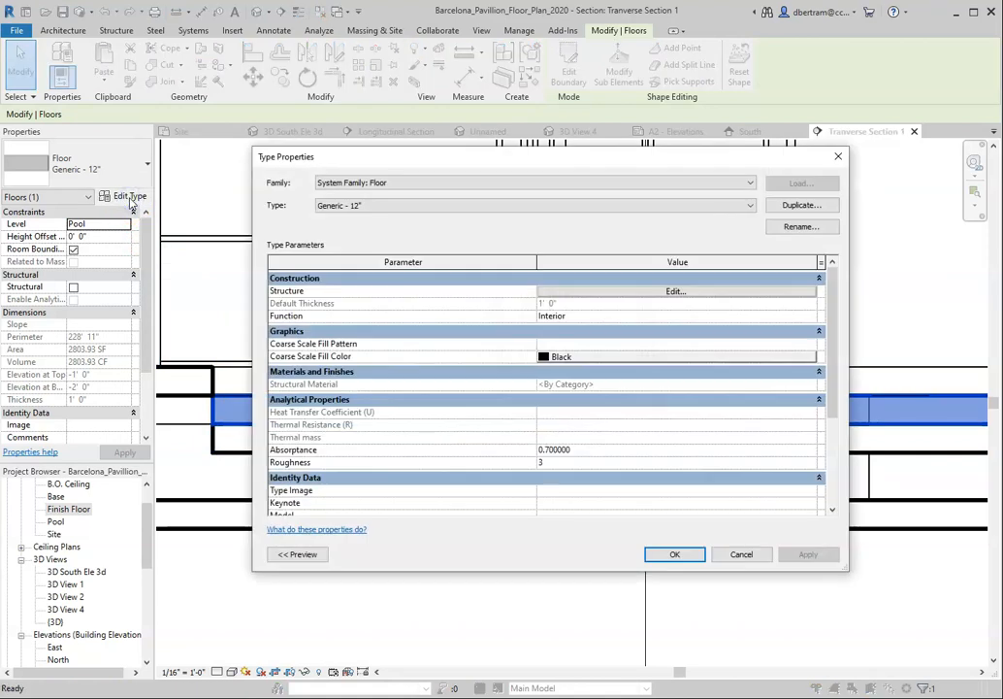
{"action": "left_click", "coordinate": [825, 205]}
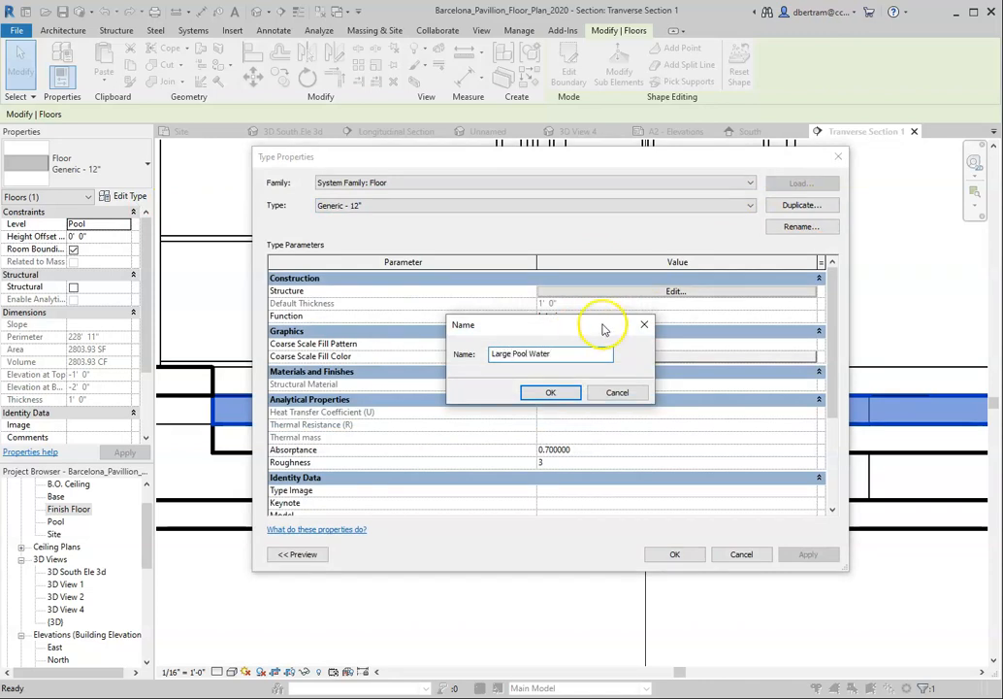
{"action": "left_click", "coordinate": [550, 393]}
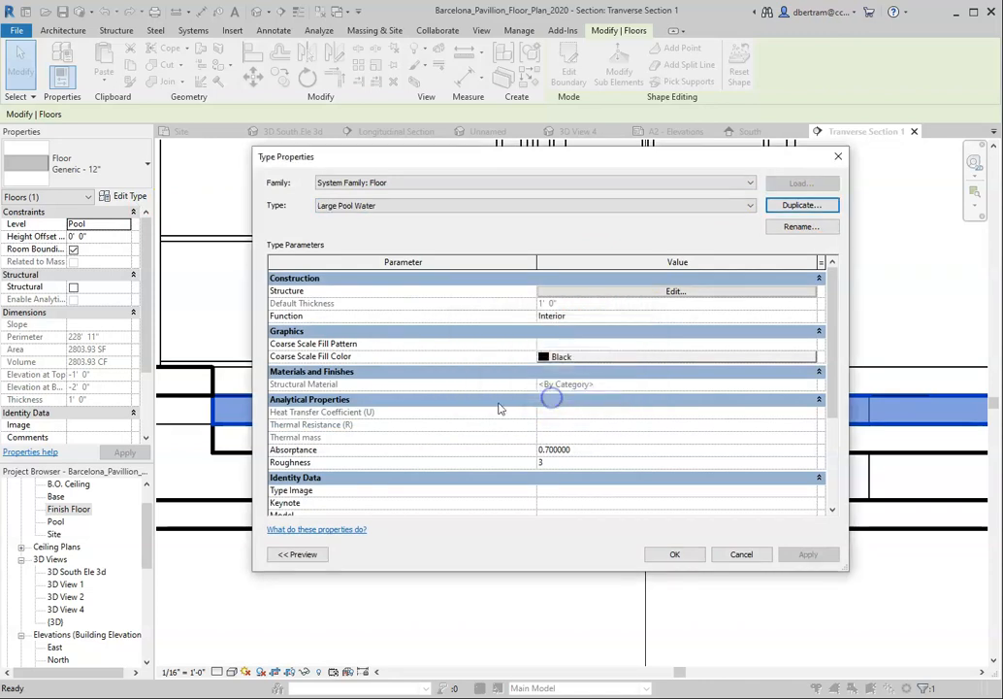
{"action": "left_click", "coordinate": [677, 554]}
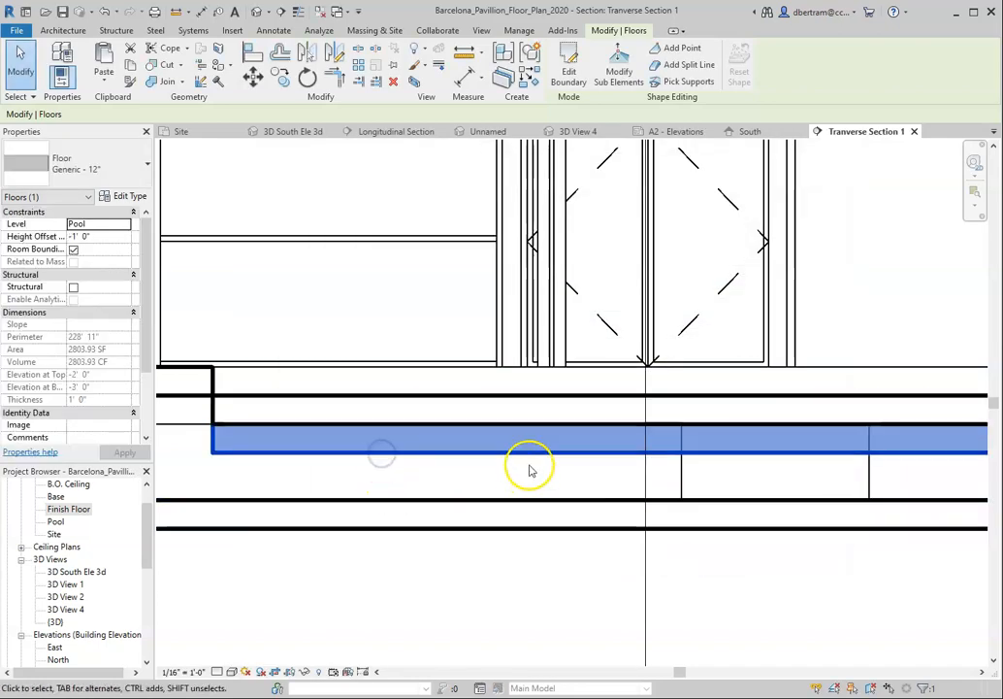
- Duplicate the lower pool slab's Generic - 12" floor type as Stone Base for Large Pool and apply it to that slab
{"action": "left_click", "coordinate": [124, 196]}
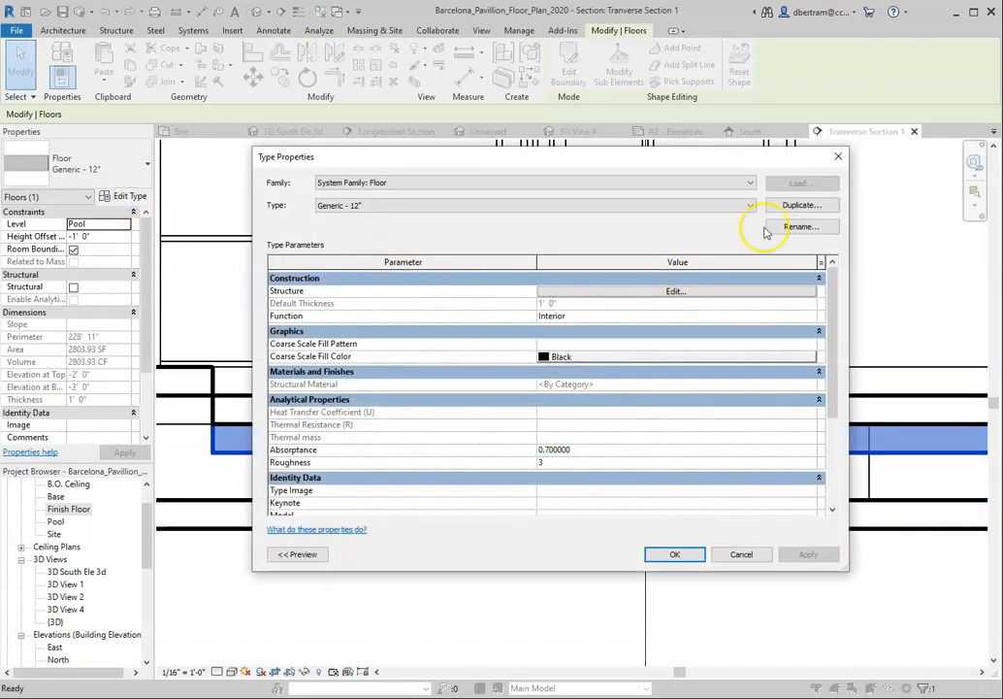
{"action": "left_click", "coordinate": [799, 205]}
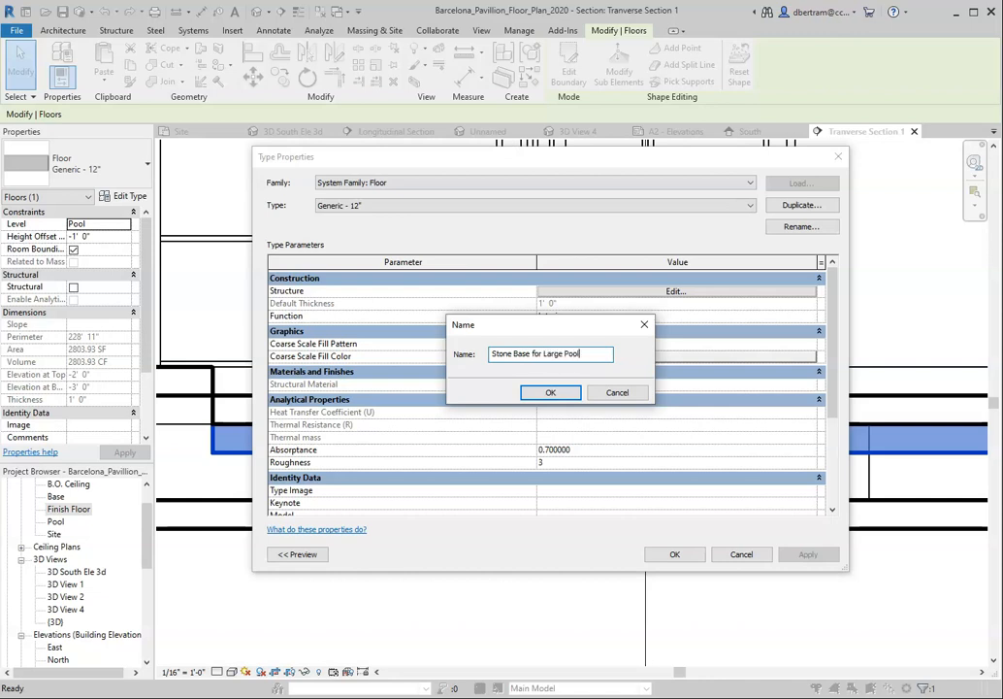
{"action": "left_click", "coordinate": [546, 392]}
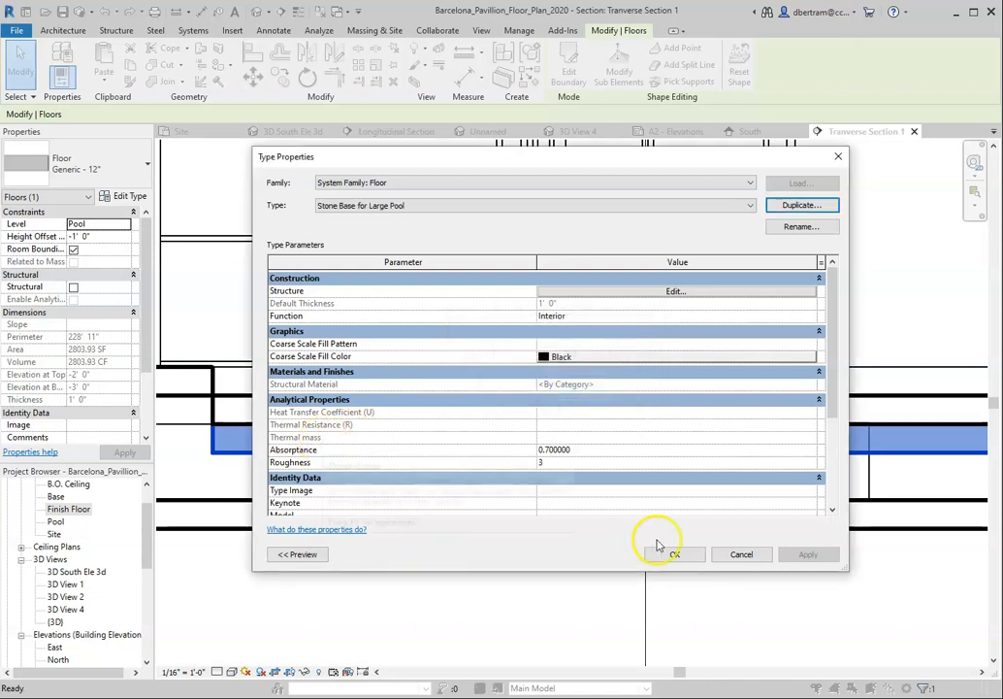
{"action": "left_click", "coordinate": [670, 553]}
- Create a new material named Water from the structure layer of the upper pool slab's Large Pool Water type
{"action": "left_click", "coordinate": [274, 398]}
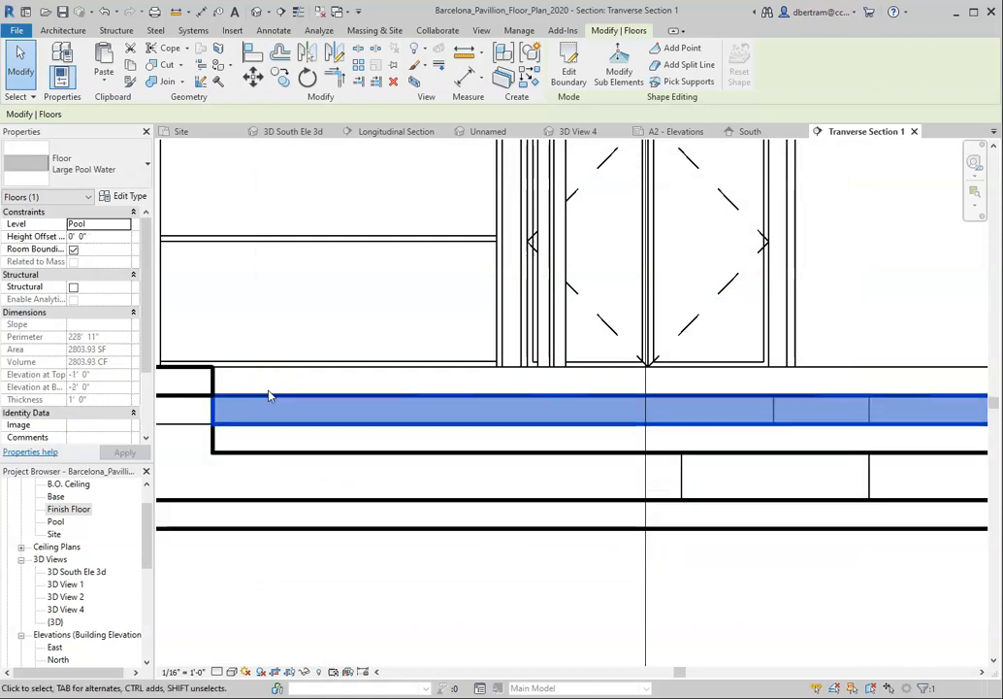
{"action": "left_click", "coordinate": [120, 197]}
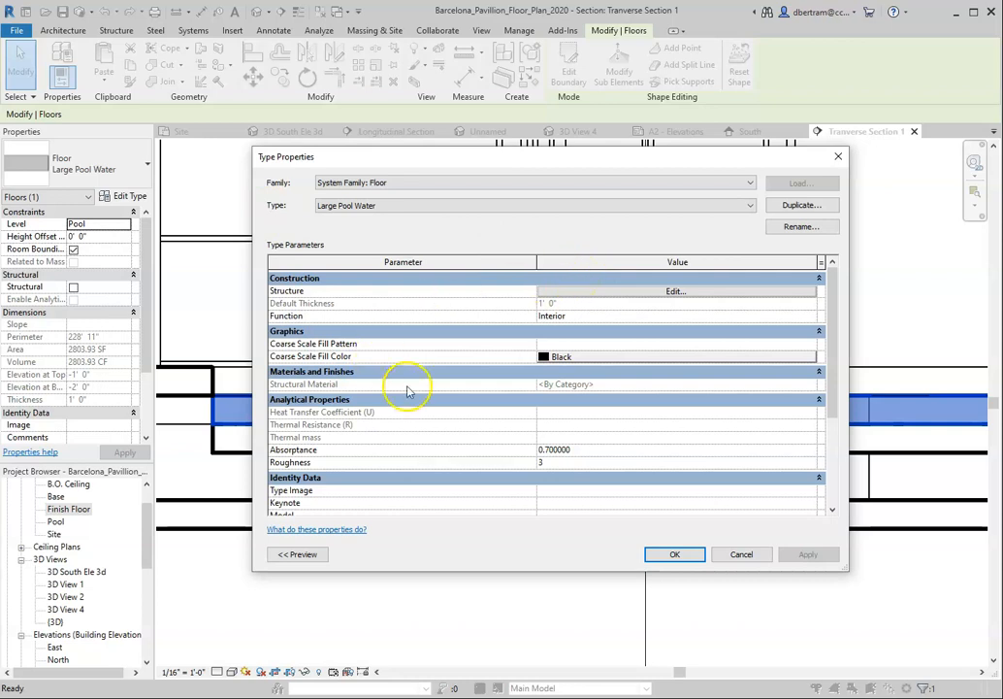
{"action": "left_click", "coordinate": [675, 292]}
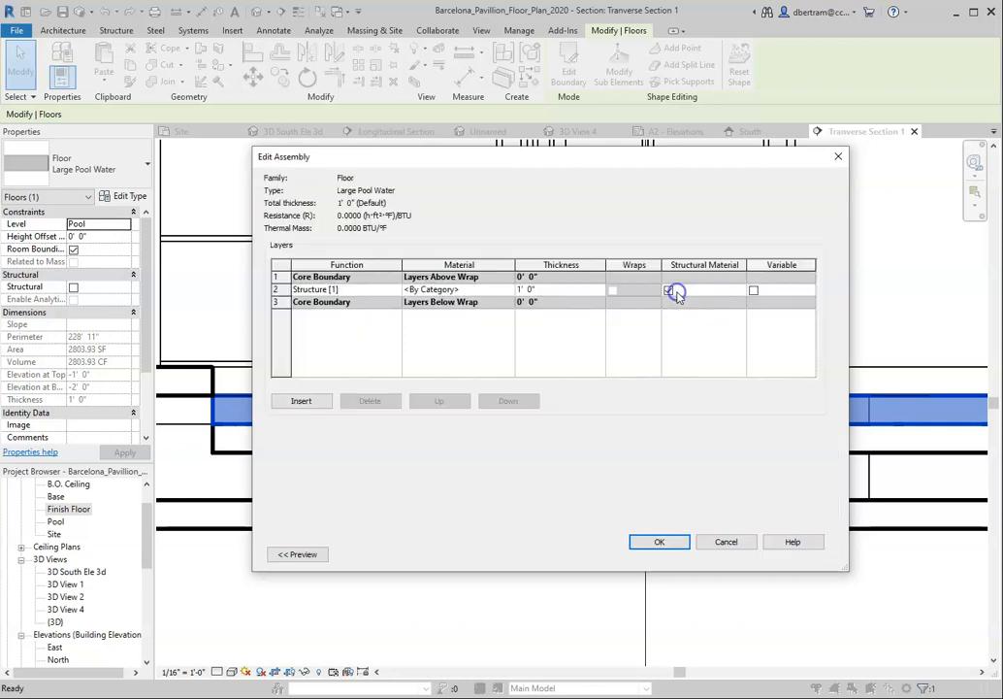
{"action": "left_click", "coordinate": [490, 291]}
{"action": "left_click", "coordinate": [509, 291]}
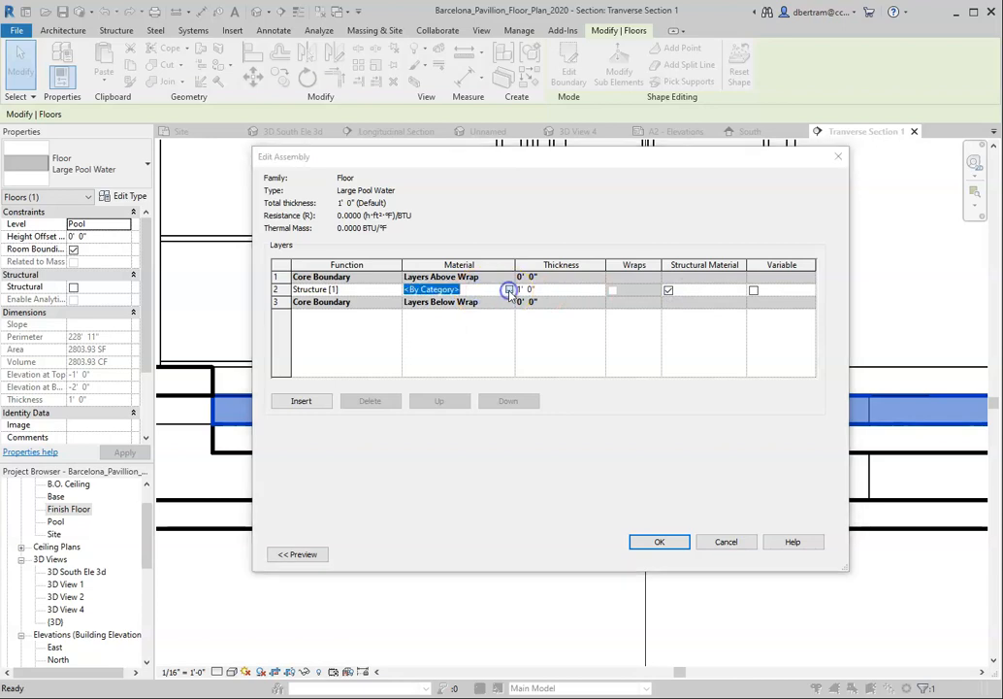
{"action": "scroll", "coordinate": [200, 572], "scroll_direction": "down", "scroll_amount": 1}
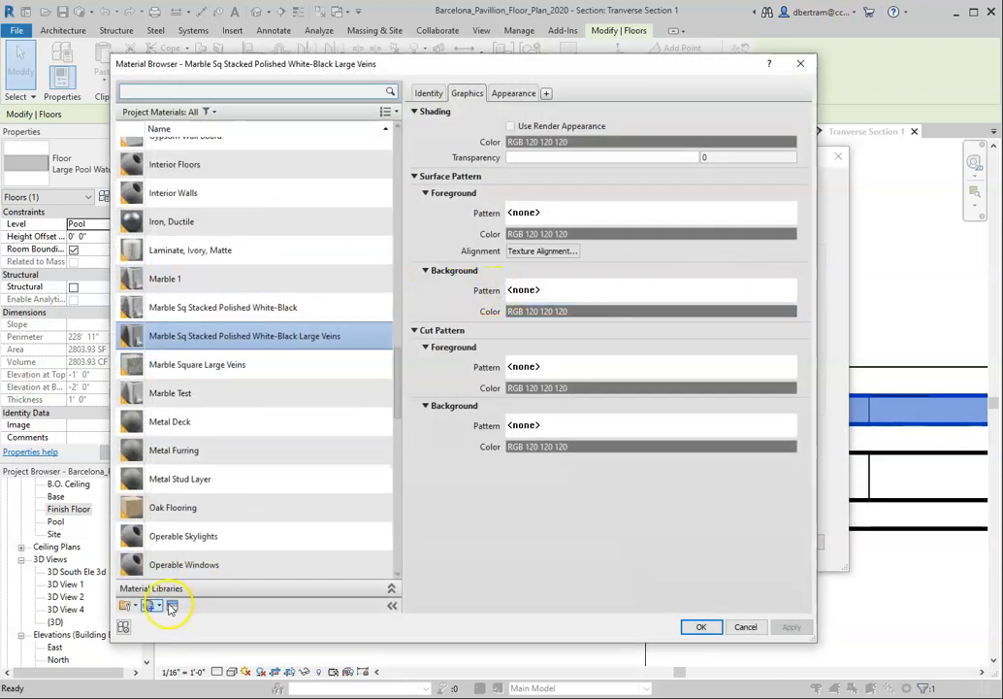
{"action": "left_click", "coordinate": [159, 604]}
{"action": "left_click", "coordinate": [165, 618]}
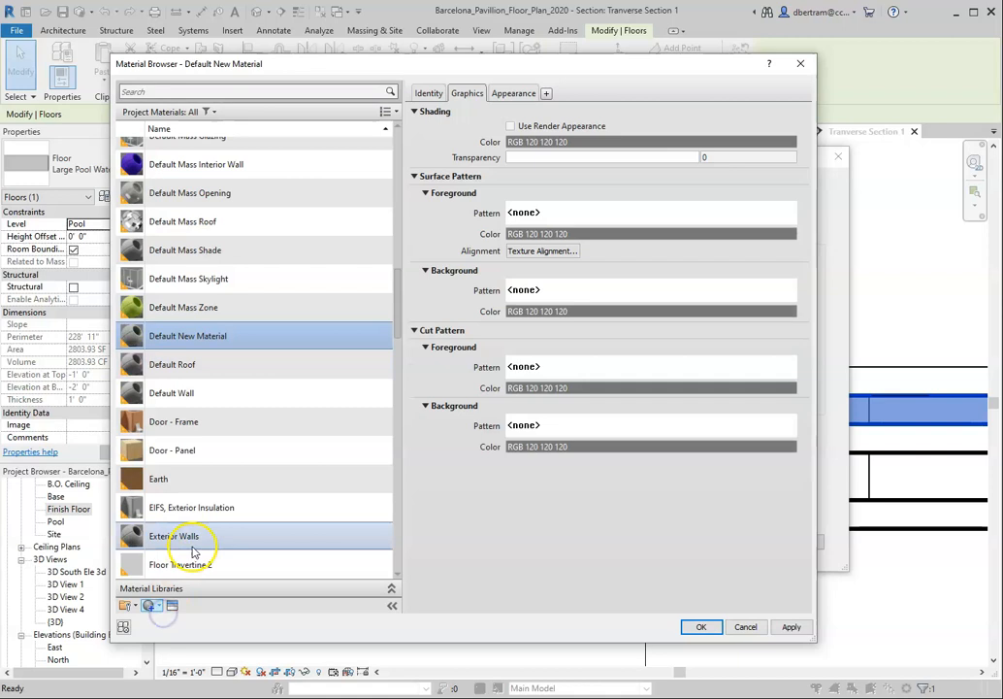
{"action": "right_click", "coordinate": [227, 335]}
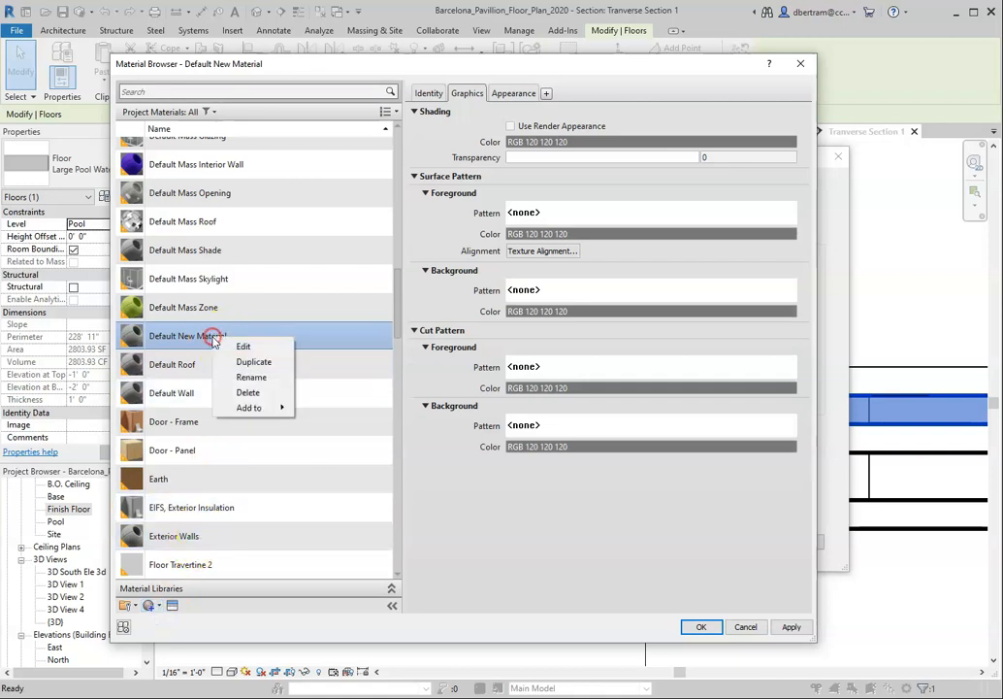
{"action": "left_click", "coordinate": [251, 378]}
{"action": "type", "text": "Water"}
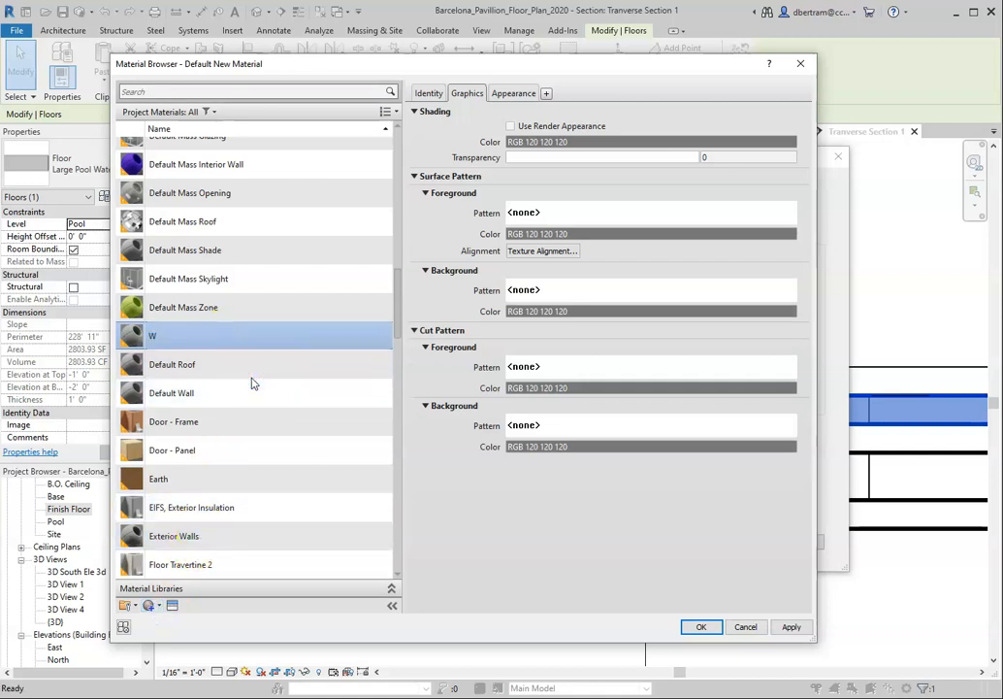
- Replace the Water material's appearance with the Water - Calm asset from the Appearance Library's Liquid category
{"action": "left_click", "coordinate": [173, 607]}
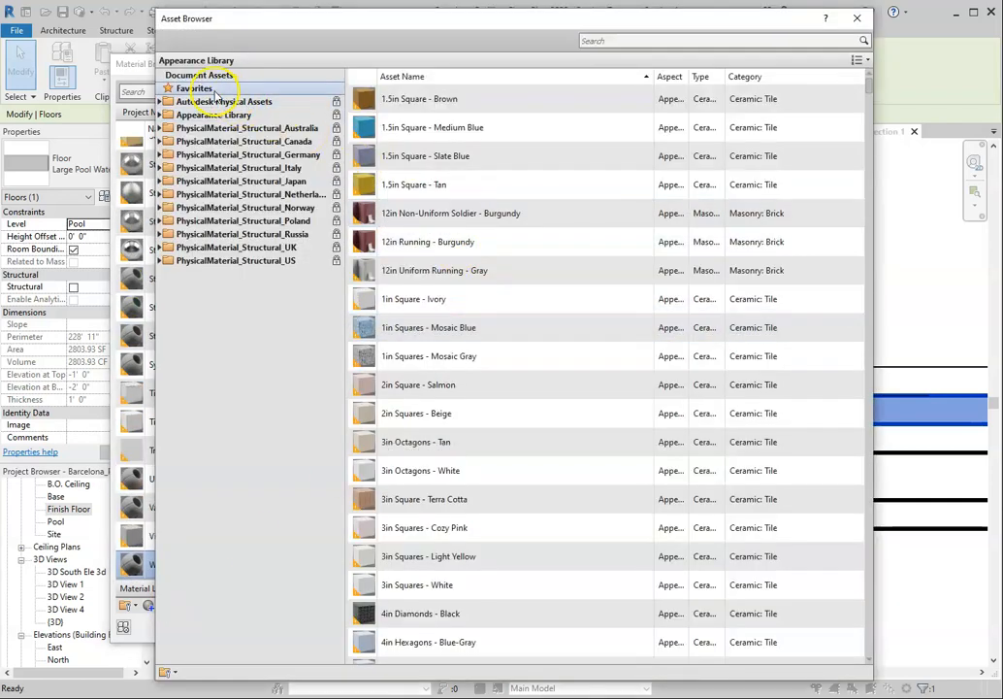
{"action": "left_click", "coordinate": [161, 102]}
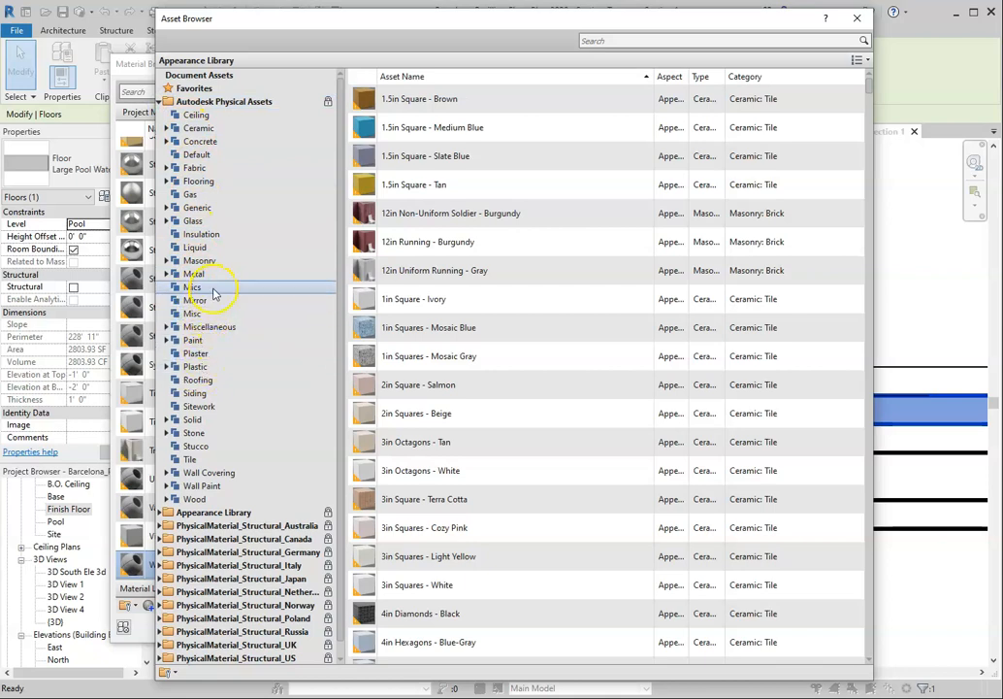
{"action": "left_click", "coordinate": [217, 247]}
{"action": "left_click_drag", "start_coordinate": [462, 32], "coordinate": [604, 42]}
{"action": "left_click", "coordinate": [549, 194]}
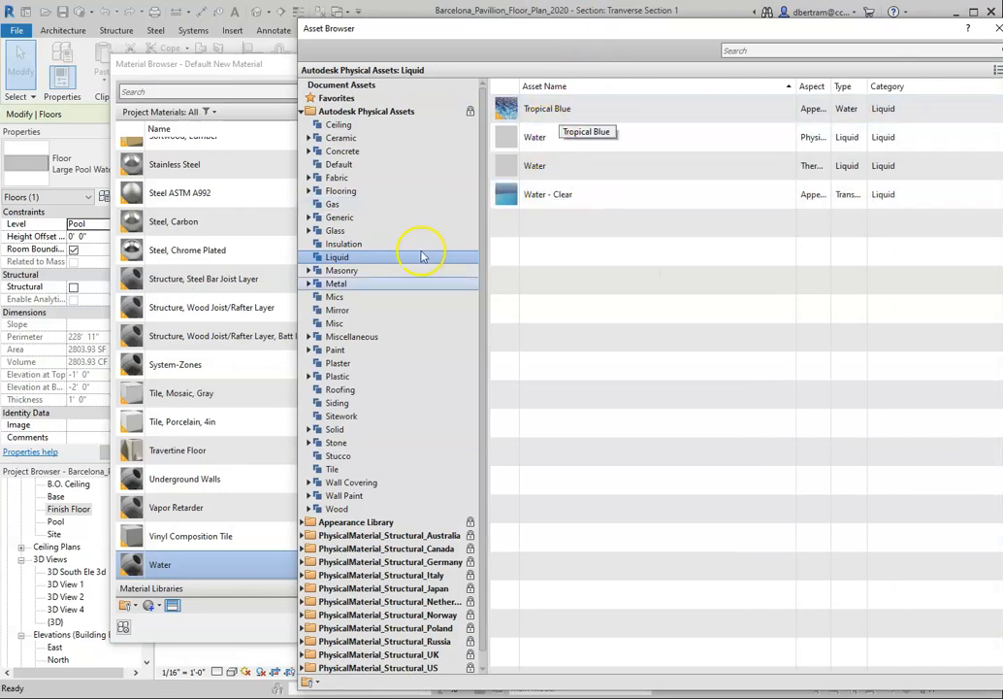
{"action": "left_click", "coordinate": [301, 522]}
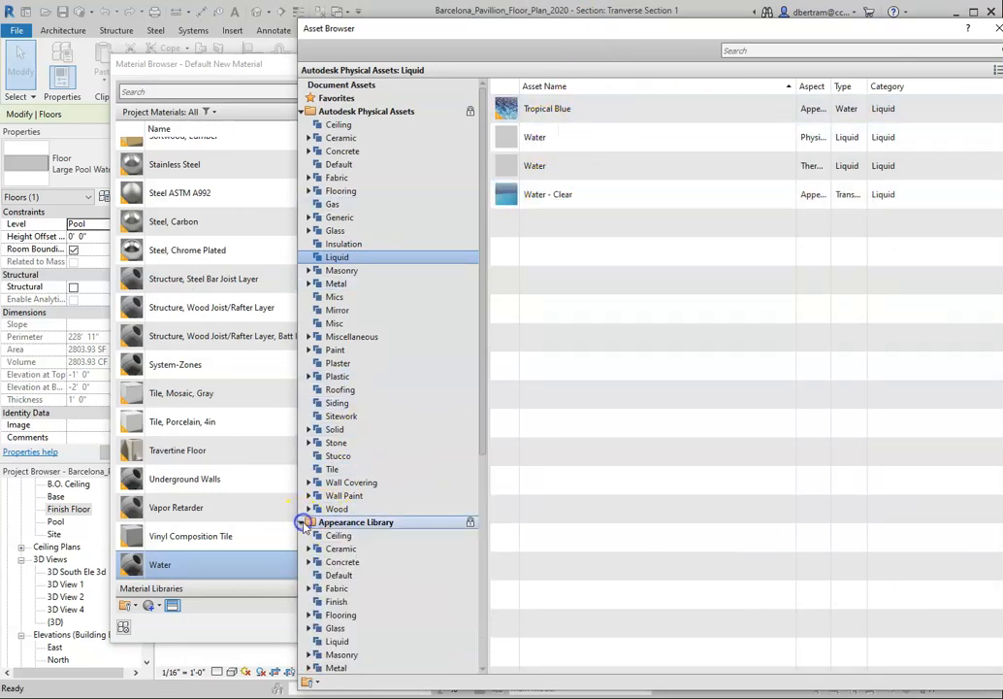
{"action": "scroll", "coordinate": [393, 467], "scroll_direction": "down", "scroll_amount": 3}
{"action": "left_click", "coordinate": [337, 522]}
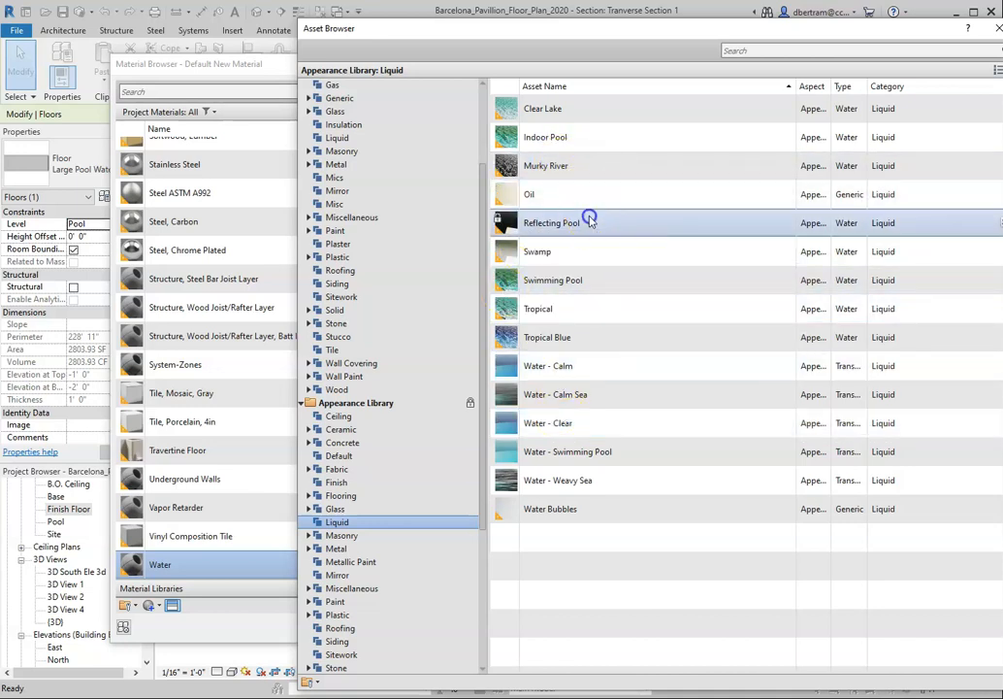
{"action": "left_click", "coordinate": [553, 370]}
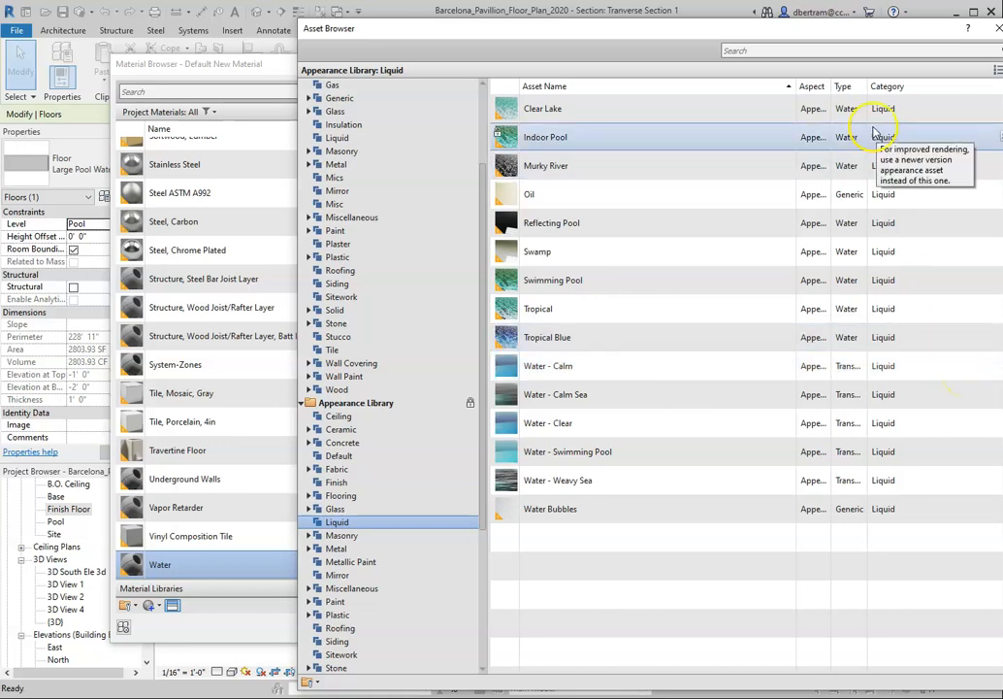
{"action": "left_click_drag", "start_coordinate": [861, 29], "coordinate": [767, 21]}
{"action": "left_click", "coordinate": [847, 273]}
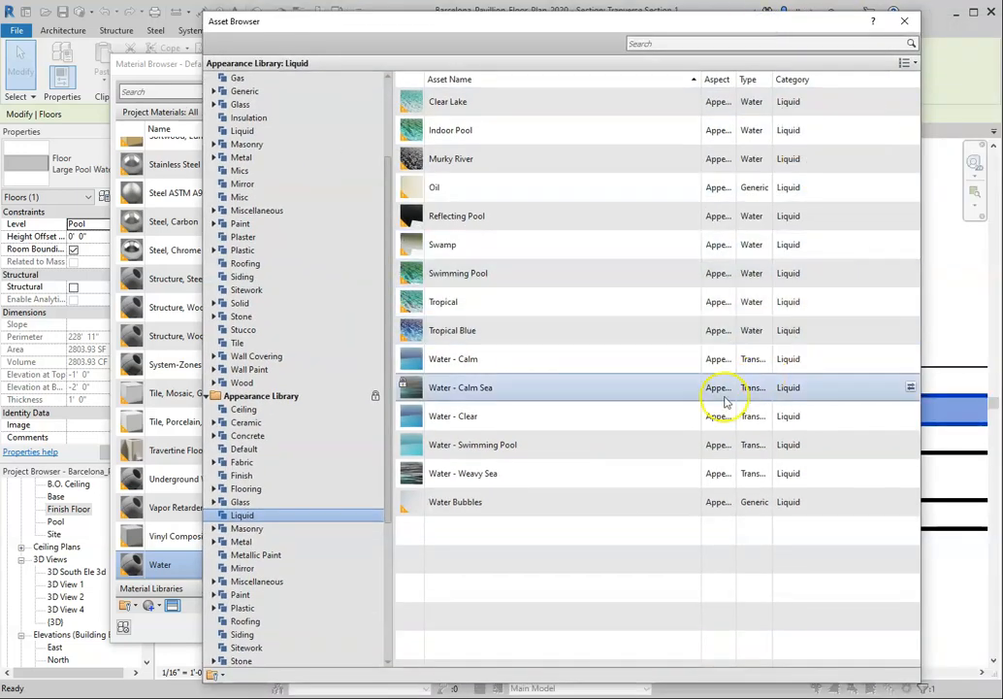
{"action": "left_click", "coordinate": [911, 359]}
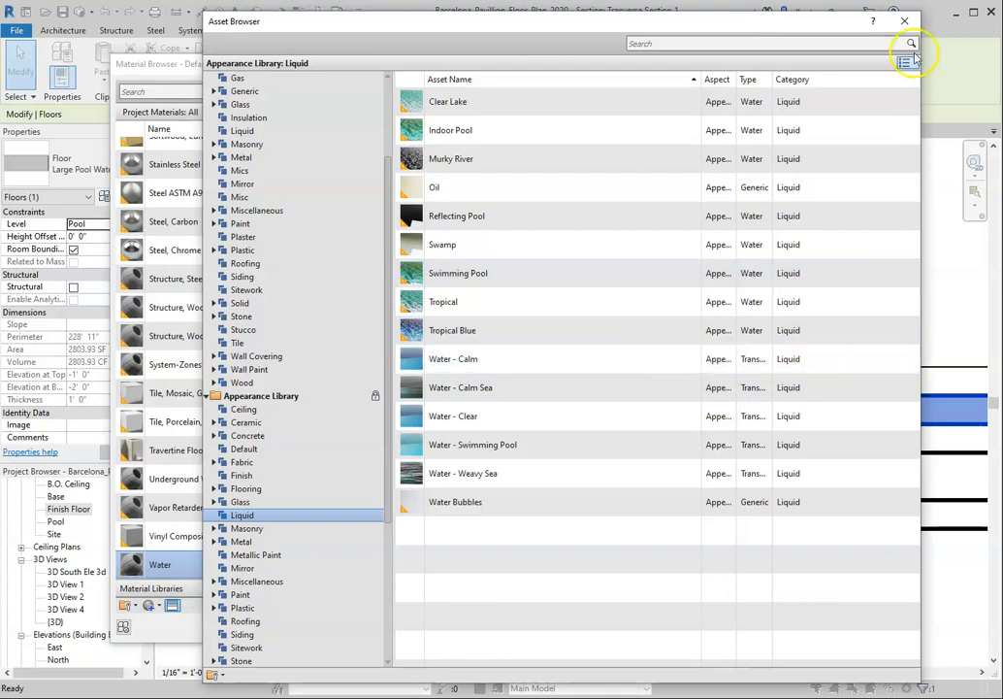
{"action": "left_click", "coordinate": [904, 21]}
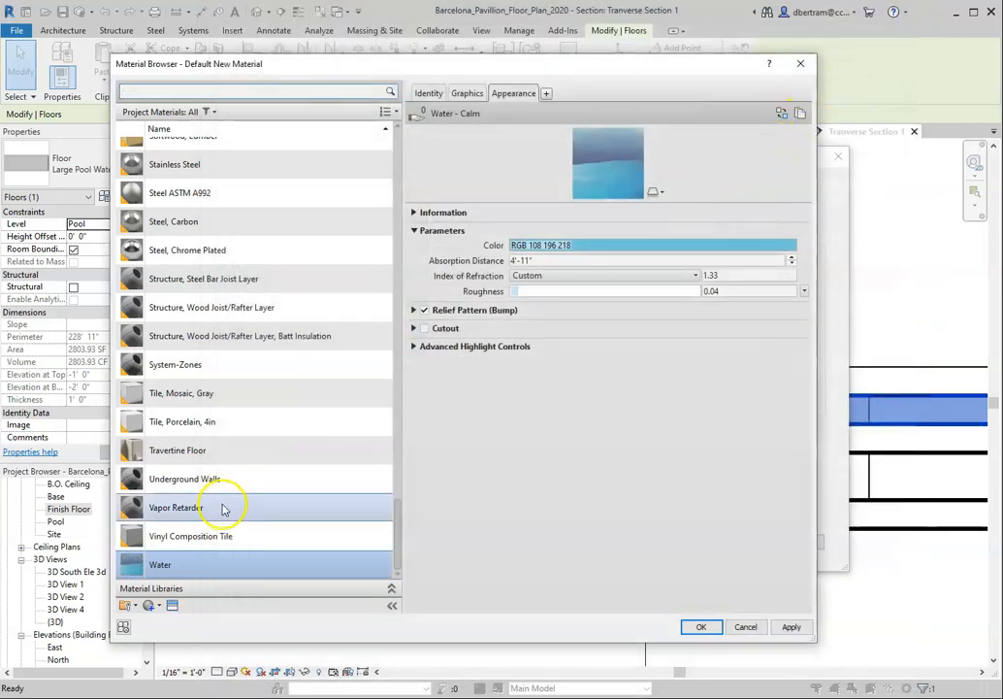
- Assign the Water material to the structure layer of the Large Pool Water floor type
{"action": "left_click", "coordinate": [791, 626]}
{"action": "left_click", "coordinate": [700, 626]}
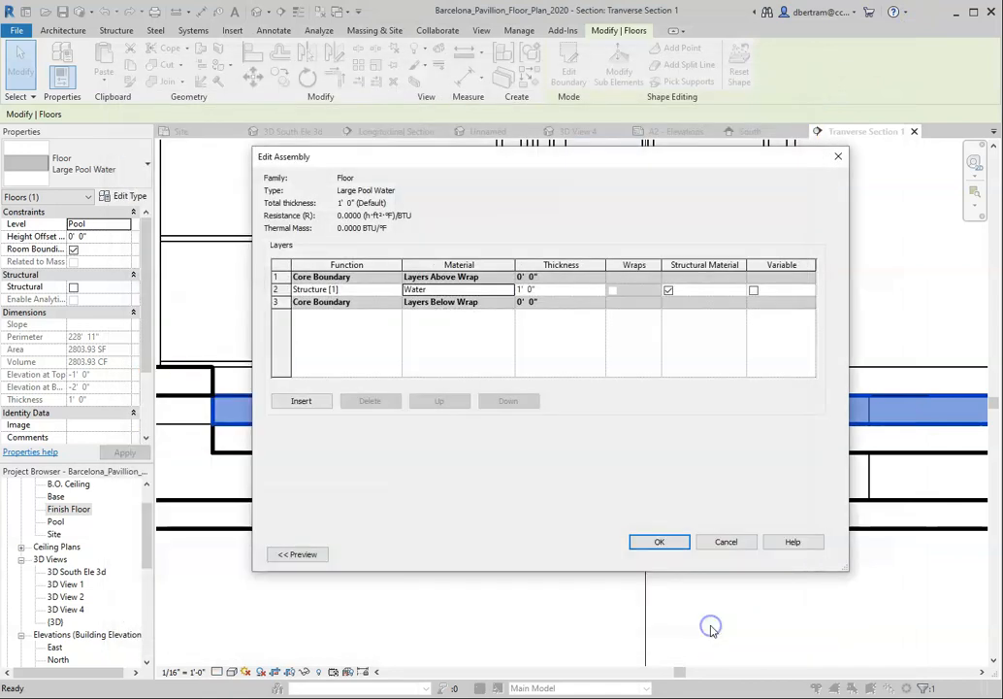
{"action": "left_click", "coordinate": [661, 542]}
{"action": "left_click", "coordinate": [676, 551]}
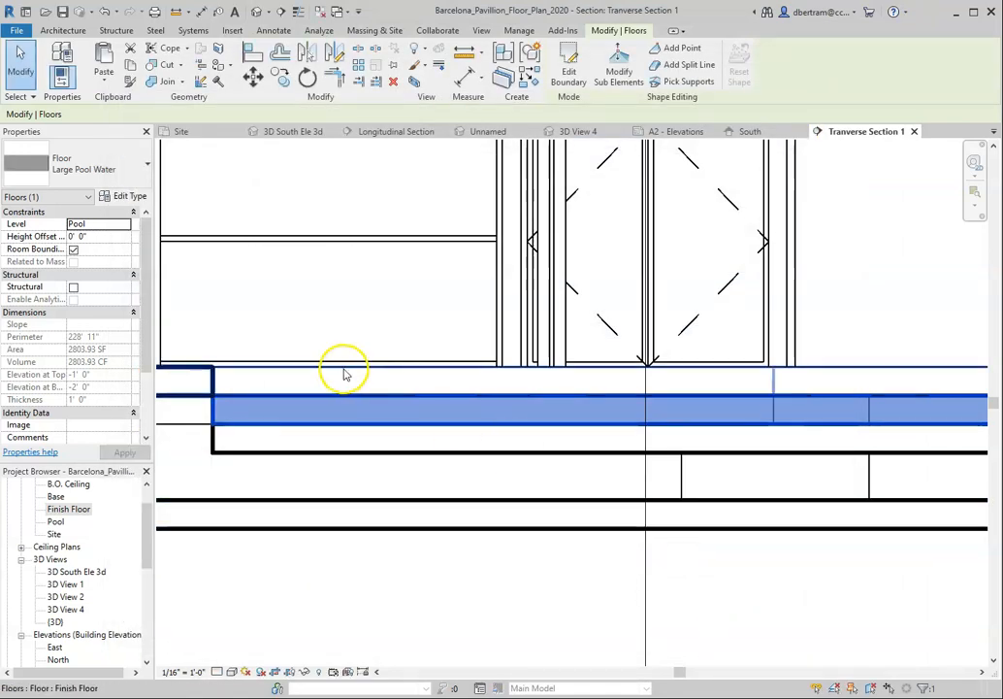
- Create a new material named Stone Base for Large Pool from the structure layer of the lower pool slab's type
{"action": "left_click", "coordinate": [253, 472]}
{"action": "left_click", "coordinate": [253, 456]}
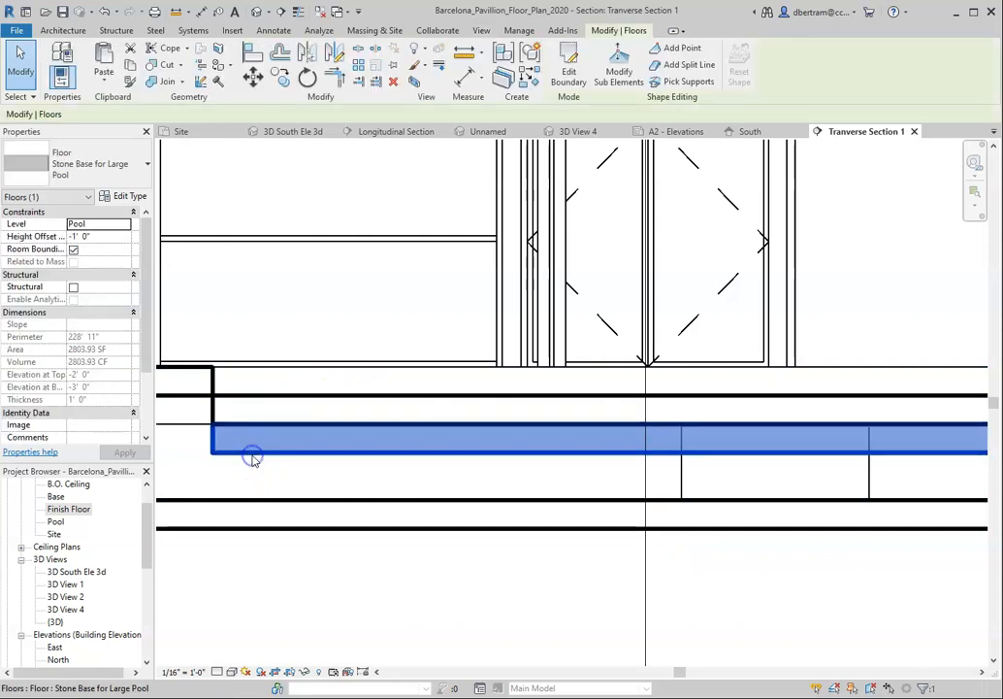
{"action": "left_click", "coordinate": [129, 197]}
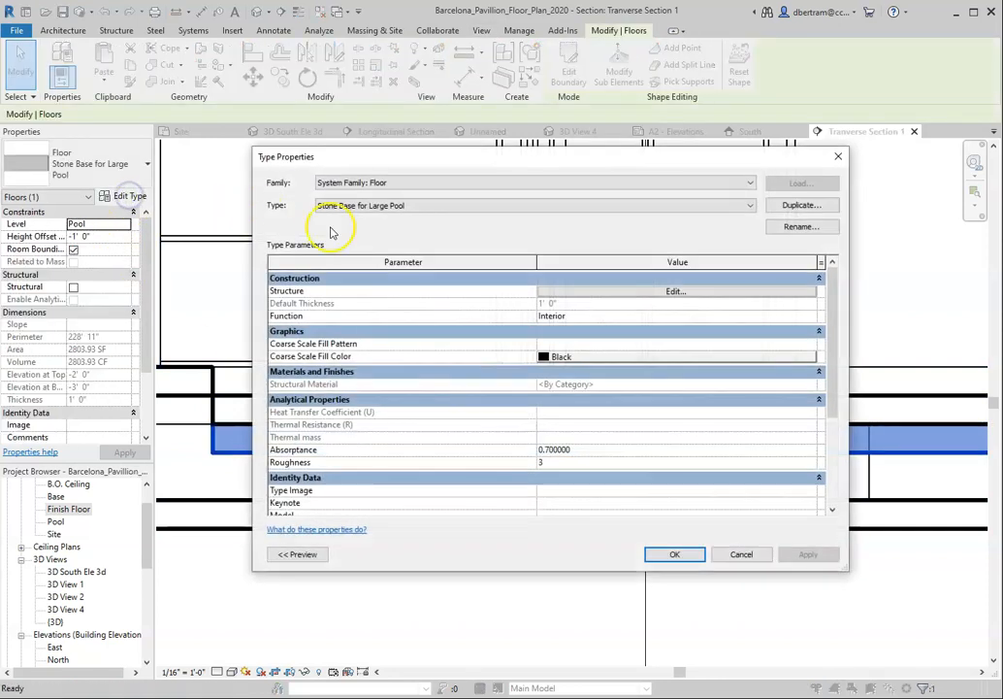
{"action": "left_click", "coordinate": [631, 291]}
{"action": "left_click", "coordinate": [495, 289]}
{"action": "left_click", "coordinate": [508, 290]}
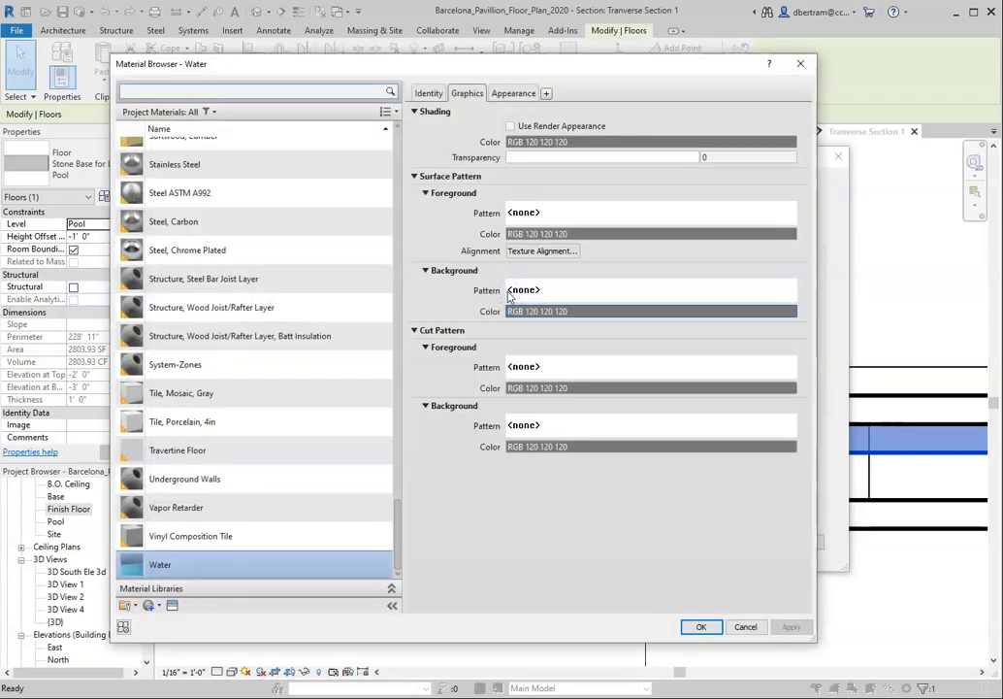
{"action": "left_click", "coordinate": [135, 604]}
{"action": "left_click", "coordinate": [146, 621]}
{"action": "right_click", "coordinate": [185, 335]}
{"action": "left_click", "coordinate": [225, 380]}
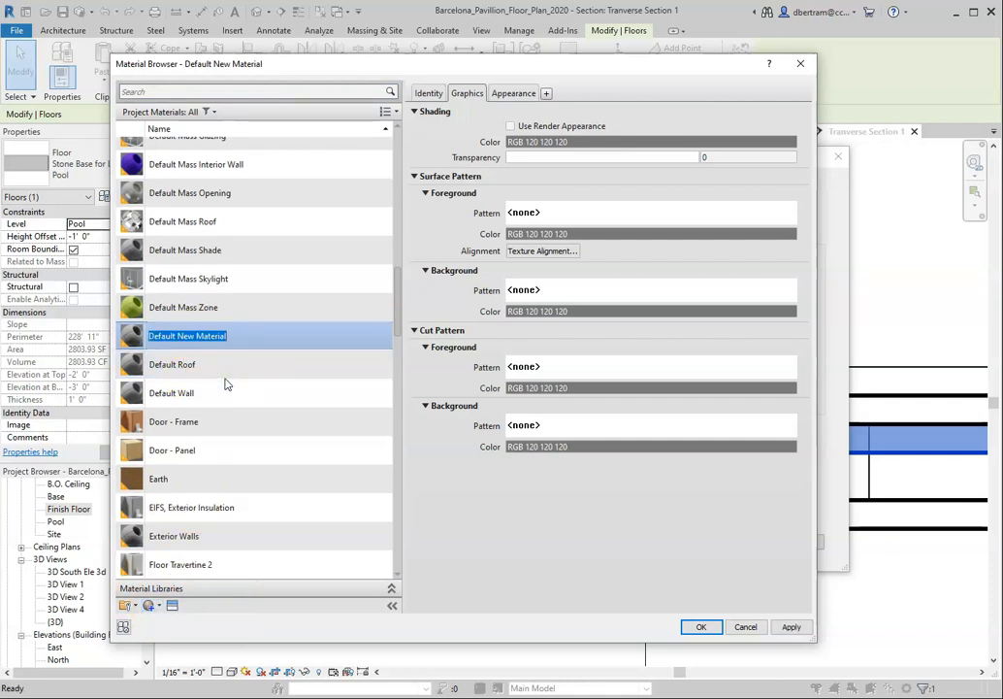
{"action": "type", "text": "Stone Base for Large Pool"}
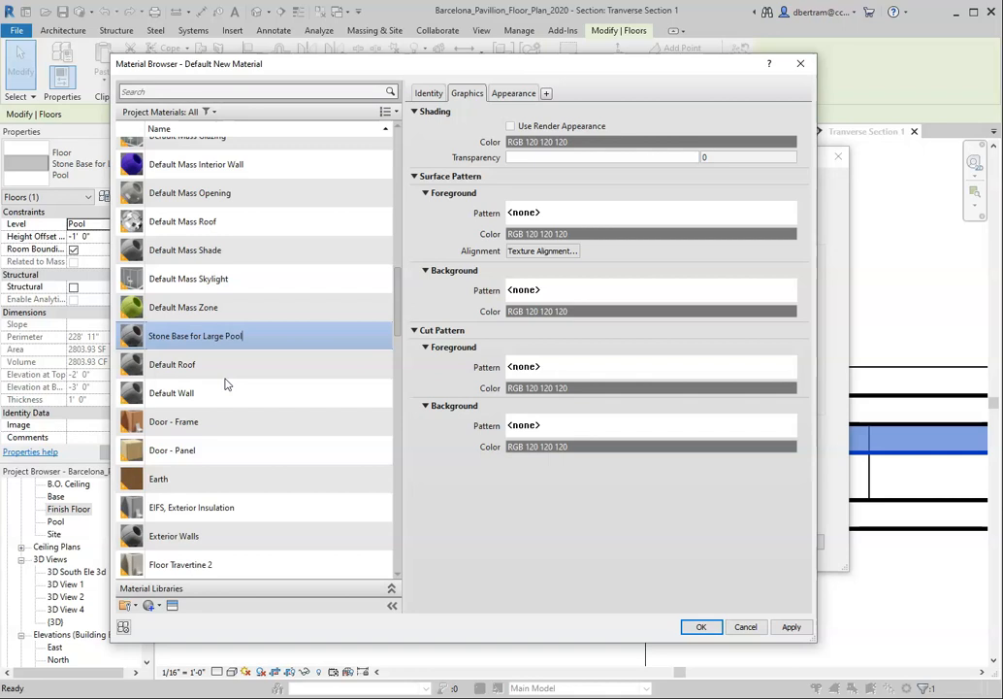
{"action": "left_click", "coordinate": [489, 539]}
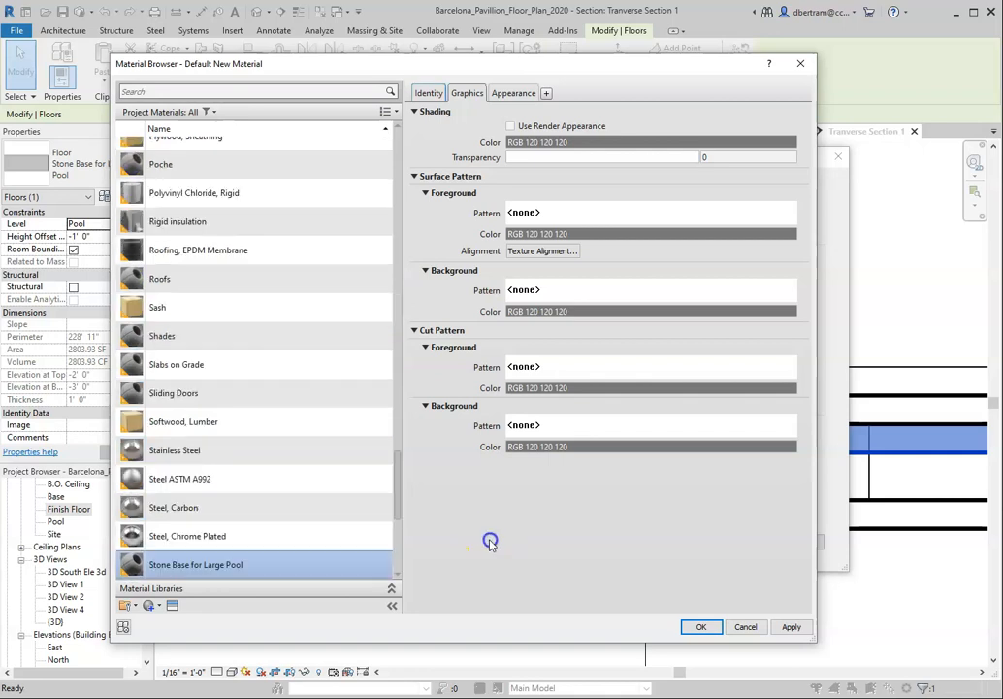
- Replace the Stone Base for Large Pool material's appearance with the Riverstone - Blue asset from the Appearance Library's Stone category
{"action": "left_click", "coordinate": [172, 605]}
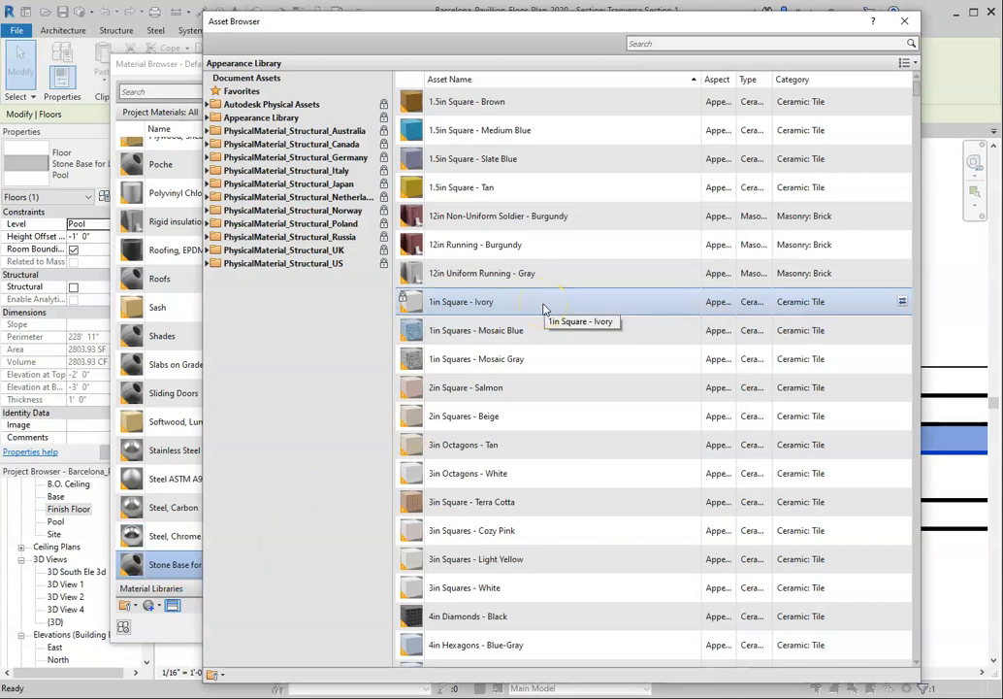
{"action": "left_click", "coordinate": [209, 104]}
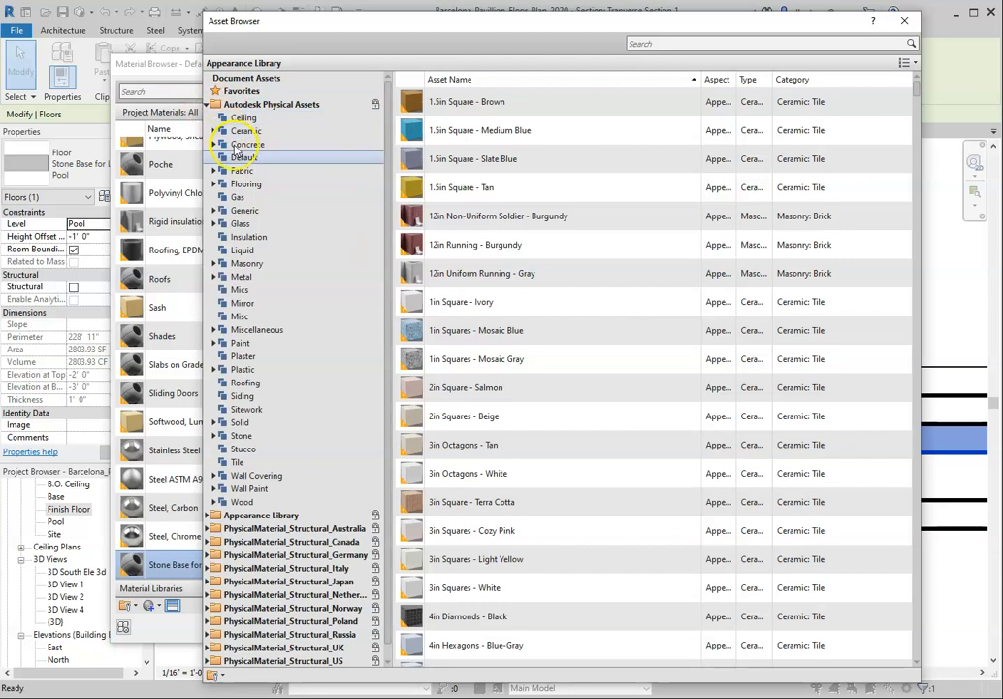
{"action": "left_click", "coordinate": [245, 437]}
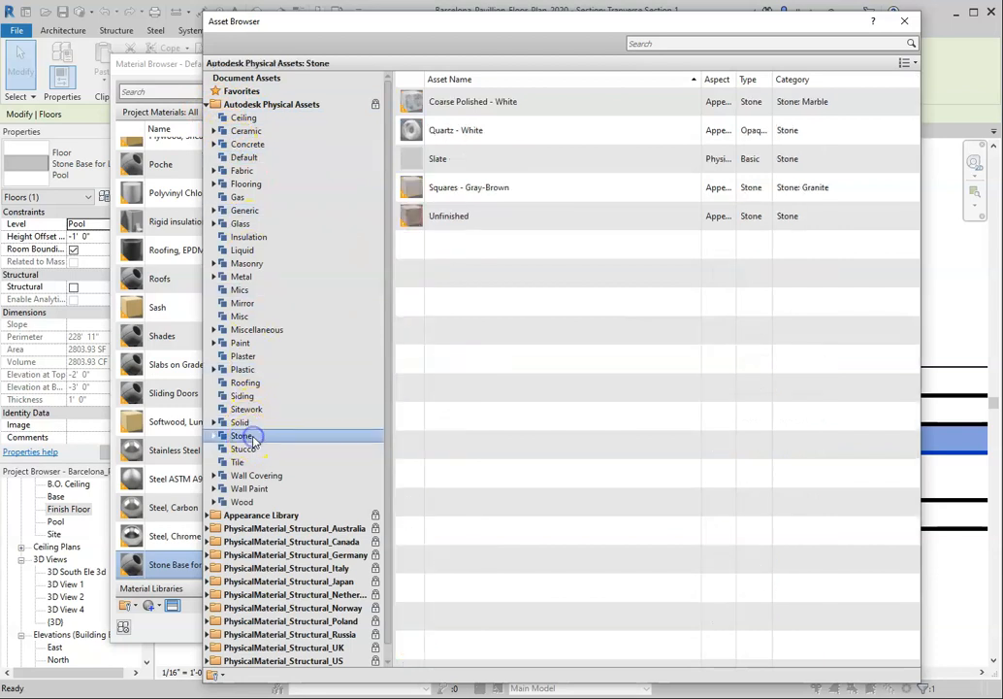
{"action": "left_click", "coordinate": [215, 436]}
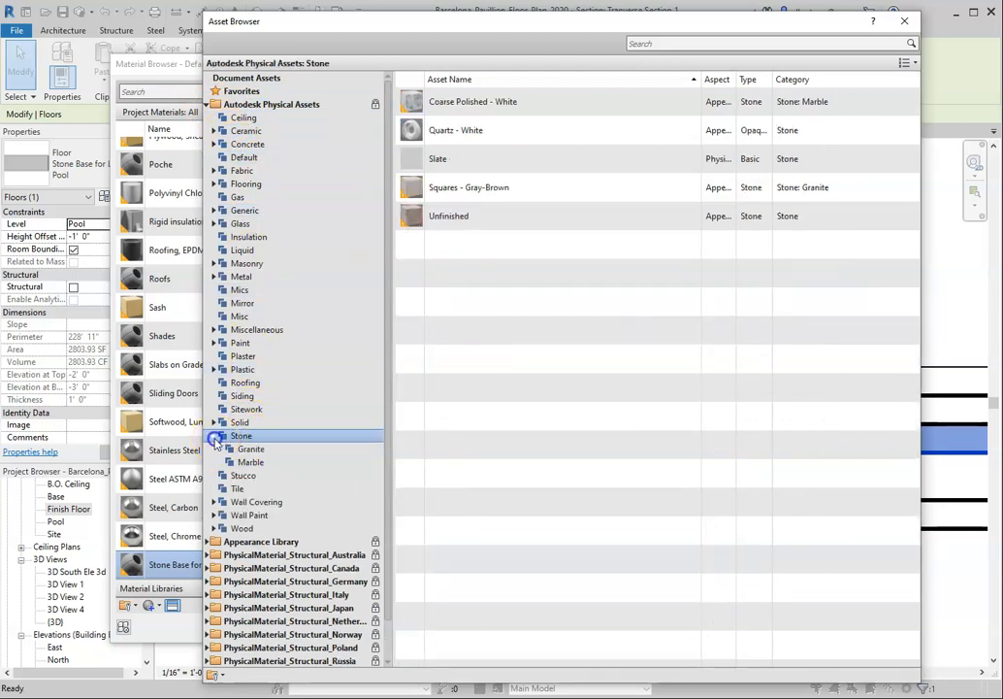
{"action": "left_click", "coordinate": [275, 438]}
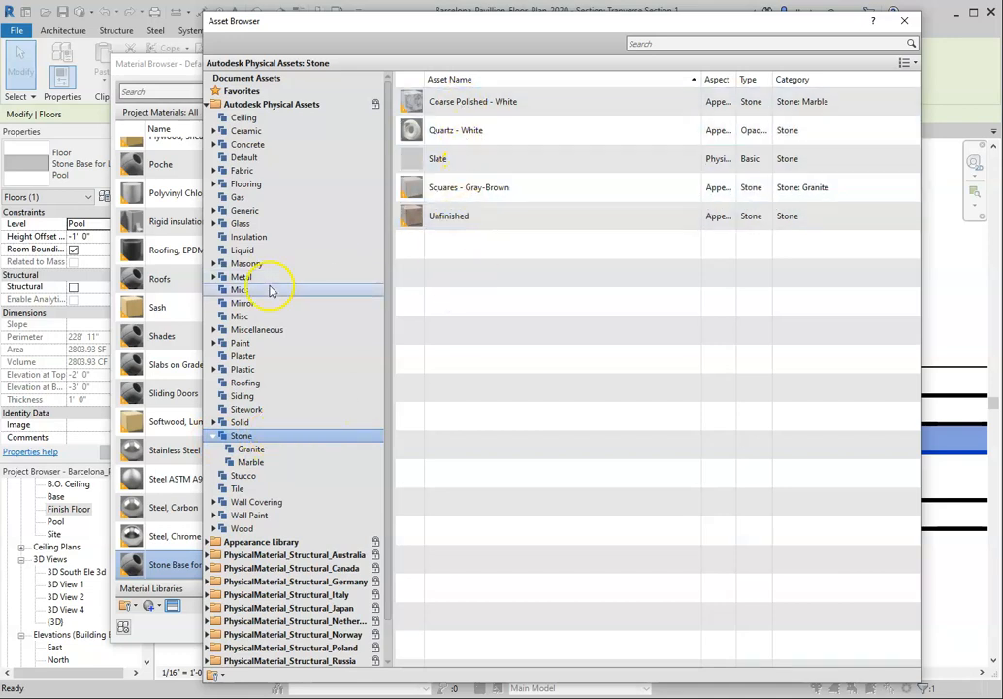
{"action": "scroll", "coordinate": [272, 284], "scroll_direction": "down", "scroll_amount": 1}
{"action": "left_click", "coordinate": [215, 501]}
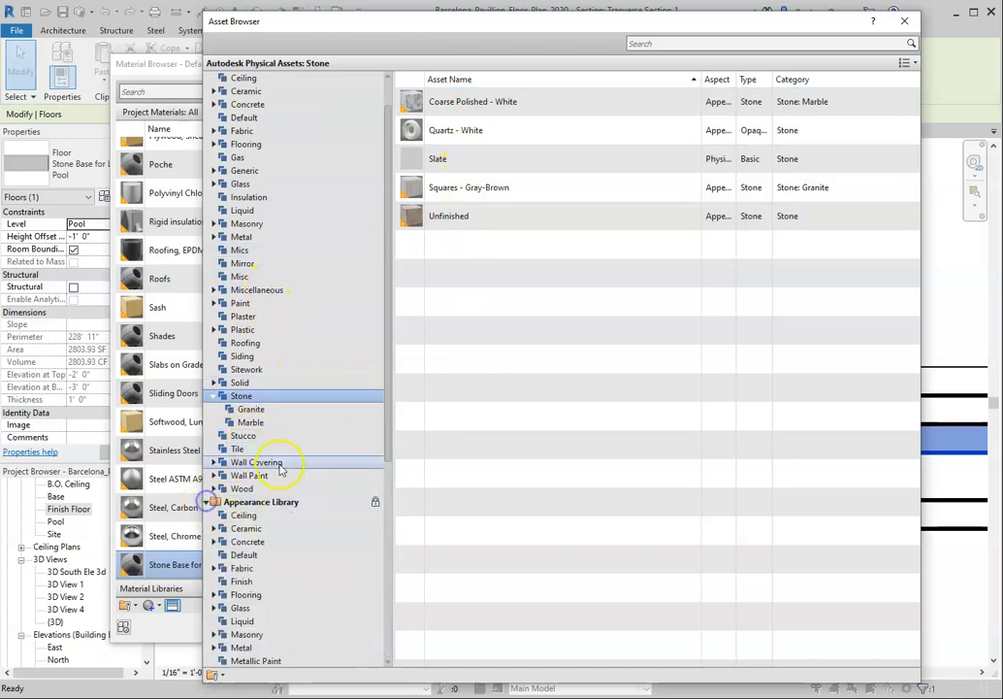
{"action": "scroll", "coordinate": [298, 443], "scroll_direction": "down", "scroll_amount": 6}
{"action": "left_click", "coordinate": [215, 529]}
{"action": "left_click", "coordinate": [237, 529]}
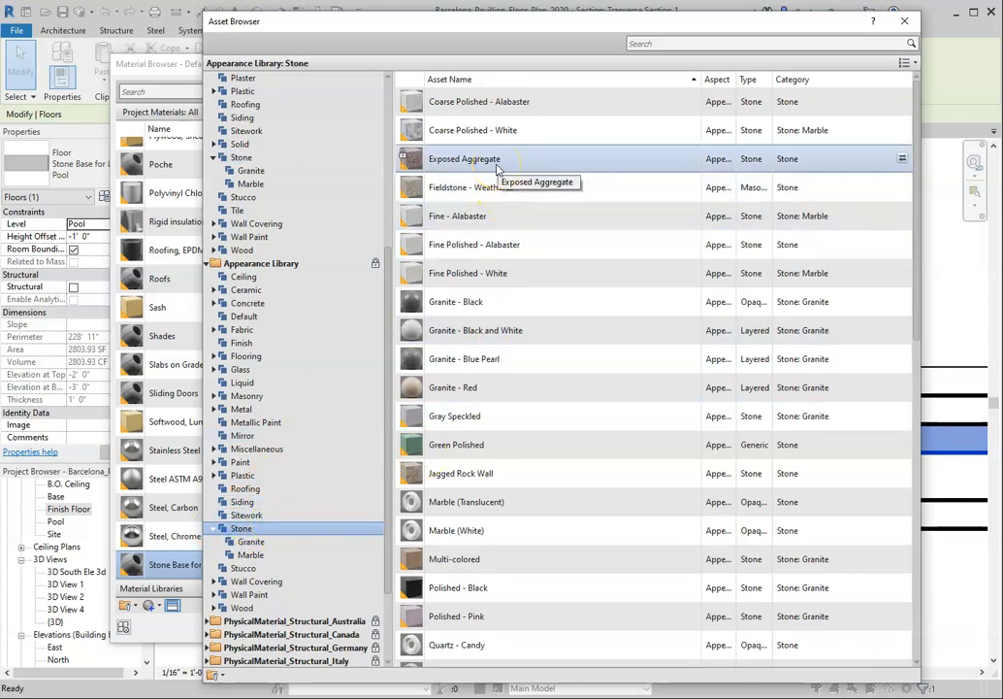
{"action": "scroll", "coordinate": [539, 306], "scroll_direction": "down", "scroll_amount": 9}
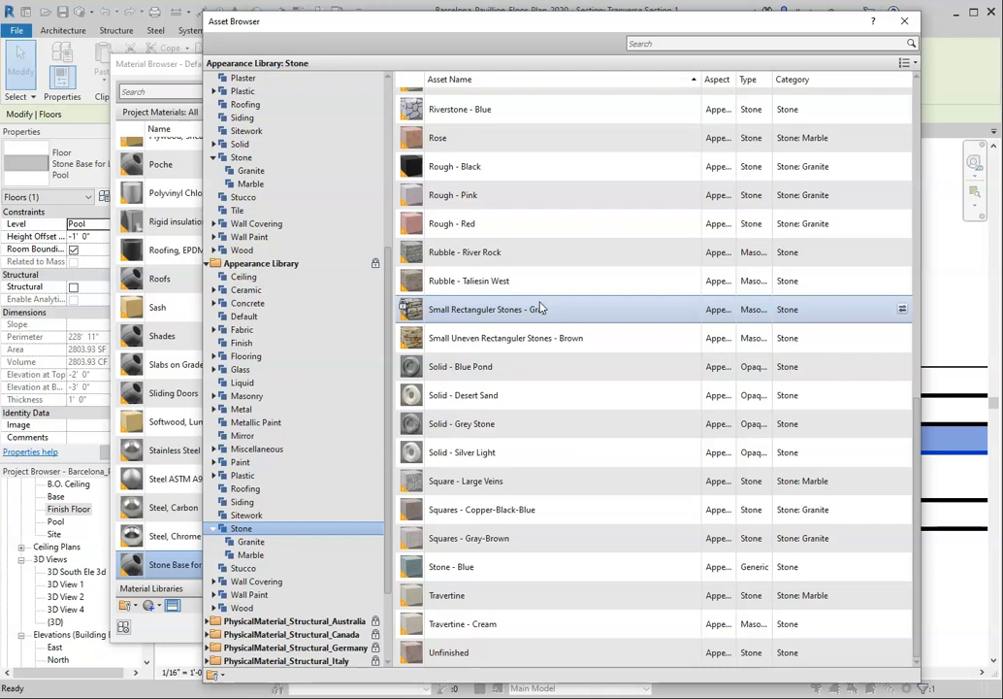
{"action": "scroll", "coordinate": [539, 306], "scroll_direction": "up", "scroll_amount": 9}
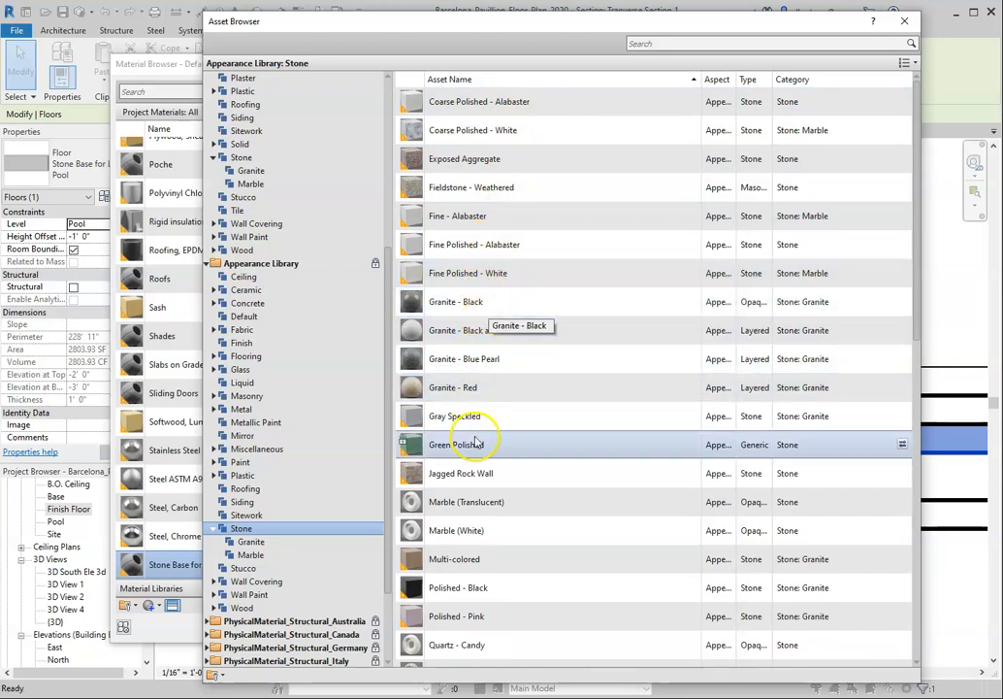
{"action": "scroll", "coordinate": [461, 465], "scroll_direction": "down", "scroll_amount": 1}
{"action": "scroll", "coordinate": [475, 485], "scroll_direction": "down", "scroll_amount": 3}
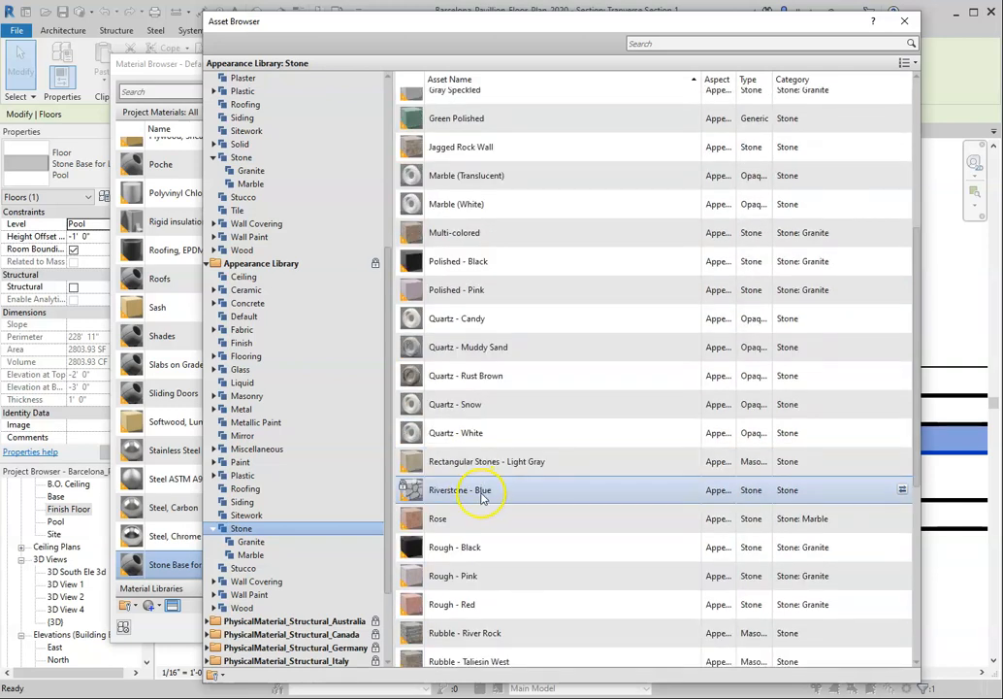
{"action": "left_click", "coordinate": [904, 491]}
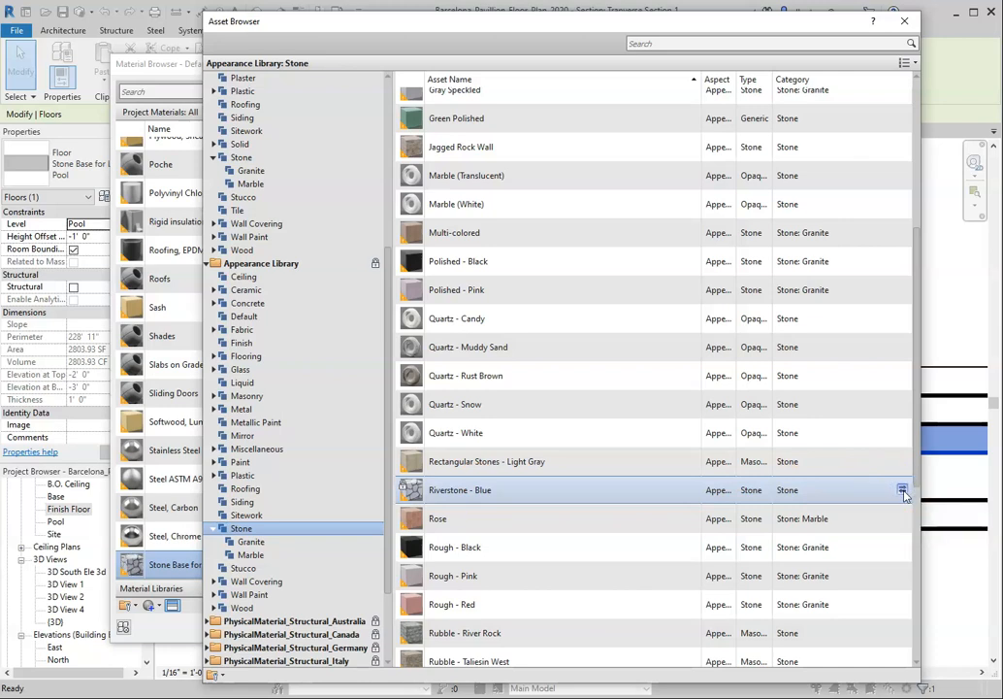
- Look through the Appearance Library's Sitework category for an alternative stone appearance, then return to the Stone category and close the asset list
{"action": "left_click", "coordinate": [266, 515]}
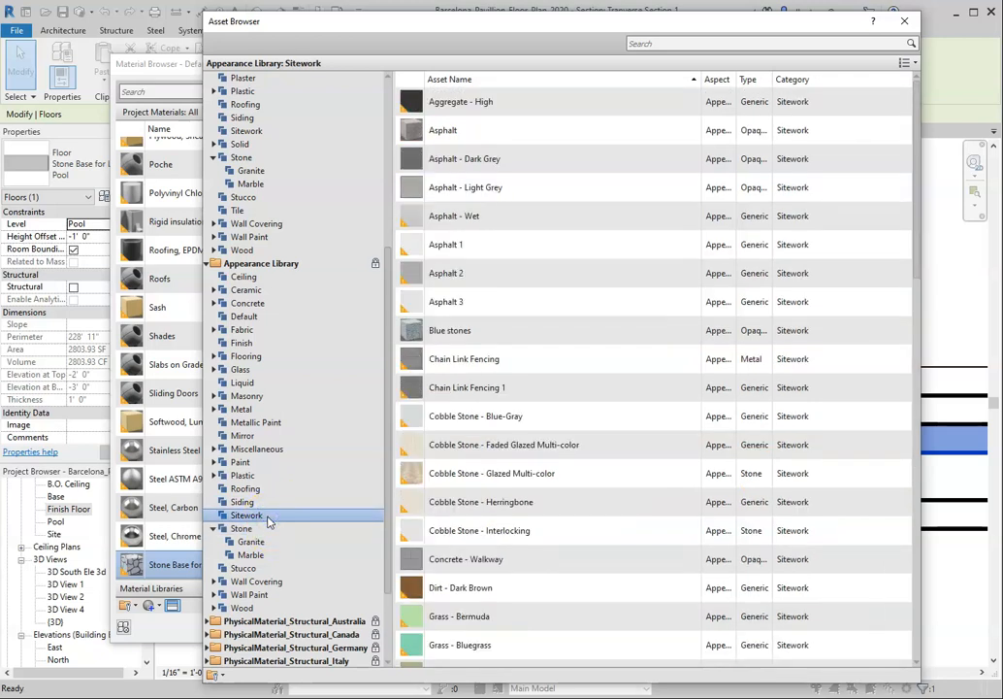
{"action": "scroll", "coordinate": [516, 461], "scroll_direction": "down", "scroll_amount": 12}
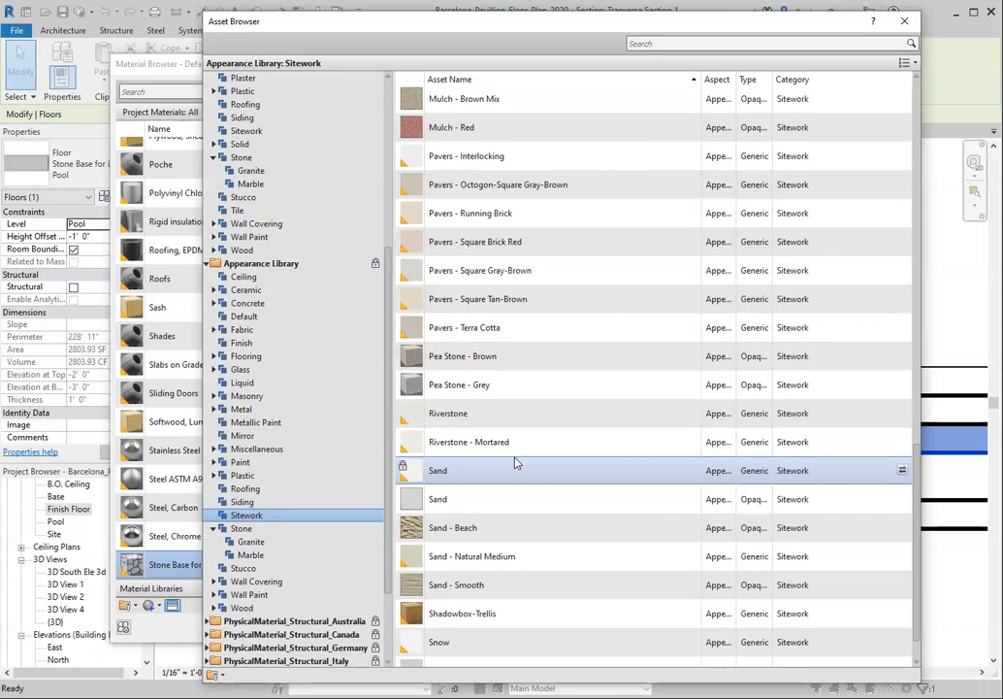
{"action": "scroll", "coordinate": [515, 463], "scroll_direction": "down", "scroll_amount": 2}
{"action": "scroll", "coordinate": [515, 463], "scroll_direction": "up", "scroll_amount": 5}
{"action": "scroll", "coordinate": [515, 462], "scroll_direction": "up", "scroll_amount": 6}
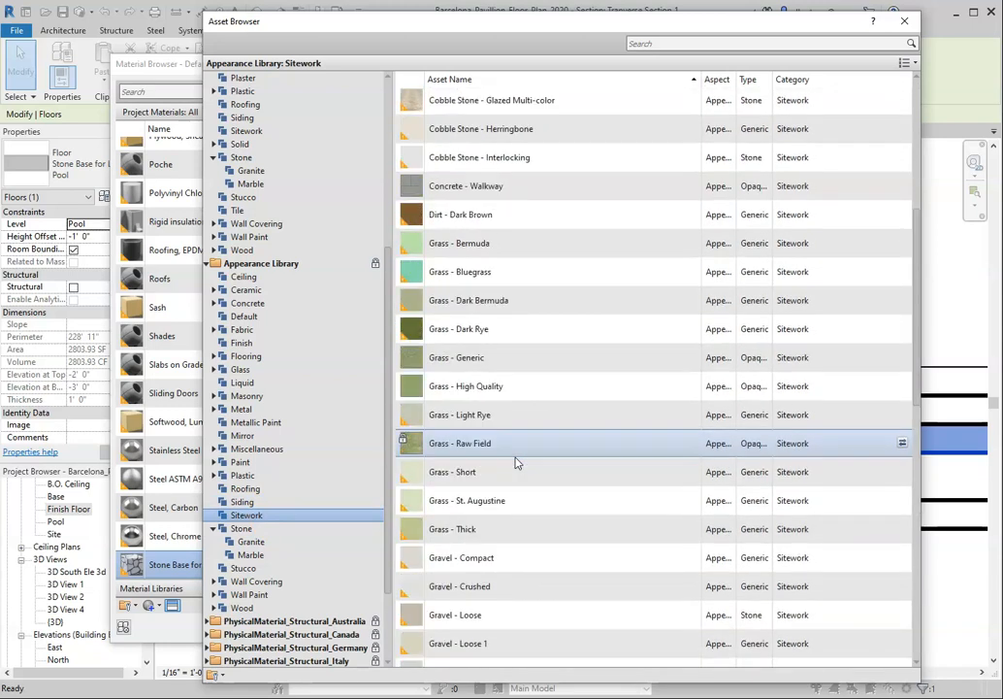
{"action": "scroll", "coordinate": [515, 463], "scroll_direction": "up", "scroll_amount": 2}
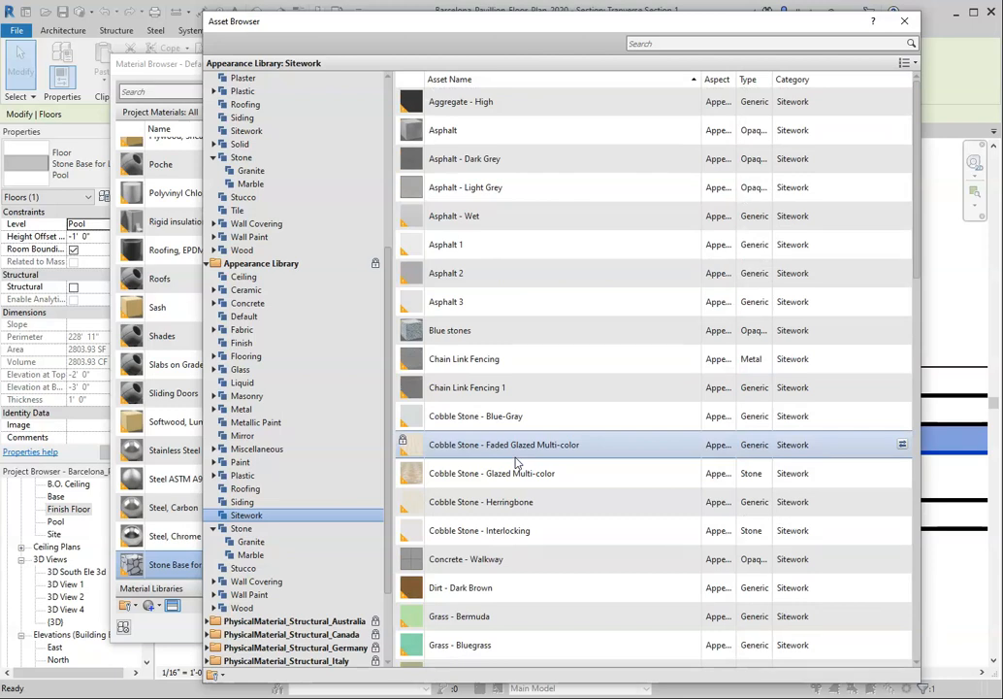
{"action": "left_click", "coordinate": [239, 529]}
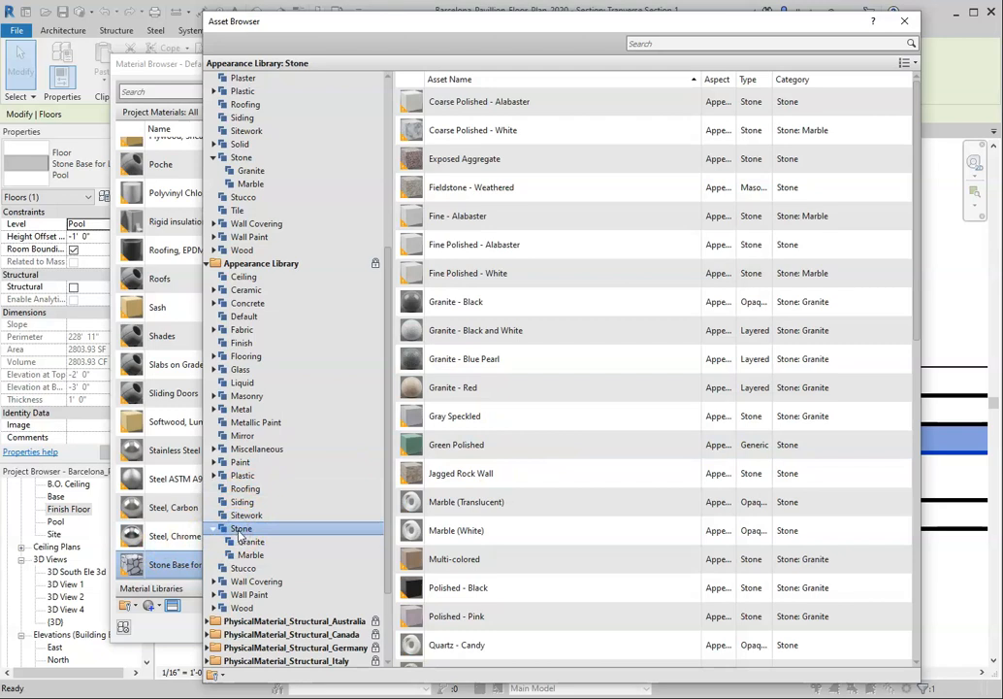
{"action": "left_click", "coordinate": [904, 20]}
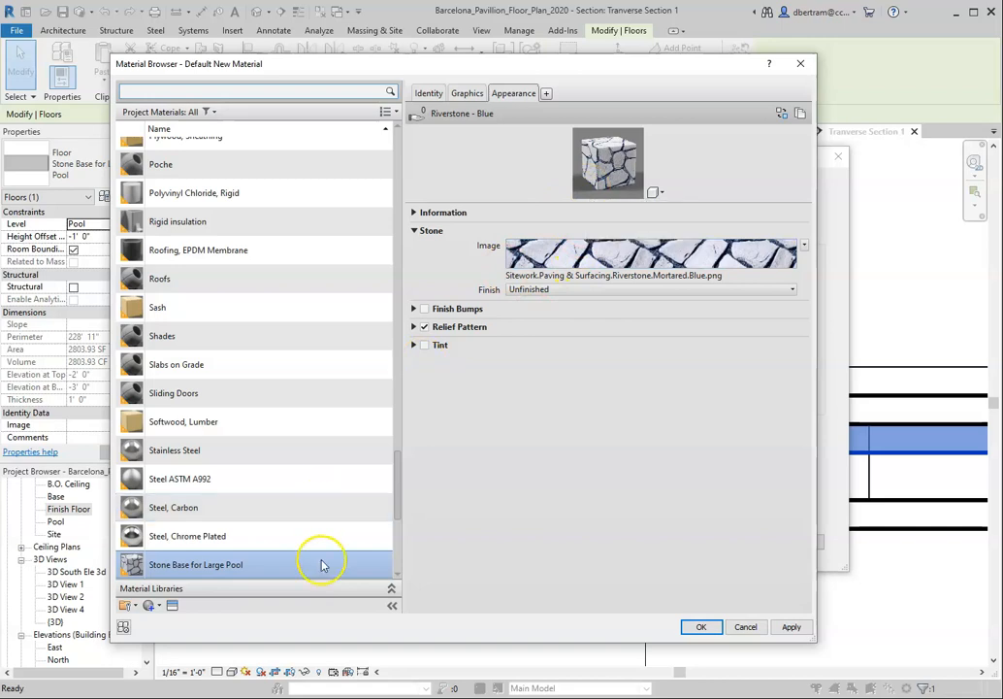
- Reapply the Riverstone - Blue asset from the Appearance Library to the Stone Base for Large Pool material
{"action": "left_click", "coordinate": [174, 607]}
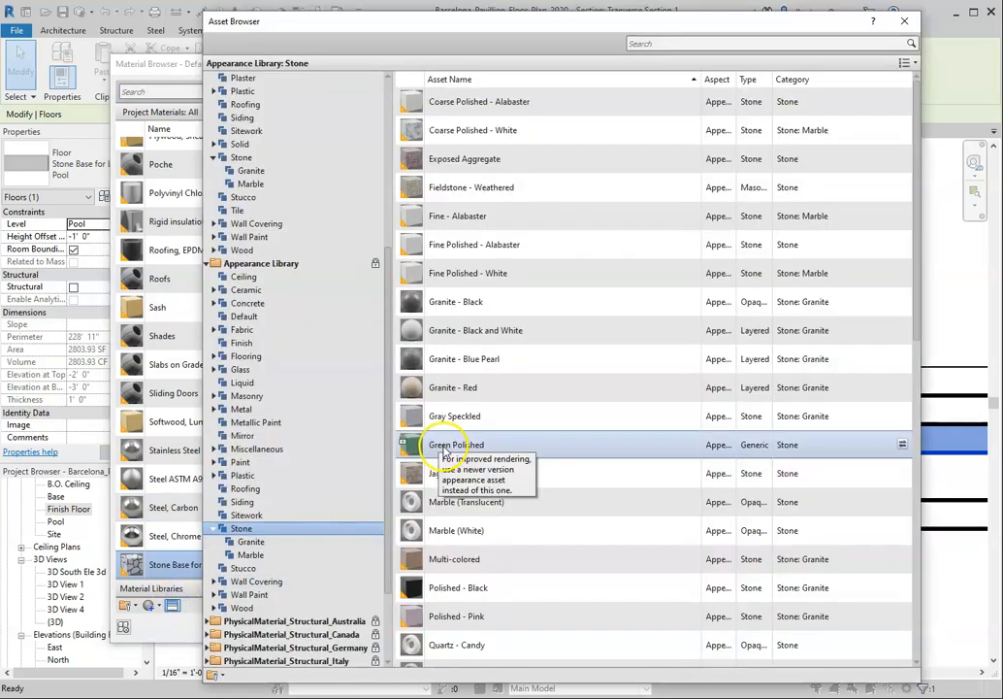
{"action": "scroll", "coordinate": [665, 442], "scroll_direction": "down", "scroll_amount": 5}
{"action": "scroll", "coordinate": [663, 443], "scroll_direction": "down", "scroll_amount": 3}
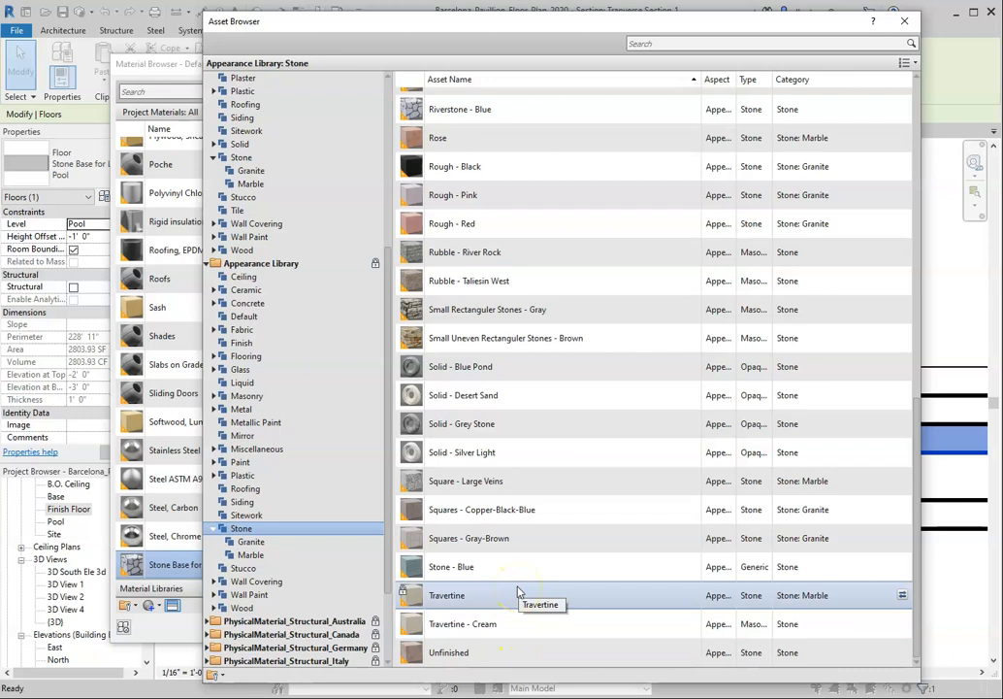
{"action": "scroll", "coordinate": [519, 590], "scroll_direction": "up", "scroll_amount": 1}
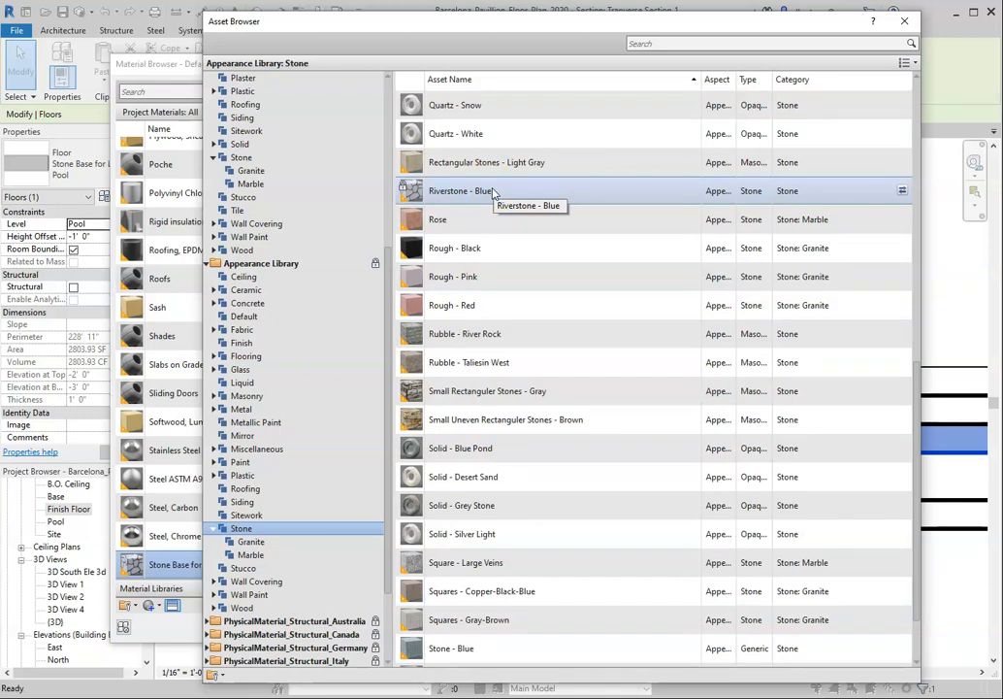
{"action": "left_click", "coordinate": [902, 191]}
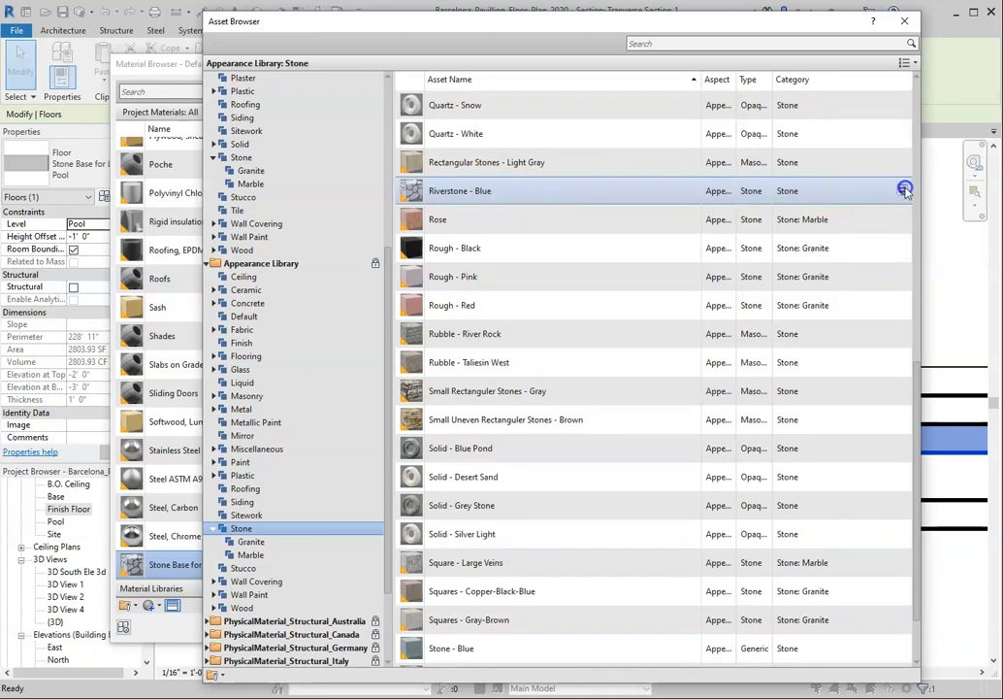
{"action": "left_click", "coordinate": [607, 197]}
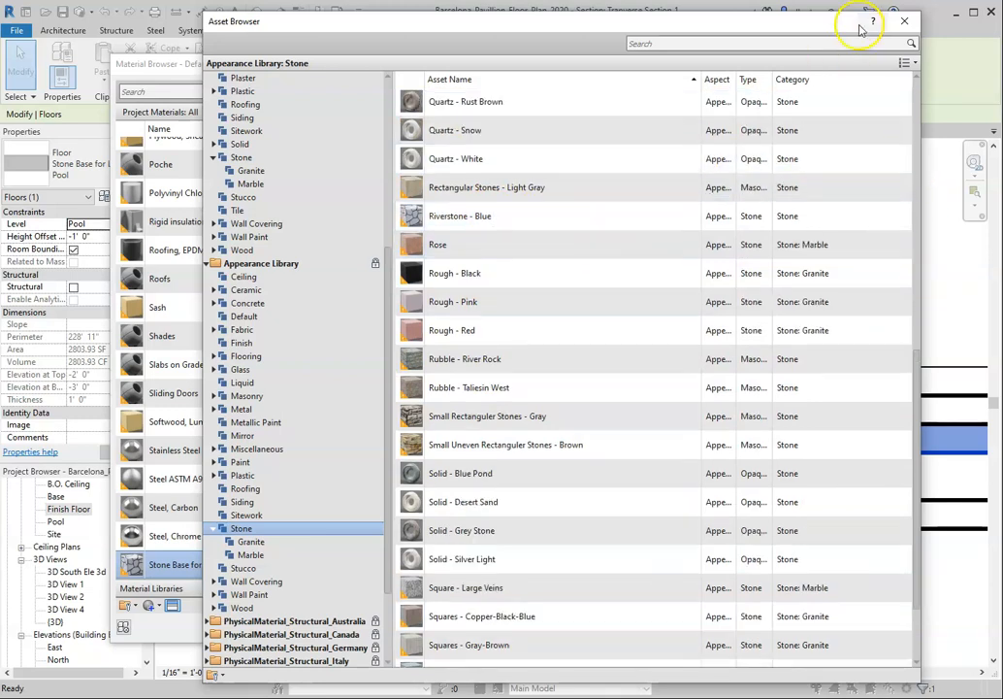
{"action": "left_click", "coordinate": [905, 23]}
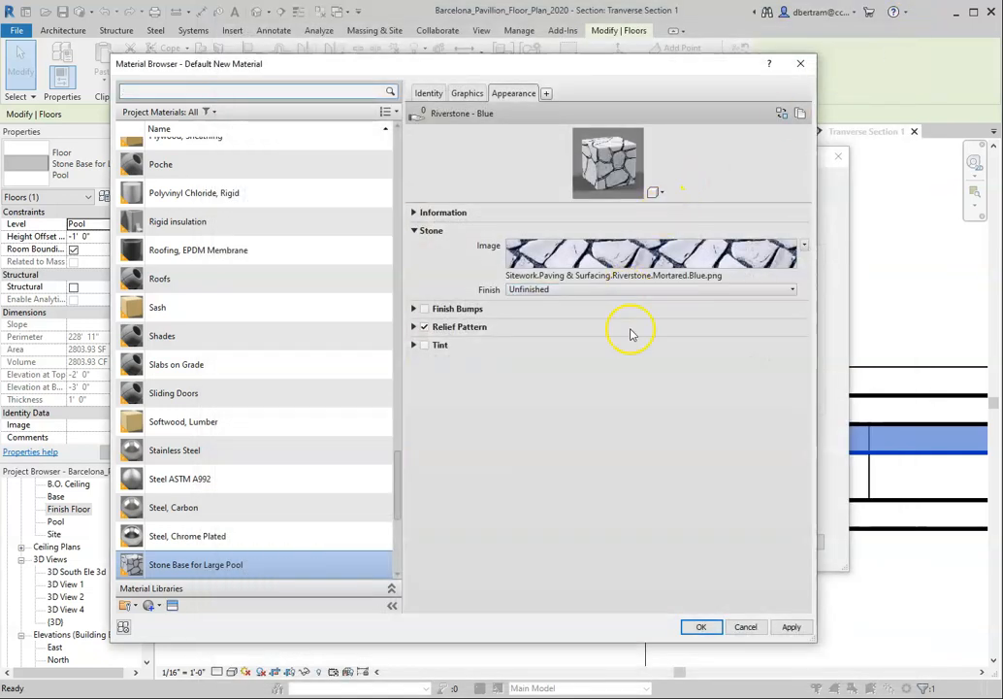
- Assign the Stone Base for Large Pool material to the structure layer of the lower pool slab's floor type
{"action": "left_click", "coordinate": [790, 627]}
{"action": "left_click", "coordinate": [687, 629]}
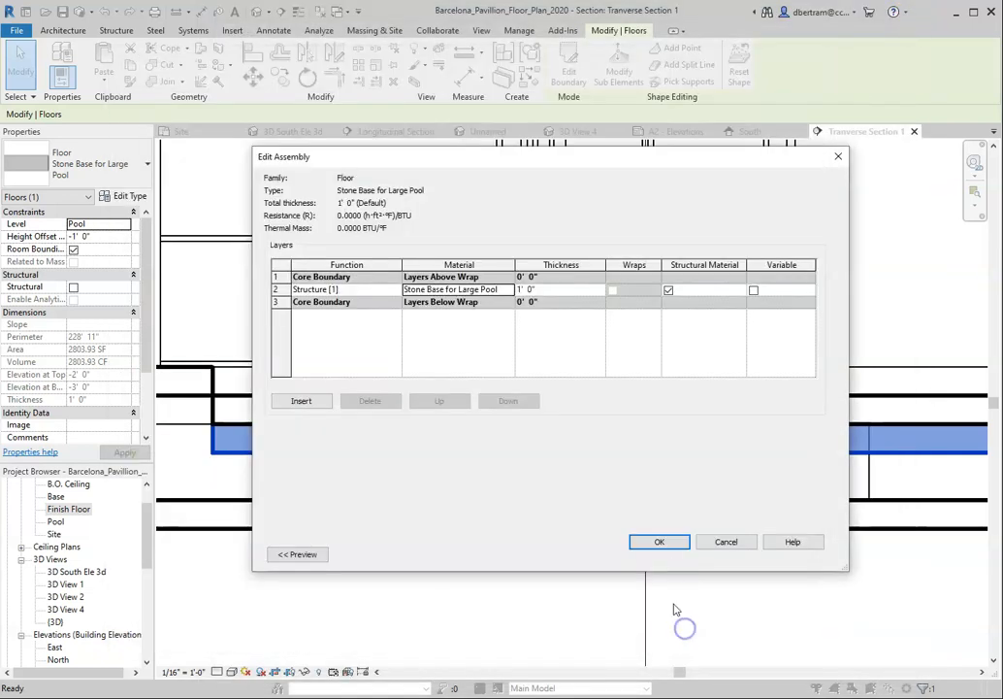
{"action": "left_click", "coordinate": [647, 540]}
{"action": "left_click", "coordinate": [663, 560]}
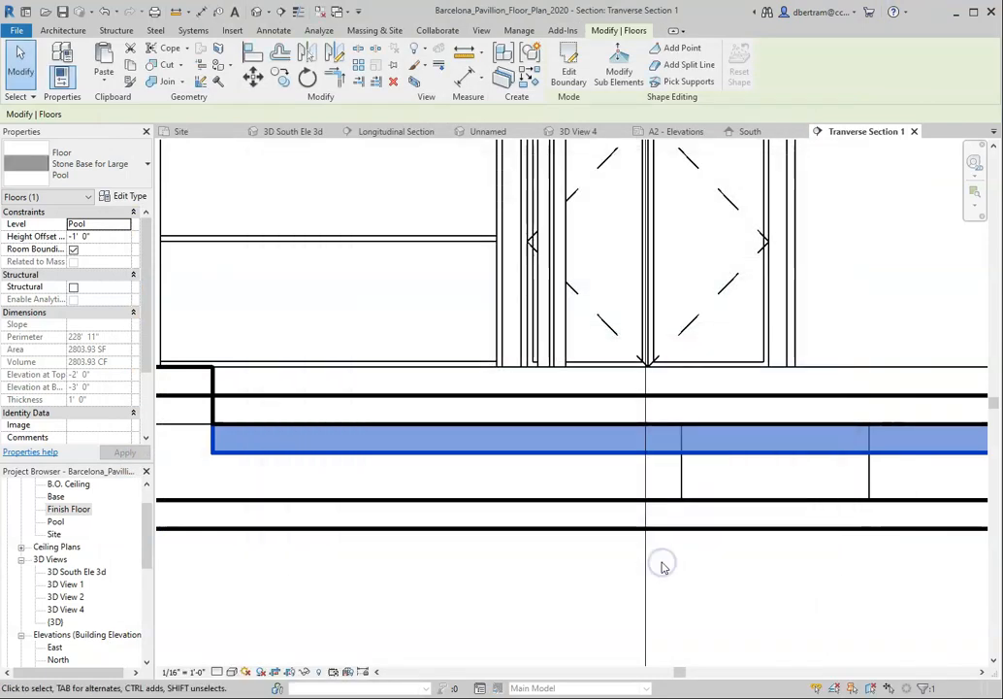
{"action": "scroll", "coordinate": [396, 471], "scroll_direction": "down", "scroll_amount": 4}
{"action": "left_click", "coordinate": [408, 537]}
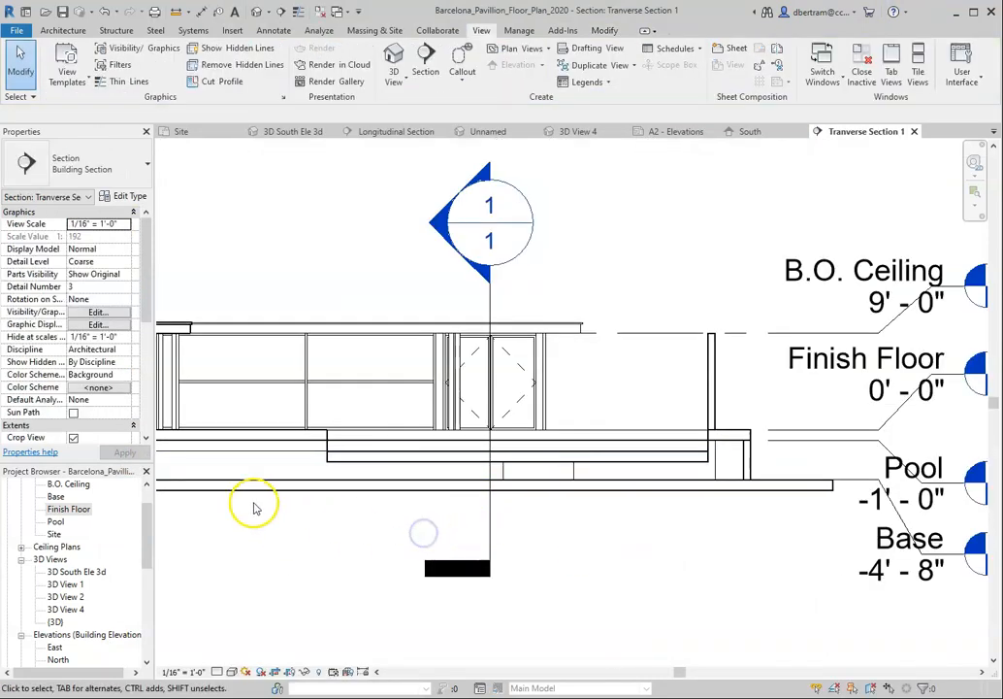
- Examine the floor category's view-specific graphics and visibility overrides in Tranverse Section 1, starting from the Large Pool Water slab
{"action": "left_click", "coordinate": [356, 446]}
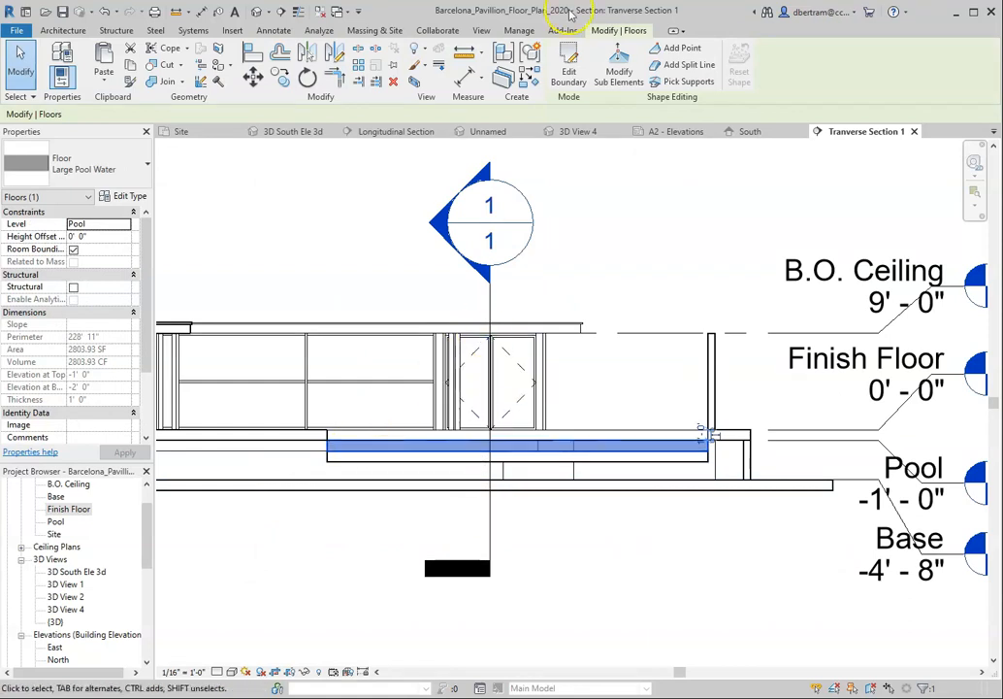
{"action": "left_click", "coordinate": [521, 31]}
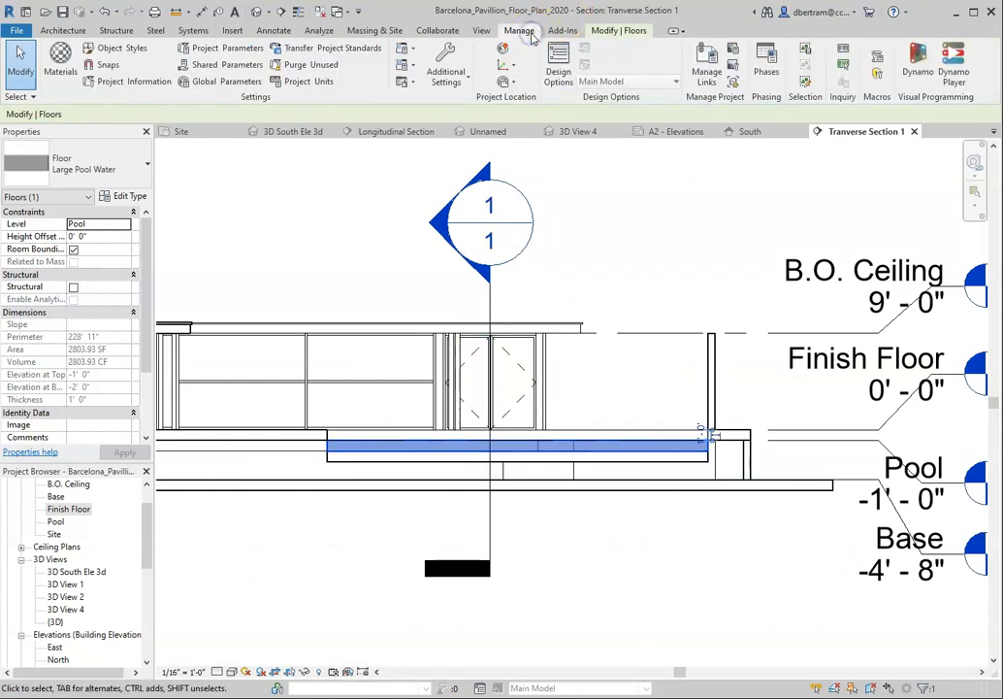
{"action": "left_click", "coordinate": [483, 32]}
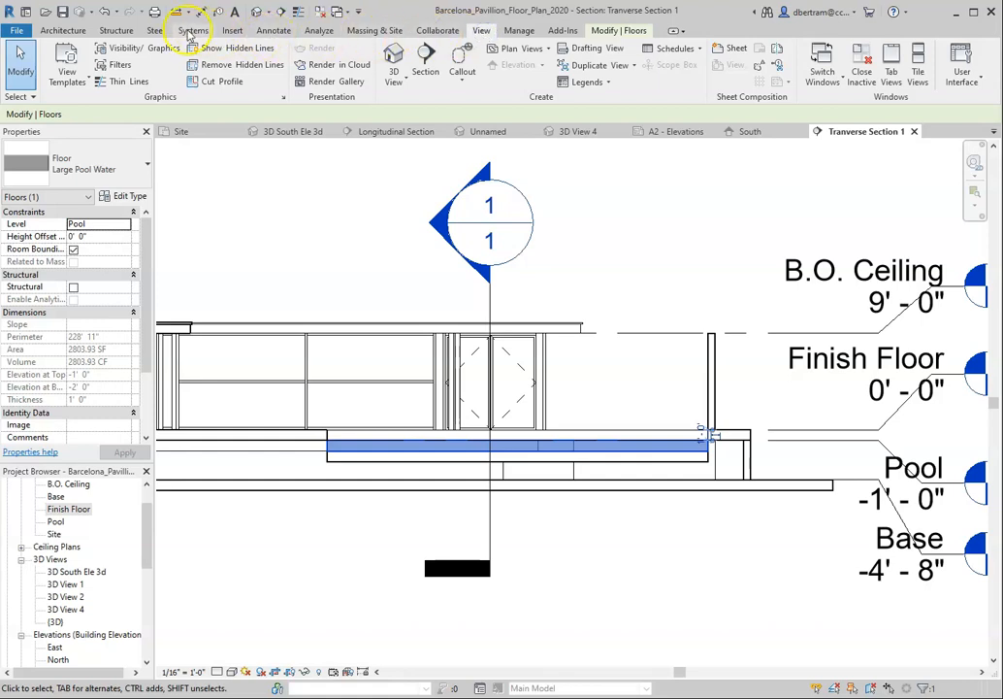
{"action": "left_click", "coordinate": [520, 31]}
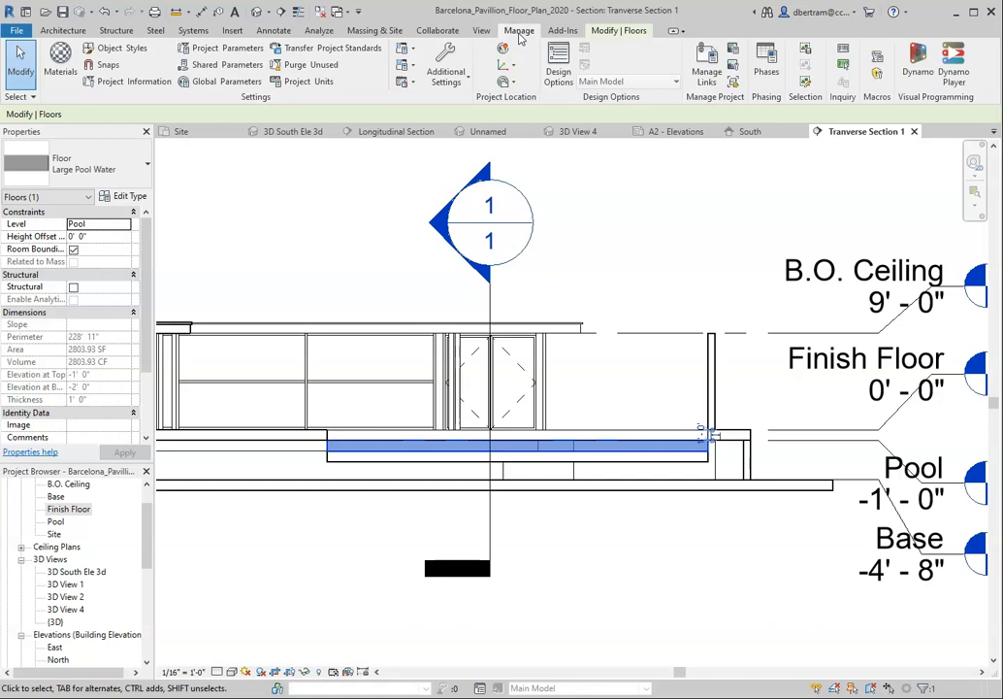
{"action": "left_click", "coordinate": [619, 33]}
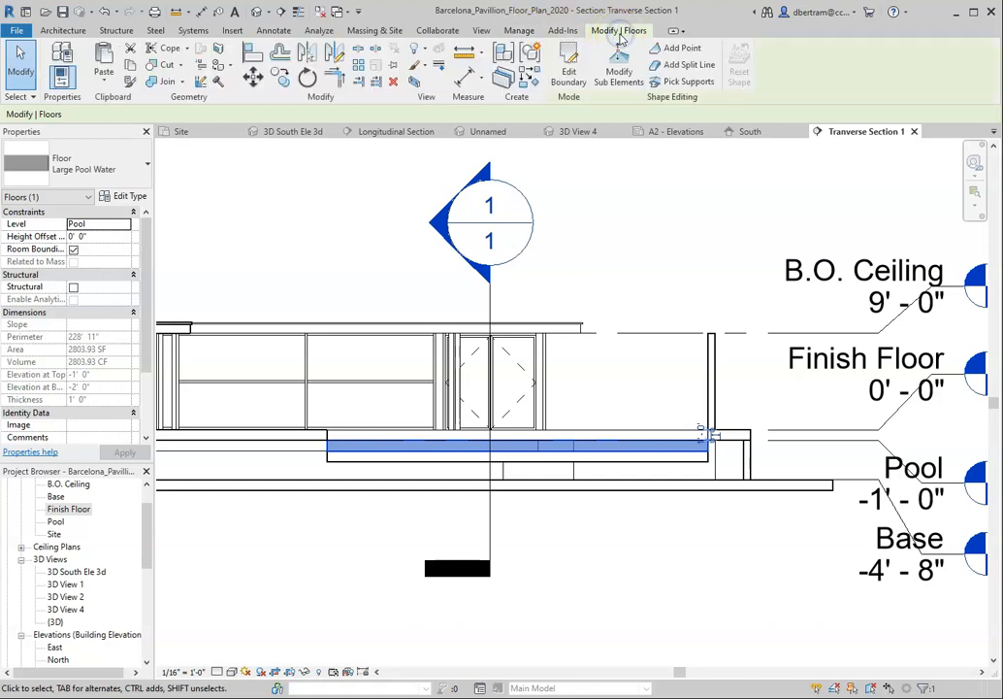
{"action": "left_click", "coordinate": [419, 65]}
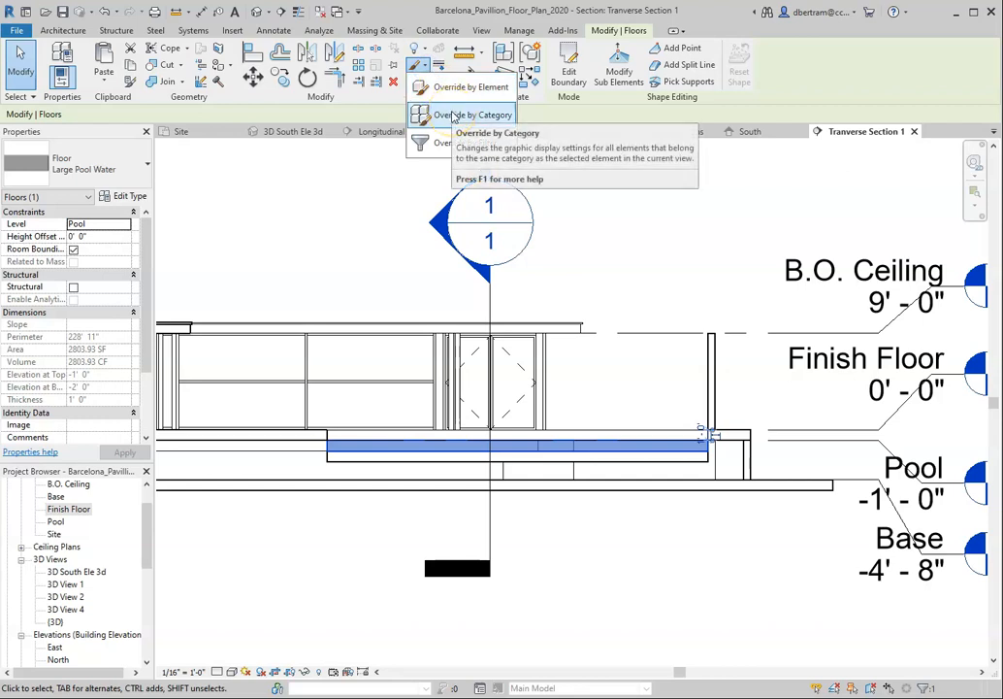
{"action": "left_click", "coordinate": [453, 116]}
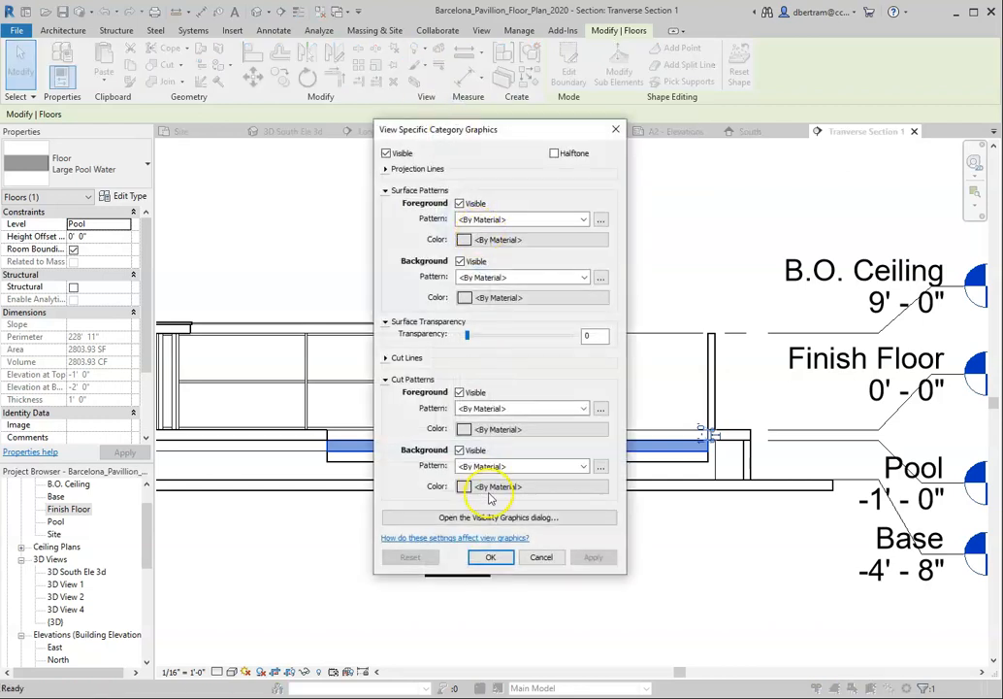
{"action": "left_click", "coordinate": [456, 516]}
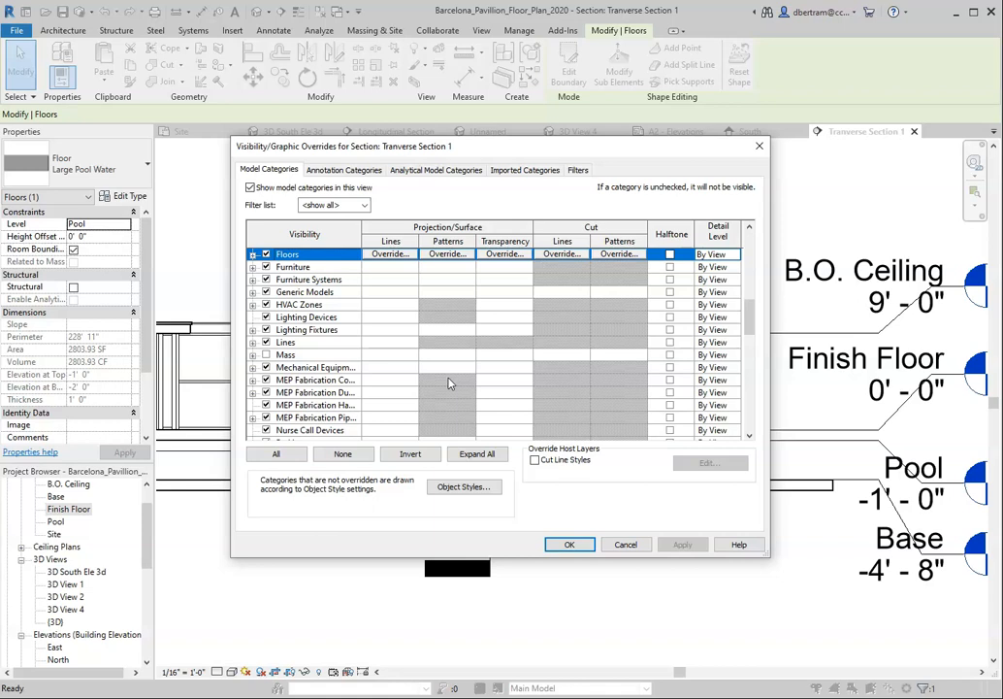
{"action": "left_click", "coordinate": [626, 545]}
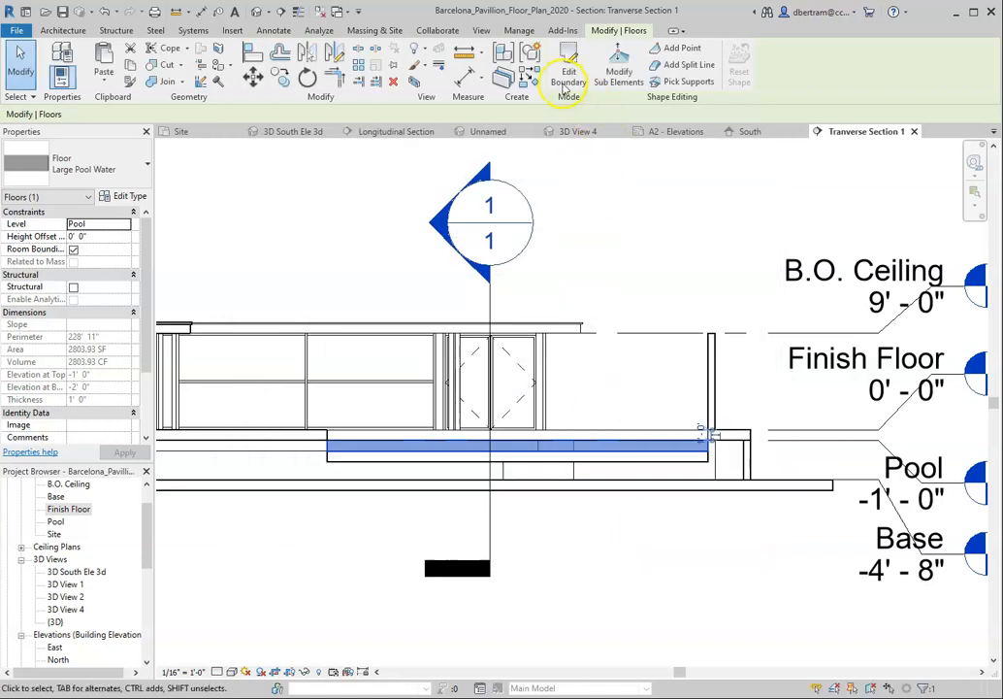
- Override the Large Pool Water slab's element graphics in Tranverse Section 1 with a surface transparency of 50
{"action": "left_click", "coordinate": [423, 67]}
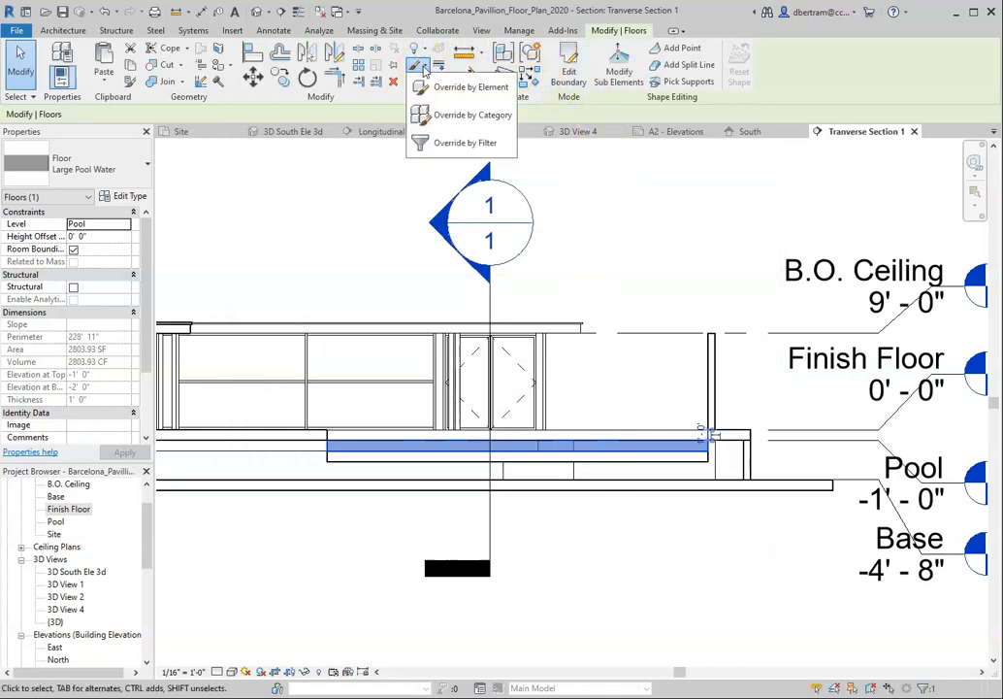
{"action": "left_click", "coordinate": [478, 86]}
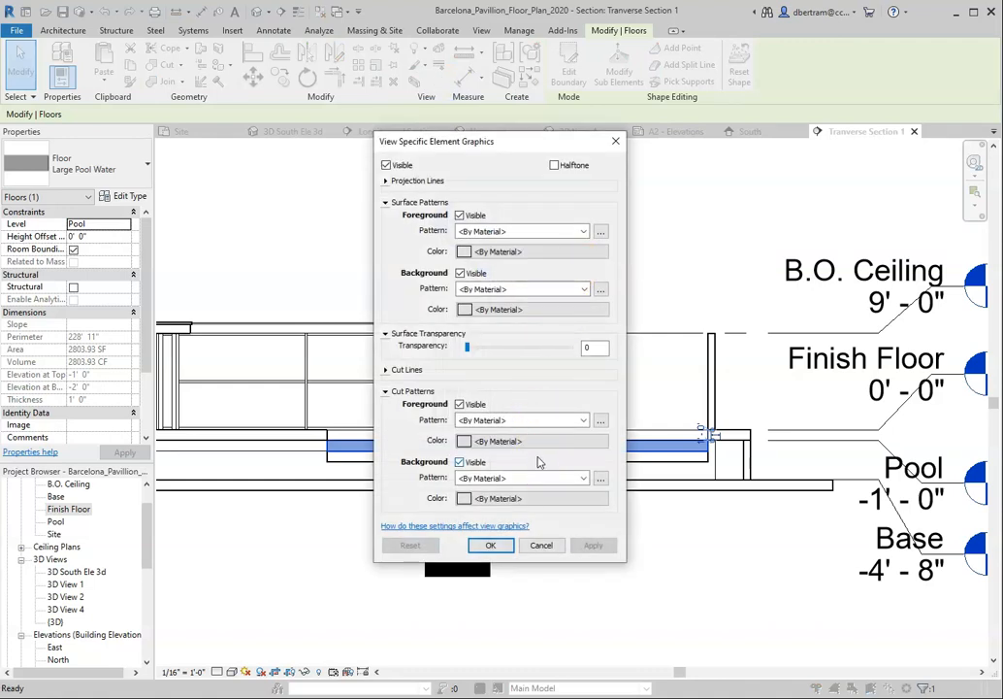
{"action": "left_click_drag", "start_coordinate": [466, 346], "coordinate": [522, 355]}
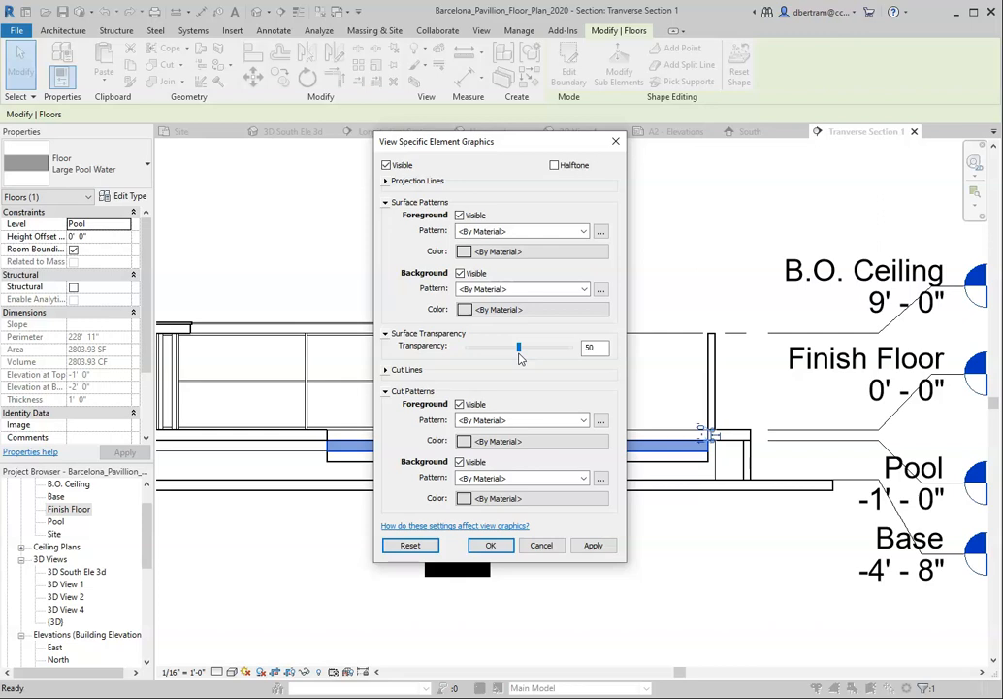
{"action": "left_click", "coordinate": [486, 546]}
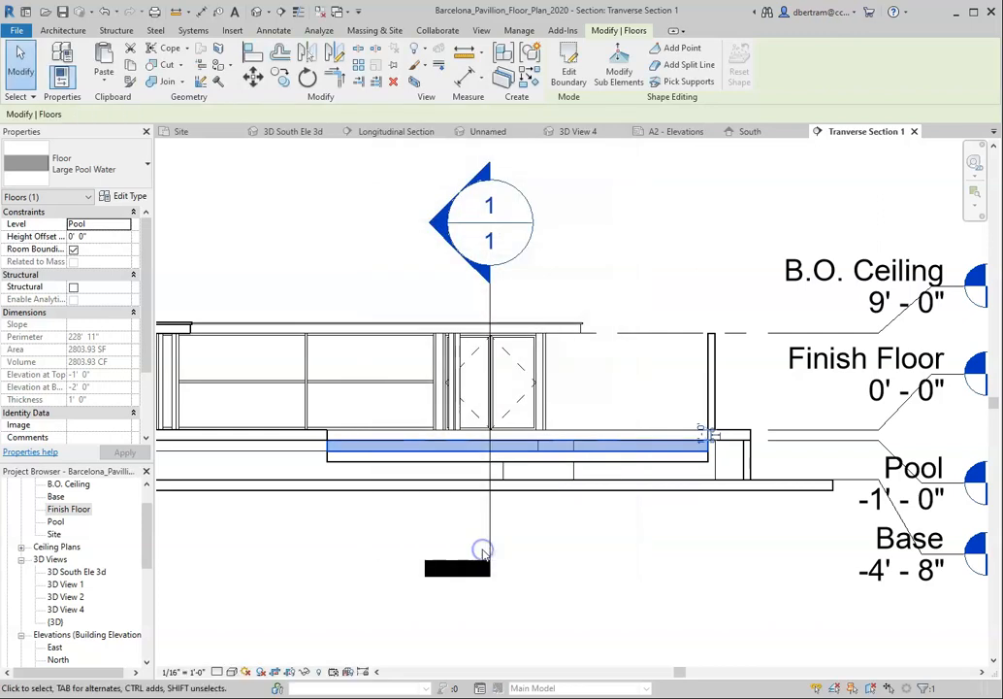
{"action": "left_click", "coordinate": [582, 549]}
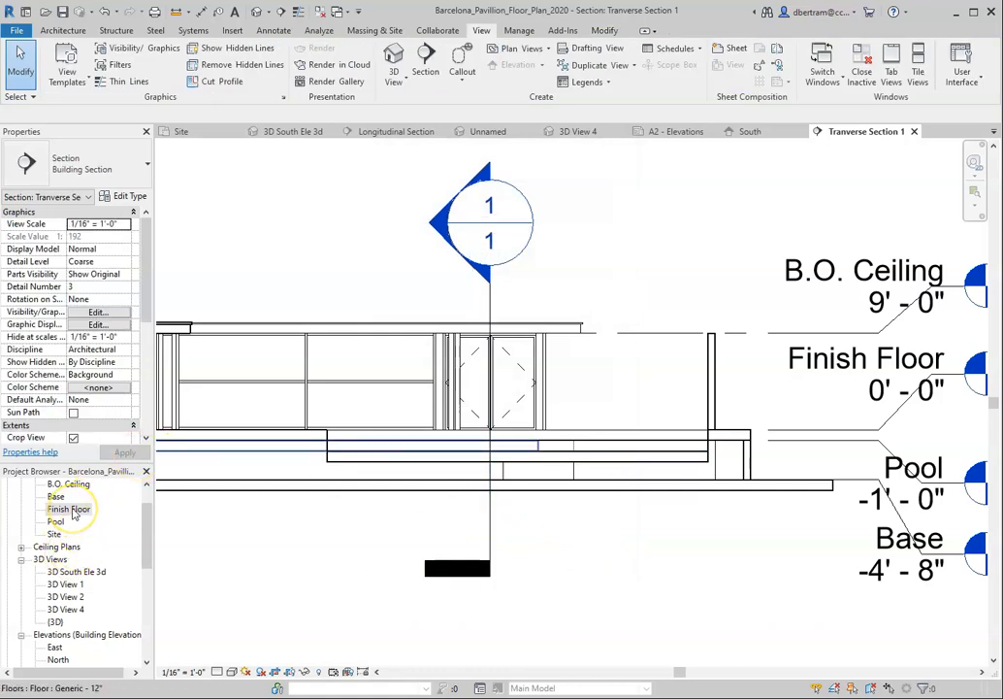
- Look through 3D South Ele 3d, 3D View 1 and 3D View 2, ending with 3D View 4 open
{"action": "double_click", "coordinate": [73, 572]}
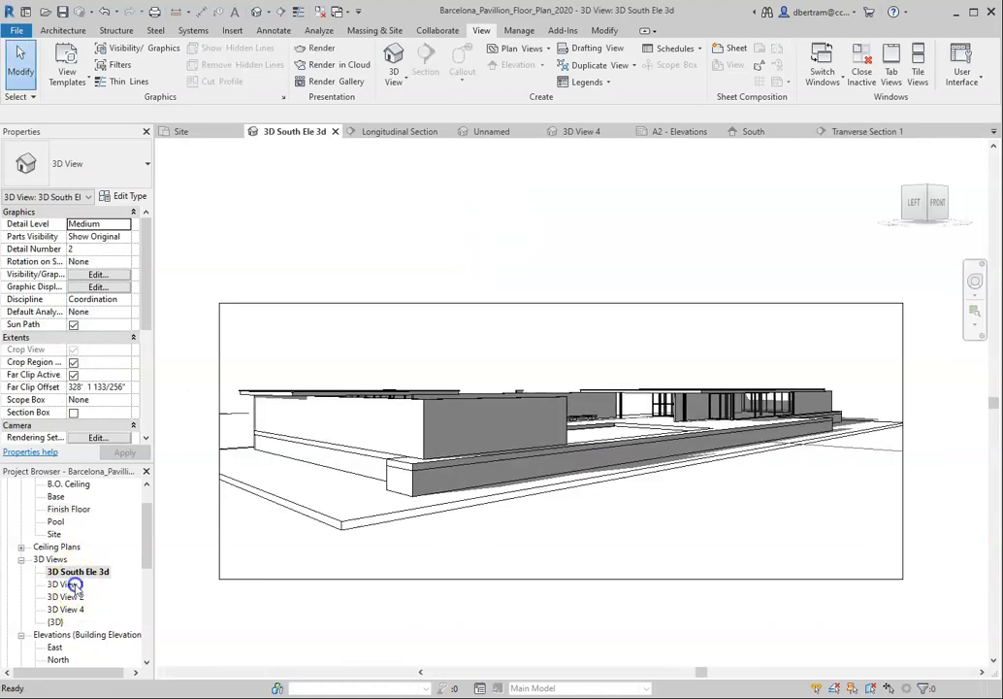
{"action": "double_click", "coordinate": [76, 584]}
{"action": "double_click", "coordinate": [68, 596]}
{"action": "double_click", "coordinate": [70, 609]}
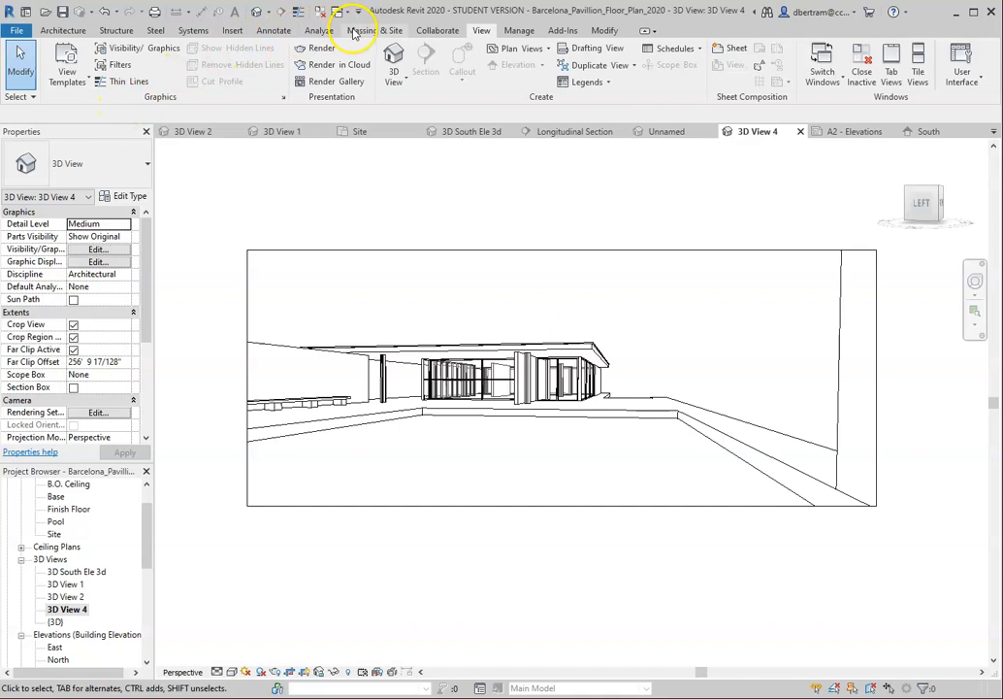
- Render 3D View 4 at High quality with a printer resolution of 150 DPI, leaving the sun settings as they are
{"action": "left_click", "coordinate": [310, 47]}
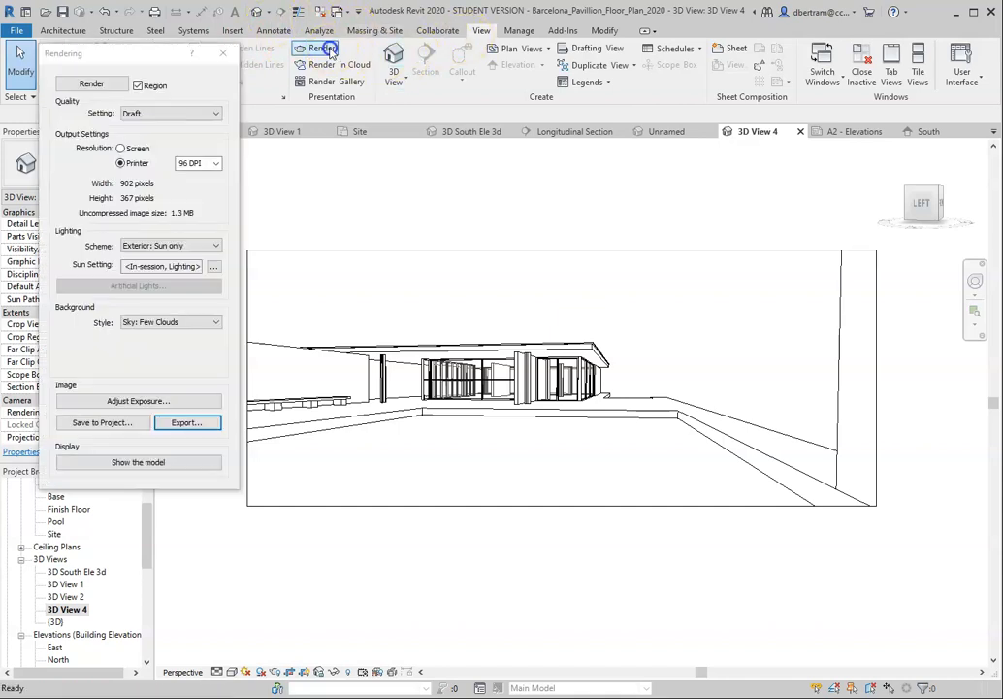
{"action": "left_click", "coordinate": [165, 113]}
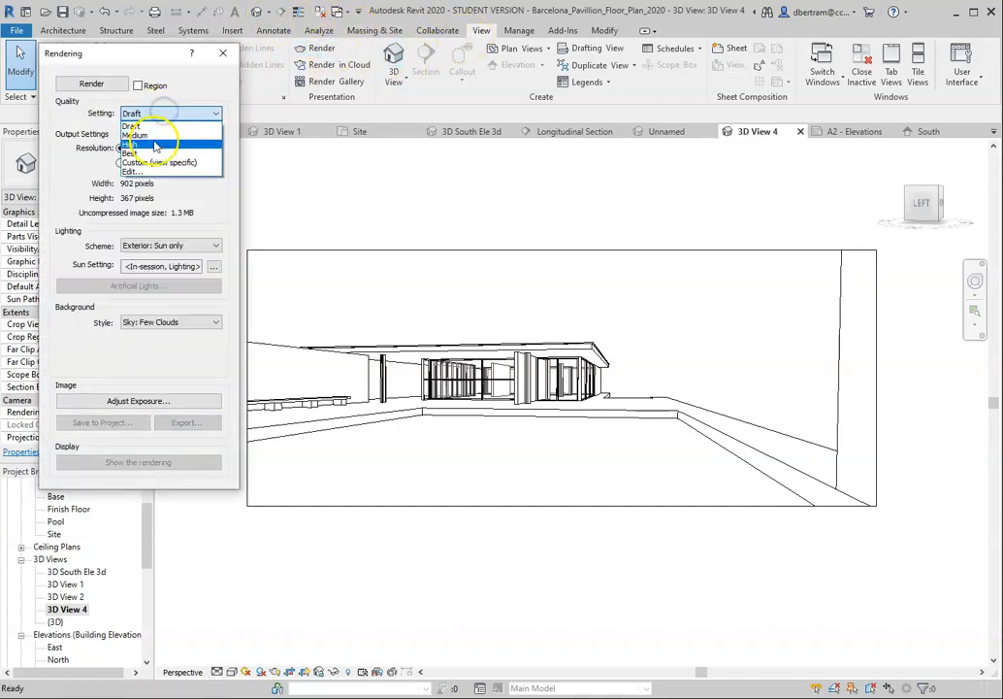
{"action": "left_click", "coordinate": [152, 147]}
{"action": "left_click", "coordinate": [120, 163]}
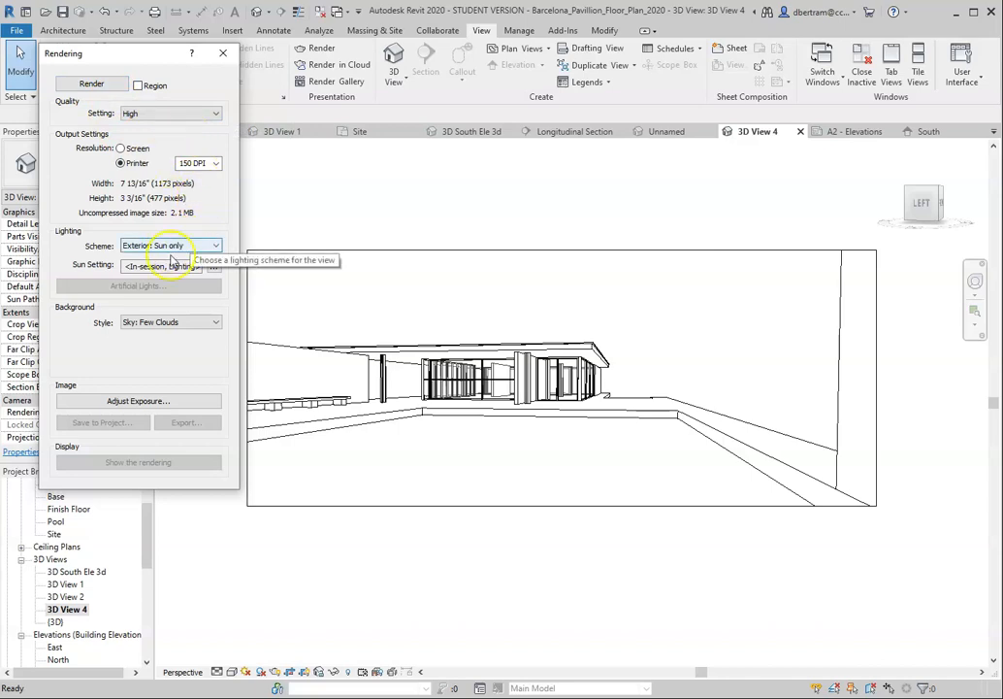
{"action": "left_click", "coordinate": [214, 268]}
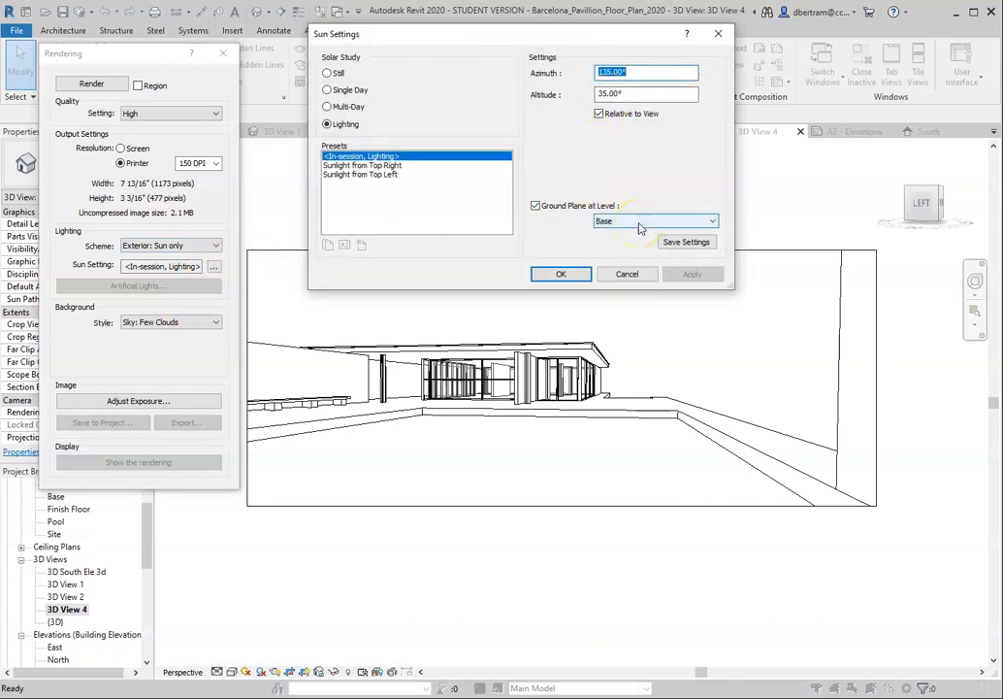
{"action": "left_click", "coordinate": [627, 277]}
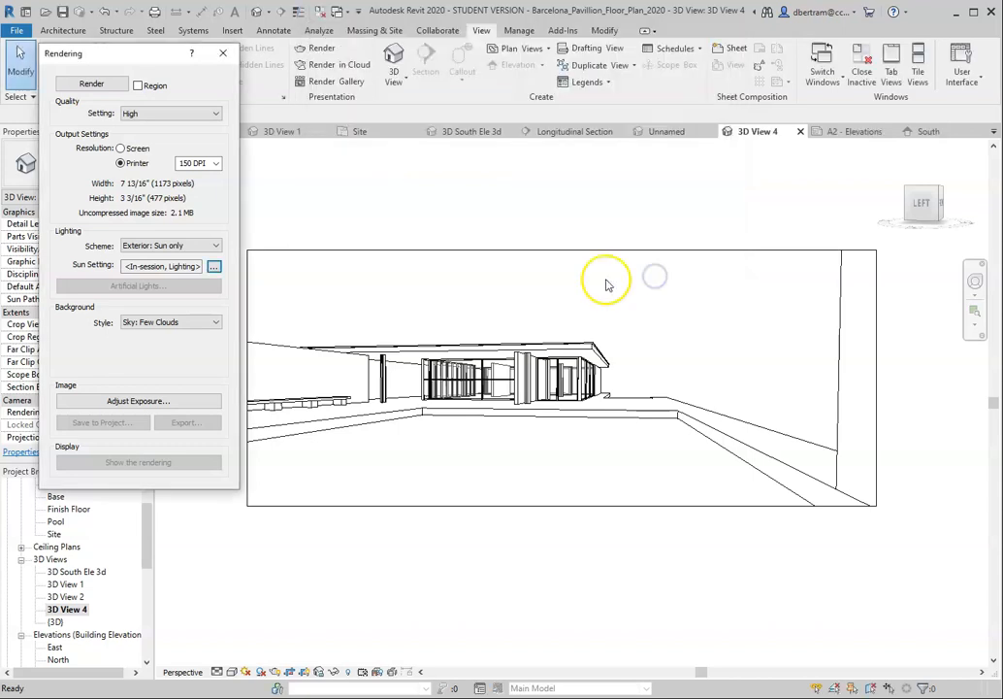
{"action": "left_click", "coordinate": [92, 84]}
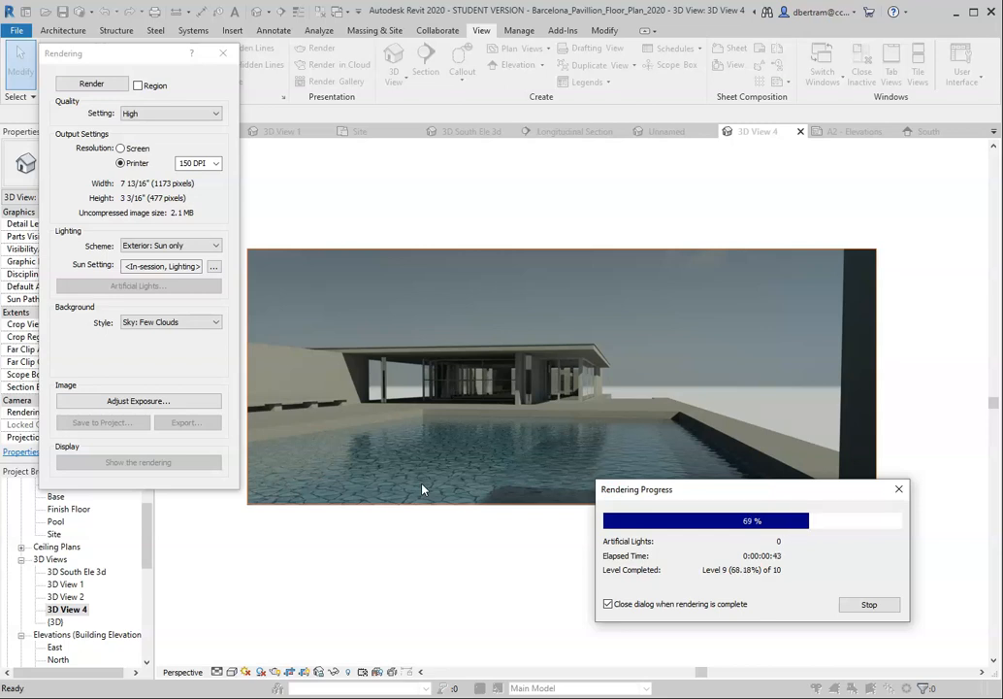
{"action": "left_click", "coordinate": [423, 490]}
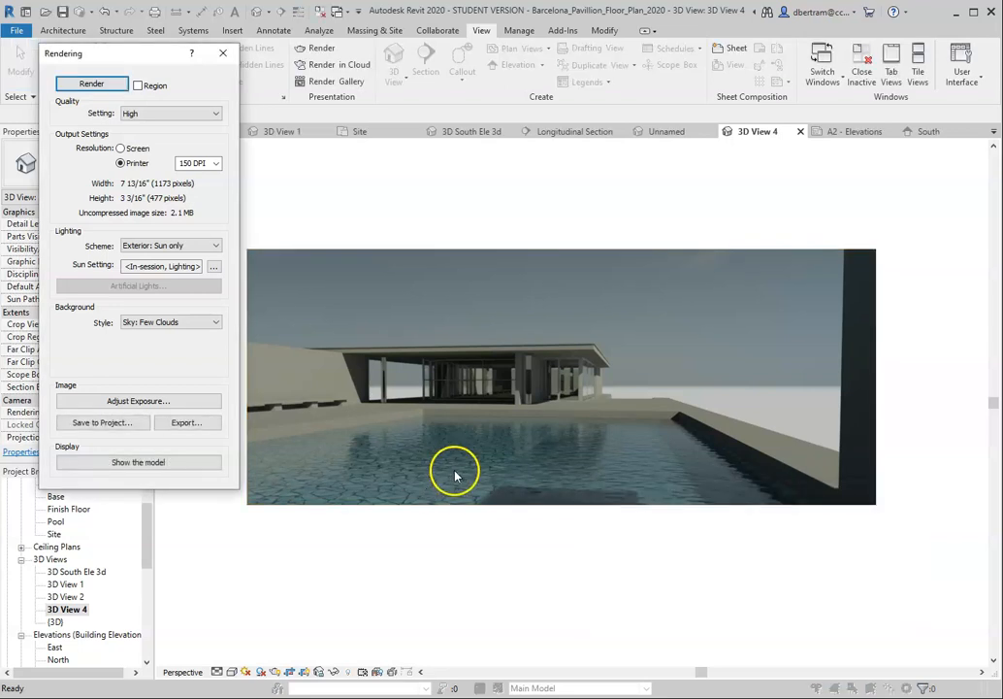
- Examine the rendered pool water and stone base of 3D View 4 up close, then close the rendering
{"action": "scroll", "coordinate": [455, 471], "scroll_direction": "up", "scroll_amount": 3}
{"action": "scroll", "coordinate": [522, 475], "scroll_direction": "up", "scroll_amount": 3}
{"action": "scroll", "coordinate": [769, 589], "scroll_direction": "down", "scroll_amount": 5}
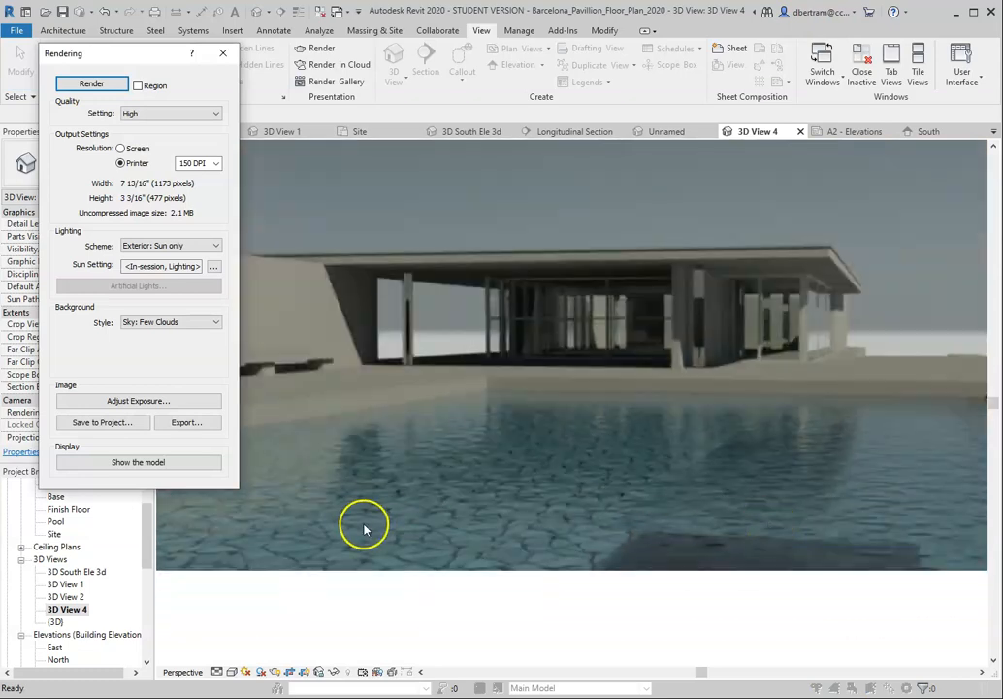
{"action": "scroll", "coordinate": [367, 531], "scroll_direction": "up", "scroll_amount": 3}
{"action": "scroll", "coordinate": [565, 531], "scroll_direction": "down", "scroll_amount": 4}
{"action": "scroll", "coordinate": [770, 510], "scroll_direction": "up", "scroll_amount": 1}
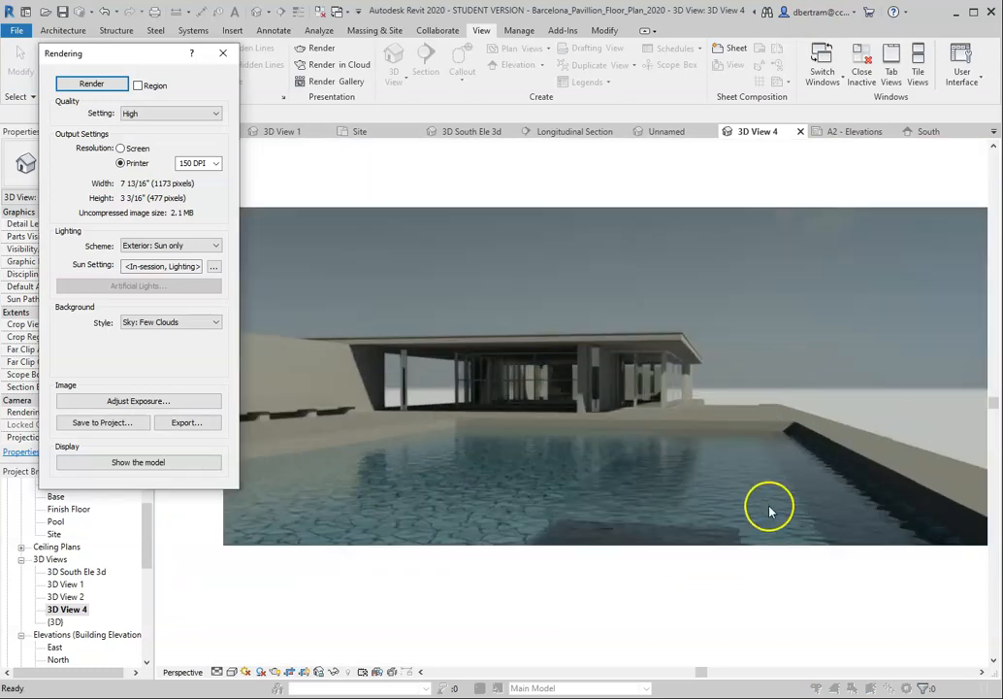
{"action": "scroll", "coordinate": [771, 529], "scroll_direction": "down", "scroll_amount": 1}
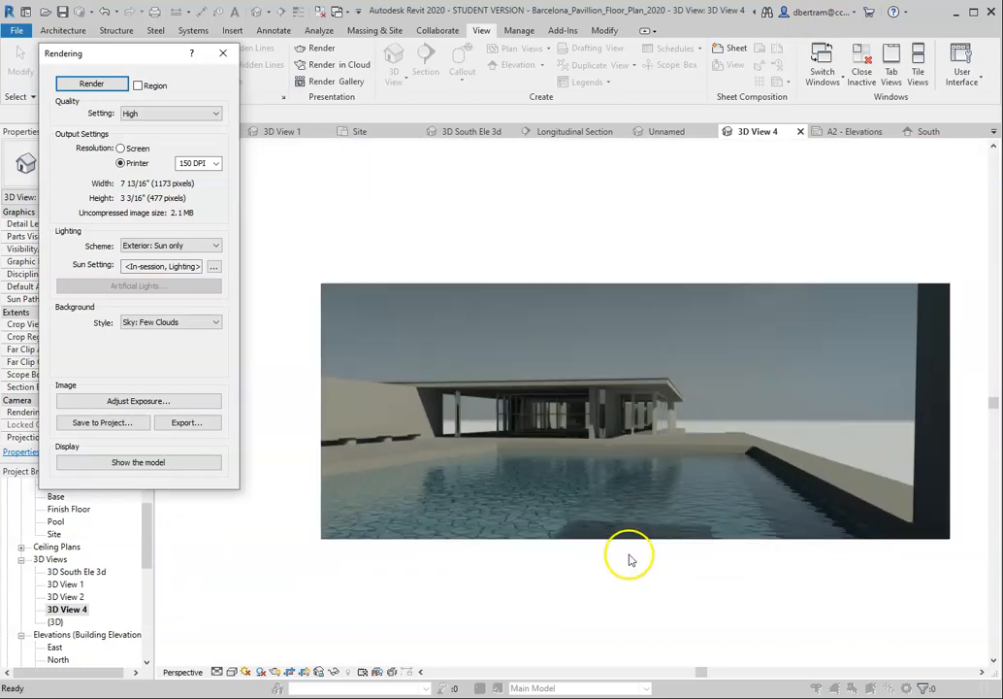
{"action": "scroll", "coordinate": [637, 577], "scroll_direction": "up", "scroll_amount": 1}
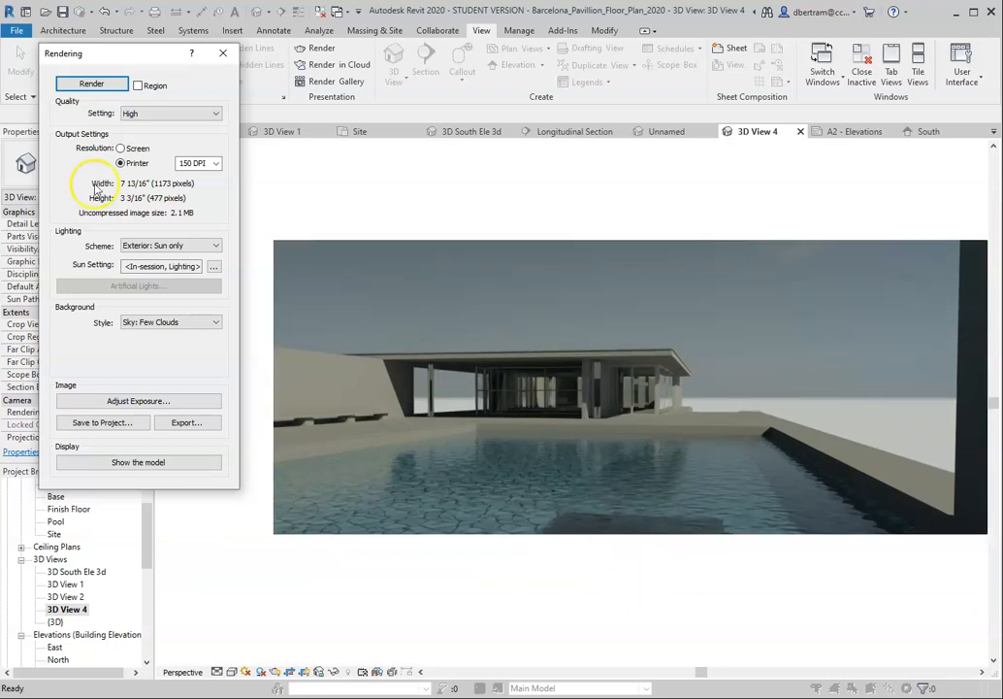
{"action": "left_click", "coordinate": [222, 53]}
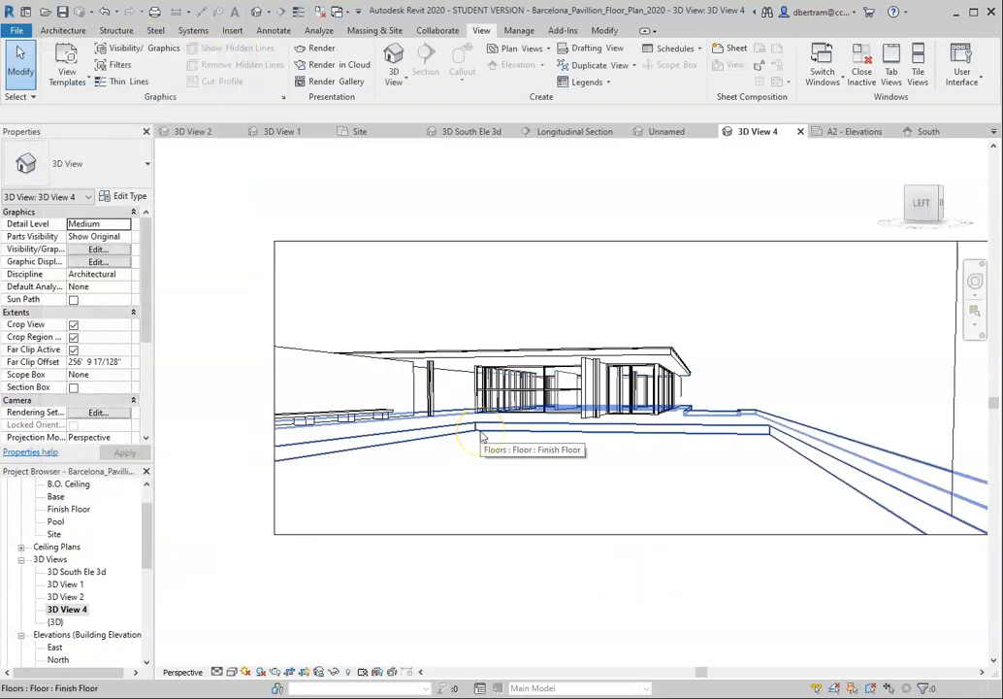